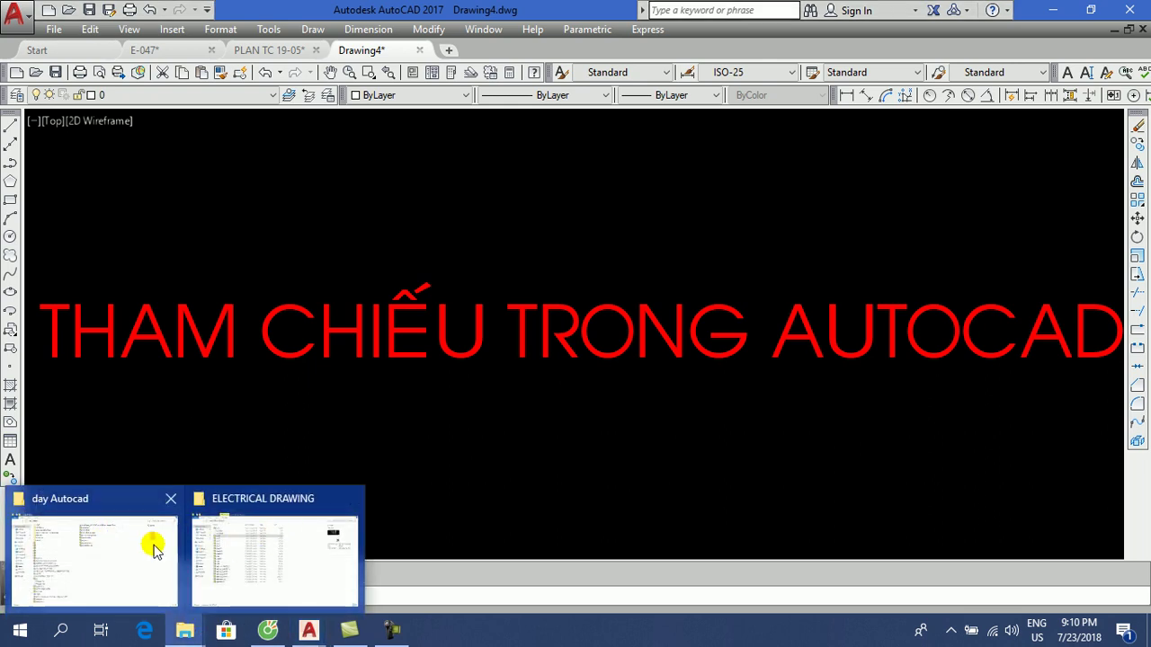
# - Bring up the day Autocad folder, open ACAD and look over its discipline folders
pyautogui.click(152, 543)
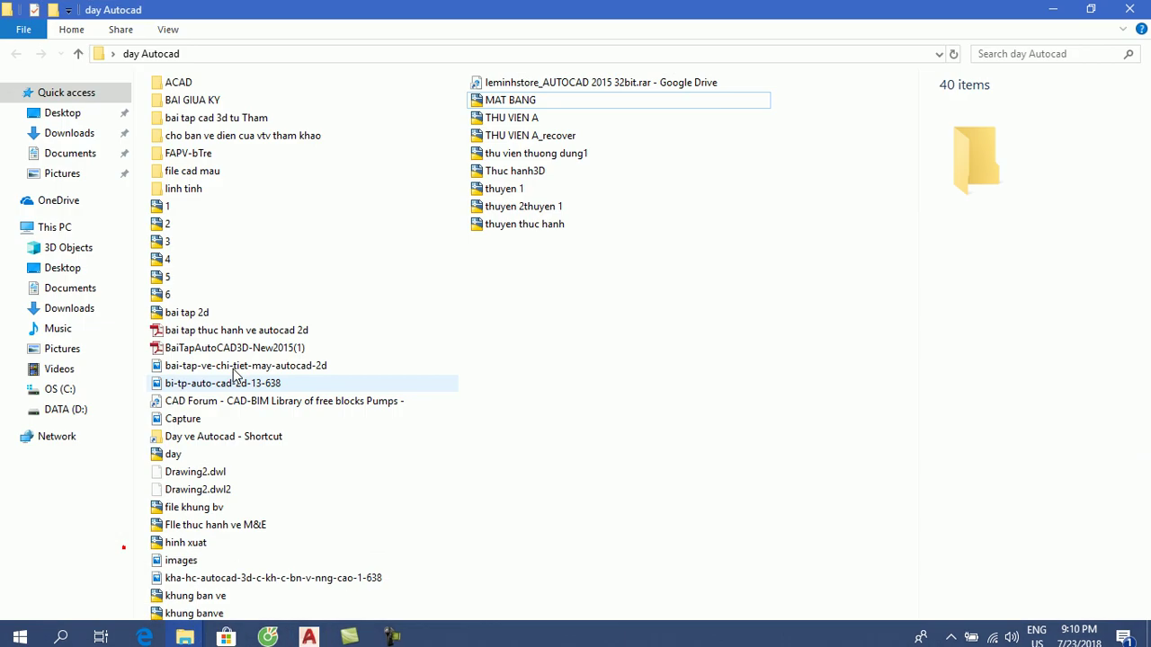
pyautogui.doubleClick(185, 82)
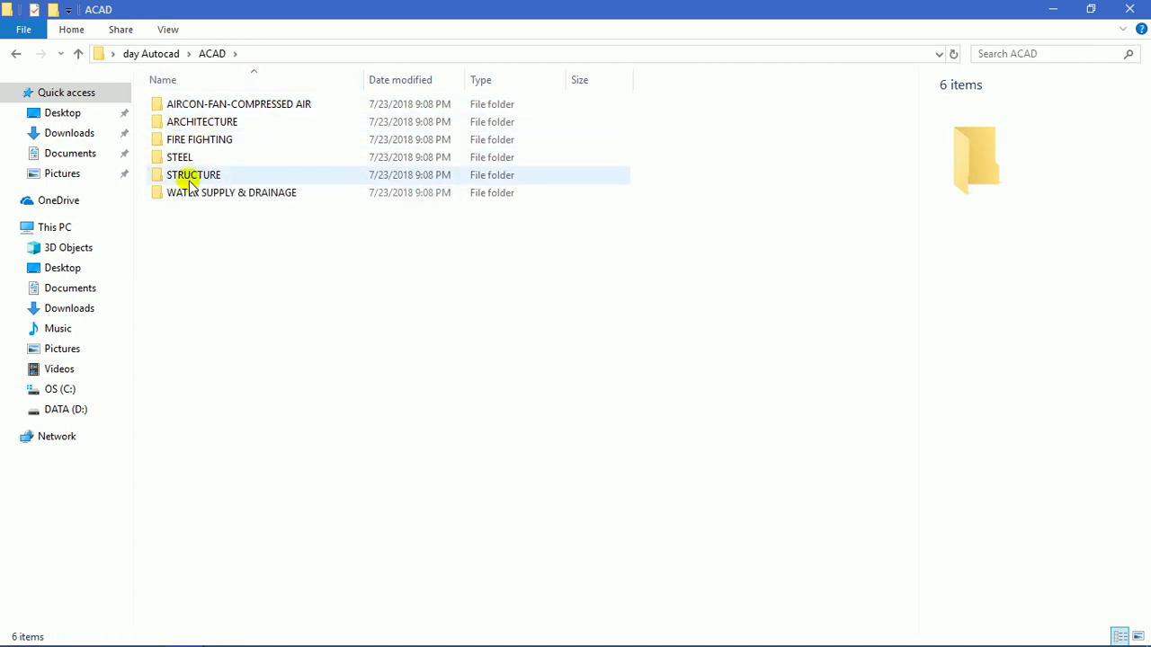
pyautogui.click(201, 126)
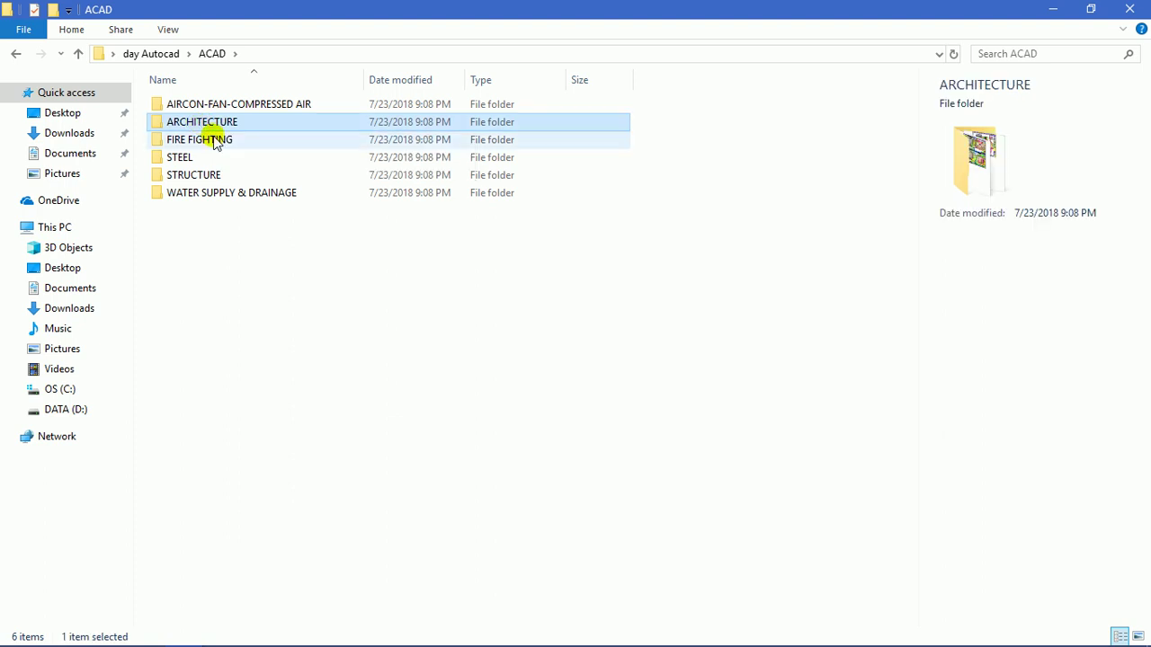
pyautogui.click(205, 105)
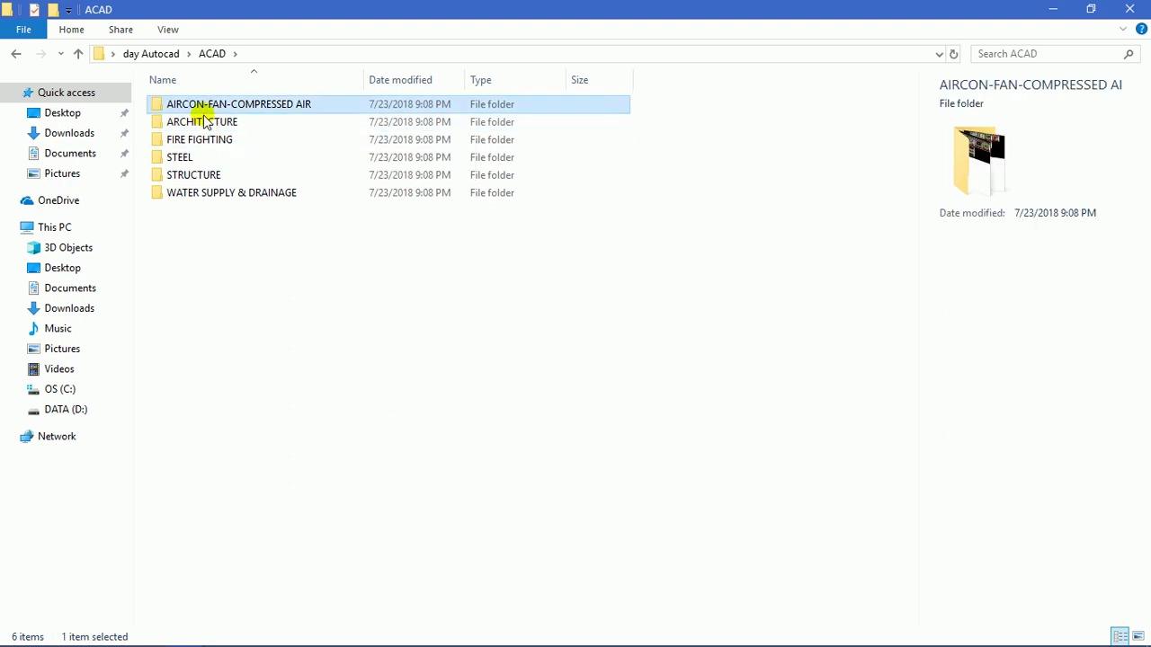
pyautogui.click(200, 144)
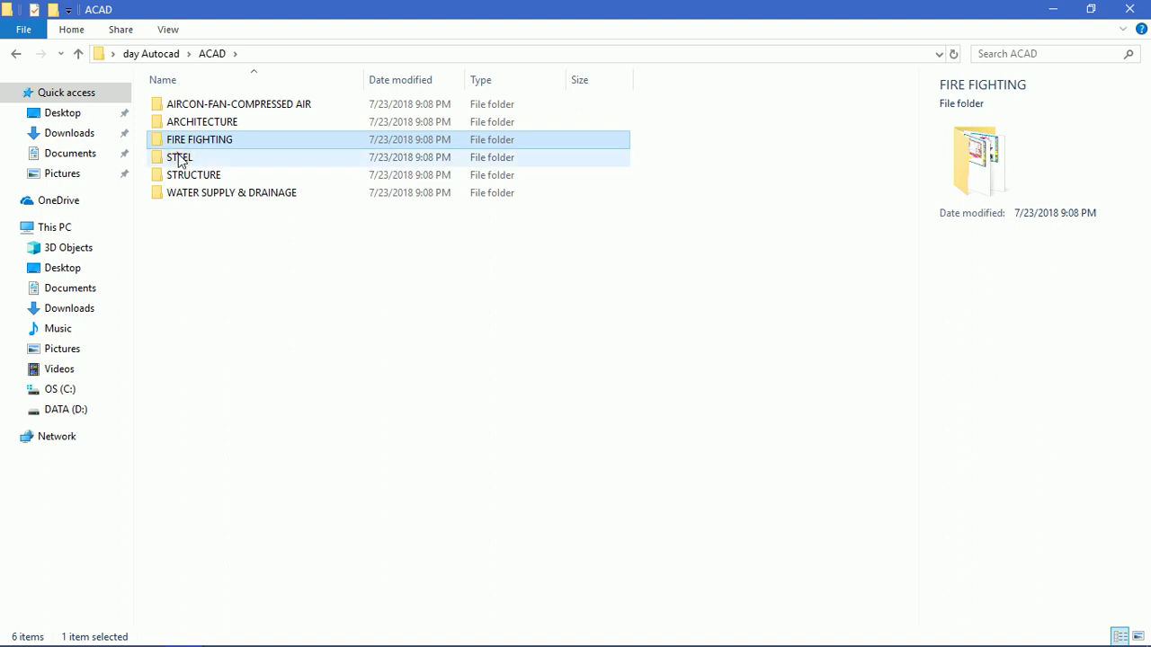
pyautogui.click(202, 160)
pyautogui.click(187, 175)
pyautogui.click(206, 196)
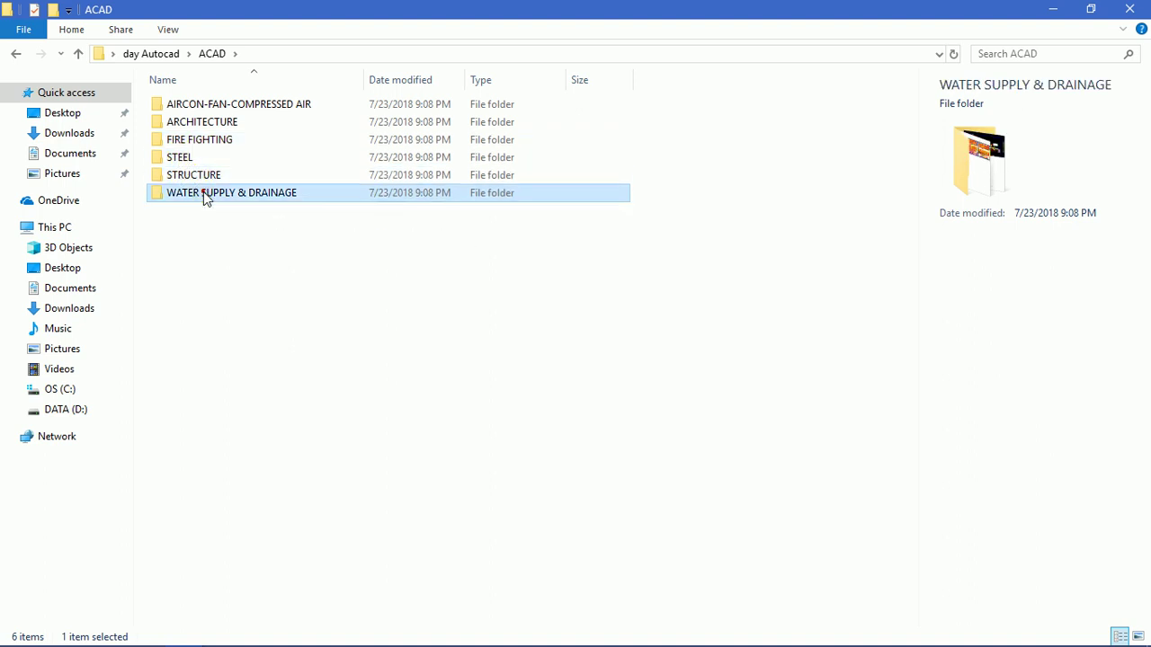
# - Browse the ARCHITECTURE folder's drawings, from AR-01-01 through AR-01-31, 32, 33
pyautogui.doubleClick(197, 125)
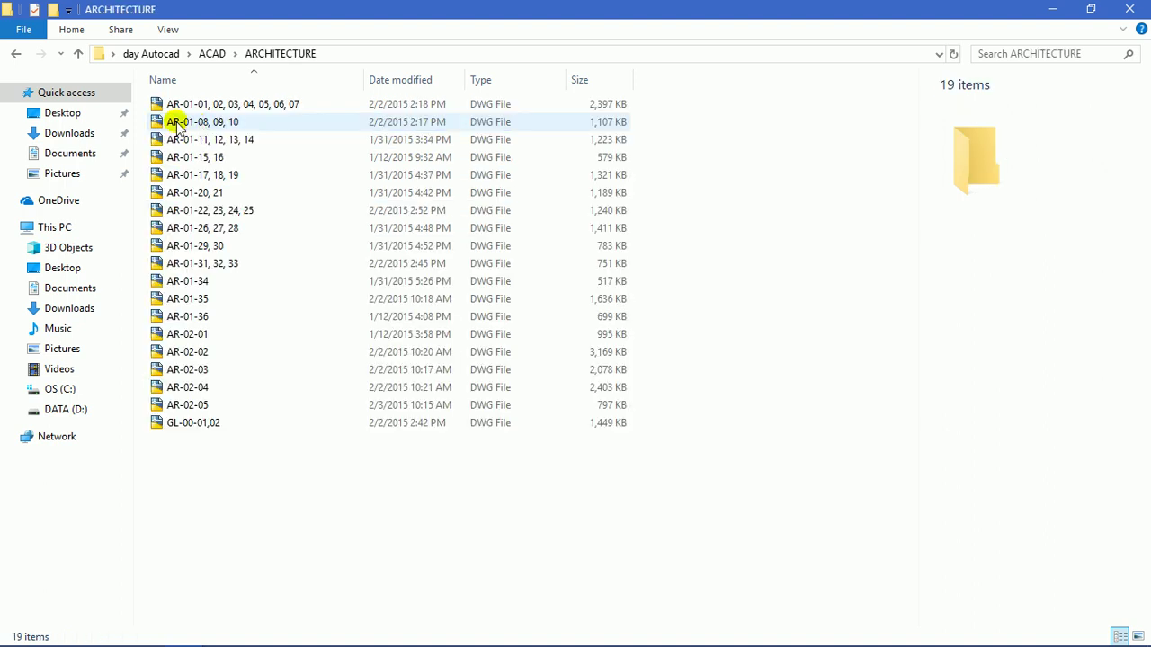
pyautogui.click(178, 124)
pyautogui.click(175, 105)
pyautogui.click(192, 124)
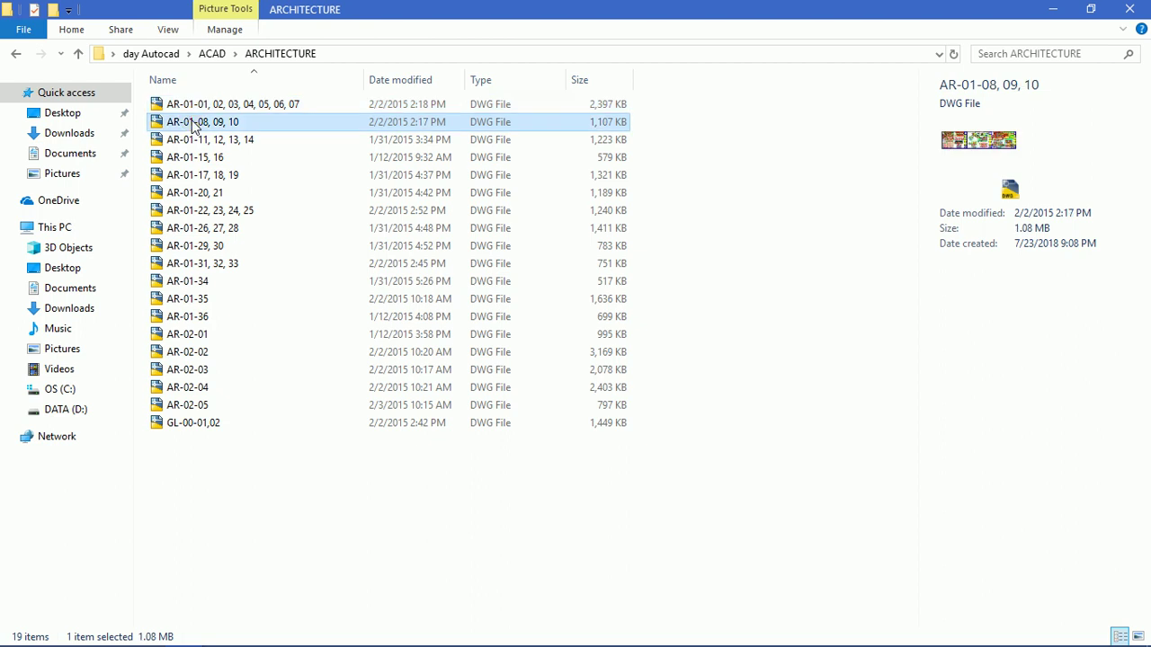
pyautogui.click(184, 141)
pyautogui.click(186, 158)
pyautogui.click(189, 176)
pyautogui.click(185, 211)
pyautogui.click(180, 228)
pyautogui.click(175, 263)
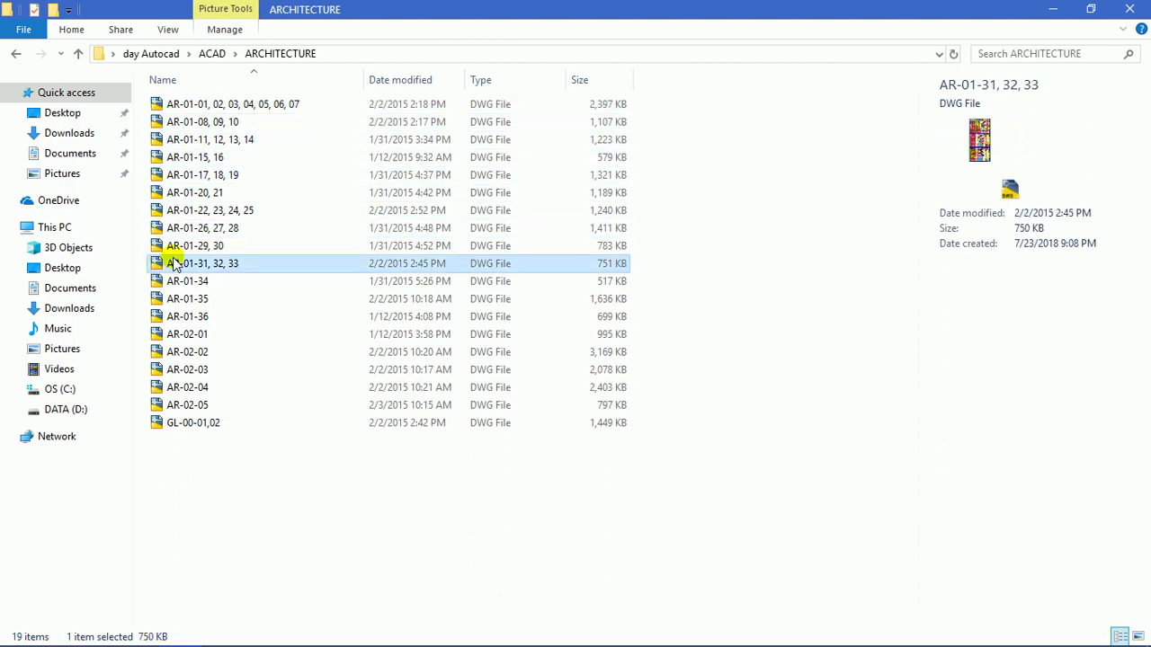
# - Check the FIRE FIGHTING folder's drawings FA0102, FA0103 and FA0104
pyautogui.click(15, 54)
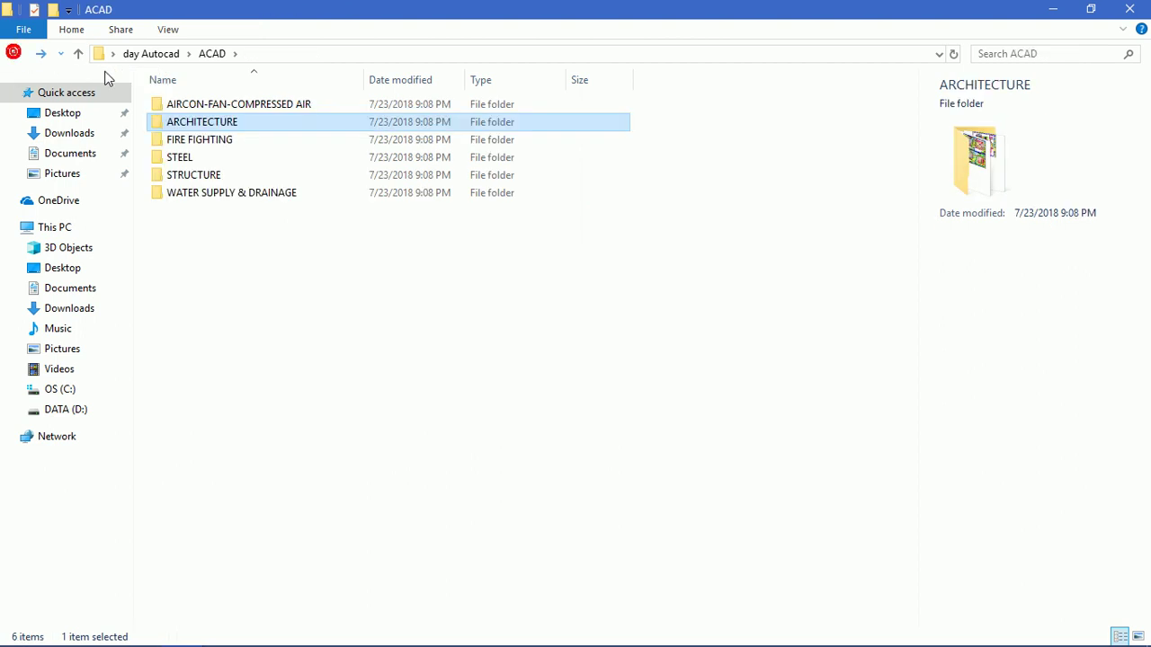
pyautogui.doubleClick(184, 143)
pyautogui.click(180, 123)
pyautogui.click(183, 141)
pyautogui.click(186, 158)
pyautogui.click(14, 54)
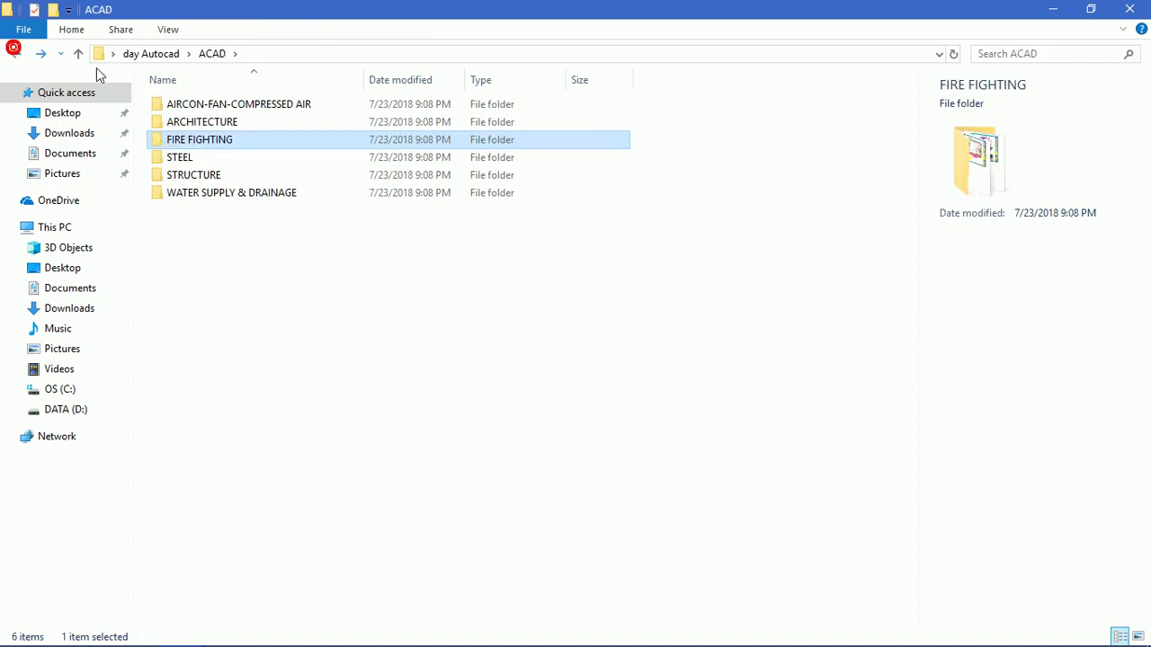
# - Return to ARCHITECTURE and open AR-01-01, 02, 03, 04, 05, 06, 07.dwg in AutoCAD
pyautogui.doubleClick(194, 124)
pyautogui.click(191, 107)
pyautogui.doubleClick(191, 107)
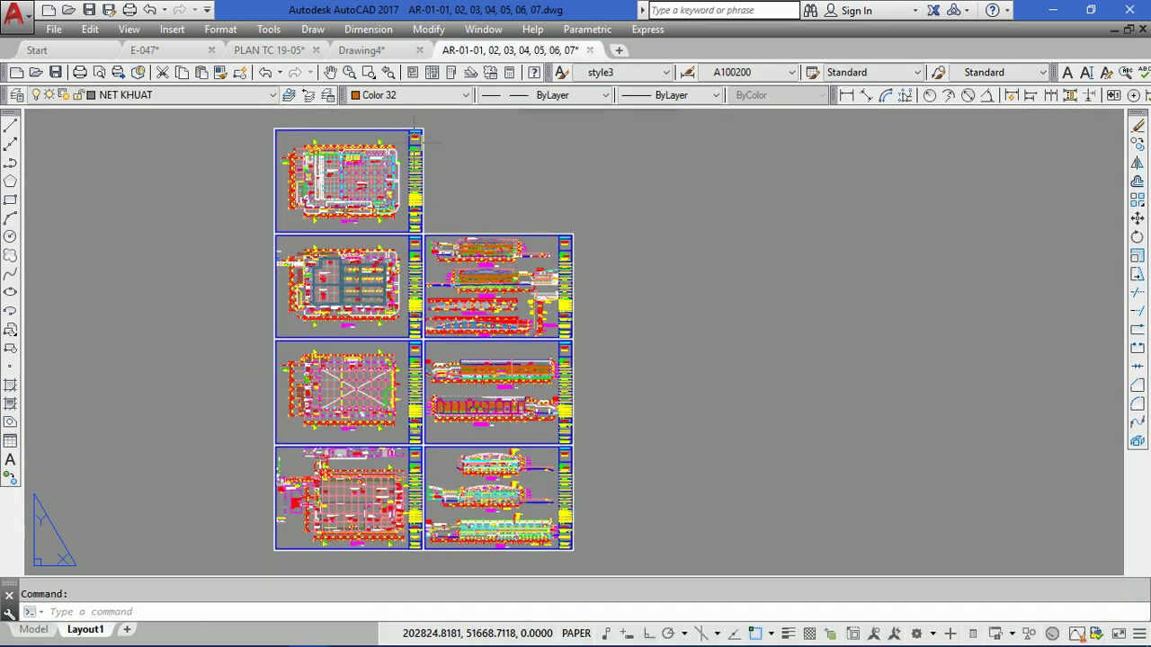
# - Zoom and pan around Layout1's title block, then fit all seven sheets in view
pyautogui.scroll(1, 415, 129)
pyautogui.scroll(-1, 415, 129)
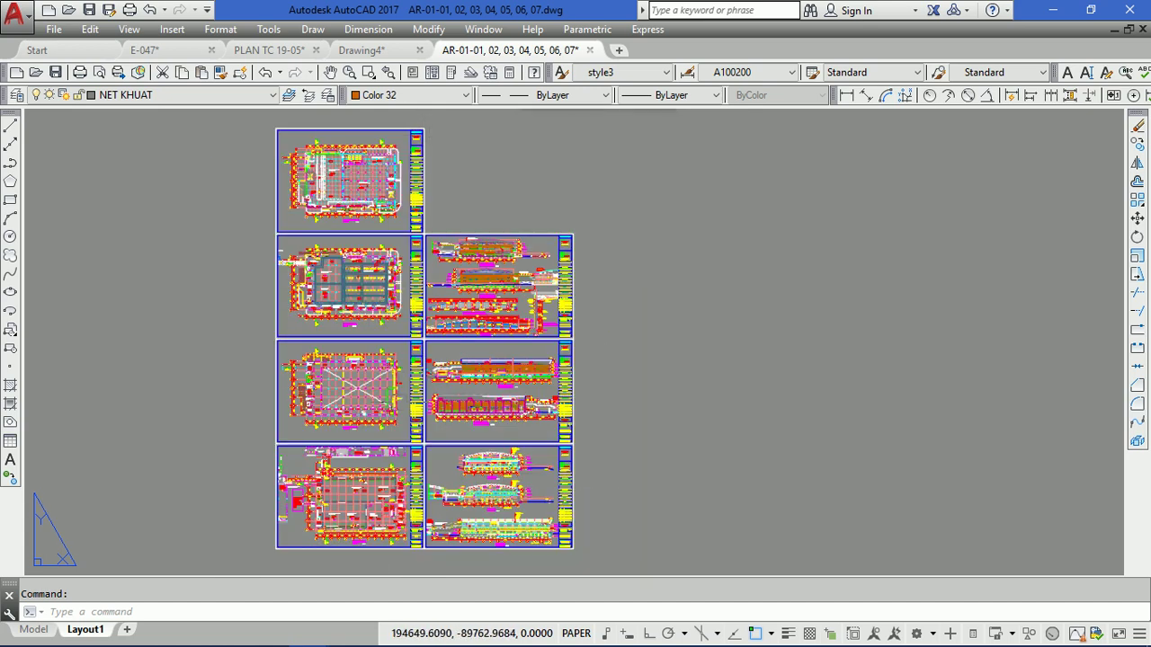
pyautogui.scroll(2, 401, 160)
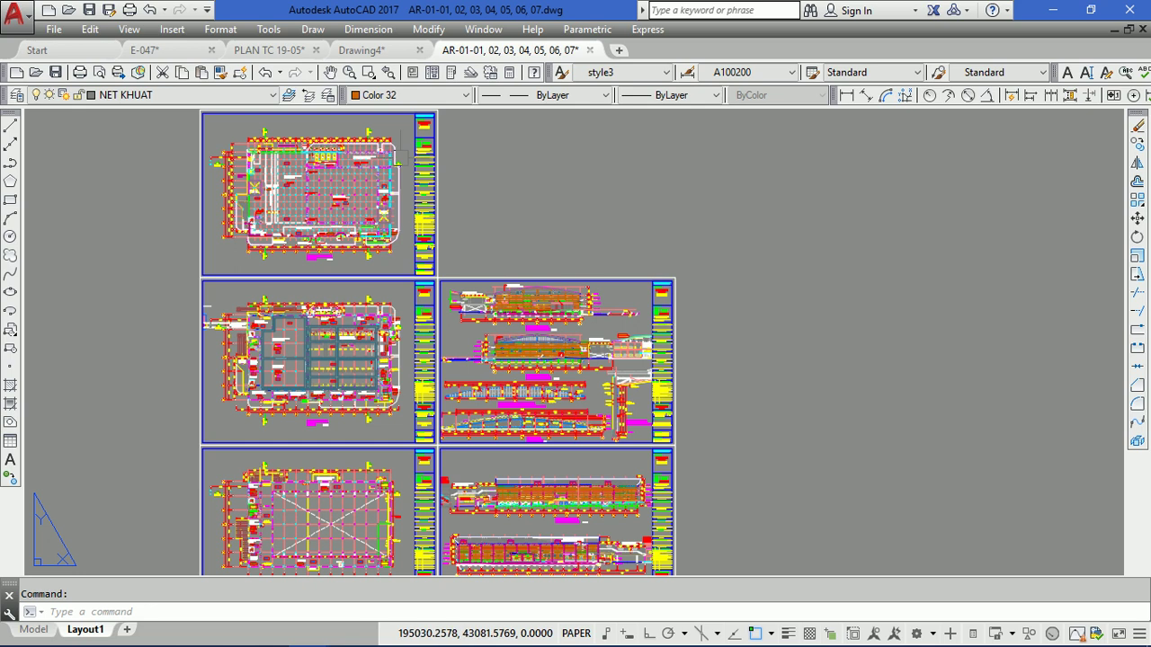
pyautogui.moveTo(559, 153); pyautogui.dragTo(564, 158, button='middle')
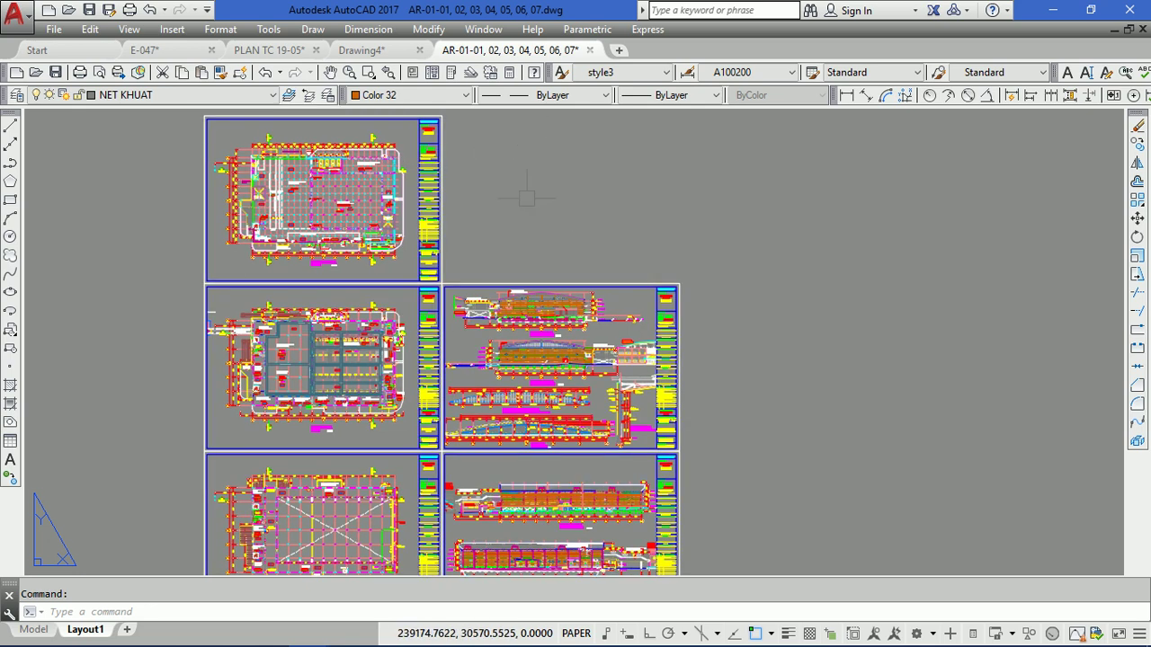
pyautogui.scroll(5, 427, 122)
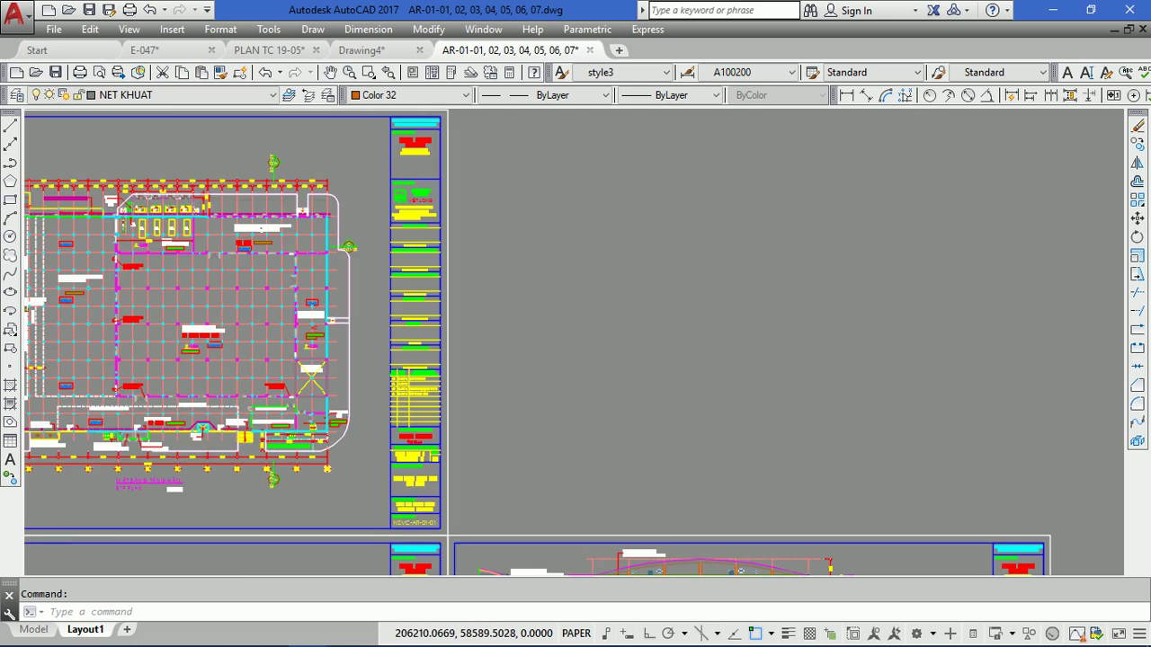
pyautogui.scroll(2, 382, 242)
pyautogui.moveTo(406, 341)
pyautogui.mouseDown(button='middle')
pyautogui.moveTo(448, 474)
pyautogui.moveTo(473, 169)
pyautogui.mouseUp(button='middle')
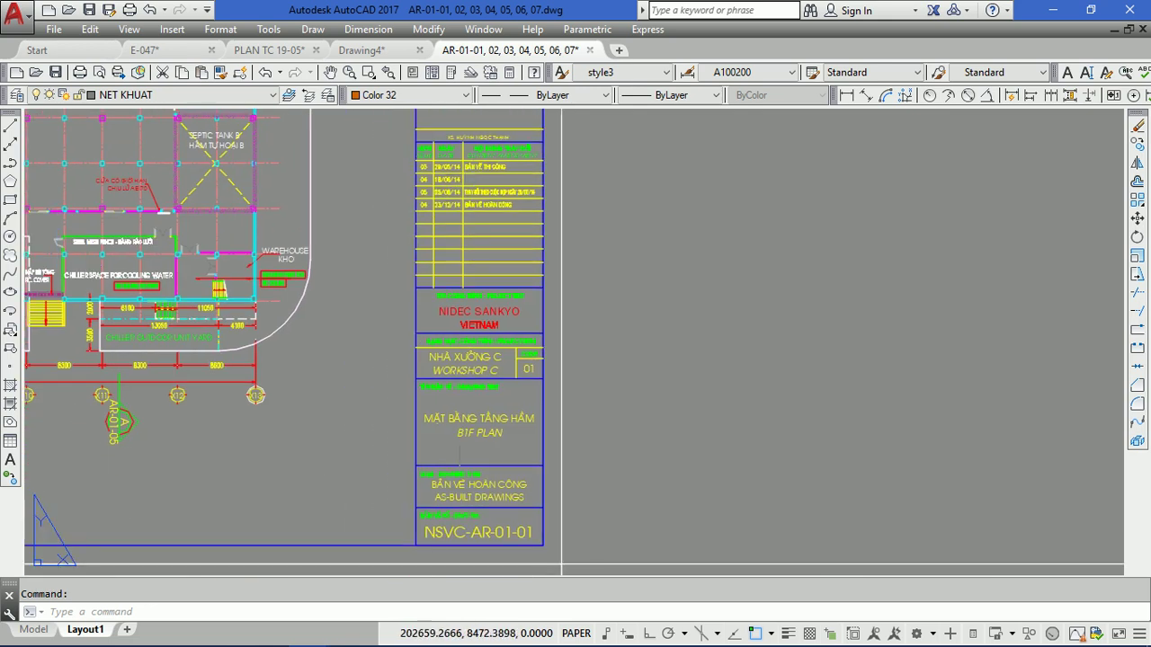
pyautogui.moveTo(459, 454); pyautogui.dragTo(459, 256, button='middle')
pyautogui.scroll(-4, 459, 256)
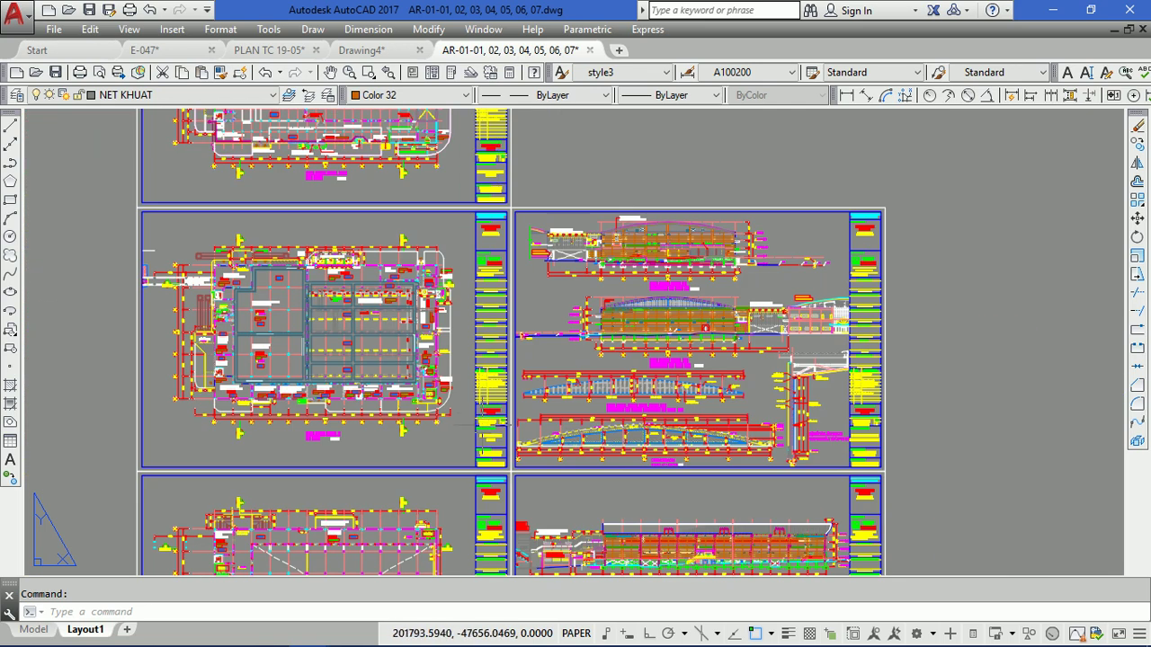
pyautogui.middleClick(485, 421)
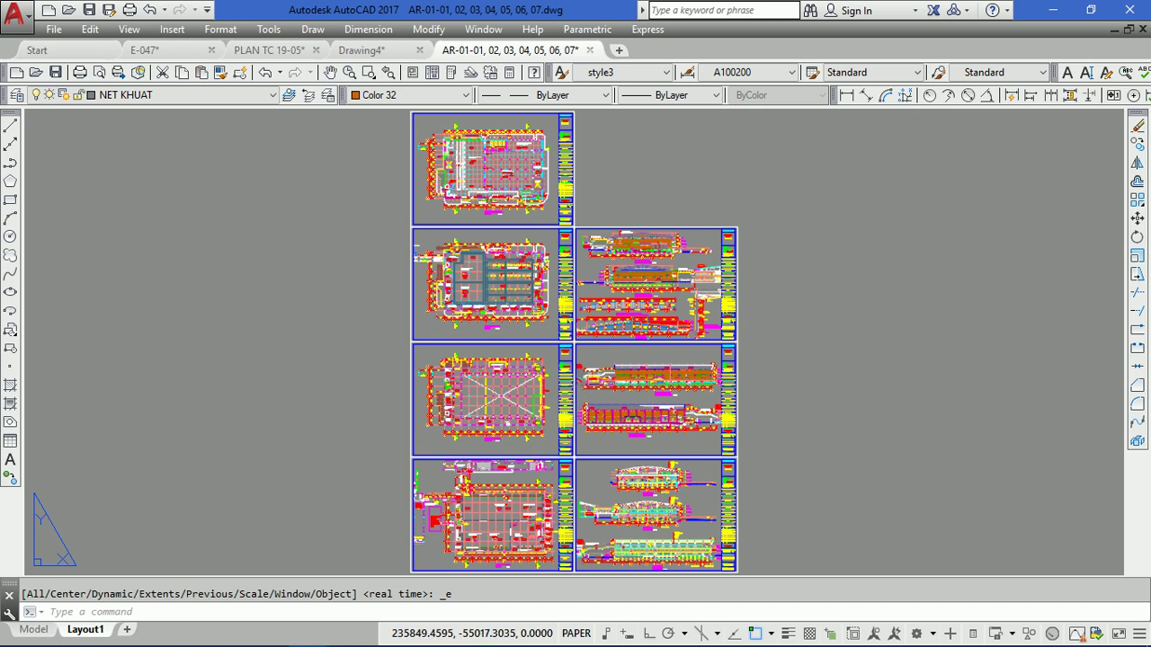
# - Pan across Layout1 to inspect the upper and lower rows of sheets
pyautogui.scroll(2, 712, 173)
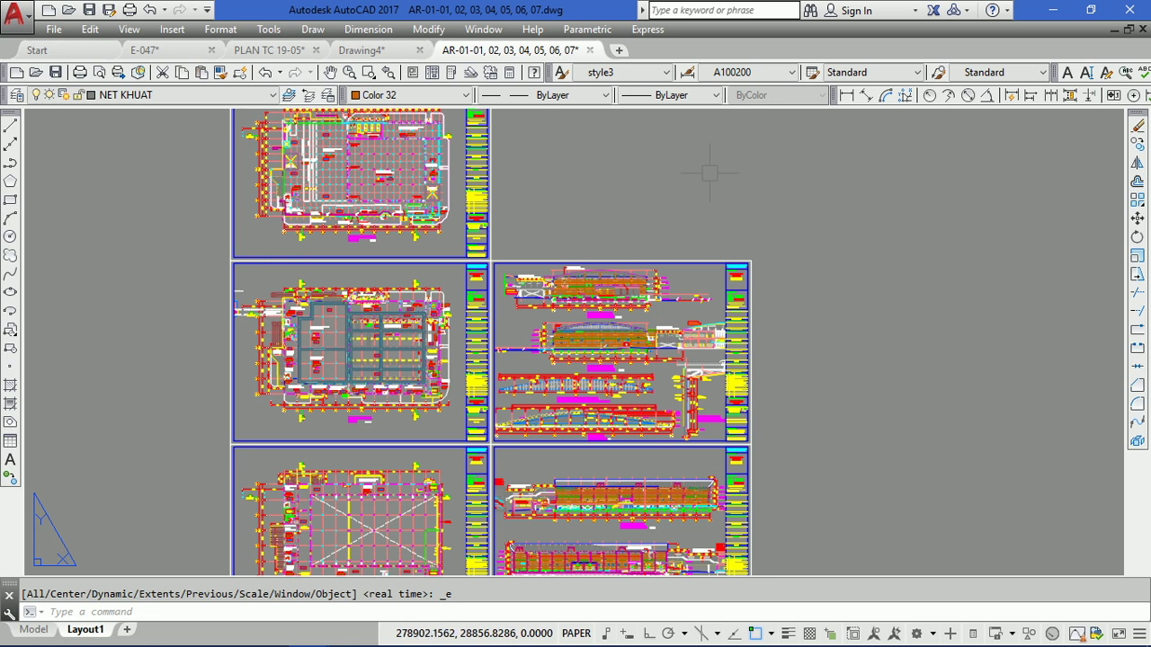
pyautogui.moveTo(608, 190); pyautogui.dragTo(589, 313, button='middle')
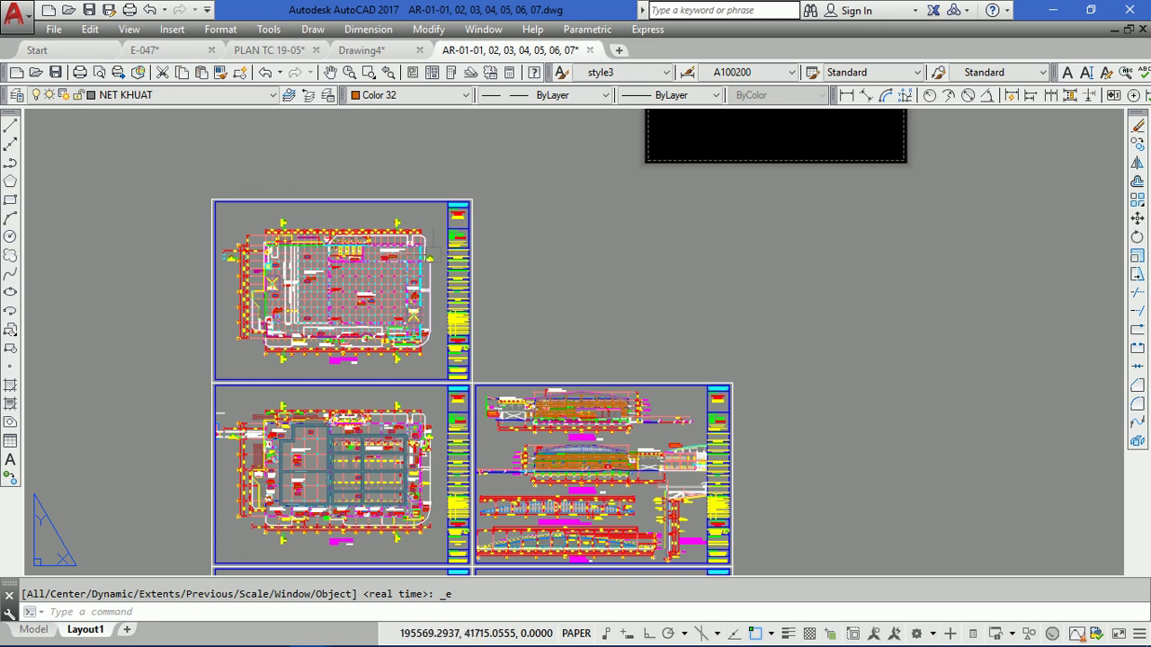
pyautogui.moveTo(348, 559); pyautogui.dragTo(344, 206, button='middle')
pyautogui.moveTo(562, 477); pyautogui.dragTo(548, 261, button='middle')
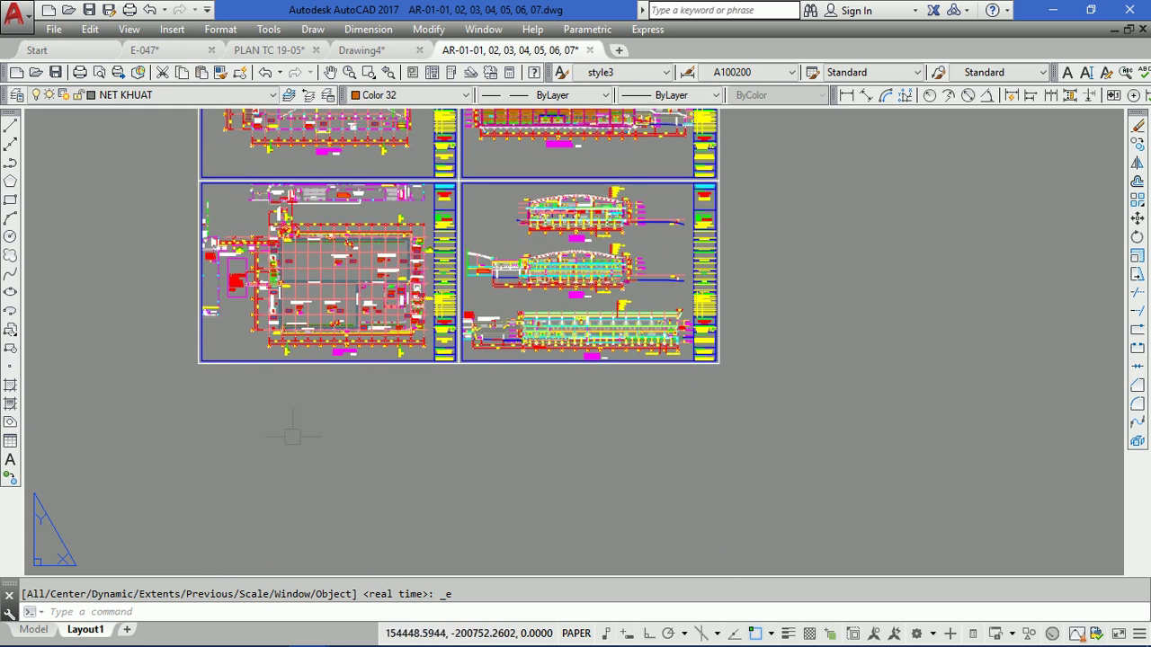
pyautogui.moveTo(292, 436); pyautogui.dragTo(285, 513, button='middle')
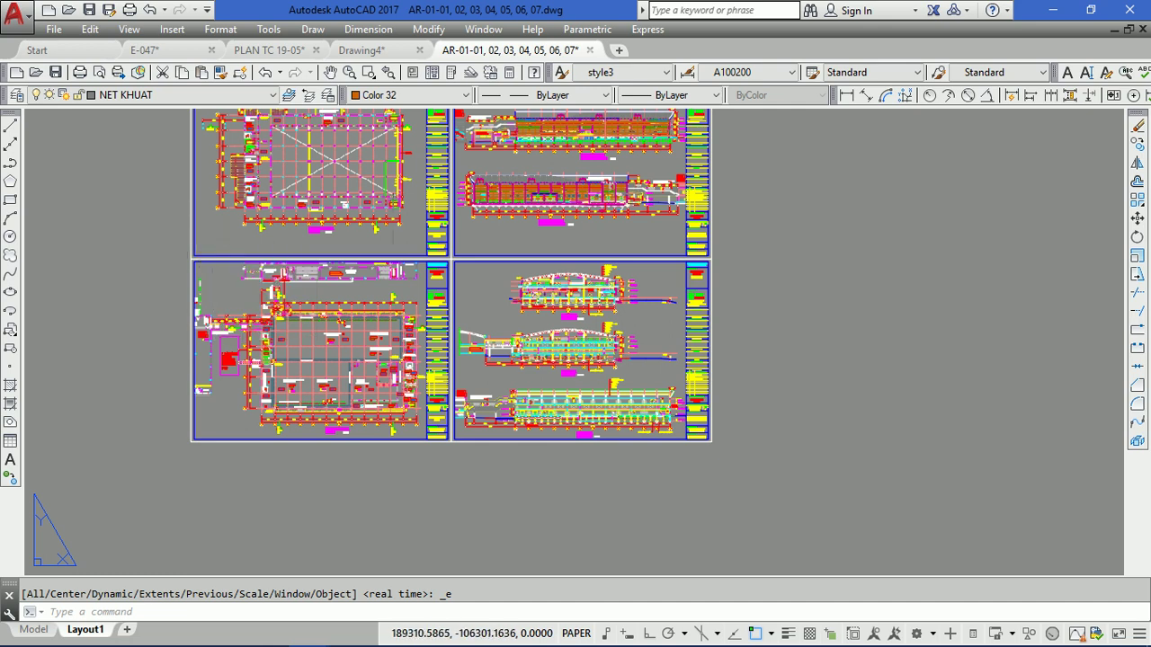
pyautogui.moveTo(544, 81); pyautogui.dragTo(550, 233, button='middle')
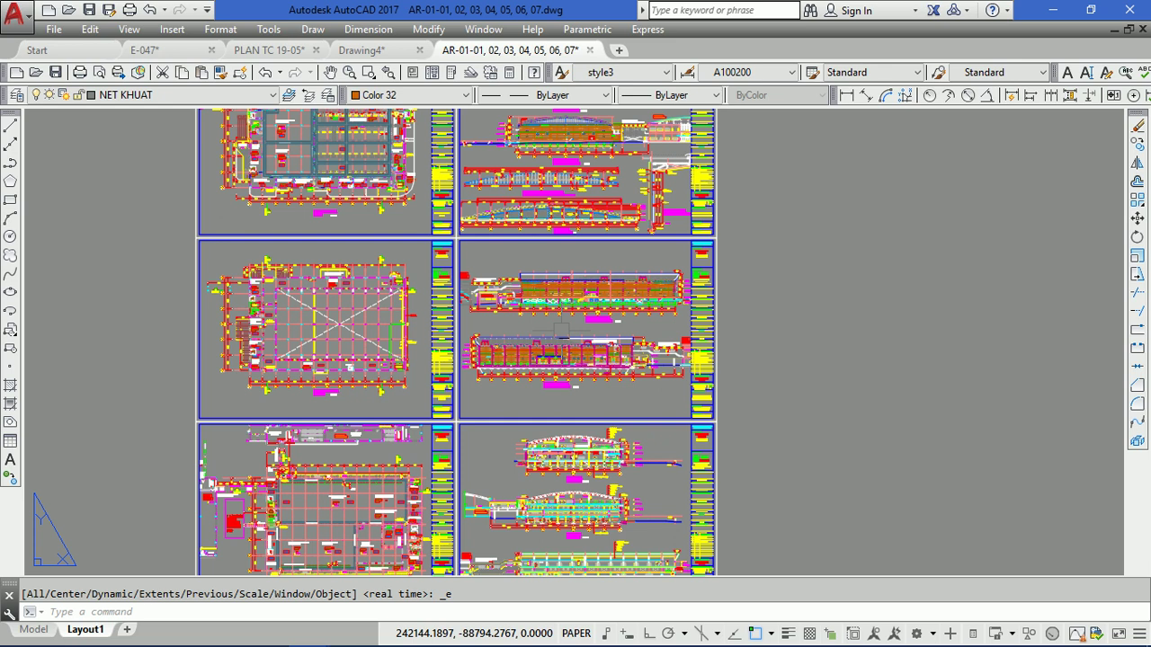
pyautogui.moveTo(557, 360); pyautogui.dragTo(585, 475, button='middle')
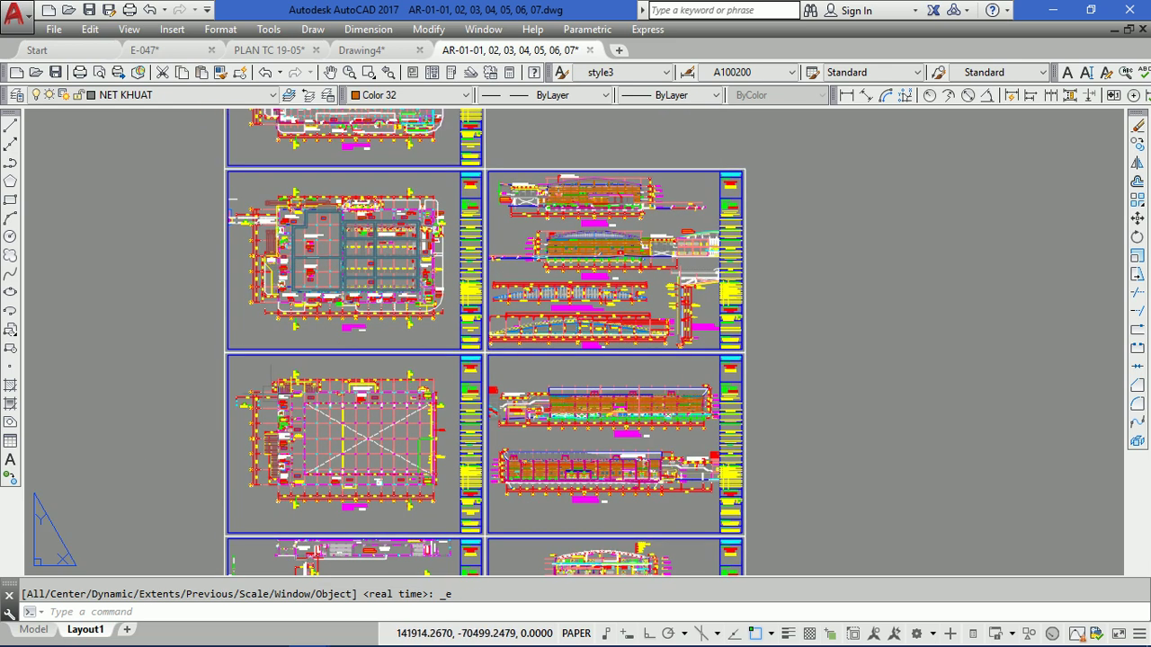
pyautogui.click(34, 630)
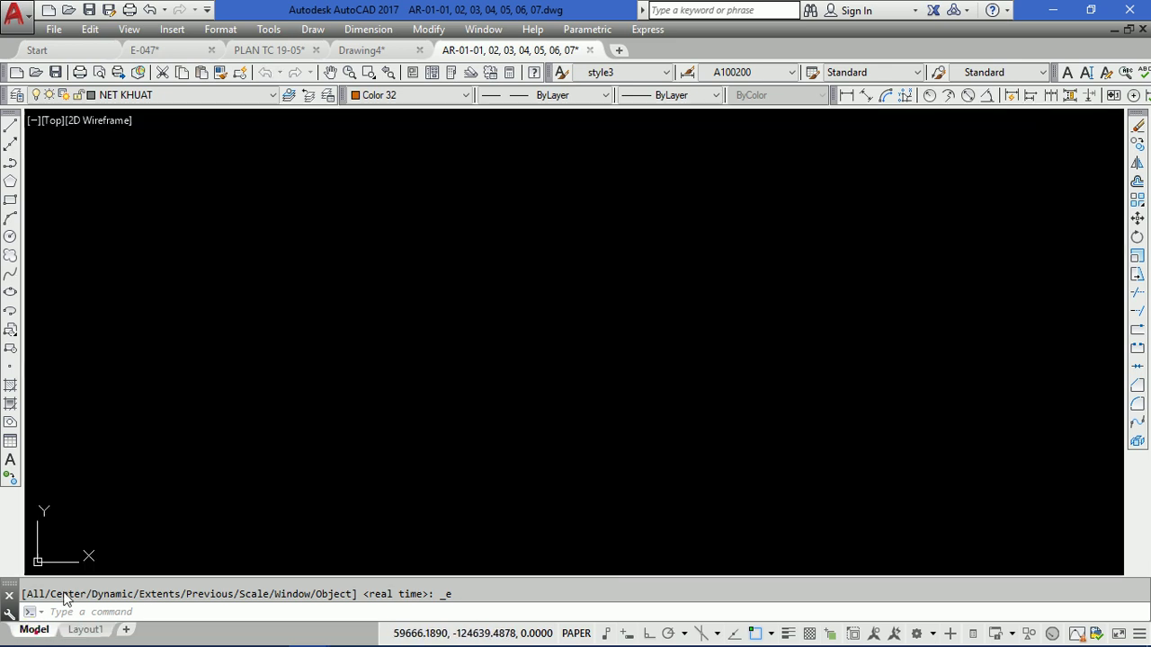
pyautogui.moveTo(431, 263); pyautogui.dragTo(431, 297, button='middle')
pyautogui.scroll(1, 431, 297)
pyautogui.scroll(2, 395, 234)
pyautogui.scroll(3, 386, 224)
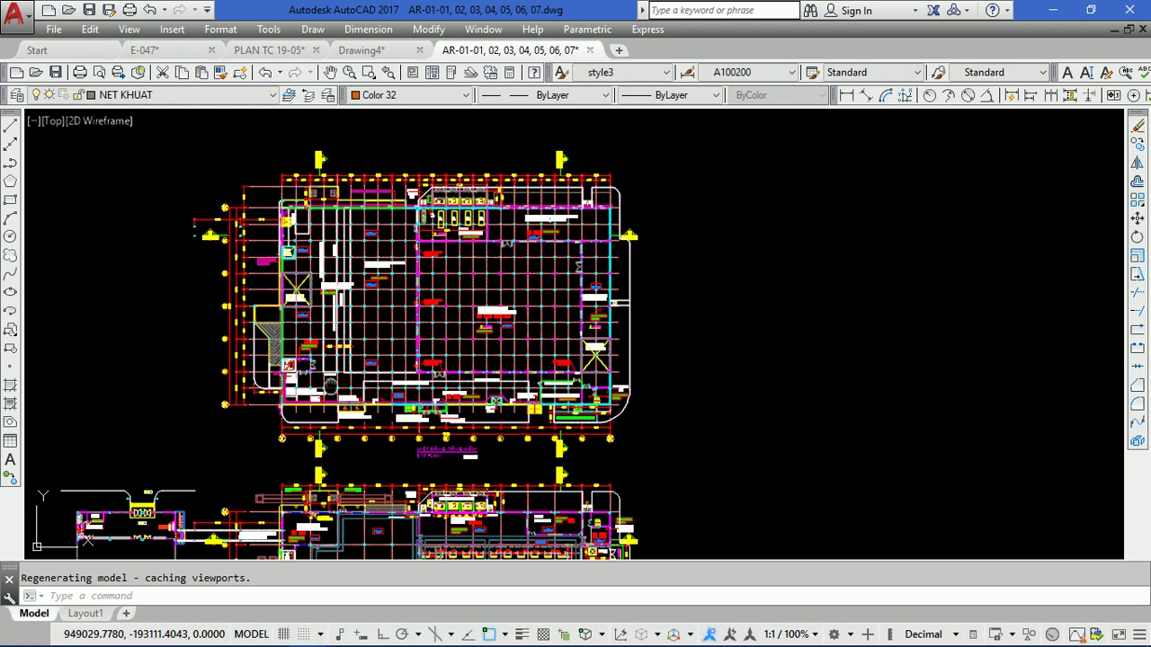
pyautogui.moveTo(398, 213)
pyautogui.mouseDown(button='middle')
pyautogui.moveTo(454, 313)
pyautogui.moveTo(396, 18)
pyautogui.mouseUp(button='middle')
pyautogui.scroll(2, 403, 270)
pyautogui.moveTo(418, 126)
pyautogui.mouseDown(button='middle')
pyautogui.moveTo(414, 351)
pyautogui.moveTo(461, 465)
pyautogui.mouseUp(button='middle')
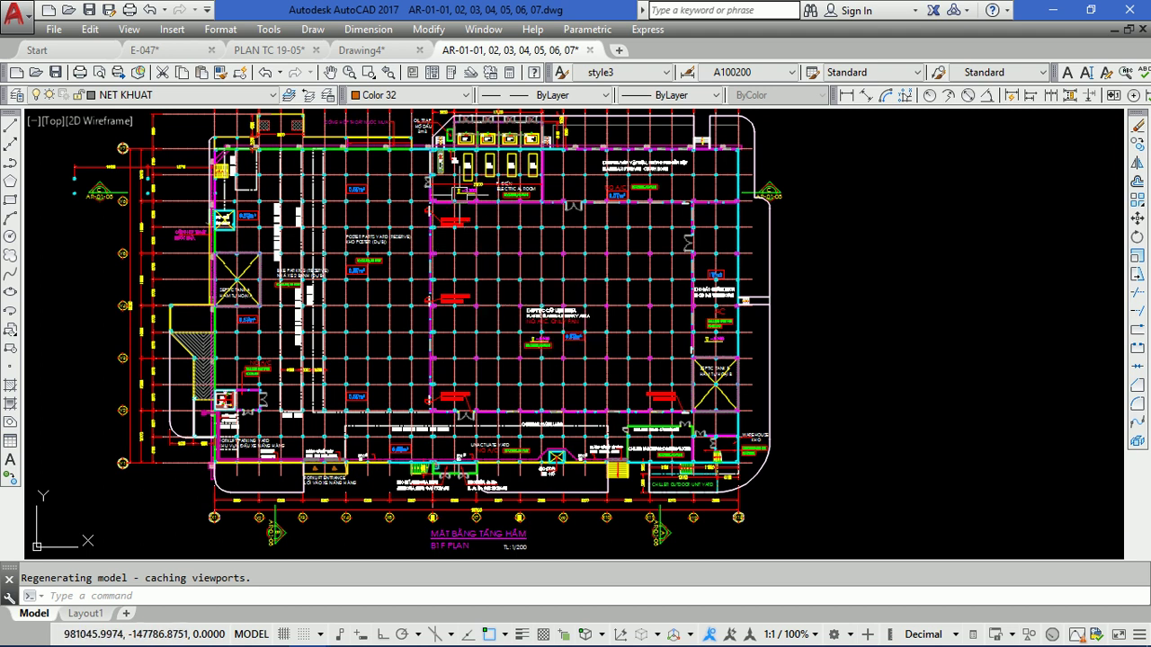
pyautogui.scroll(4, 466, 199)
pyautogui.scroll(2, 467, 199)
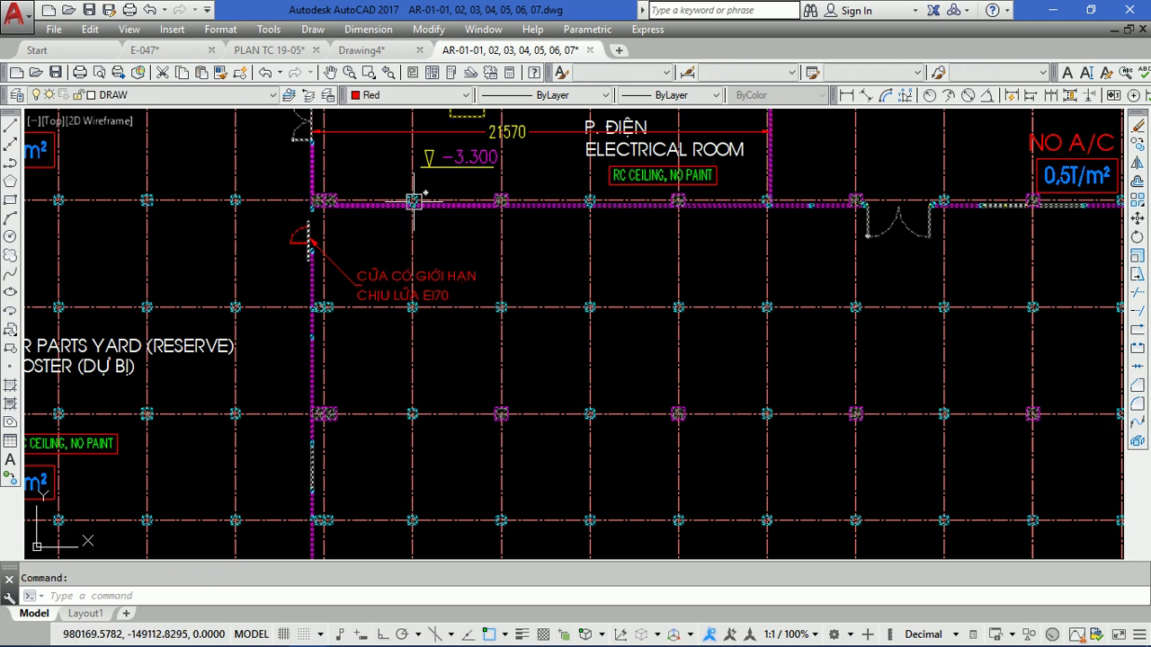
pyautogui.scroll(-7, 411, 193)
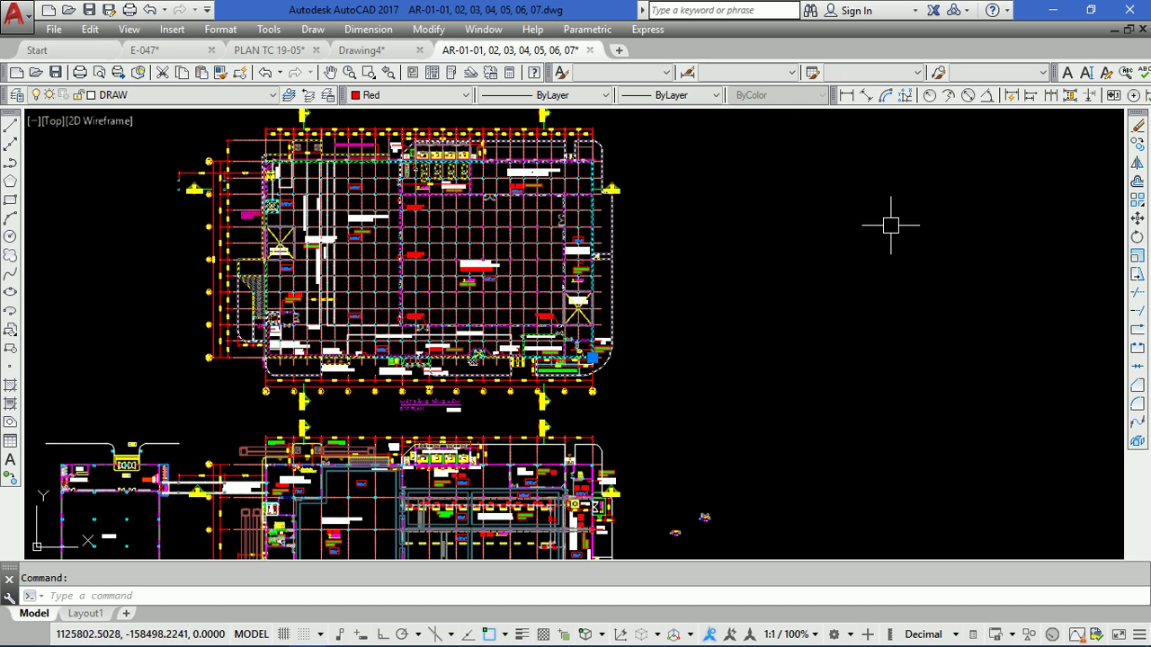
pyautogui.click(726, 301)
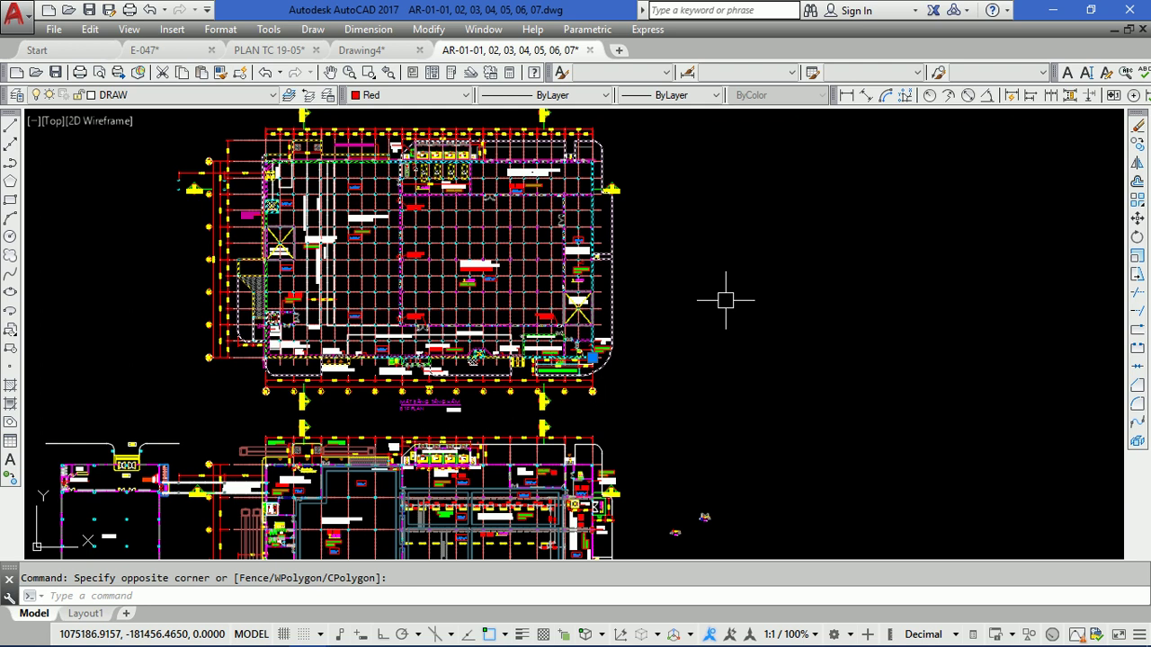
pyautogui.press('Escape')
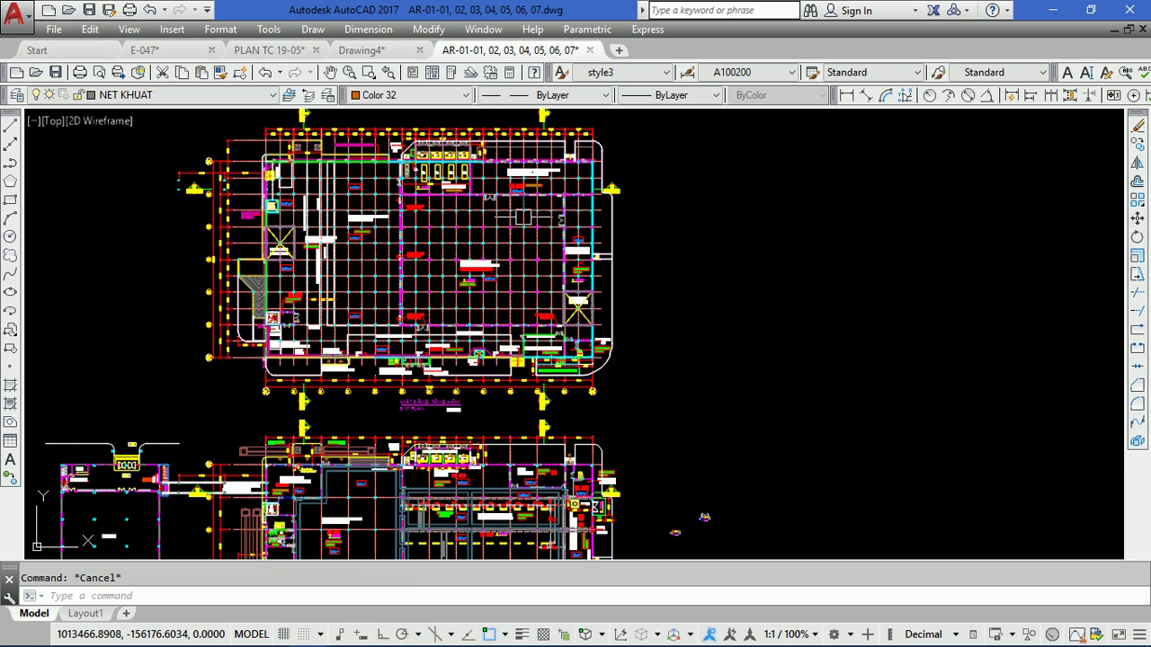
pyautogui.scroll(5, 536, 160)
pyautogui.scroll(2, 549, 180)
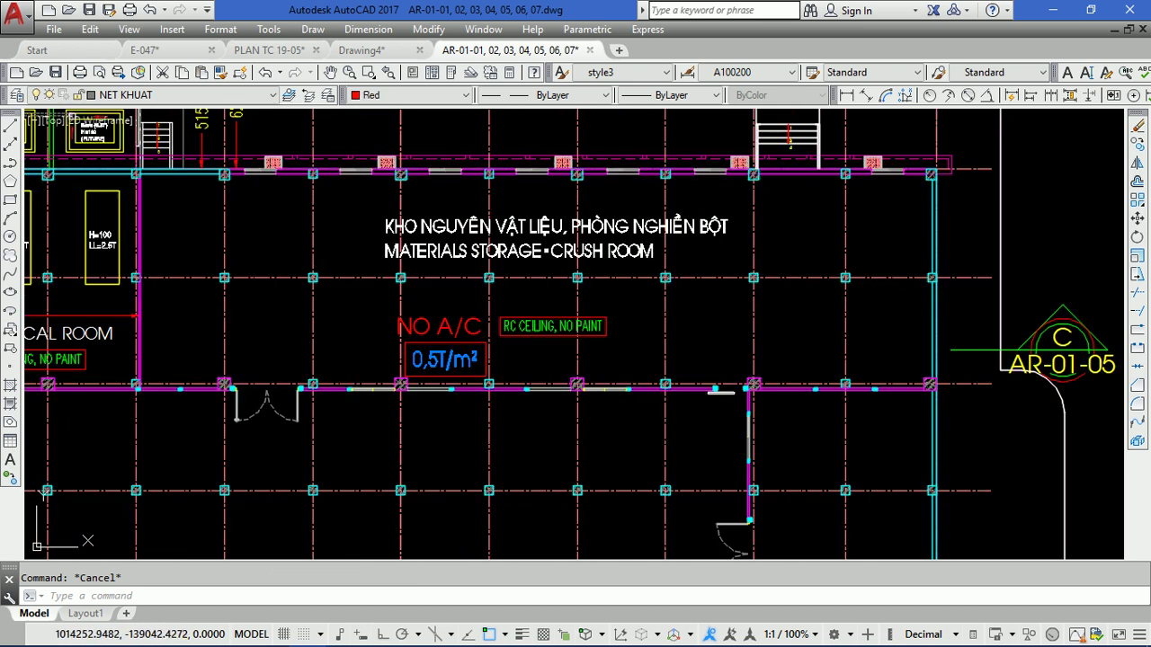
pyautogui.scroll(-3, 720, 391)
pyautogui.scroll(-3, 719, 391)
pyautogui.scroll(-2, 540, 364)
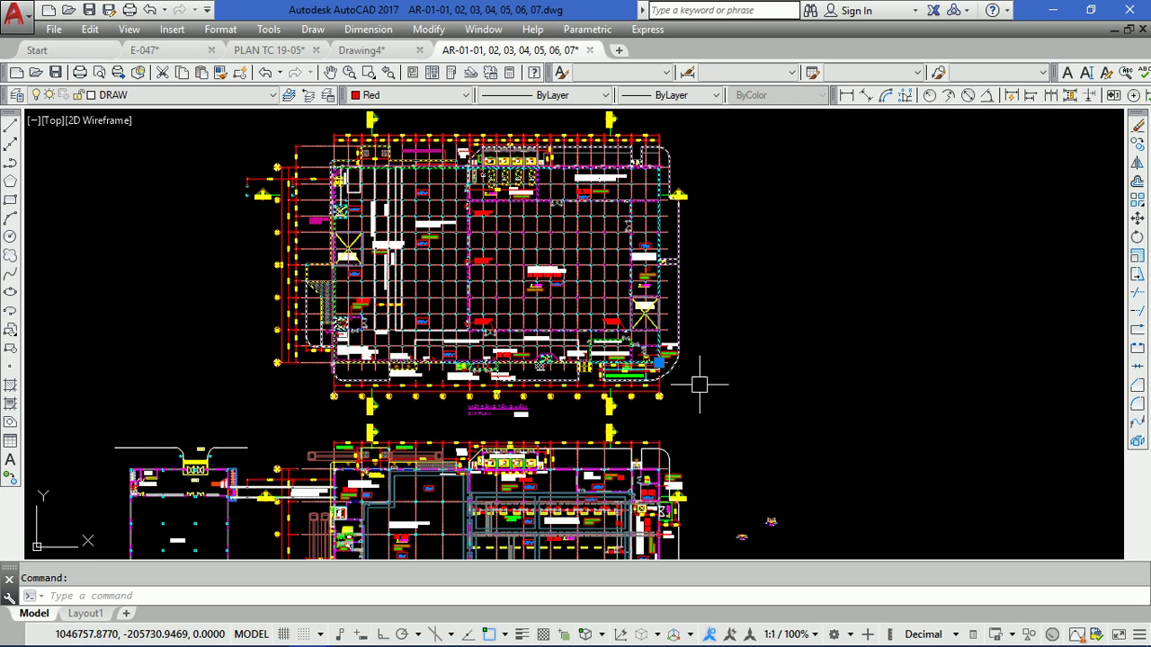
pyautogui.scroll(3, 356, 167)
pyautogui.scroll(2, 356, 167)
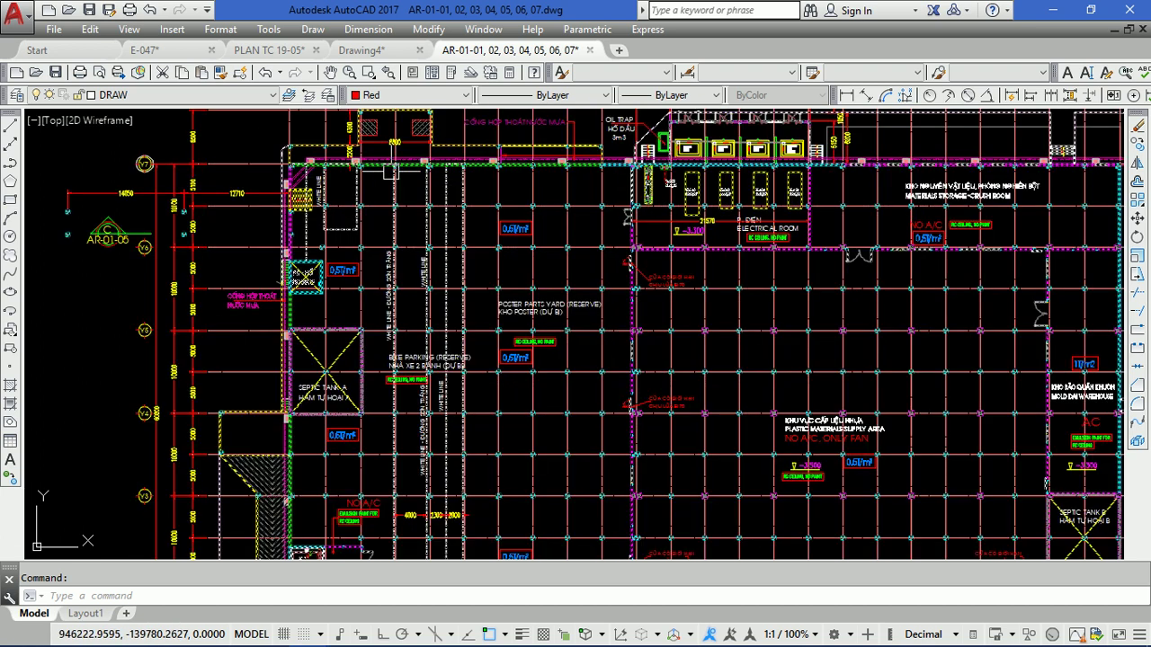
pyautogui.scroll(-3, 293, 172)
pyautogui.scroll(-2, 292, 173)
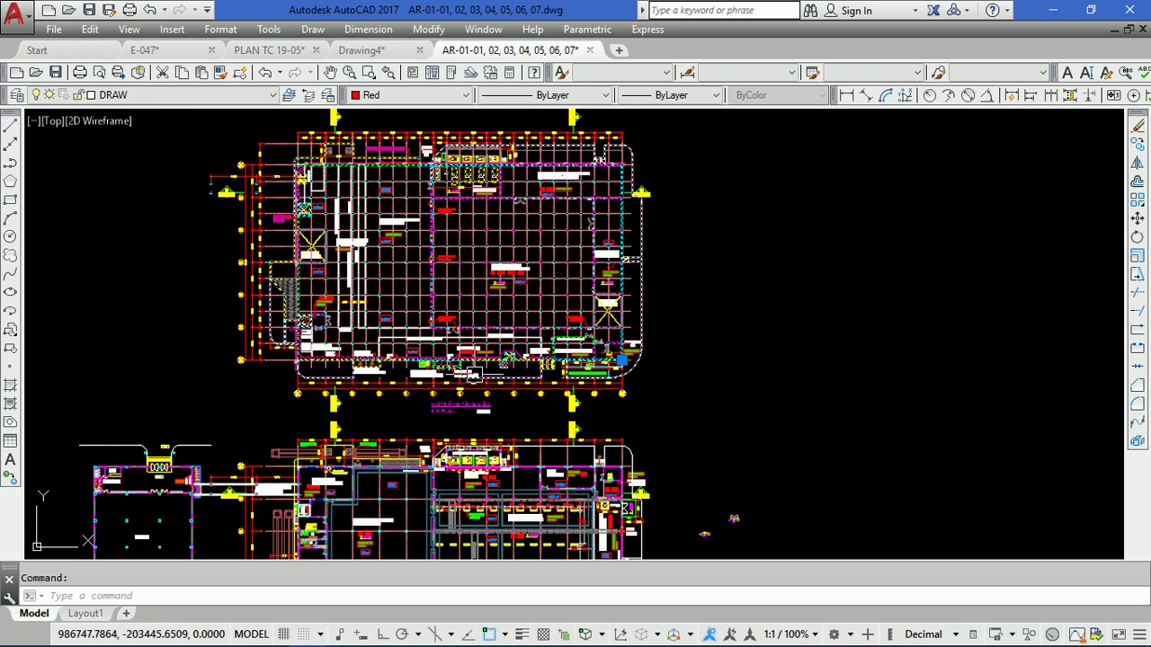
pyautogui.scroll(3, 281, 174)
pyautogui.scroll(2, 305, 180)
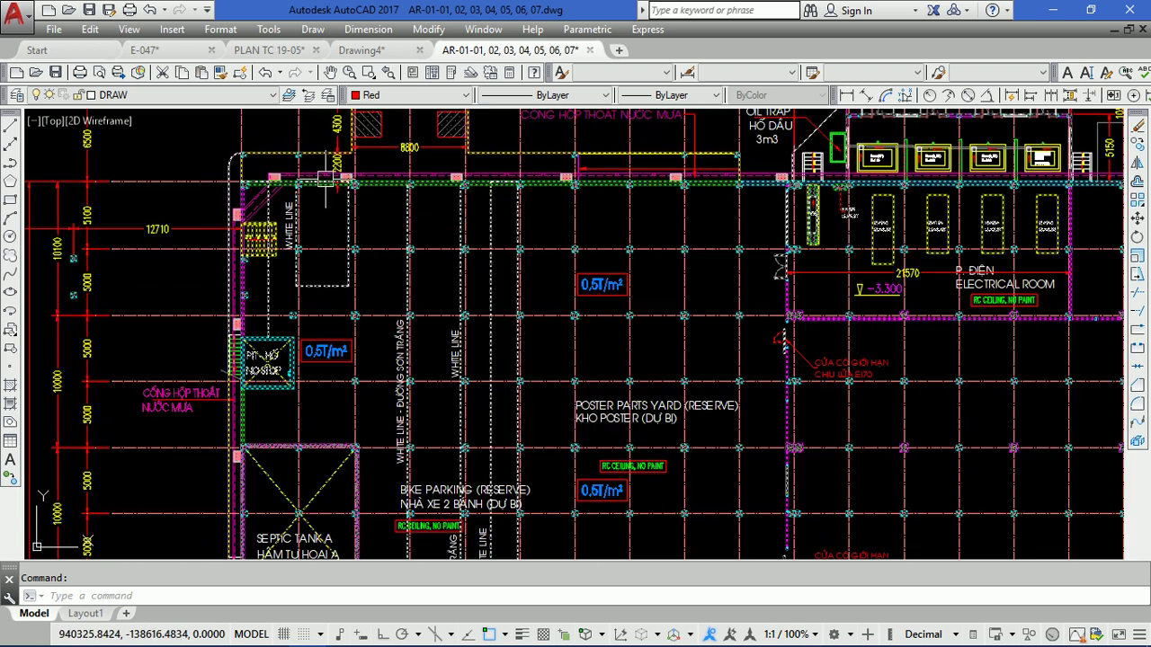
pyautogui.scroll(-4, 328, 172)
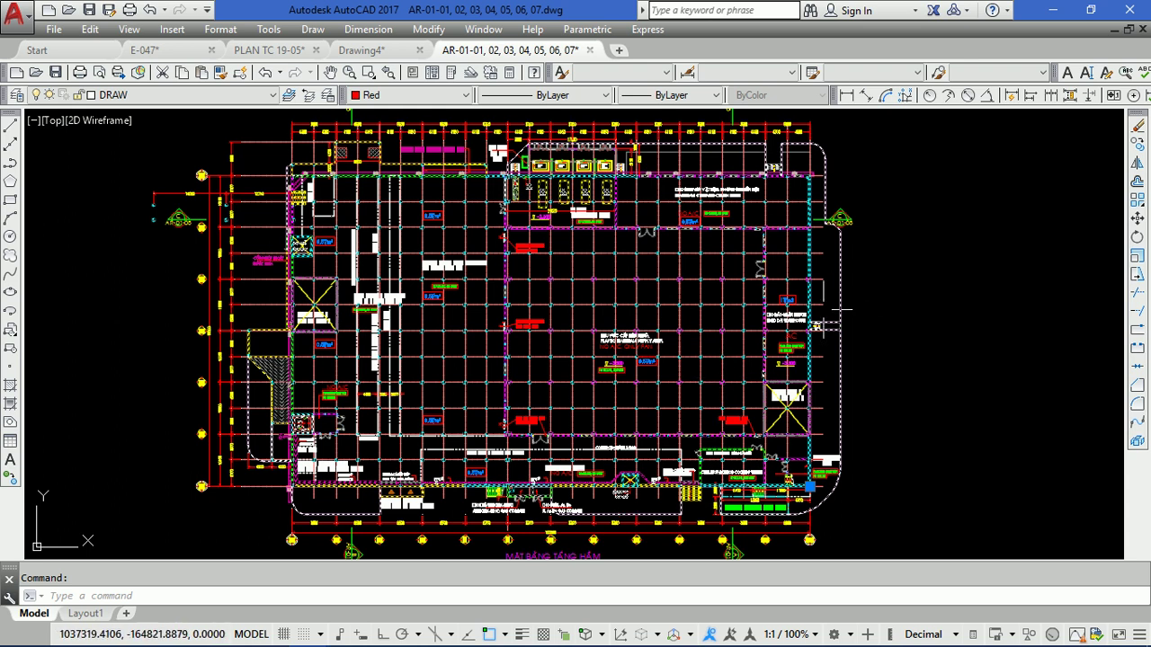
pyautogui.scroll(-2, 461, 234)
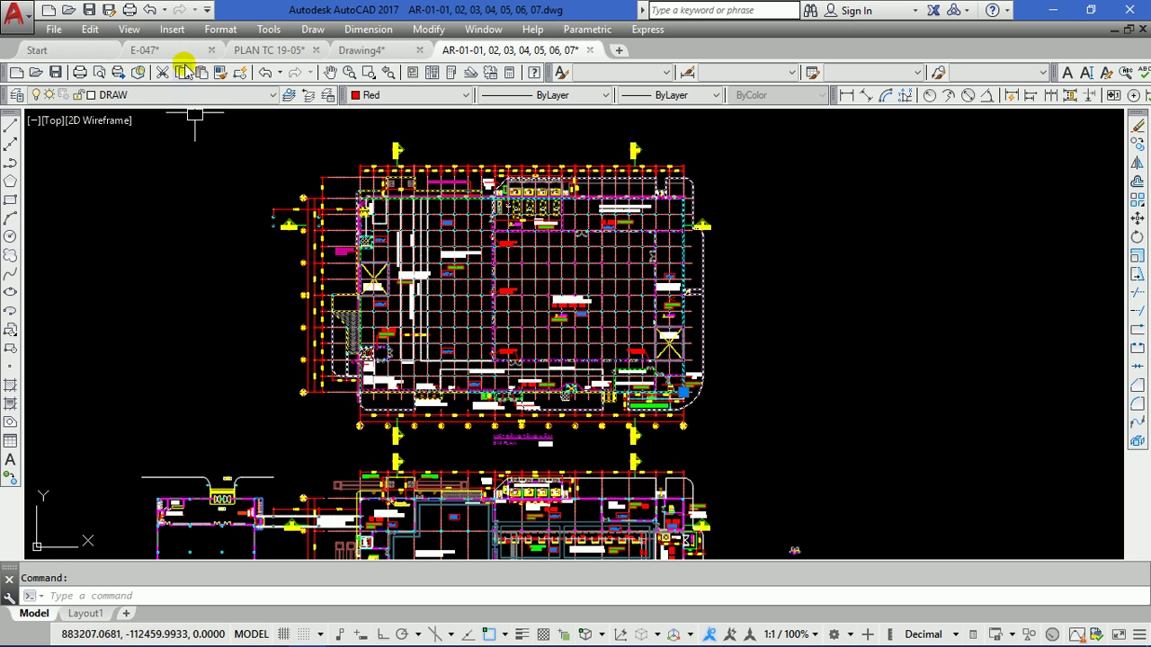
# - Switch to the E-047 drawing and select its grey referenced base plan
pyautogui.click(144, 49)
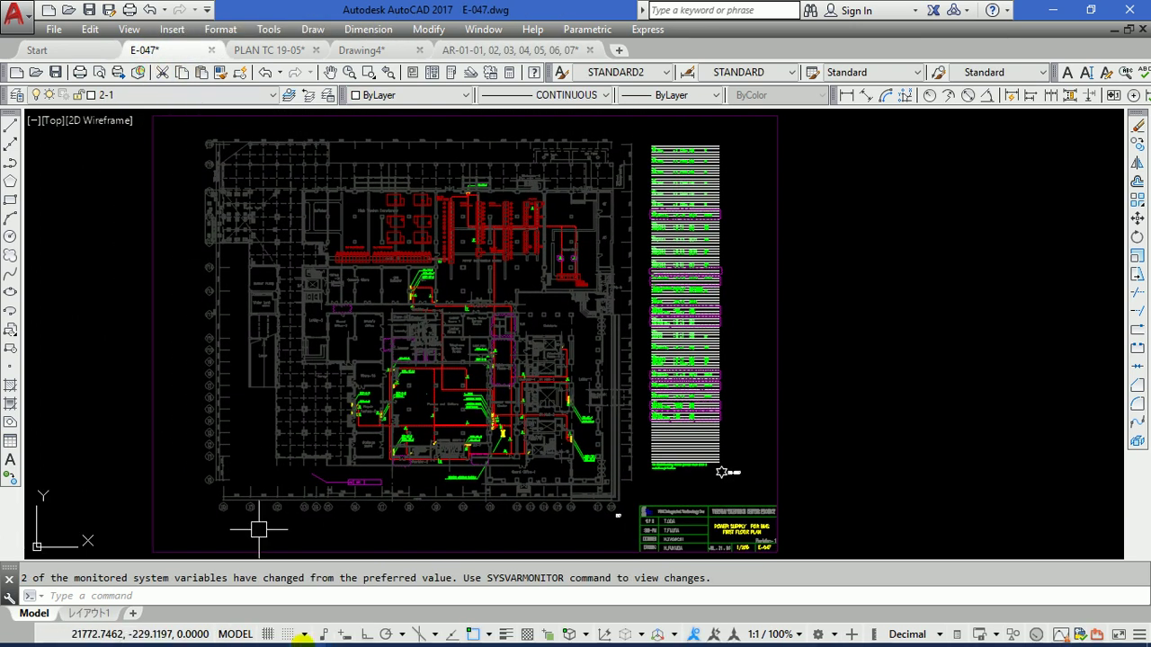
pyautogui.click(291, 345)
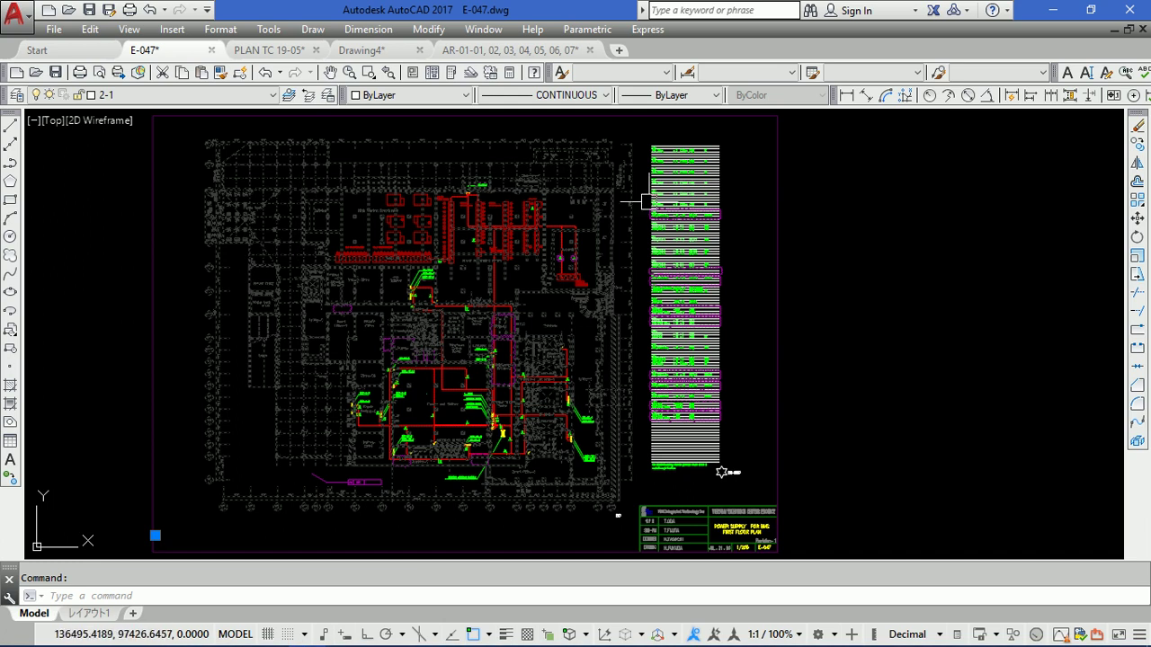
pyautogui.press('Escape')
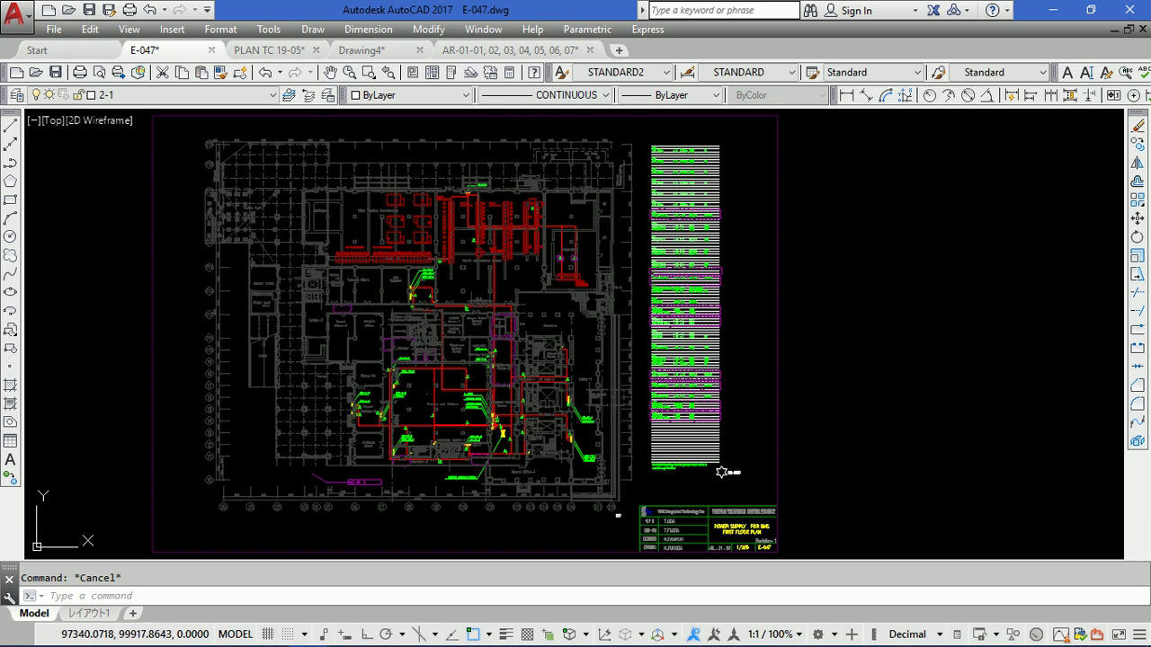
pyautogui.click(295, 185)
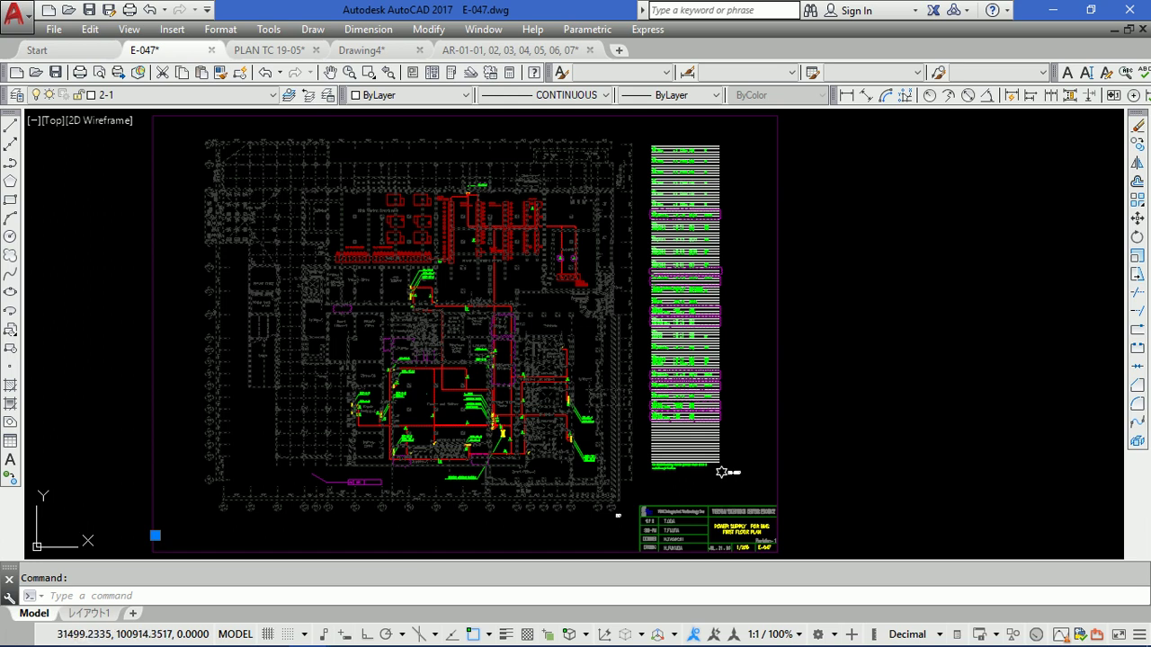
pyautogui.doubleClick(290, 196)
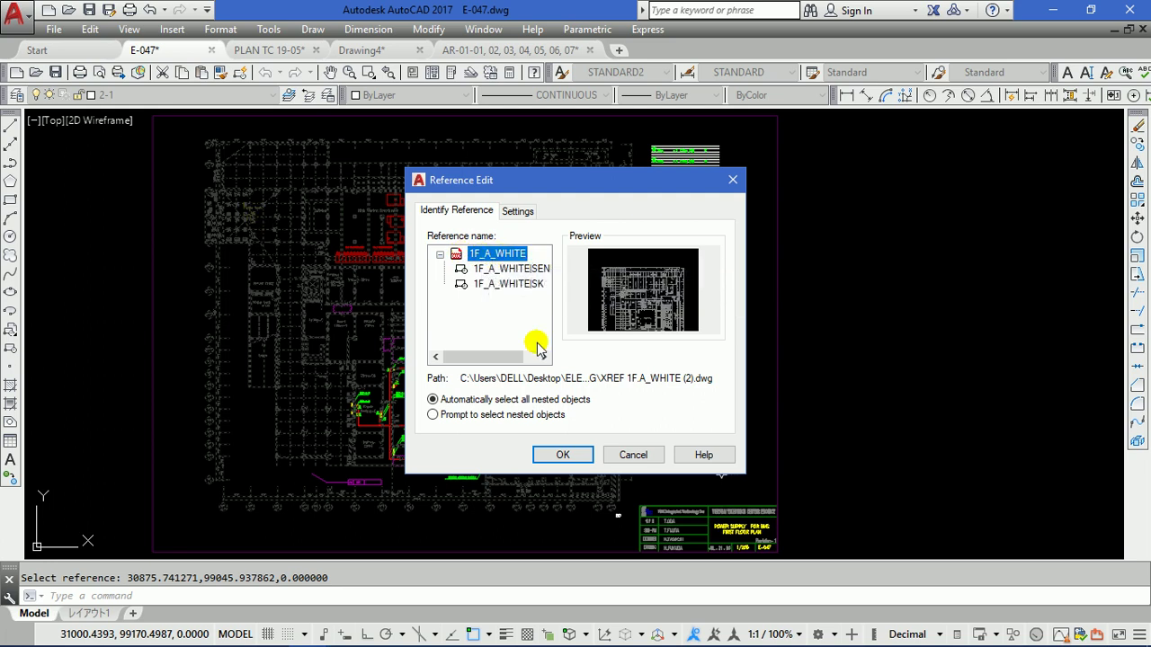
pyautogui.click(566, 456)
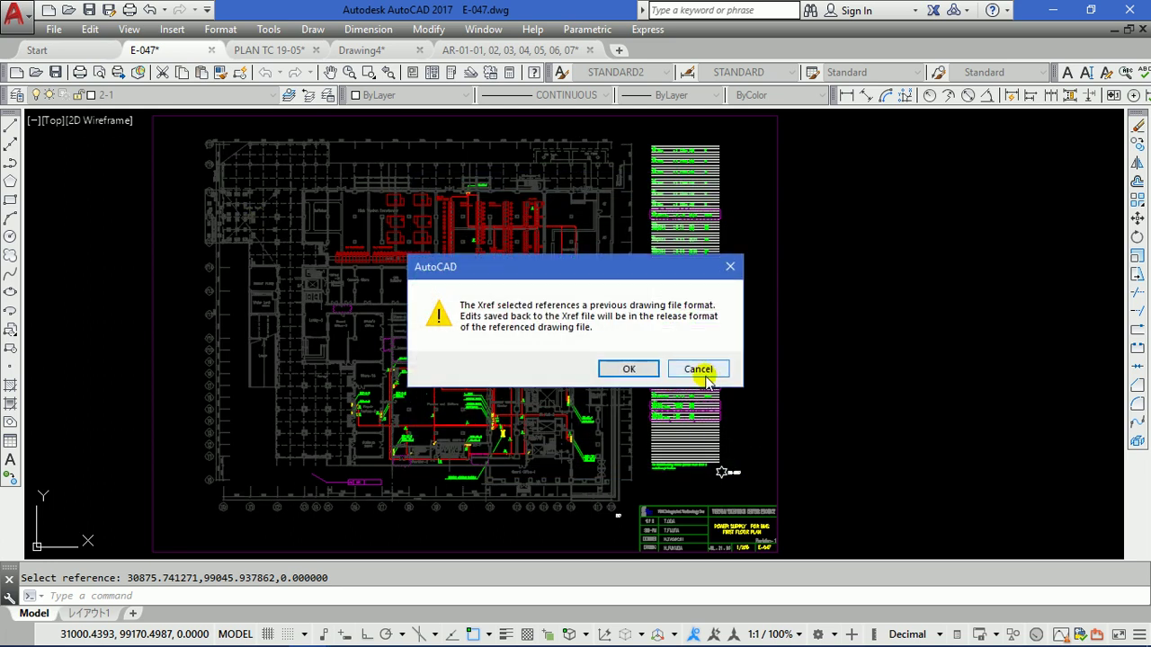
pyautogui.click(730, 266)
pyautogui.scroll(2, 735, 466)
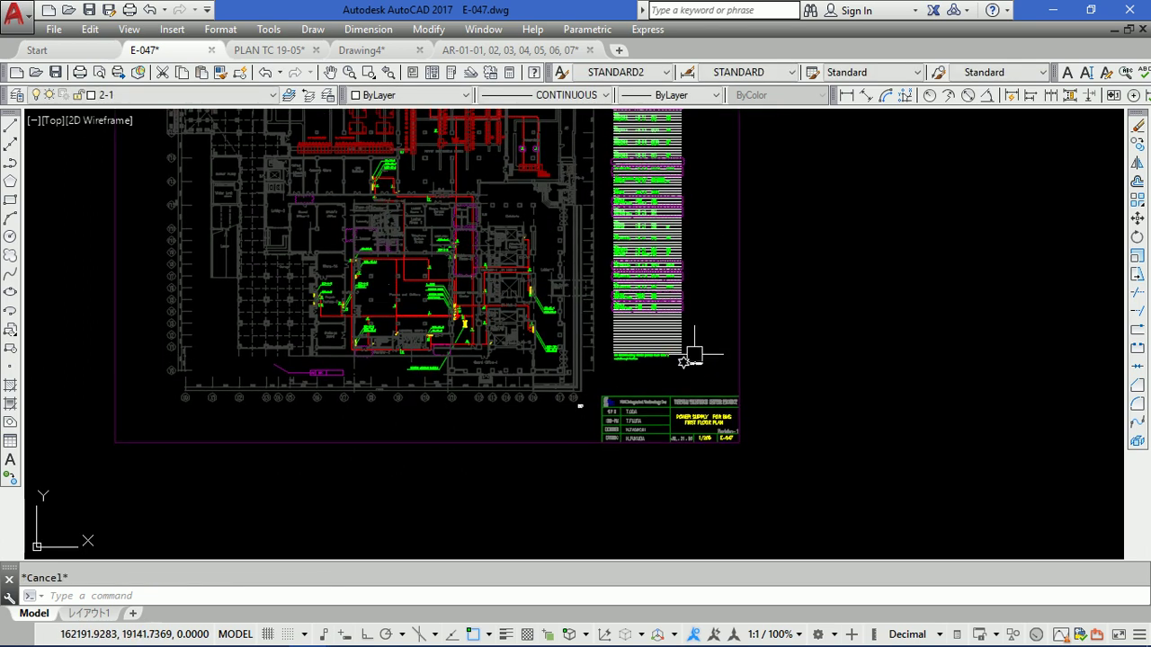
pyautogui.scroll(2, 683, 378)
pyautogui.scroll(1, 620, 426)
pyautogui.moveTo(620, 425); pyautogui.dragTo(570, 334, button='middle')
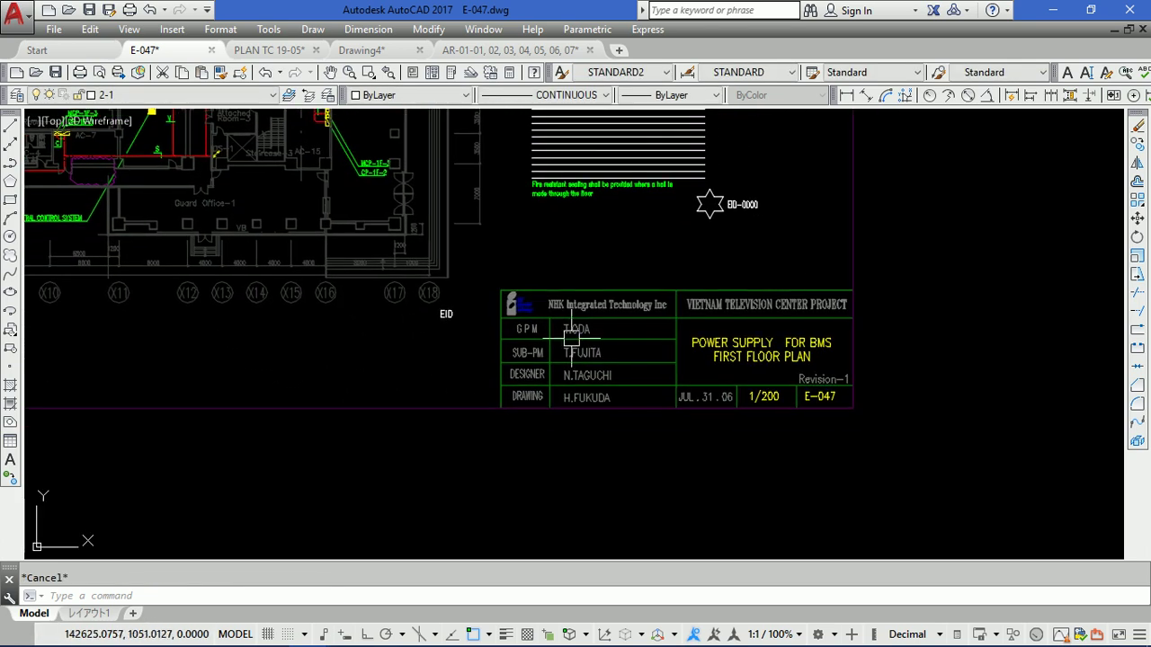
pyautogui.scroll(2, 519, 307)
pyautogui.moveTo(519, 307); pyautogui.dragTo(378, 262, button='middle')
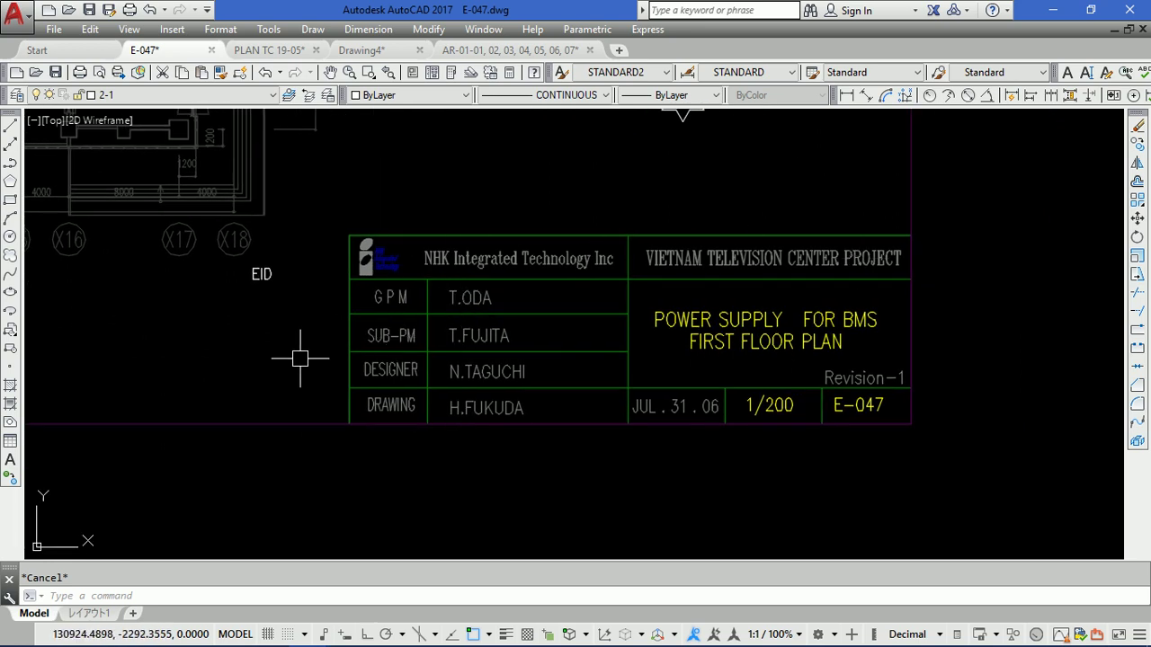
pyautogui.scroll(-1, 330, 342)
pyautogui.scroll(1, 393, 316)
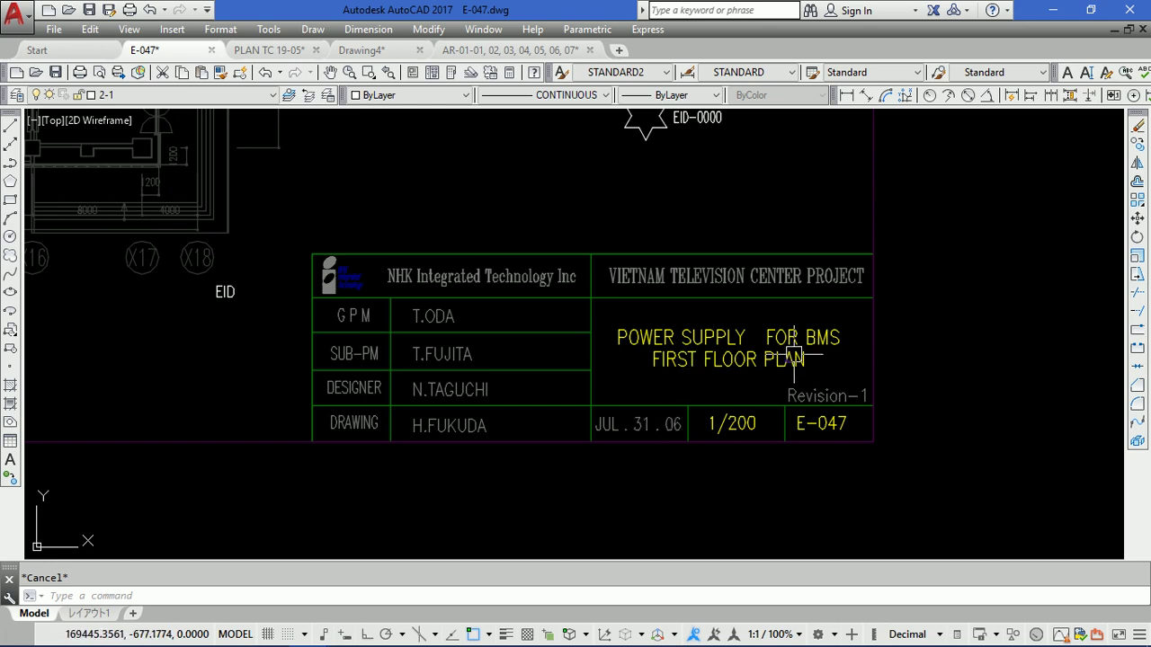
pyautogui.click(700, 336)
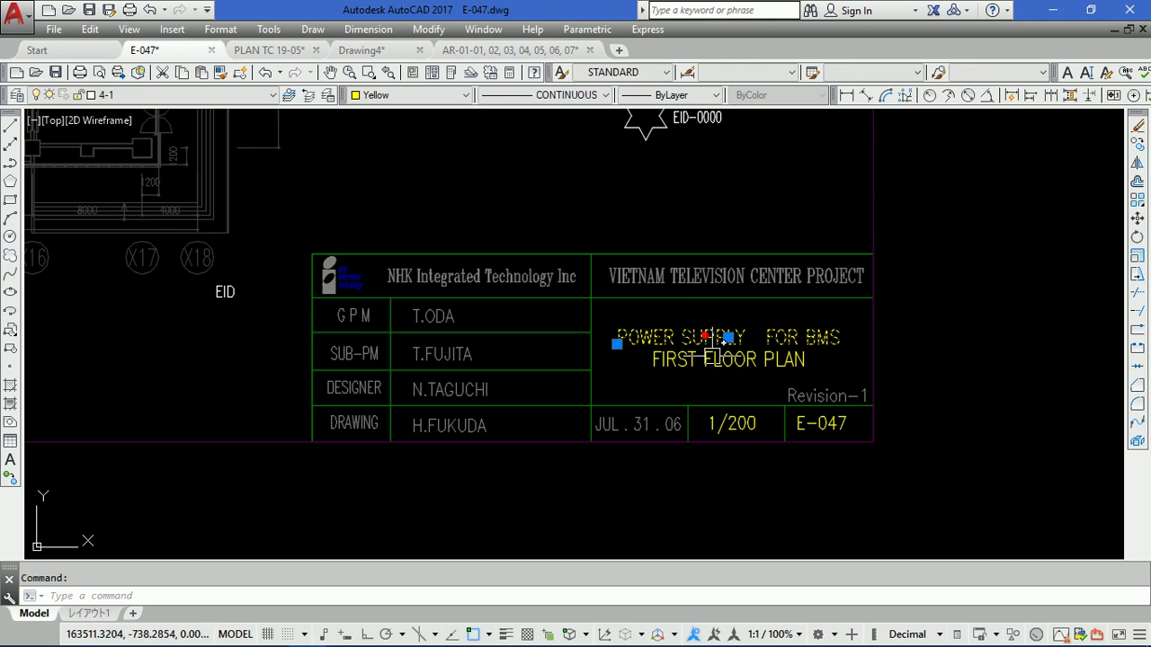
pyautogui.click(737, 415)
pyautogui.click(812, 424)
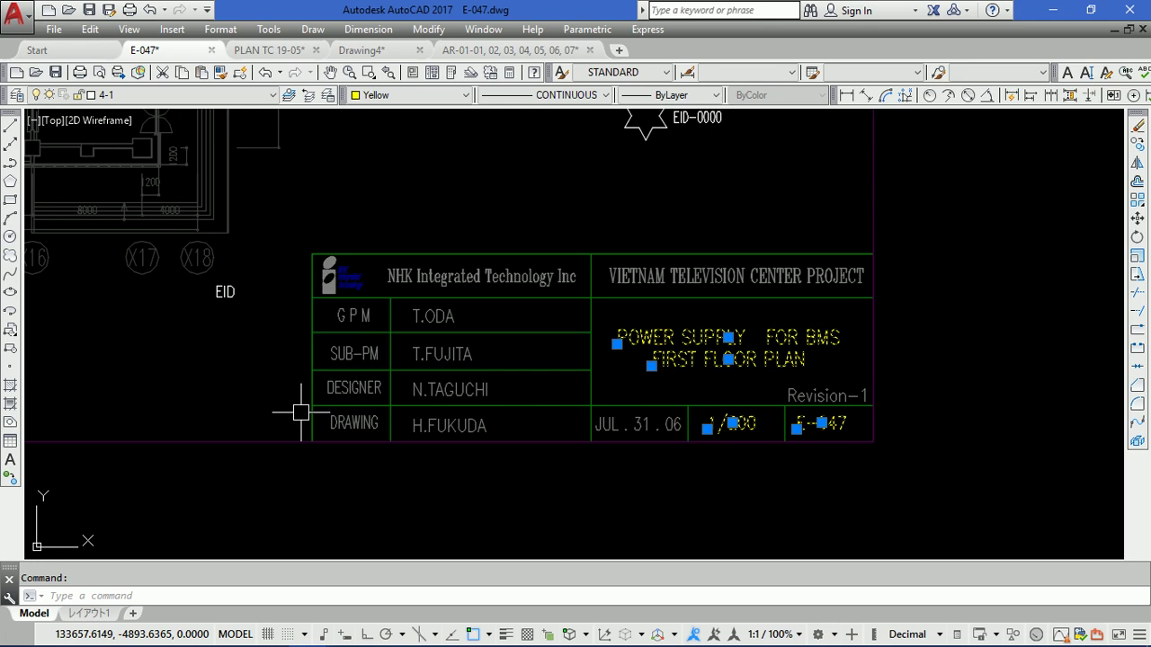
pyautogui.press('Escape')
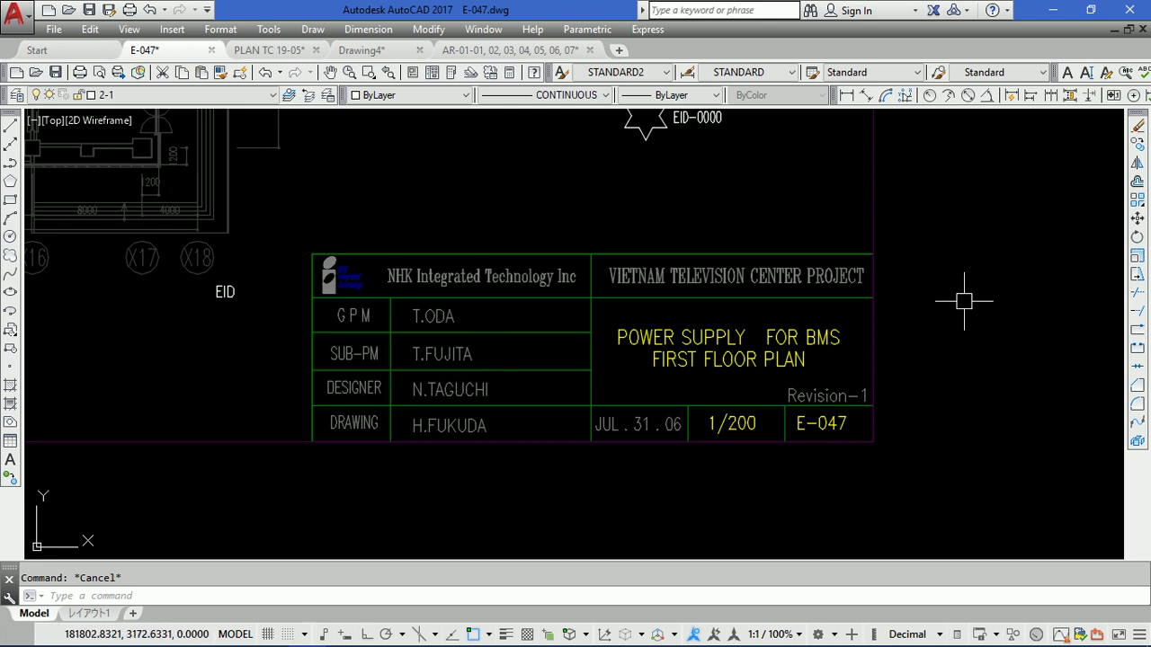
pyautogui.doubleClick(406, 364)
pyautogui.click(402, 380)
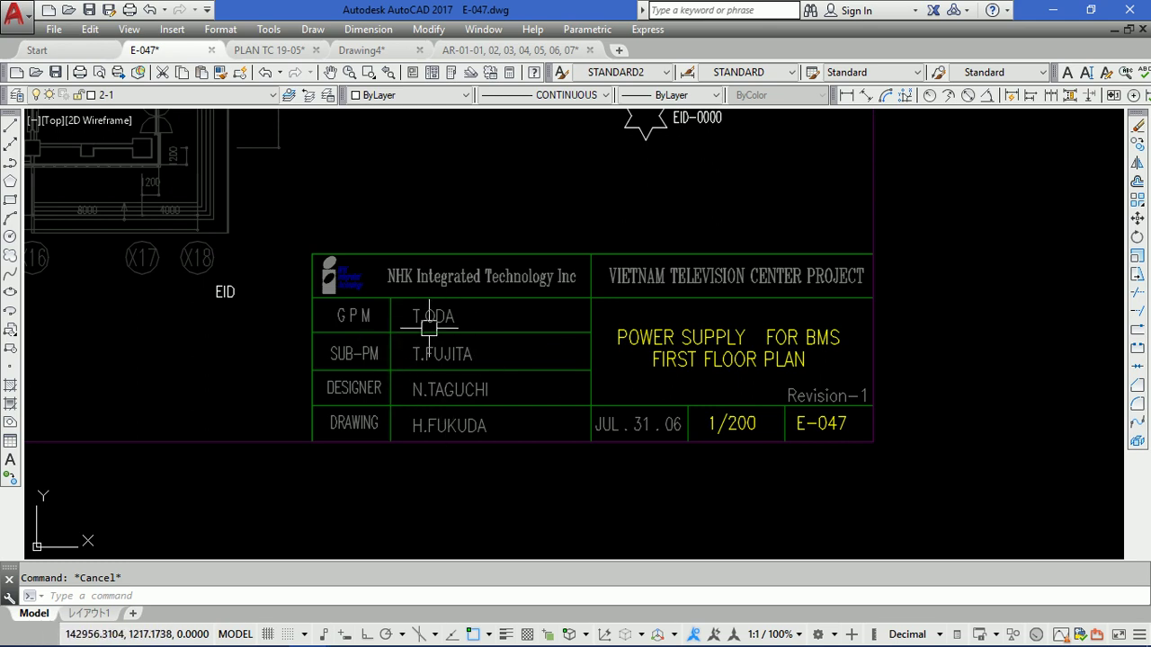
pyautogui.scroll(-2, 677, 408)
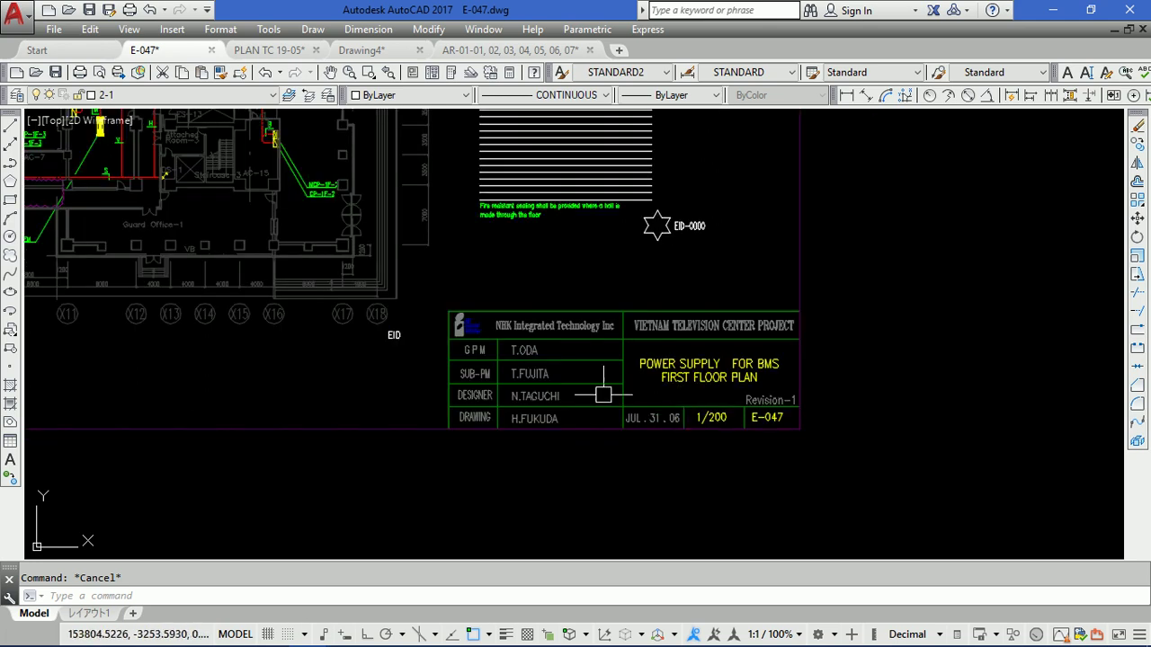
pyautogui.scroll(-2, 602, 387)
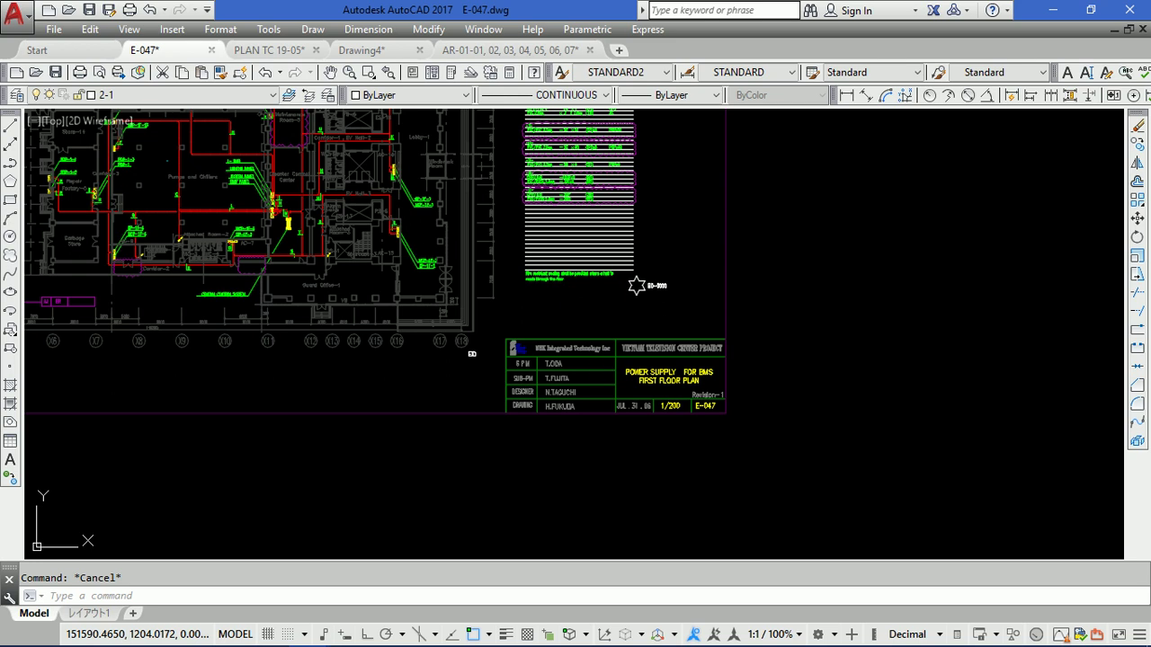
pyautogui.doubleClick(471, 354)
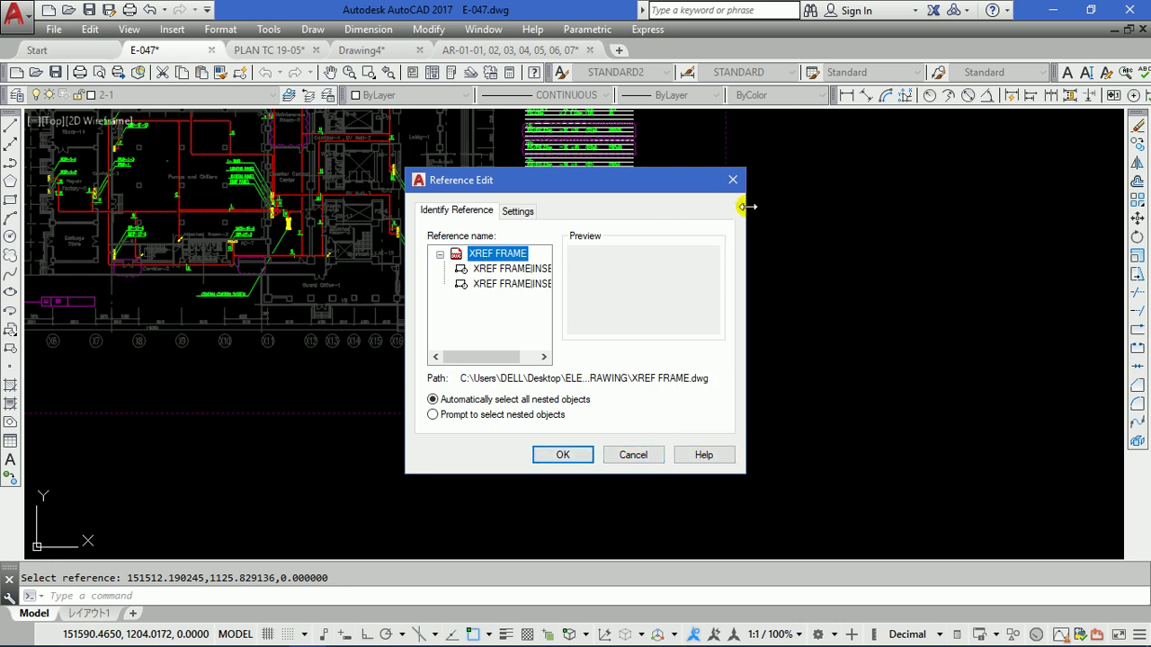
pyautogui.click(733, 179)
pyautogui.moveTo(822, 350)
pyautogui.mouseDown(button='middle')
pyautogui.moveTo(839, 408)
pyautogui.moveTo(840, 393)
pyautogui.mouseUp(button='middle')
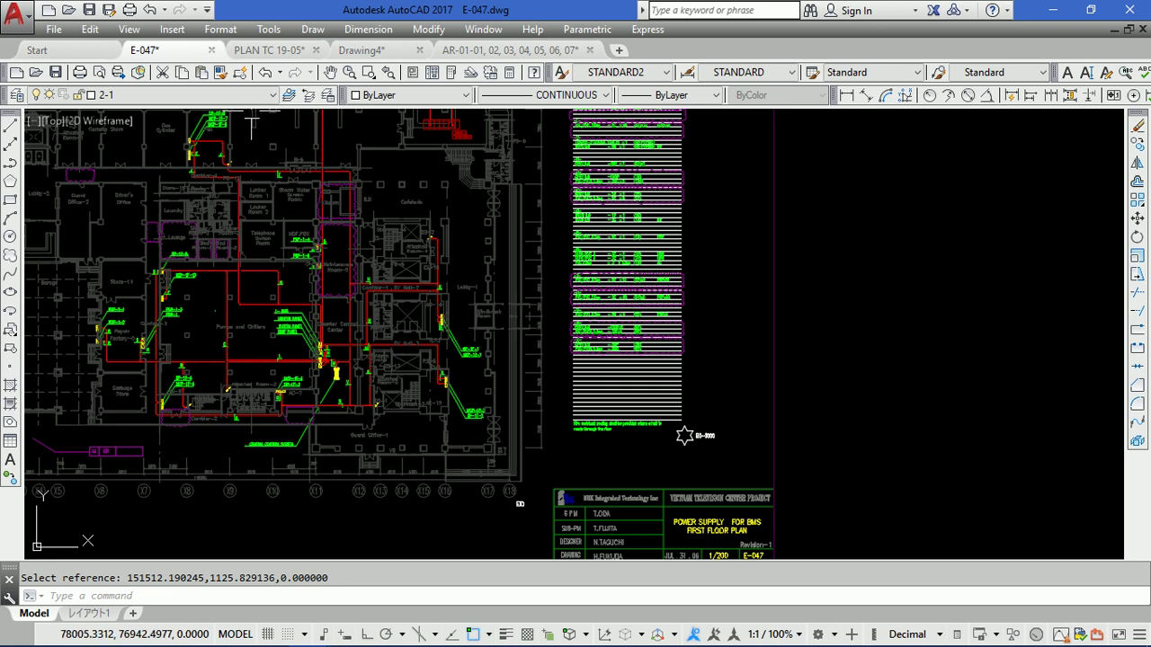
pyautogui.moveTo(270, 645)
pyautogui.click(184, 630)
pyautogui.click(197, 544)
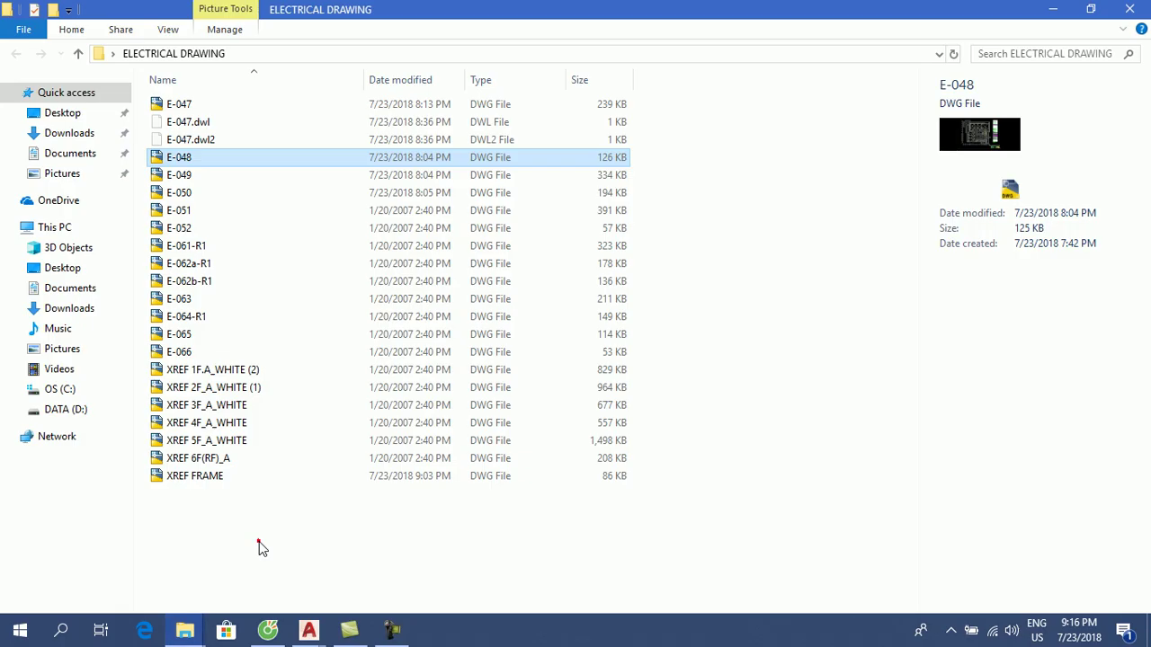
pyautogui.click(180, 104)
pyautogui.click(183, 157)
pyautogui.click(180, 175)
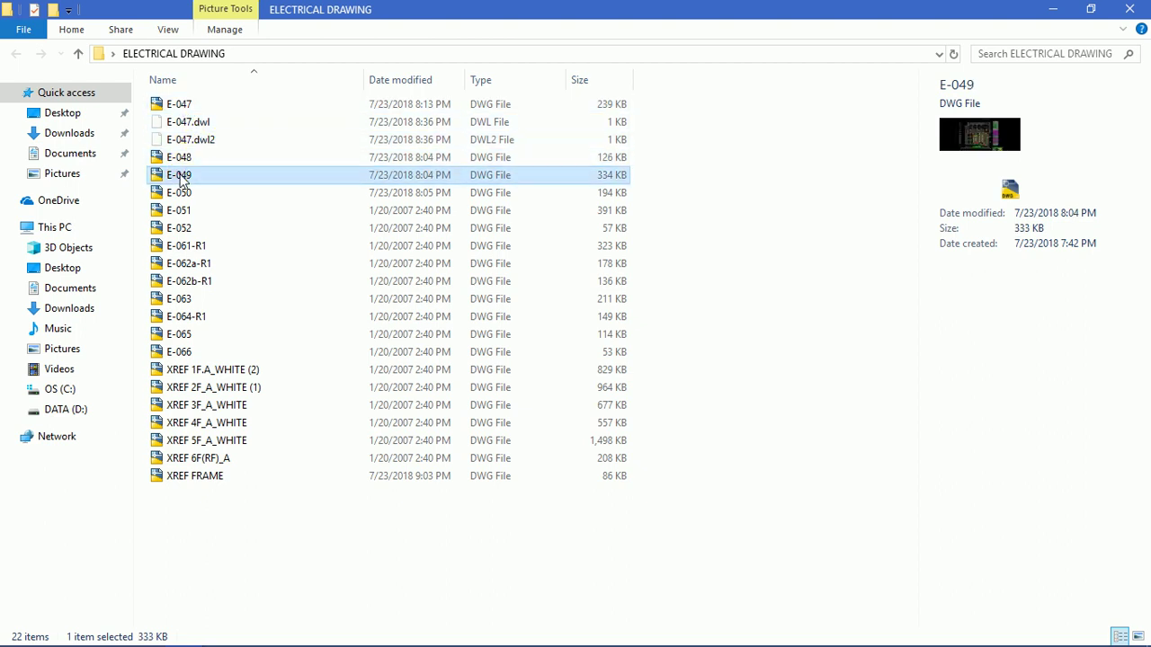
pyautogui.click(179, 193)
pyautogui.click(182, 211)
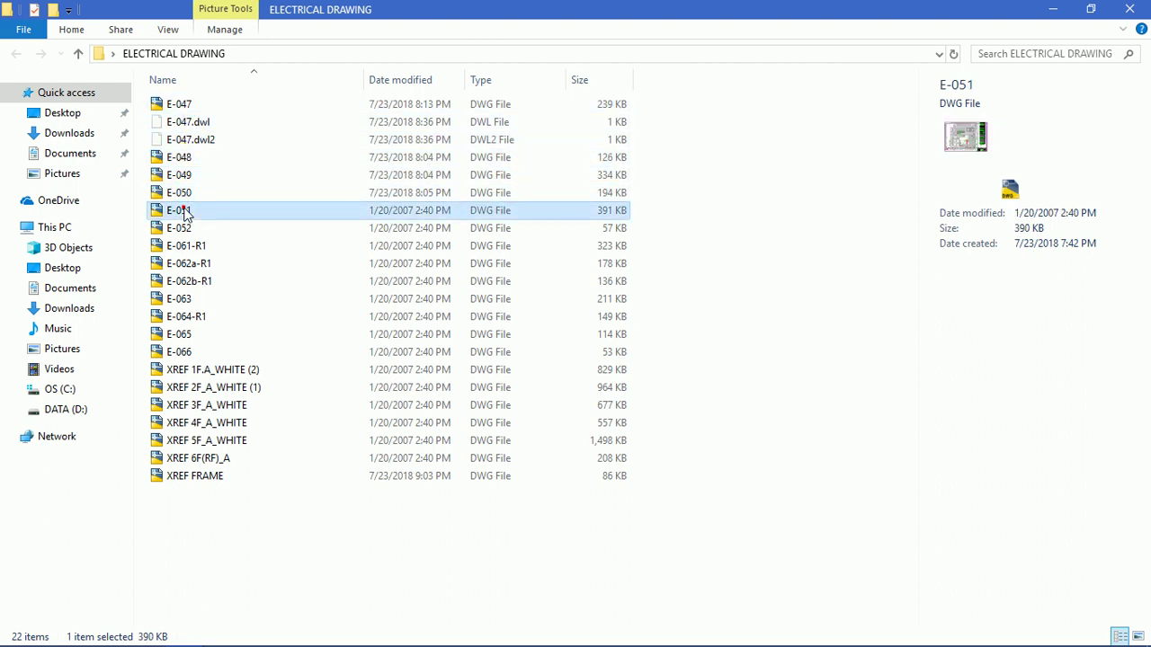
pyautogui.click(182, 227)
pyautogui.click(187, 246)
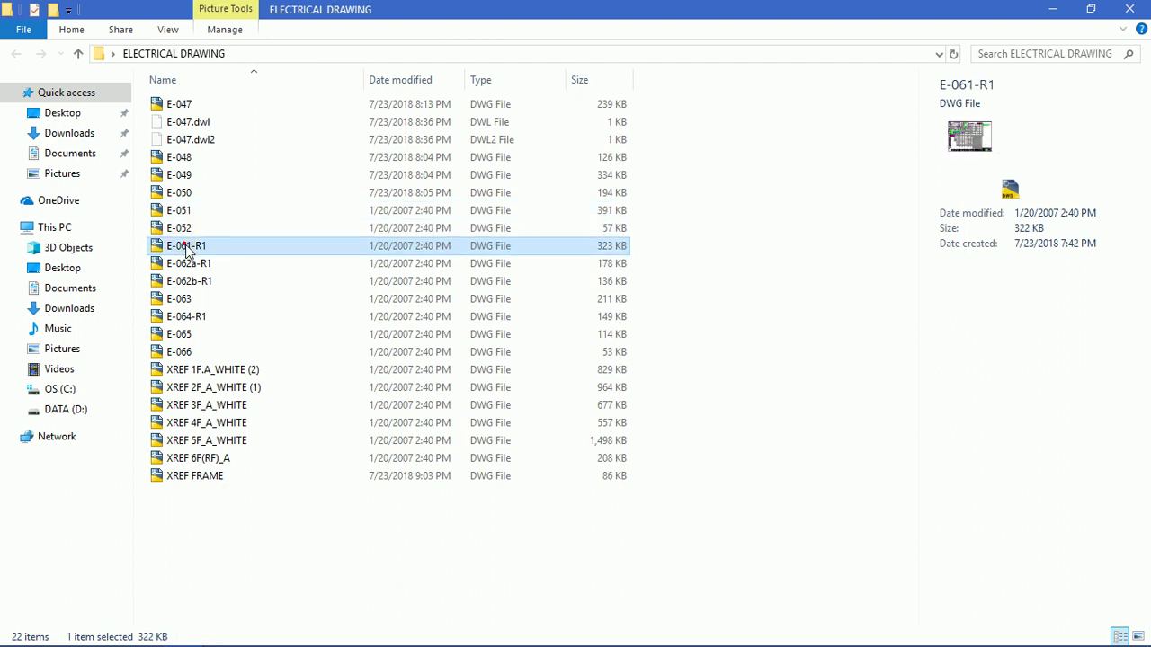
pyautogui.click(186, 264)
pyautogui.click(188, 281)
pyautogui.click(192, 317)
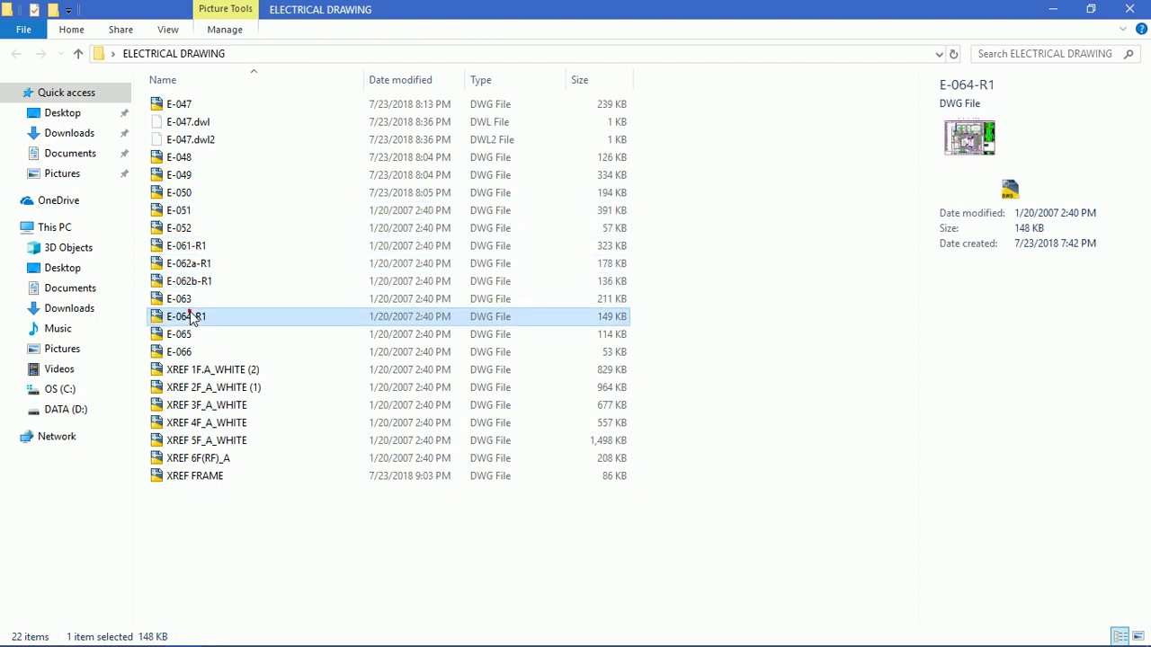
pyautogui.click(185, 263)
pyautogui.click(184, 227)
pyautogui.click(180, 192)
pyautogui.click(181, 176)
pyautogui.click(180, 192)
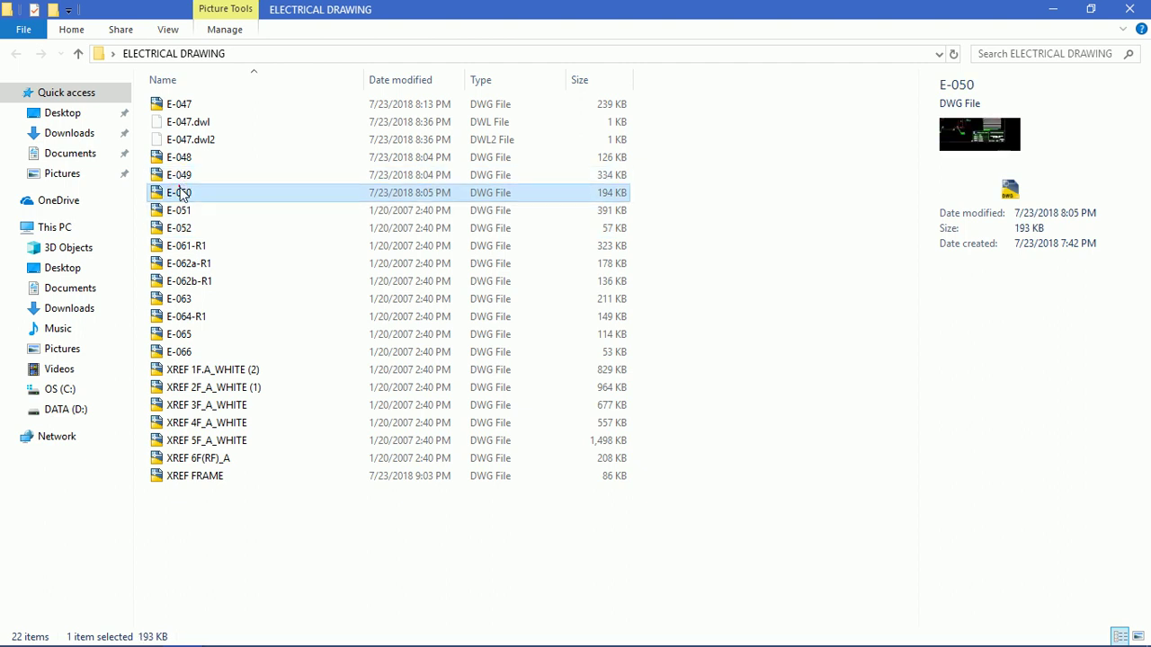
pyautogui.click(181, 177)
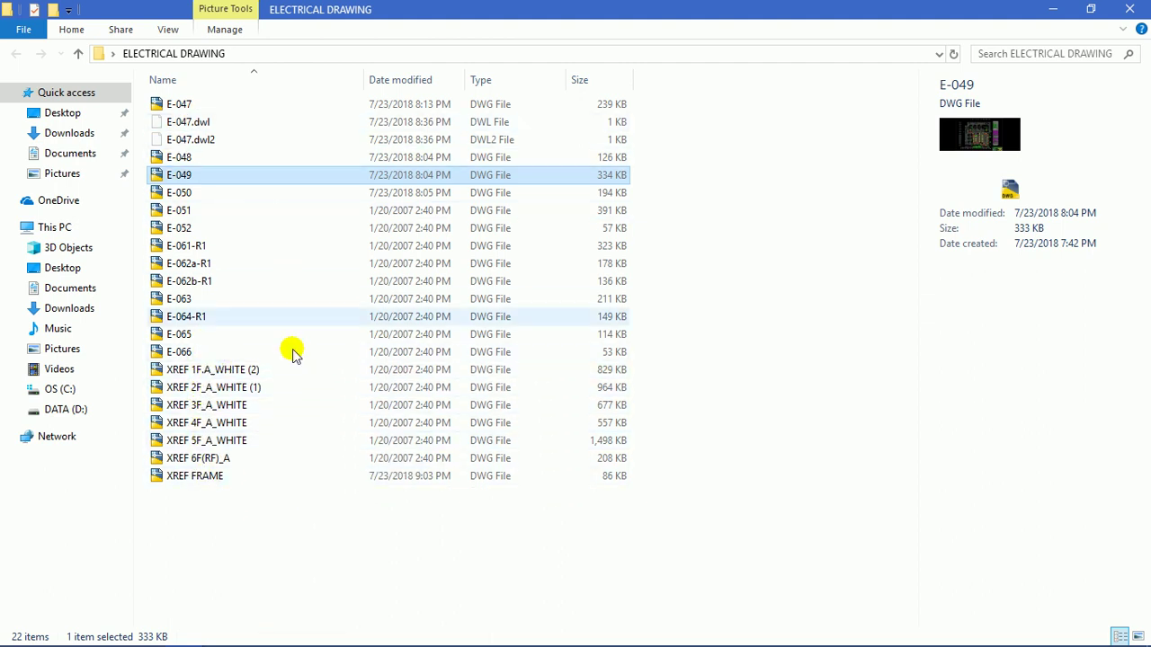
pyautogui.click(171, 156)
pyautogui.press('Down')
pyautogui.press('Down')
pyautogui.press('Down')
pyautogui.press('Down')
pyautogui.press('Down')
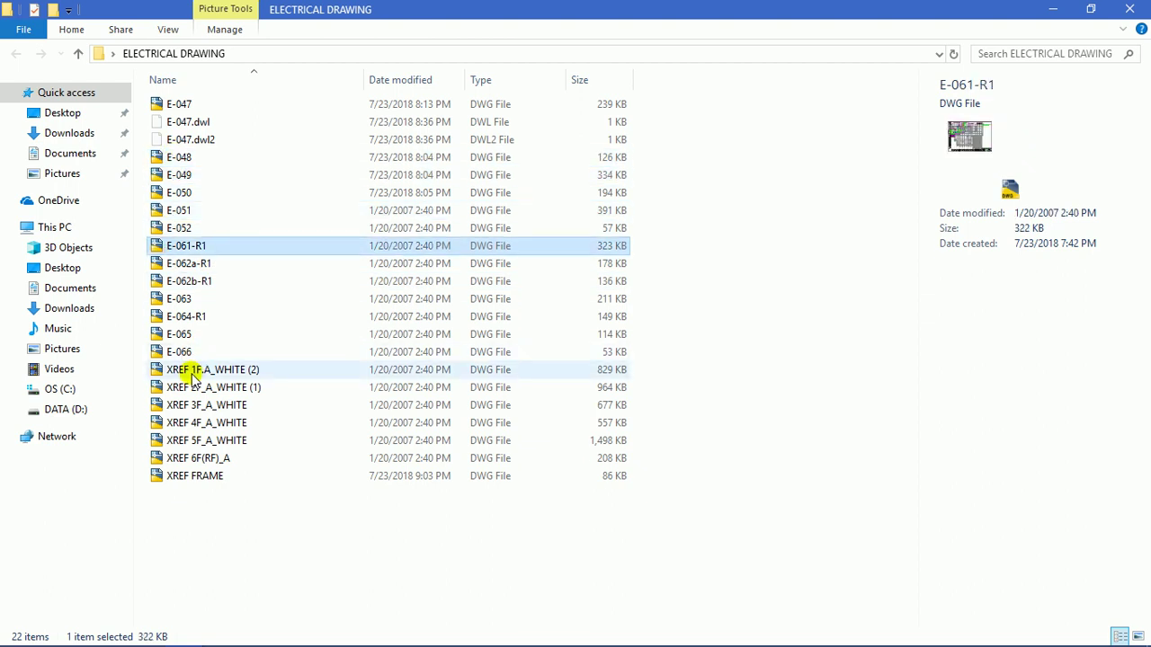
pyautogui.click(171, 368)
pyautogui.click(179, 386)
pyautogui.click(178, 373)
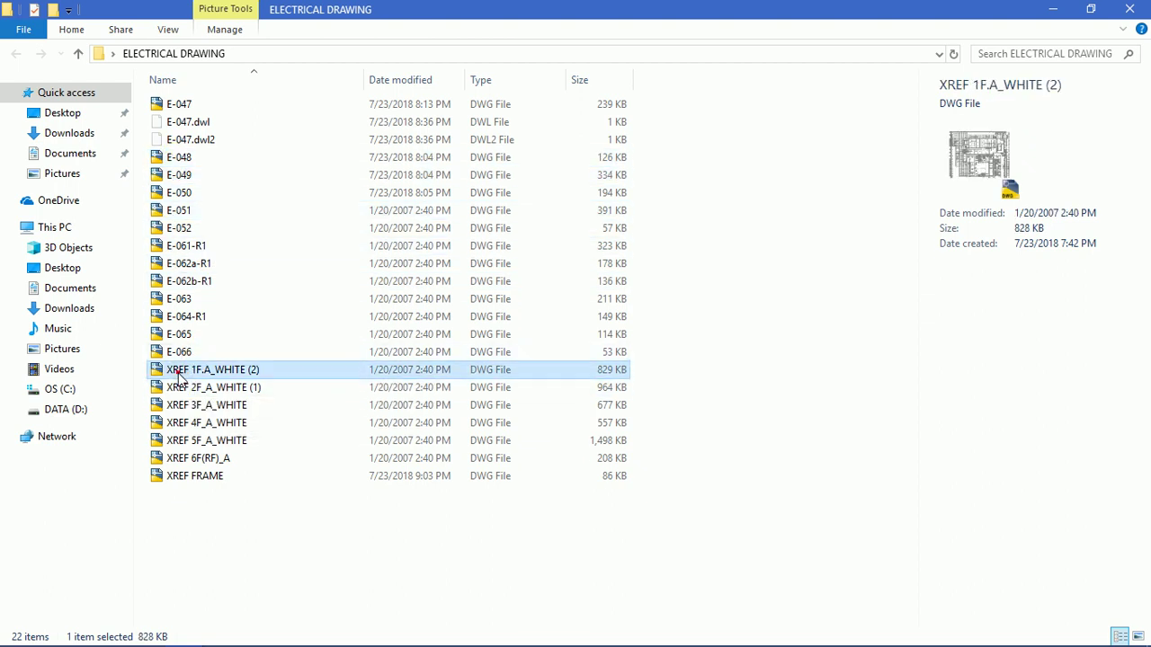
pyautogui.click(183, 389)
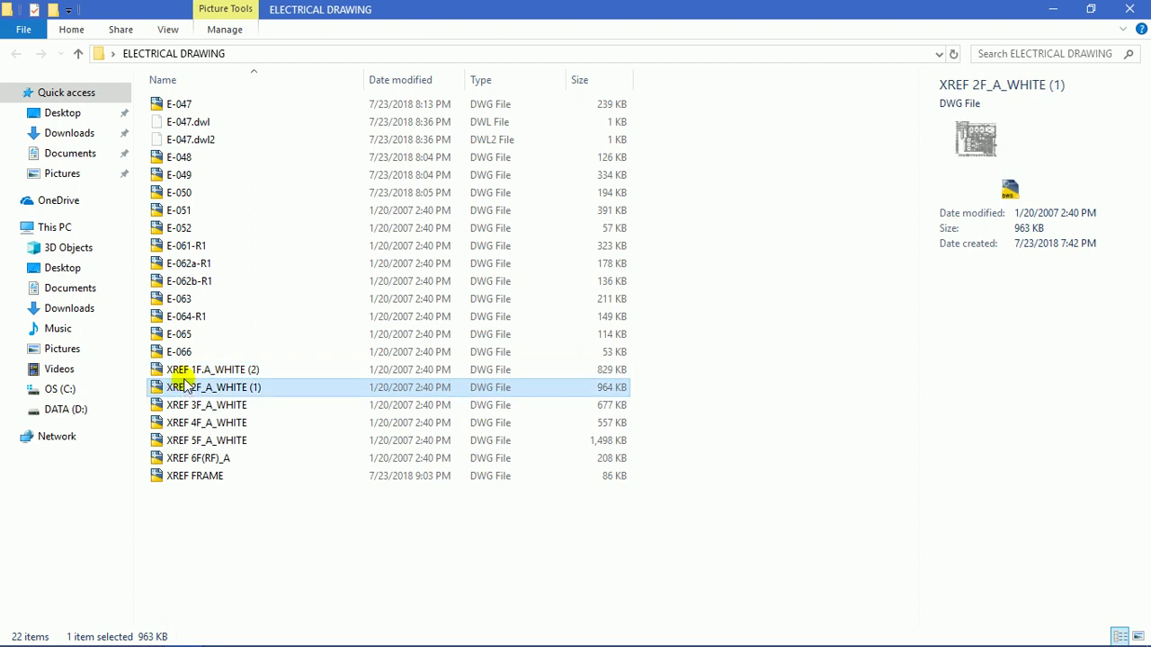
pyautogui.click(188, 423)
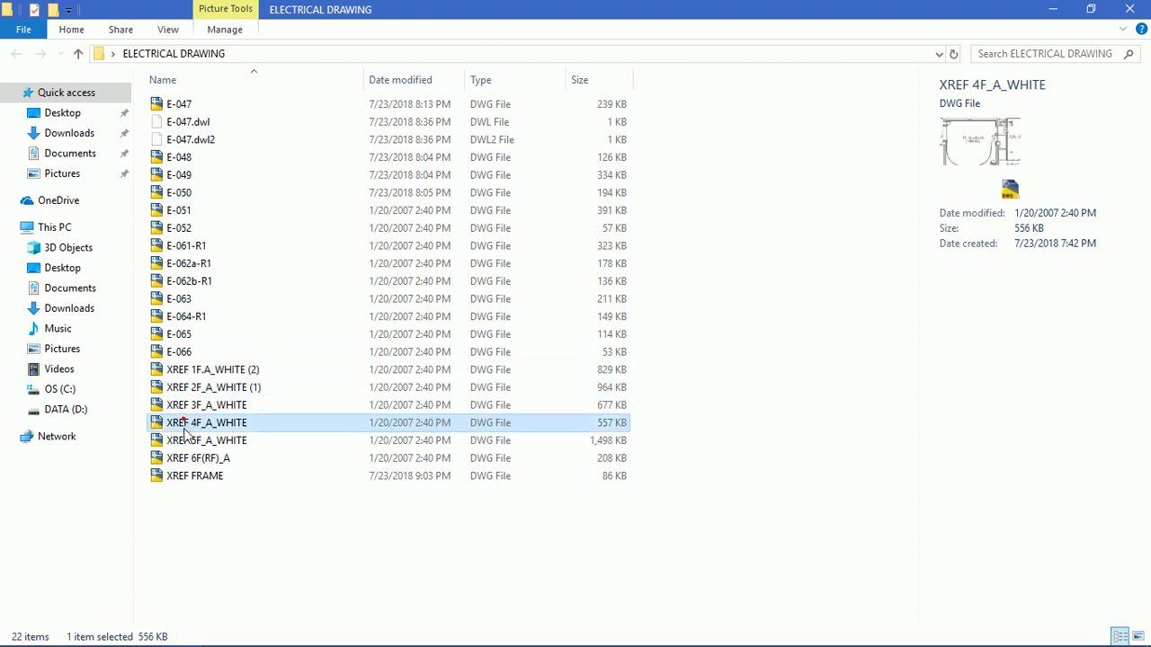
pyautogui.click(186, 441)
pyautogui.click(187, 460)
pyautogui.click(183, 482)
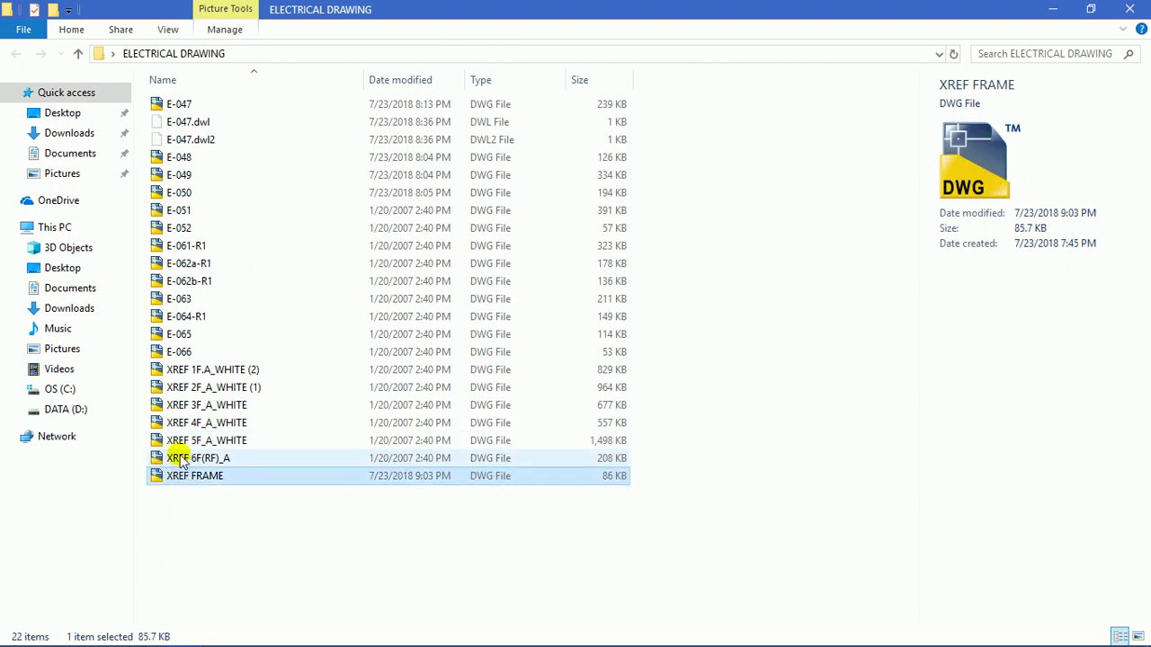
pyautogui.click(189, 372)
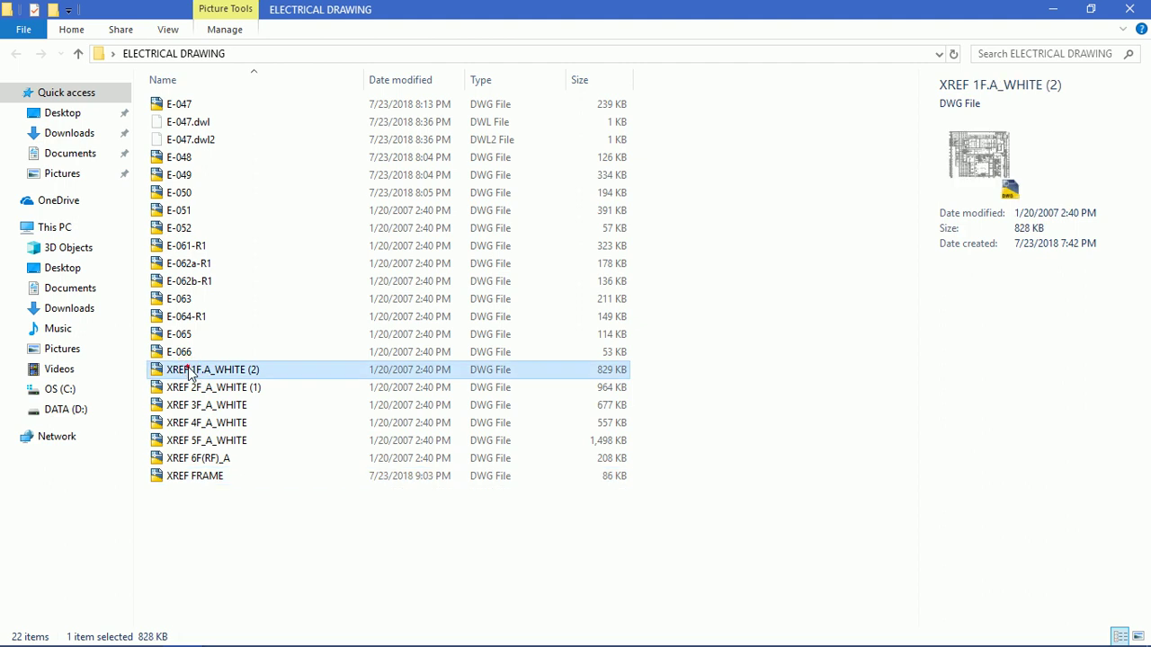
pyautogui.click(181, 388)
pyautogui.click(180, 406)
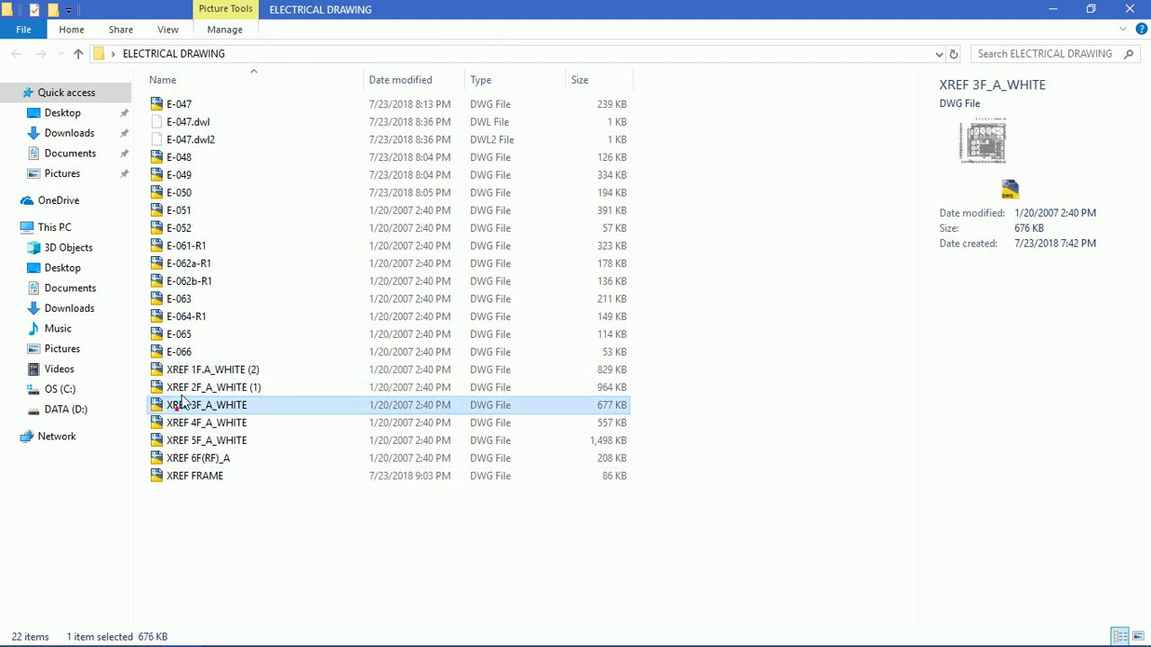
pyautogui.click(185, 370)
pyautogui.click(184, 389)
pyautogui.click(185, 406)
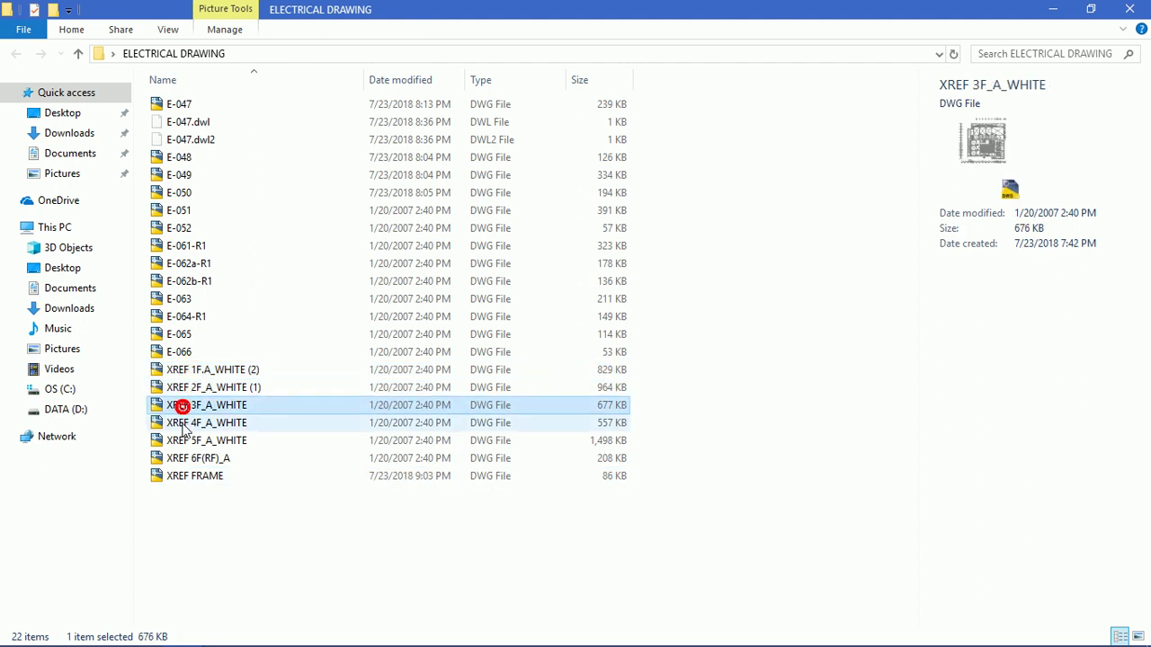
pyautogui.click(185, 423)
pyautogui.click(184, 441)
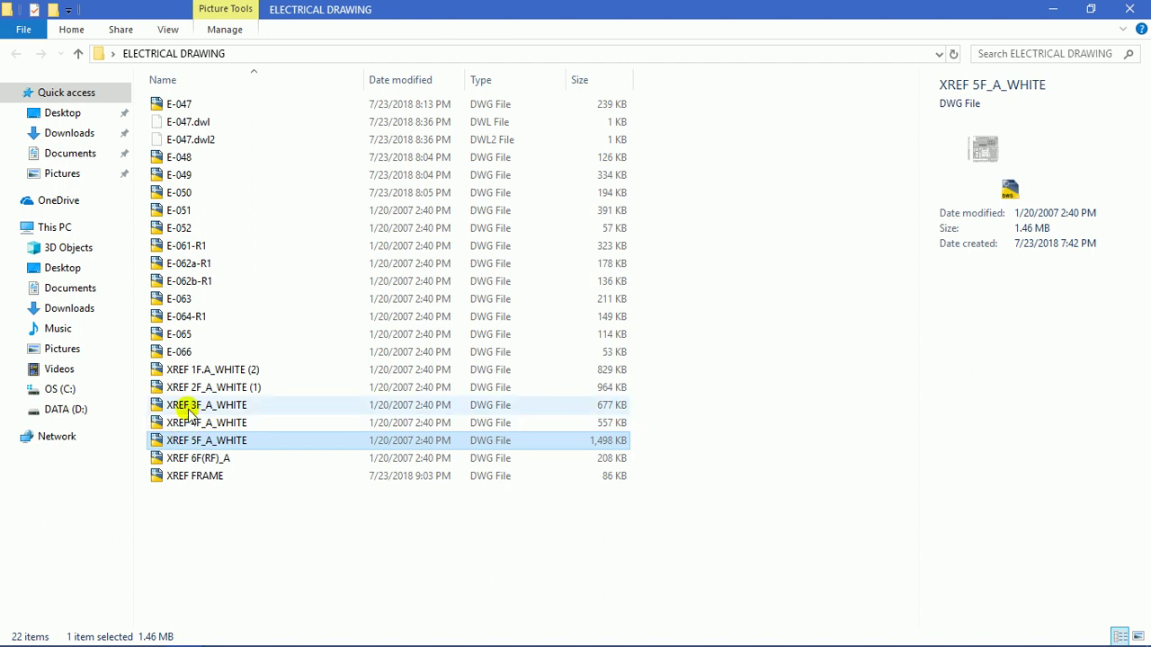
pyautogui.click(197, 375)
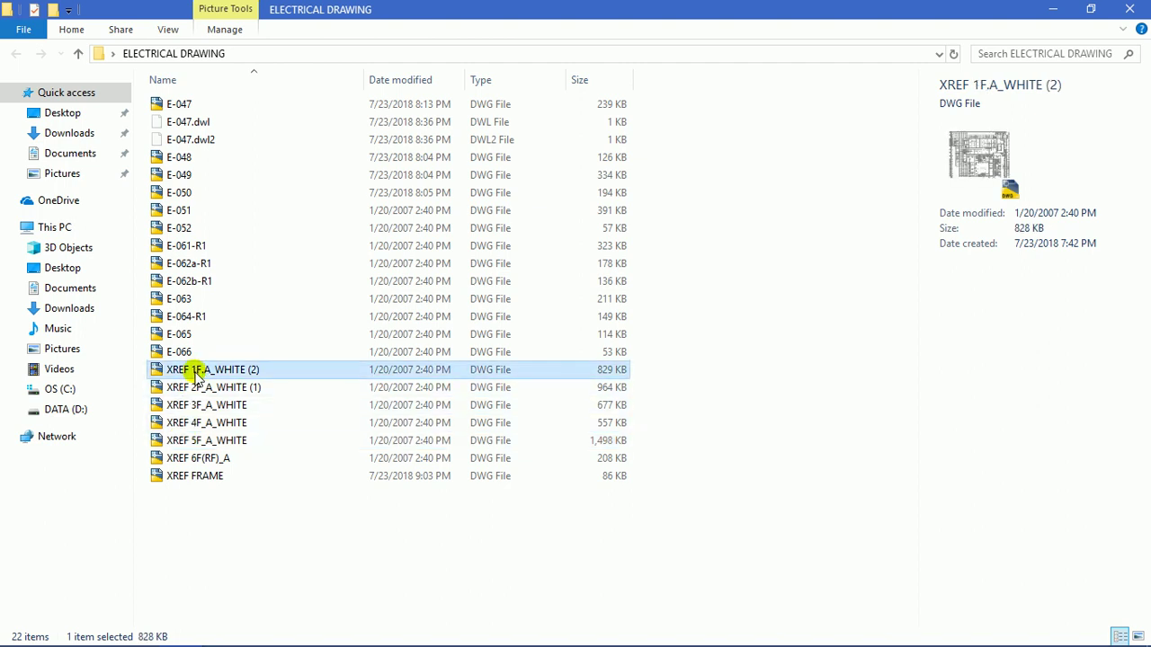
pyautogui.click(180, 351)
pyautogui.click(184, 281)
pyautogui.click(184, 245)
pyautogui.click(179, 211)
pyautogui.click(180, 192)
pyautogui.click(184, 174)
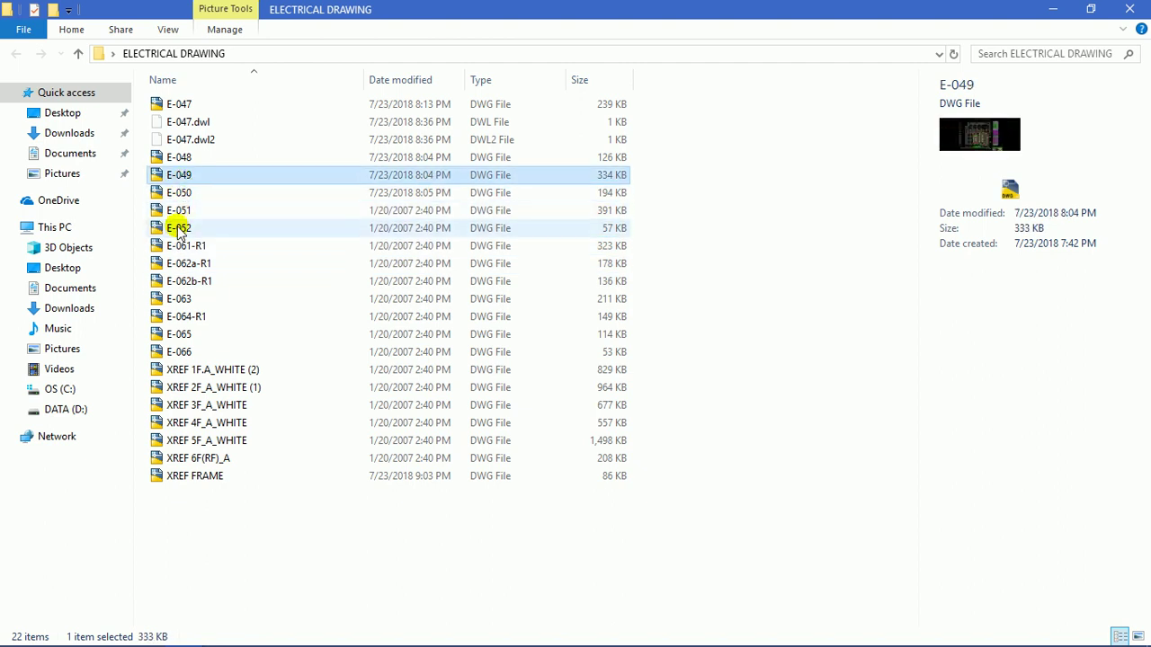
pyautogui.click(191, 477)
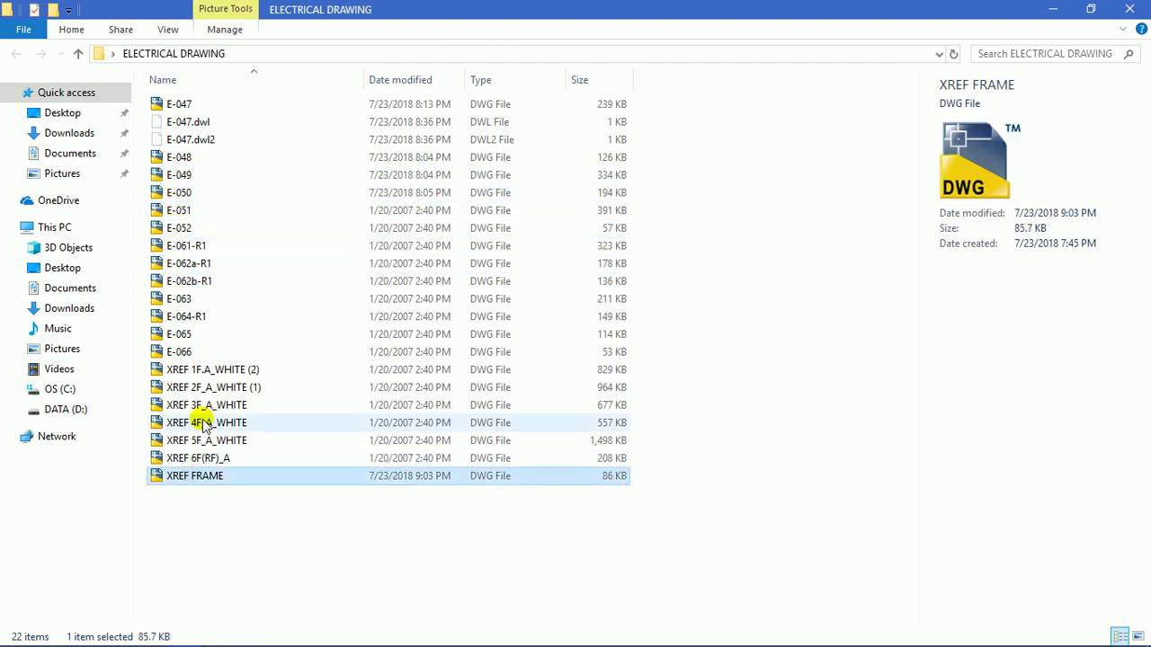
pyautogui.click(208, 370)
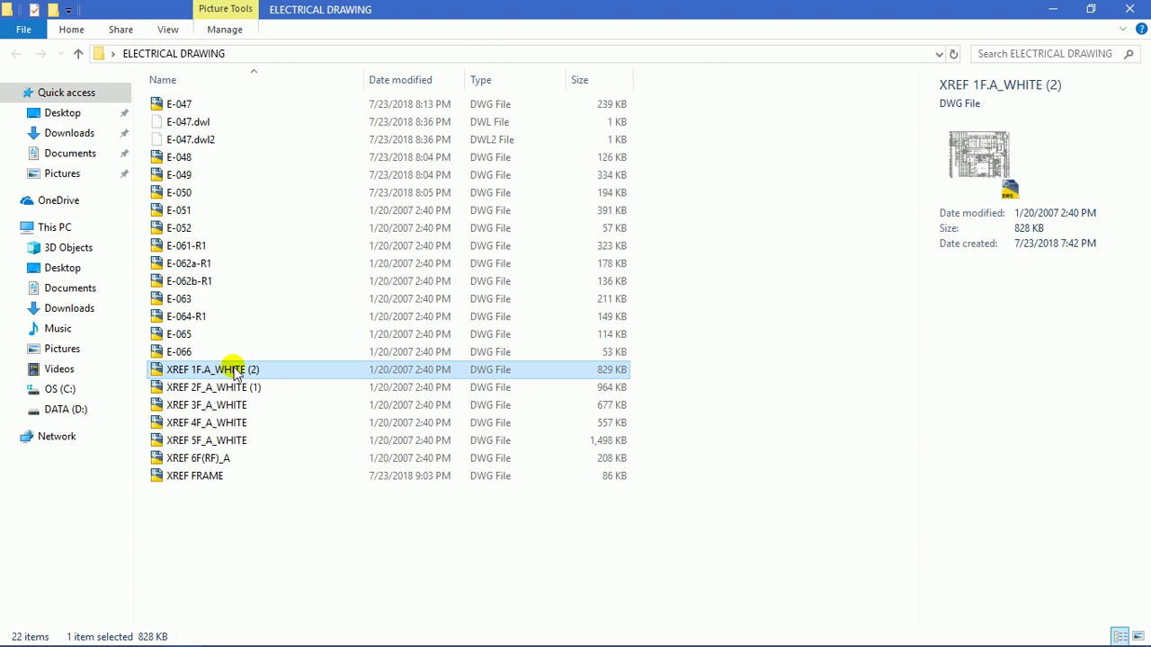
pyautogui.click(207, 387)
pyautogui.click(205, 405)
pyautogui.click(203, 423)
pyautogui.click(197, 444)
pyautogui.click(197, 458)
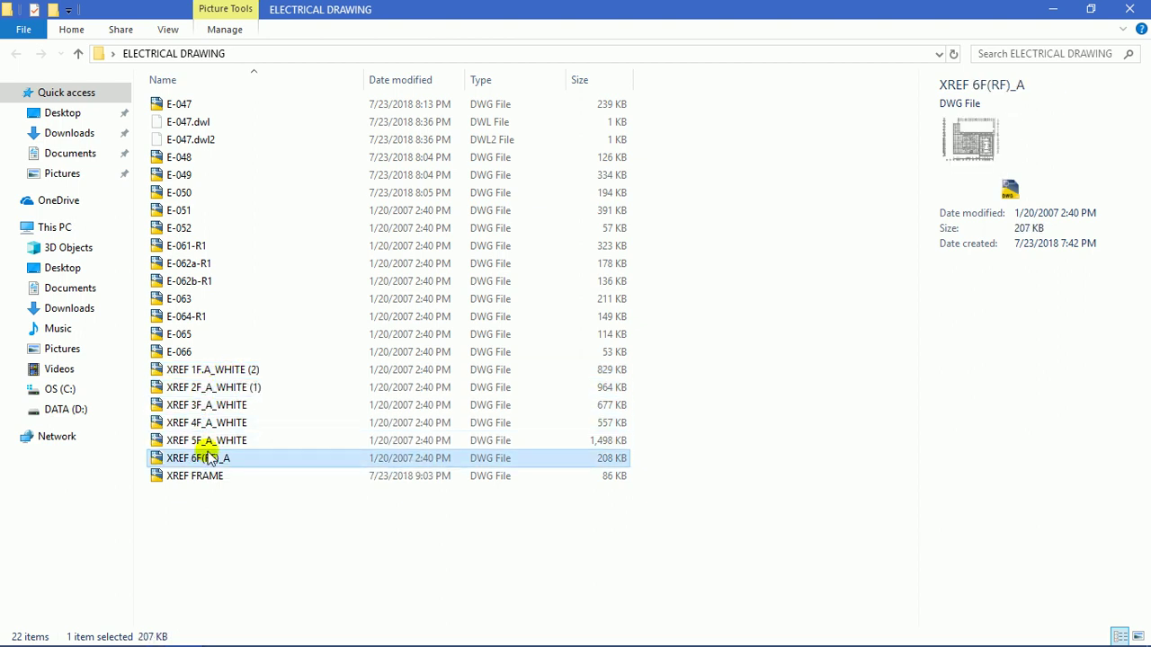
pyautogui.click(200, 371)
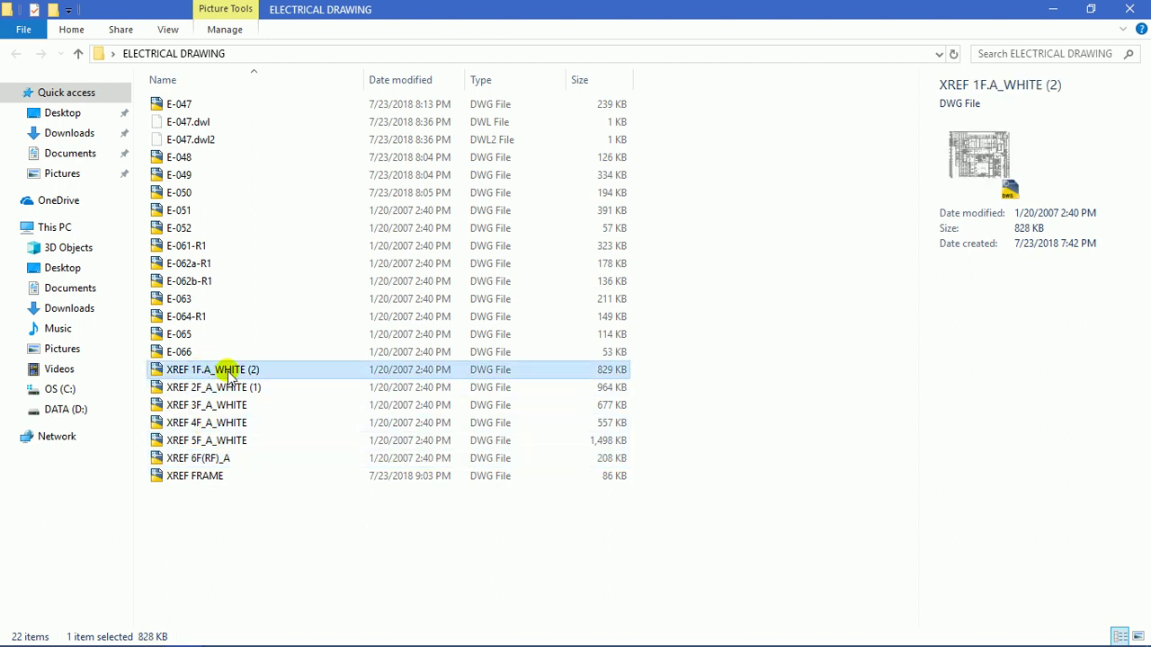
pyautogui.click(199, 388)
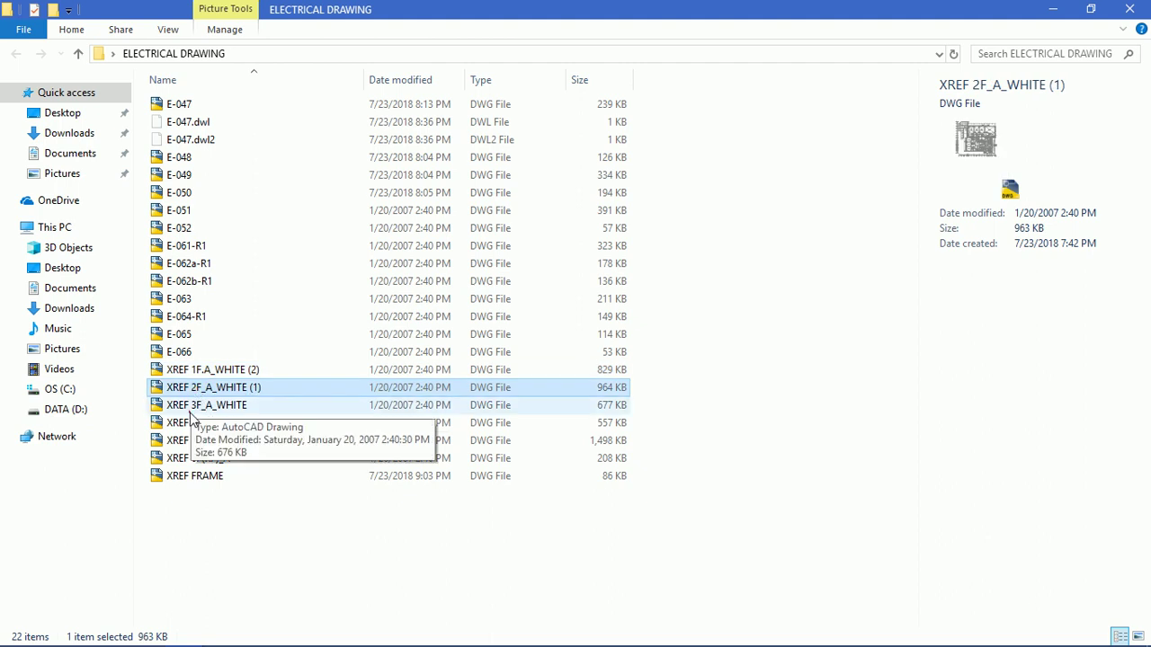
pyautogui.click(192, 442)
pyautogui.click(183, 301)
pyautogui.click(182, 266)
pyautogui.click(175, 214)
pyautogui.click(180, 194)
pyautogui.click(180, 177)
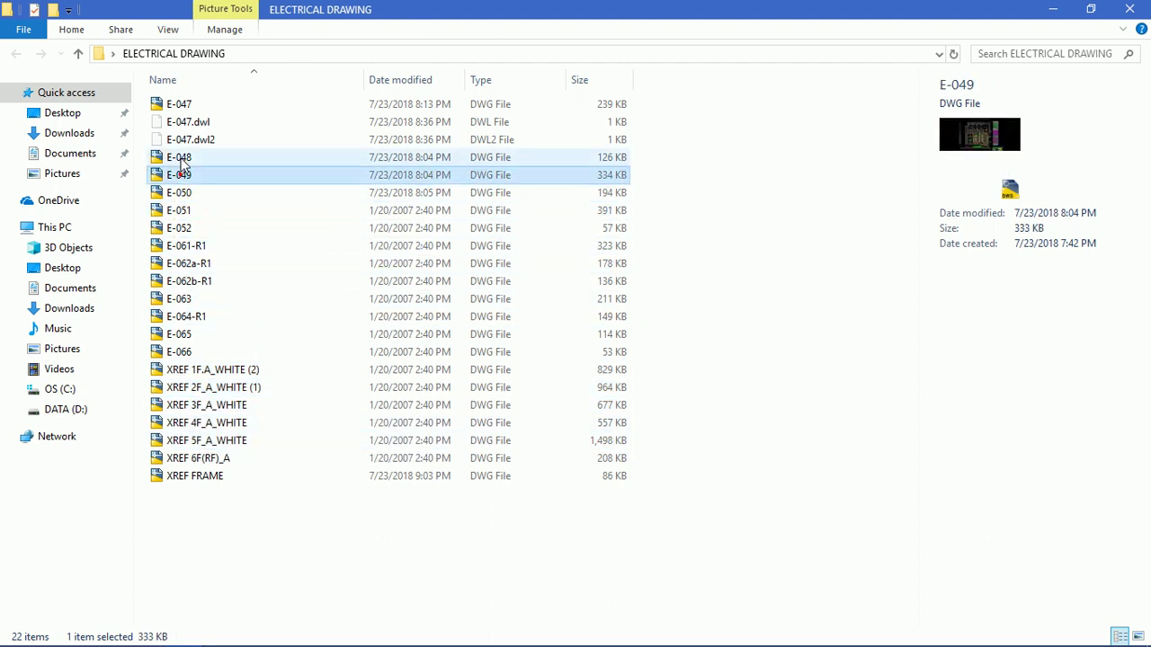
pyautogui.click(180, 160)
pyautogui.click(178, 195)
pyautogui.click(171, 231)
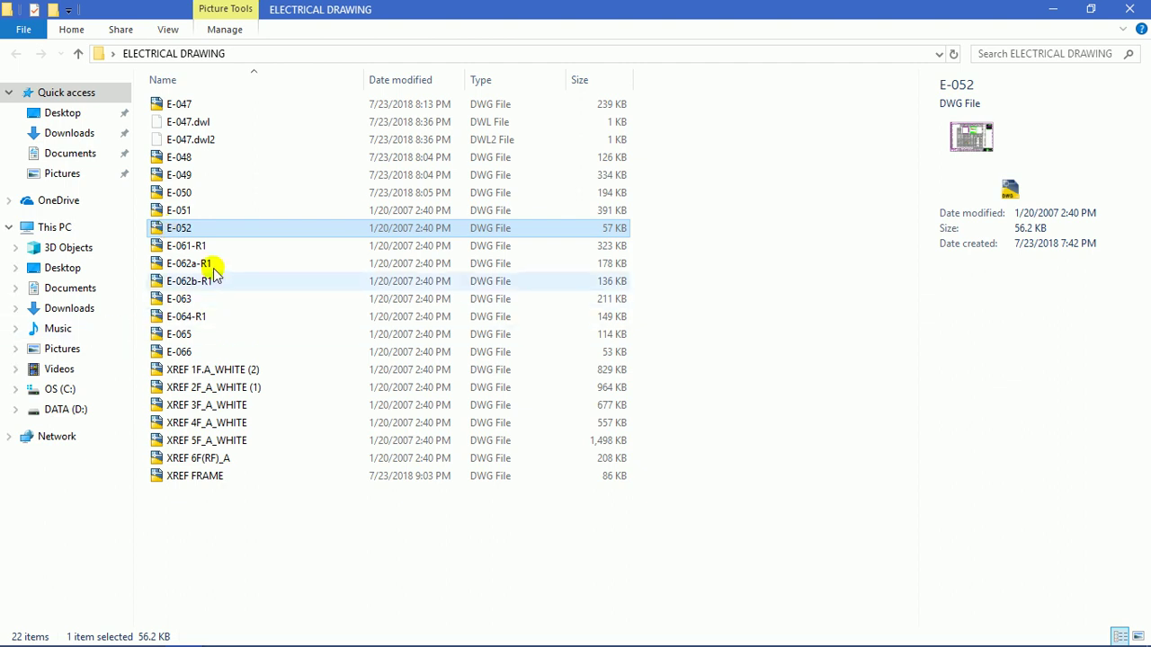
# - Minimise File Explorer and AutoCAD to reveal the desktop
pyautogui.click(1054, 10)
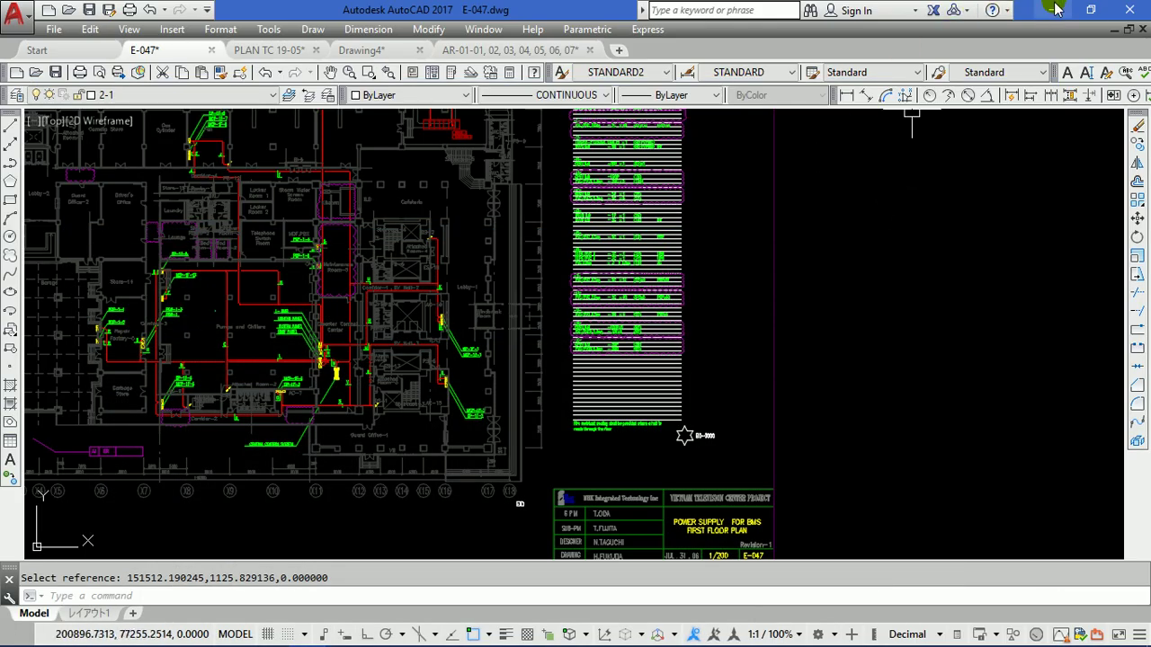
pyautogui.click(1054, 9)
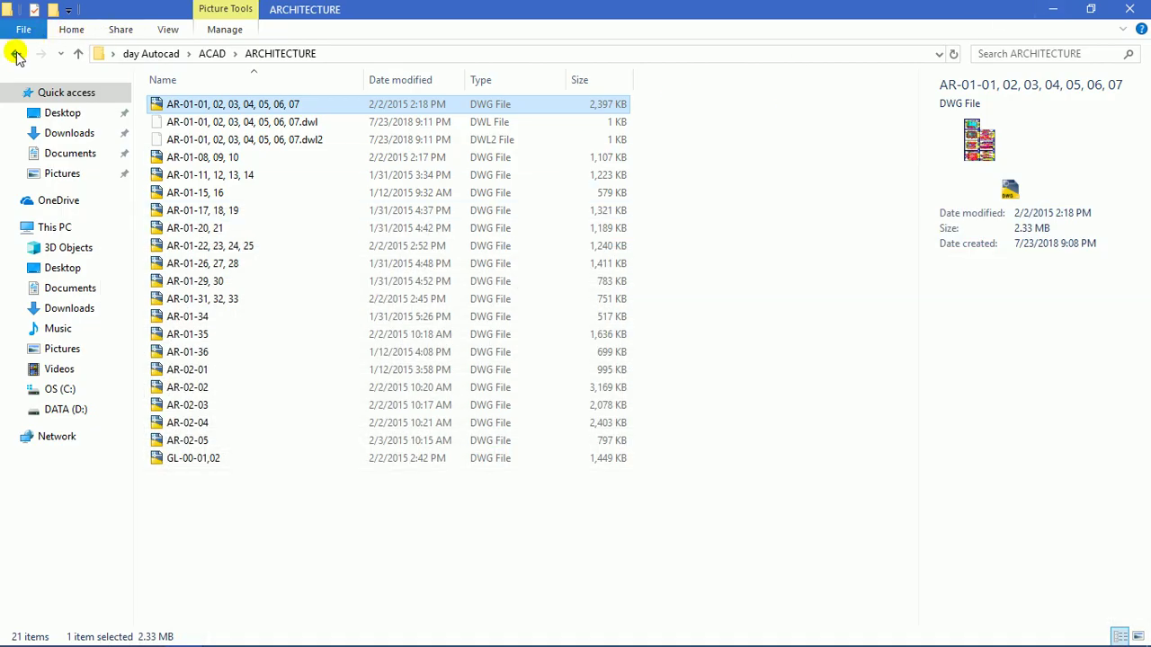
pyautogui.click(1055, 9)
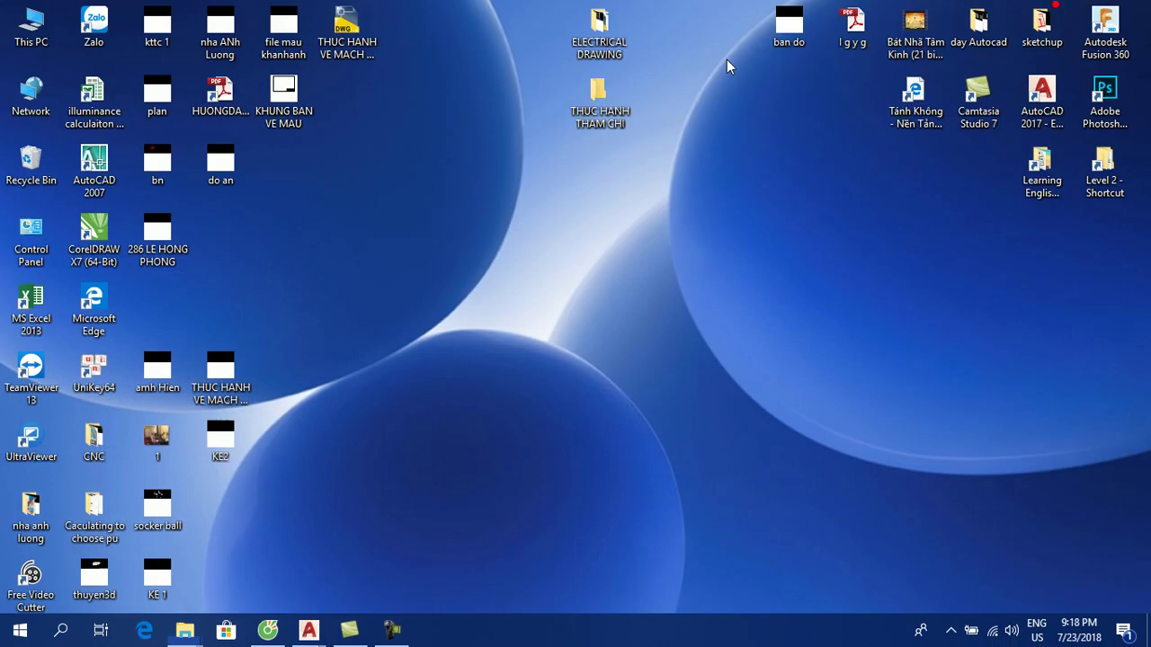
# - Open the THUC HANH THAM CHIEU desktop folder, confirm it is empty, and minimise it
pyautogui.click(597, 88)
pyautogui.click(601, 90)
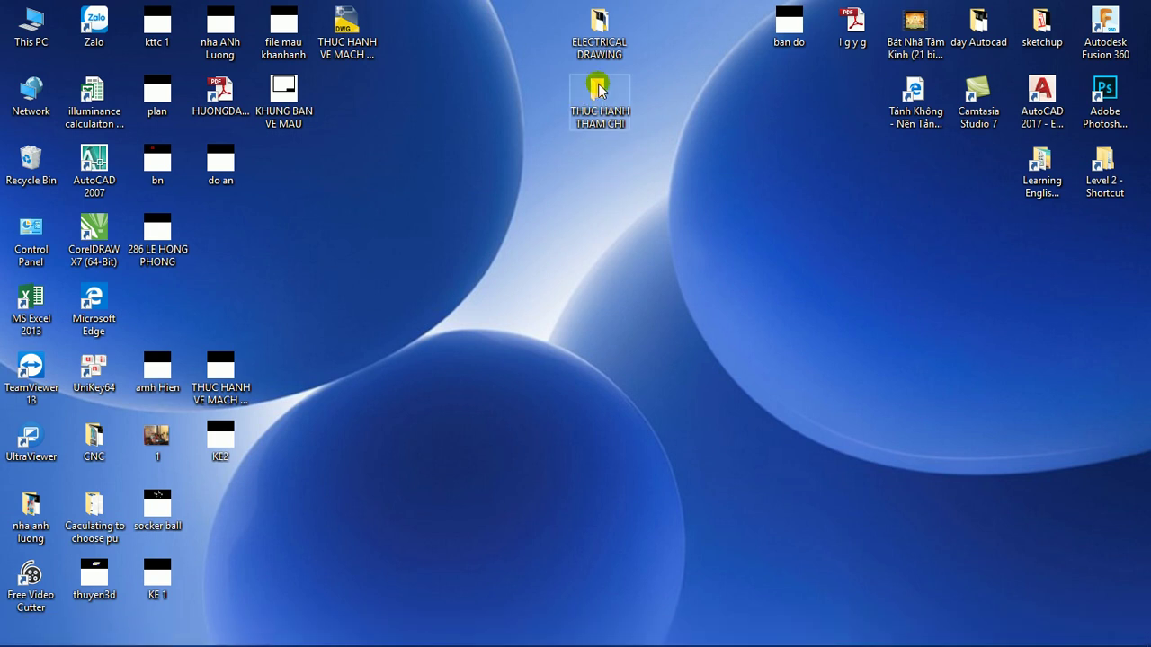
pyautogui.doubleClick(594, 95)
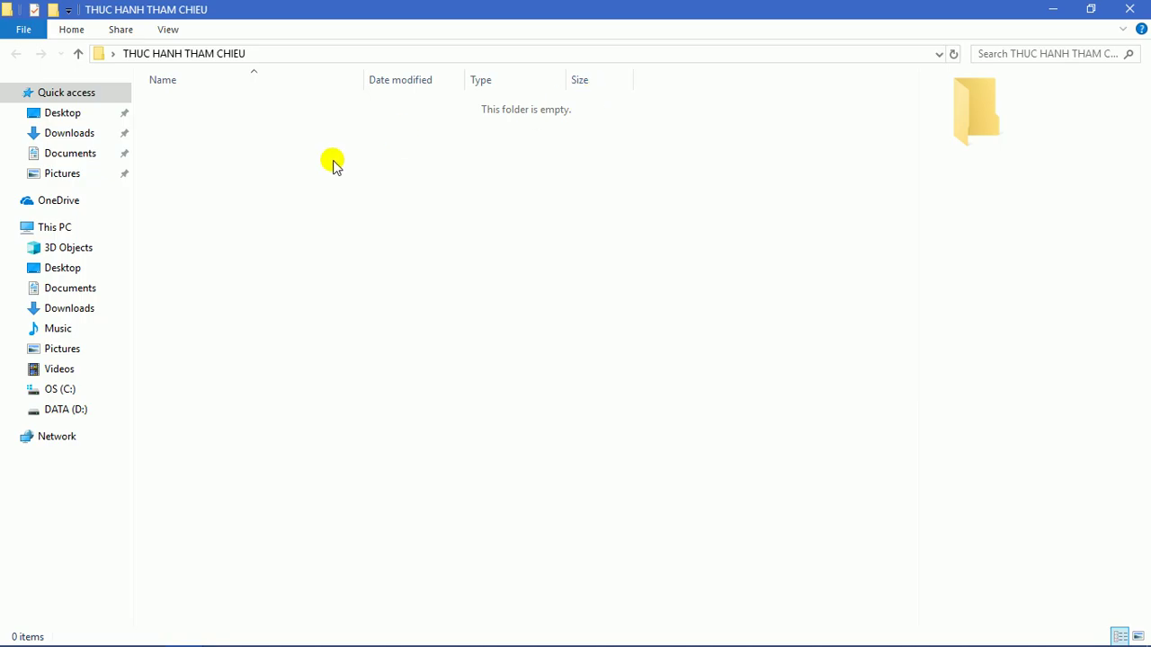
pyautogui.moveTo(307, 182); pyautogui.dragTo(320, 340)
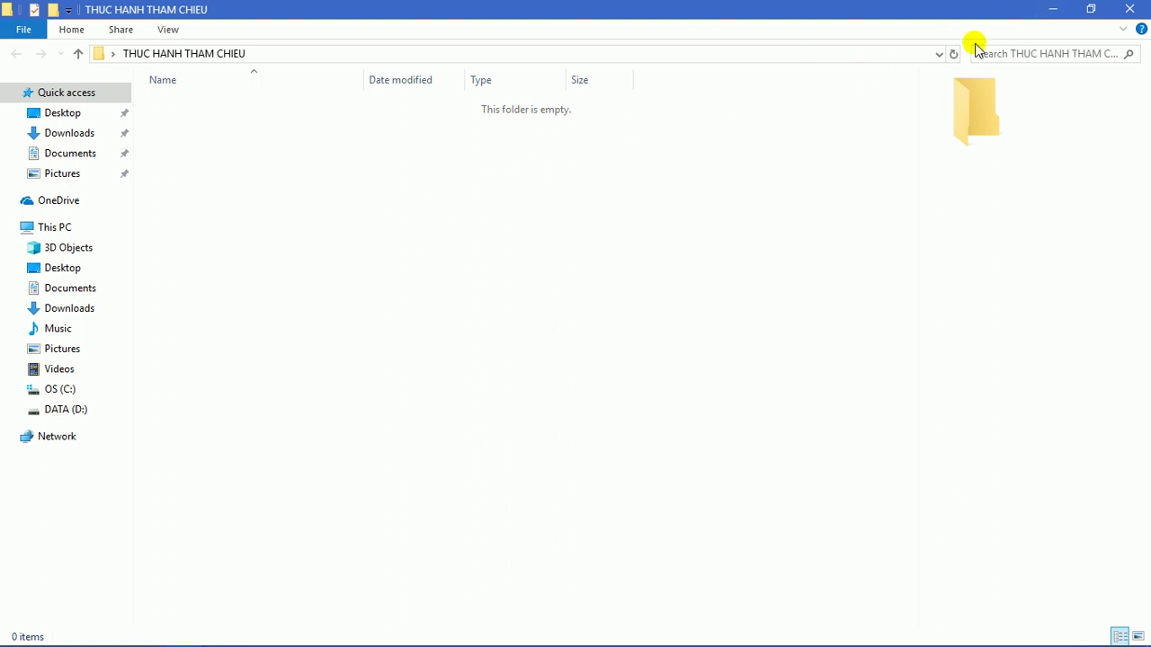
pyautogui.click(1055, 10)
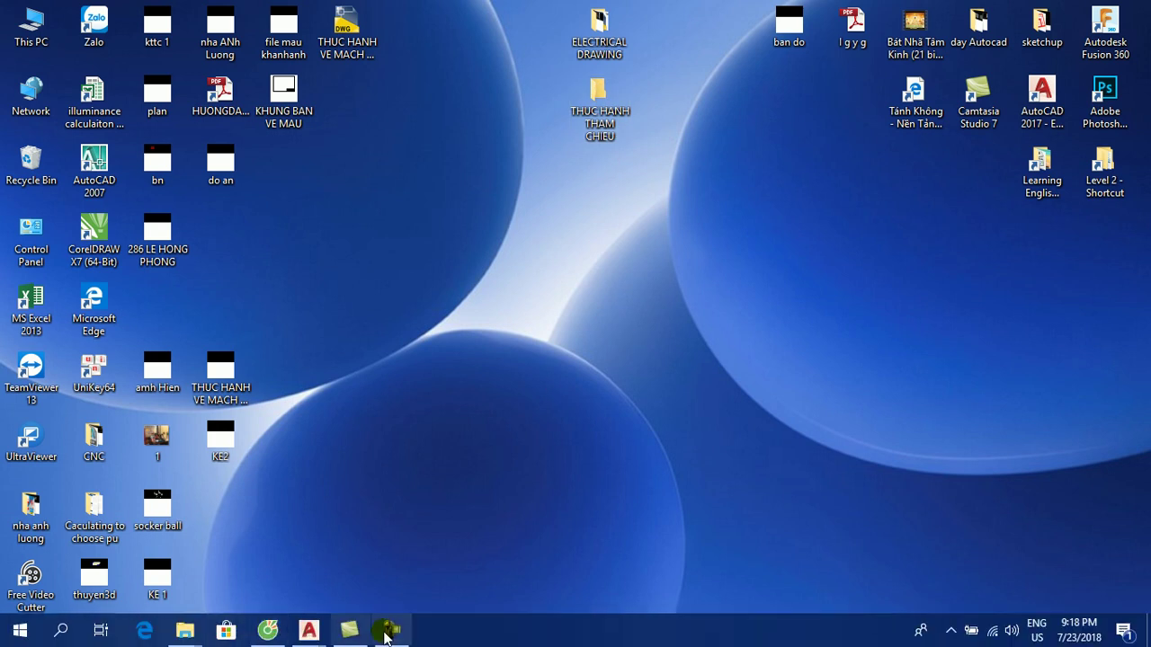
pyautogui.moveTo(308, 631)
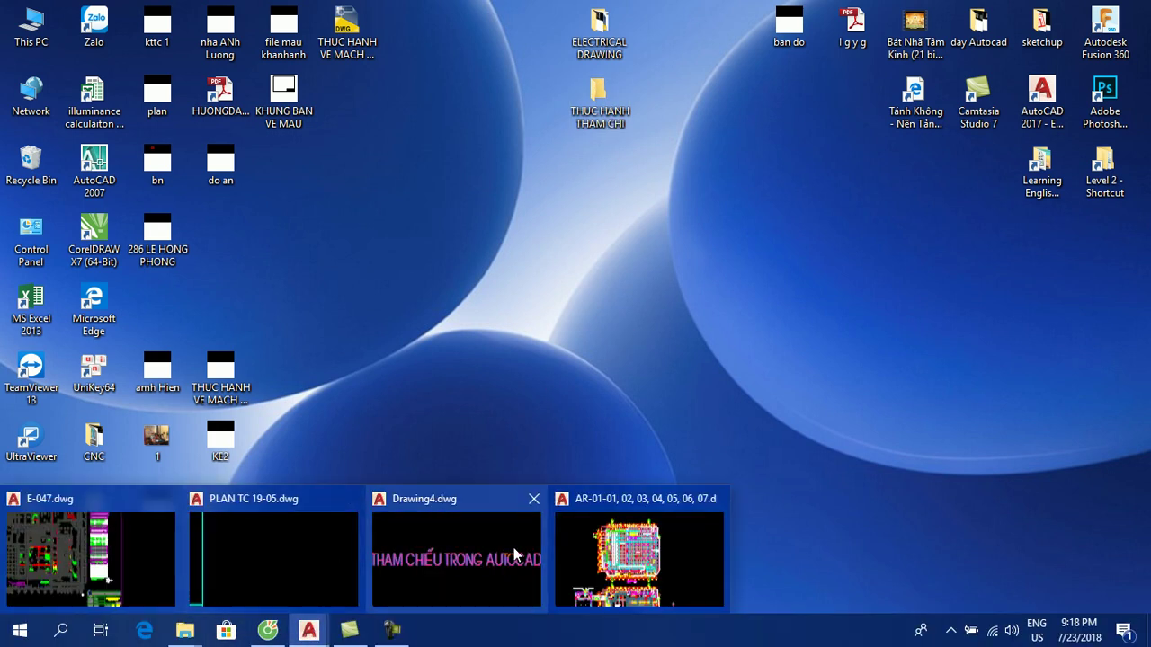
# - Reopen the AR-01-01 to 07 drawing from Recent Documents and pan through its stacked floor plans
pyautogui.click(663, 555)
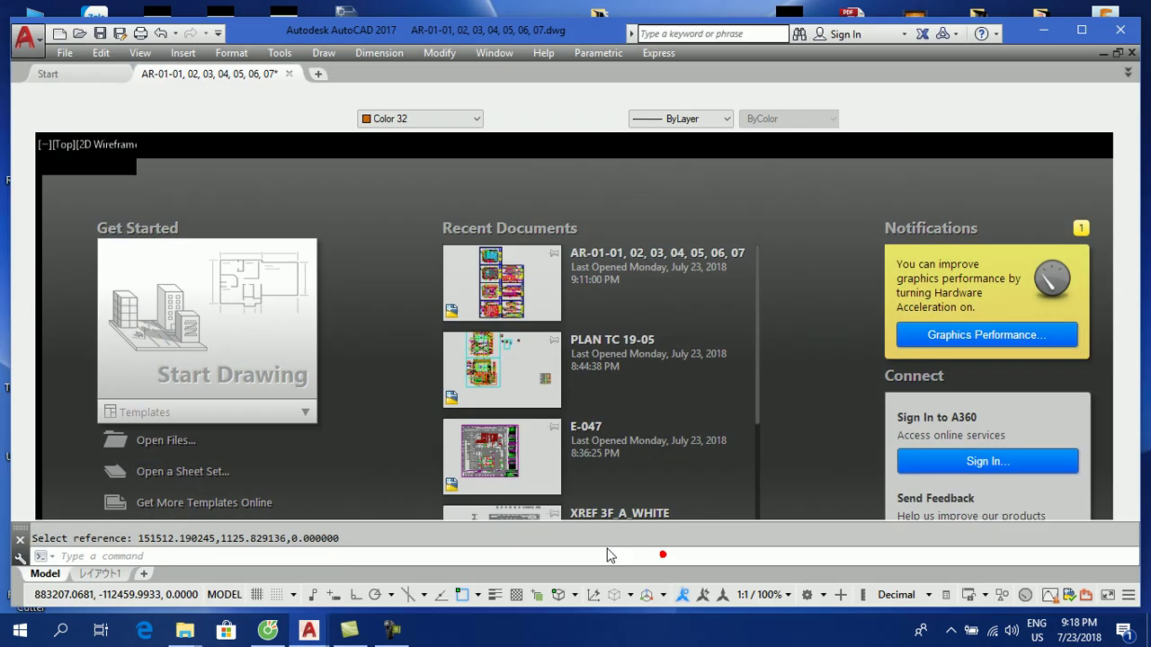
pyautogui.scroll(-1, 566, 171)
pyautogui.scroll(-3, 521, 225)
pyautogui.moveTo(529, 179); pyautogui.dragTo(522, 274, button='middle')
pyautogui.scroll(4, 522, 274)
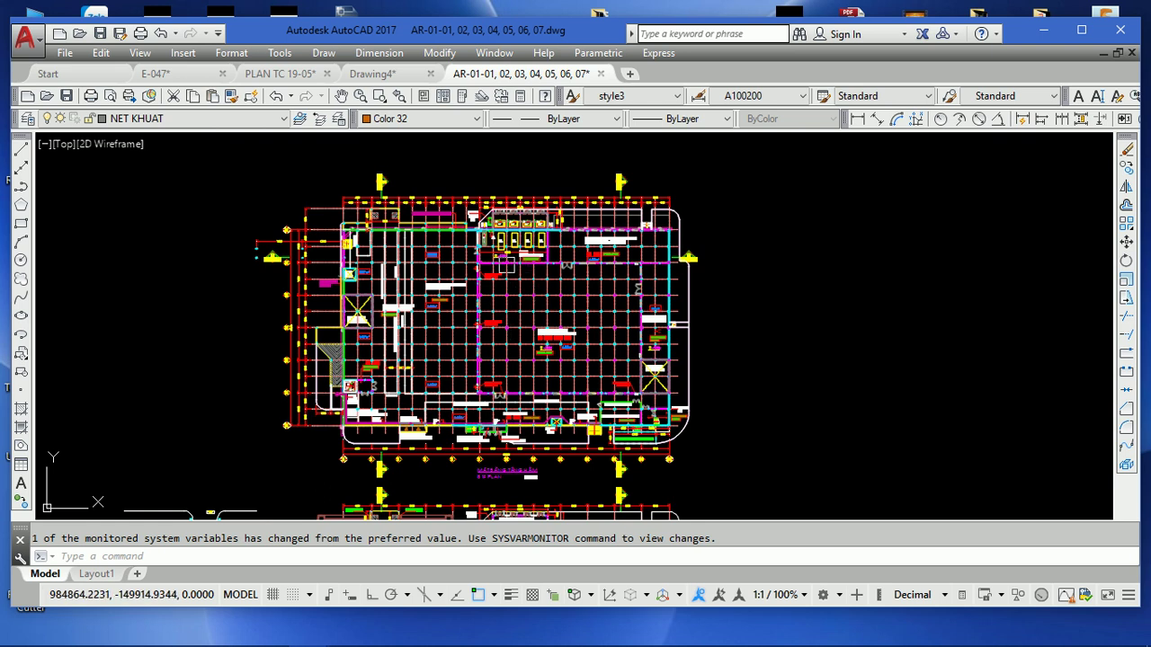
pyautogui.moveTo(494, 385); pyautogui.dragTo(493, 180, button='middle')
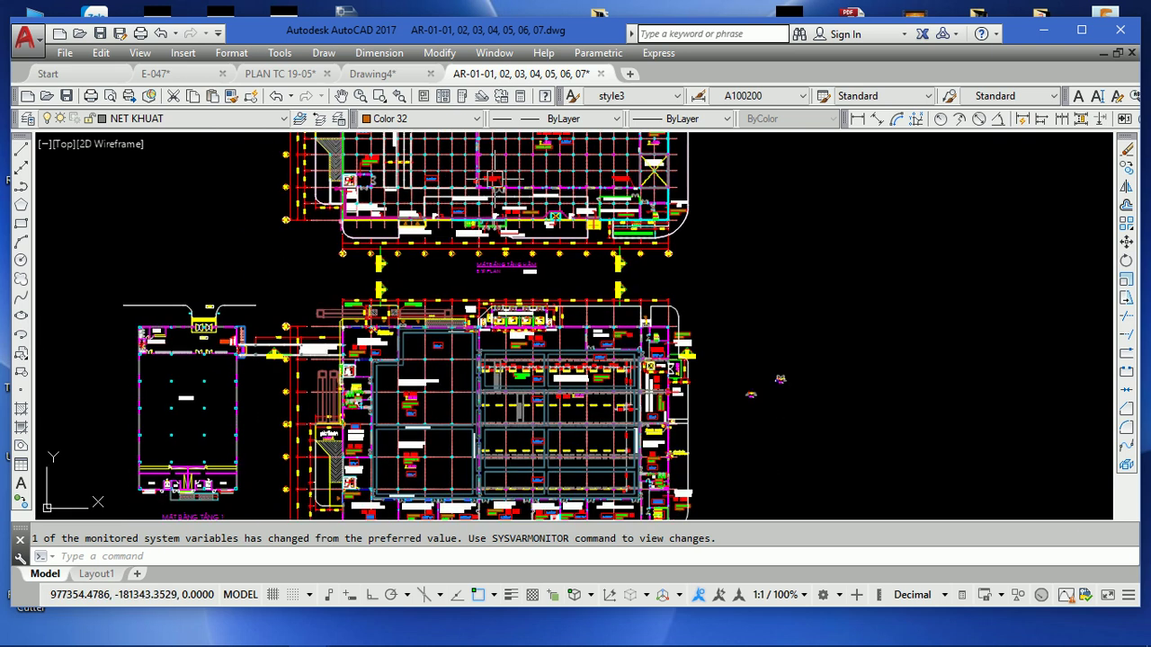
pyautogui.scroll(-2, 532, 283)
pyautogui.moveTo(509, 439); pyautogui.dragTo(508, 320, button='middle')
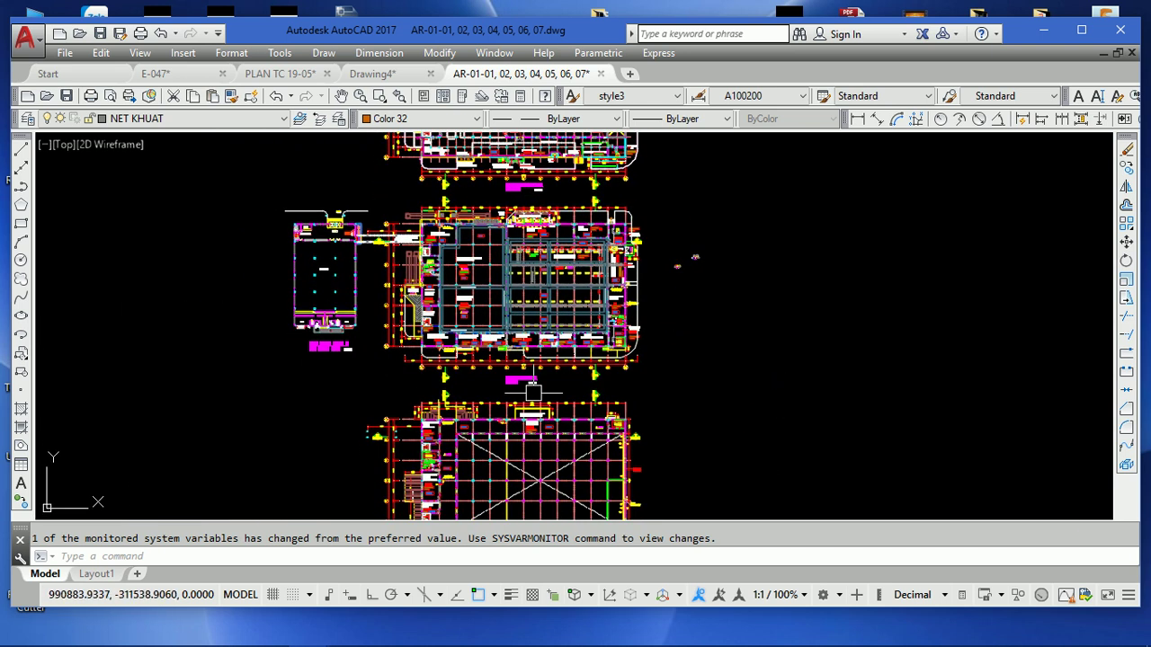
pyautogui.scroll(3, 509, 321)
pyautogui.scroll(2, 508, 321)
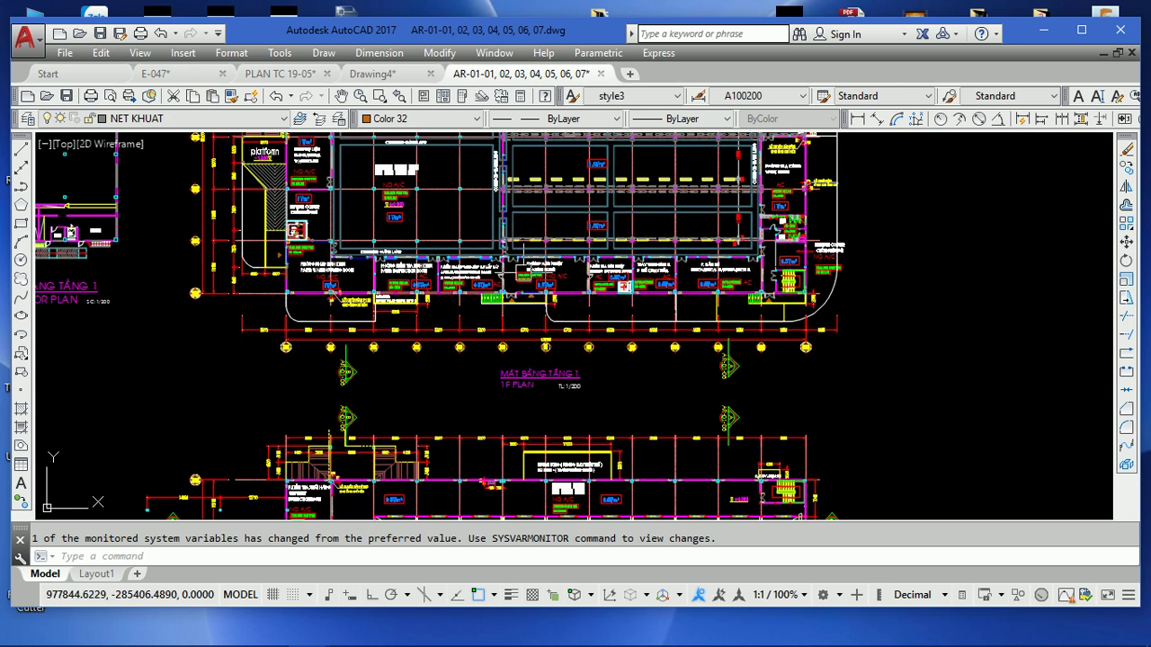
pyautogui.moveTo(532, 223); pyautogui.dragTo(547, 419, button='middle')
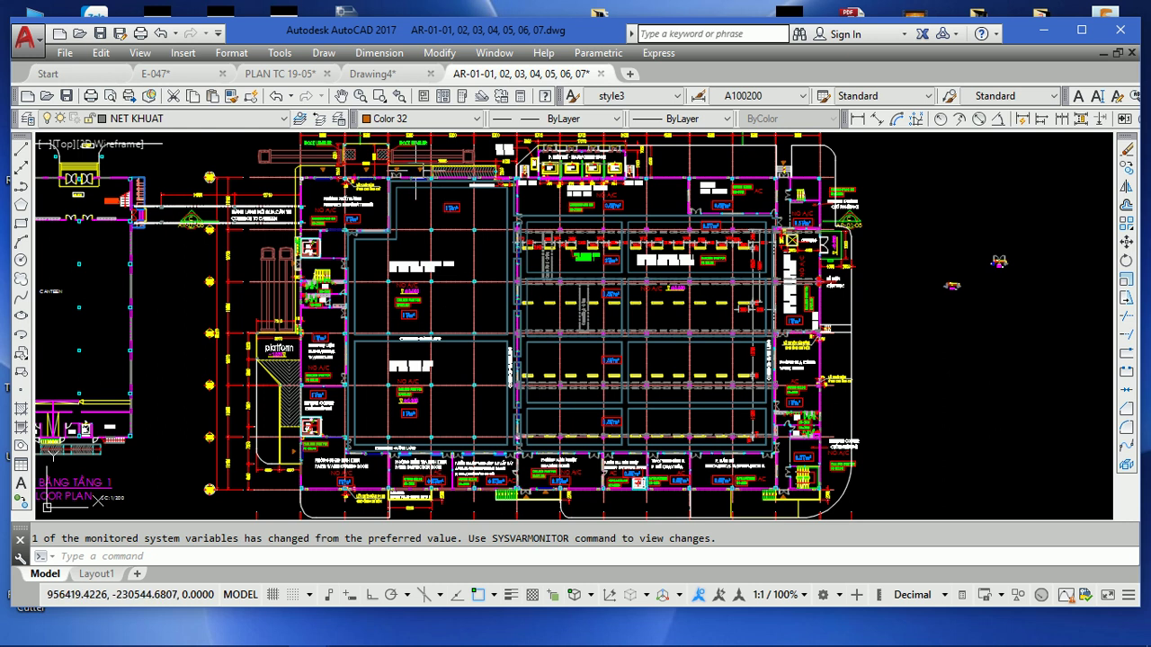
# - Zoom around the plans and select every object with Ctrl+A
pyautogui.scroll(5, 400, 173)
pyautogui.scroll(-5, 342, 208)
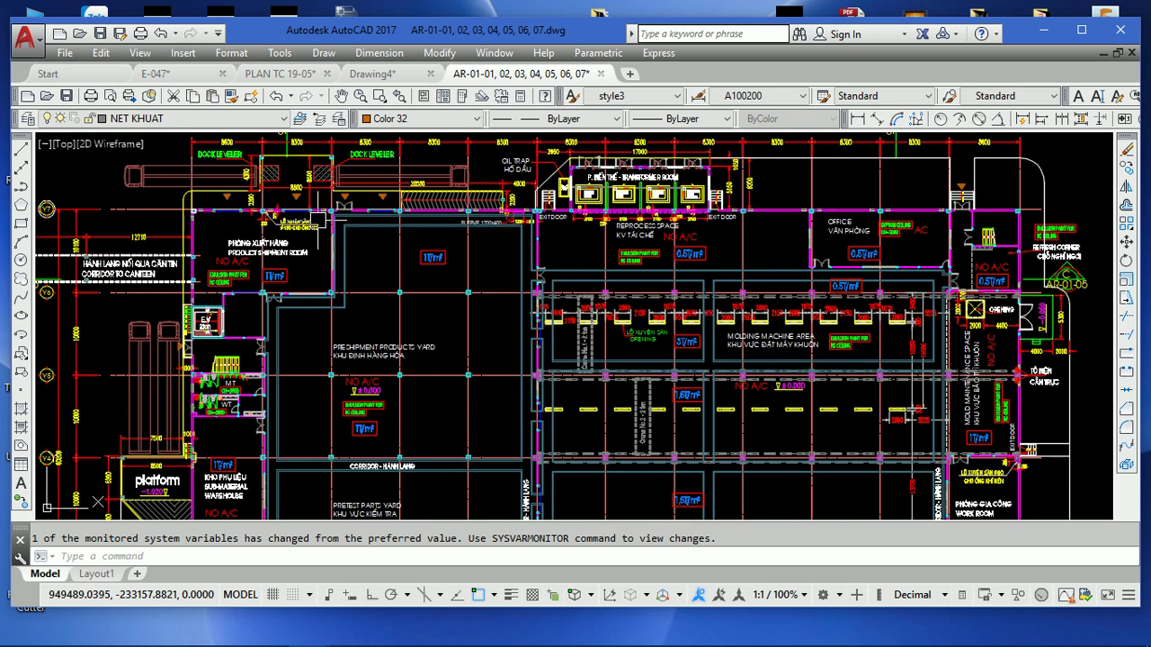
pyautogui.scroll(-3, 342, 208)
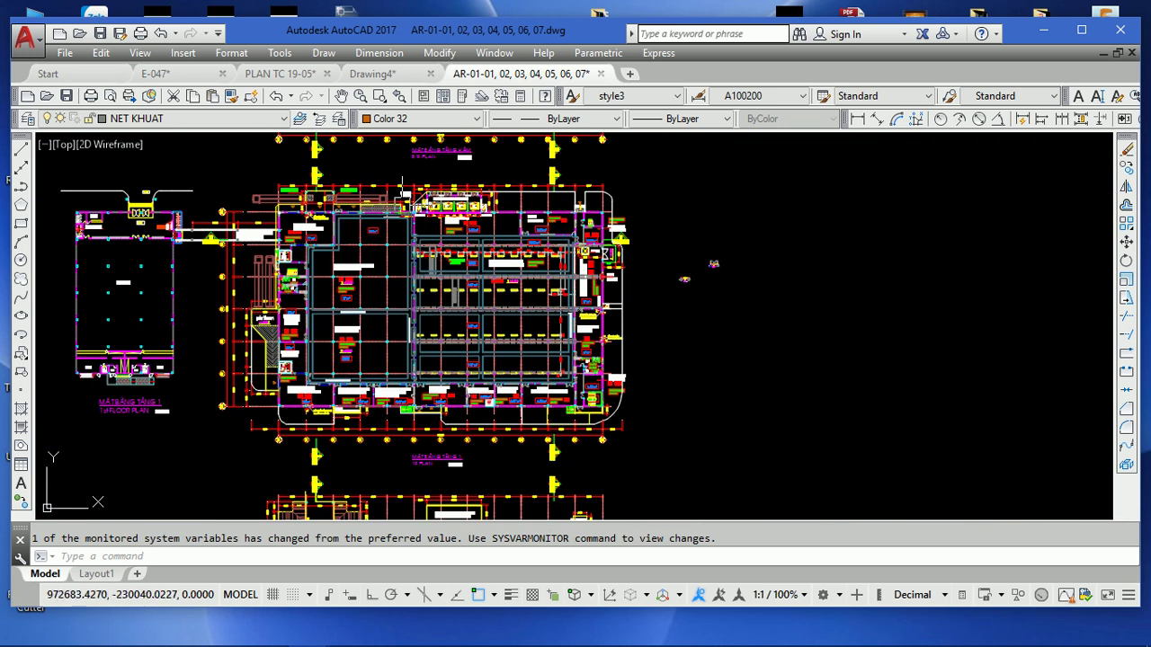
pyautogui.scroll(3, 401, 187)
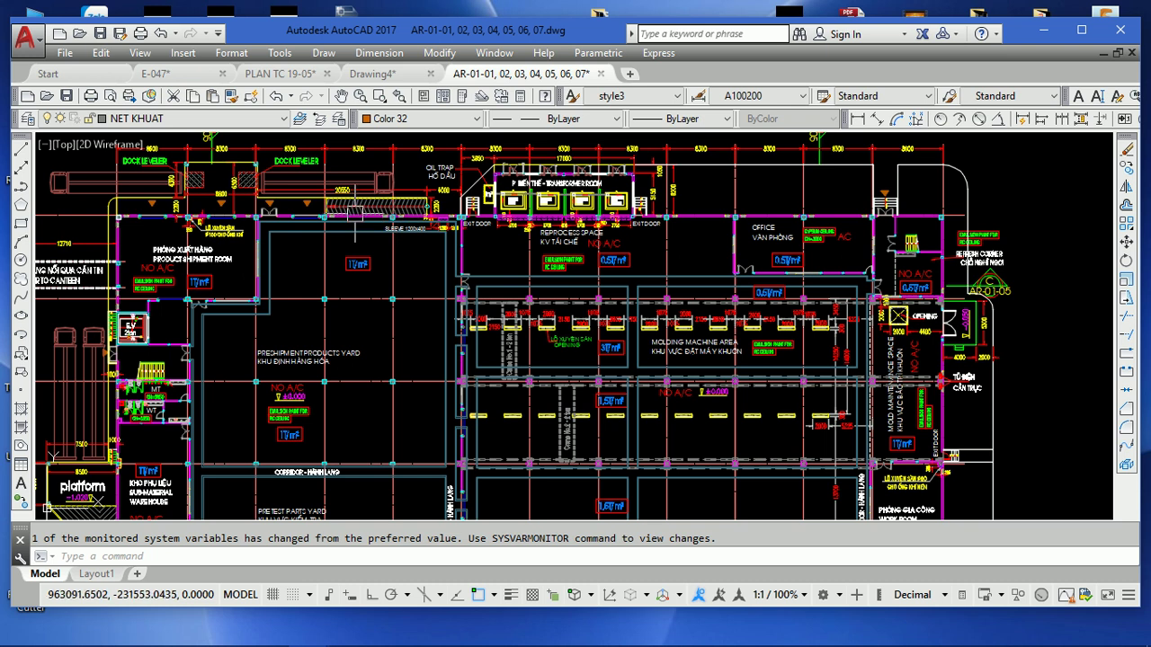
pyautogui.moveTo(341, 259); pyautogui.dragTo(536, 249, button='middle')
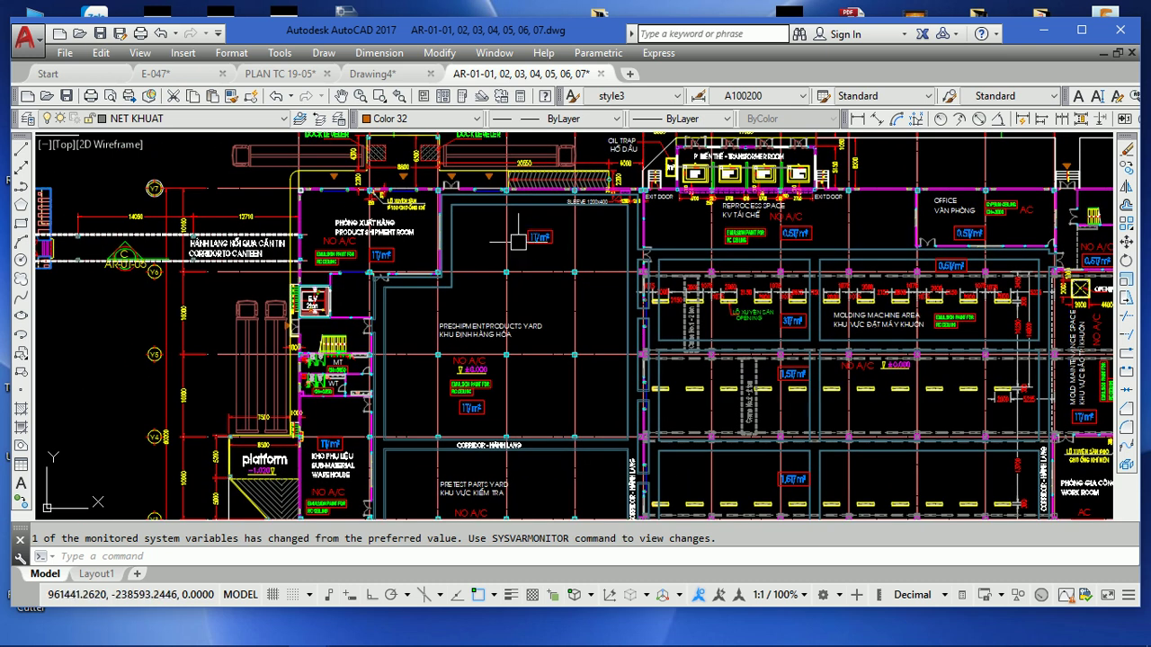
pyautogui.scroll(-5, 378, 210)
pyautogui.scroll(4, 373, 213)
pyautogui.scroll(2, 341, 188)
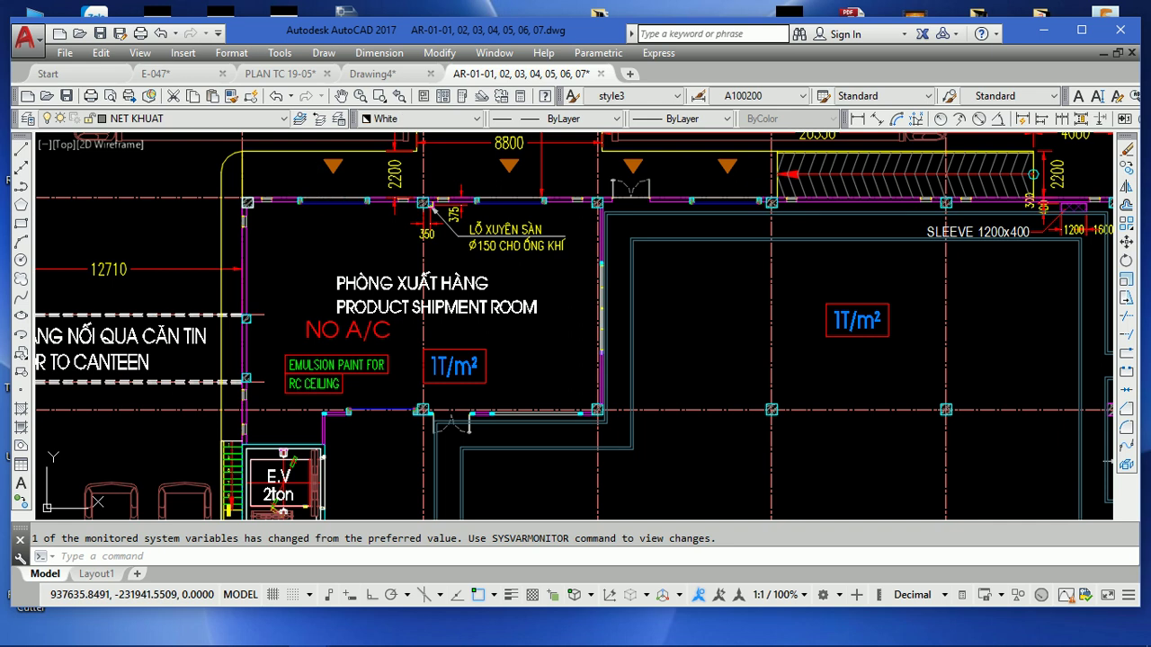
pyautogui.hotkey('ctrl', 'a')
pyautogui.scroll(-3, 432, 209)
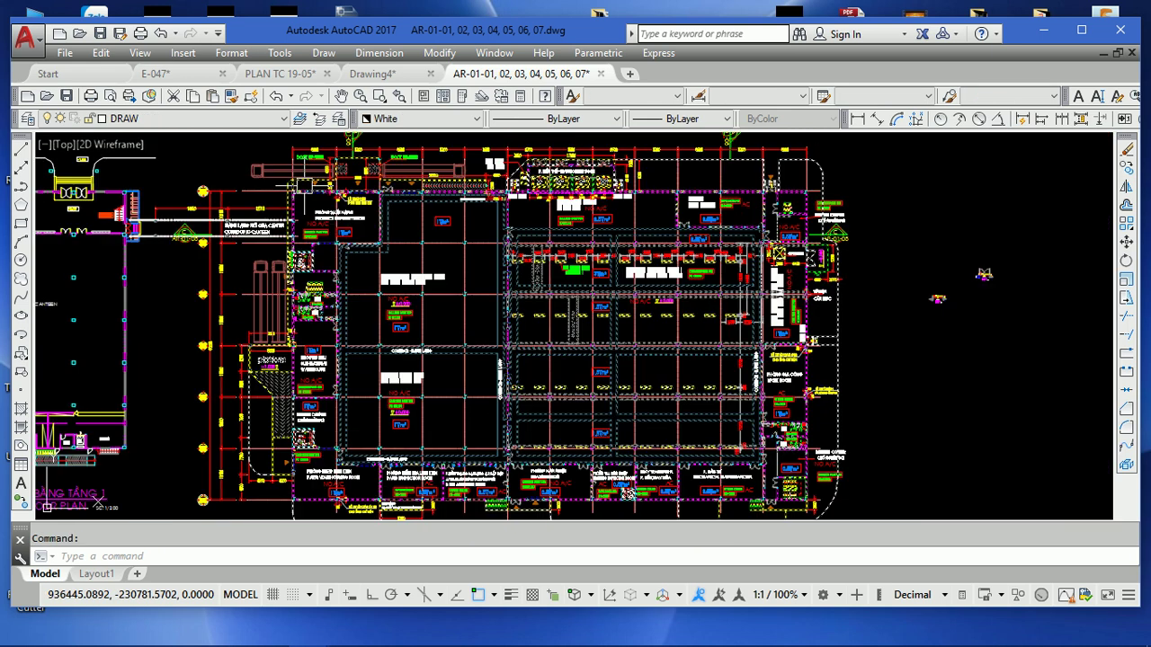
pyautogui.scroll(-2, 349, 223)
pyautogui.scroll(3, 444, 228)
pyautogui.scroll(-2, 535, 236)
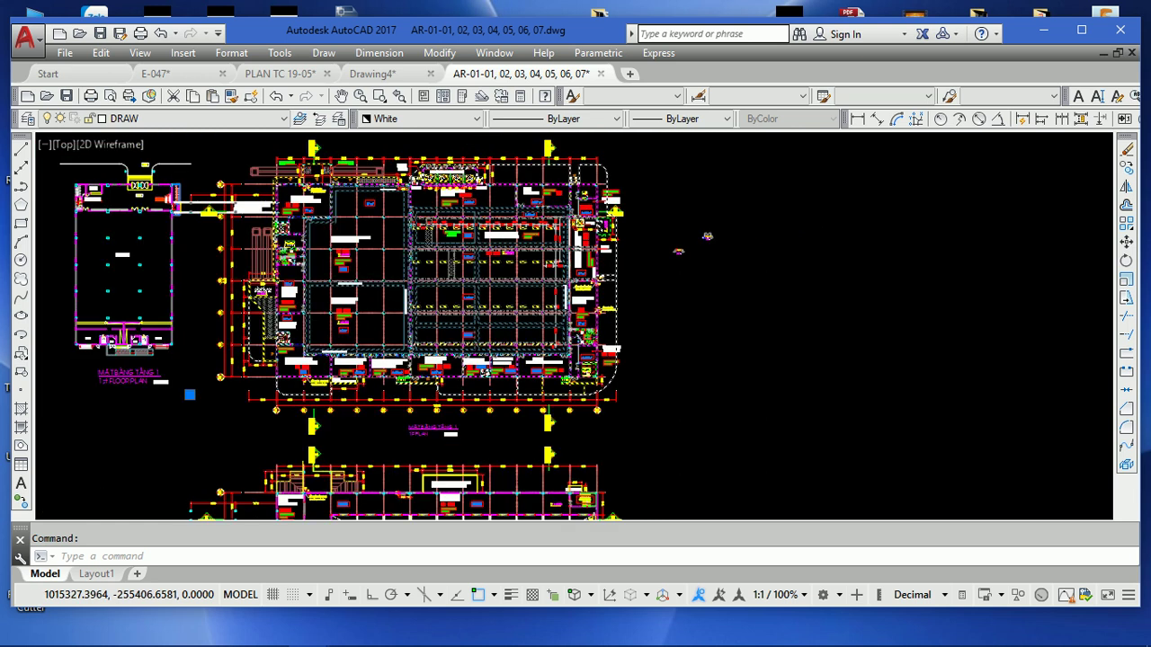
pyautogui.scroll(-1, 530, 263)
# - Copy the selected floor plan with CO to the empty space right of the existing plans
pyautogui.write('co')
pyautogui.press('Return')
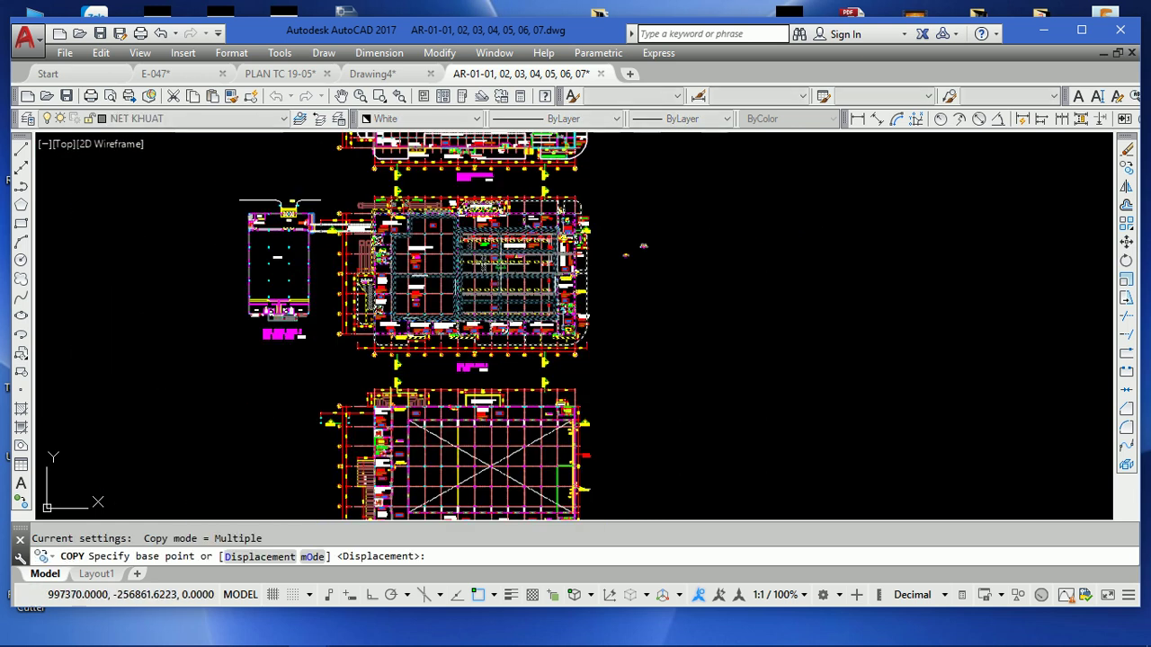
pyautogui.click(595, 271)
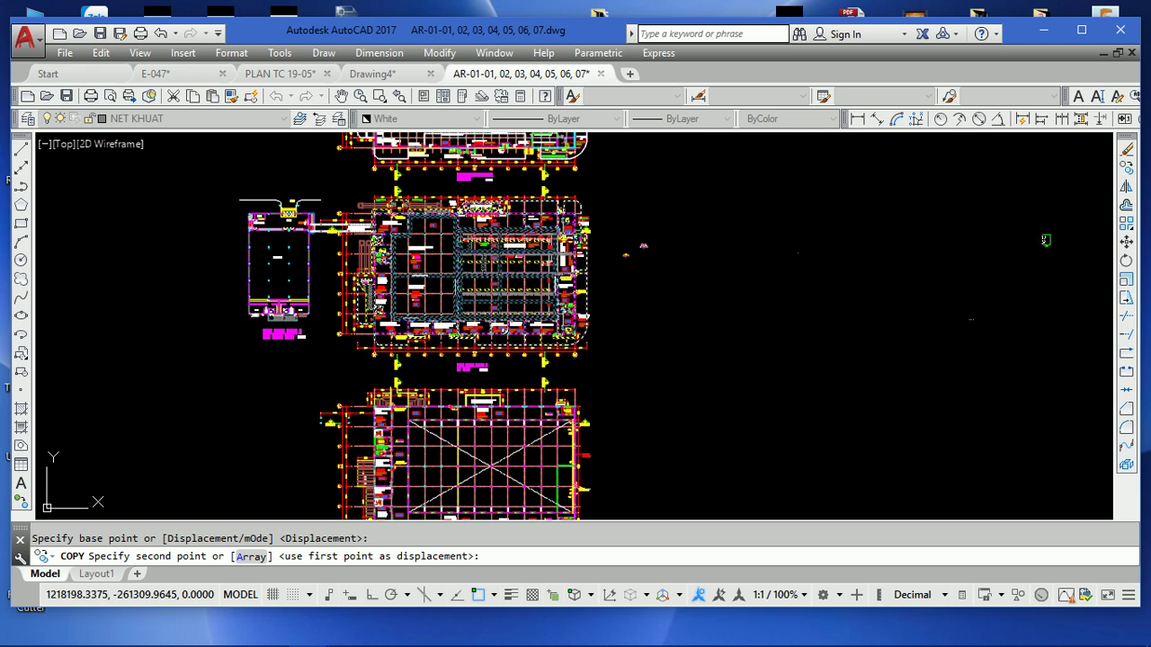
pyautogui.click(754, 277)
pyautogui.press('Return')
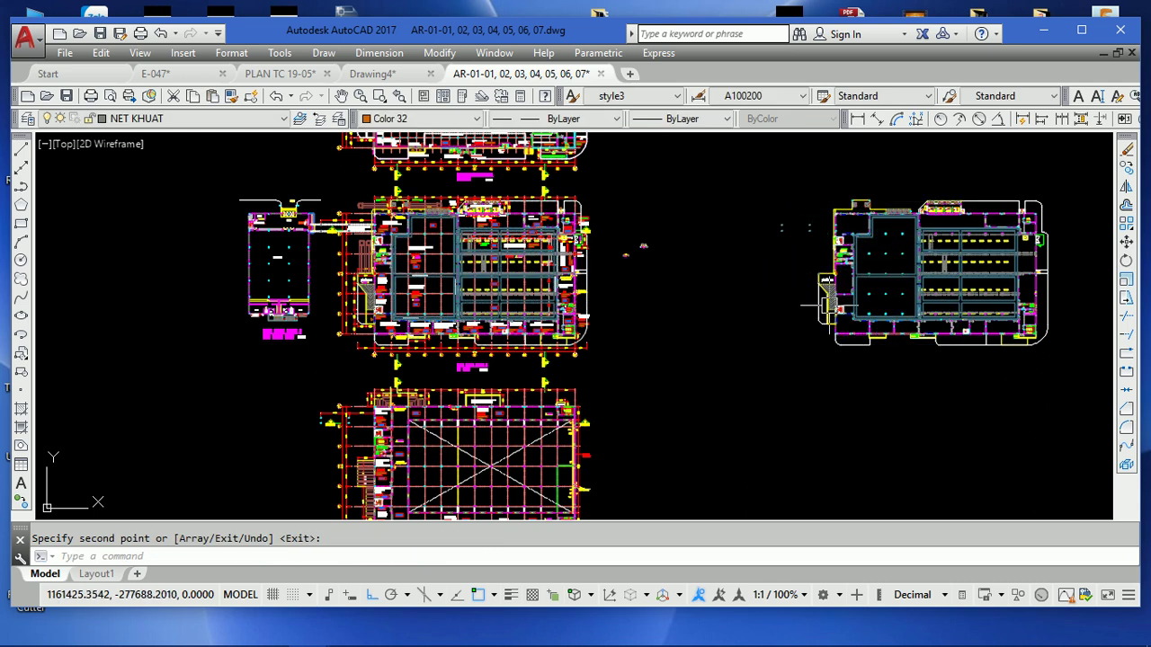
pyautogui.moveTo(757, 315); pyautogui.dragTo(534, 316, button='middle')
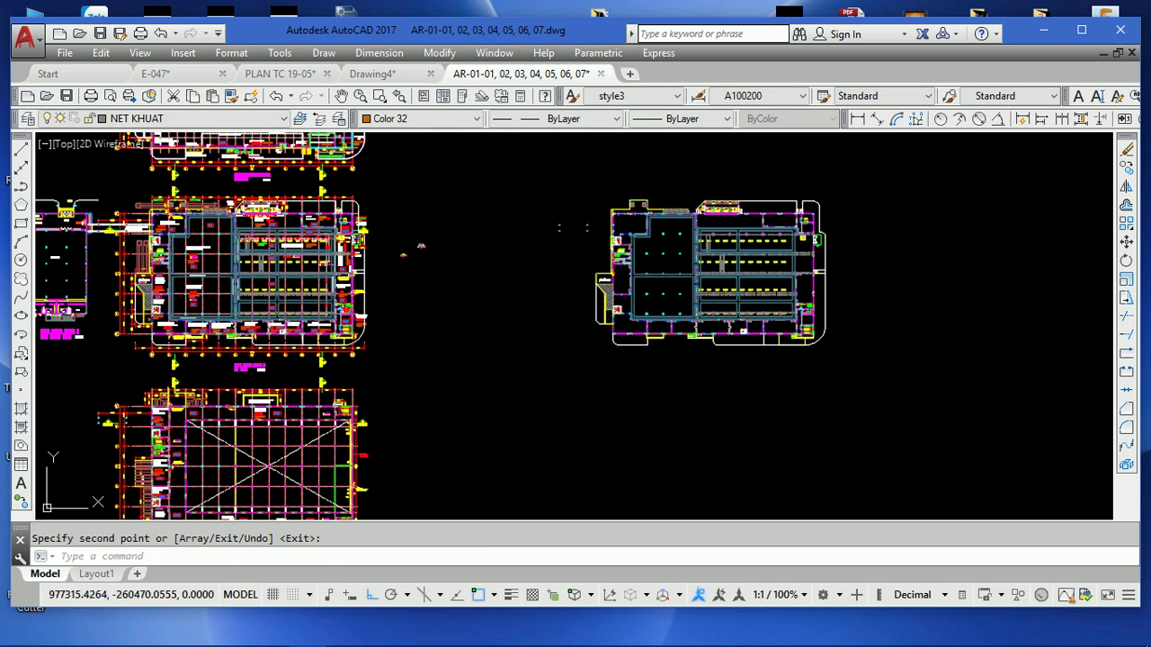
pyautogui.scroll(2, 840, 253)
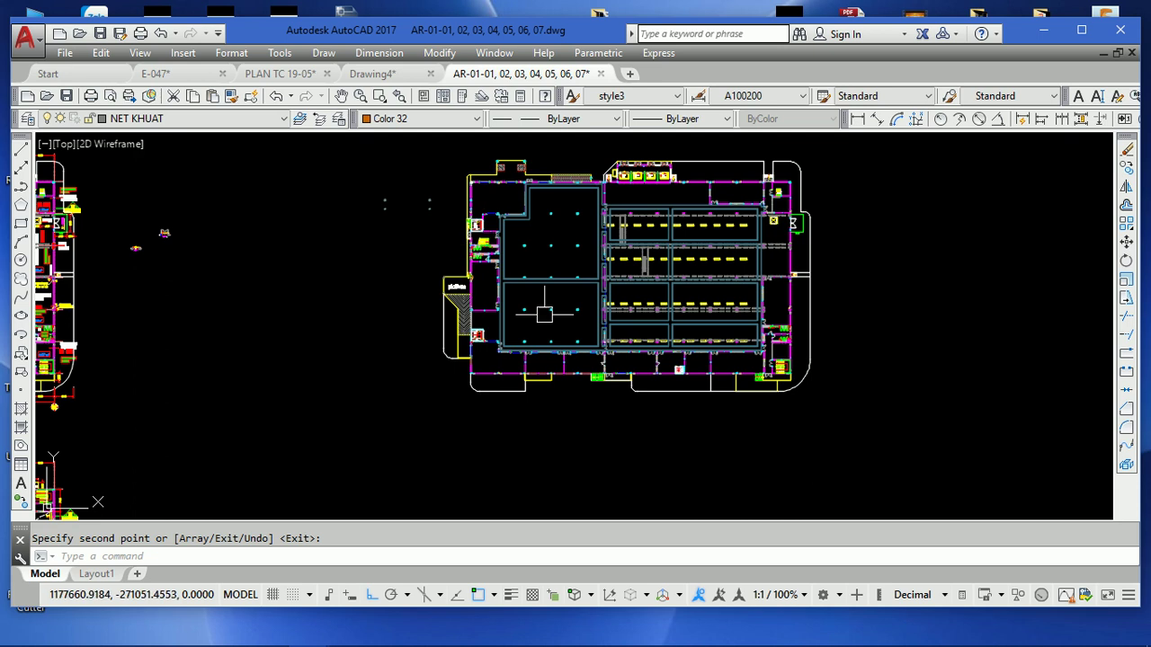
pyautogui.scroll(2, 668, 200)
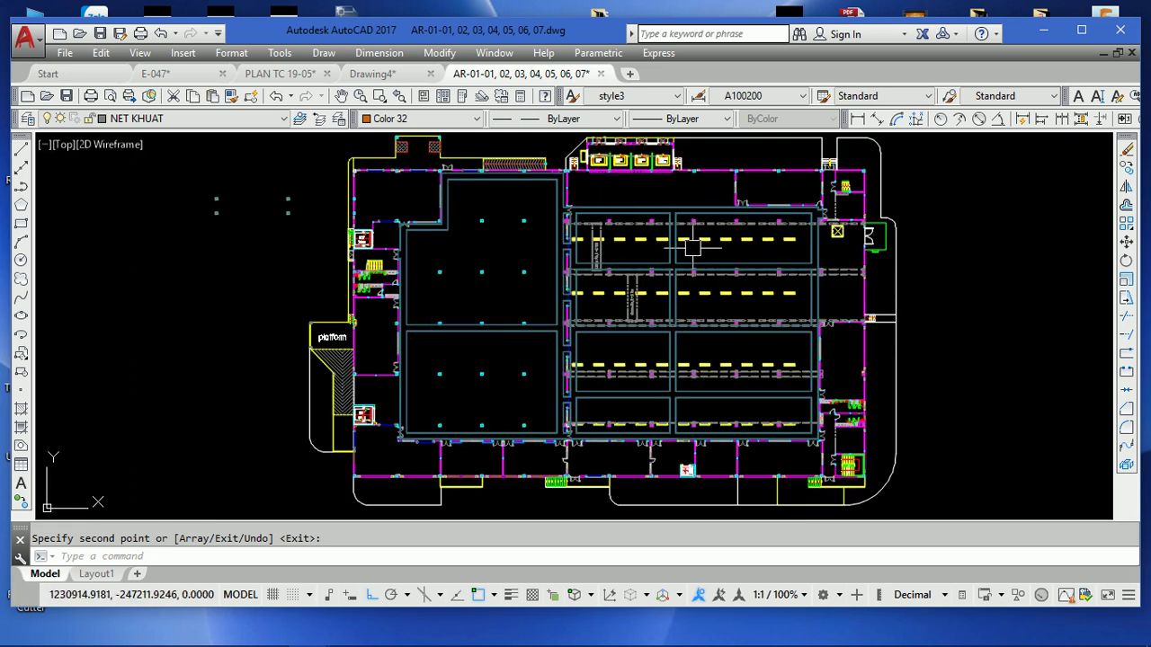
pyautogui.moveTo(619, 250); pyautogui.dragTo(513, 252, button='middle')
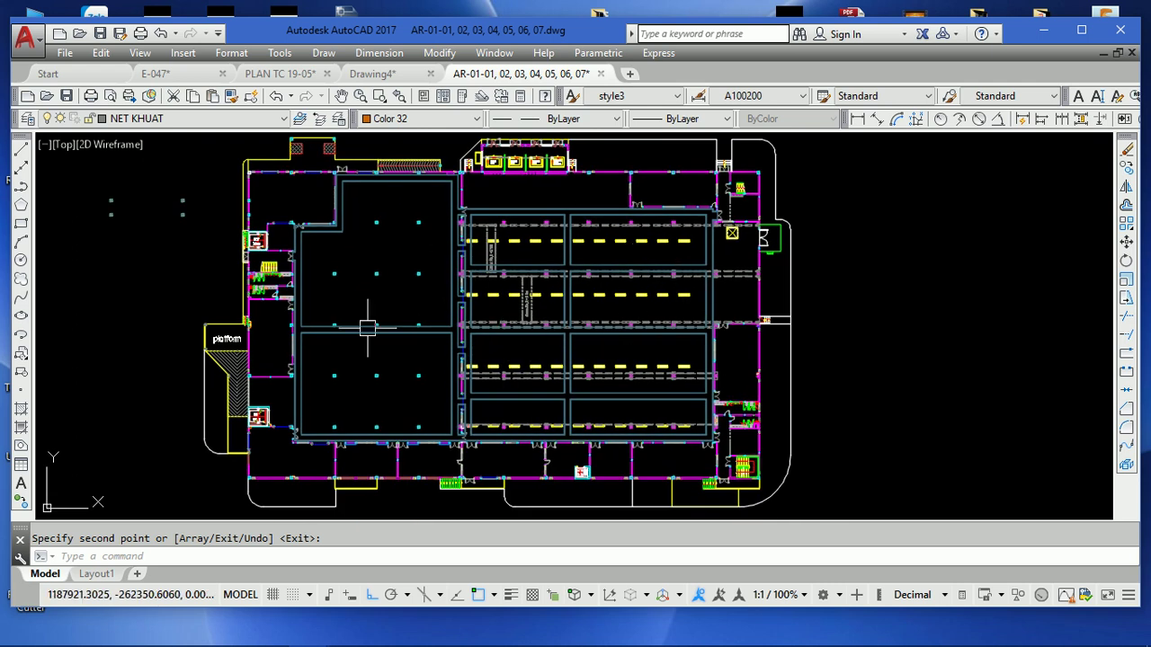
pyautogui.press('Escape')
pyautogui.scroll(-2, 513, 342)
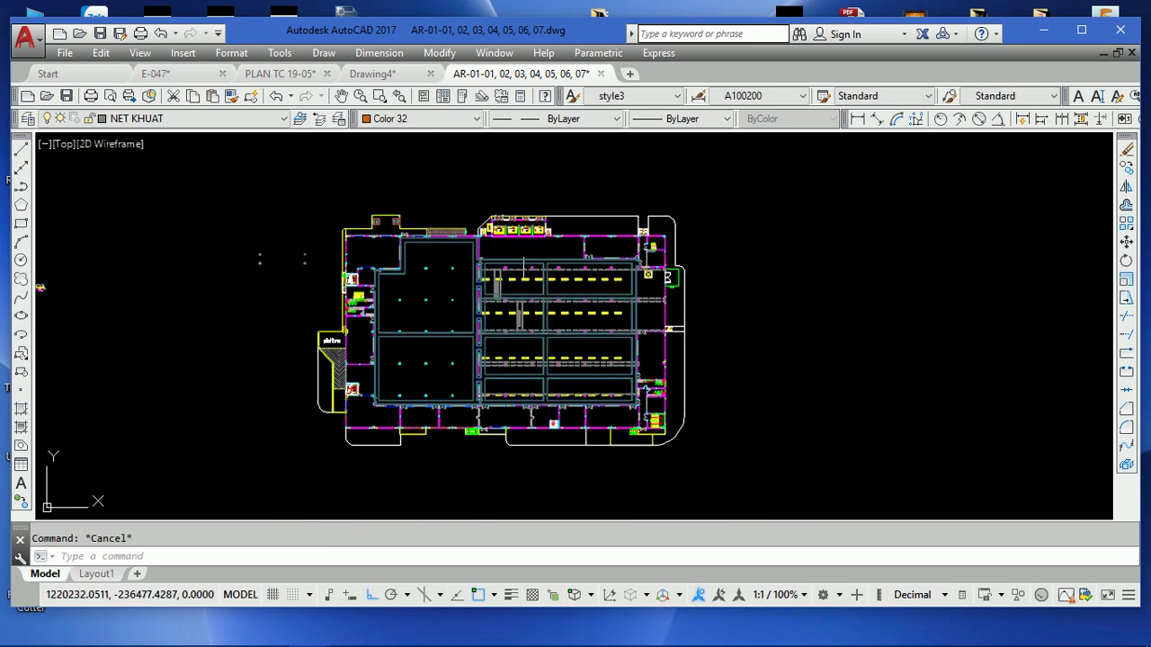
# - Explode the copied floor plan into separate objects and check one of its hatches
pyautogui.hotkey('ctrl', 'a')
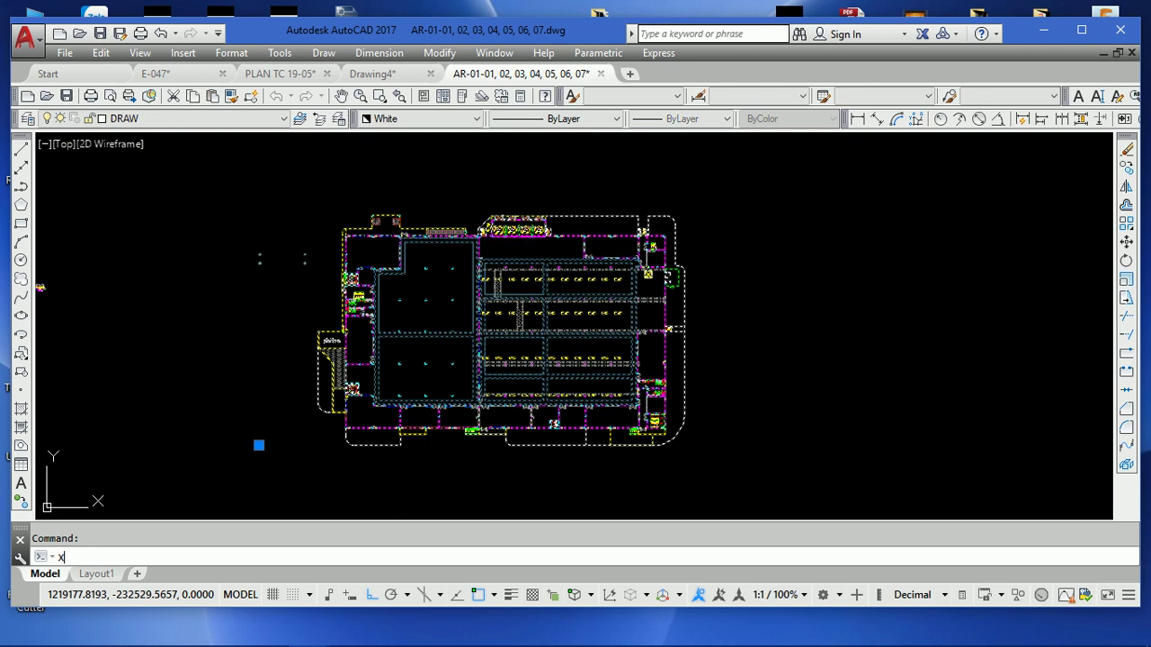
pyautogui.press('Return')
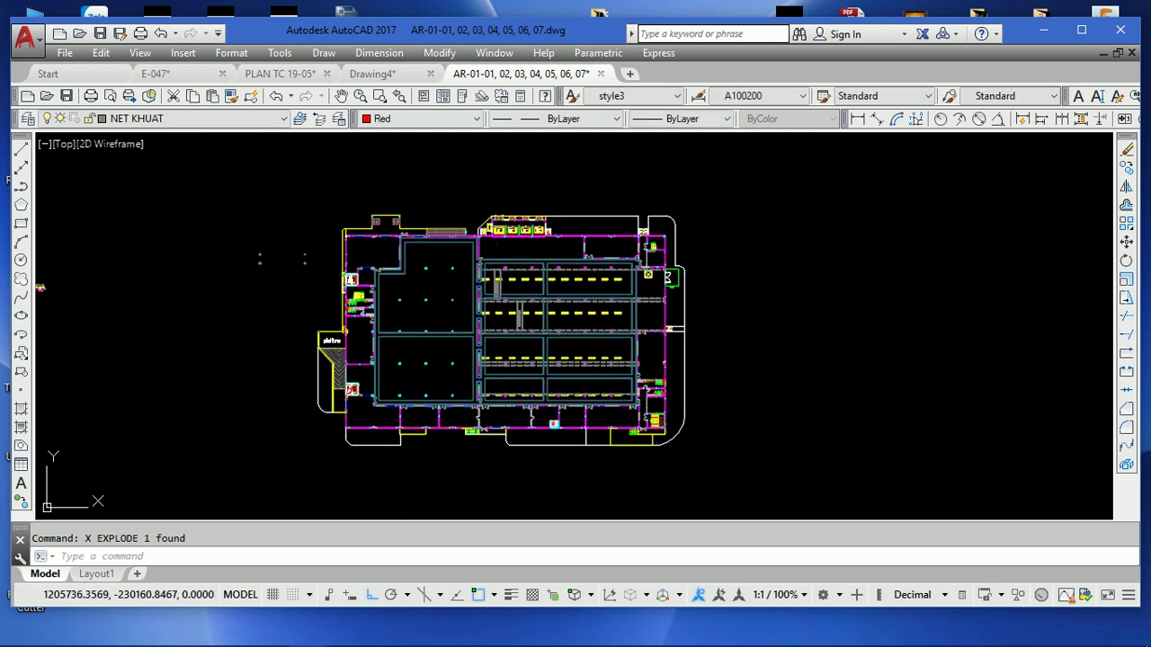
pyautogui.click(515, 268)
pyautogui.press('Escape')
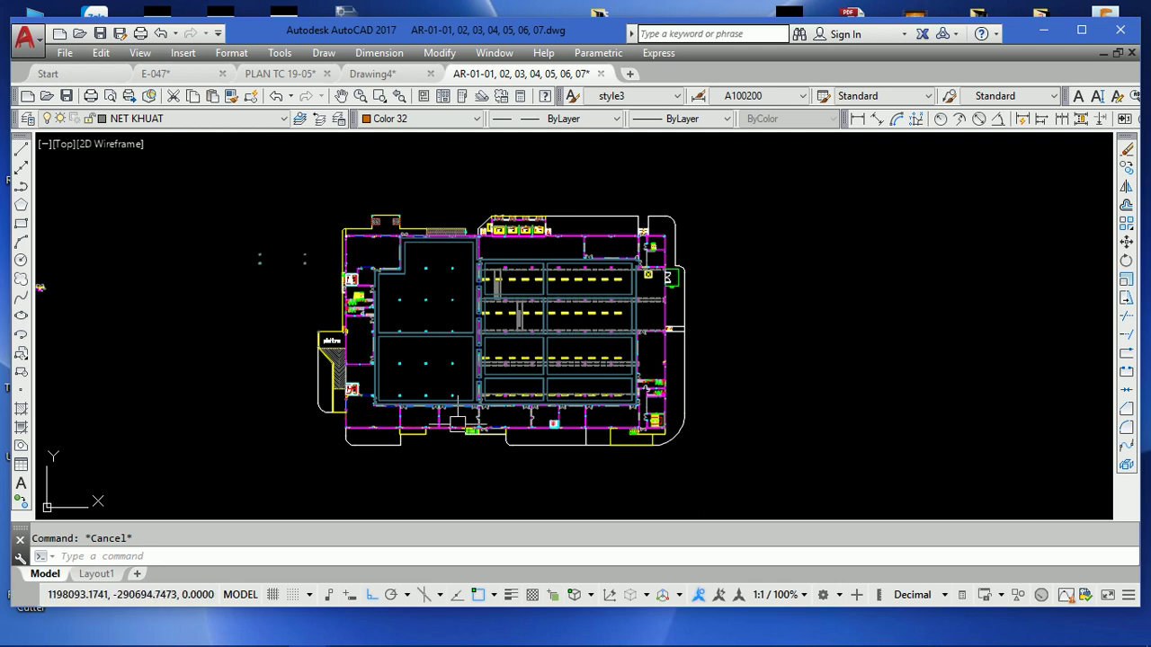
pyautogui.scroll(-1, 604, 326)
pyautogui.scroll(3, 234, 413)
# - Copy the MẶT BẰNG TẦNG 1 title text to below the copied plan
pyautogui.click(225, 415)
pyautogui.write('co')
pyautogui.press('Return')
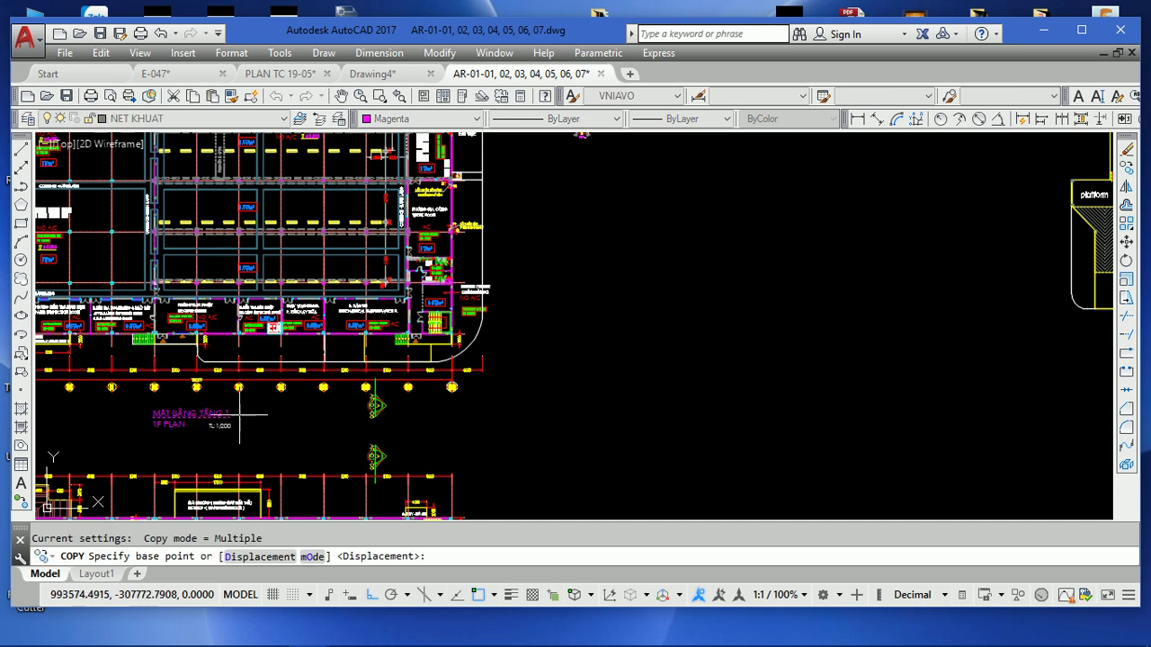
pyautogui.click(260, 416)
pyautogui.moveTo(752, 404); pyautogui.dragTo(158, 418, button='middle')
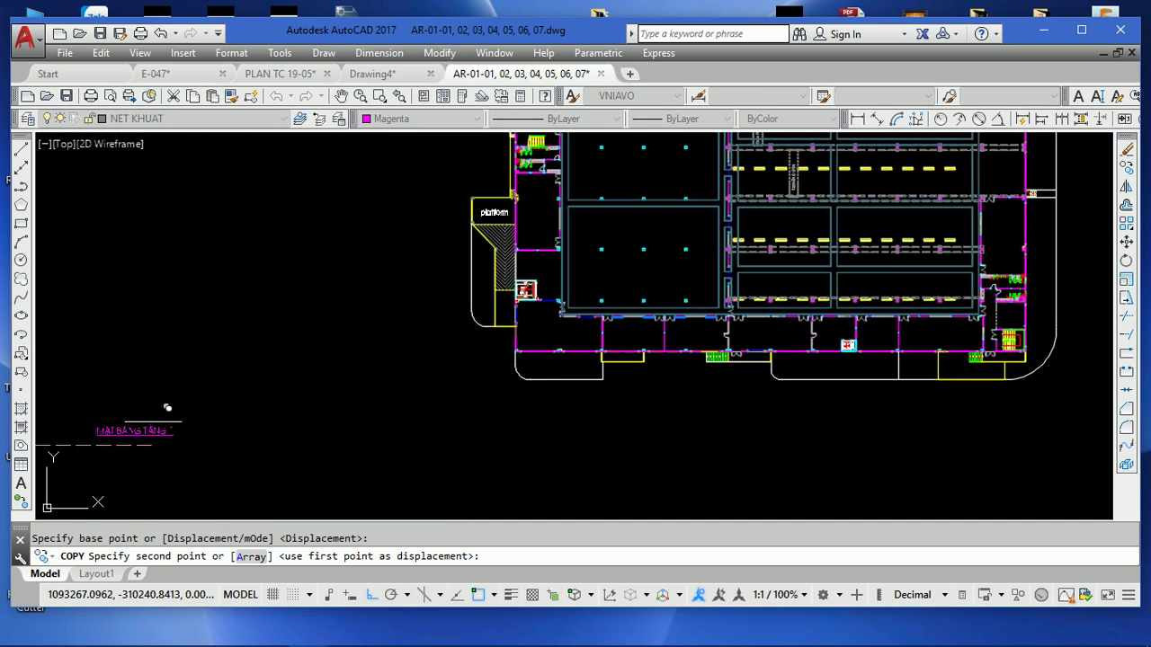
pyautogui.click(789, 411)
pyautogui.press('Return')
# - Move the copied title, with ortho toggled via F8, so it sits centred beneath the plan
pyautogui.write('m')
pyautogui.press('Return')
pyautogui.click(914, 457)
pyautogui.press('F8')
pyautogui.click(927, 427)
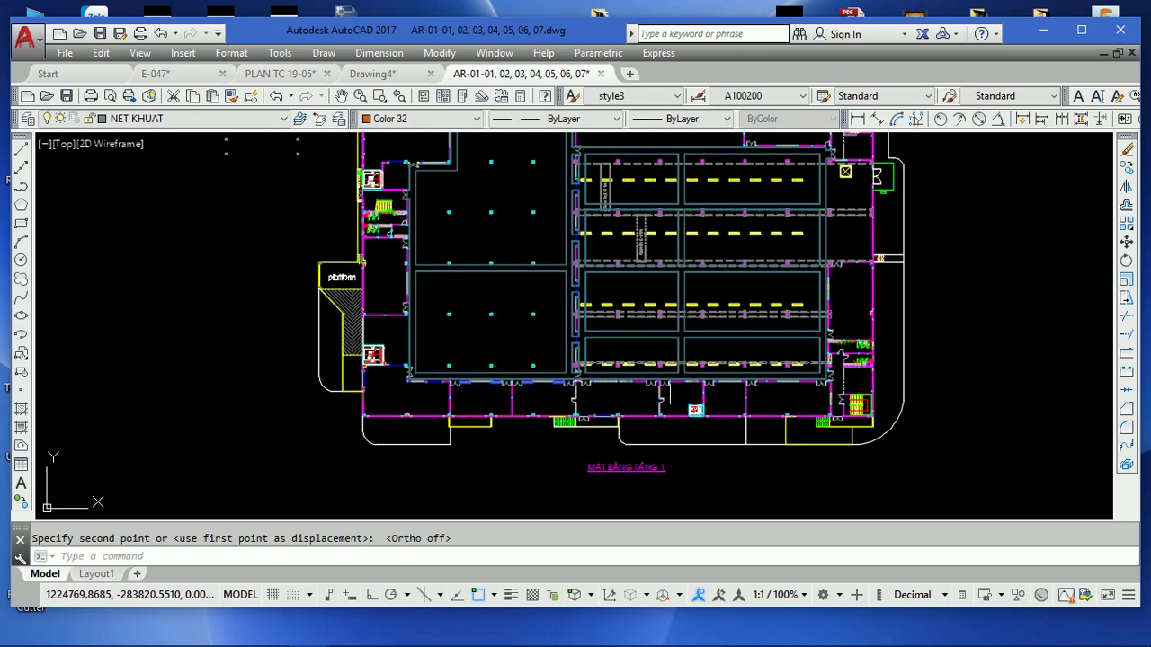
pyautogui.scroll(-3, 711, 367)
pyautogui.moveTo(620, 344); pyautogui.dragTo(544, 373, button='middle')
pyautogui.write('W')
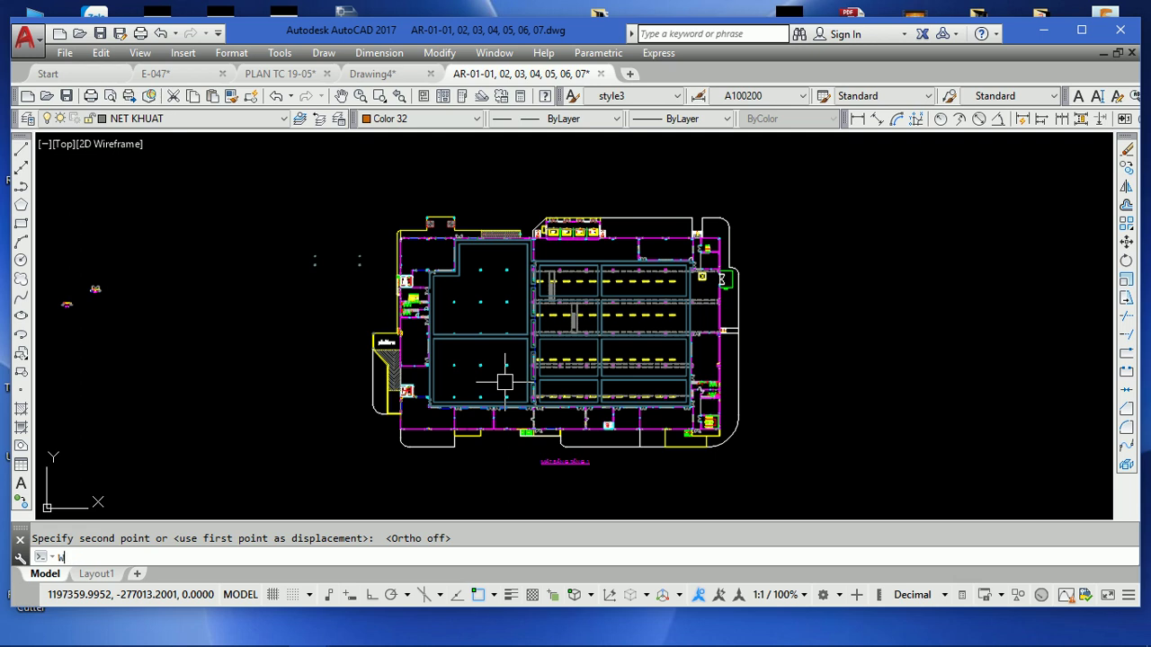
# - Start Write Block and set its base point at the floor plan's lower-left corner
pyautogui.press('Return')
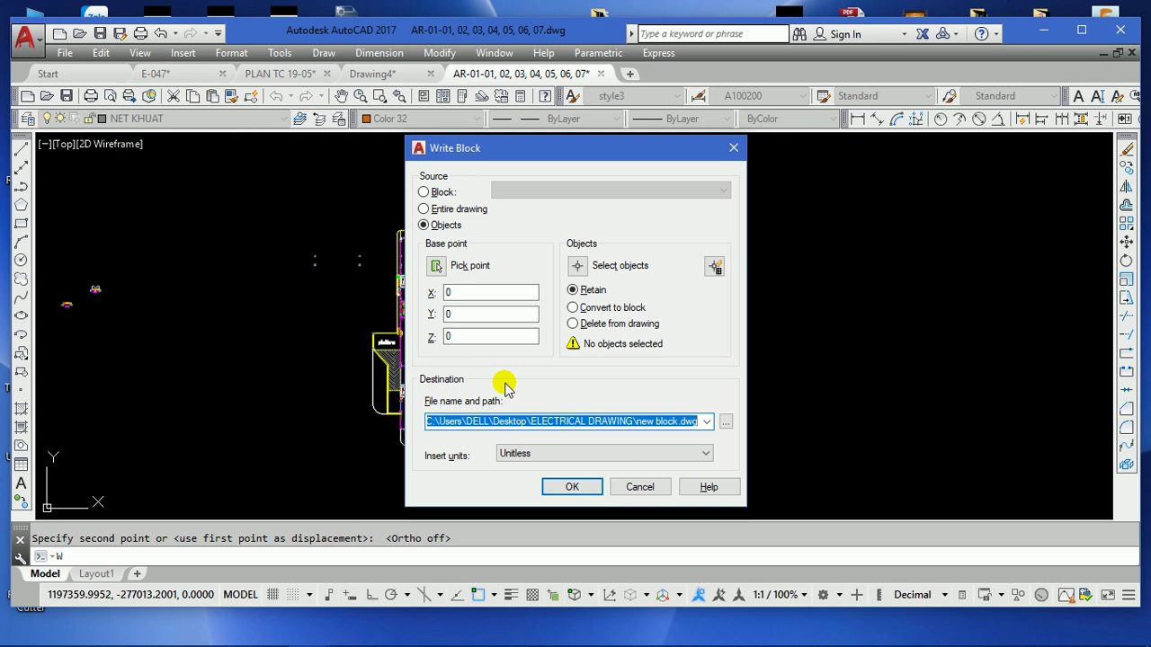
pyautogui.click(436, 266)
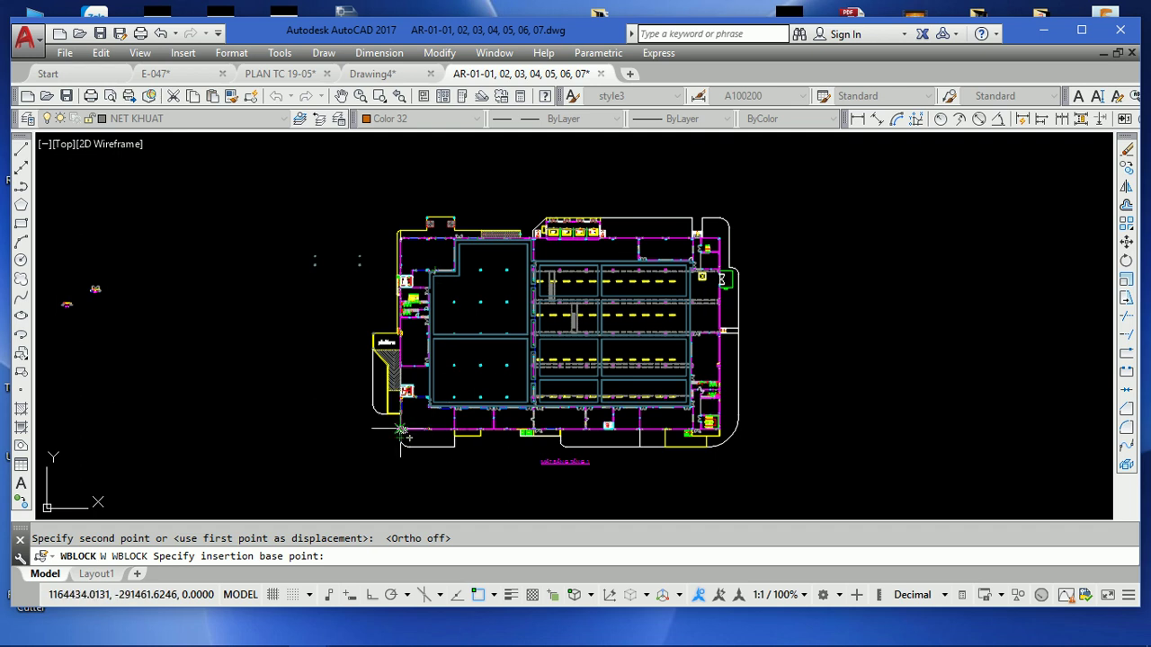
pyautogui.scroll(5, 402, 434)
pyautogui.click(414, 423)
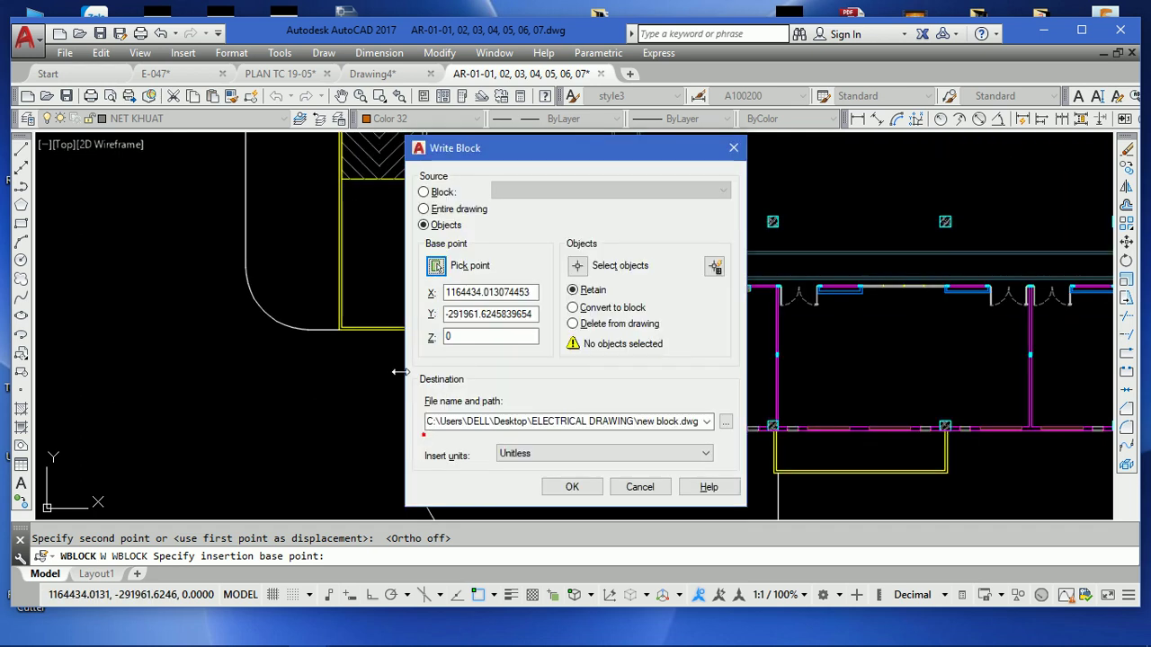
# - Window-select the floor plan's 1884 objects to write out
pyautogui.click(577, 265)
pyautogui.scroll(-5, 501, 333)
pyautogui.scroll(-3, 501, 334)
pyautogui.scroll(-2, 454, 219)
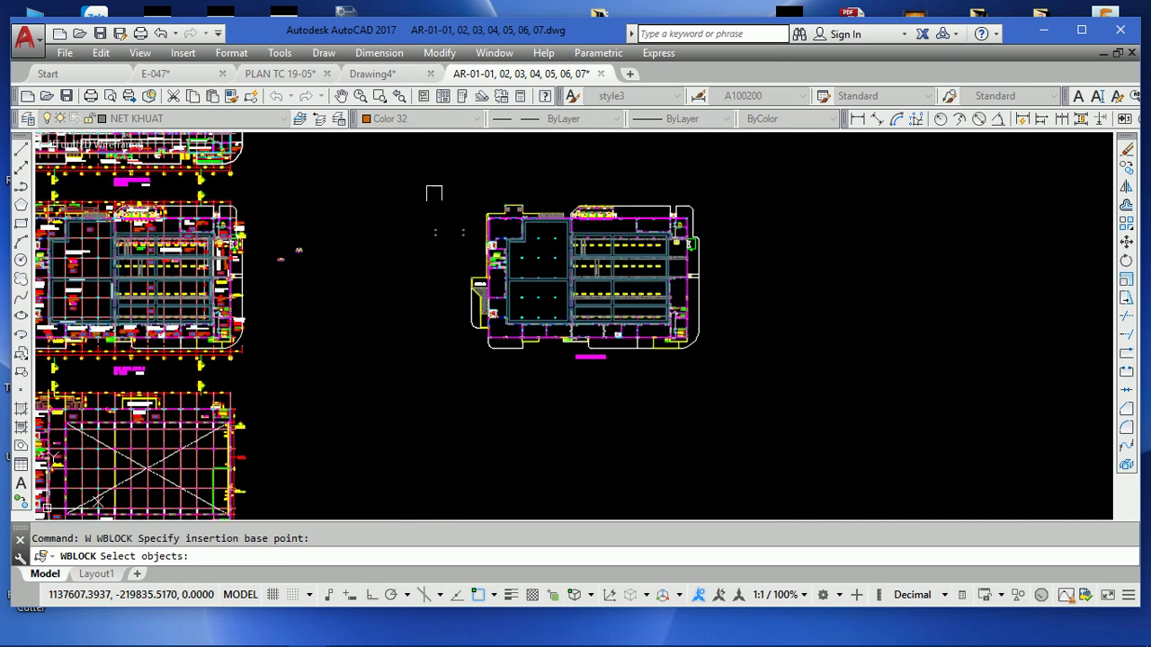
pyautogui.click(408, 176)
pyautogui.click(785, 404)
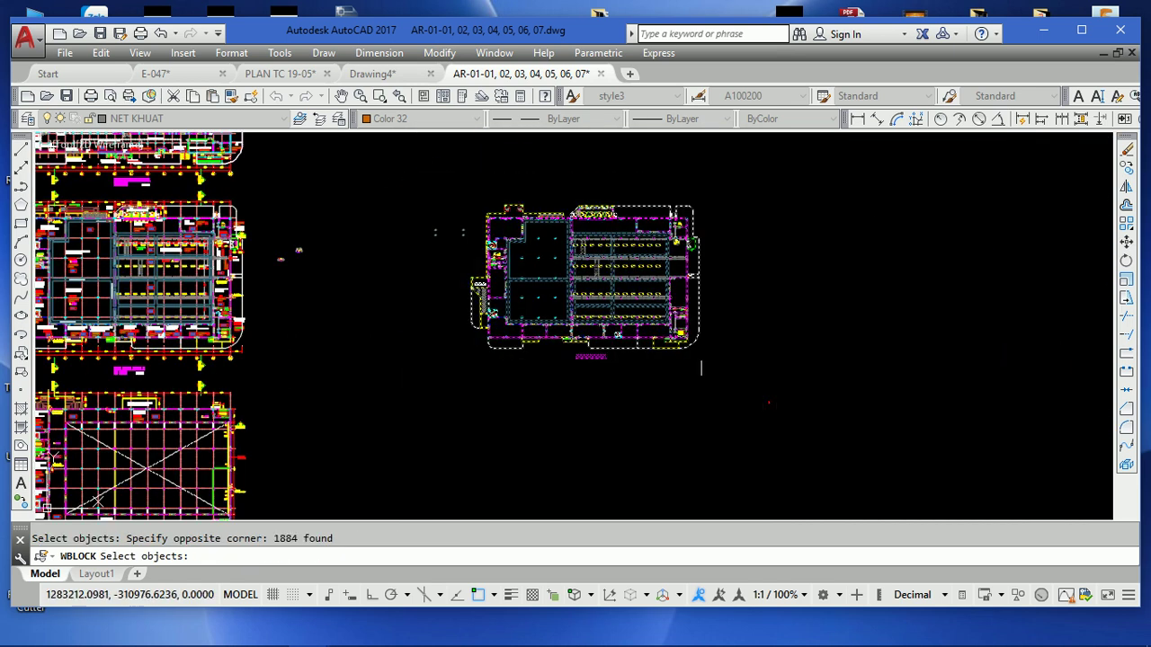
pyautogui.click(415, 185)
pyautogui.click(752, 401)
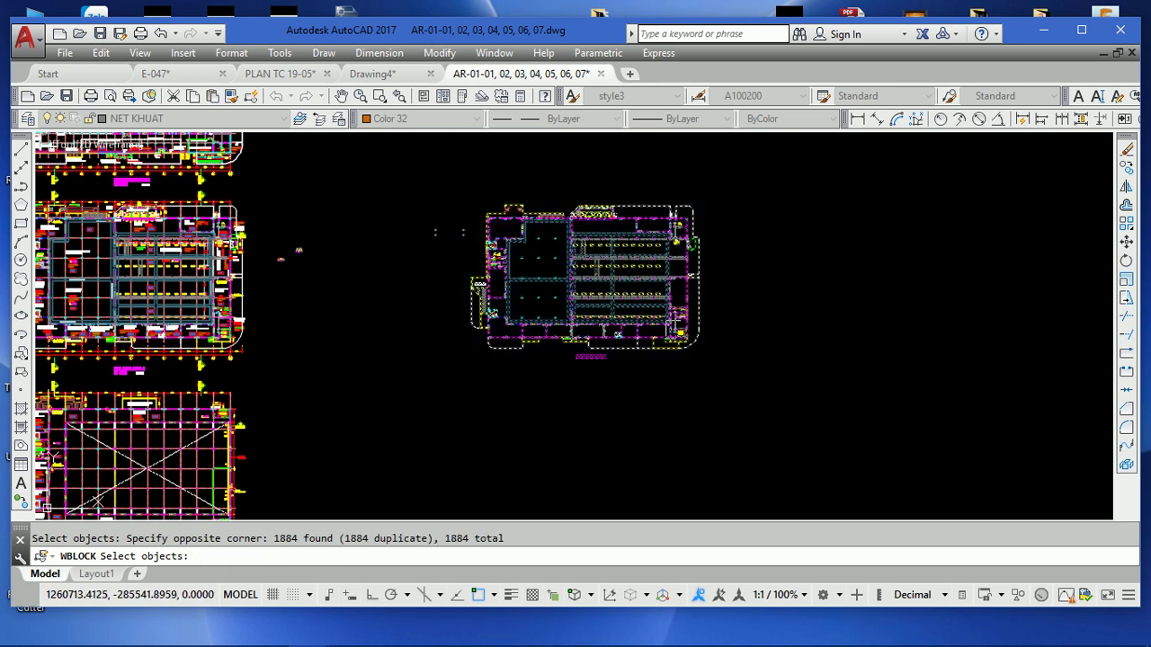
pyautogui.moveTo(382, 308); pyautogui.dragTo(553, 333, button='middle')
pyautogui.scroll(2, 782, 244)
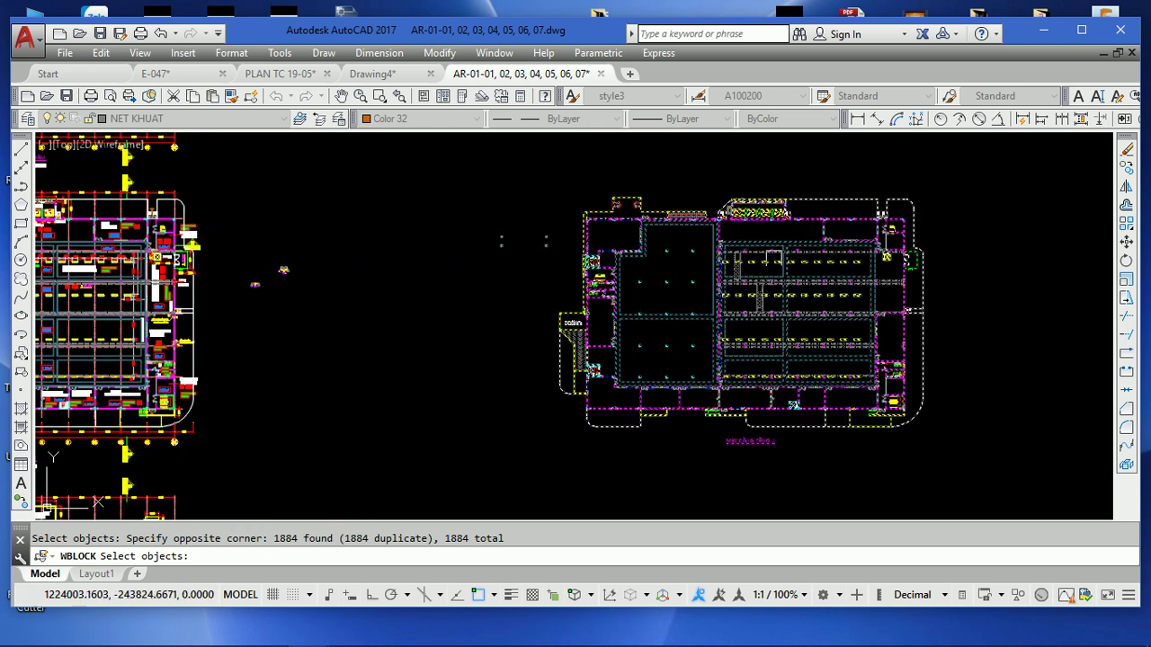
pyautogui.moveTo(783, 272); pyautogui.dragTo(683, 273, button='middle')
pyautogui.press('Return')
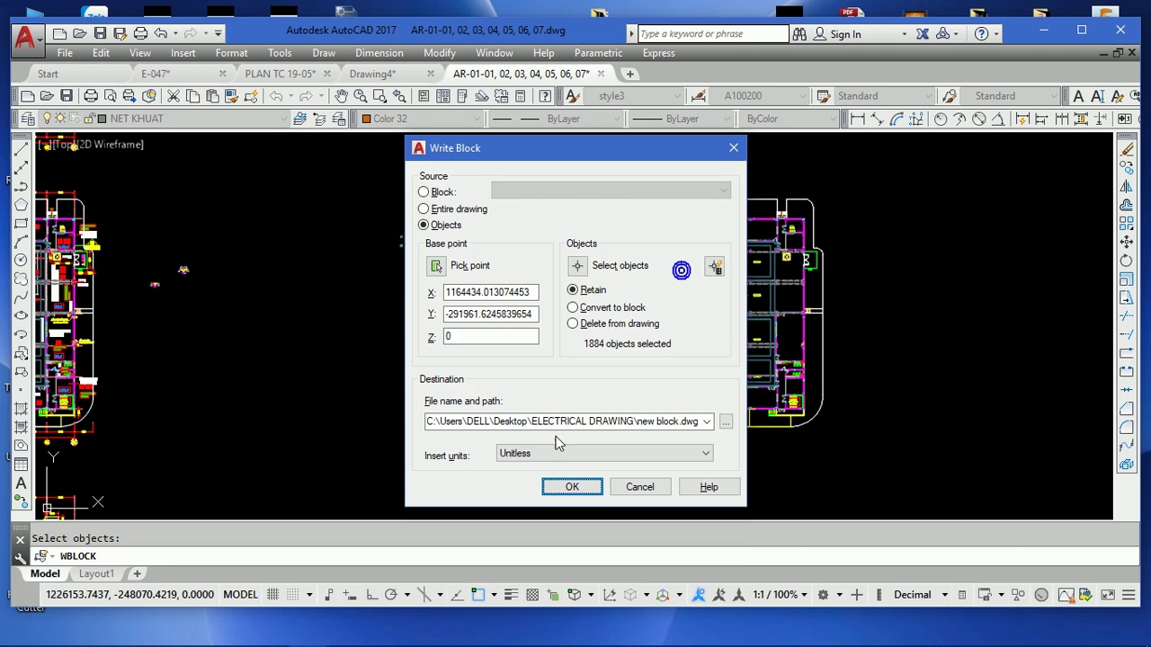
# - Write the objects to XREF 1F.dwg in Desktop\THUC HANH THAM CHIEU
pyautogui.click(726, 423)
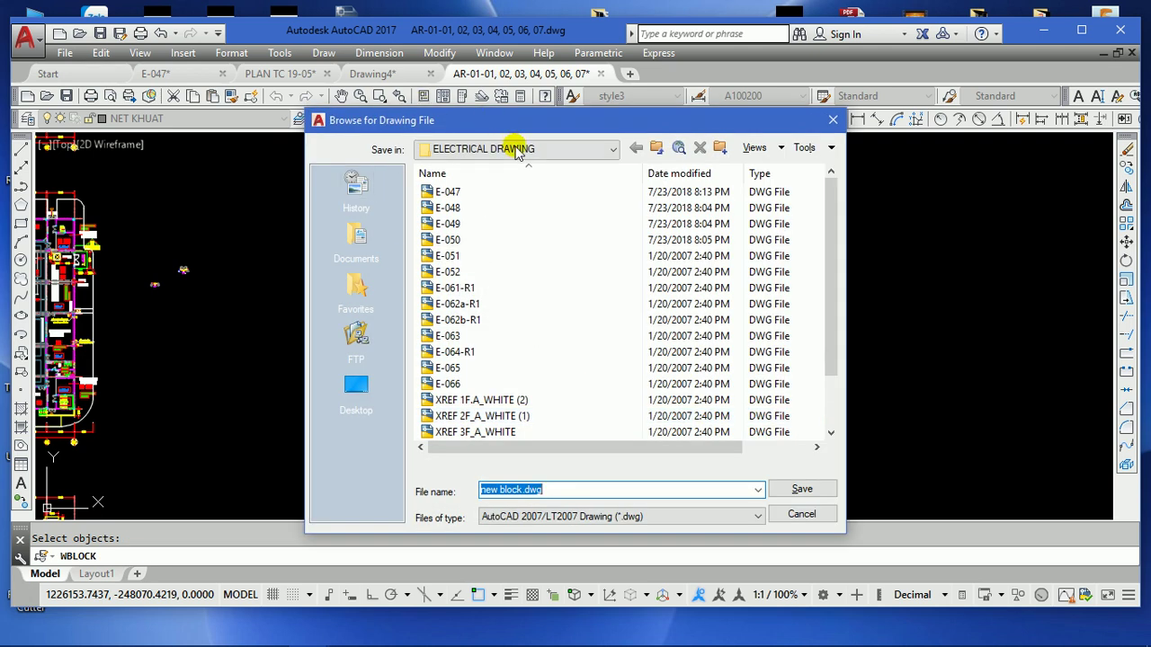
pyautogui.click(513, 149)
pyautogui.click(459, 167)
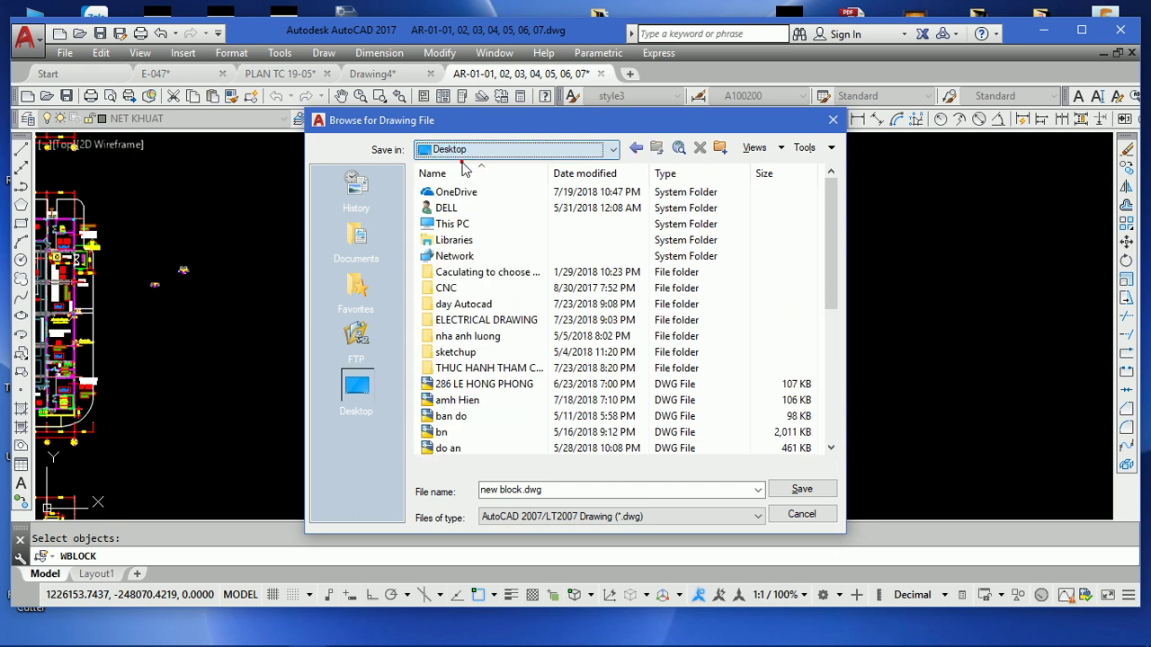
pyautogui.doubleClick(458, 368)
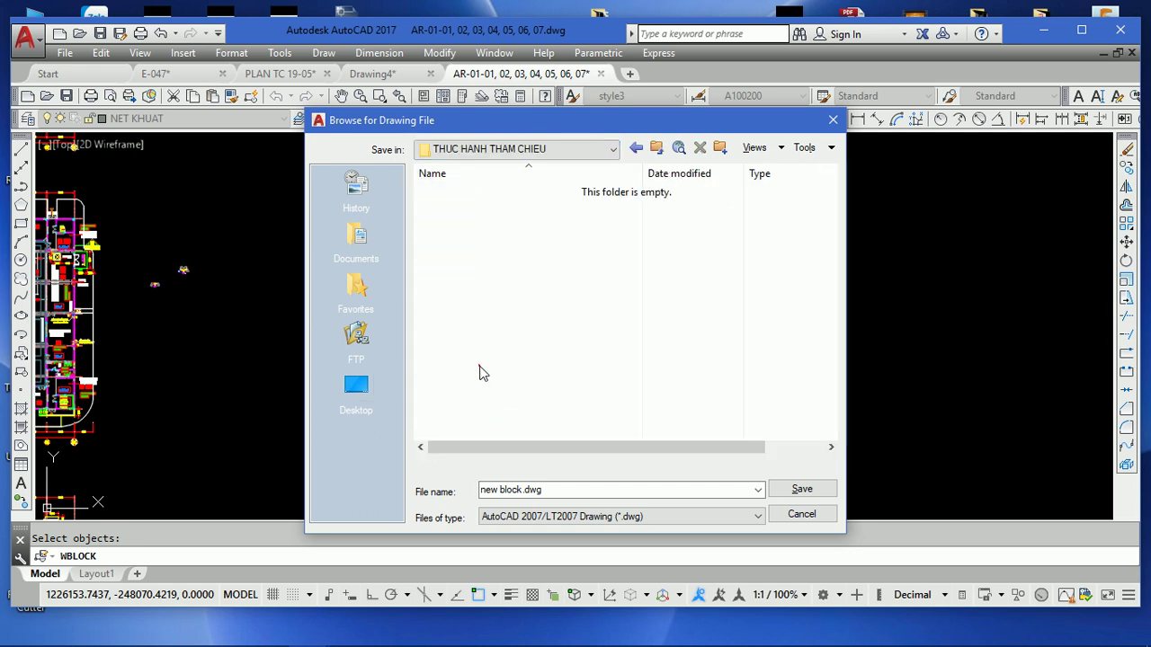
pyautogui.click(549, 489)
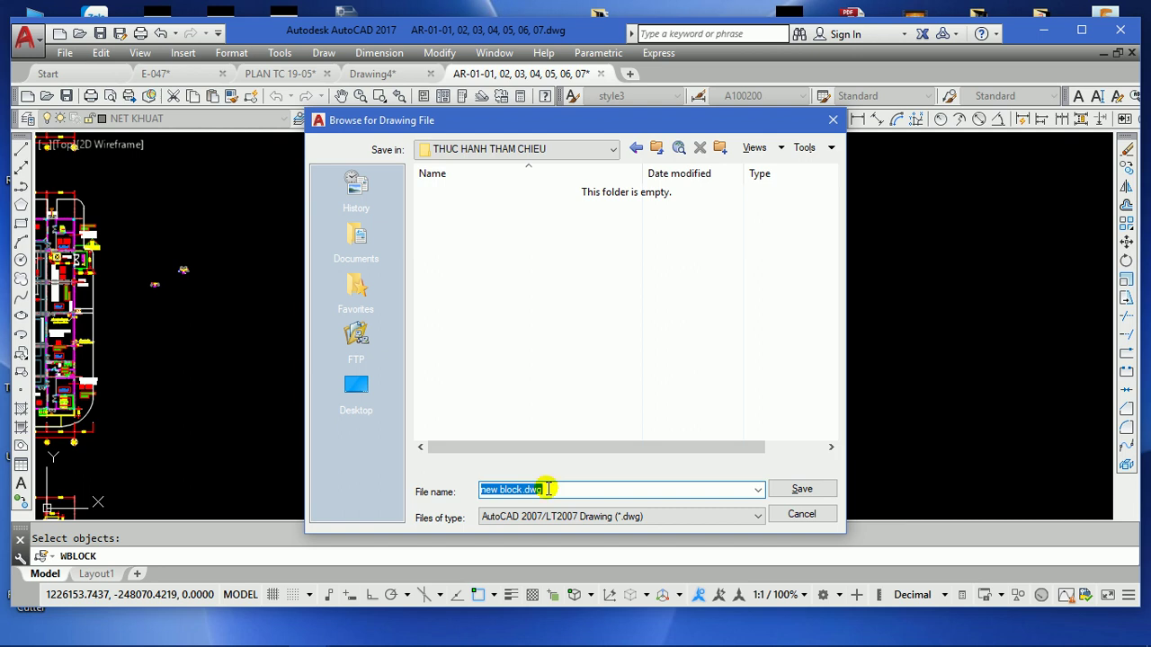
pyautogui.write('XREF 1F')
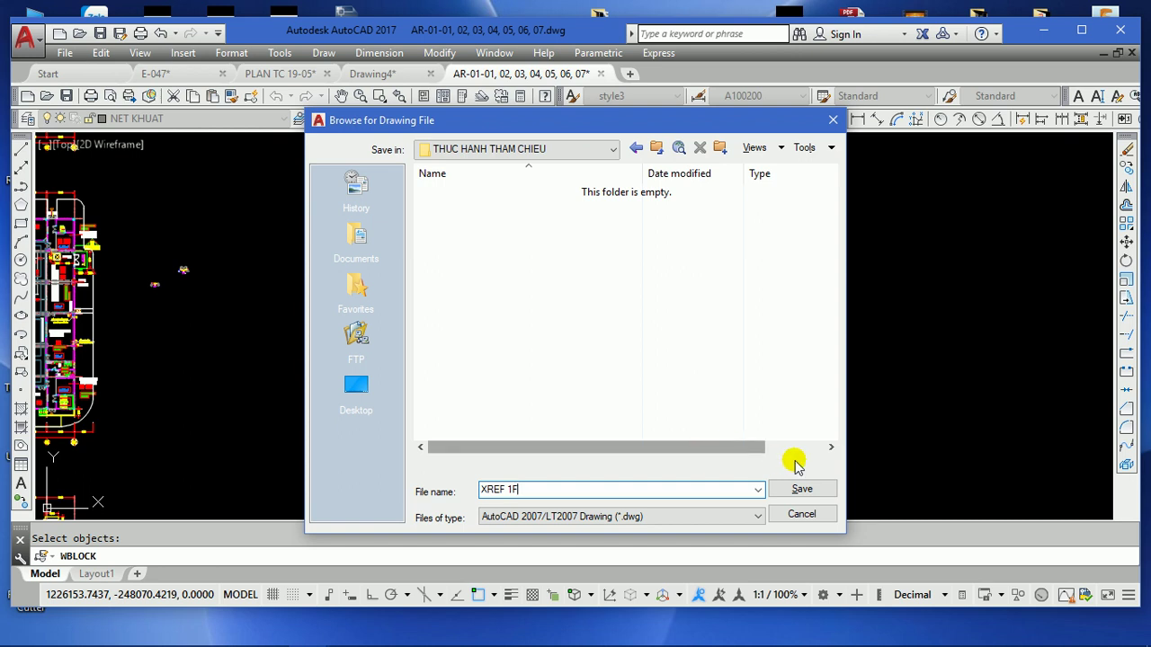
pyautogui.click(802, 490)
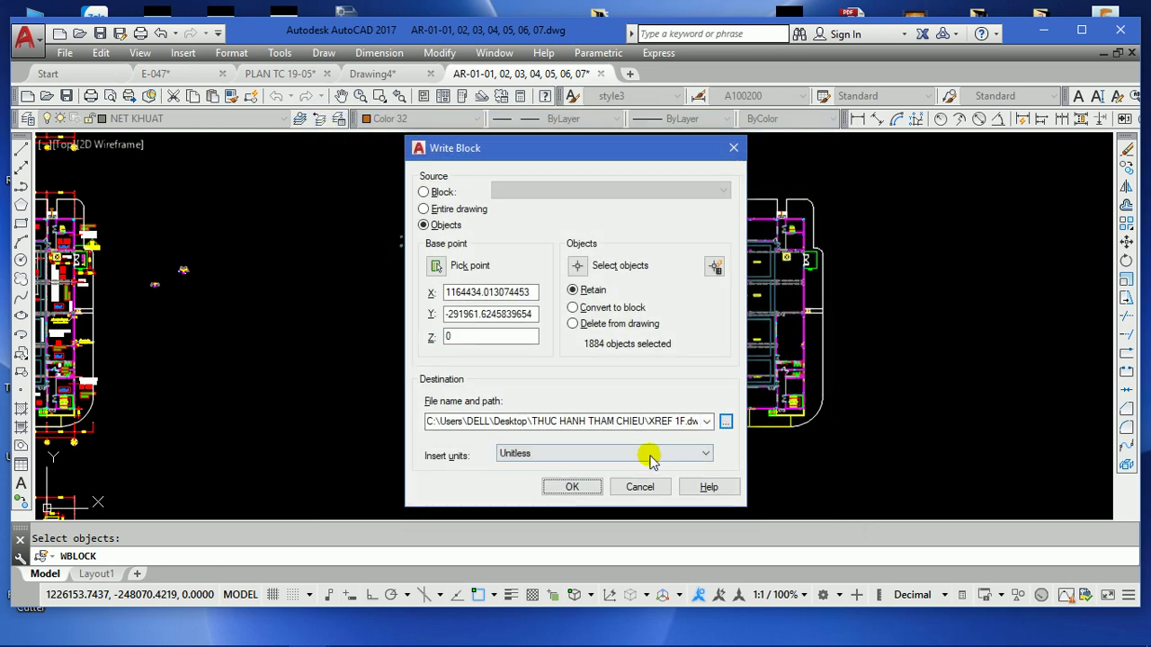
pyautogui.click(585, 484)
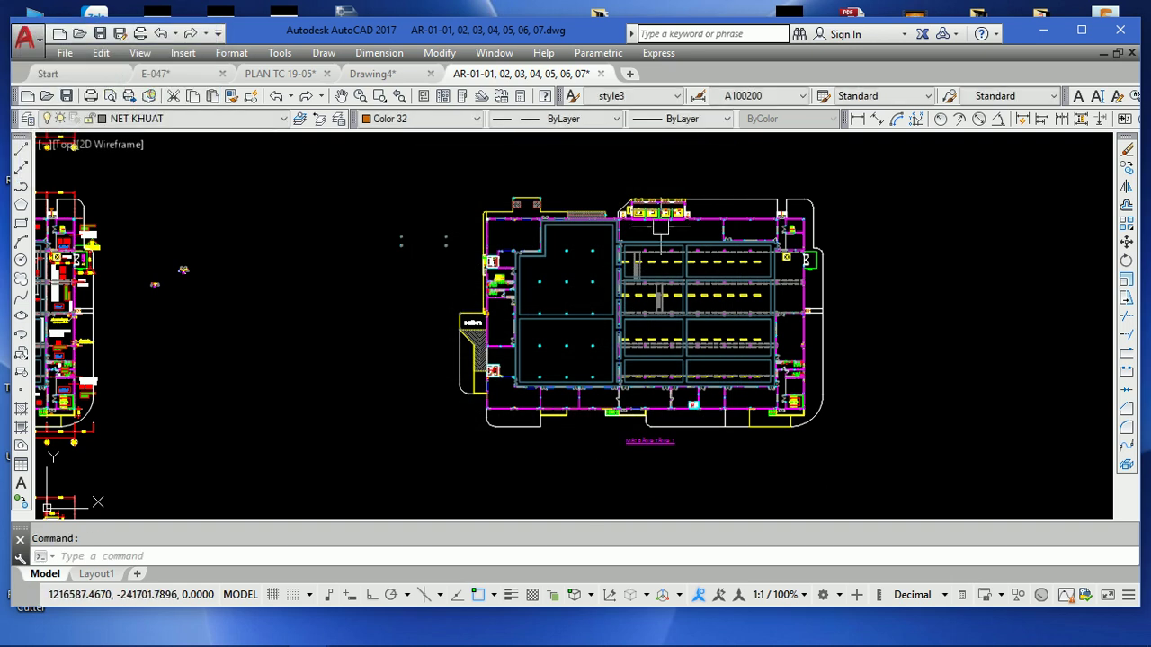
pyautogui.middleClick(584, 485)
pyautogui.middleClick(584, 486)
pyautogui.scroll(3, 473, 369)
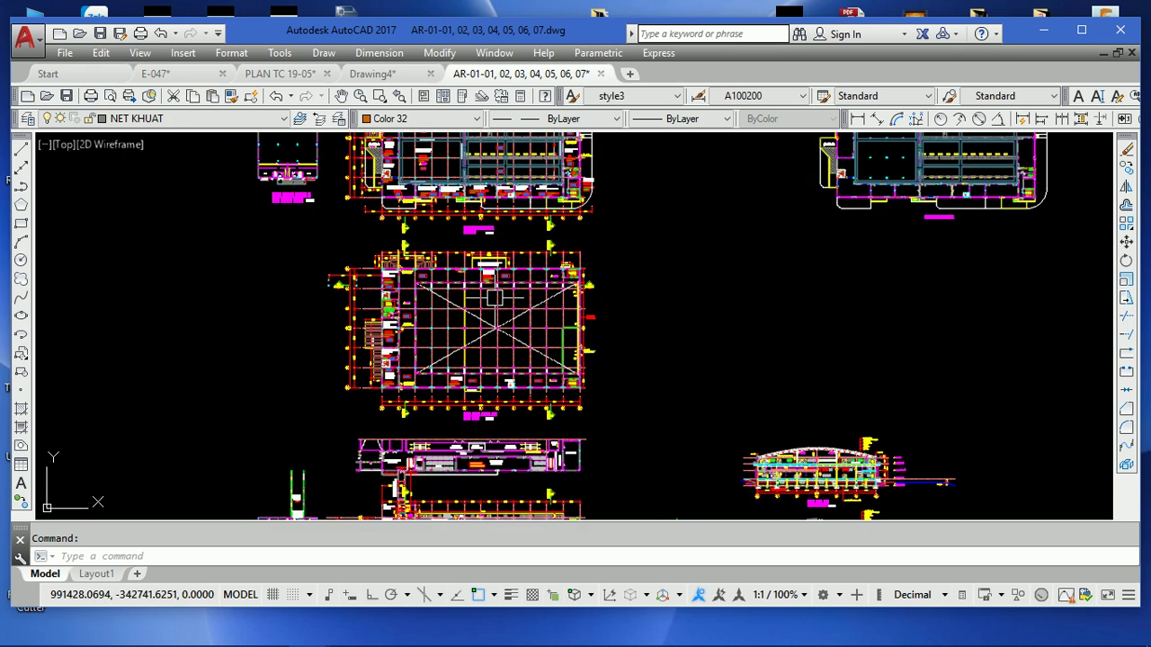
pyautogui.scroll(2, 473, 371)
pyautogui.scroll(2, 429, 388)
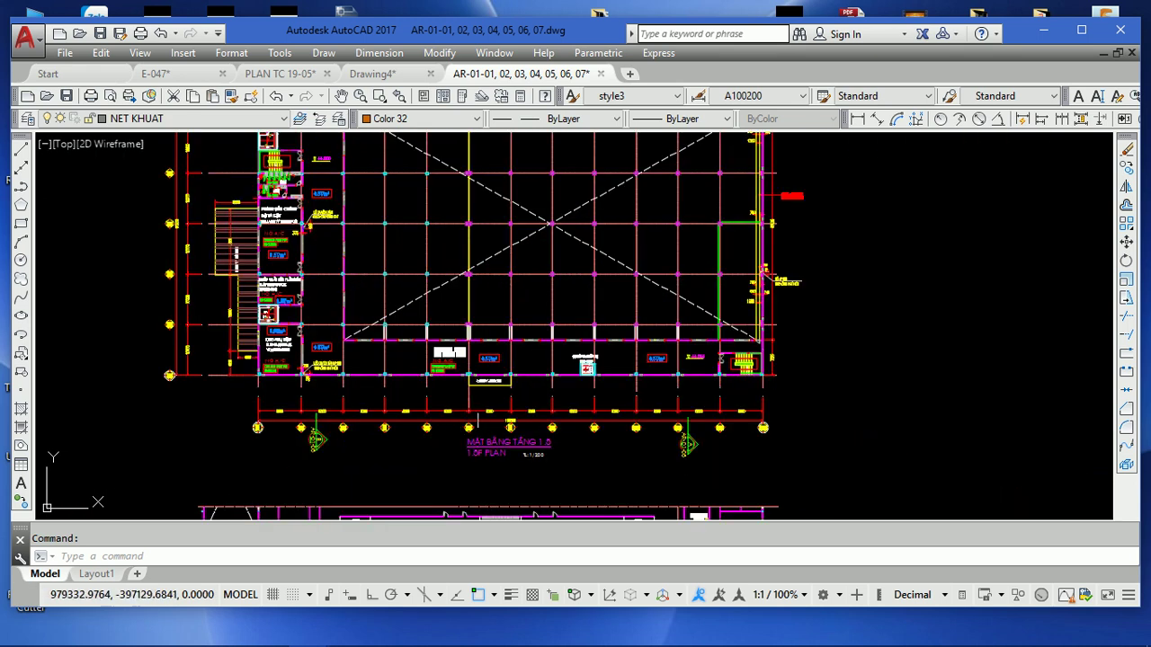
pyautogui.moveTo(516, 350); pyautogui.dragTo(516, 135, button='middle')
pyautogui.scroll(3, 522, 504)
# - Start COPY (CO) and pick 2F plan objects, adding 28 grid-axis objects with a crossing window
pyautogui.moveTo(522, 503)
pyautogui.mouseDown(button='middle')
pyautogui.moveTo(526, 476)
pyautogui.moveTo(459, 375)
pyautogui.moveTo(531, 400)
pyautogui.mouseUp(button='middle')
pyautogui.write('co')
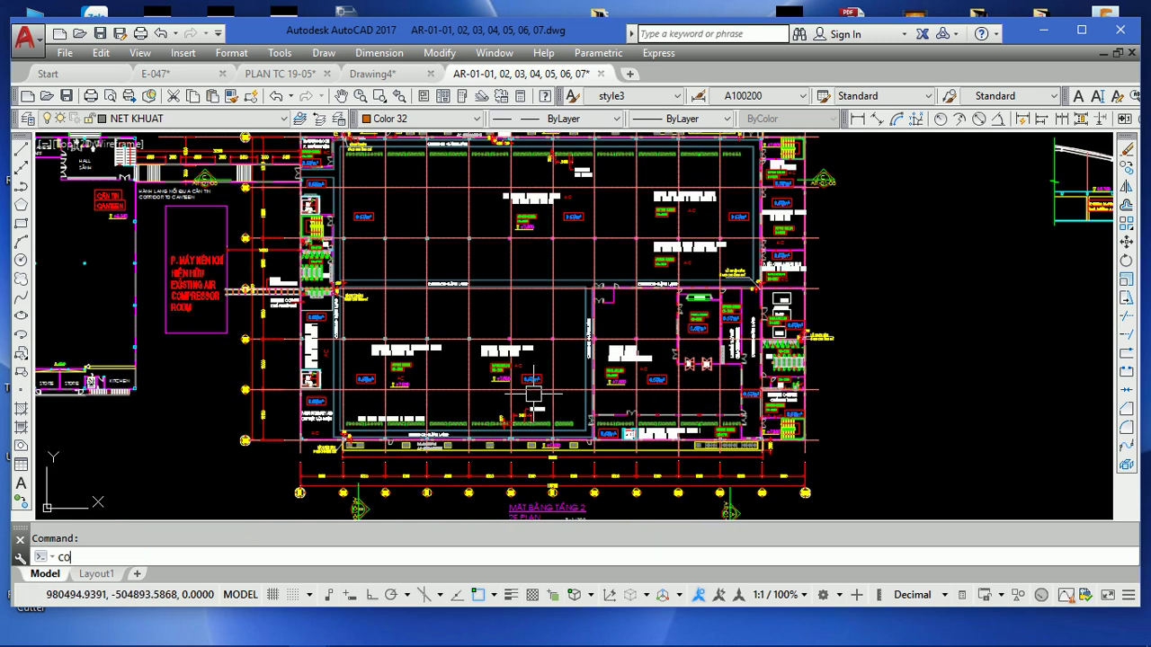
pyautogui.press('Return')
pyautogui.scroll(3, 483, 415)
pyautogui.click(475, 480)
pyautogui.scroll(1, 479, 475)
pyautogui.scroll(1, 478, 474)
pyautogui.click(476, 474)
pyautogui.scroll(-5, 517, 358)
pyautogui.scroll(5, 517, 358)
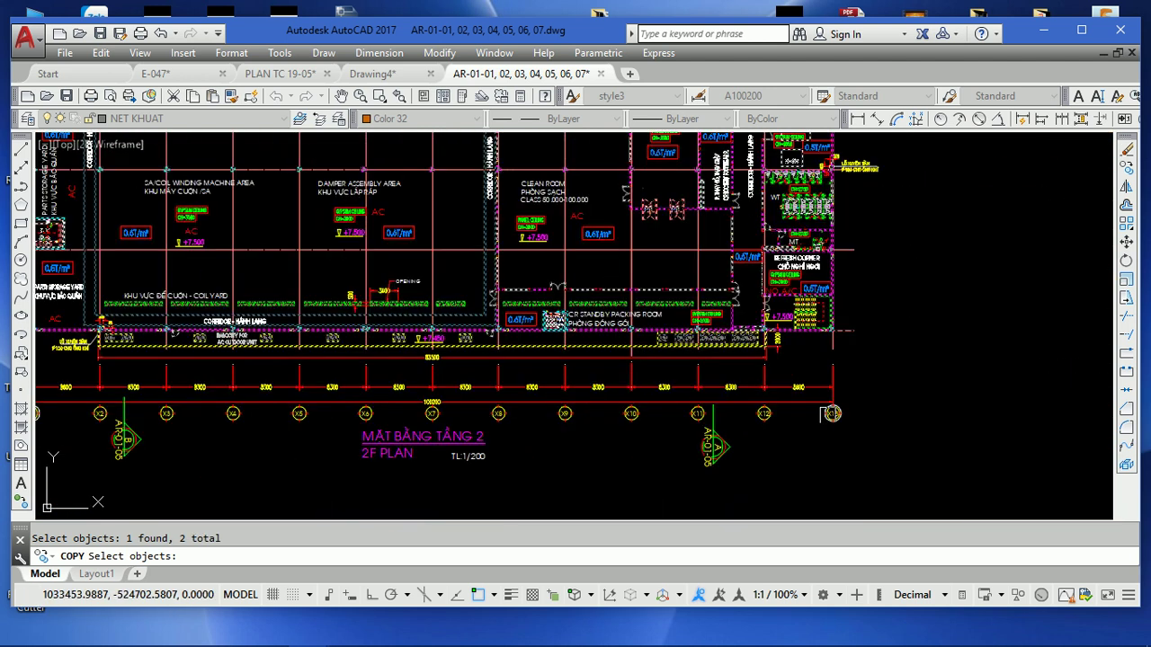
pyautogui.moveTo(199, 396); pyautogui.dragTo(417, 378, button='middle')
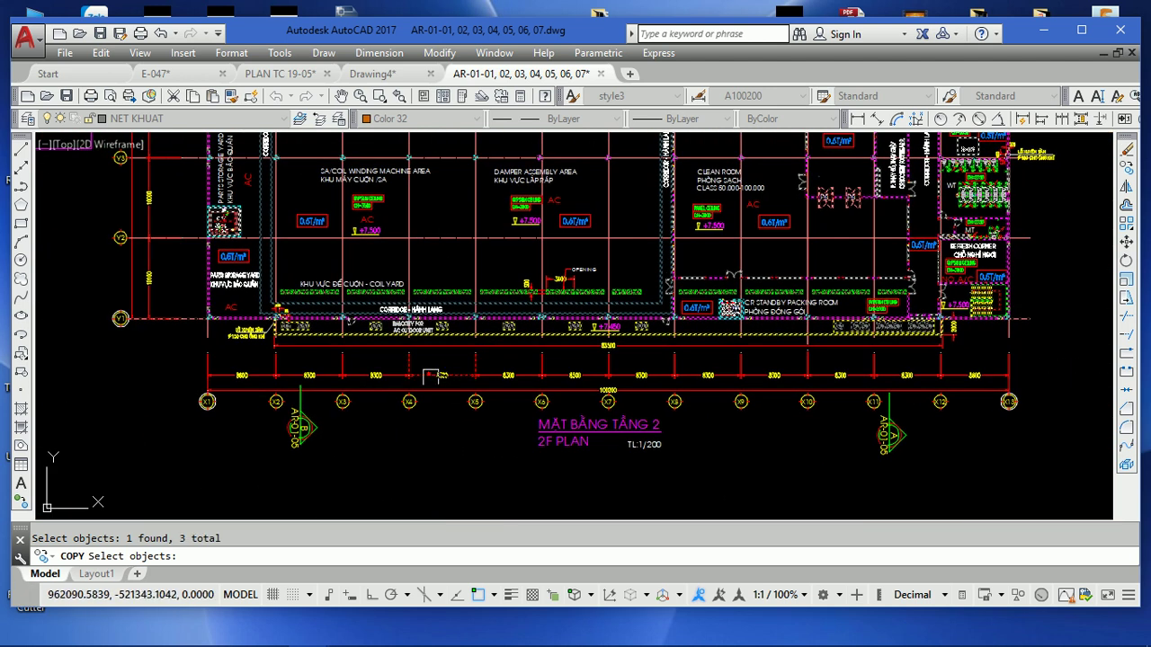
pyautogui.click(1046, 401)
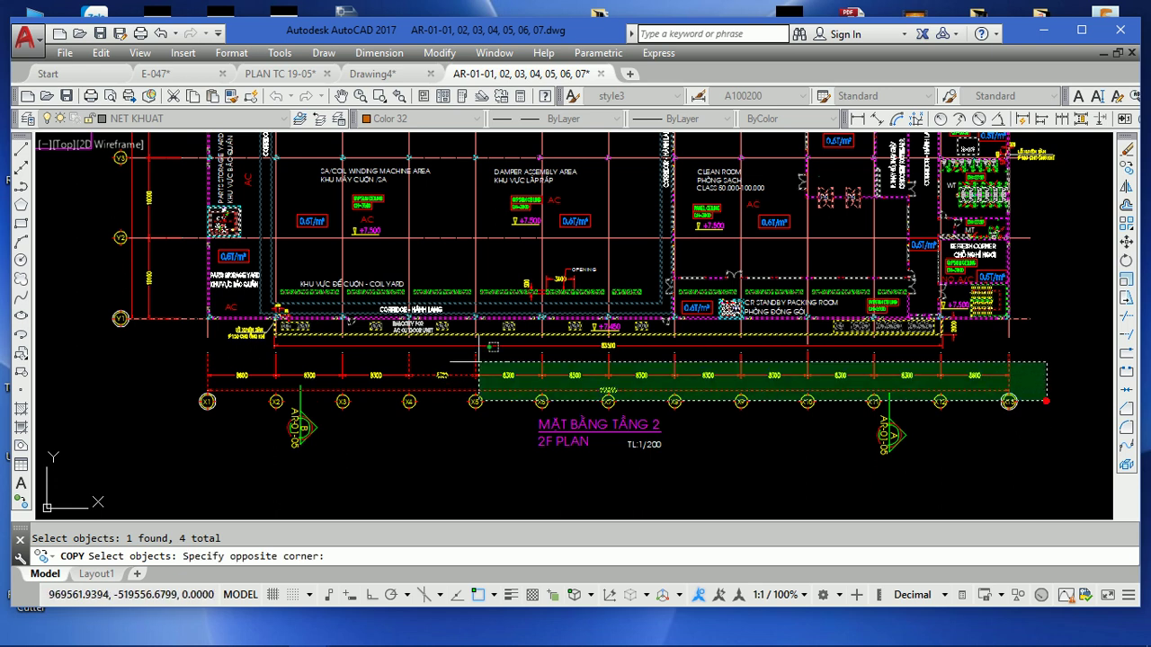
pyautogui.click(164, 336)
# - Add 10 more objects by crossing window plus single picks, finishing the 46-object selection
pyautogui.scroll(-5, 194, 367)
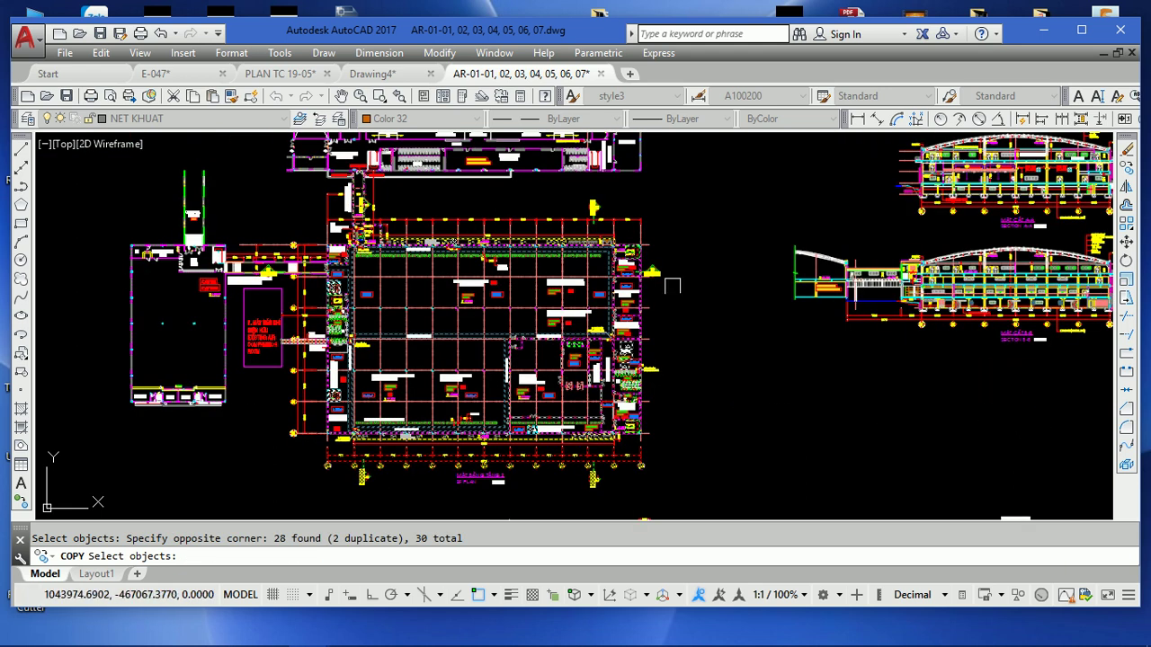
pyautogui.scroll(4, 303, 320)
pyautogui.click(338, 475)
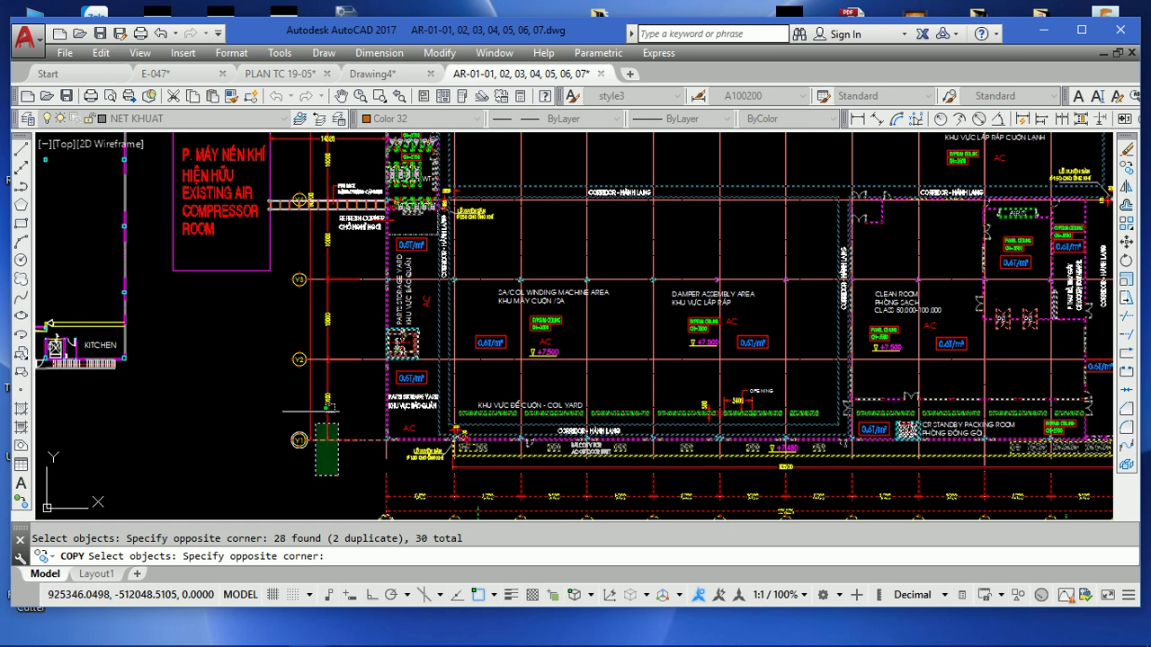
pyautogui.click(298, 260)
pyautogui.scroll(4, 293, 349)
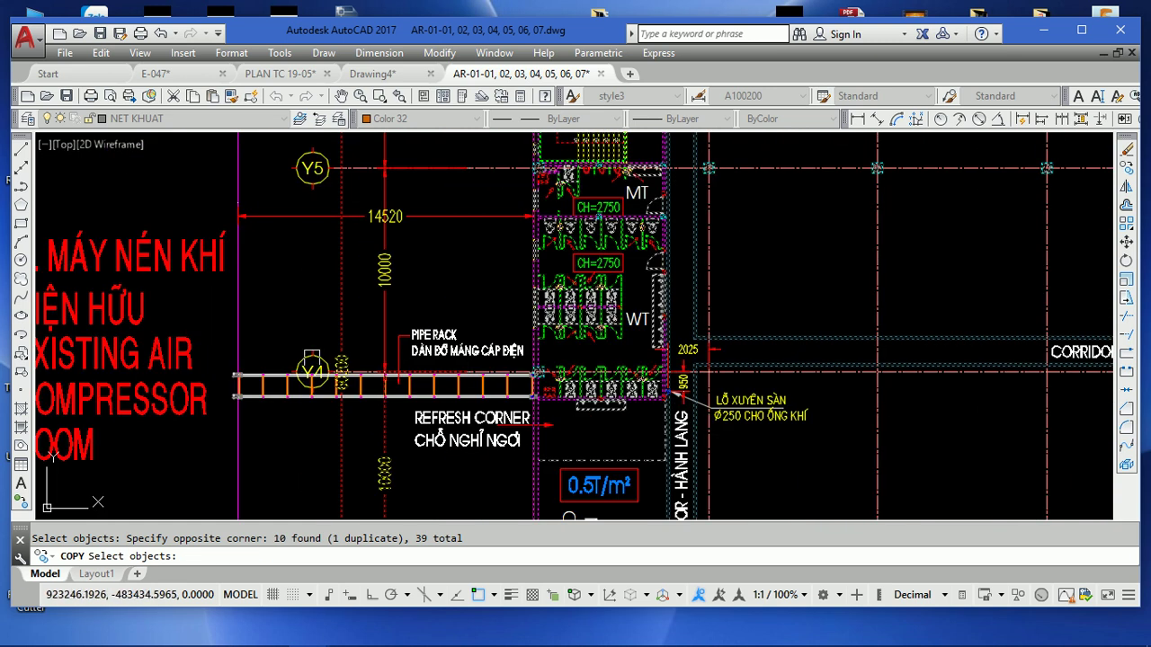
pyautogui.click(311, 357)
pyautogui.moveTo(323, 205); pyautogui.dragTo(344, 363, button='middle')
pyautogui.scroll(-2, 332, 276)
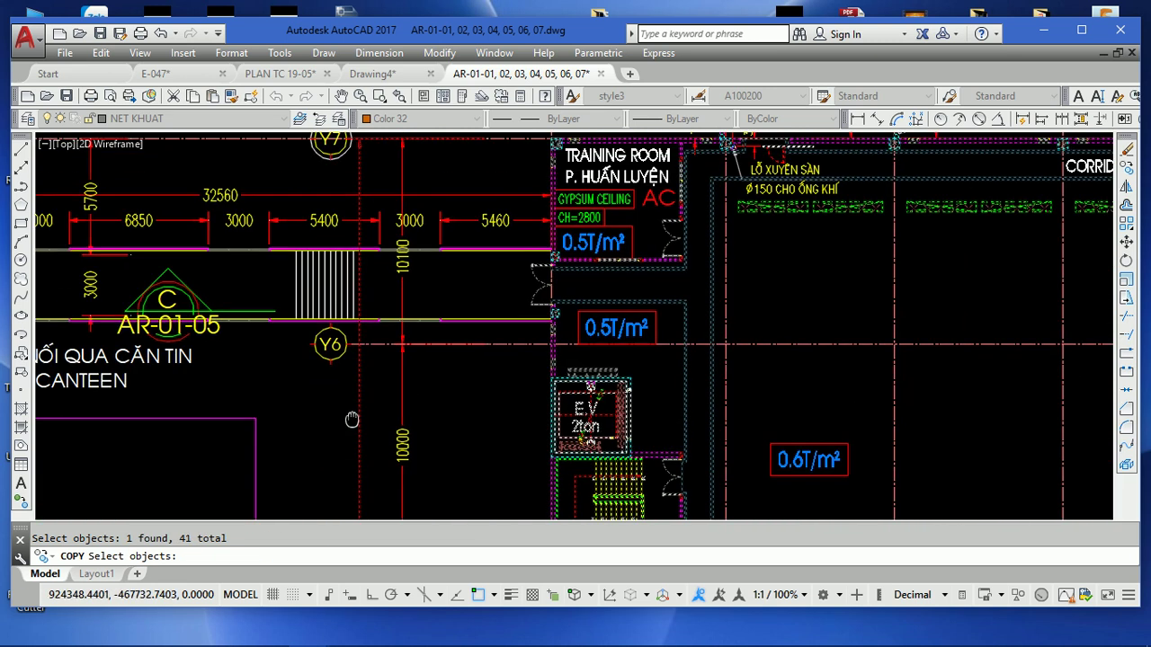
pyautogui.click(325, 343)
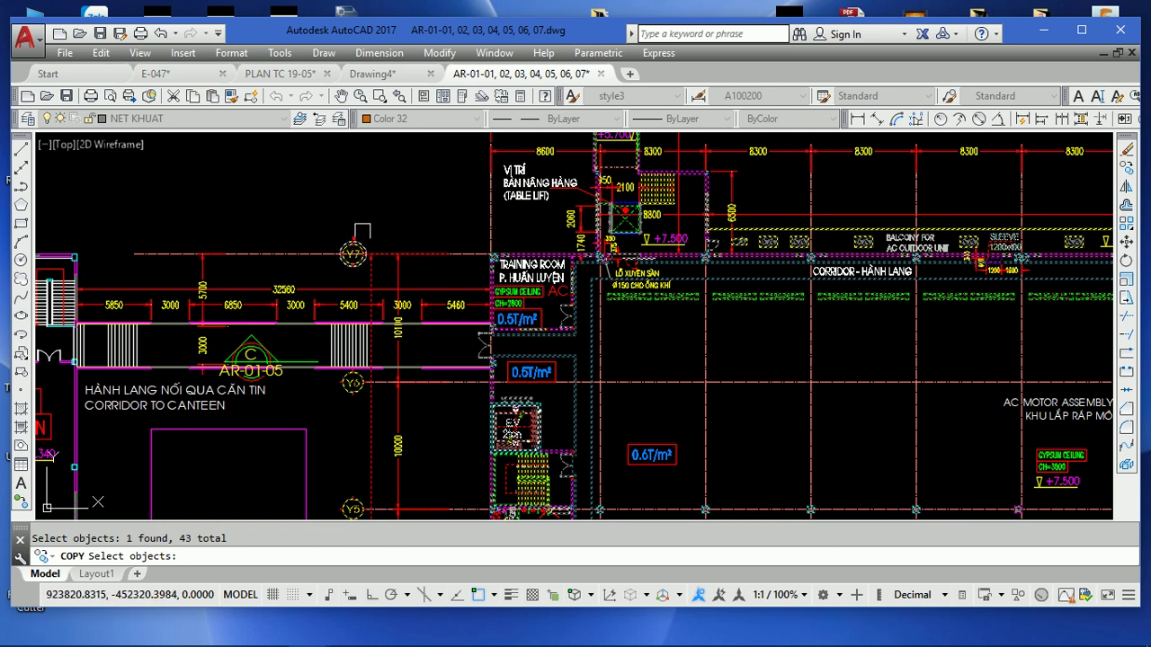
pyautogui.scroll(-3, 379, 244)
pyautogui.click(379, 244)
pyautogui.scroll(3, 379, 245)
pyautogui.scroll(2, 392, 253)
pyautogui.scroll(2, 392, 253)
pyautogui.scroll(-4, 405, 256)
pyautogui.click(441, 235)
pyautogui.scroll(2, 440, 235)
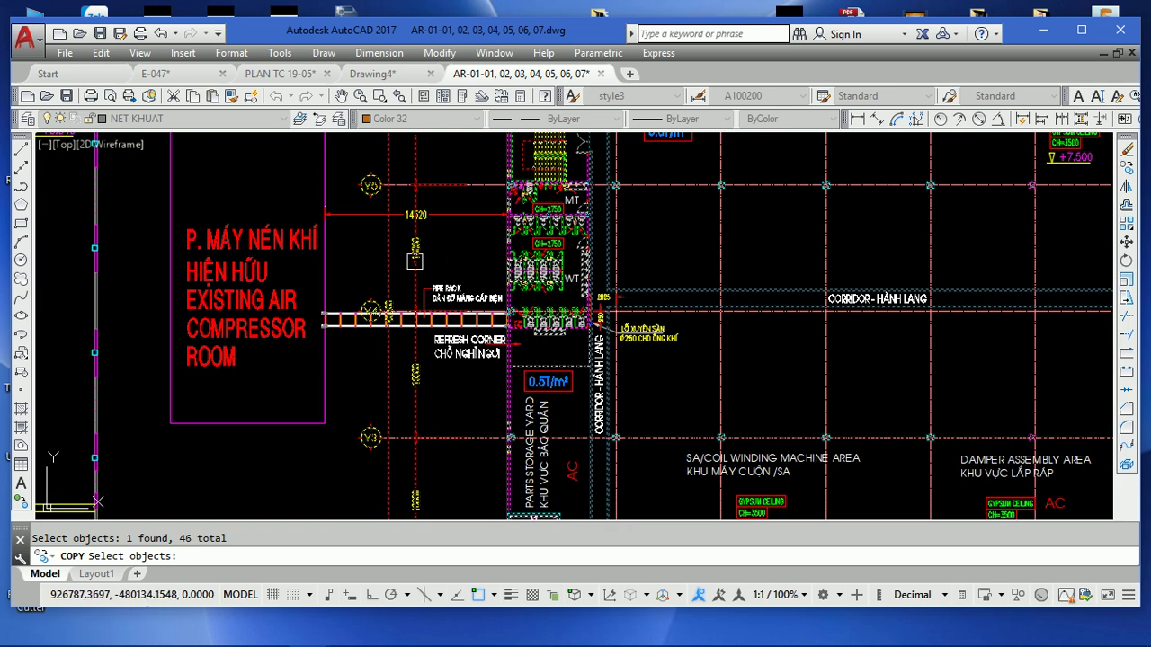
pyautogui.scroll(-2, 412, 428)
pyautogui.scroll(-2, 372, 374)
pyautogui.scroll(-2, 333, 405)
pyautogui.scroll(-2, 397, 448)
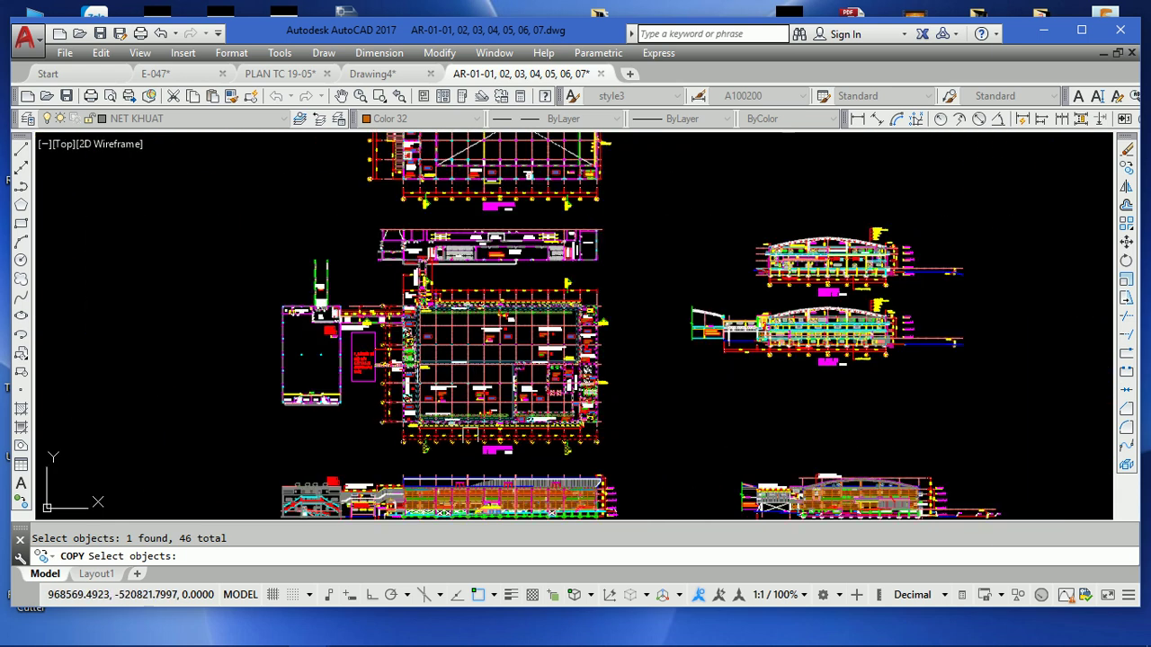
pyautogui.press('Return')
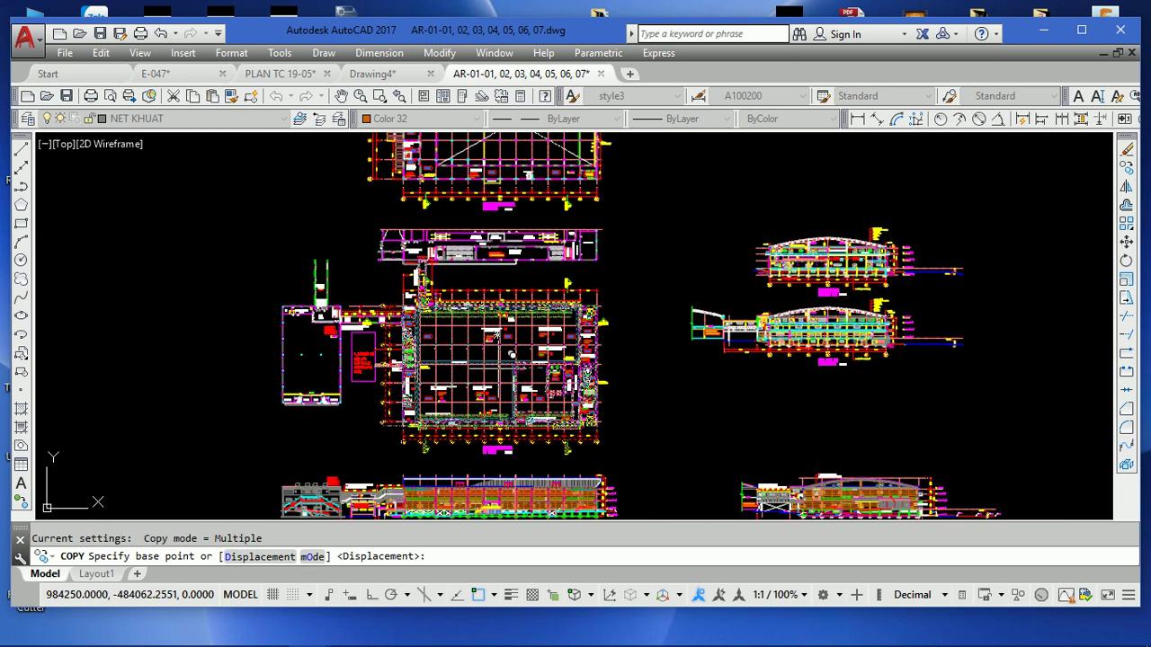
# - Copy the 46 gathered objects from a base point into the empty area left of the plans
pyautogui.click(511, 354)
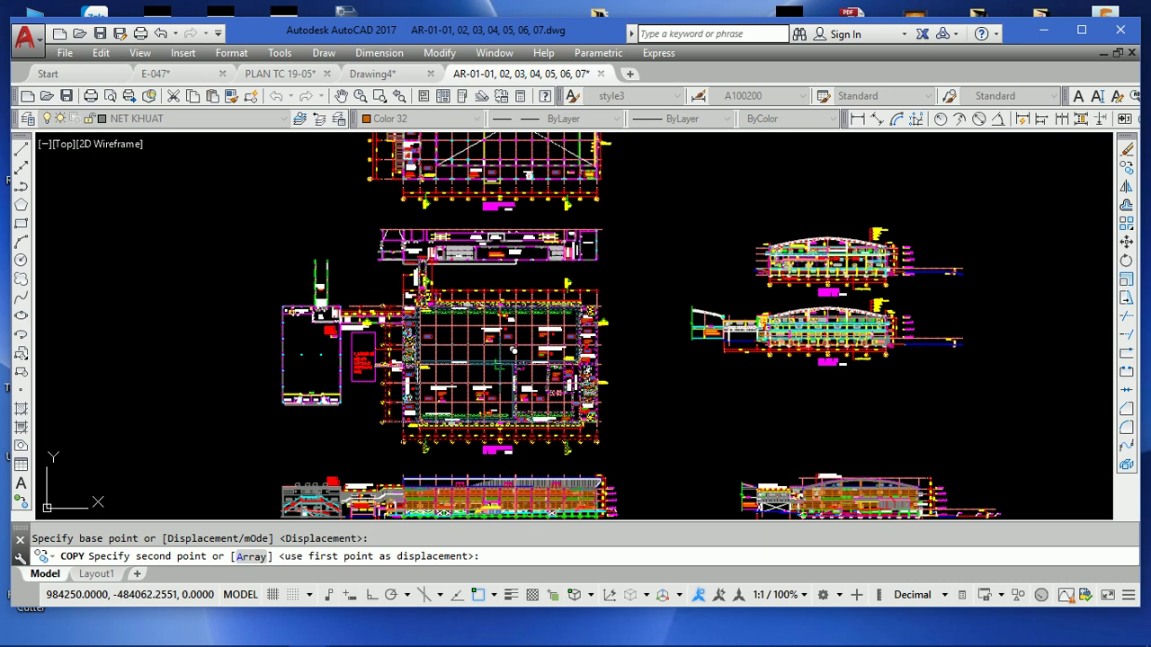
pyautogui.moveTo(514, 350); pyautogui.dragTo(967, 353, button='middle')
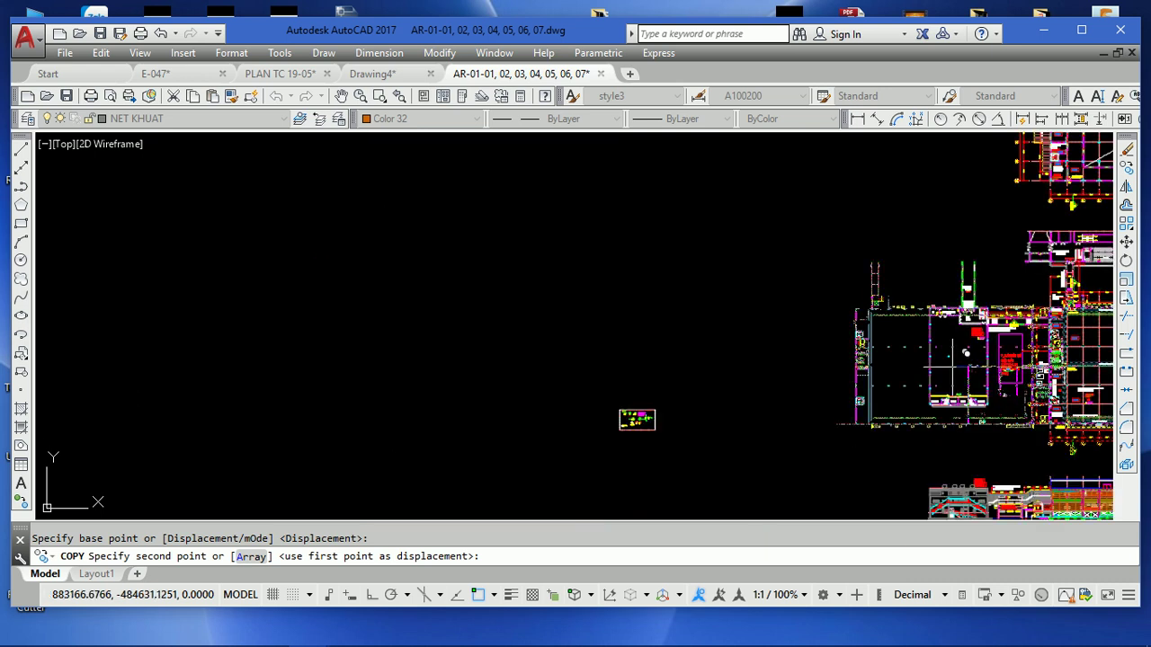
pyautogui.click(293, 348)
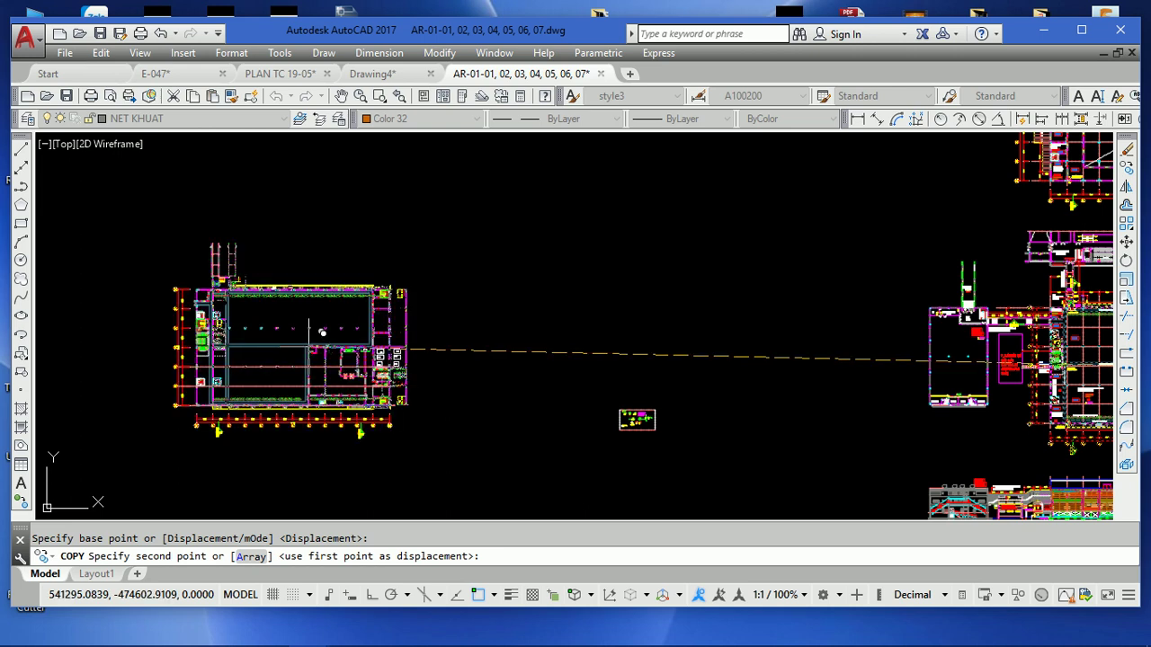
pyautogui.click(321, 332)
pyautogui.press('Escape')
pyautogui.moveTo(218, 399); pyautogui.dragTo(256, 398, button='middle')
pyautogui.scroll(3, 256, 398)
pyautogui.scroll(3, 248, 368)
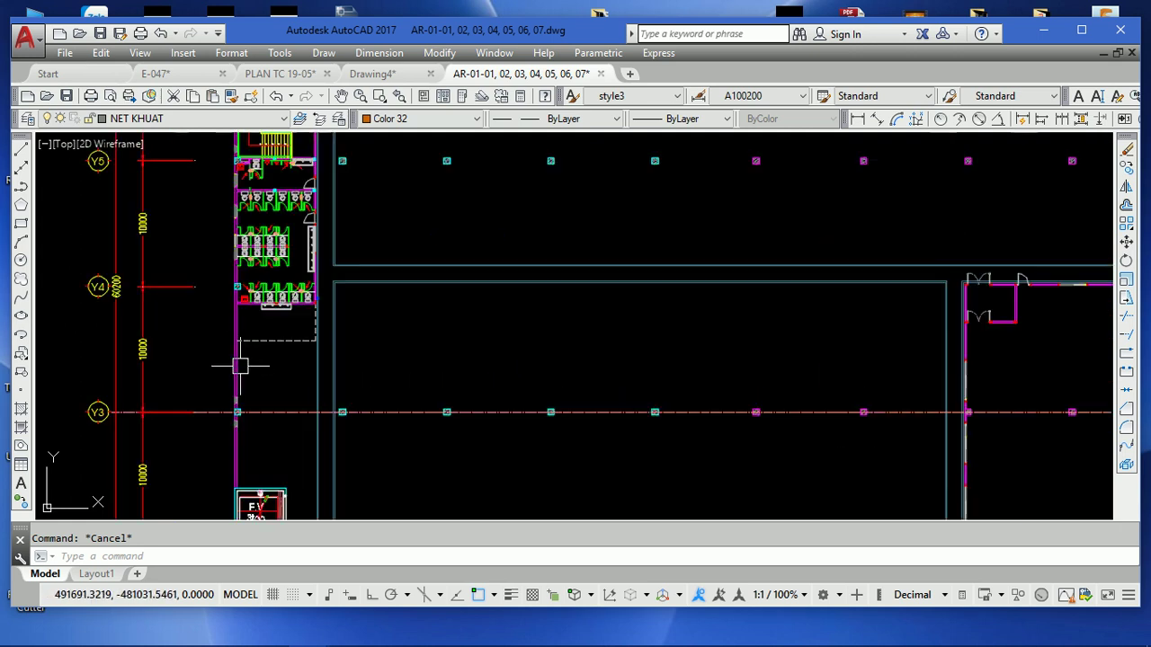
# - Explode the floor plan block with X
pyautogui.click(234, 364)
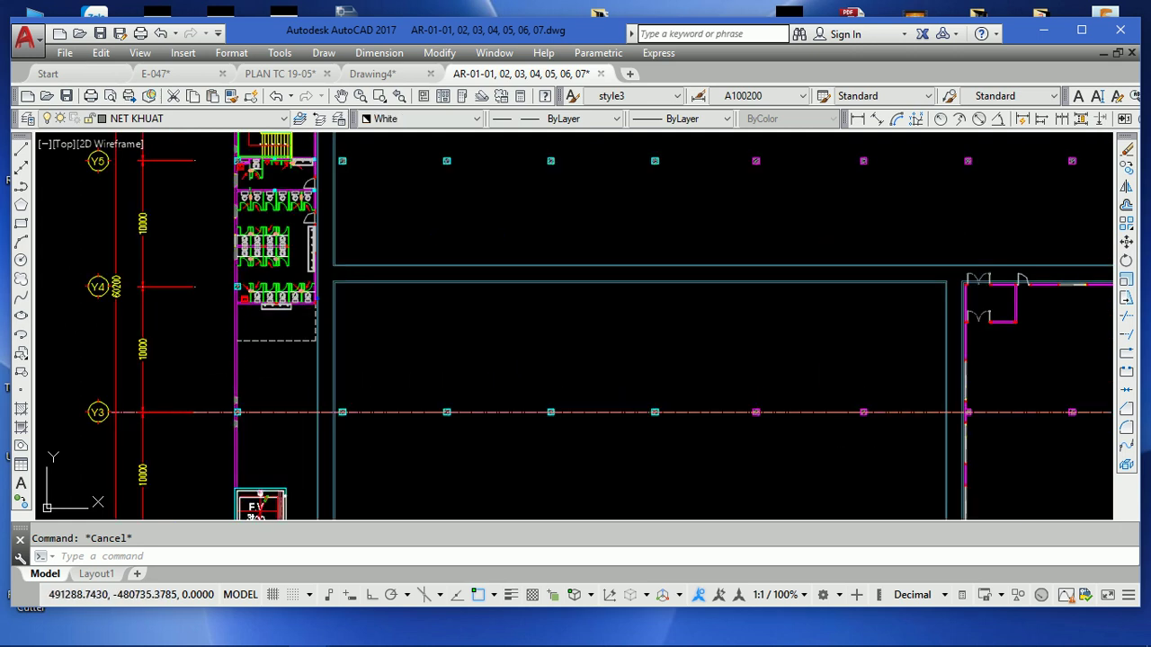
pyautogui.hotkey('ctrl', 'a')
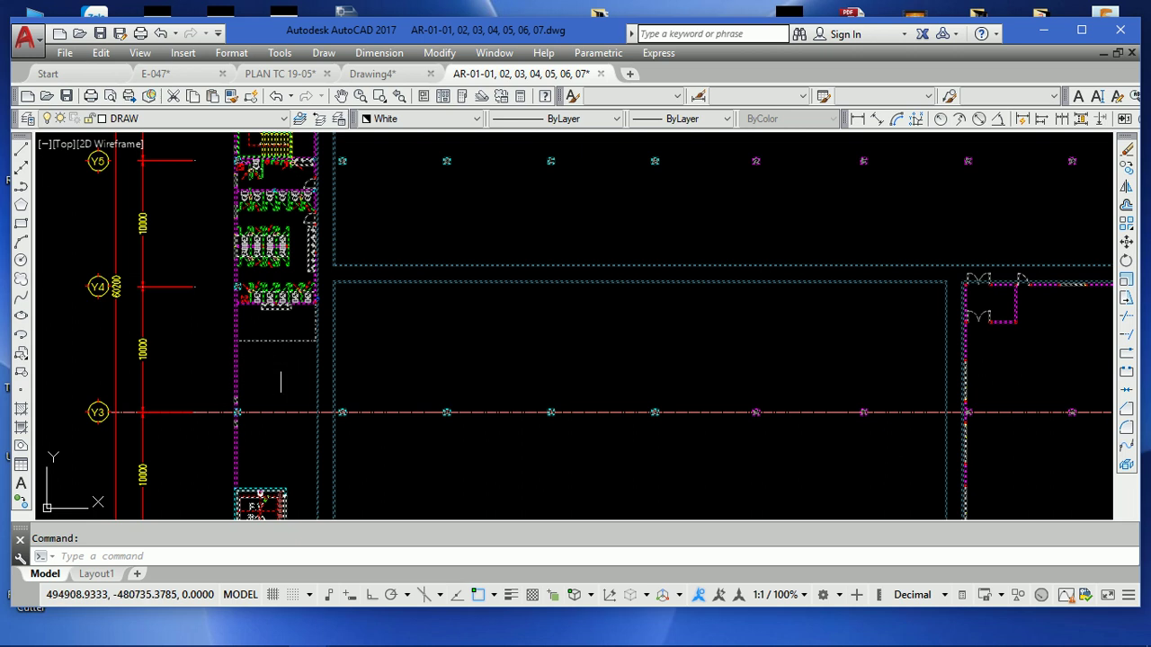
pyautogui.write('x')
pyautogui.press('Return')
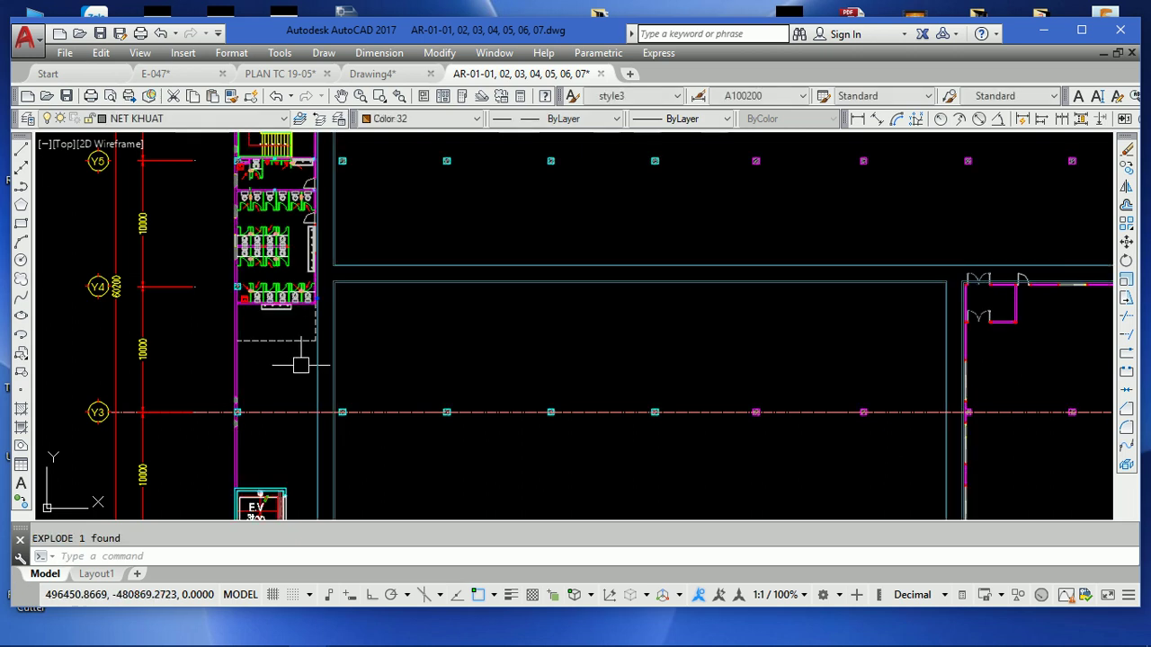
pyautogui.scroll(-5, 321, 331)
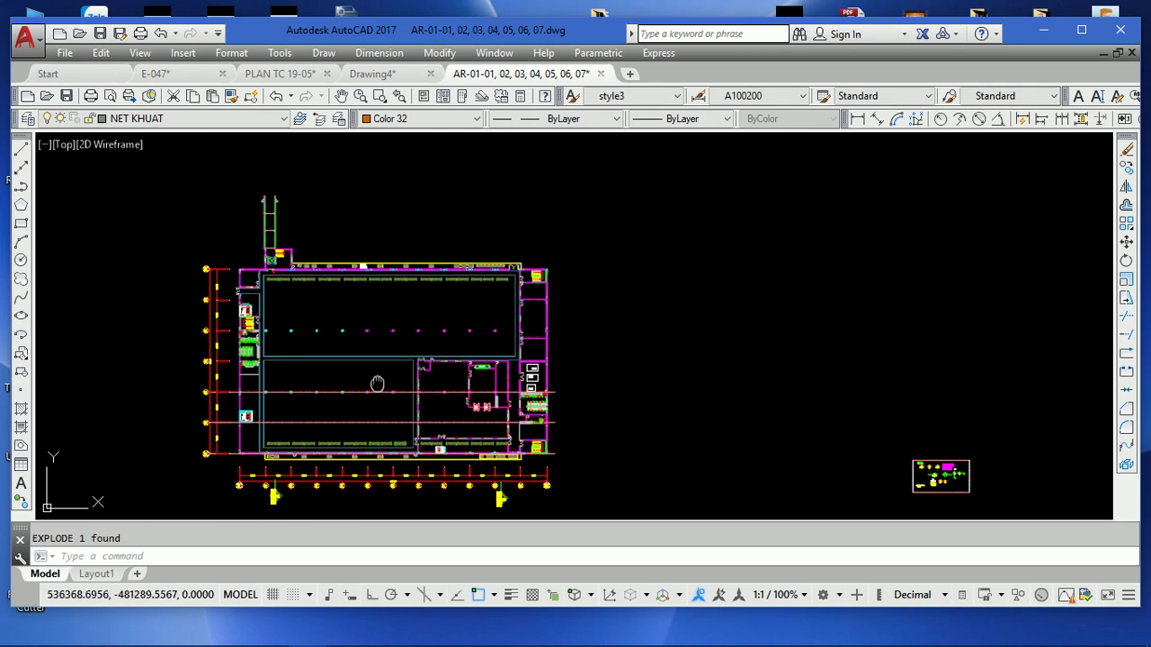
pyautogui.scroll(3, 385, 378)
# - Delete the two symbols below the plan's left and right sides
pyautogui.click(528, 403)
pyautogui.click(173, 402)
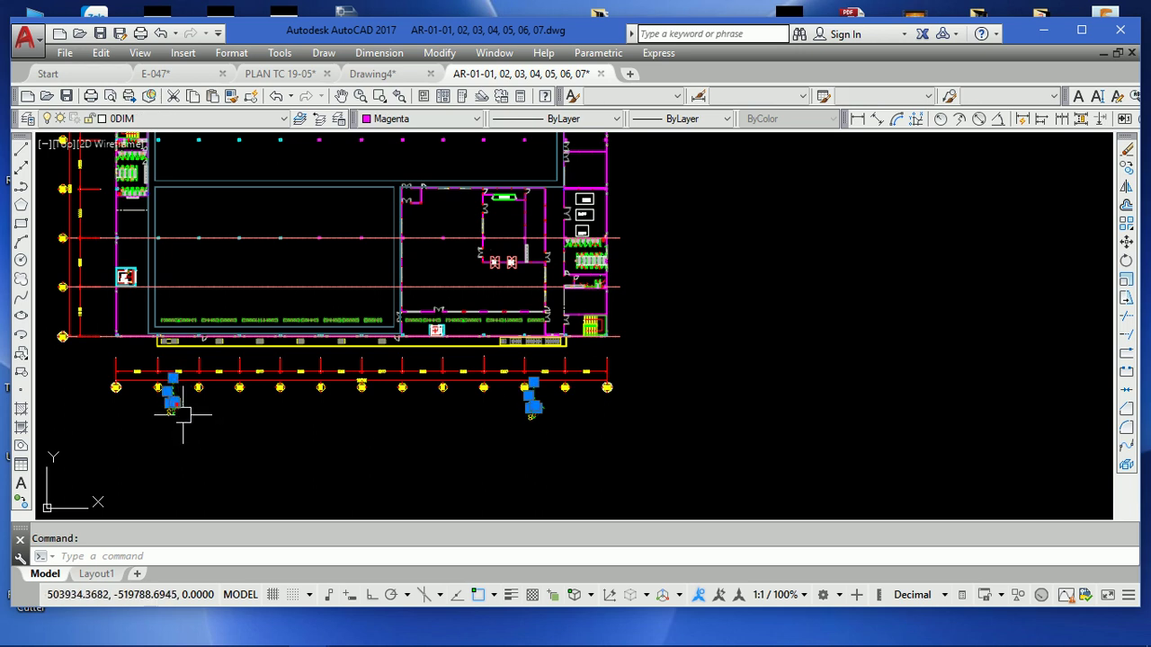
pyautogui.press('Delete')
pyautogui.scroll(-2, 232, 392)
pyautogui.scroll(-1, 316, 287)
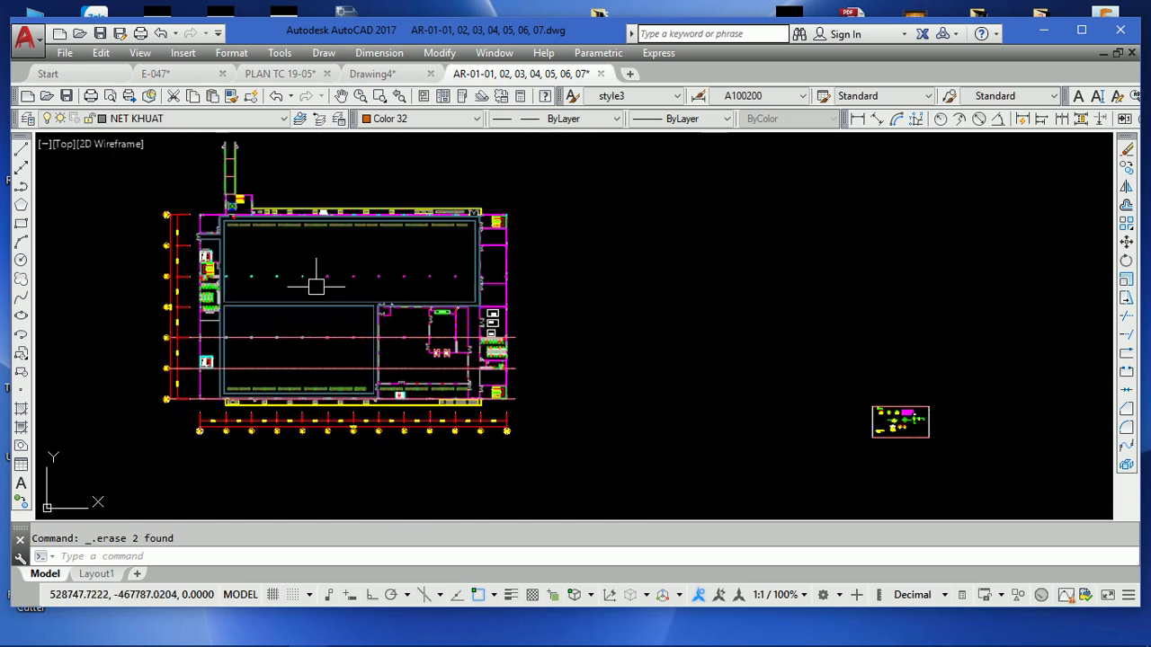
pyautogui.scroll(2, 302, 371)
# - Erase two horizontal grid lines with E
pyautogui.click(307, 368)
pyautogui.click(316, 319)
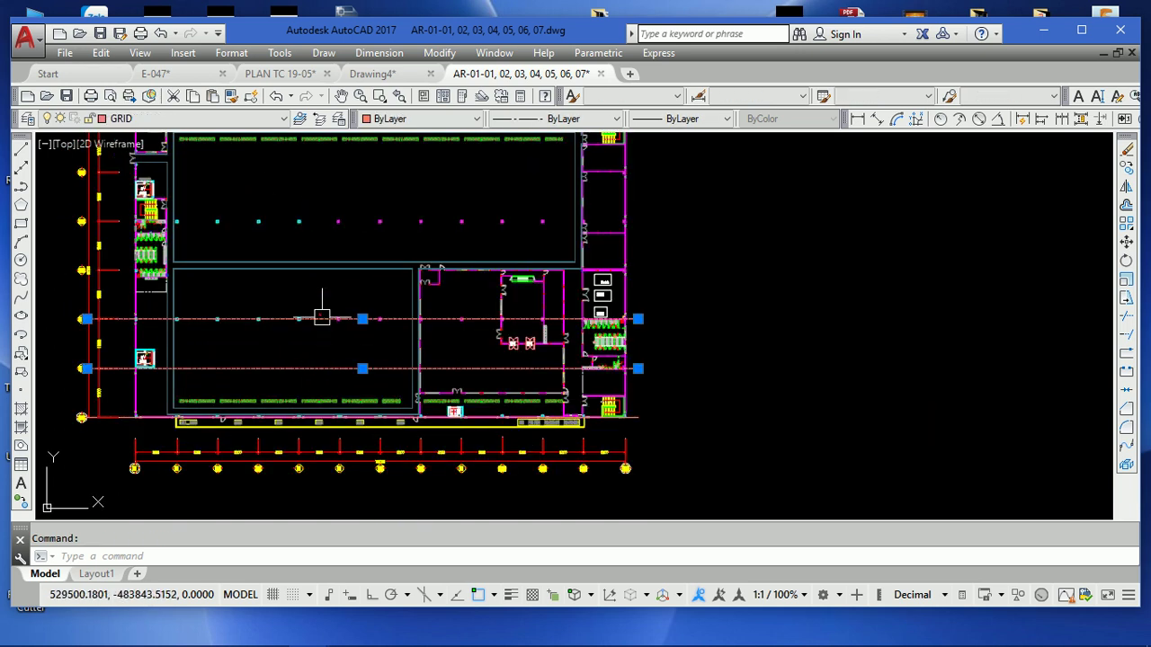
pyautogui.write('e')
pyautogui.press('Return')
pyautogui.scroll(-2, 412, 386)
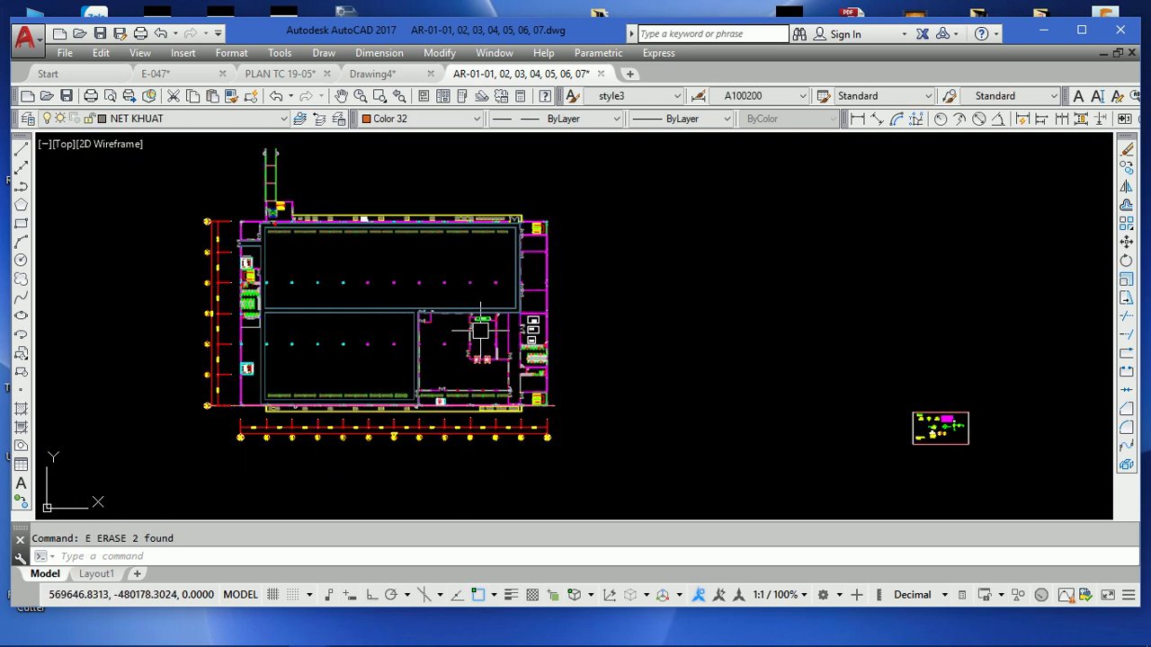
pyautogui.write('W')
# - Set the Write Block base point at the plan's lower-left corner and window-select the plan
pyautogui.press('Return')
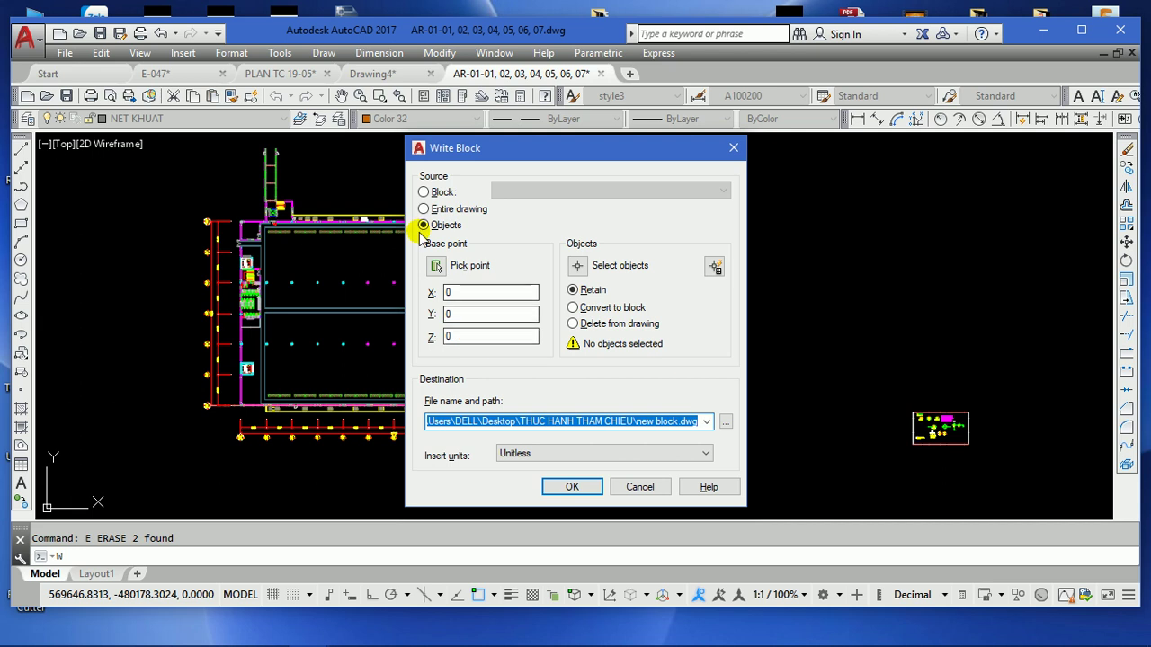
pyautogui.click(436, 265)
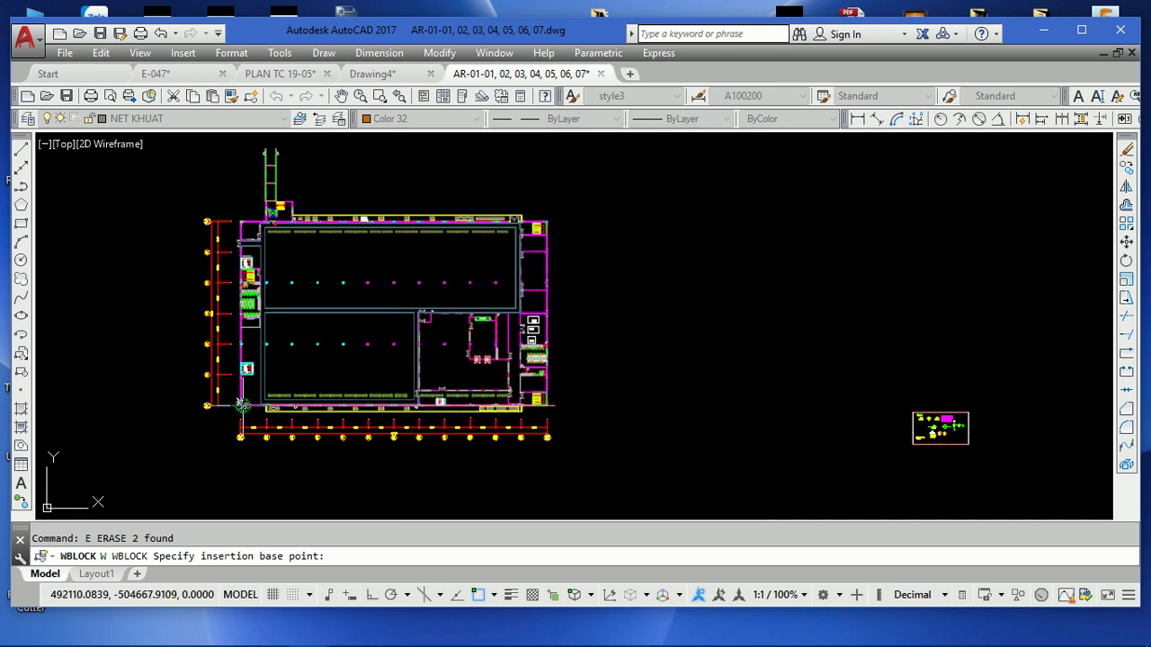
pyautogui.click(242, 406)
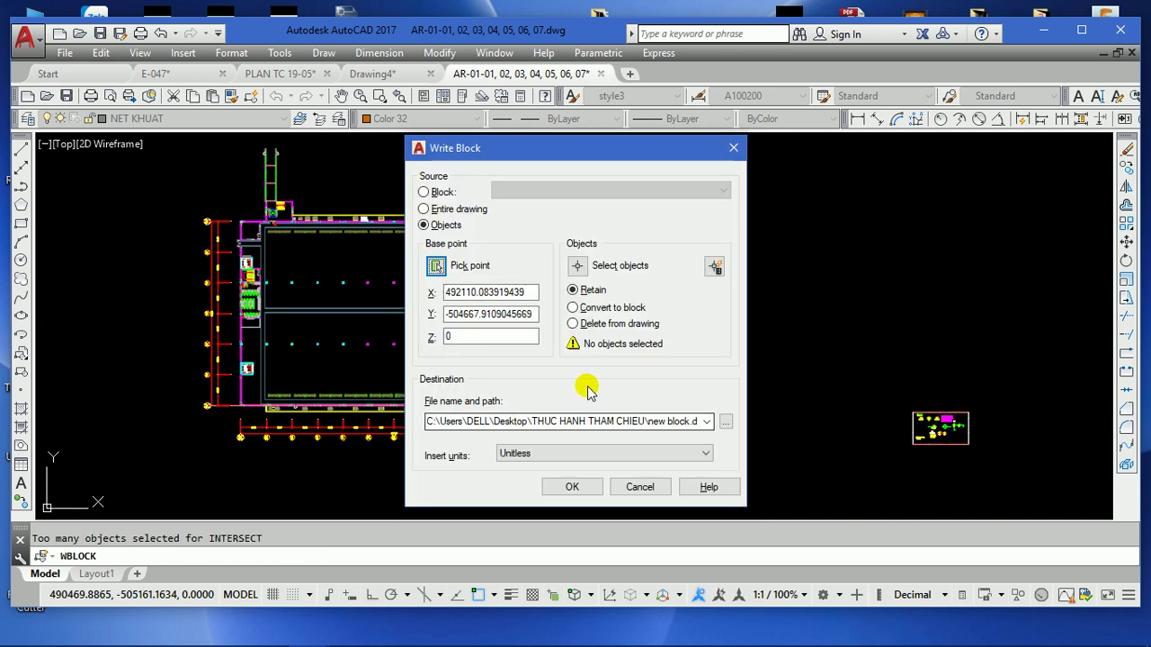
pyautogui.click(580, 266)
pyautogui.scroll(-2, 581, 264)
pyautogui.scroll(-2, 581, 264)
pyautogui.click(604, 395)
pyautogui.click(357, 228)
pyautogui.click(355, 238)
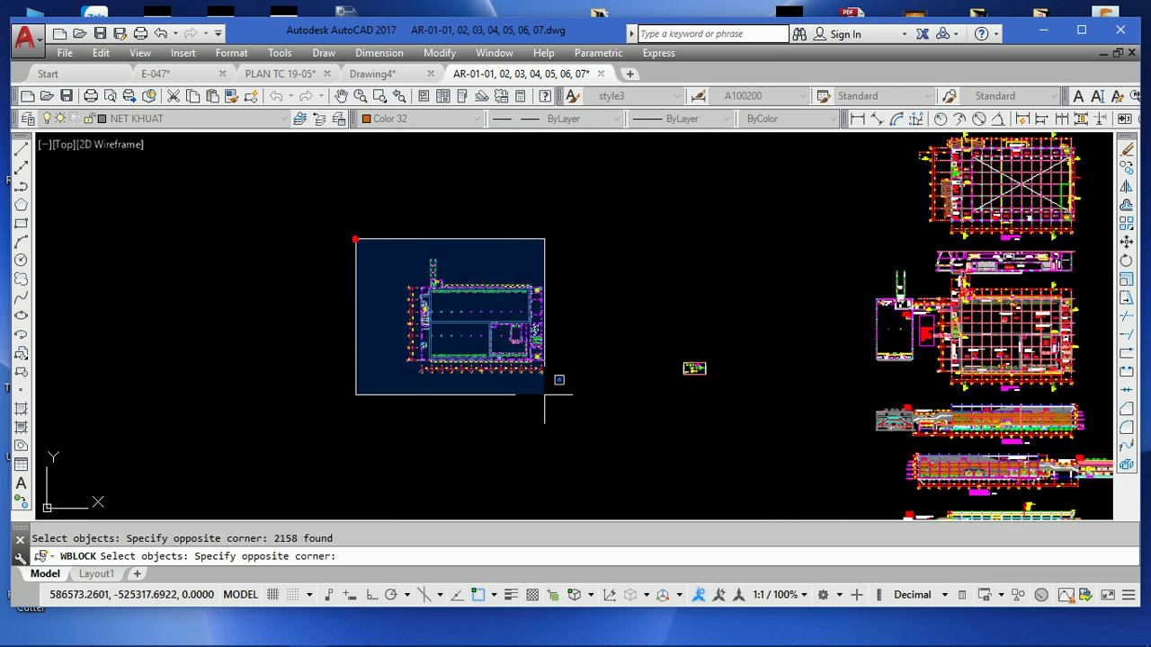
pyautogui.click(558, 396)
pyautogui.press('Return')
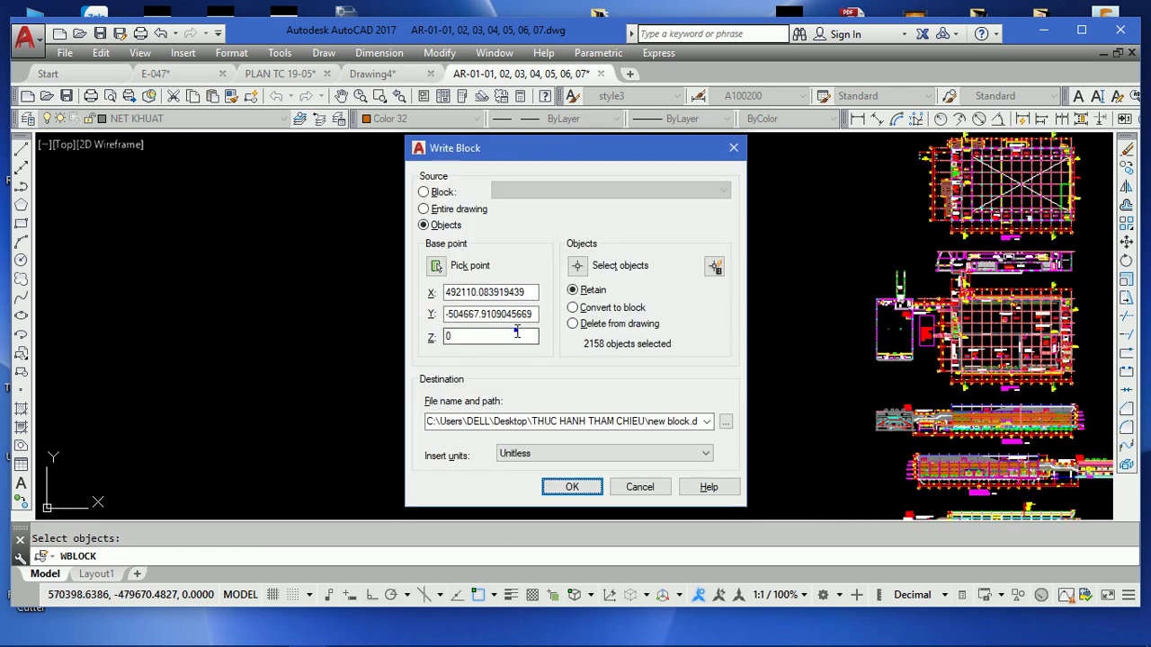
# - Write the 2158 selected objects to a new drawing named XREF 2F.dwg
pyautogui.click(726, 423)
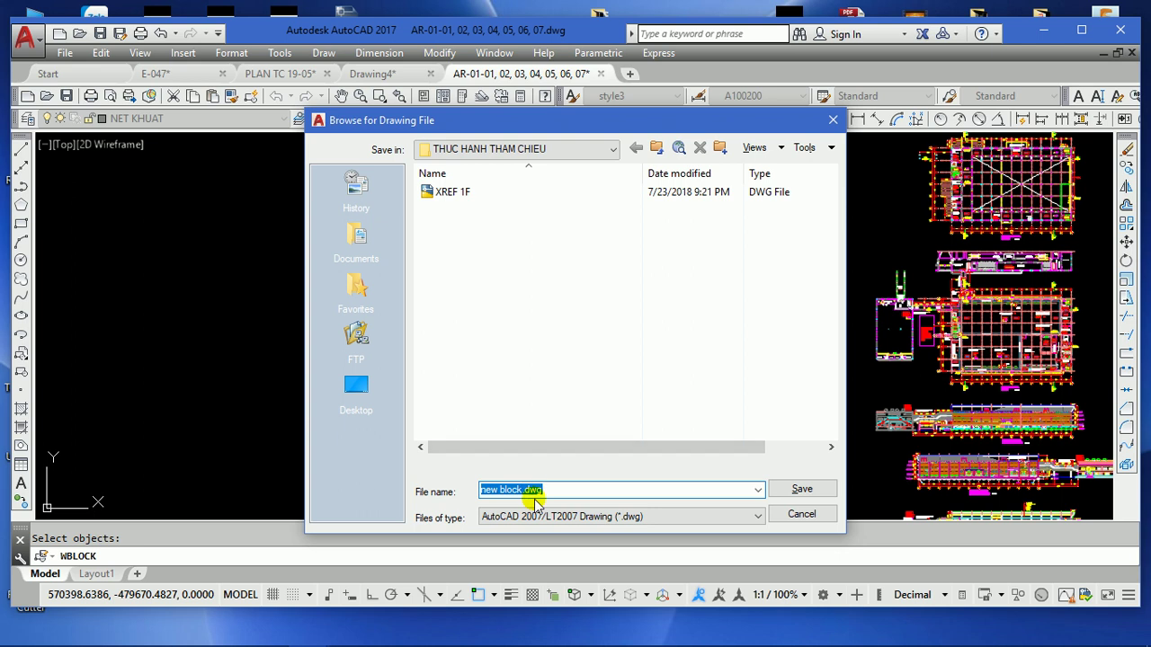
pyautogui.write('XREF ')
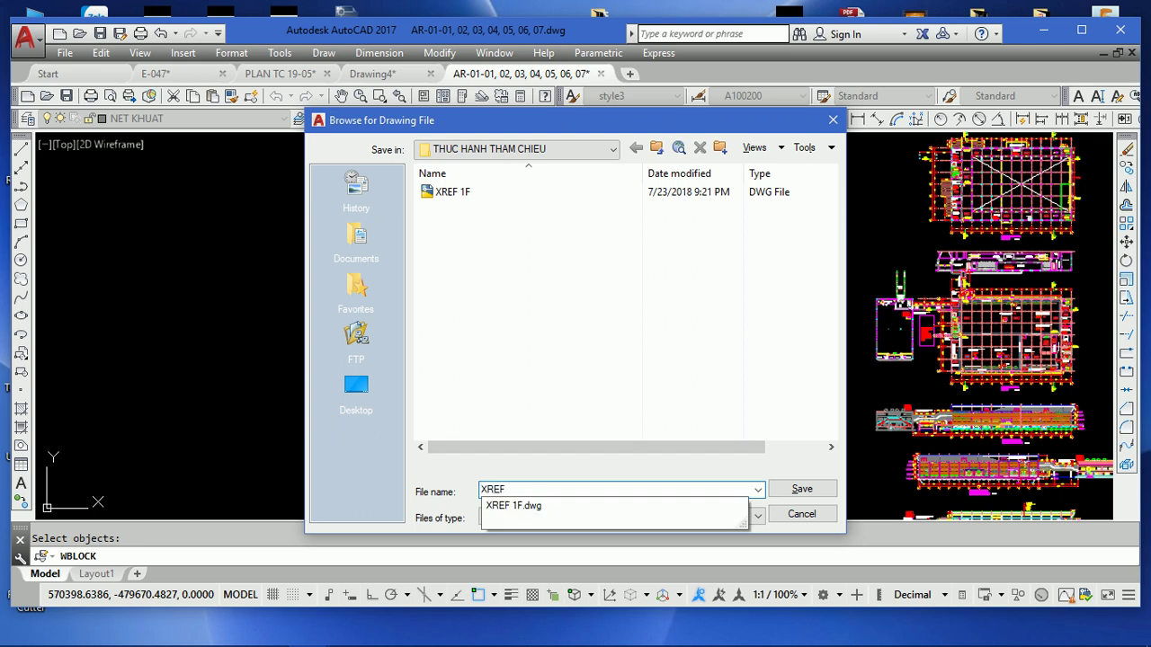
pyautogui.write('2F')
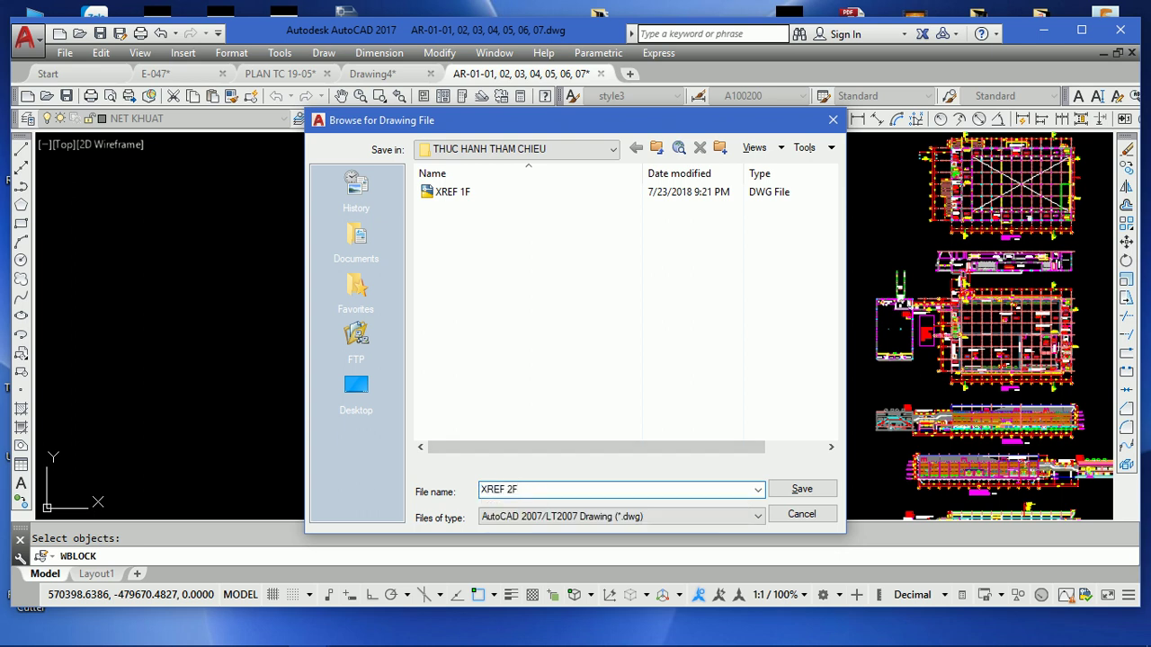
pyautogui.click(802, 489)
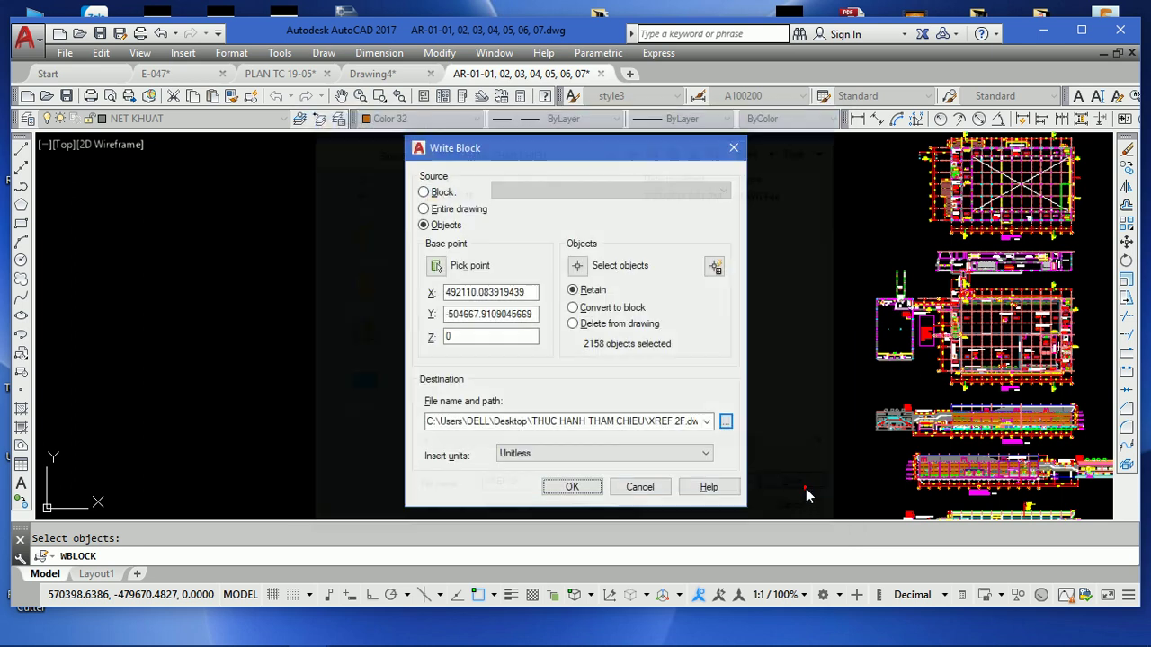
pyautogui.click(572, 487)
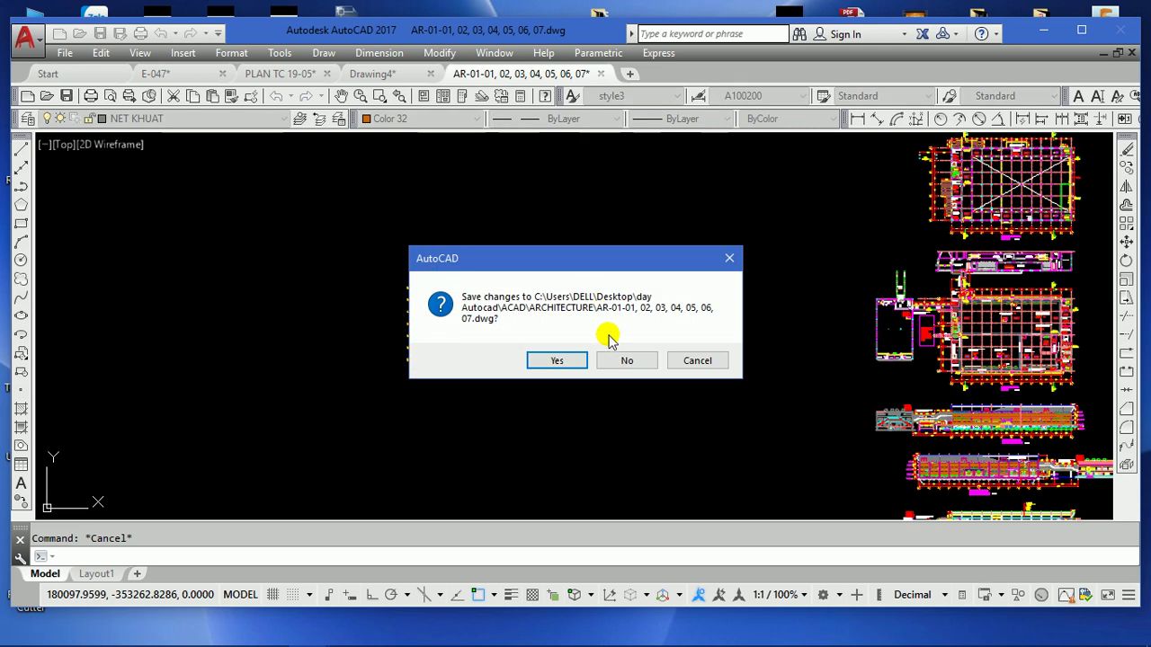
# - Close AR-01-01 and E-047 without saving changes
pyautogui.press('Escape')
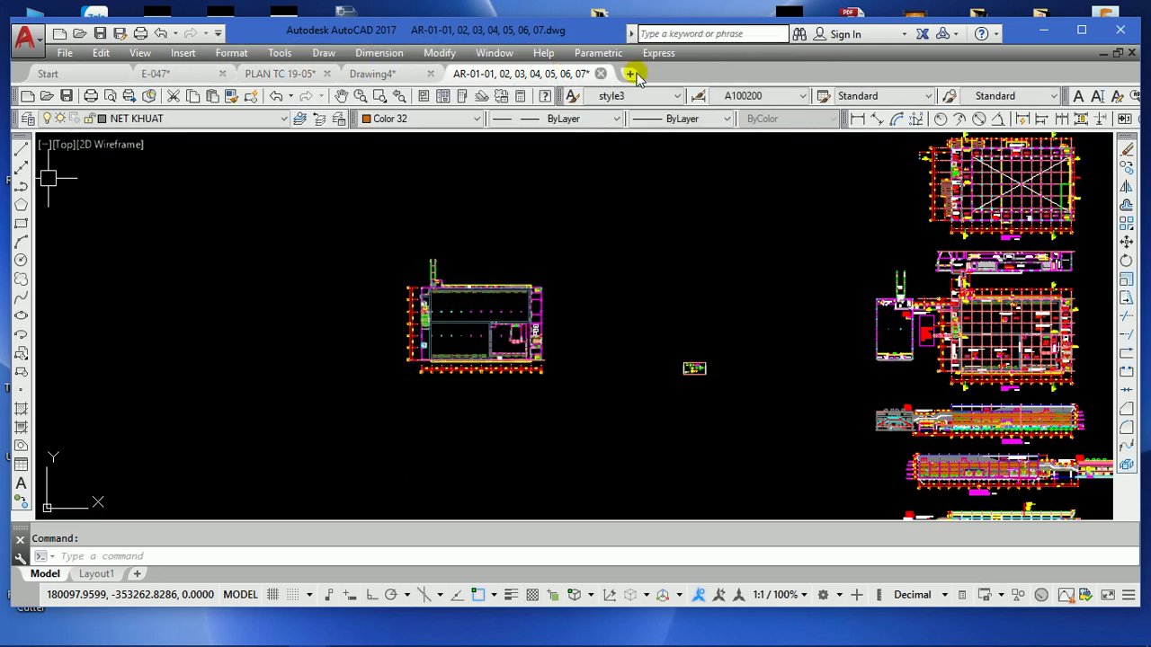
pyautogui.click(601, 74)
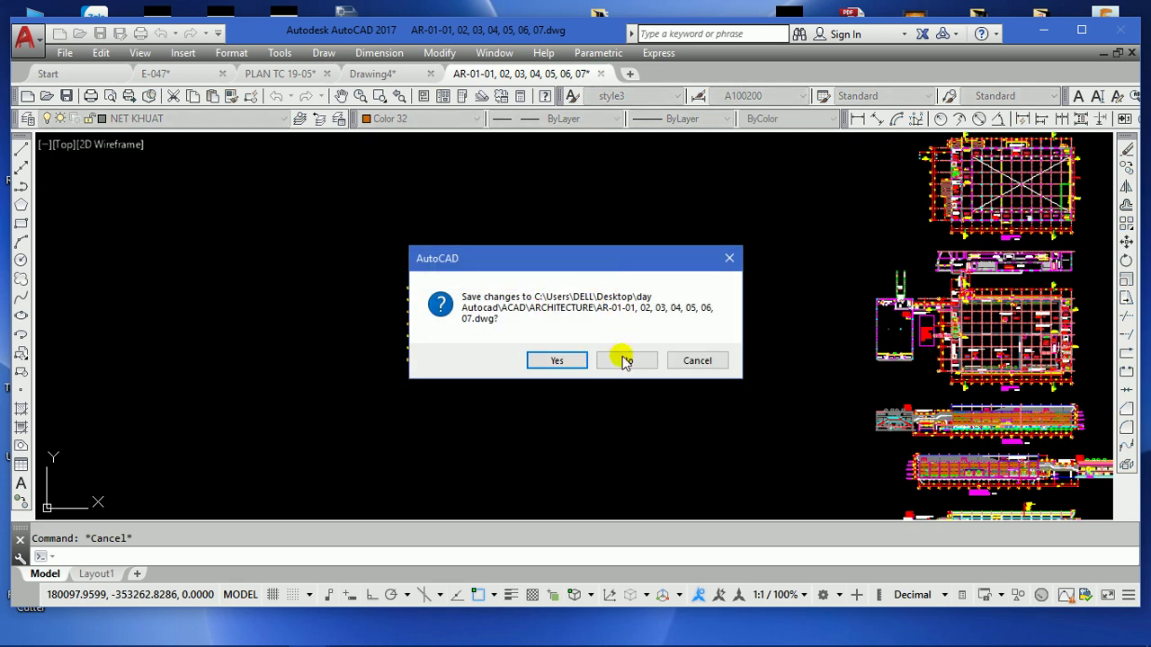
pyautogui.click(622, 360)
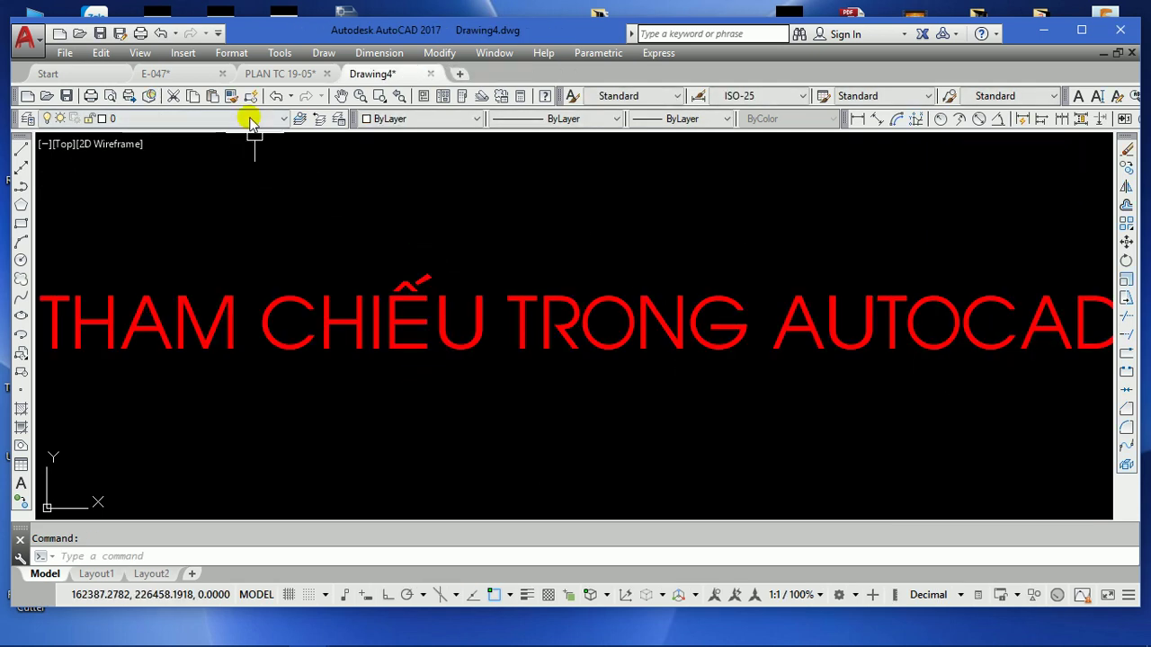
pyautogui.click(273, 74)
pyautogui.click(154, 74)
pyautogui.click(224, 74)
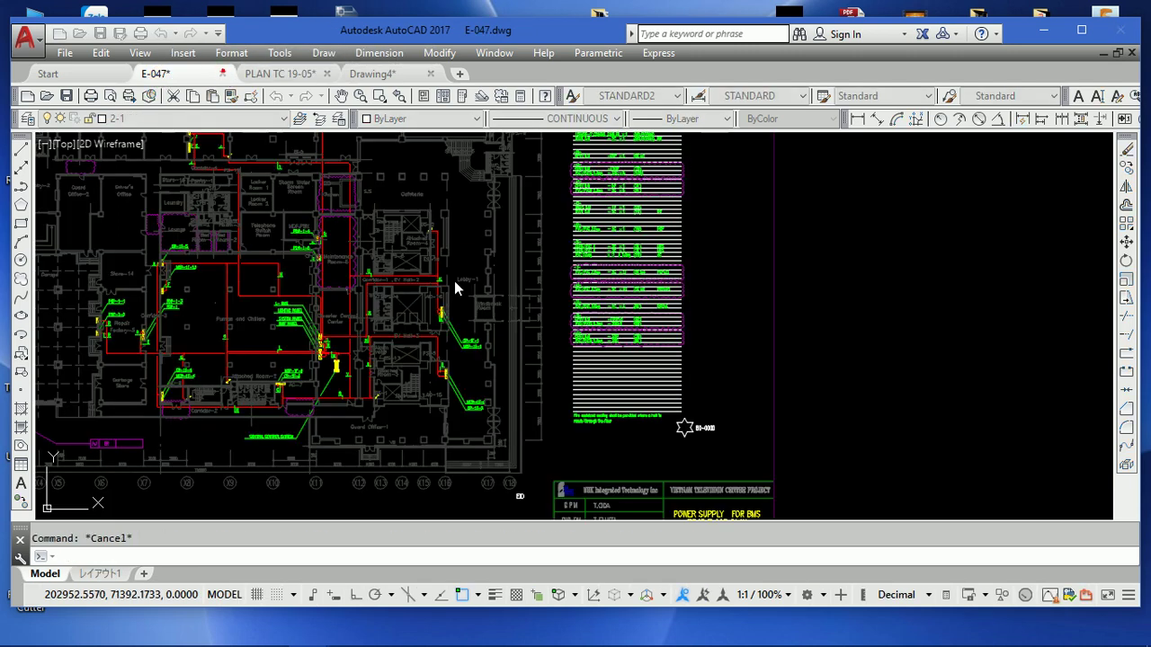
pyautogui.click(617, 360)
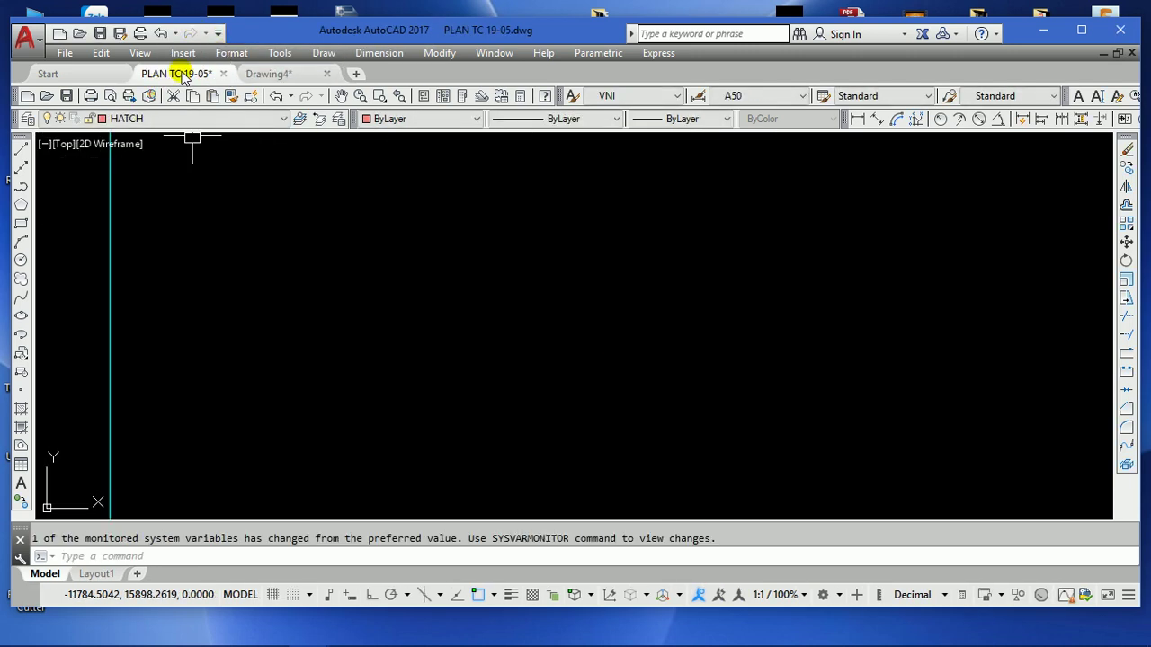
# - Close Drawing4 and PLAN TC 19-05 without saving changes
pyautogui.click(271, 74)
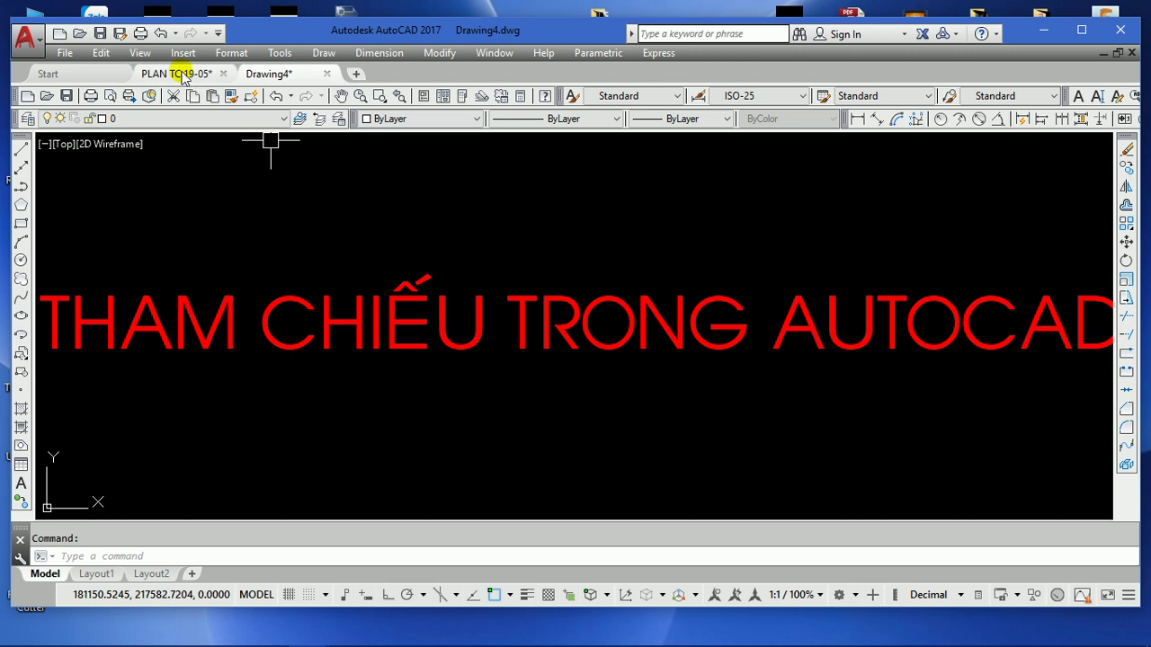
pyautogui.click(326, 74)
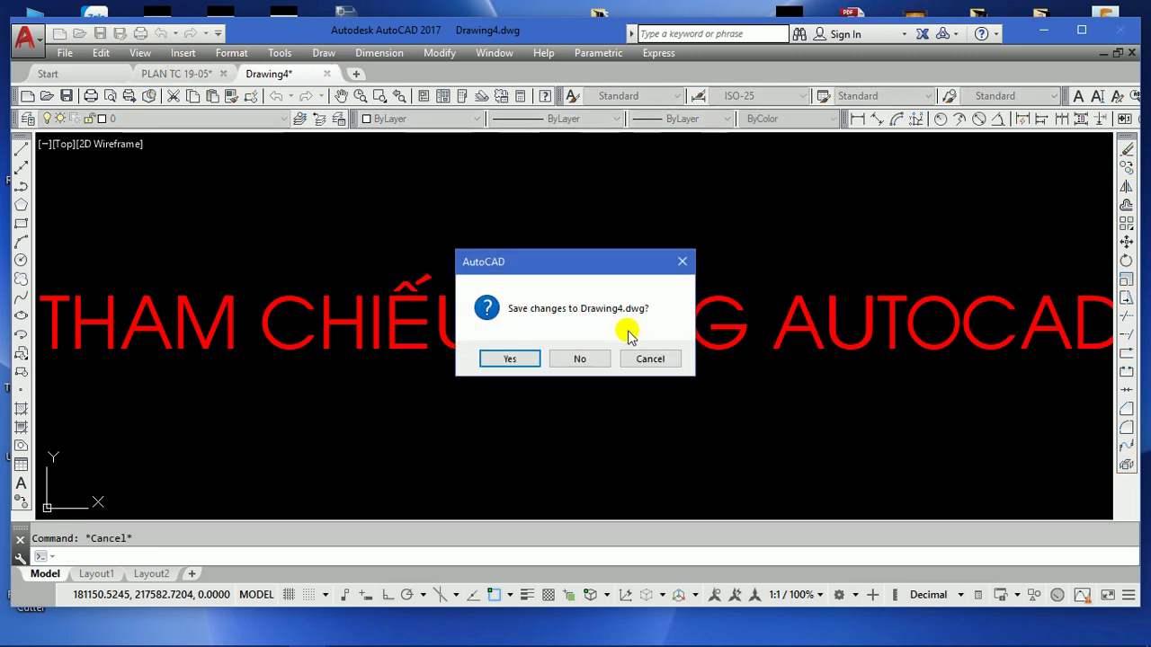
pyautogui.click(580, 358)
pyautogui.scroll(-3, 455, 282)
pyautogui.scroll(2, 360, 296)
pyautogui.scroll(2, 226, 198)
pyautogui.scroll(3, 144, 148)
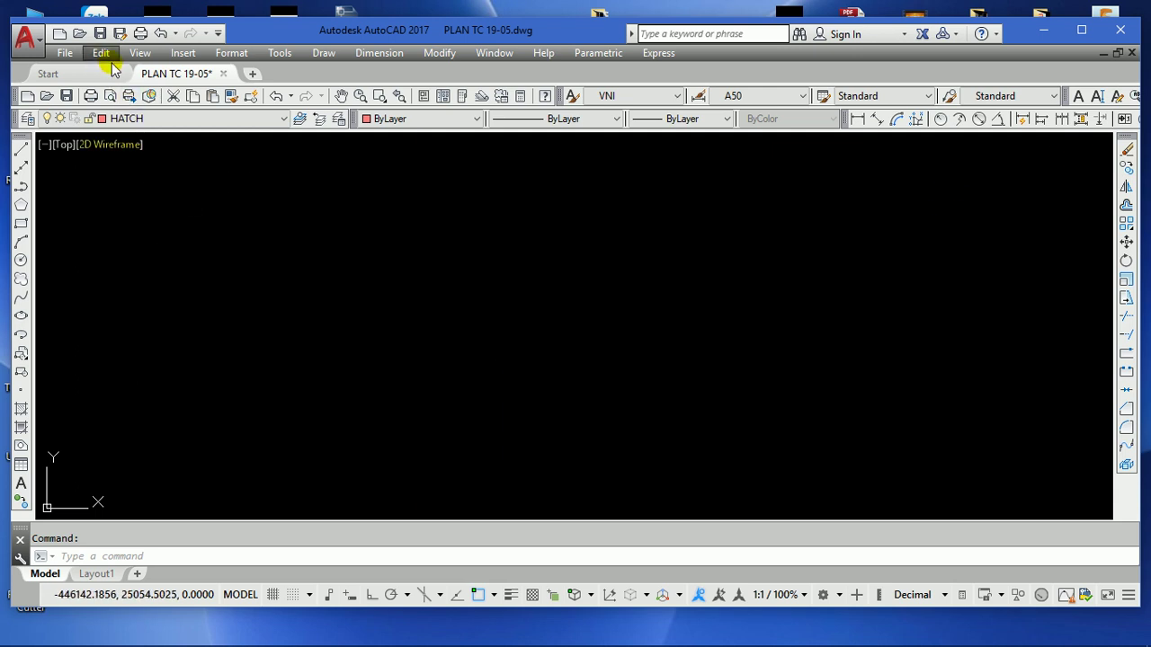
pyautogui.click(223, 73)
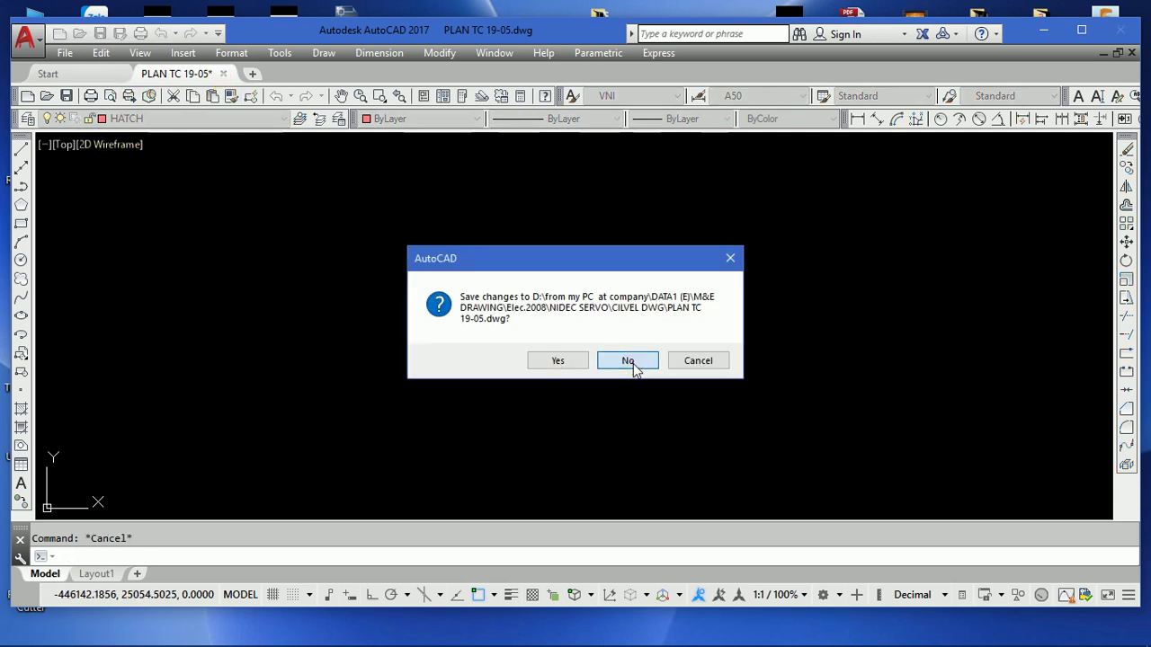
pyautogui.click(630, 362)
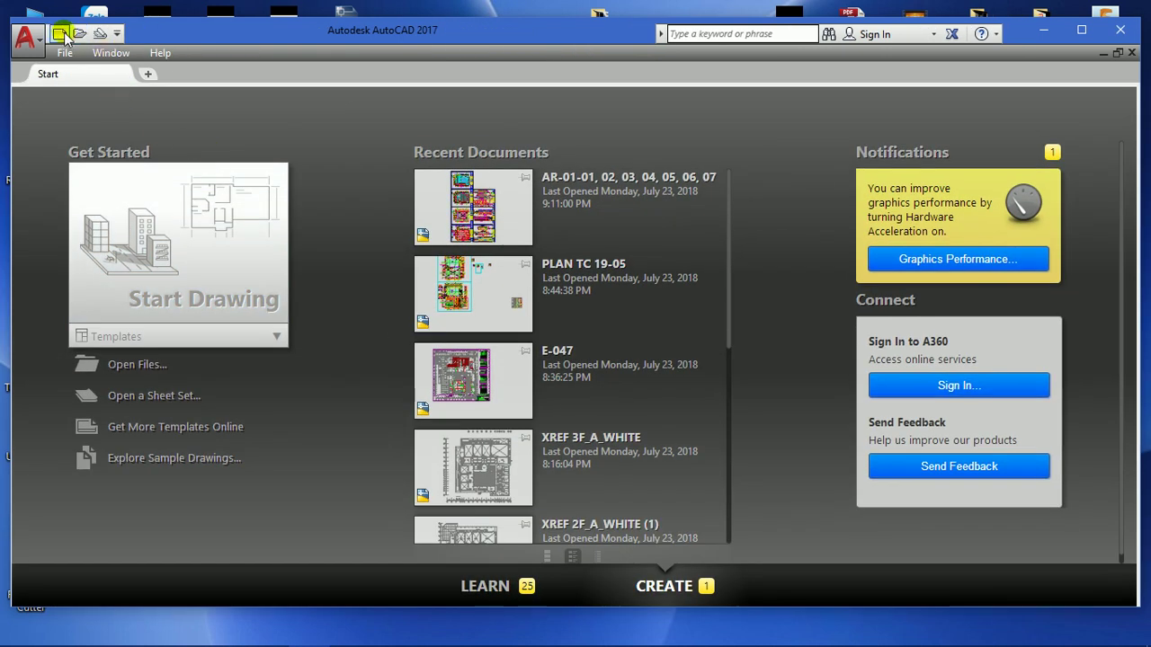
# - Start a drawing from the 0-file mau 2d template; save as CAP THOAT NUOC 1F in Desktop\THUC HANH THAM CHIEU
pyautogui.click(59, 34)
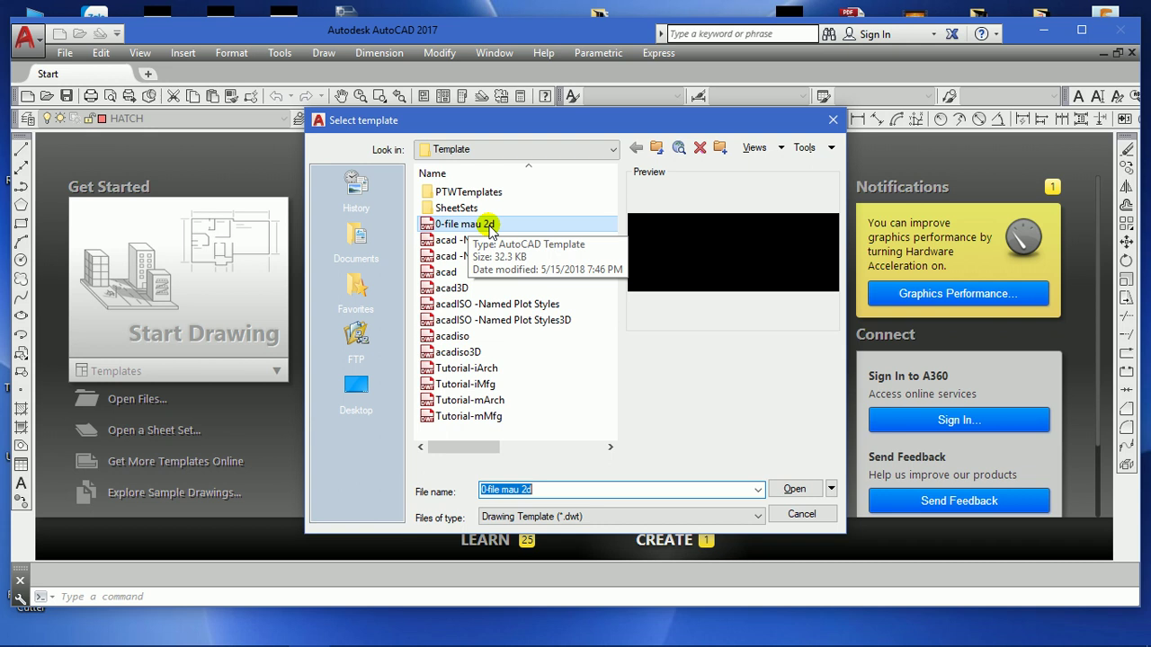
pyautogui.doubleClick(490, 231)
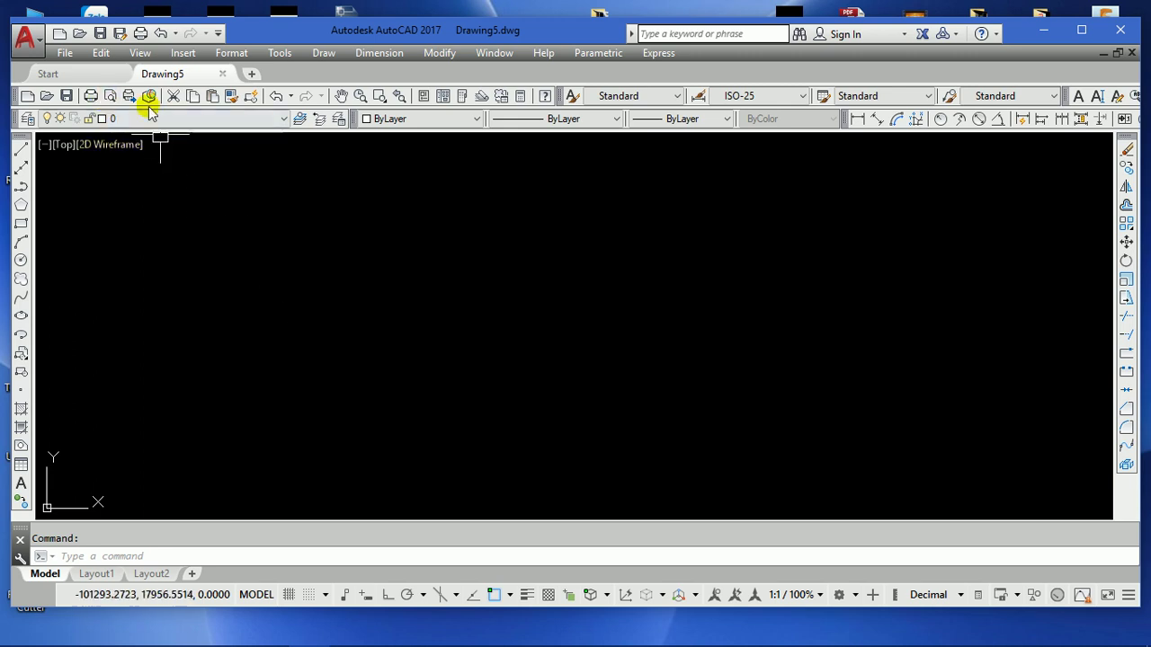
pyautogui.click(101, 35)
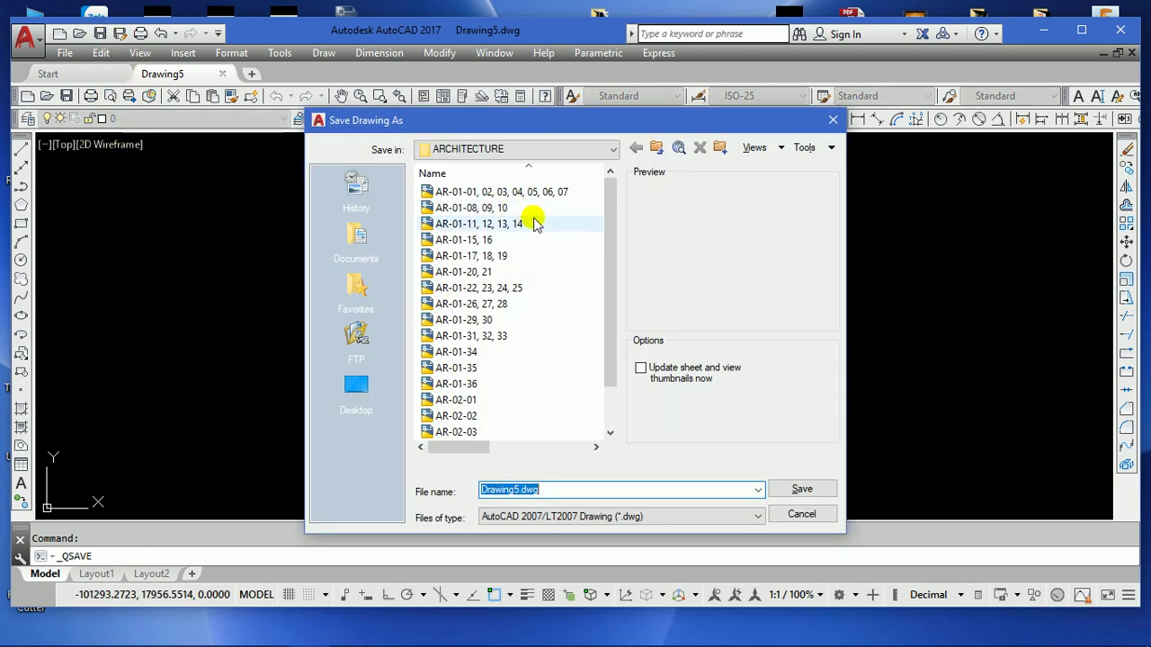
pyautogui.click(544, 149)
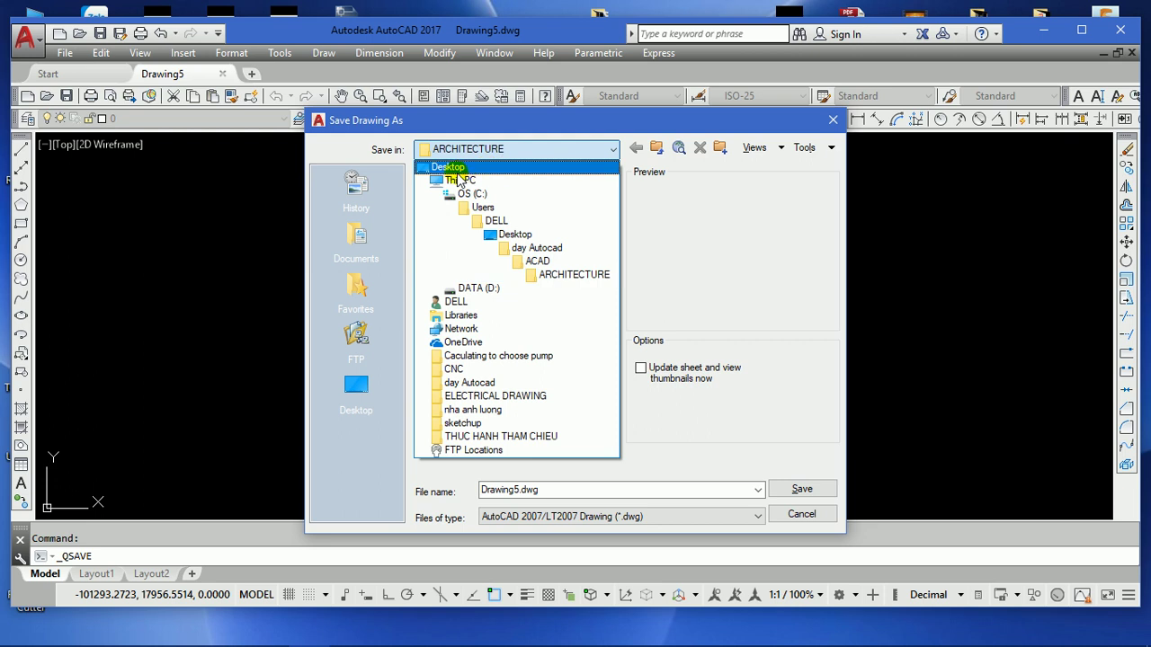
pyautogui.click(454, 167)
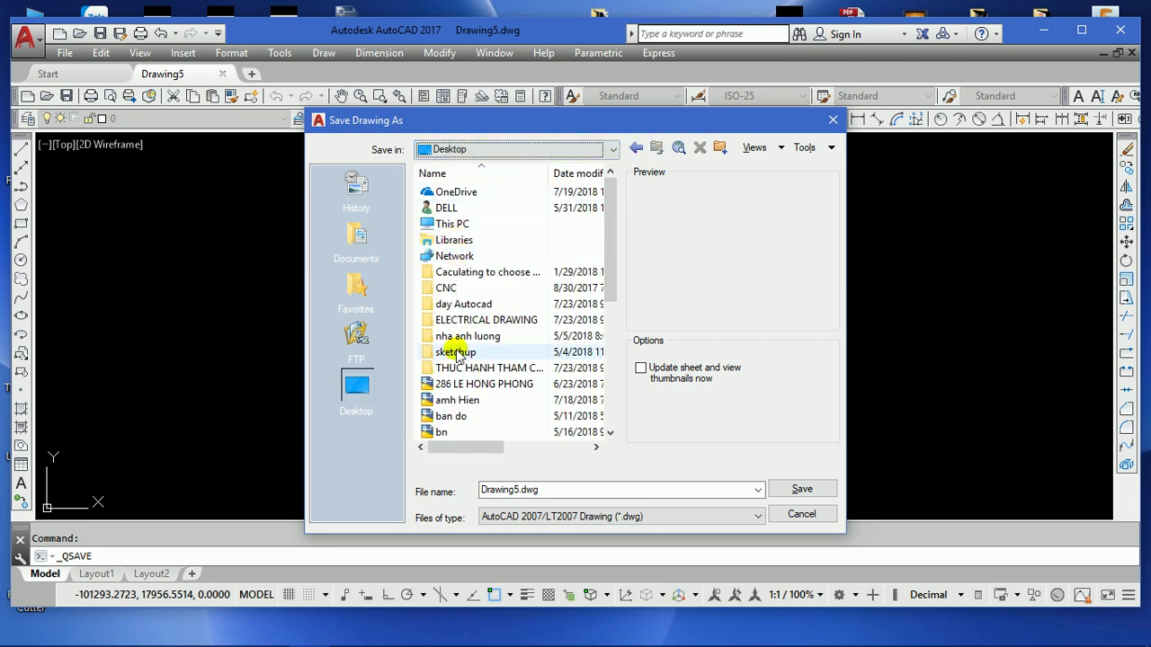
pyautogui.click(452, 369)
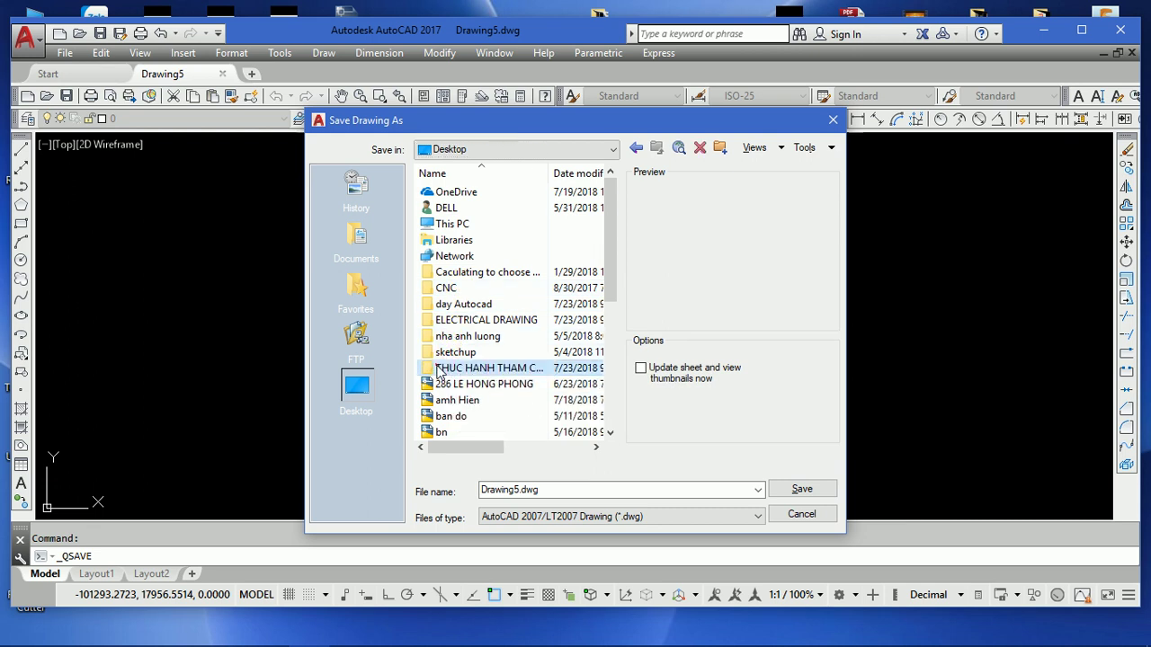
pyautogui.doubleClick(453, 370)
pyautogui.doubleClick(571, 492)
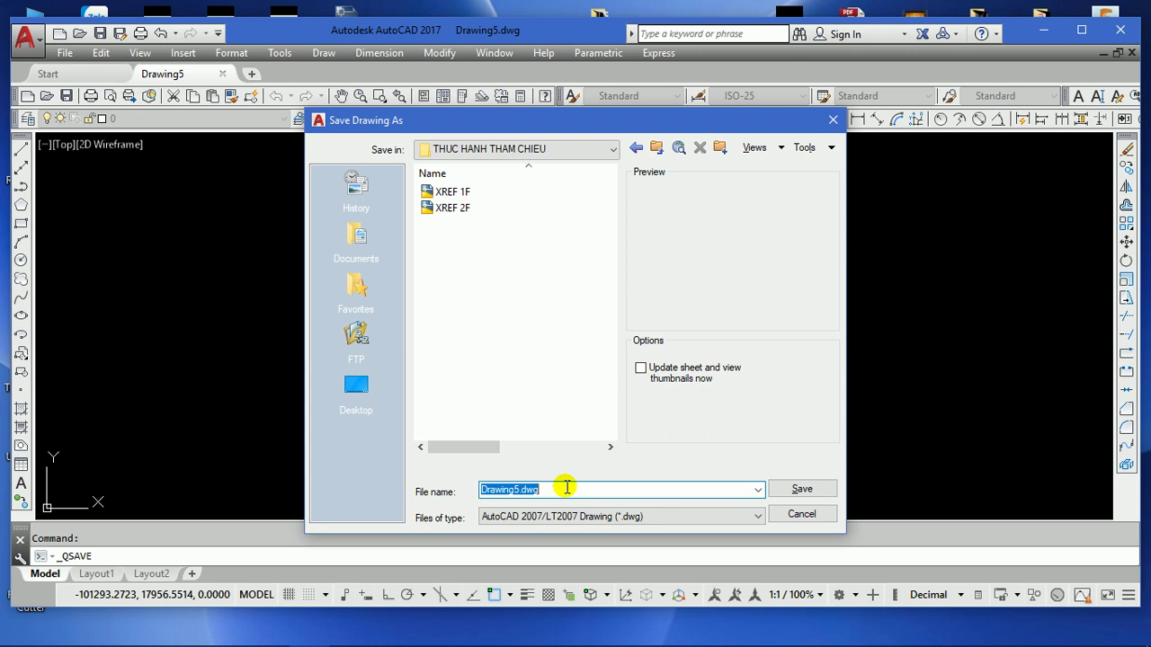
pyautogui.write('CAP THOAT NUOC 1F')
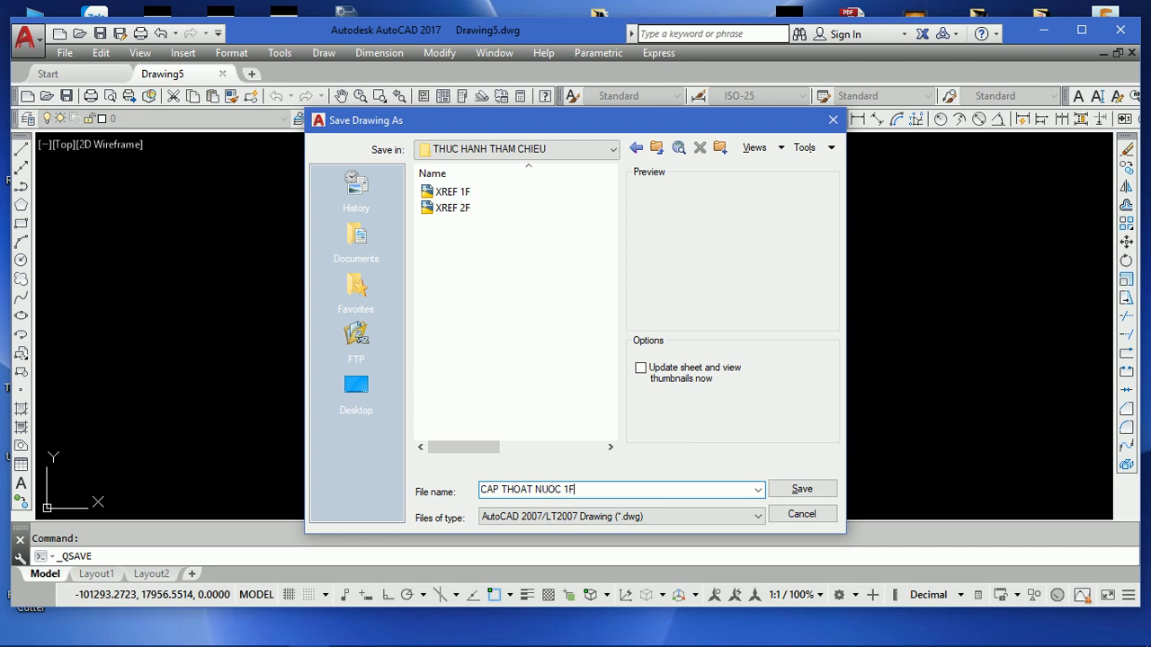
pyautogui.click(803, 490)
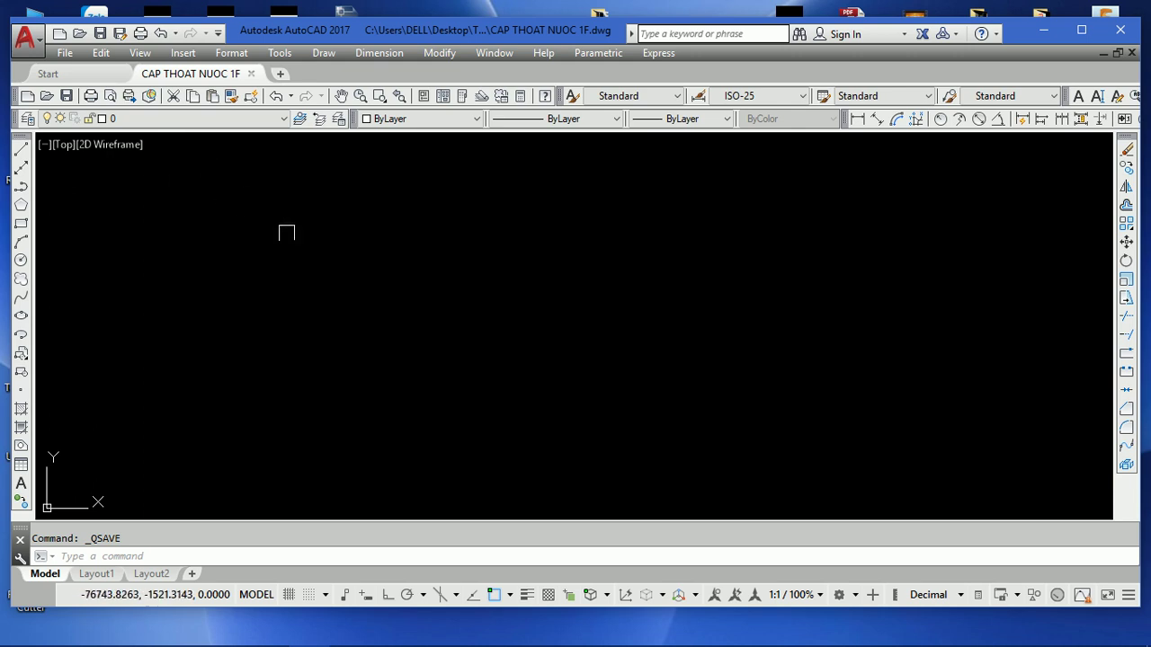
# - Choose XREF 1F from the Desktop's THUC HANH THAM CHIEU folder as a DWG reference
pyautogui.click(188, 56)
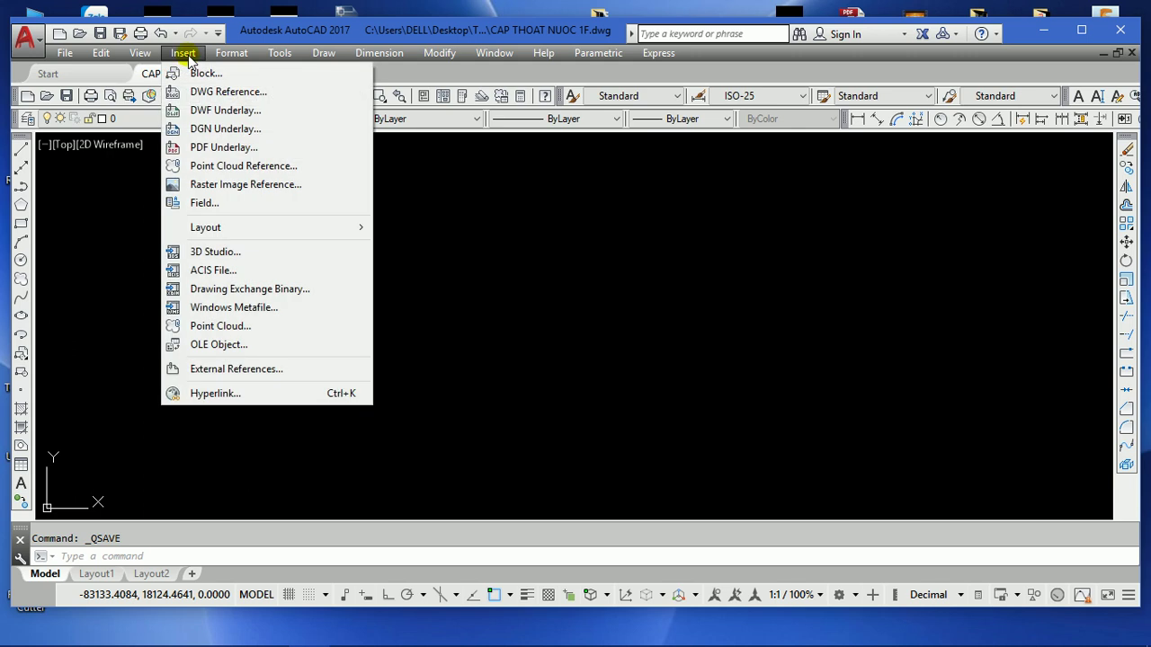
pyautogui.click(241, 97)
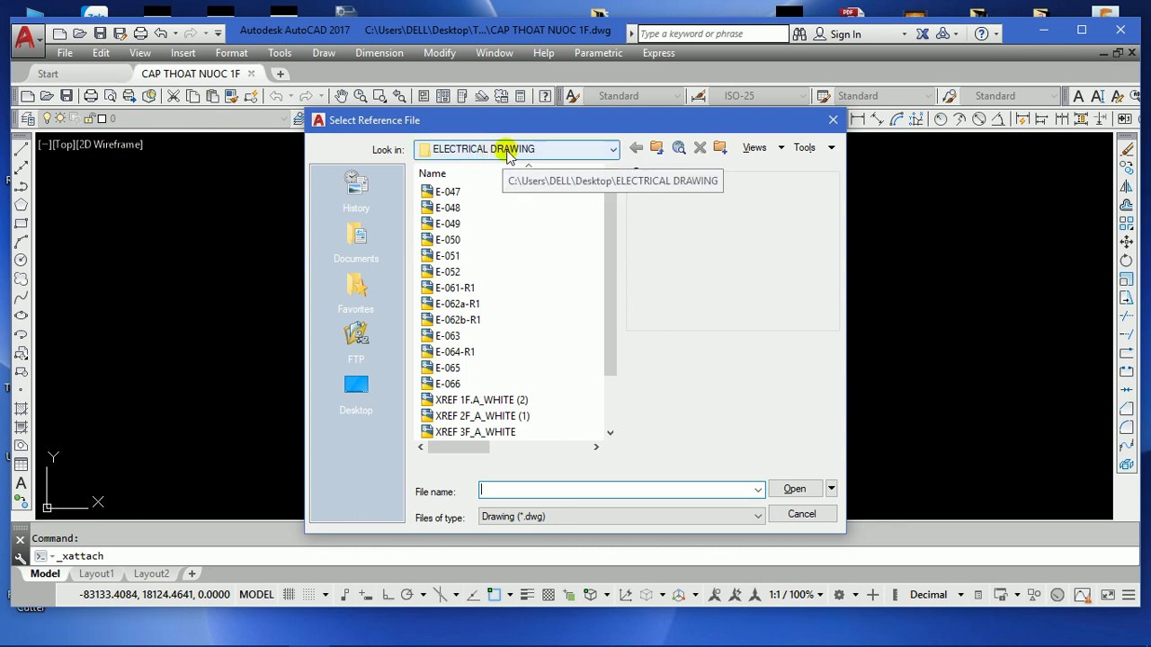
pyautogui.click(508, 153)
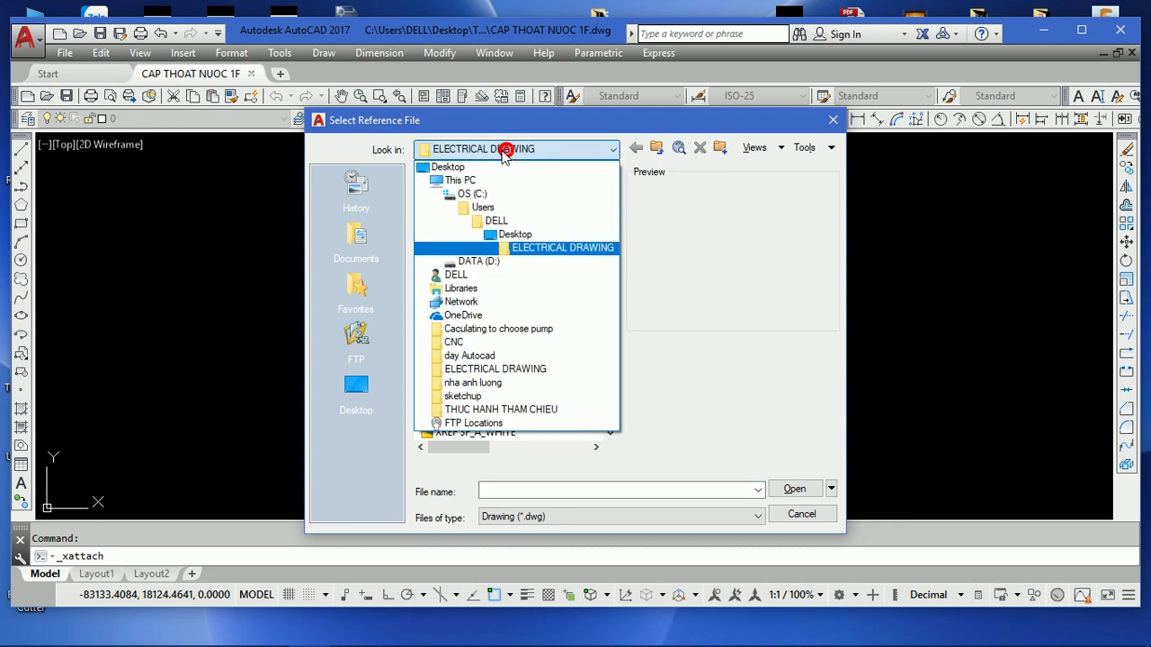
pyautogui.click(445, 167)
pyautogui.click(483, 371)
pyautogui.doubleClick(483, 371)
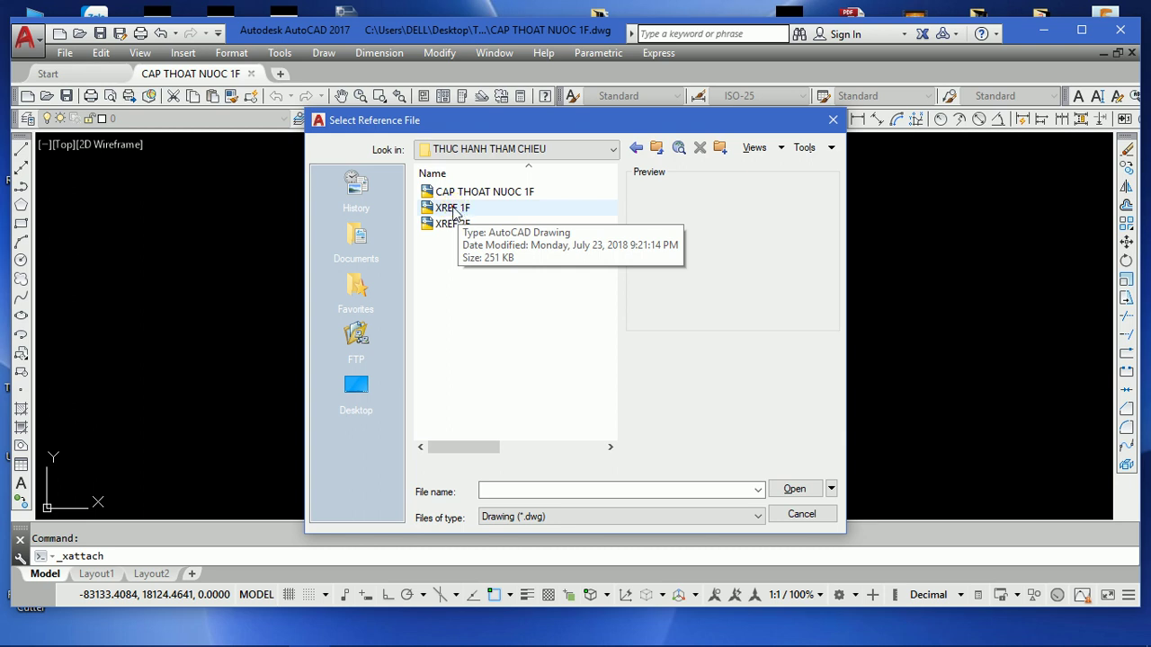
pyautogui.click(454, 208)
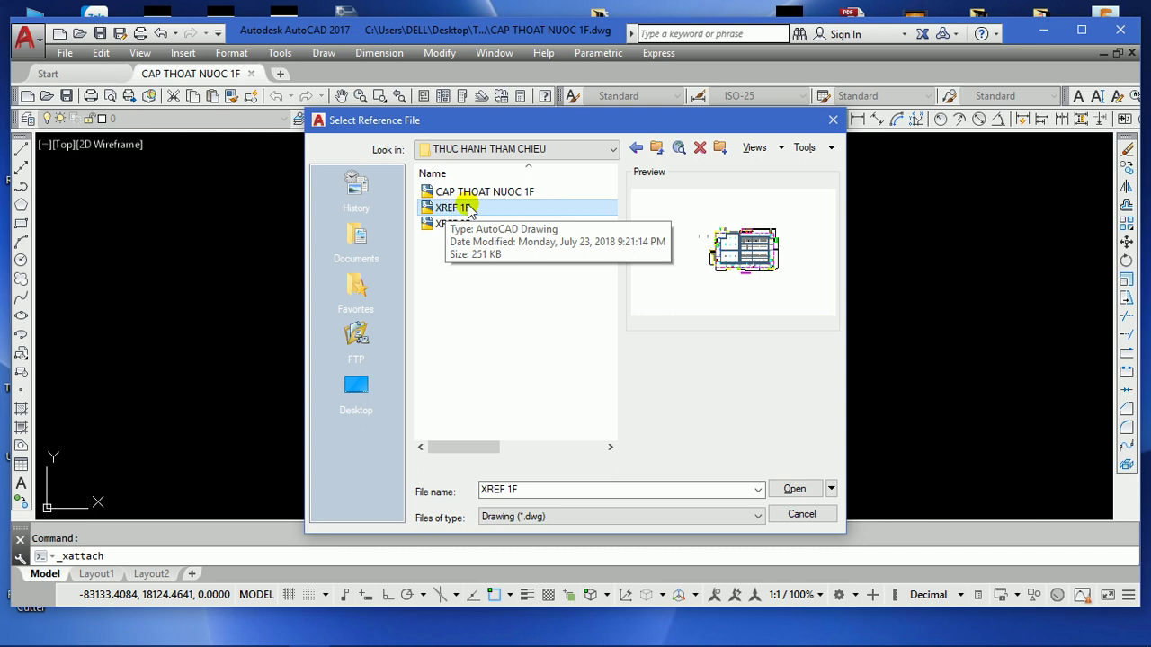
pyautogui.click(797, 491)
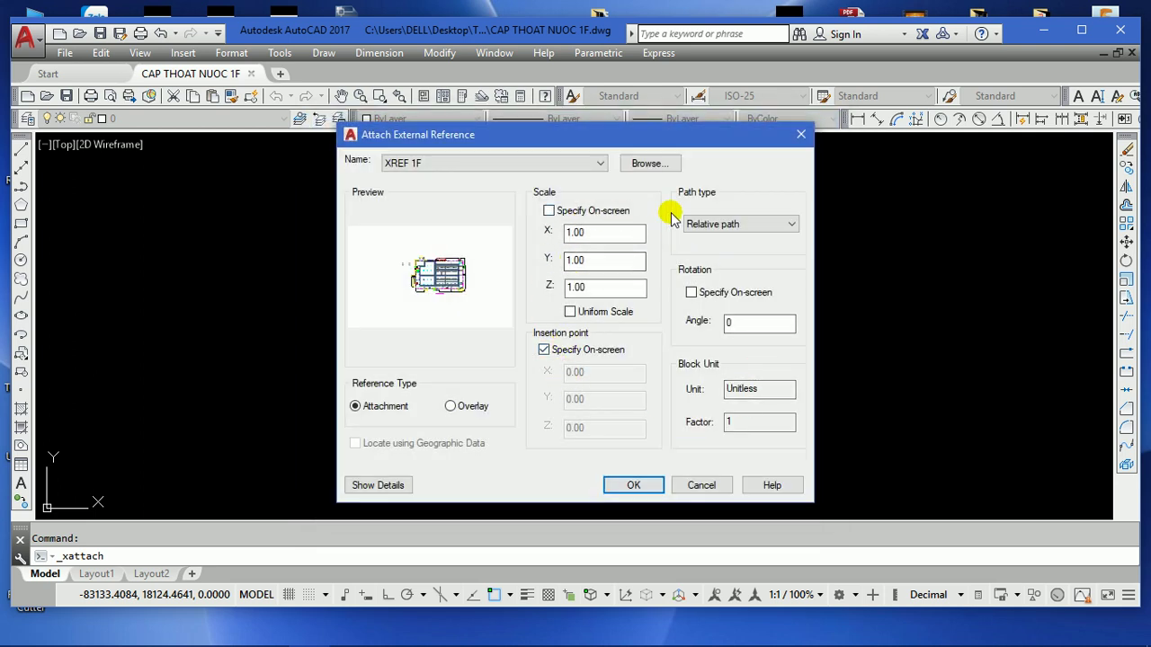
# - Accept the attachment settings and place the XREF 1F plan in the blank model space
pyautogui.click(636, 485)
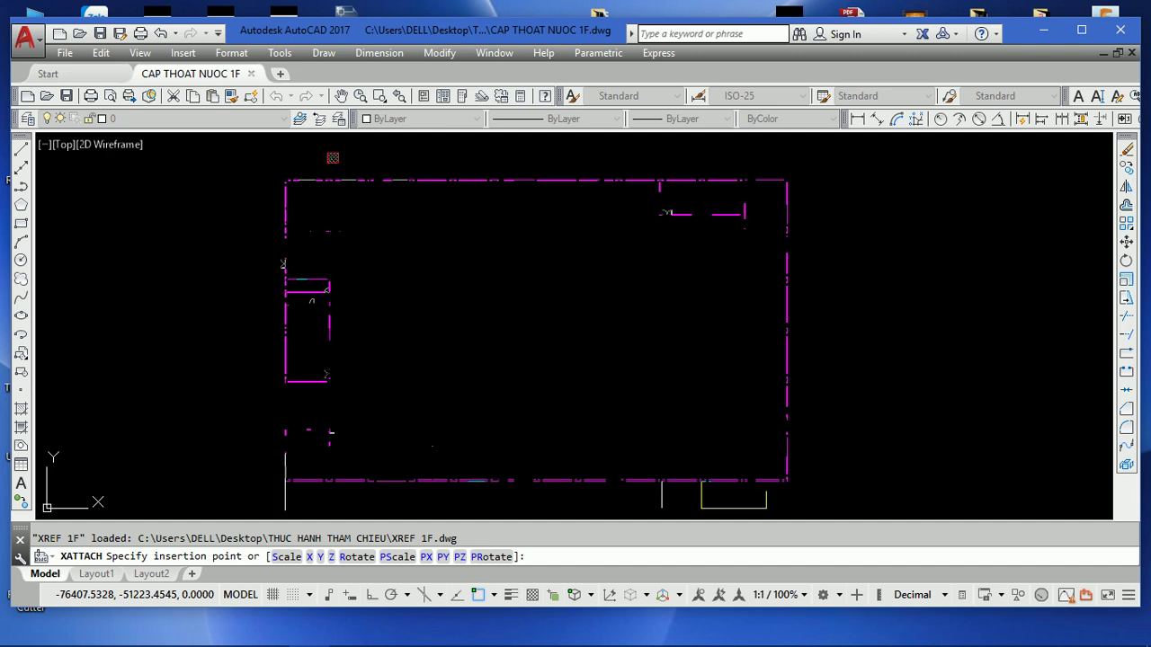
pyautogui.click(285, 481)
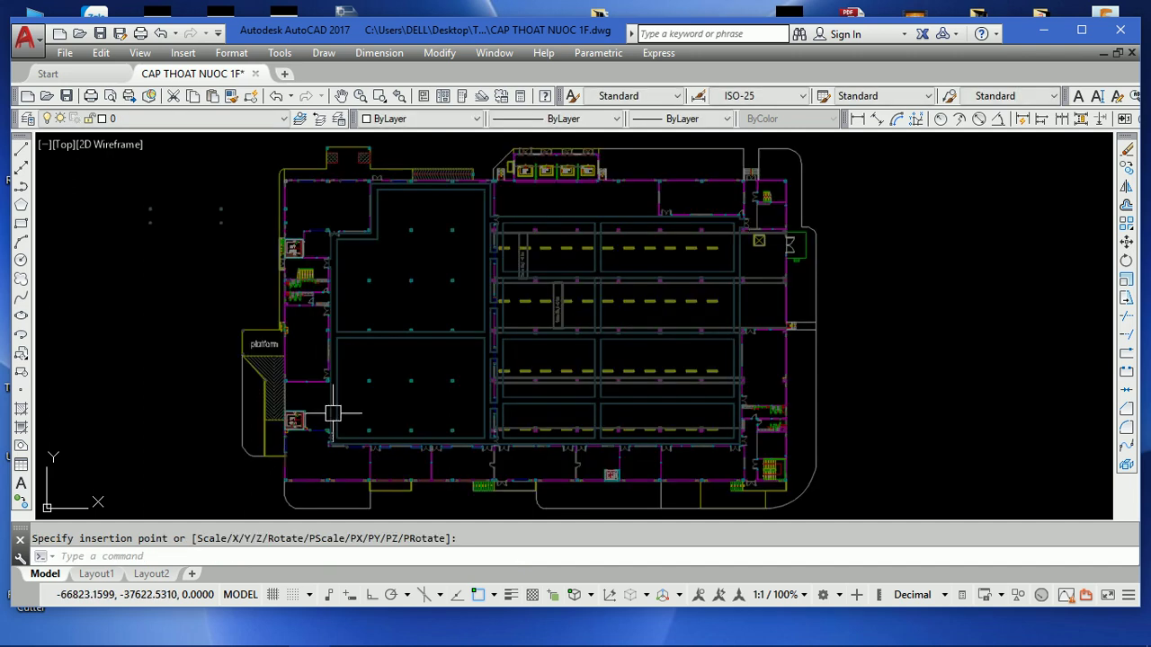
pyautogui.scroll(-2, 306, 387)
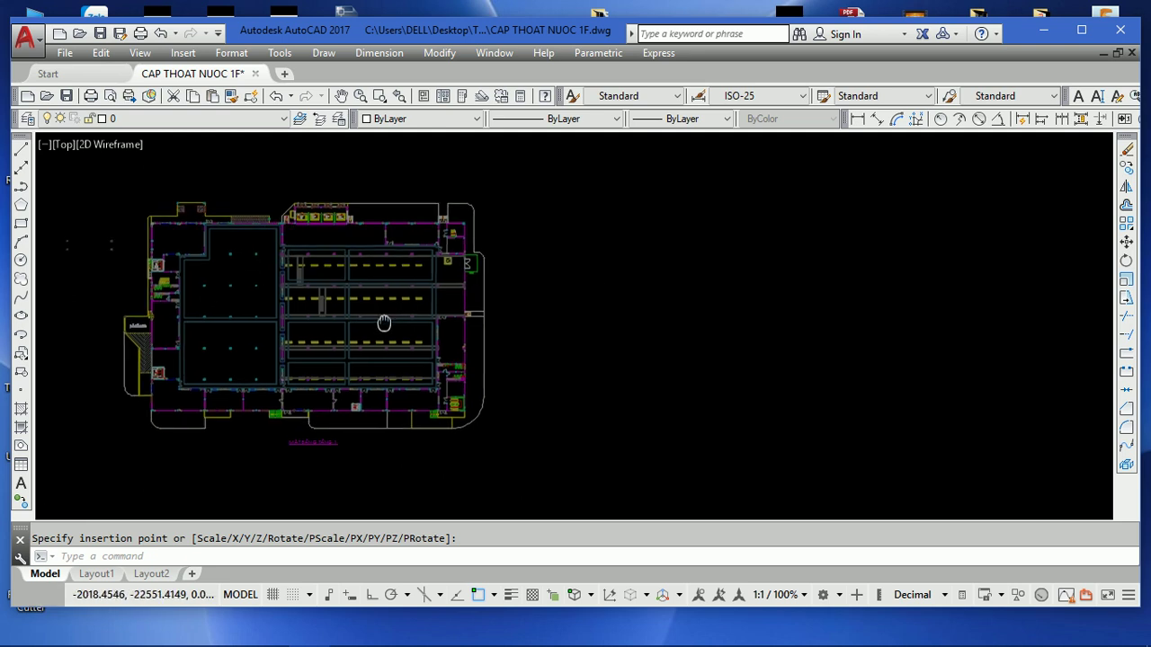
pyautogui.click(340, 218)
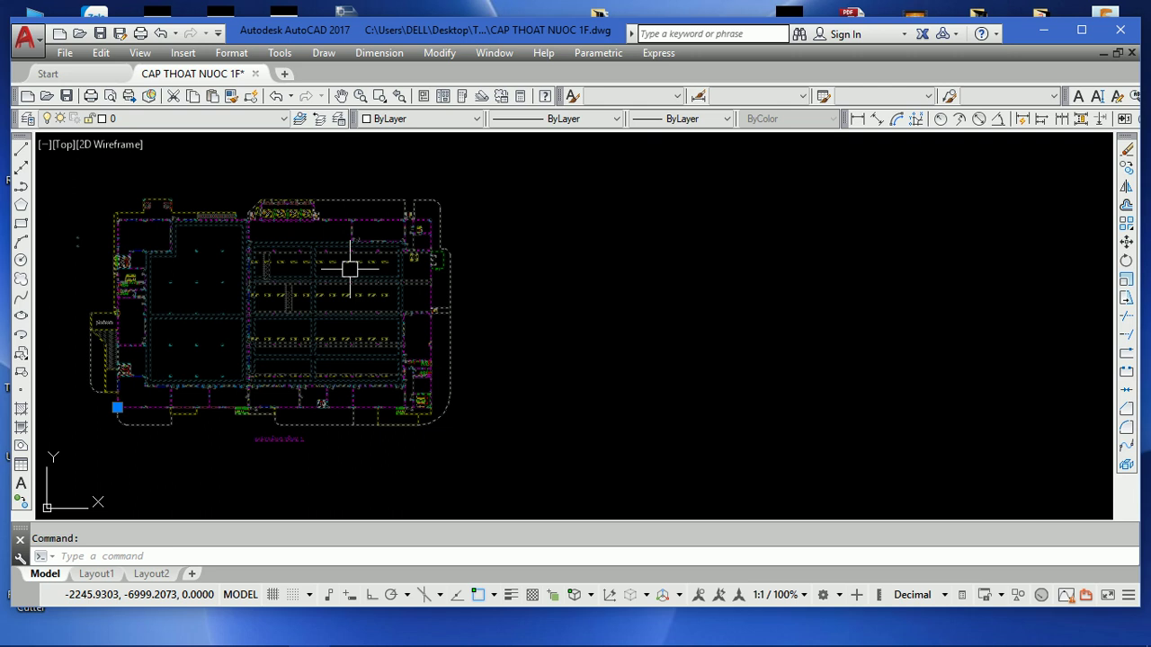
pyautogui.press('Escape')
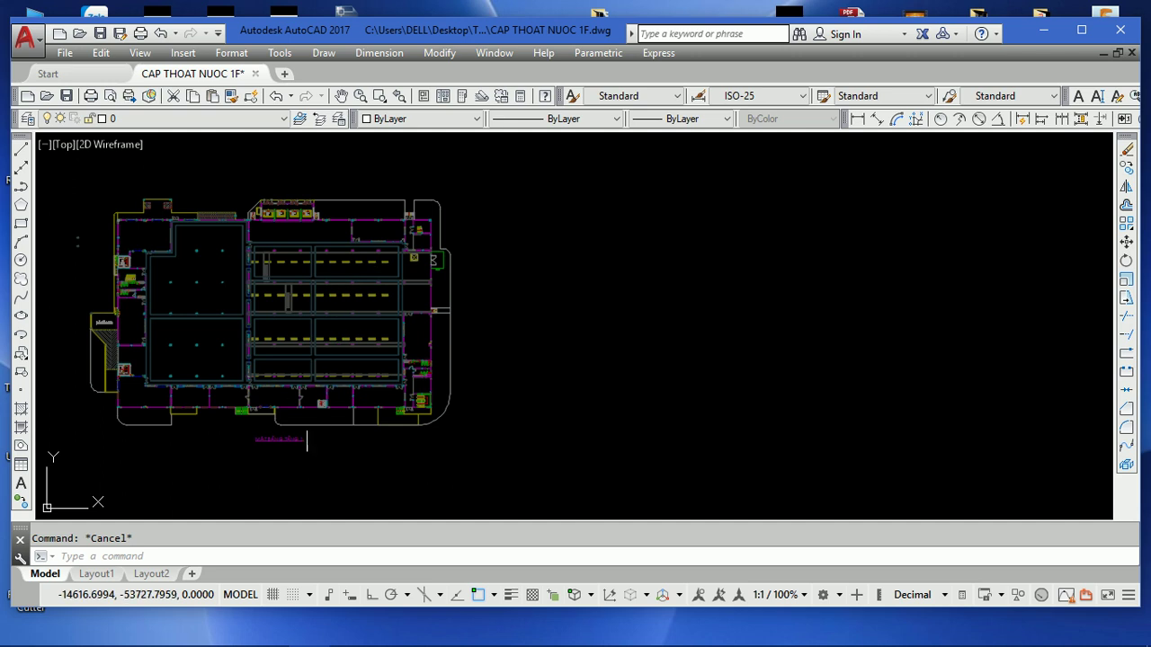
pyautogui.scroll(5, 306, 445)
pyautogui.scroll(-4, 311, 442)
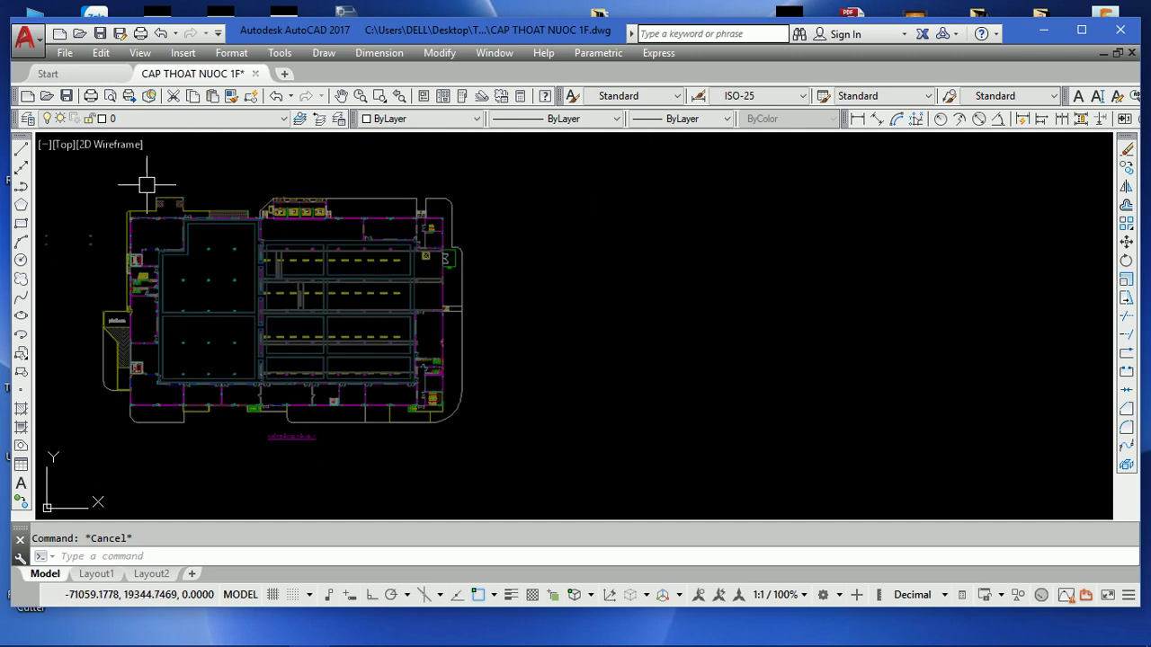
# - Attach XREF 2F as a DWG reference and place it to the right of the 1F plan
pyautogui.click(185, 54)
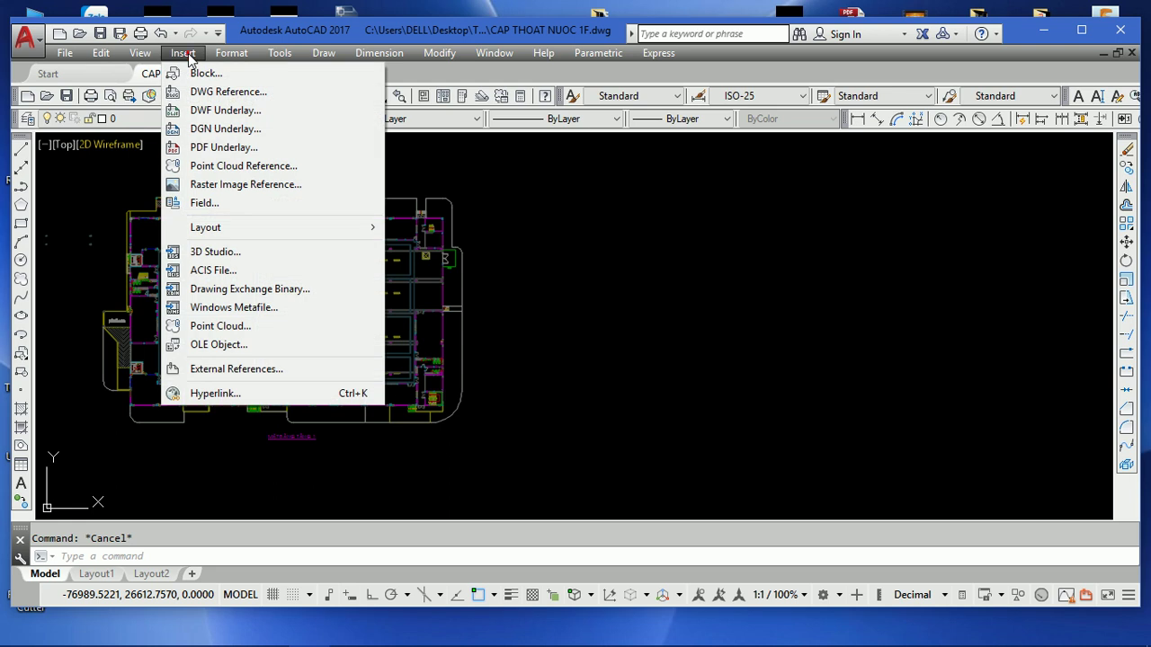
pyautogui.click(209, 93)
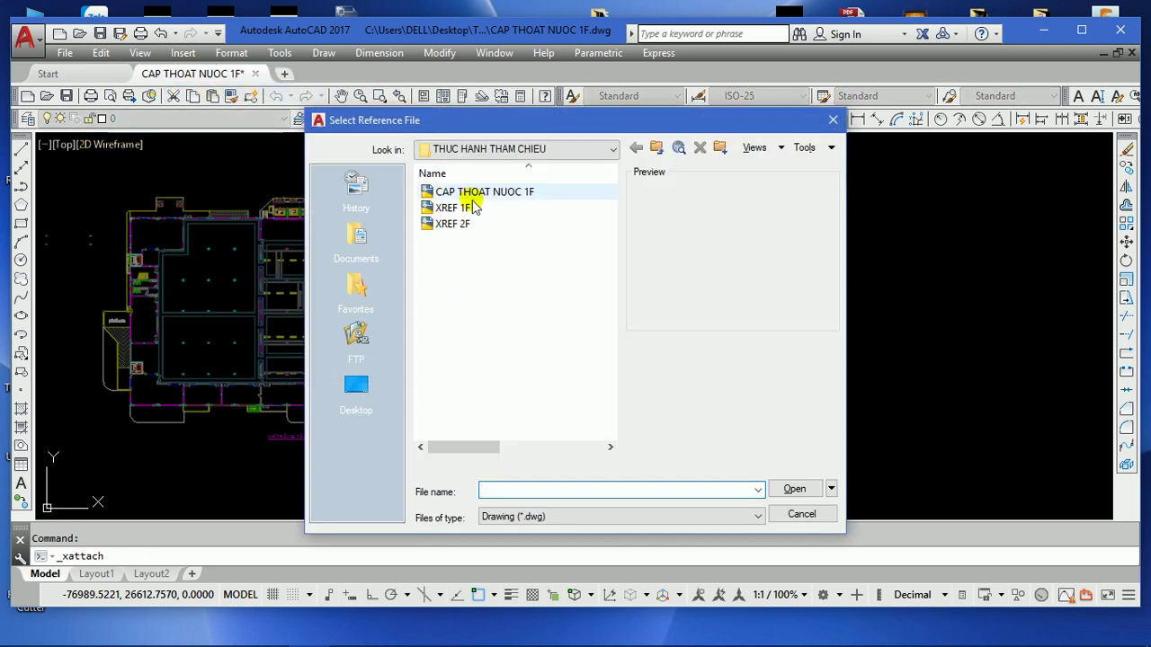
pyautogui.click(453, 226)
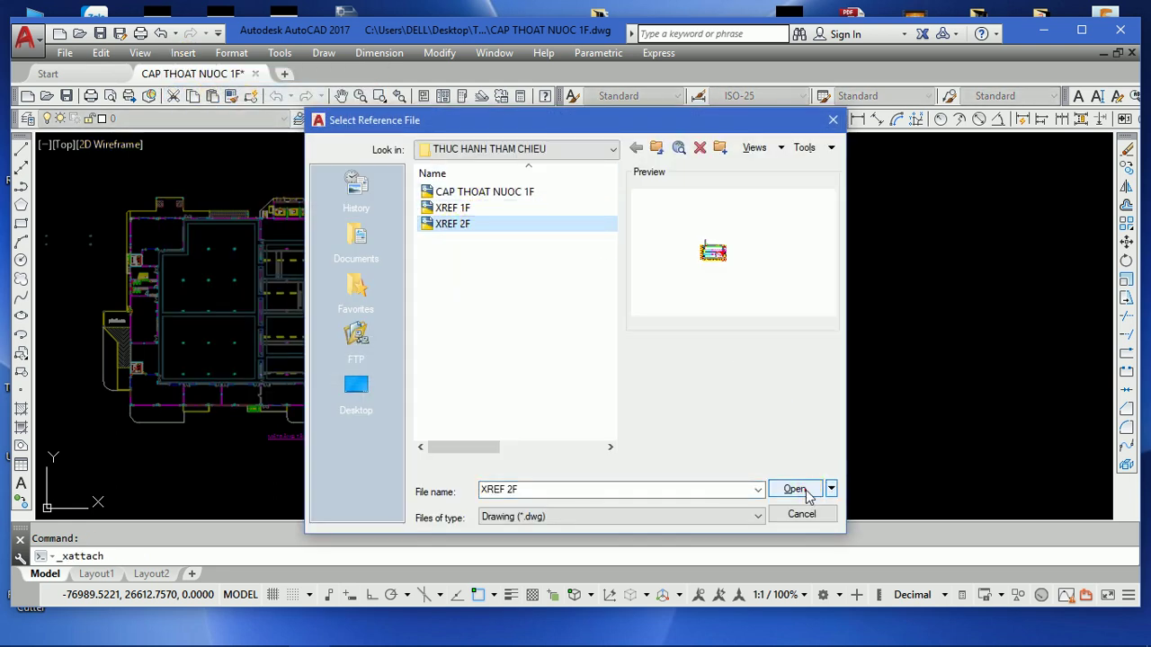
pyautogui.click(796, 489)
pyautogui.click(632, 485)
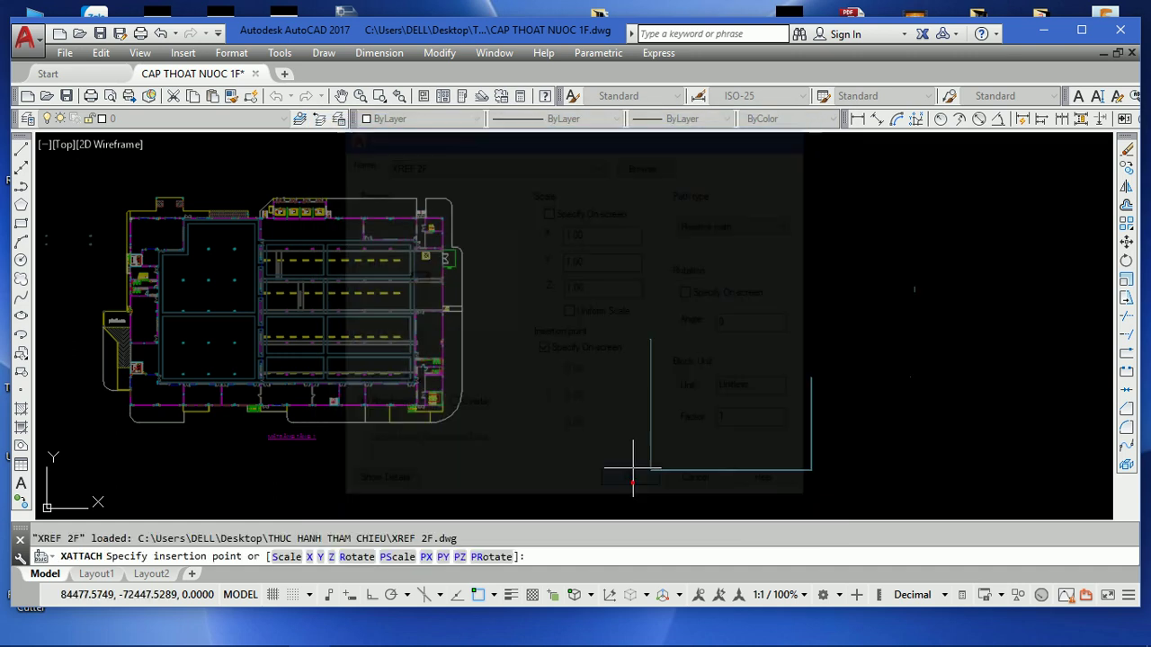
pyautogui.click(851, 424)
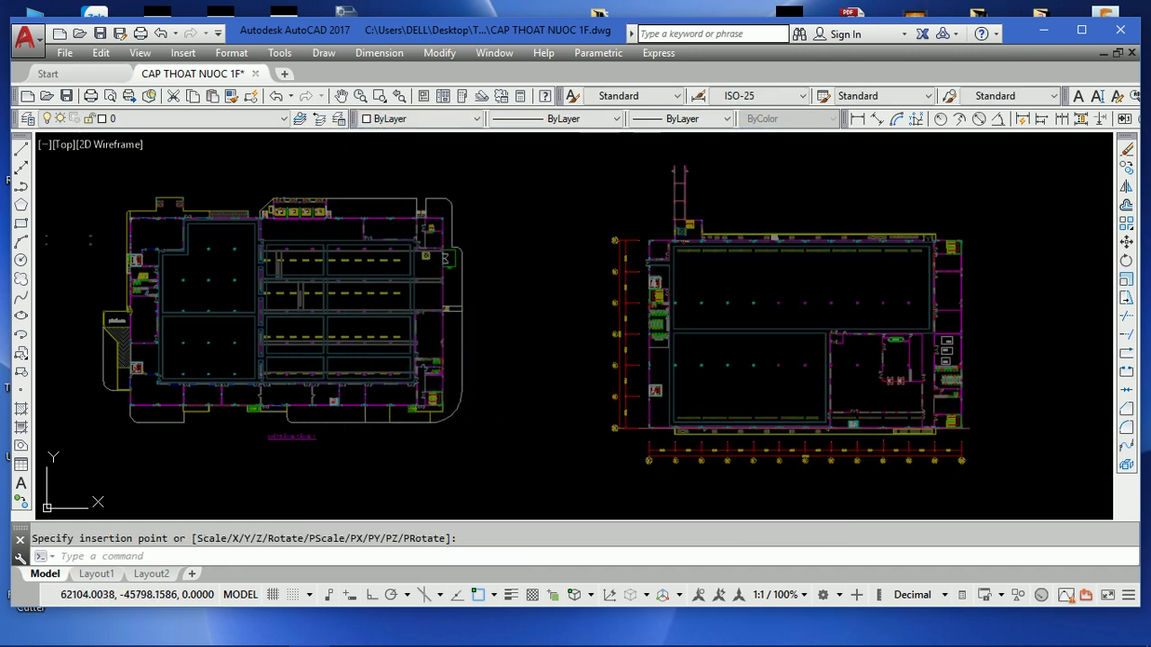
pyautogui.scroll(1, 702, 411)
pyautogui.scroll(2, 828, 447)
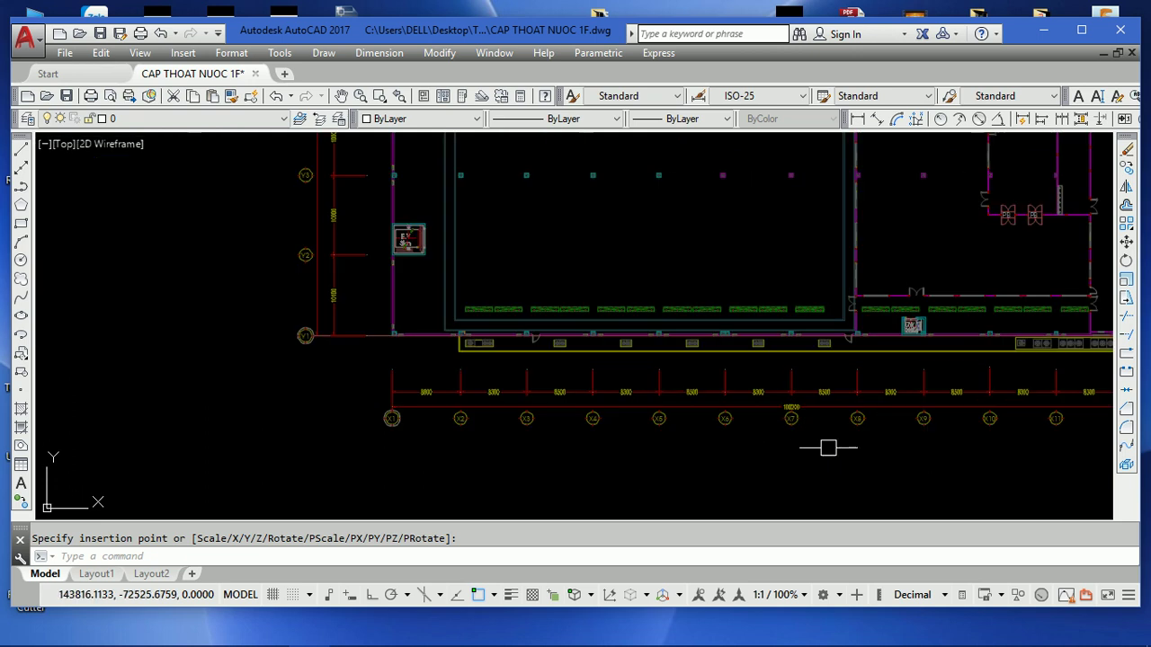
pyautogui.scroll(-4, 709, 443)
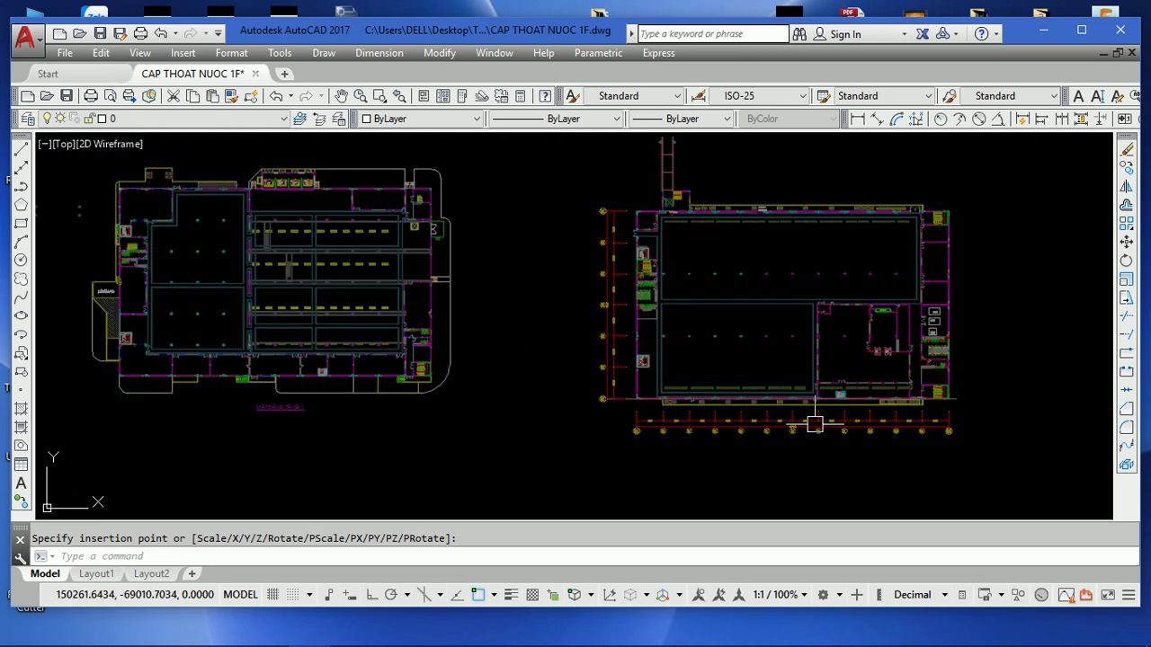
# - Select the XREF 2F plan and start the MOVE command on it
pyautogui.click(815, 424)
pyautogui.write('m')
pyautogui.press('Return')
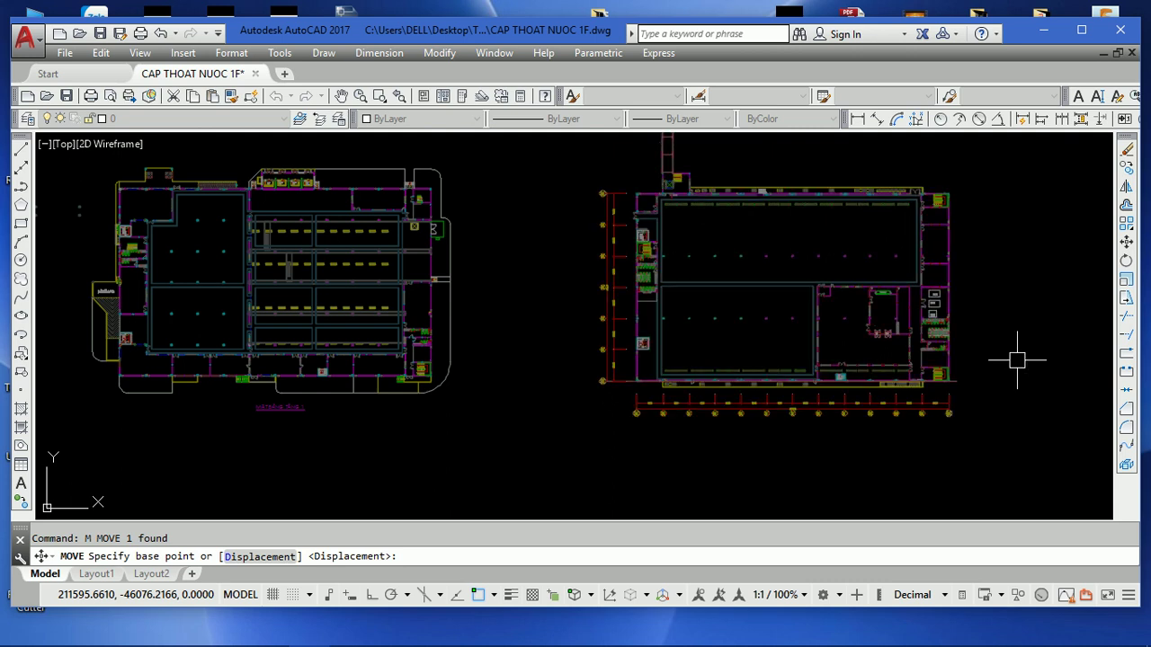
# - Draw an ortho horizontal guide LINE from the left plan's wall corner across both plans
pyautogui.click(560, 360)
pyautogui.press('Escape')
pyautogui.write('l')
pyautogui.press('Return')
pyautogui.scroll(4, 153, 360)
pyautogui.scroll(2, 153, 360)
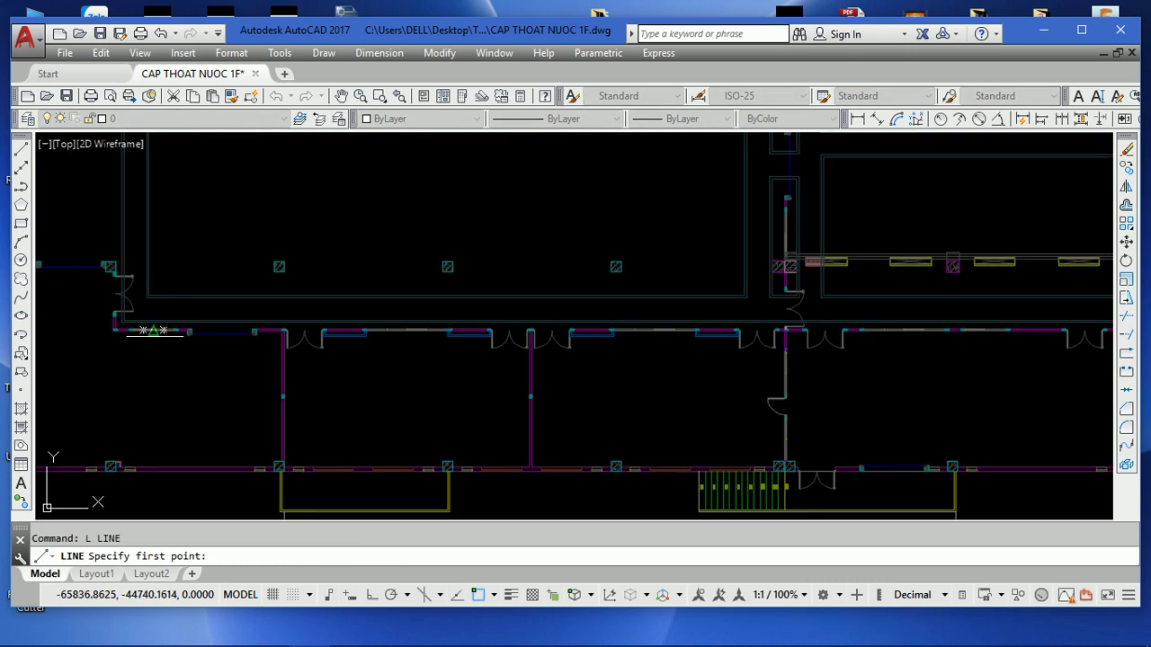
pyautogui.scroll(2, 122, 329)
pyautogui.scroll(1, 115, 321)
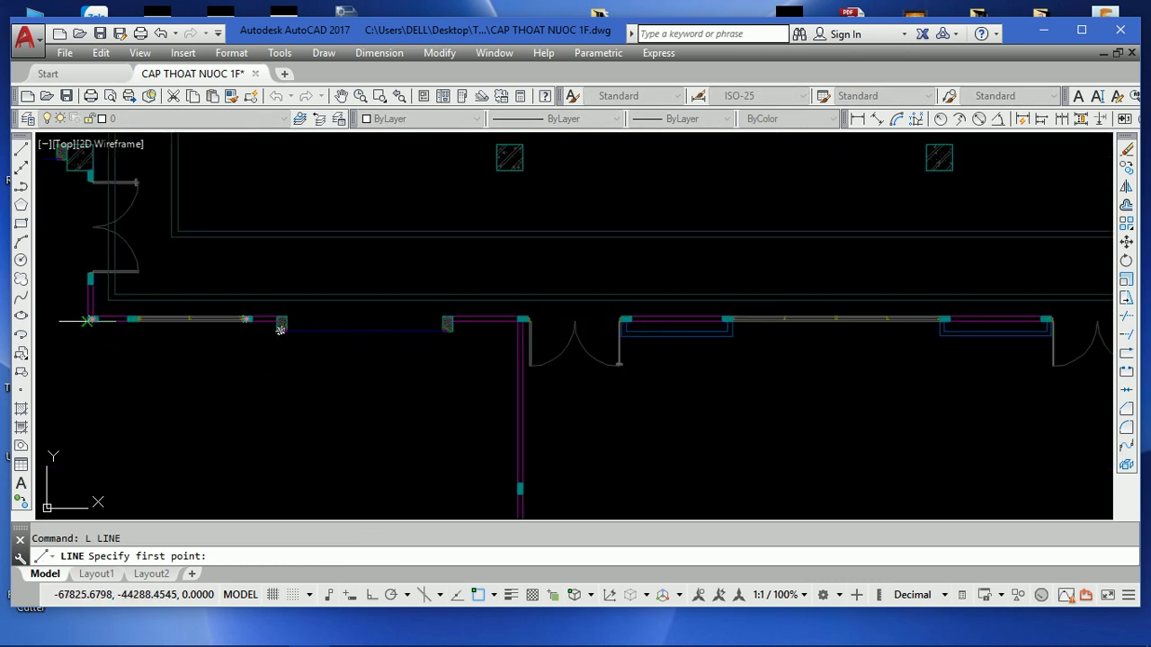
pyautogui.click(88, 321)
pyautogui.scroll(-2, 441, 323)
pyautogui.scroll(-2, 360, 333)
pyautogui.scroll(-1, 327, 339)
pyautogui.press('F8')
pyautogui.scroll(-3, 828, 369)
pyautogui.moveTo(608, 340); pyautogui.dragTo(612, 341, button='middle')
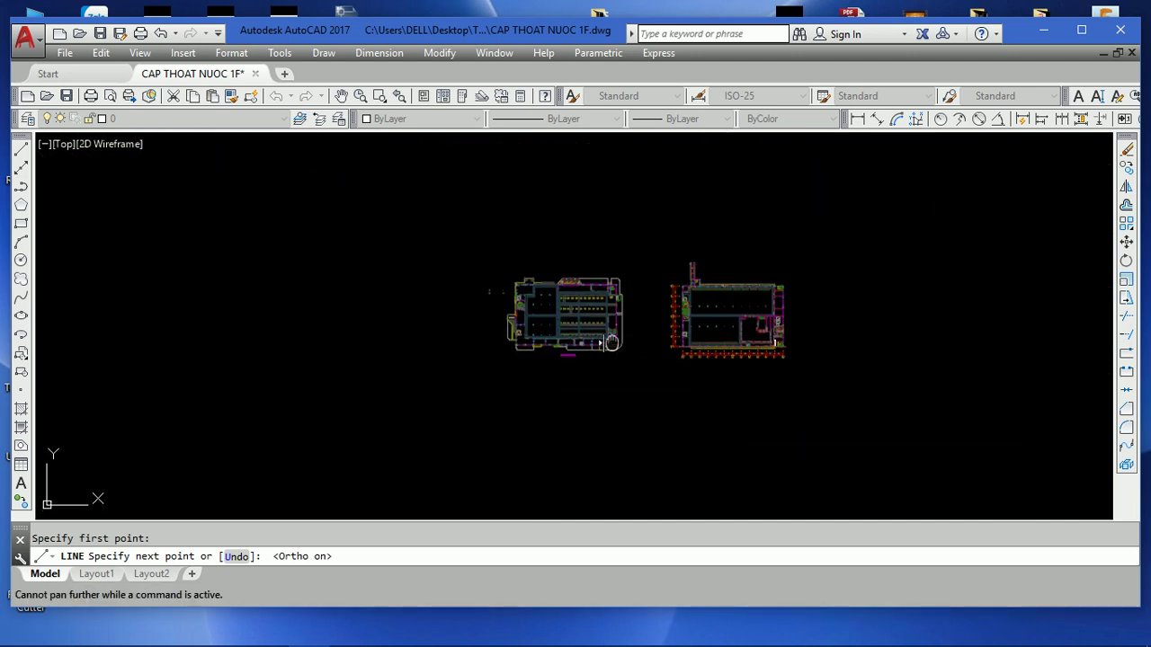
pyautogui.click(1014, 329)
pyautogui.press('Return')
# - Window-select the right floor plan and MOVE it by its gridline onto the guide line
pyautogui.middleClick(920, 381)
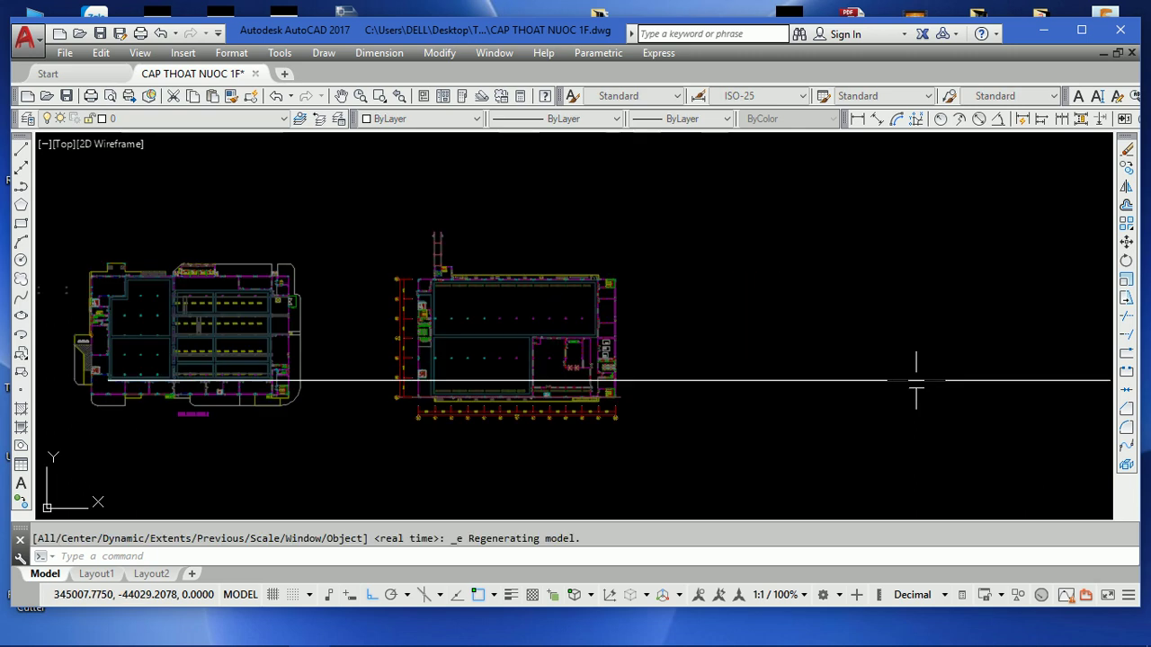
pyautogui.scroll(-2, 554, 329)
pyautogui.click(529, 315)
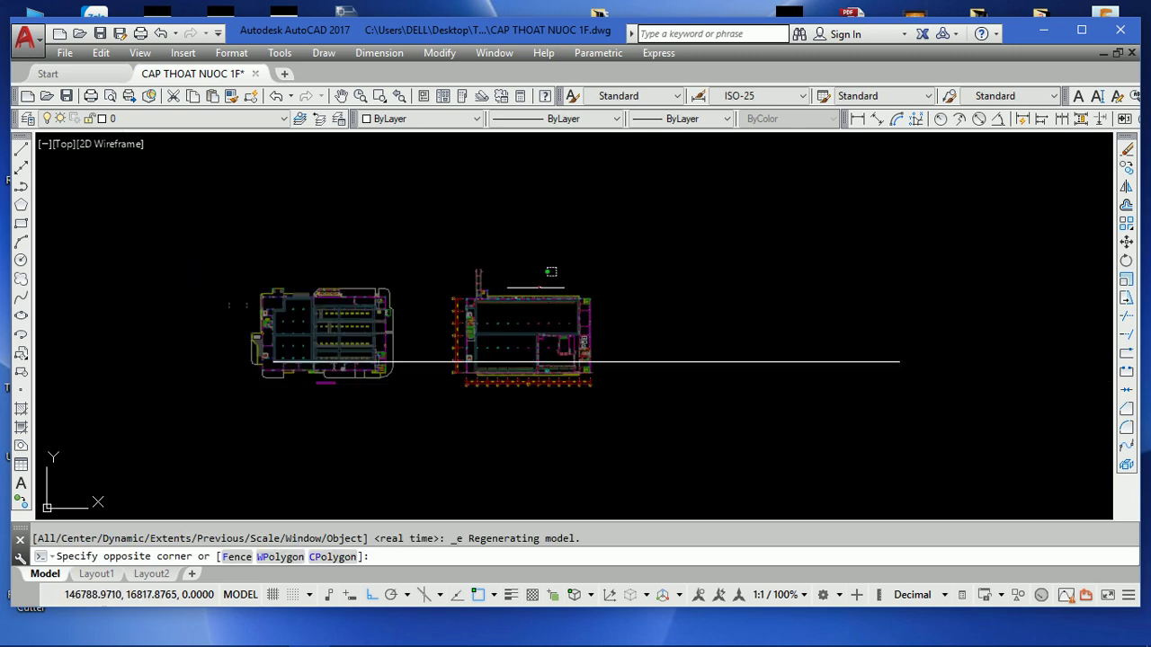
pyautogui.click(518, 345)
pyautogui.write('m')
pyautogui.press('Return')
pyautogui.scroll(3, 473, 390)
pyautogui.scroll(2, 527, 347)
pyautogui.scroll(2, 540, 369)
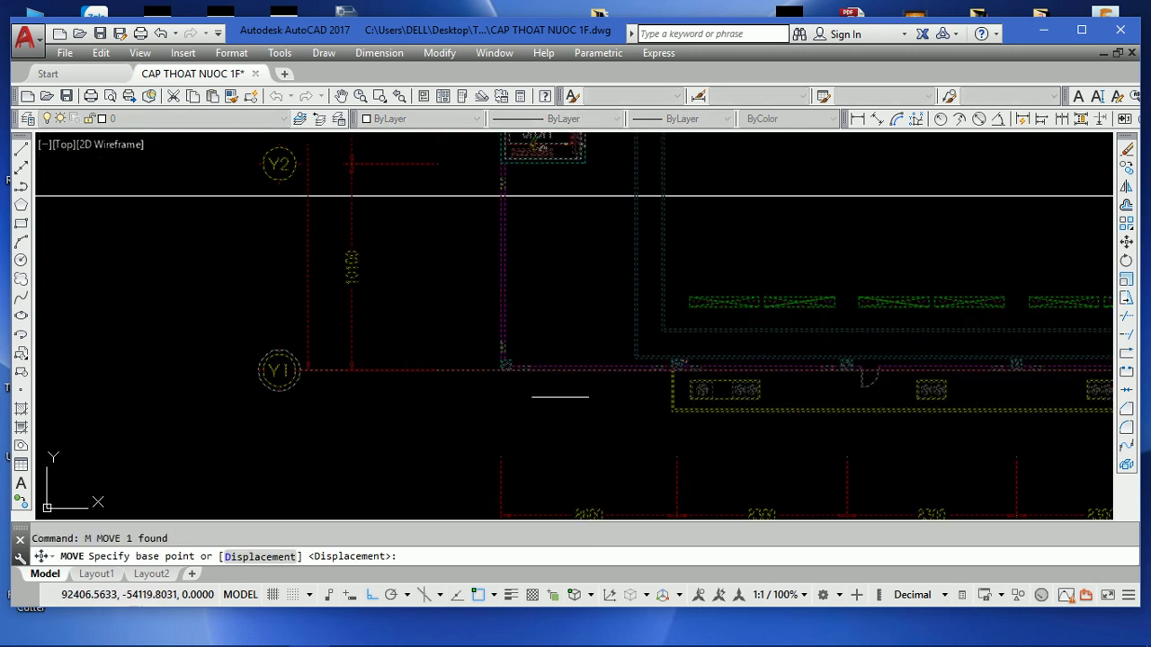
pyautogui.click(578, 360)
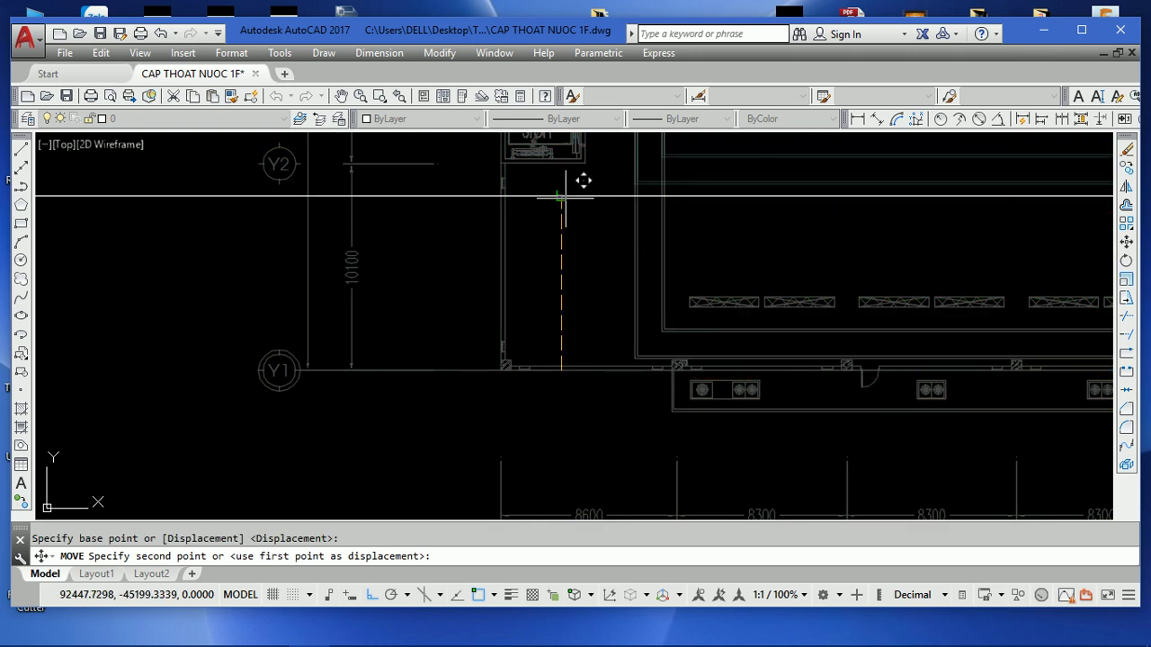
pyautogui.moveTo(576, 372); pyautogui.dragTo(566, 198, button='middle')
pyautogui.scroll(-5, 567, 198)
# - ERASE the temporary guide line and review both floor plans side by side
pyautogui.click(548, 334)
pyautogui.click(548, 333)
pyautogui.write('e')
pyautogui.press('Return')
pyautogui.scroll(-3, 452, 318)
pyautogui.scroll(-2, 480, 321)
pyautogui.scroll(3, 528, 342)
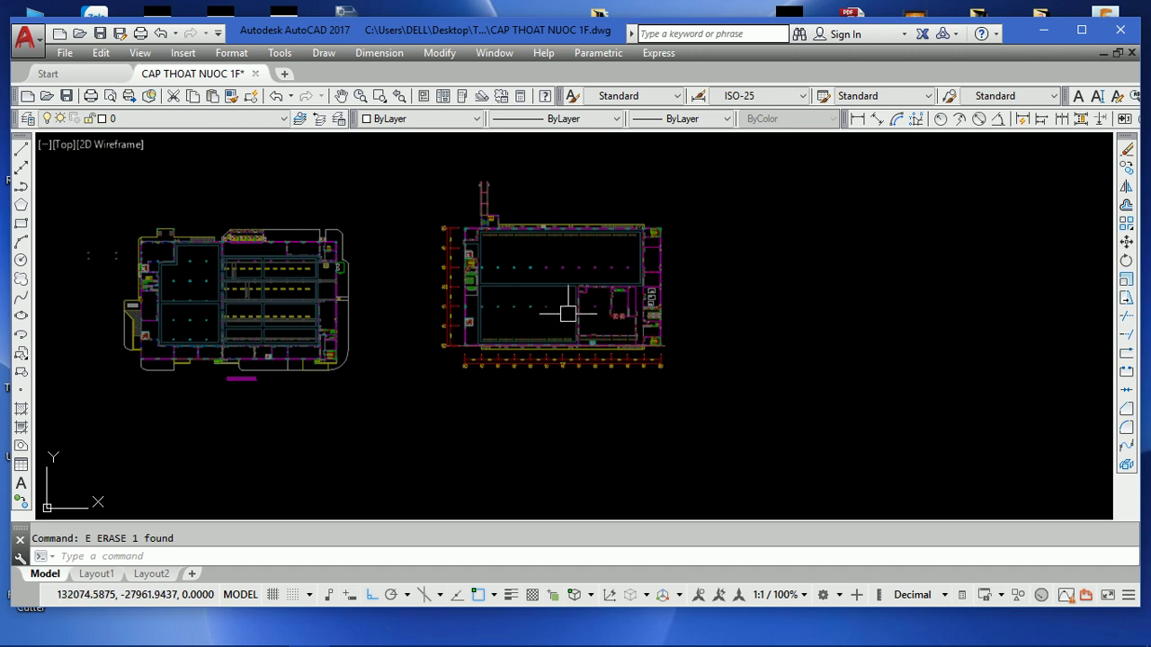
pyautogui.moveTo(789, 317); pyautogui.dragTo(544, 332, button='middle')
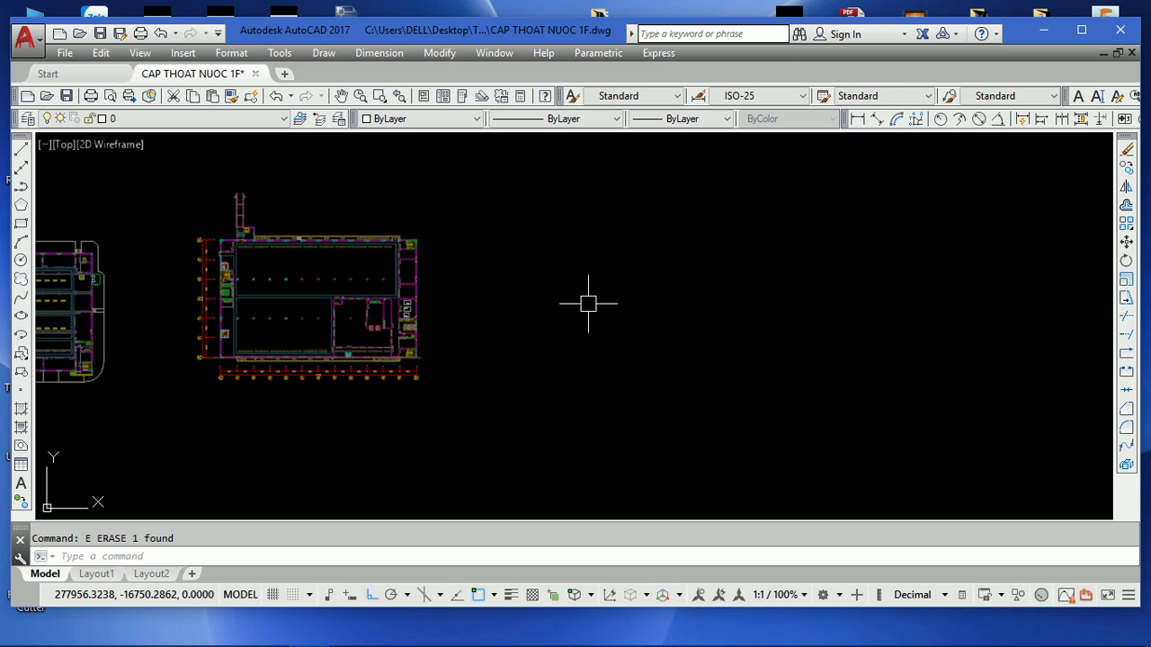
pyautogui.scroll(-5, 747, 283)
pyautogui.scroll(4, 698, 308)
pyautogui.moveTo(699, 309); pyautogui.dragTo(432, 347, button='middle')
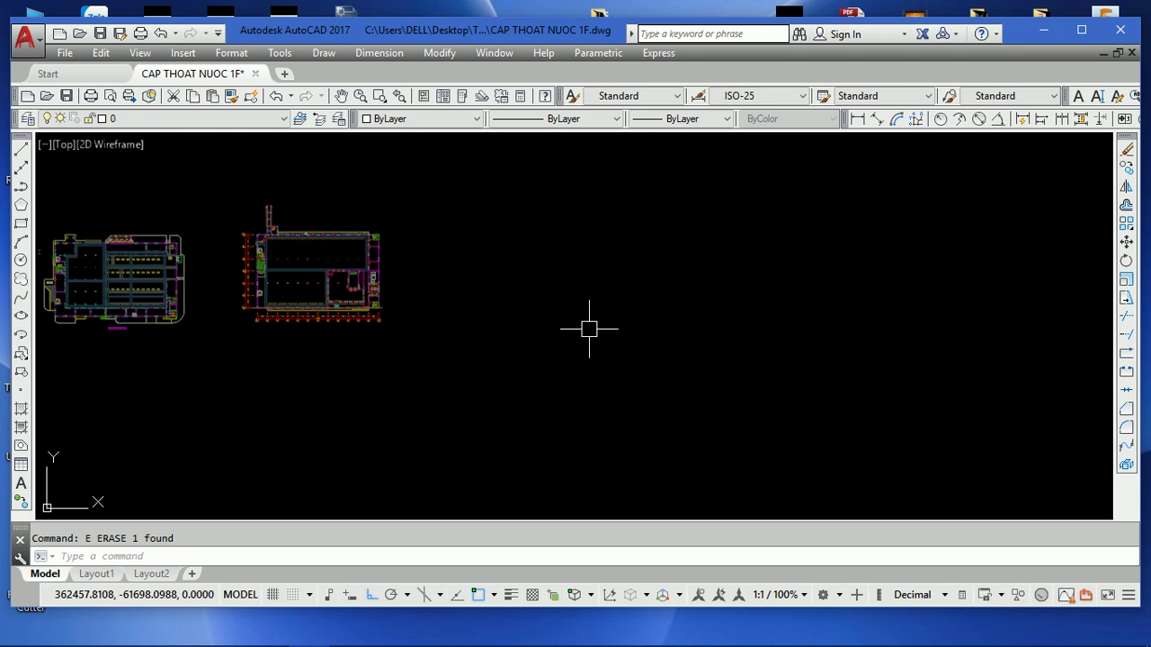
pyautogui.moveTo(601, 321); pyautogui.dragTo(732, 326, button='middle')
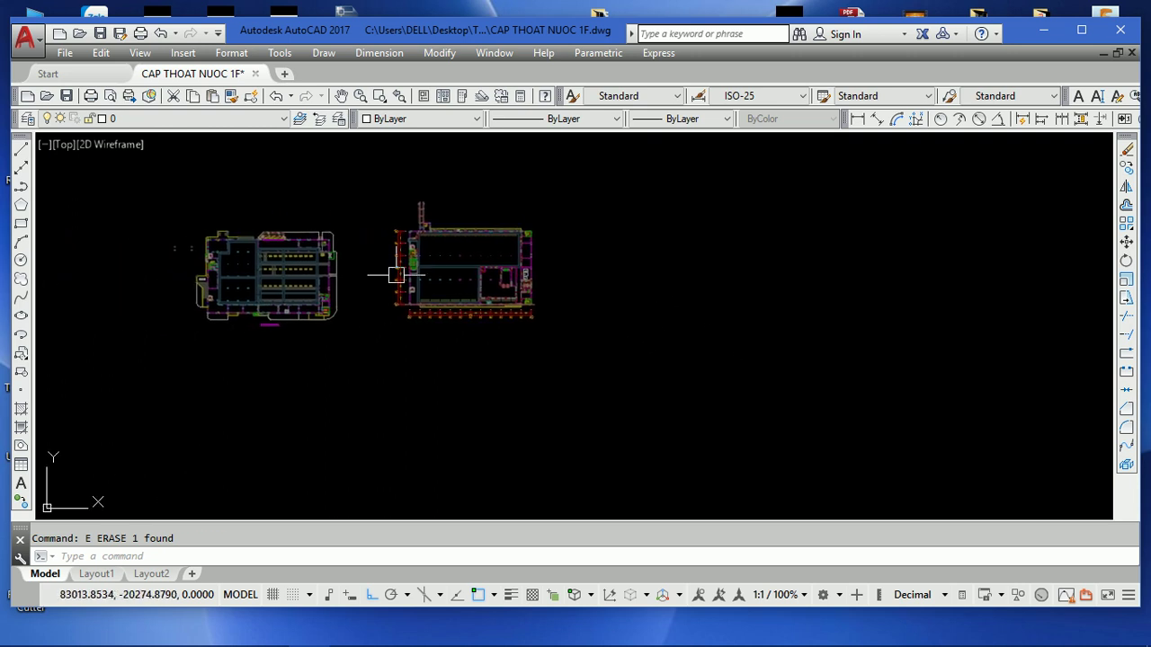
pyautogui.scroll(2, 361, 261)
pyautogui.scroll(2, 411, 296)
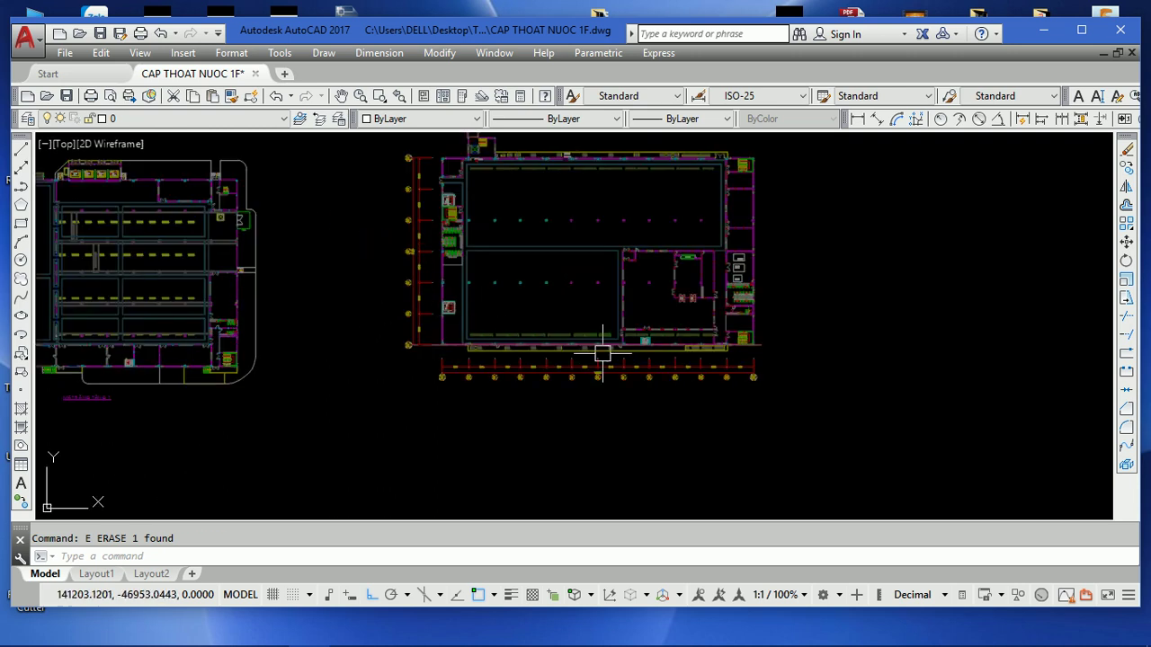
pyautogui.scroll(-4, 519, 344)
pyautogui.scroll(1, 486, 335)
pyautogui.scroll(1, 424, 321)
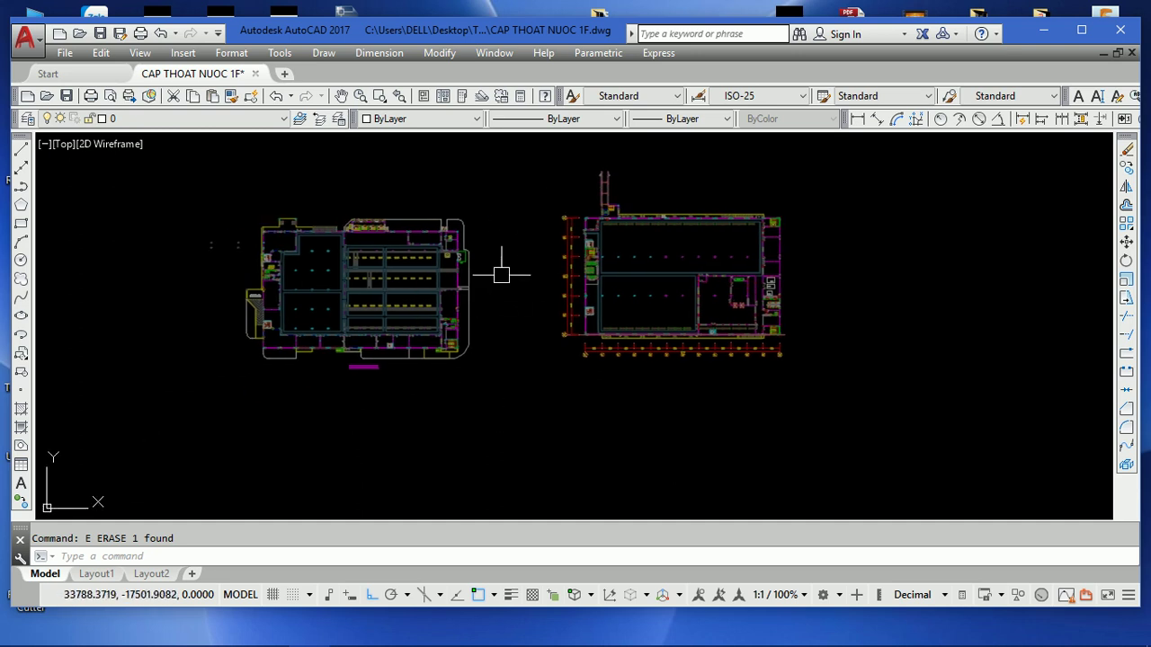
# - Browse the drawing files in the Open dialog, cancel it, and save CAP THOAT NUOC 1F
pyautogui.click(457, 277)
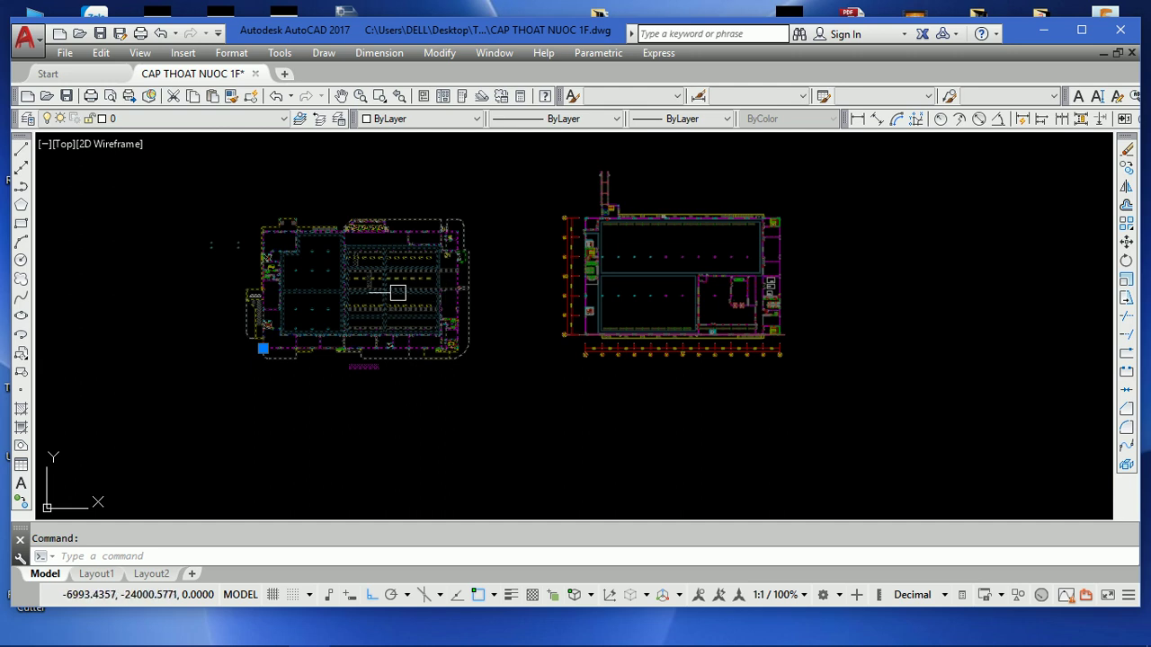
pyautogui.click(79, 33)
pyautogui.click(490, 206)
pyautogui.press('Down')
pyautogui.press('Up')
pyautogui.press('Down')
pyautogui.click(461, 192)
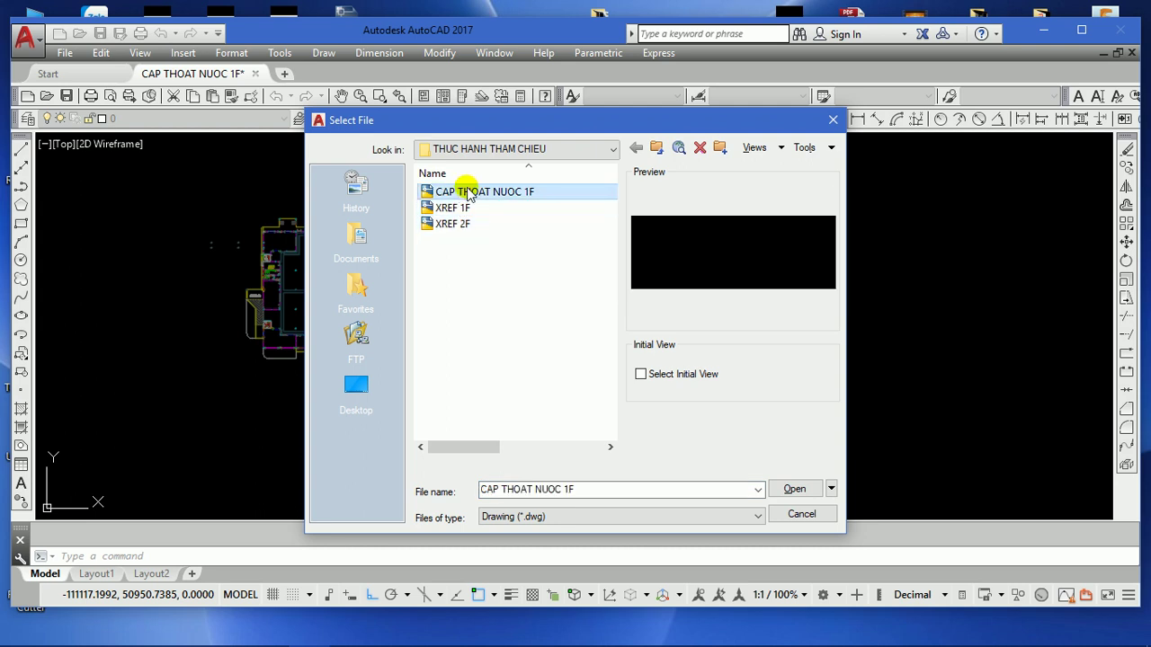
pyautogui.click(832, 119)
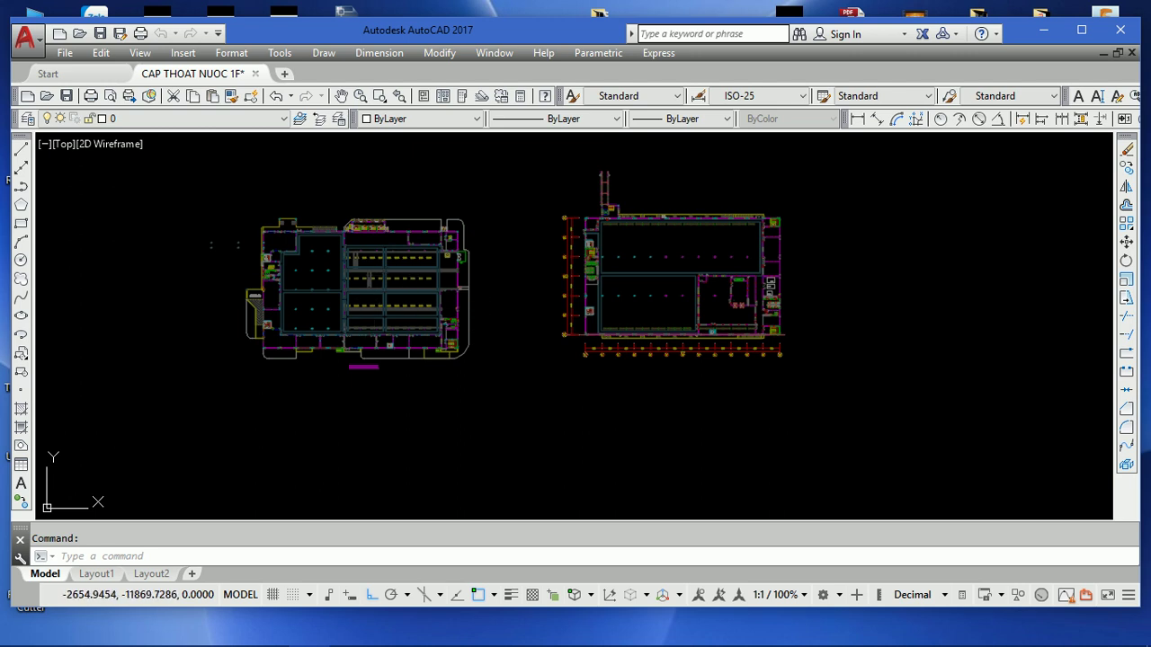
pyautogui.click(100, 33)
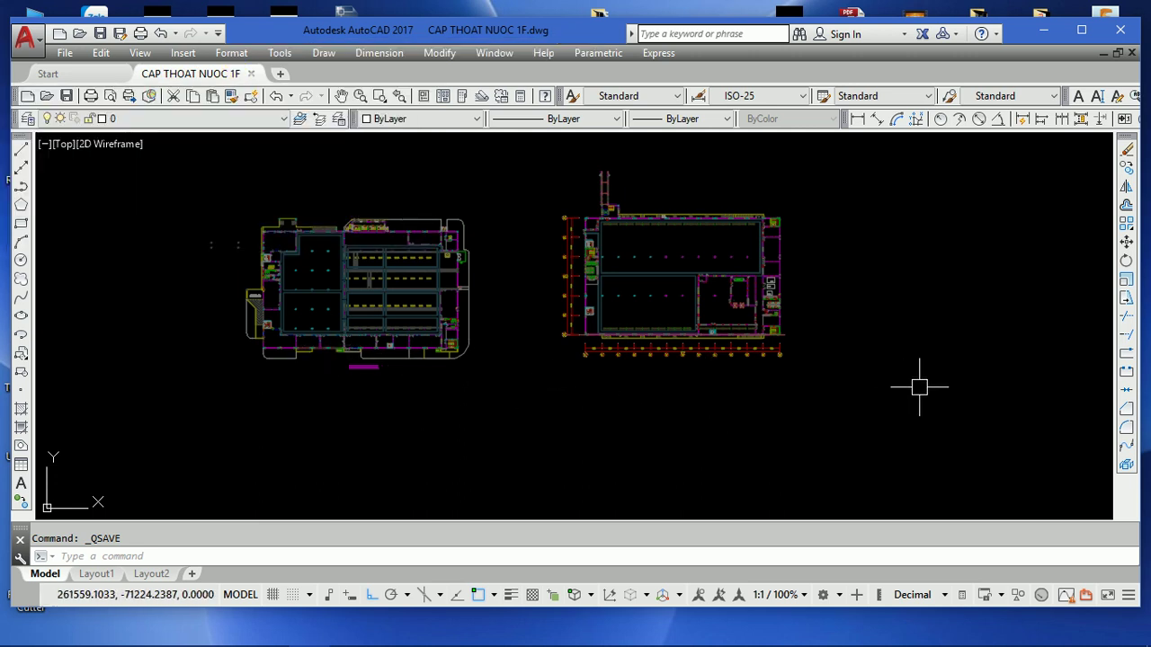
pyautogui.click(66, 51)
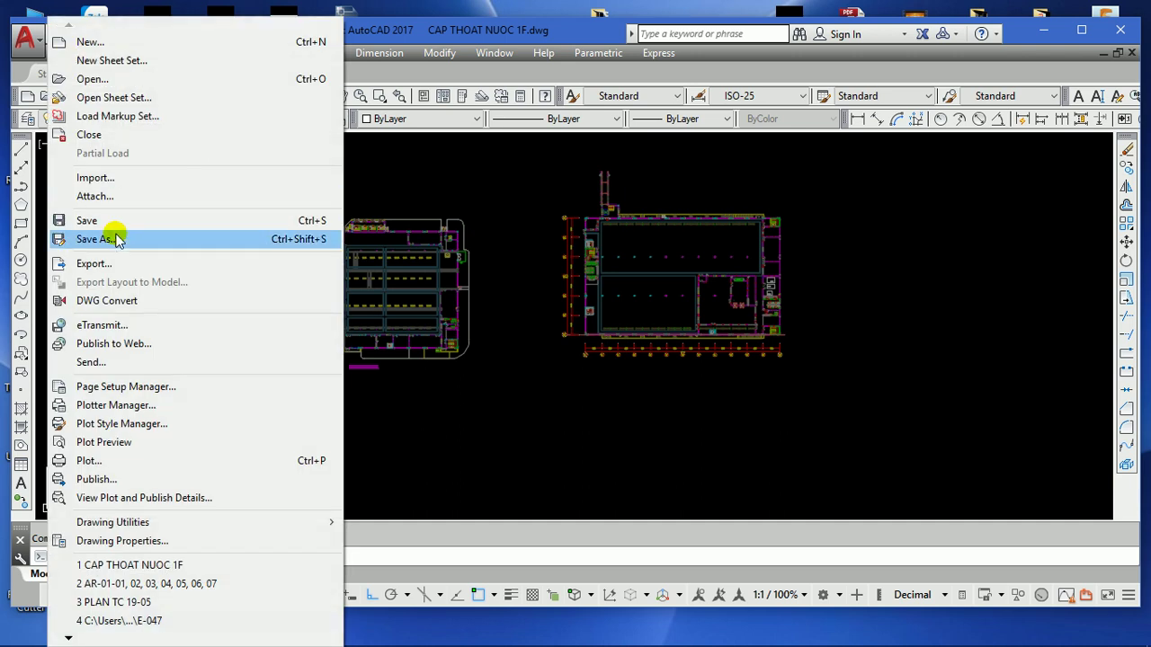
# - Try renaming the file within Save As, dismiss the file-in-use error, and close the drawing
pyautogui.click(115, 238)
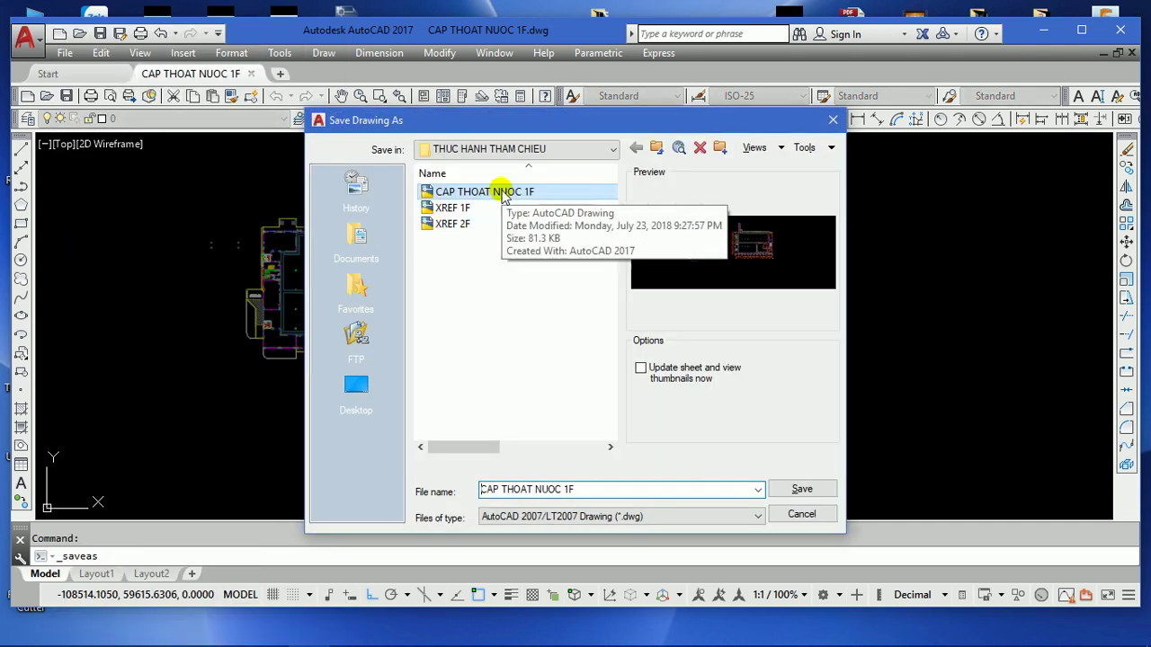
pyautogui.rightClick(511, 193)
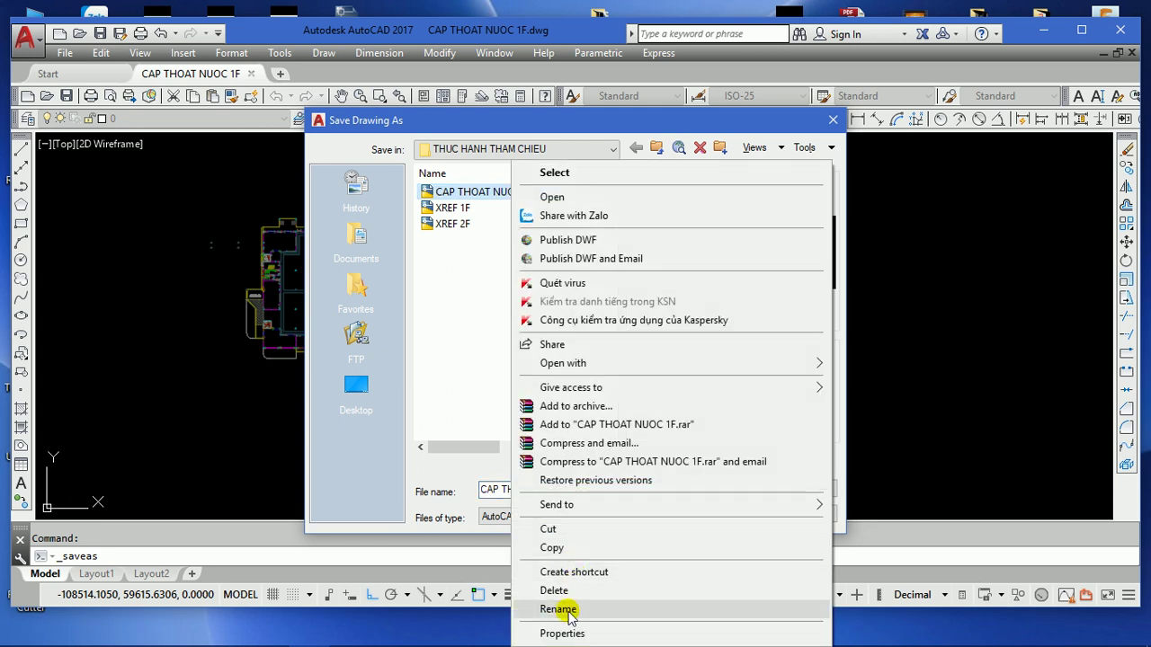
pyautogui.click(559, 610)
pyautogui.click(529, 190)
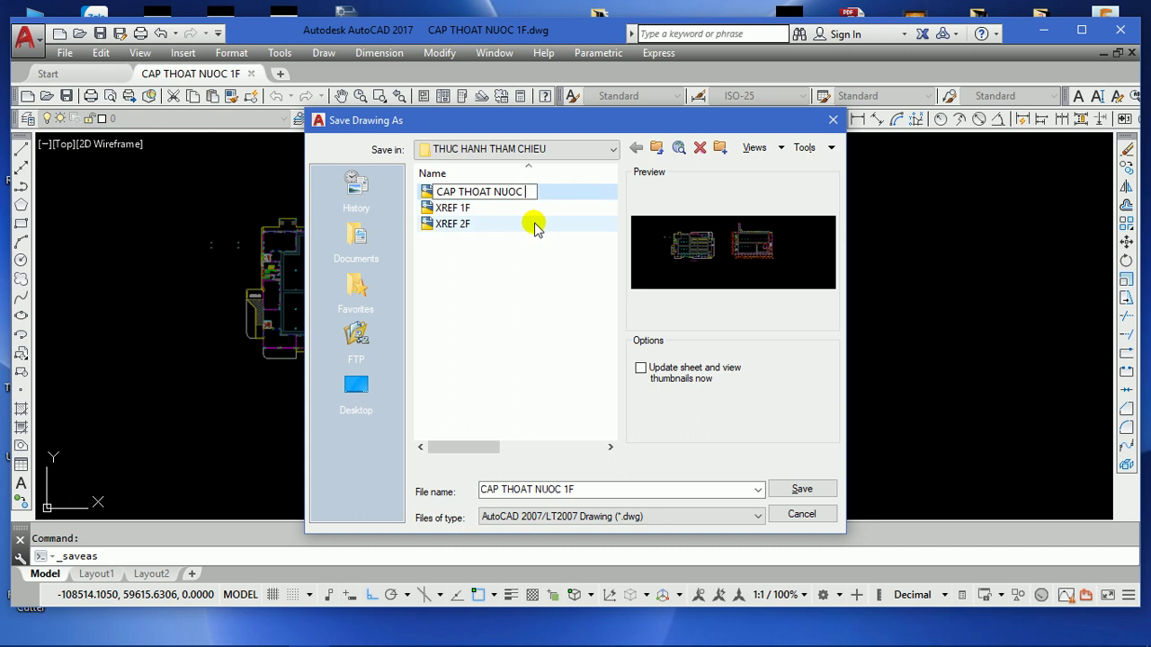
pyautogui.click(798, 488)
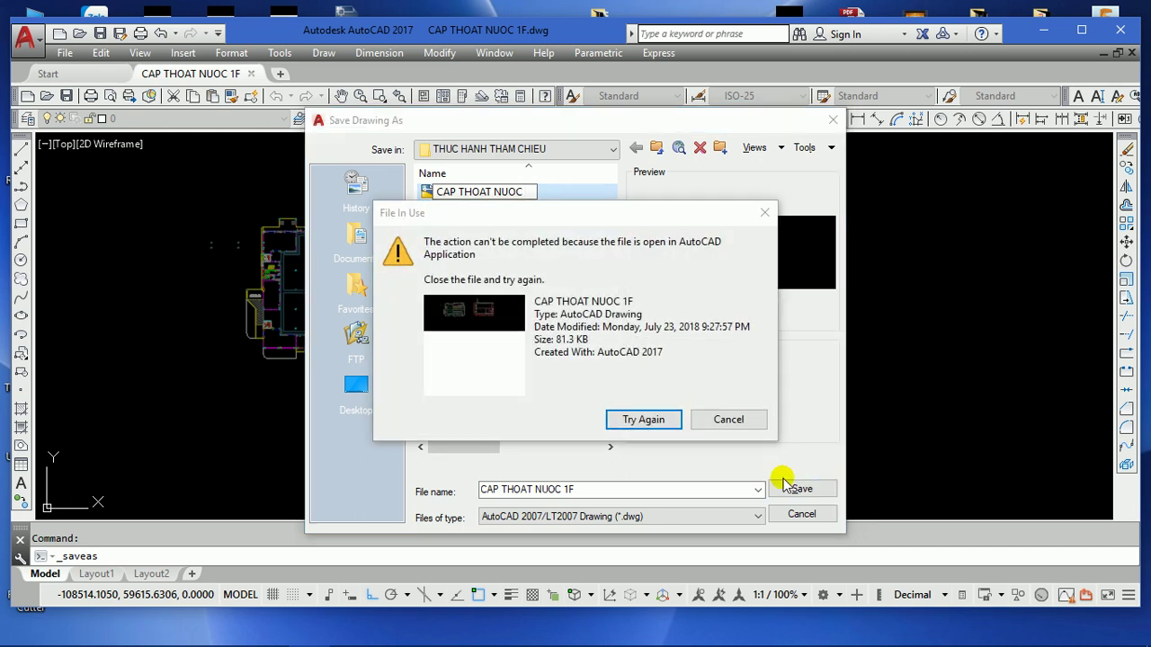
pyautogui.click(644, 419)
pyautogui.click(803, 488)
pyautogui.click(730, 419)
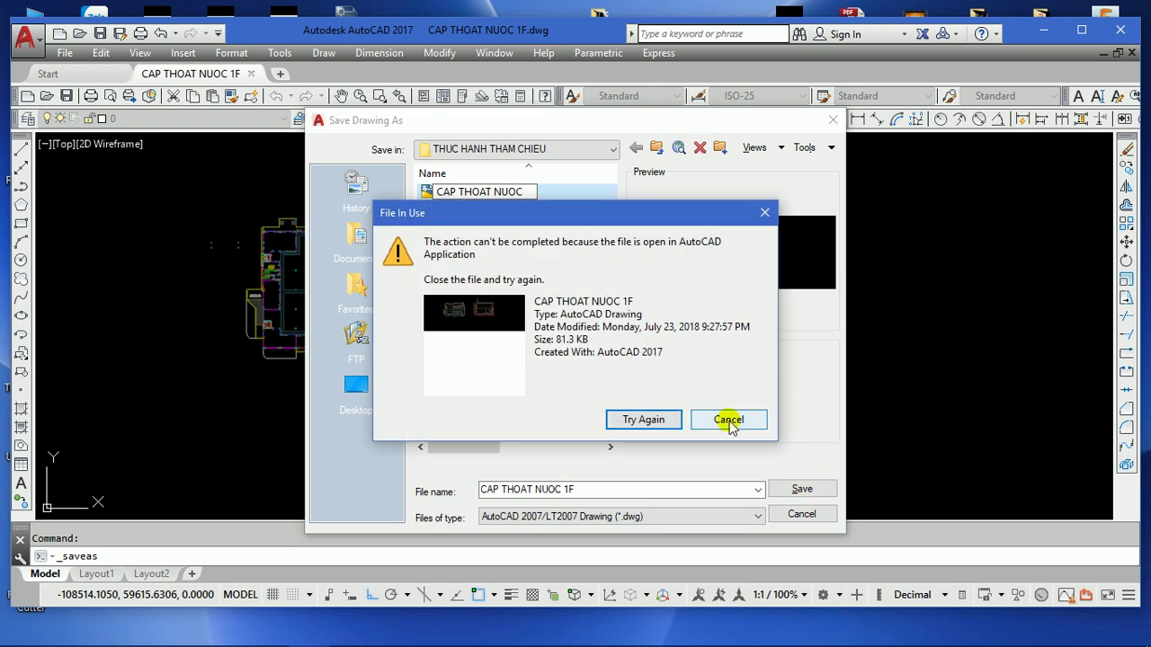
pyautogui.click(801, 513)
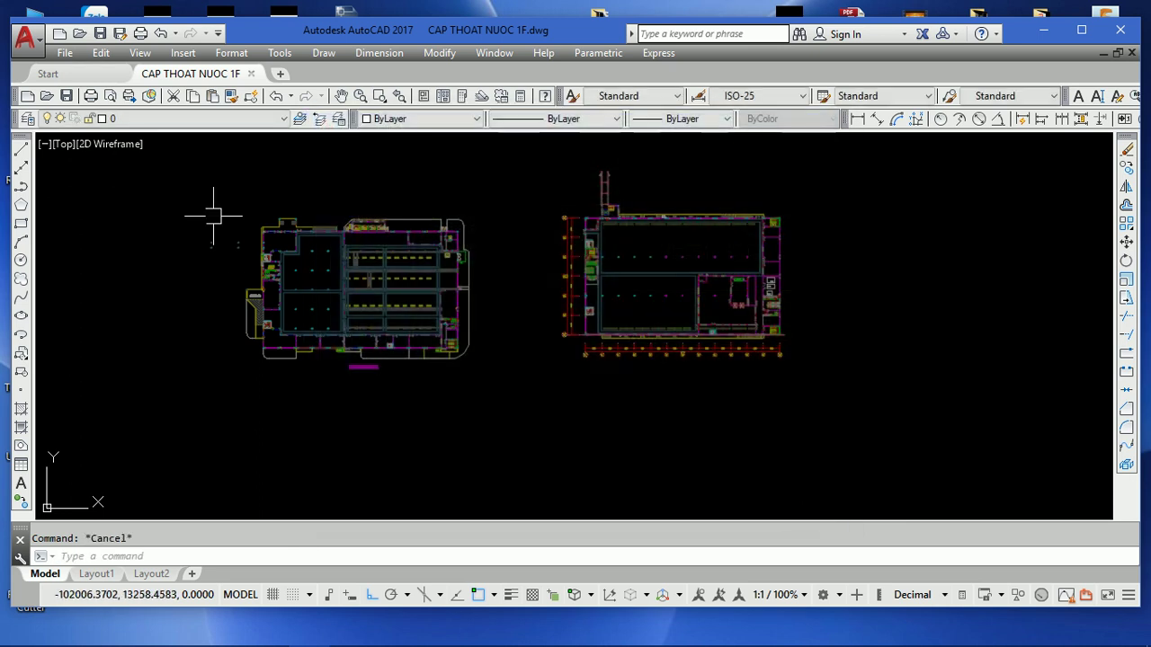
pyautogui.click(248, 74)
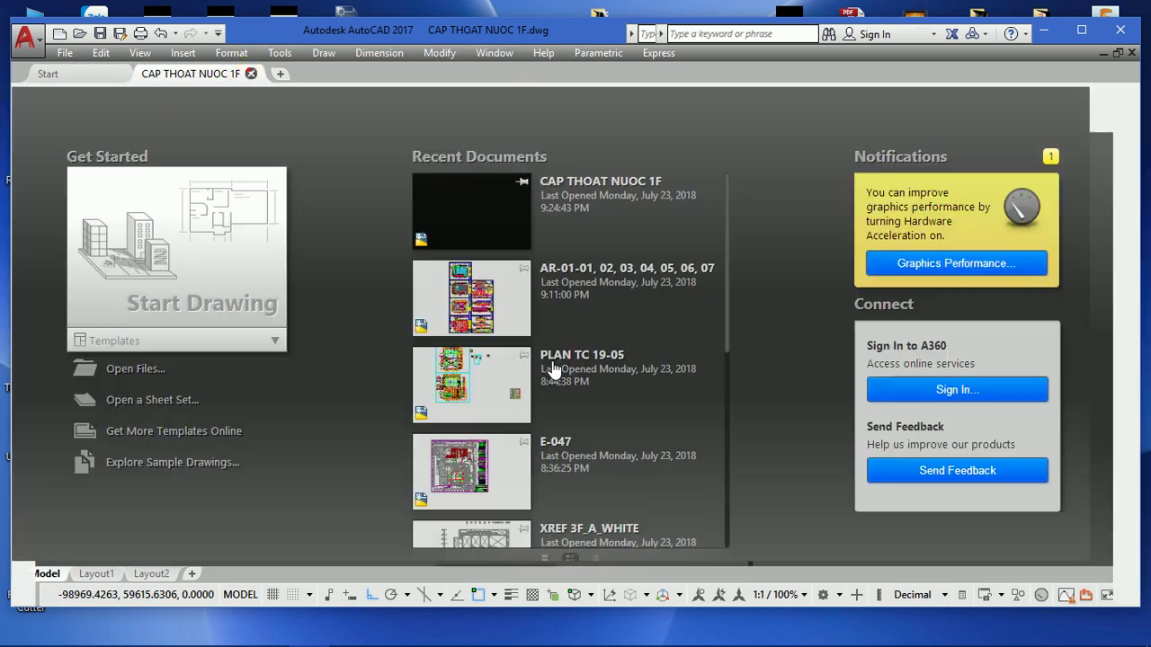
# - Rename CAP THOAT NUOC 1F.dwg to CAP THOAT NUOC in the Open dialog and open it
pyautogui.click(79, 36)
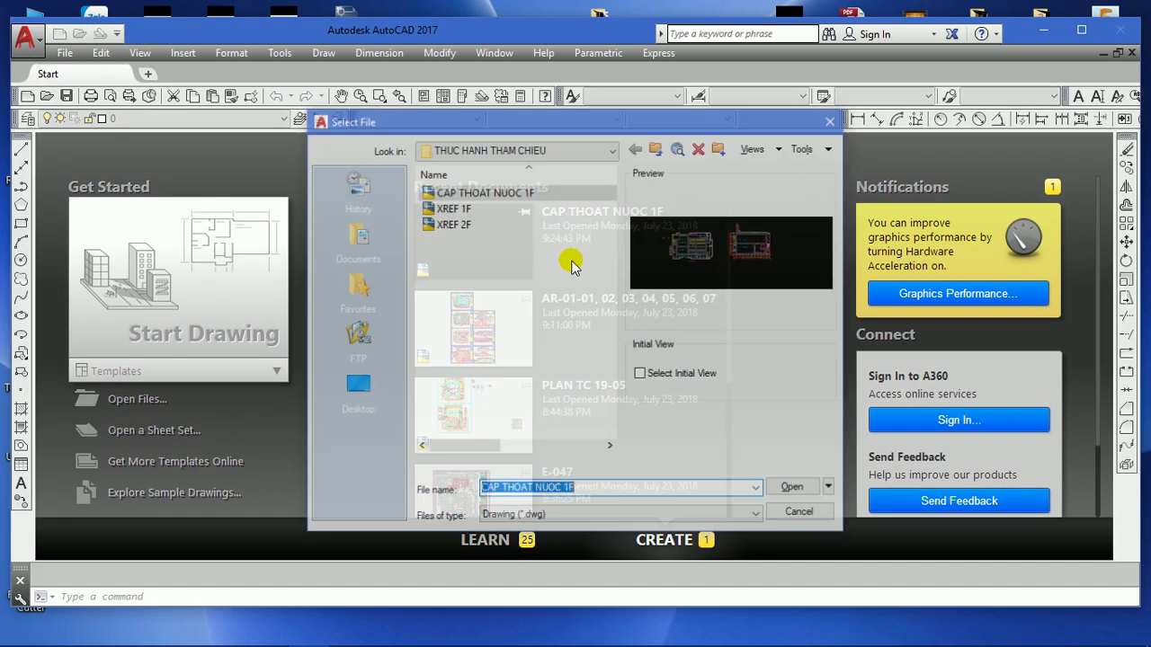
pyautogui.rightClick(484, 195)
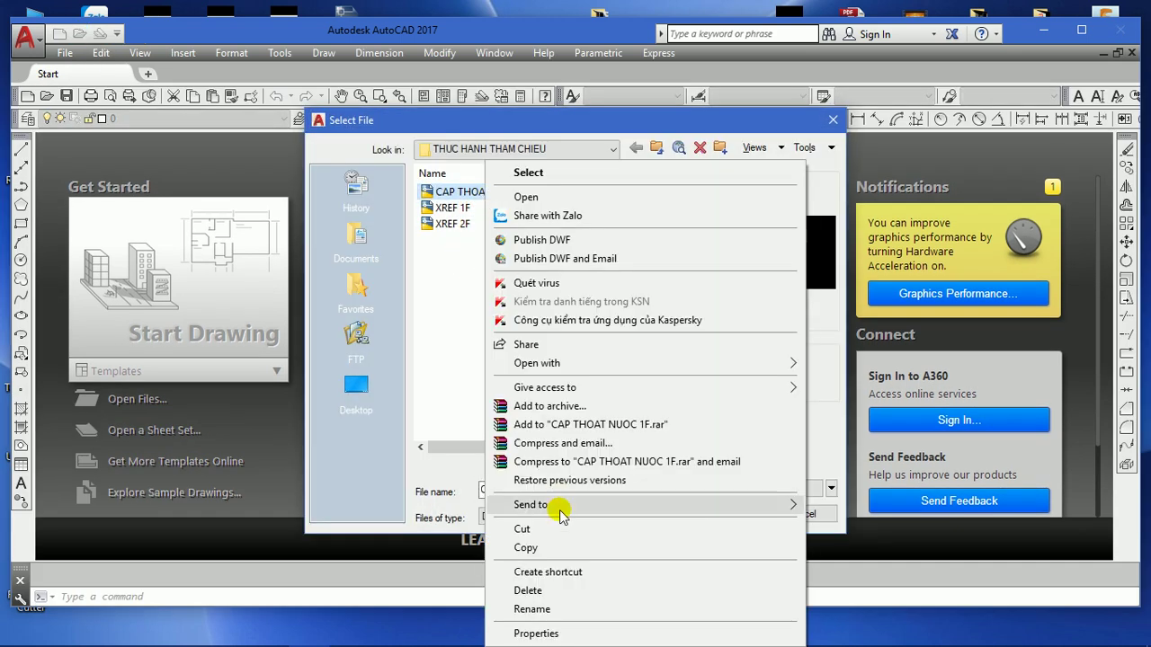
pyautogui.click(534, 609)
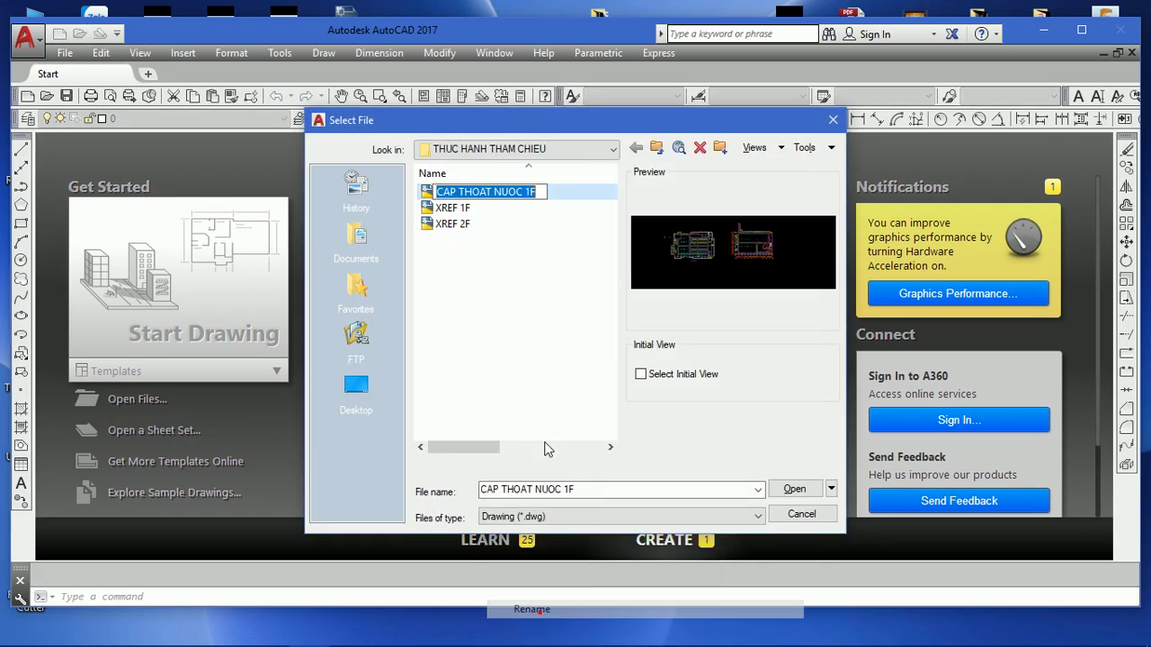
pyautogui.click(537, 193)
pyautogui.press('BackSpace')
pyautogui.press('BackSpace')
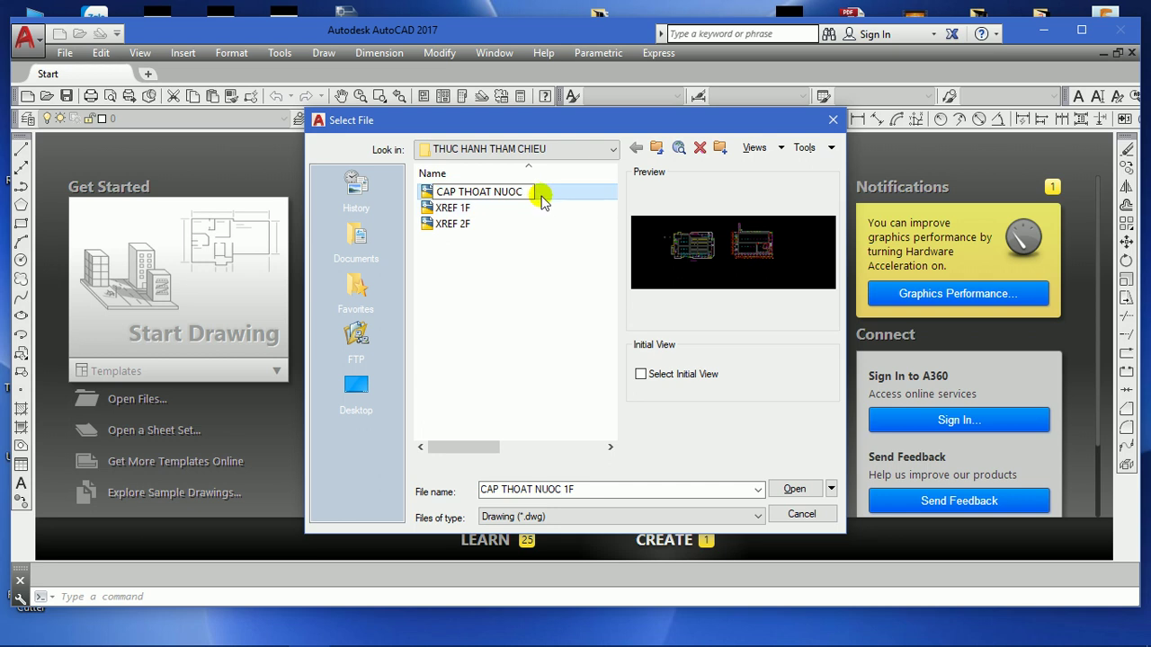
pyautogui.press('Return')
pyautogui.doubleClick(493, 193)
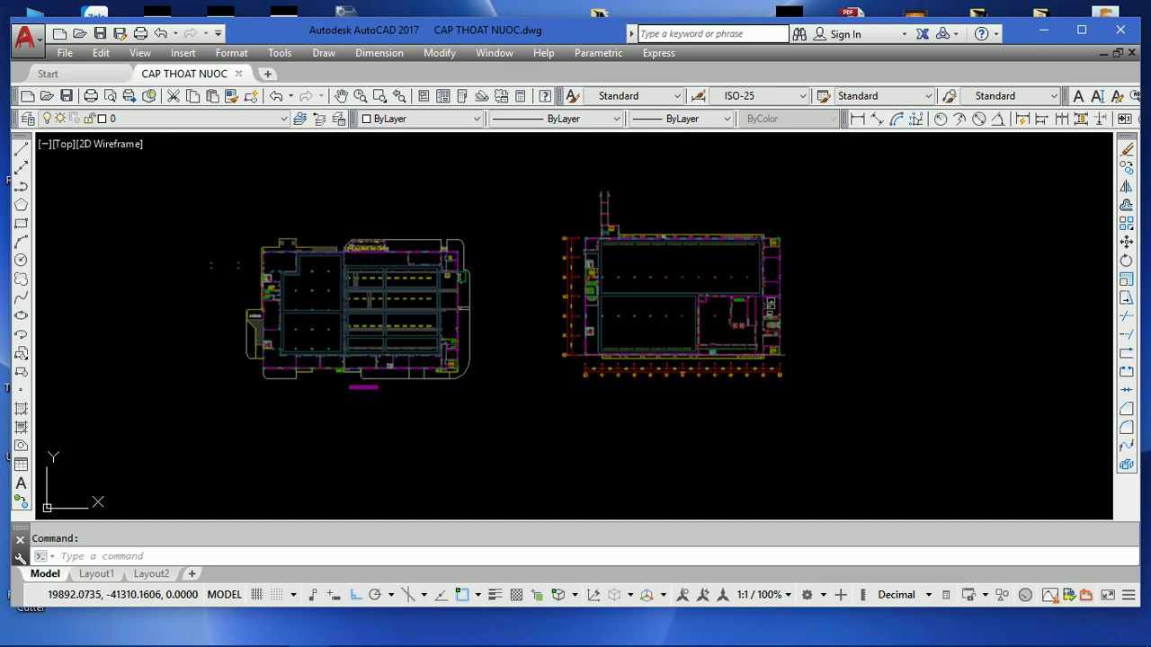
# - Save a copy of the drawing as CHUA CHAY.dwg
pyautogui.scroll(2, 493, 315)
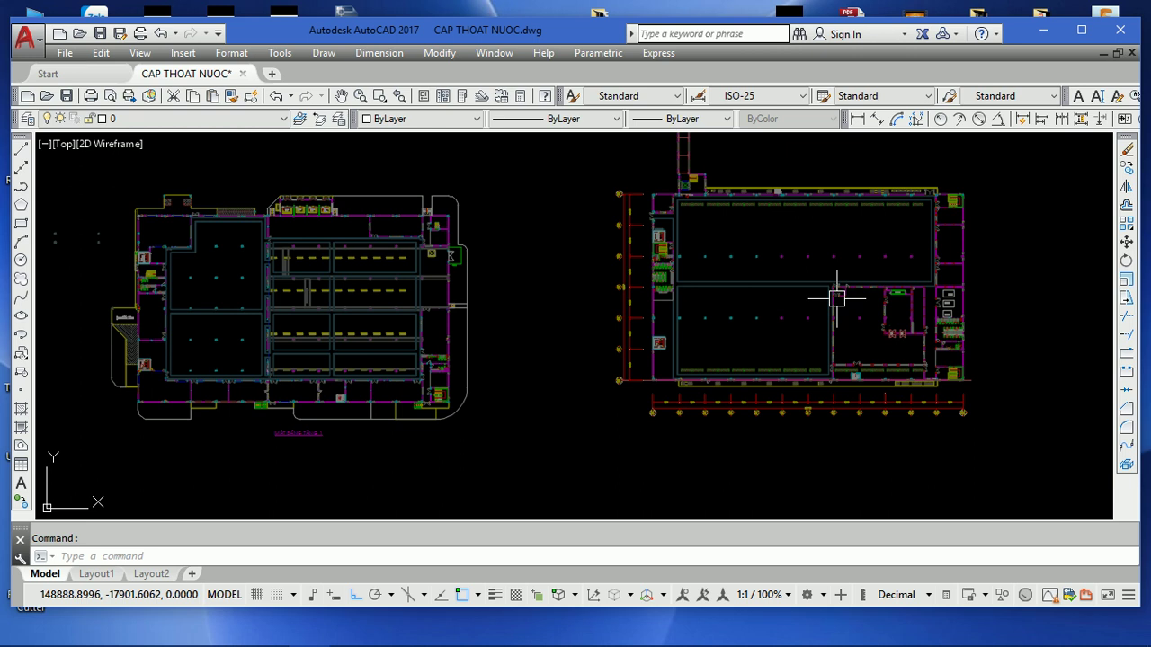
pyautogui.click(64, 53)
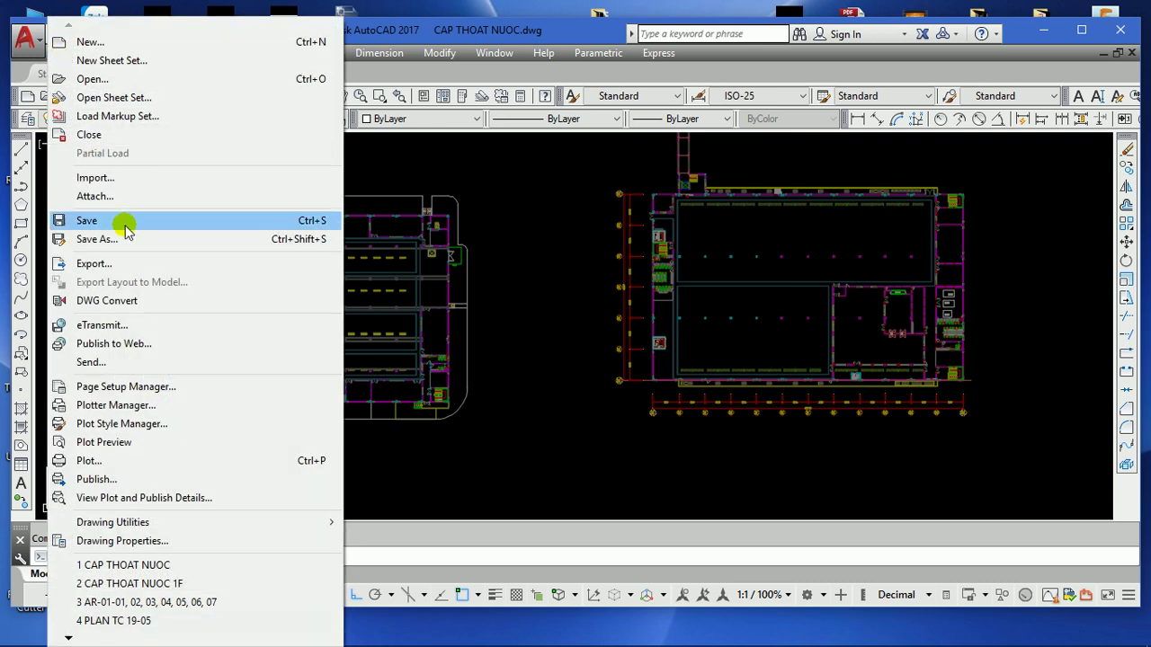
pyautogui.click(97, 239)
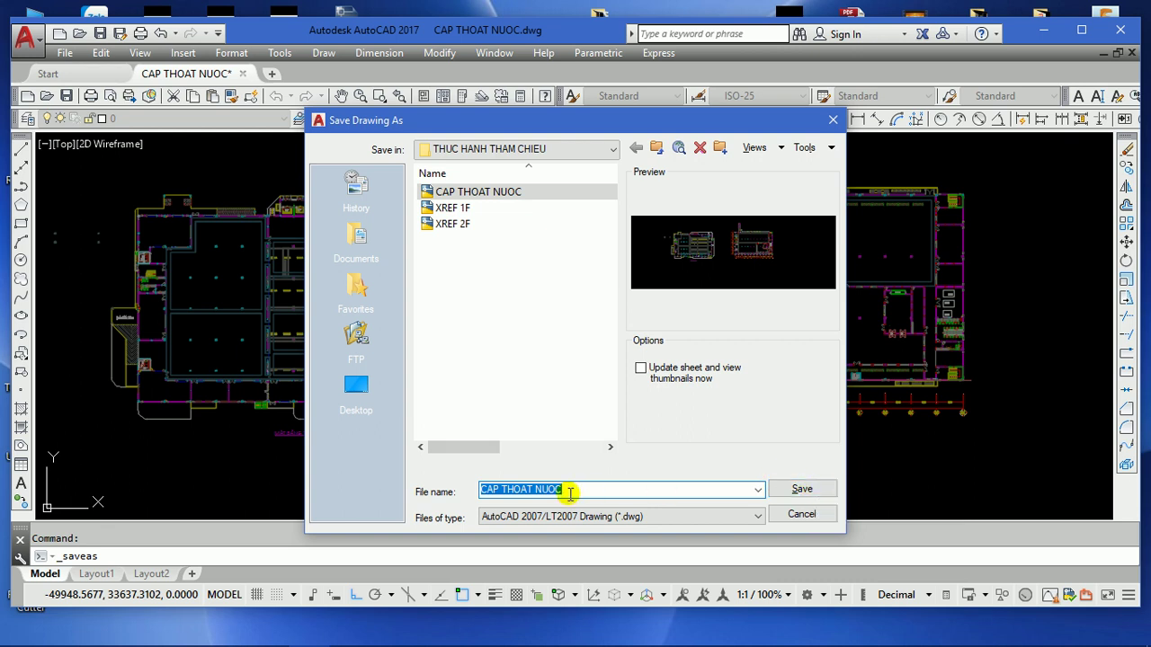
pyautogui.write('CHUA CHAY')
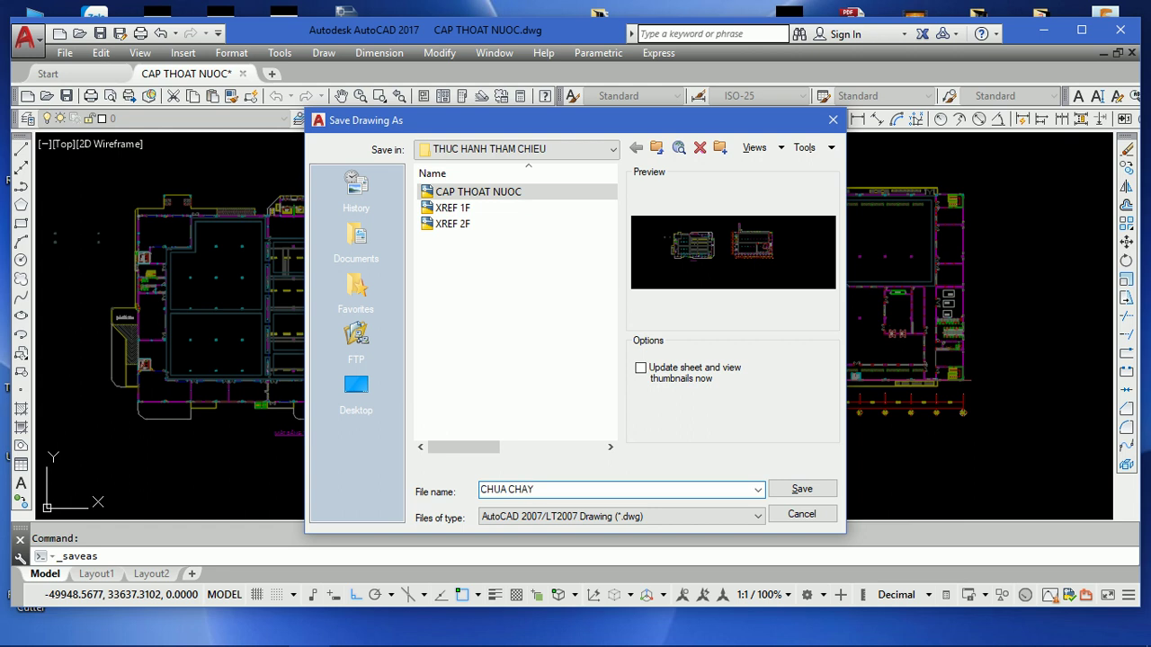
pyautogui.press('Return')
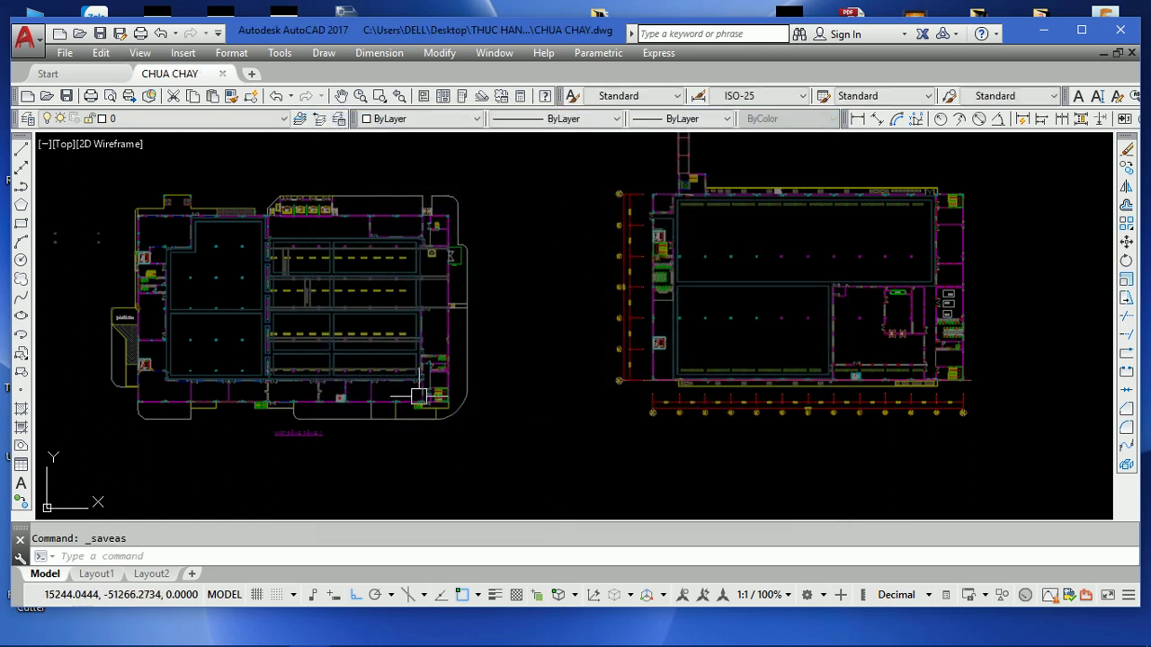
# - Save another copy of the drawing as BAO CHAY.dwg
pyautogui.click(65, 52)
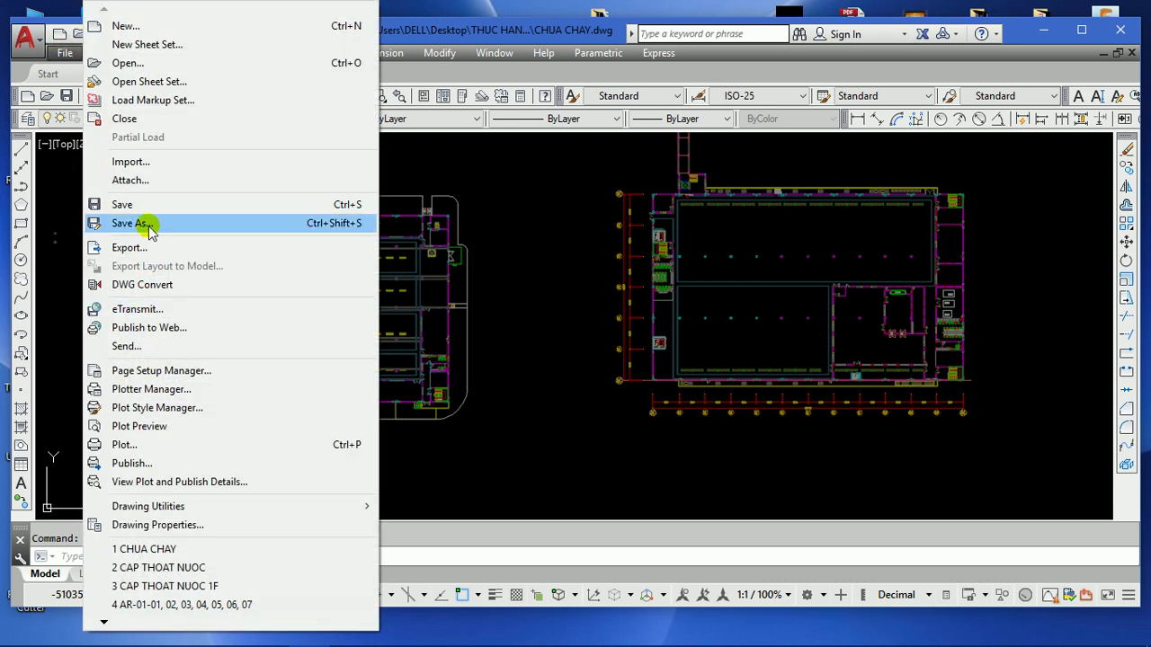
pyautogui.click(131, 223)
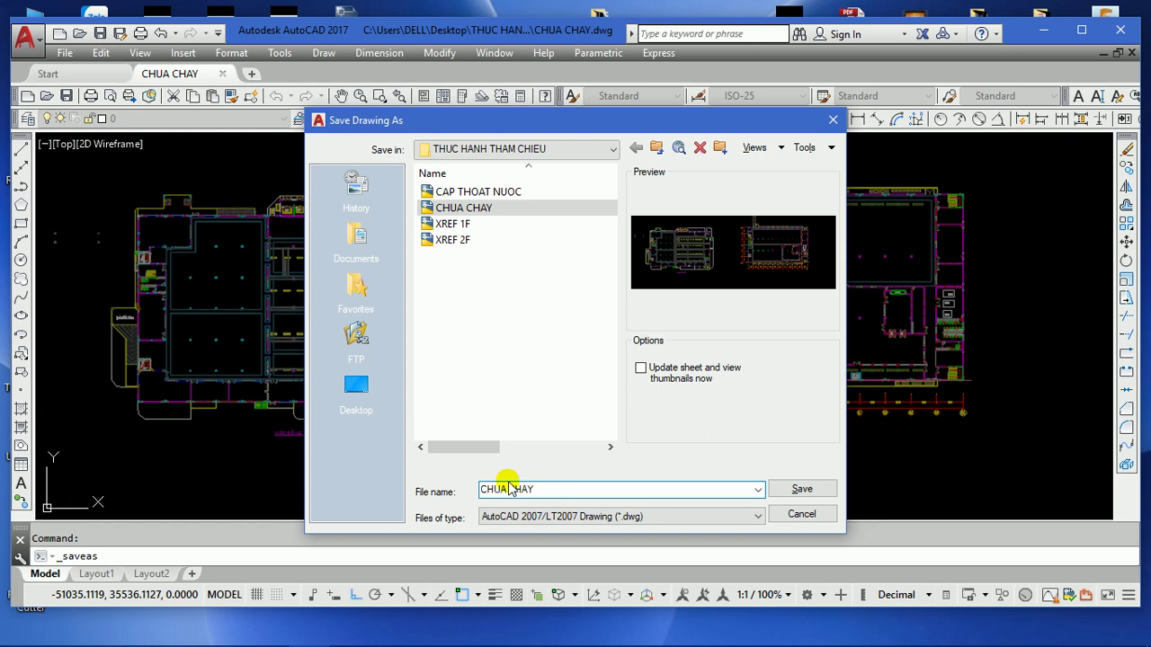
pyautogui.write('BAO')
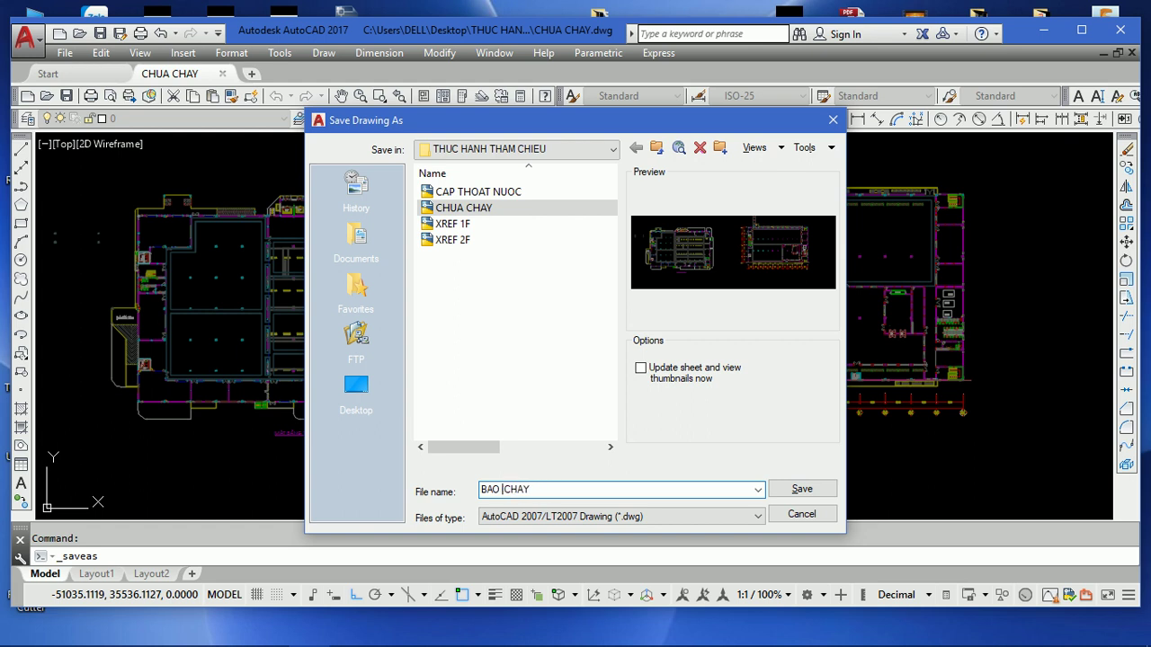
pyautogui.press('Return')
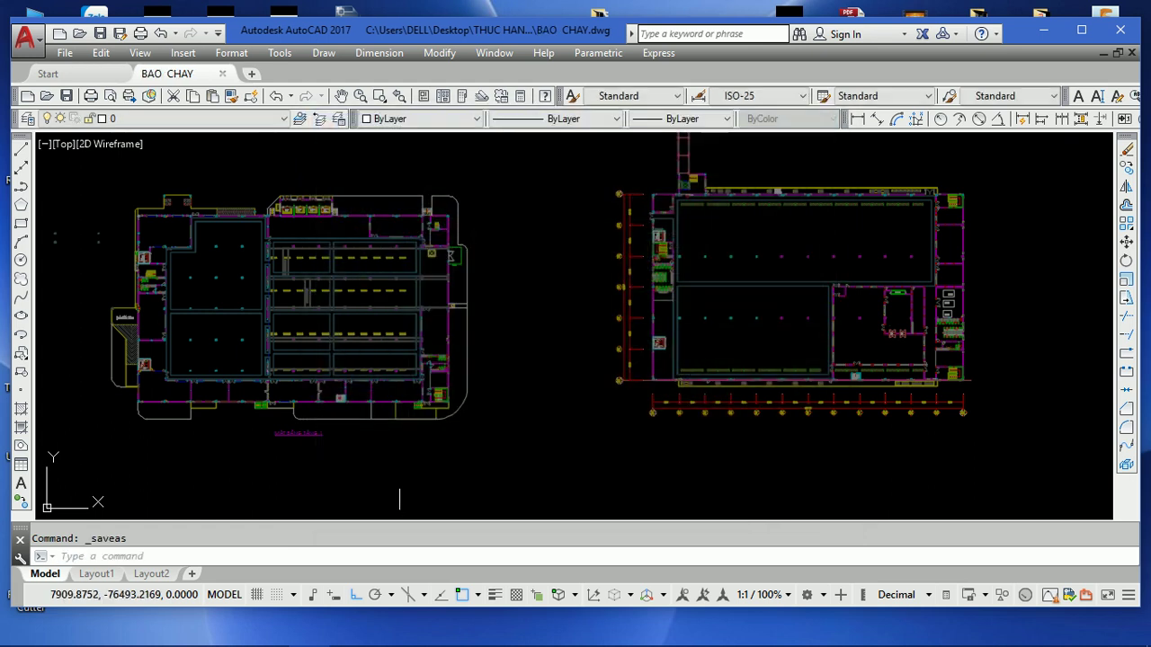
# - Save a copy of the drawing as TRAN.dwg
pyautogui.click(64, 54)
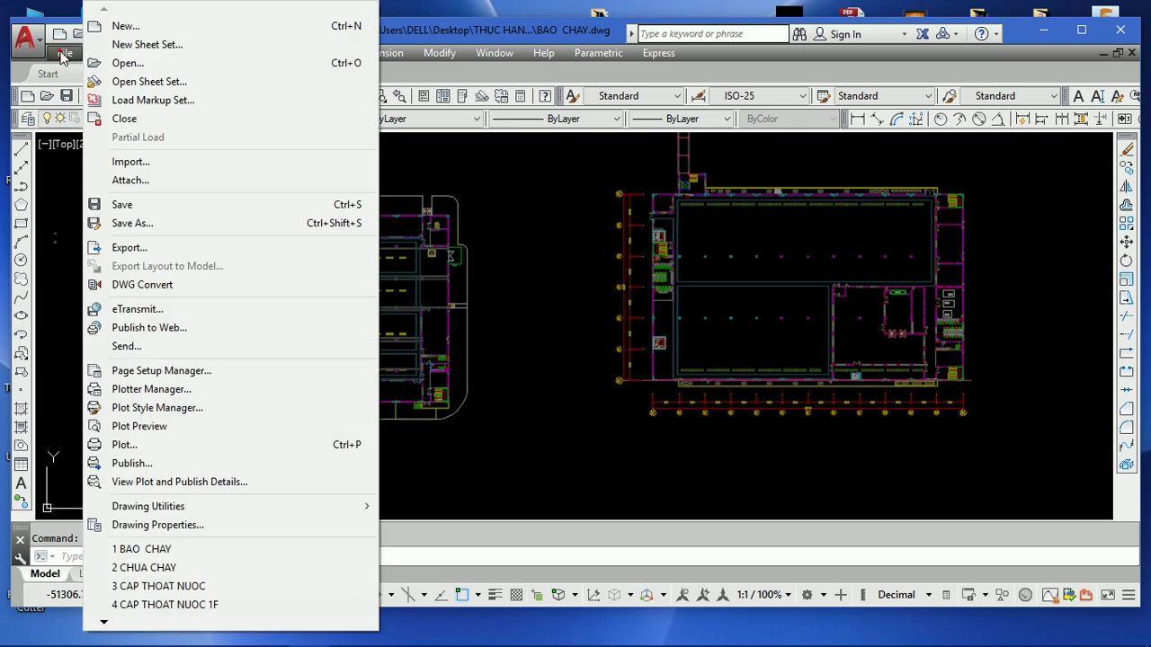
pyautogui.click(135, 223)
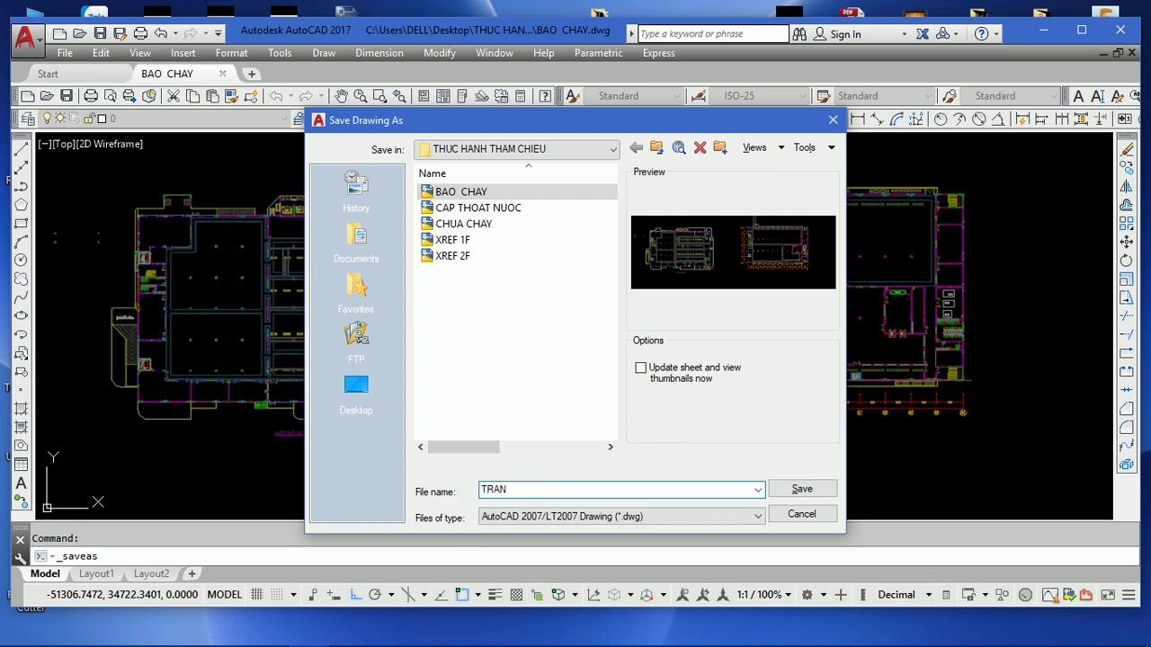
pyautogui.press('Return')
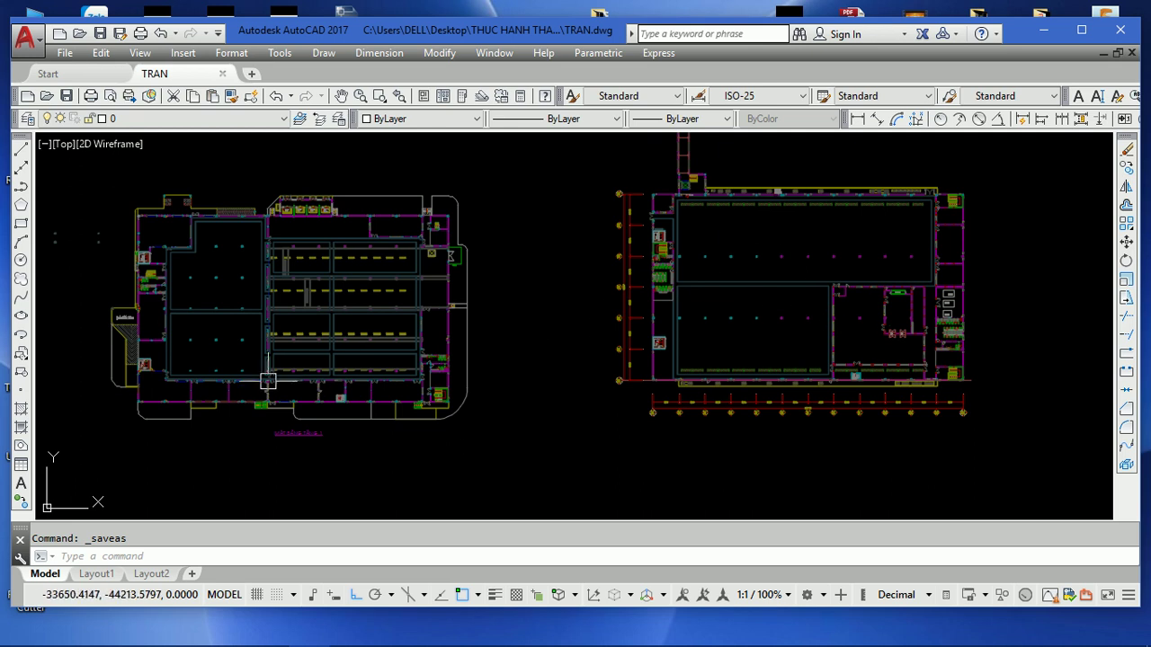
# - Save another copy of the drawing as DEN CHIEU SANG.dwg
pyautogui.click(65, 52)
pyautogui.click(142, 223)
pyautogui.write('DEN CHIEU SANG')
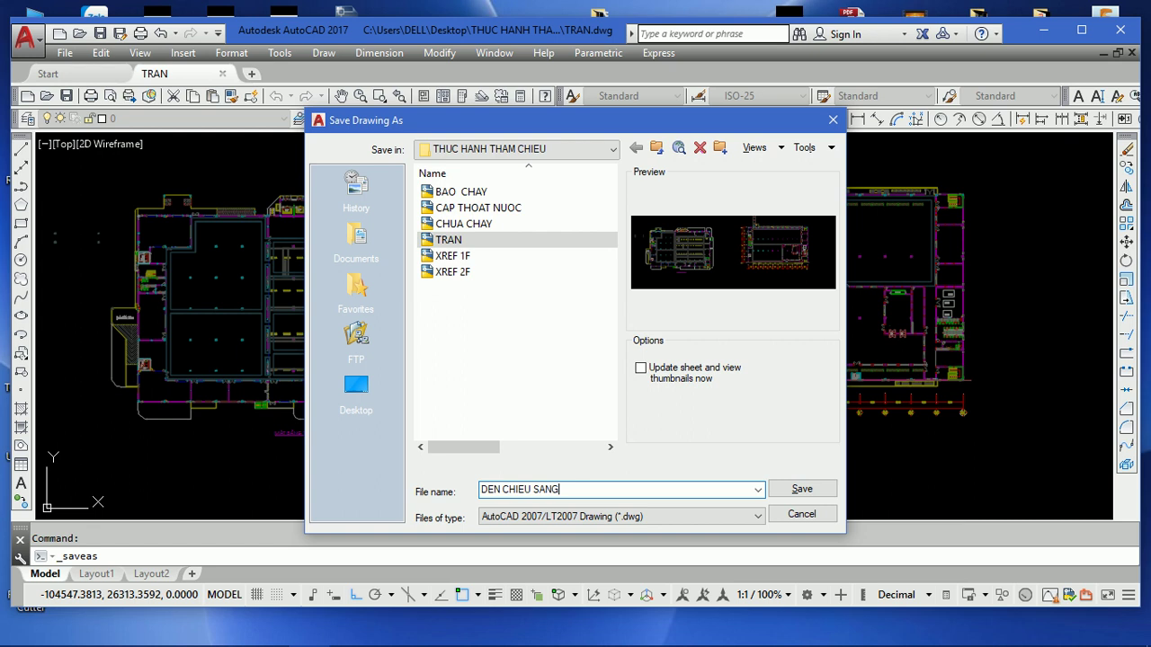
pyautogui.press('Return')
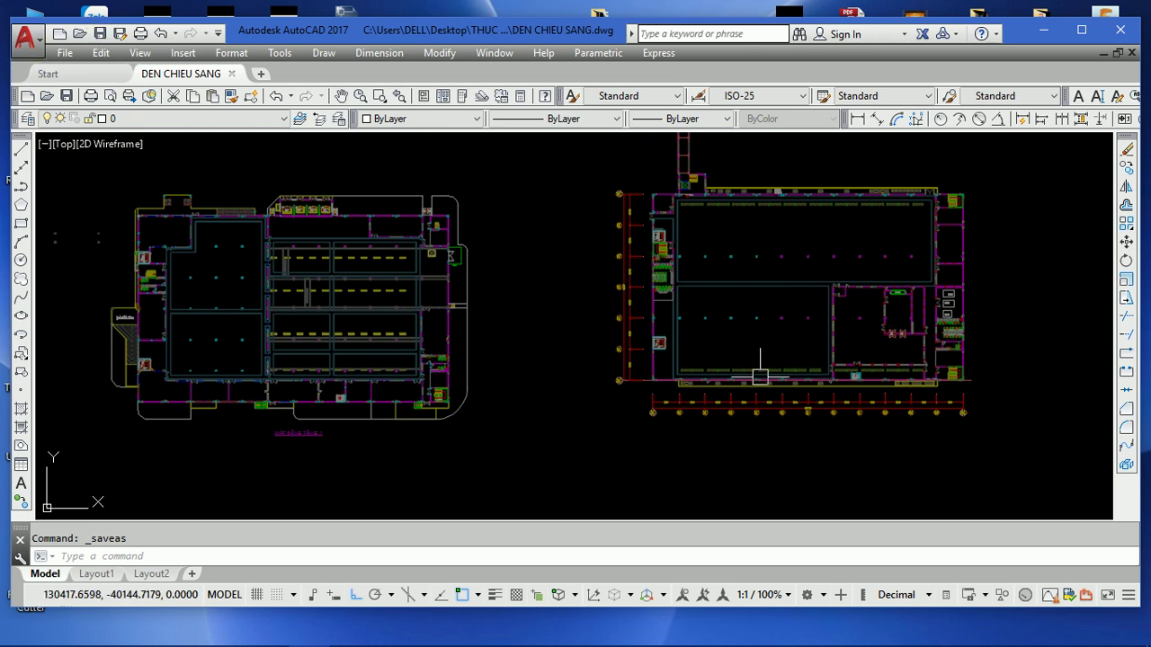
# - Close DEN CHIEU SANG and open the BAO CHAY drawing from the project folder
pyautogui.click(231, 74)
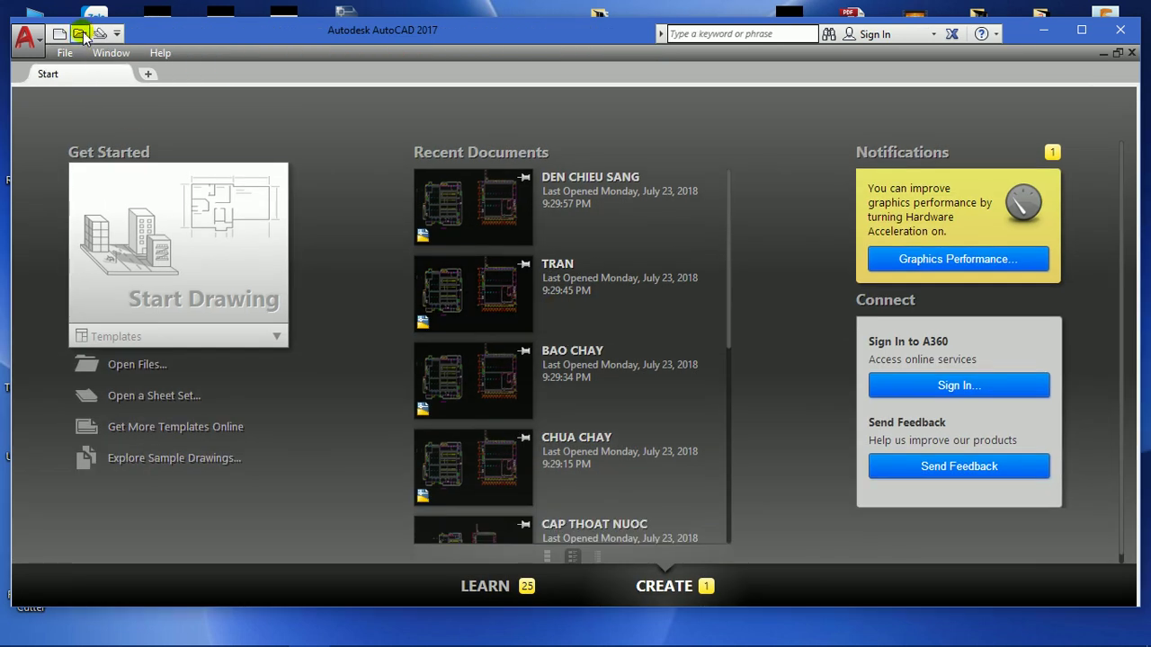
pyautogui.click(81, 34)
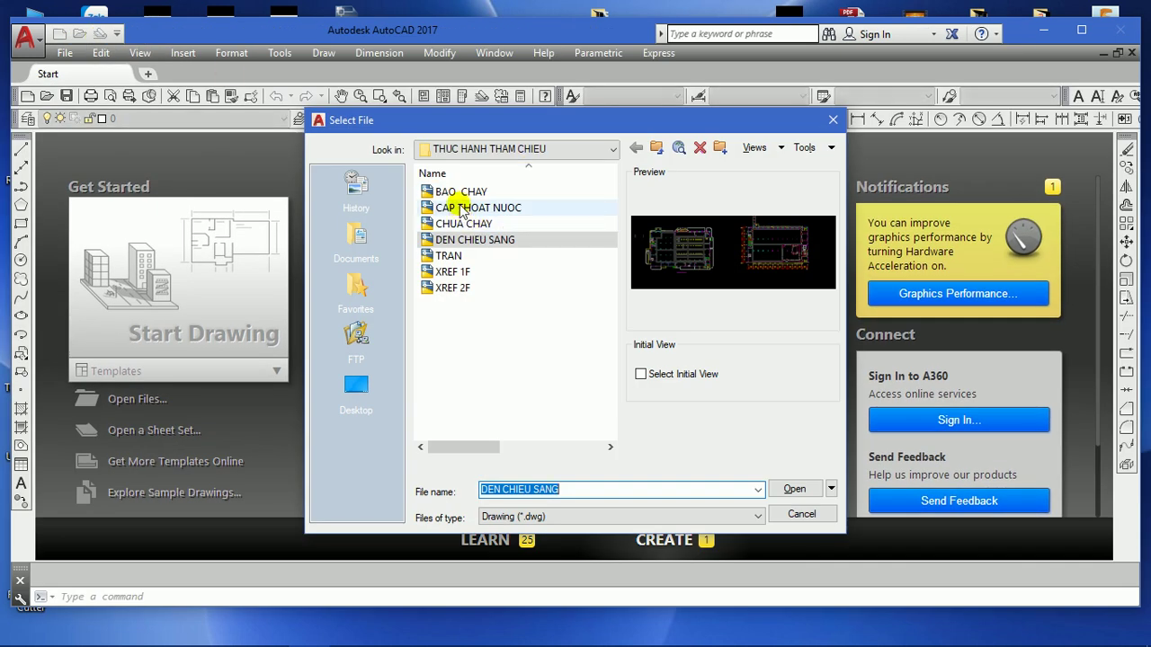
pyautogui.click(450, 191)
pyautogui.click(458, 208)
pyautogui.click(467, 239)
pyautogui.click(454, 208)
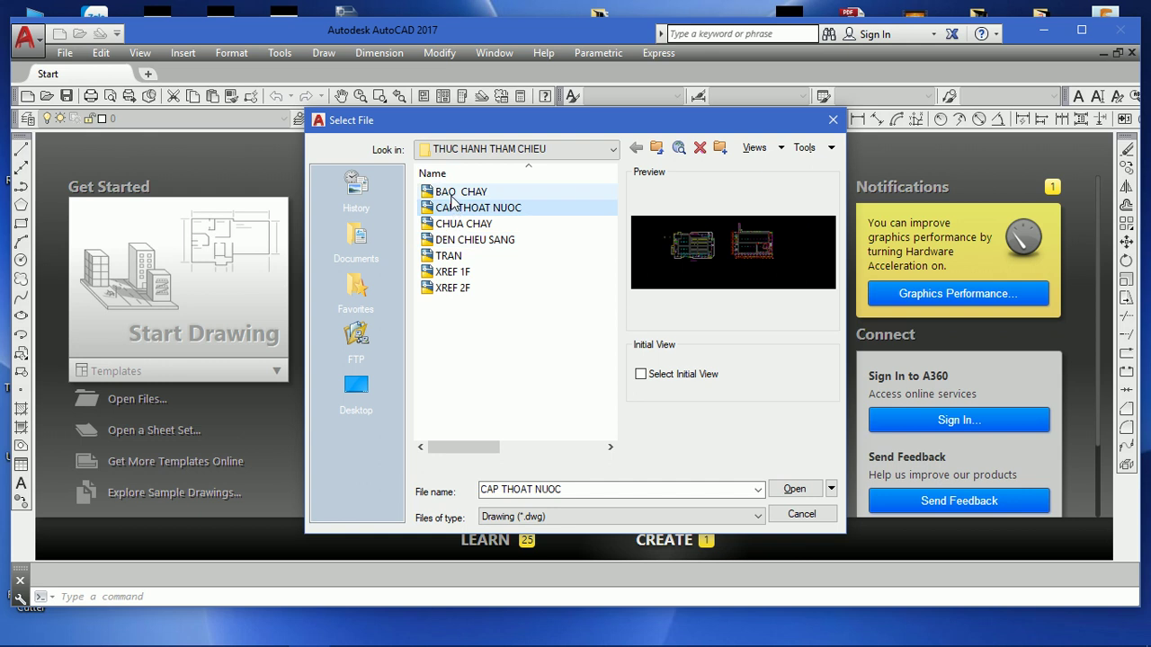
pyautogui.click(444, 191)
pyautogui.click(452, 271)
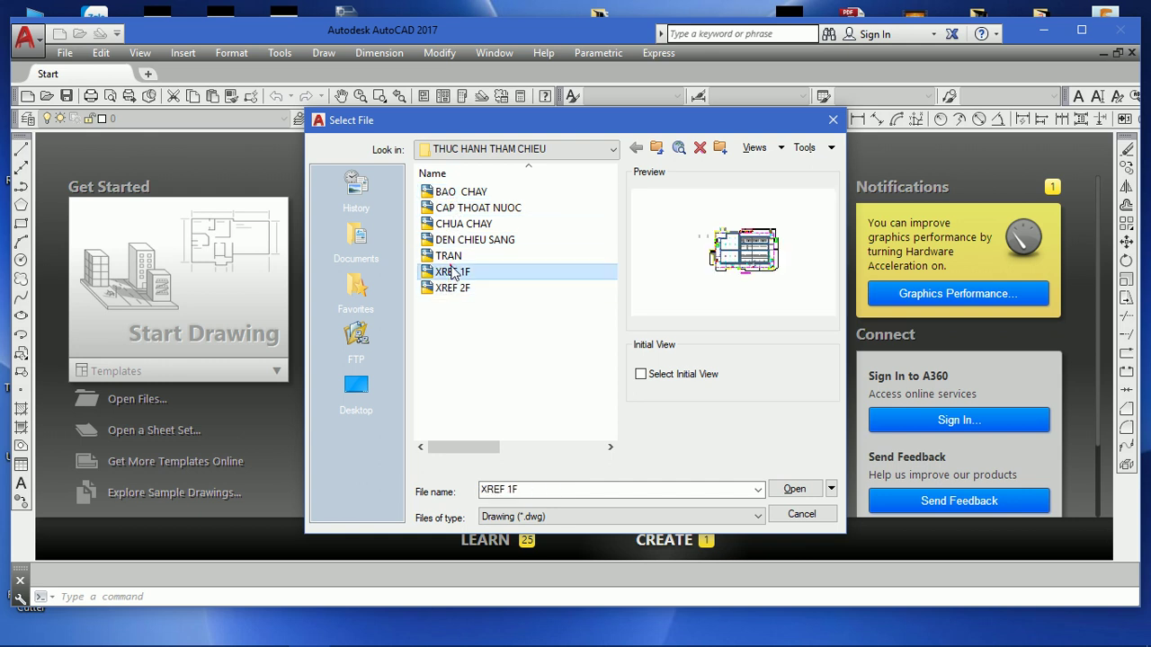
pyautogui.click(451, 190)
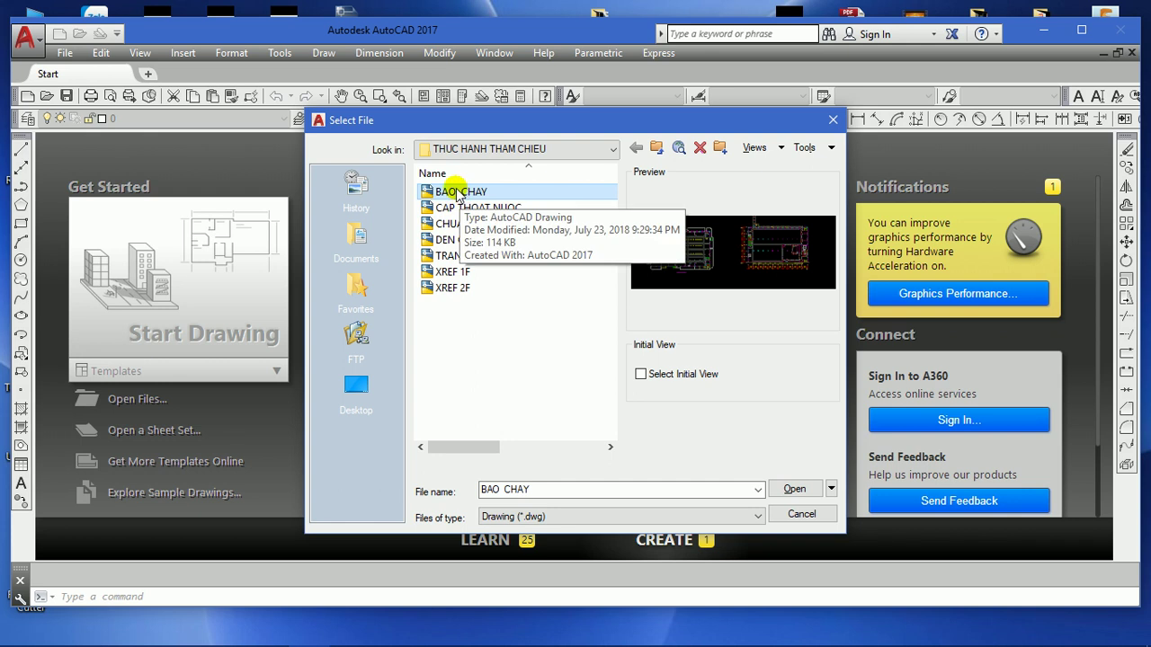
pyautogui.doubleClick(457, 193)
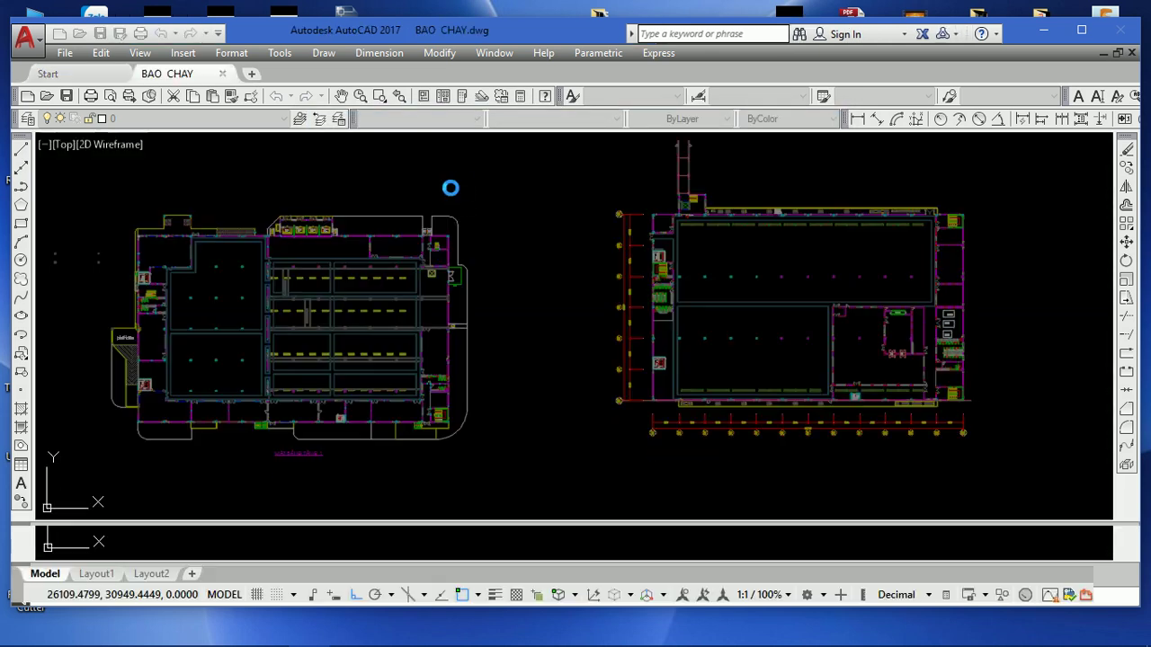
# - Make red the current colour and draw three markup circles on the left plan
pyautogui.click(382, 119)
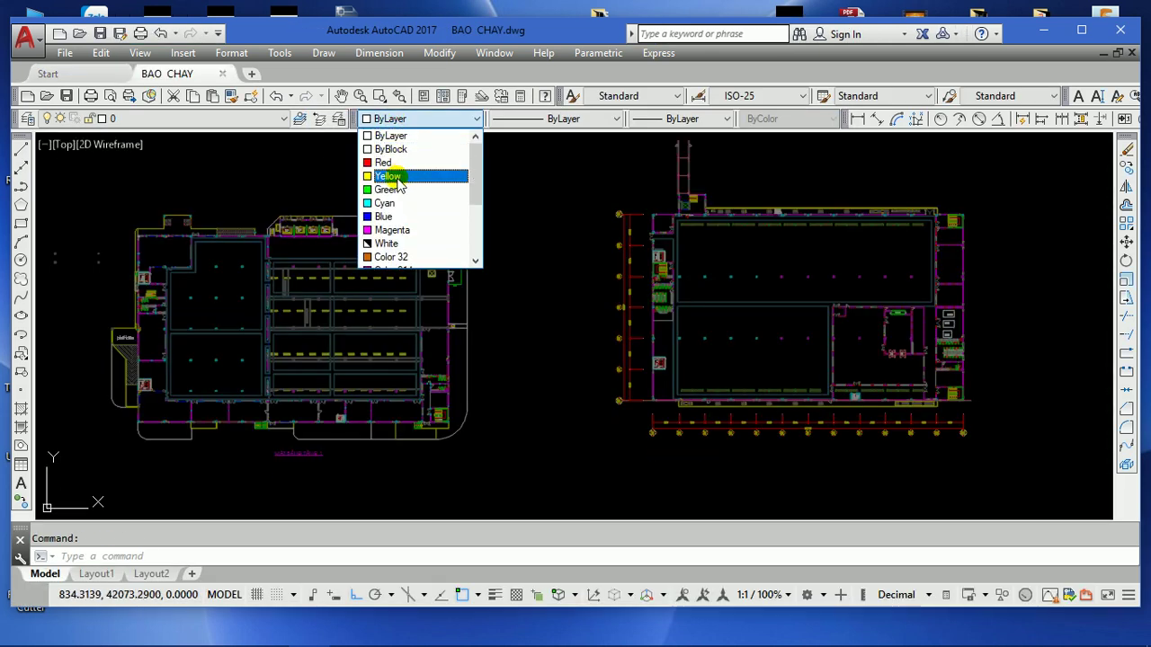
pyautogui.click(385, 162)
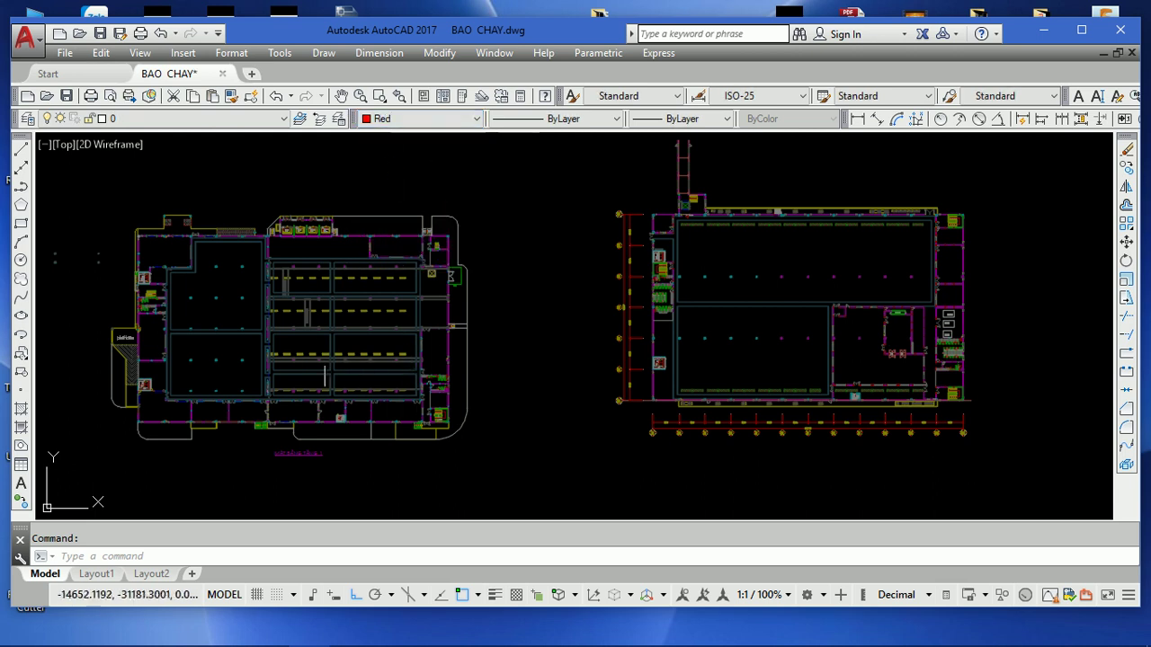
pyautogui.write('c')
pyautogui.press('Return')
pyautogui.click(240, 313)
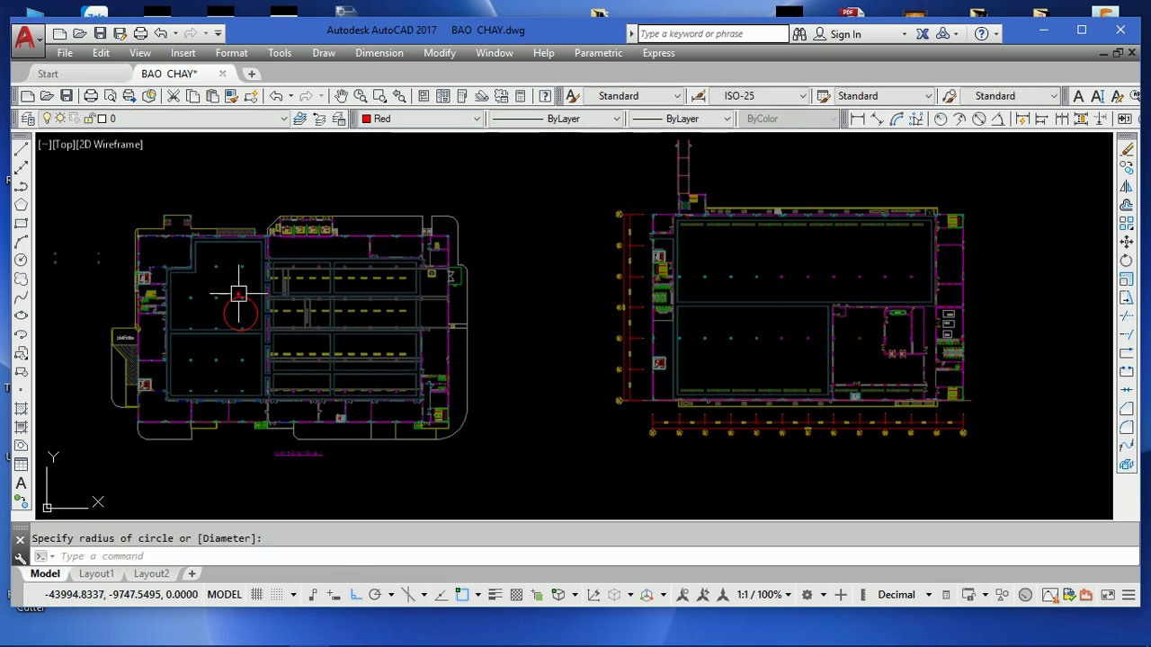
pyautogui.click(257, 312)
pyautogui.press('Return')
pyautogui.click(354, 313)
pyautogui.click(371, 313)
pyautogui.press('Return')
pyautogui.click(299, 354)
pyautogui.click(22, 206)
# - Draw red markup rectangles on the left plan
pyautogui.click(268, 267)
pyautogui.click(319, 297)
pyautogui.rightClick(363, 279)
pyautogui.click(345, 267)
pyautogui.click(396, 297)
pyautogui.rightClick(396, 297)
# - Draw four red markup rectangles on the right plan
pyautogui.click(757, 277)
pyautogui.click(827, 306)
pyautogui.rightClick(827, 305)
pyautogui.click(846, 246)
pyautogui.click(879, 267)
pyautogui.rightClick(878, 266)
pyautogui.click(730, 338)
pyautogui.click(783, 351)
pyautogui.rightClick(783, 351)
pyautogui.click(836, 351)
pyautogui.click(872, 361)
# - Add two tall rectangles and a final rectangle on the right plan, then close BAO CHAY
pyautogui.rightClick(735, 267)
pyautogui.click(716, 240)
pyautogui.click(733, 288)
pyautogui.rightClick(733, 288)
pyautogui.click(703, 317)
pyautogui.click(716, 365)
pyautogui.rightClick(918, 310)
pyautogui.click(924, 317)
pyautogui.click(884, 279)
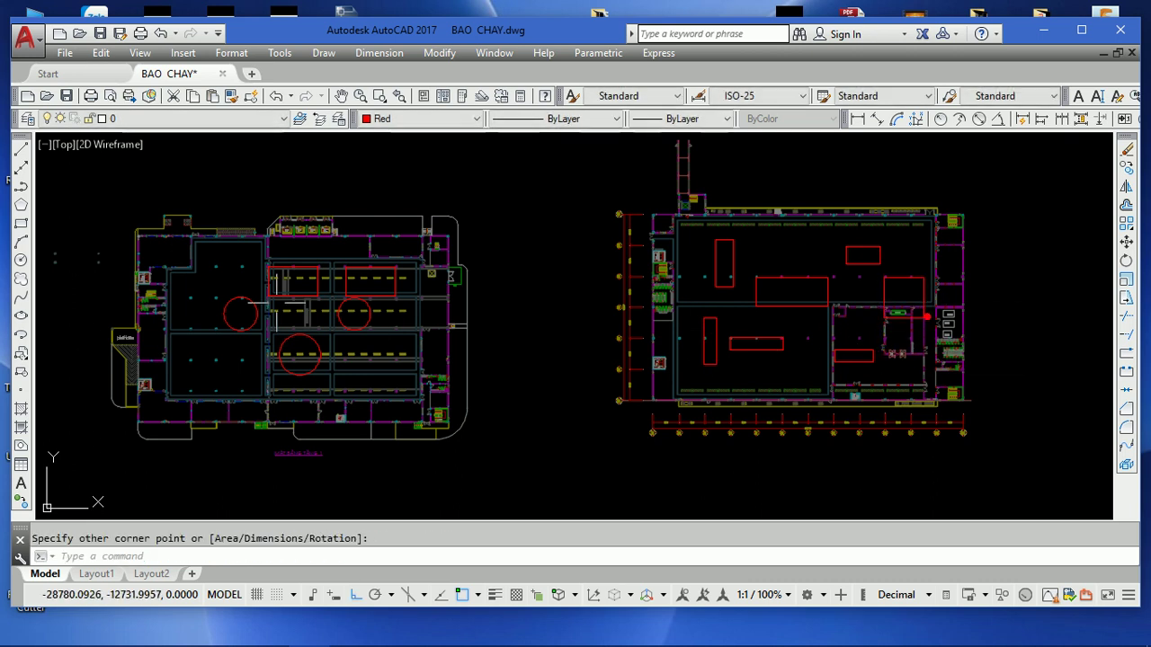
pyautogui.moveTo(281, 340); pyautogui.dragTo(276, 339, button='middle')
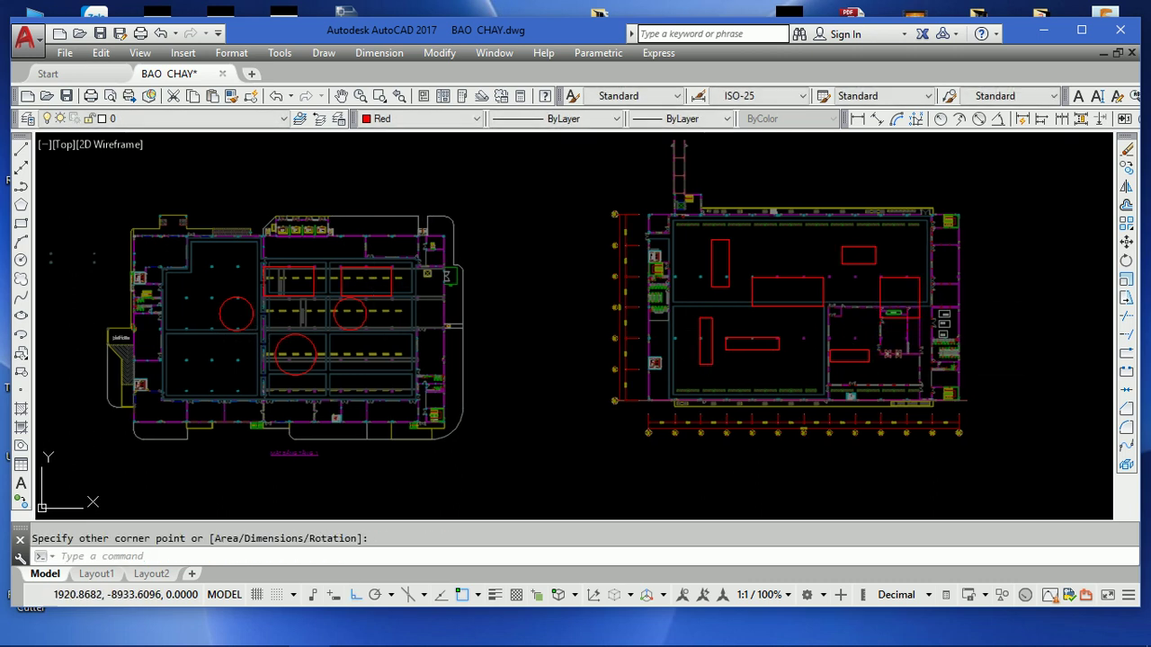
pyautogui.click(223, 74)
# - Save BAO CHAY, open CAP THOAT NUOC, and make red the current colour
pyautogui.click(558, 359)
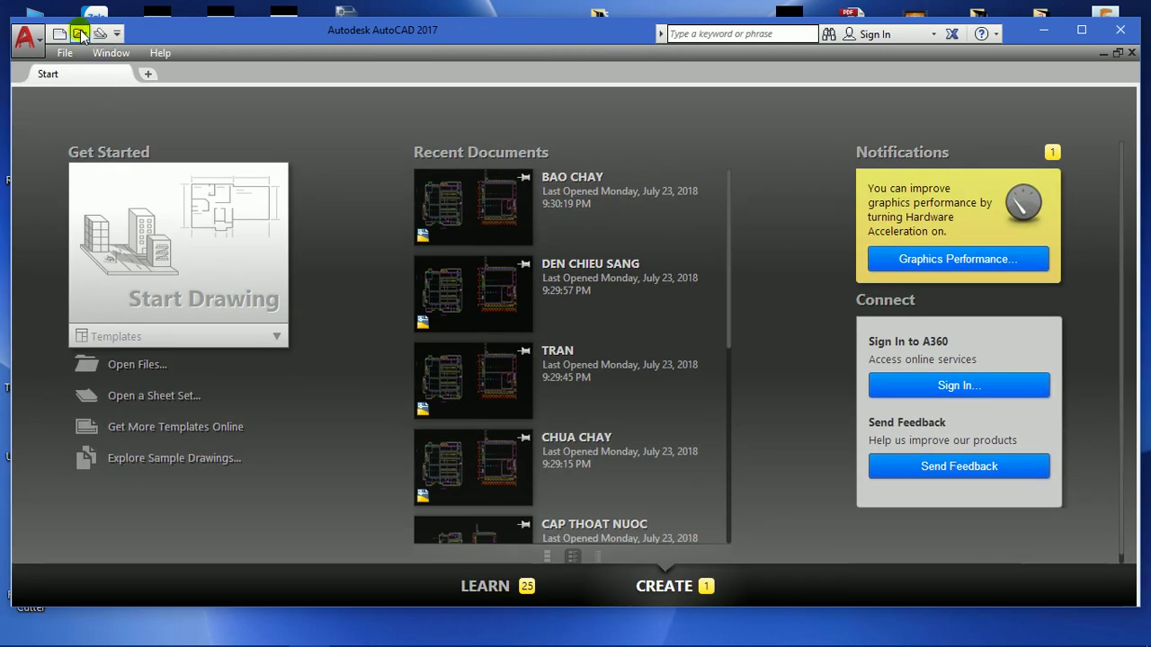
pyautogui.click(80, 34)
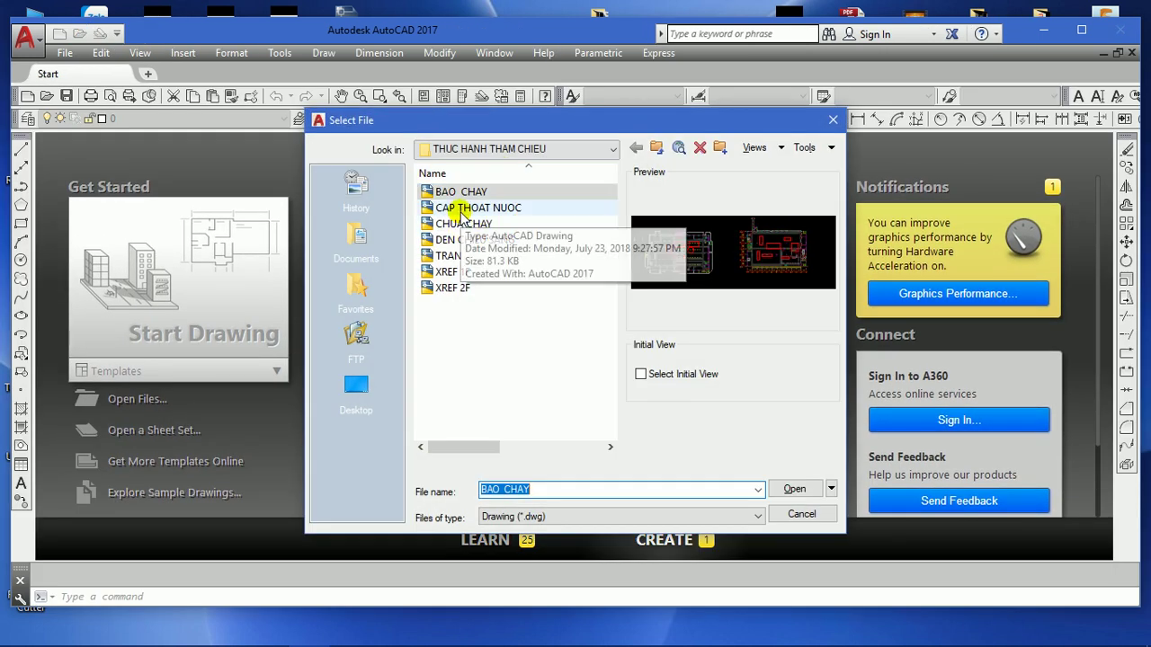
pyautogui.doubleClick(463, 209)
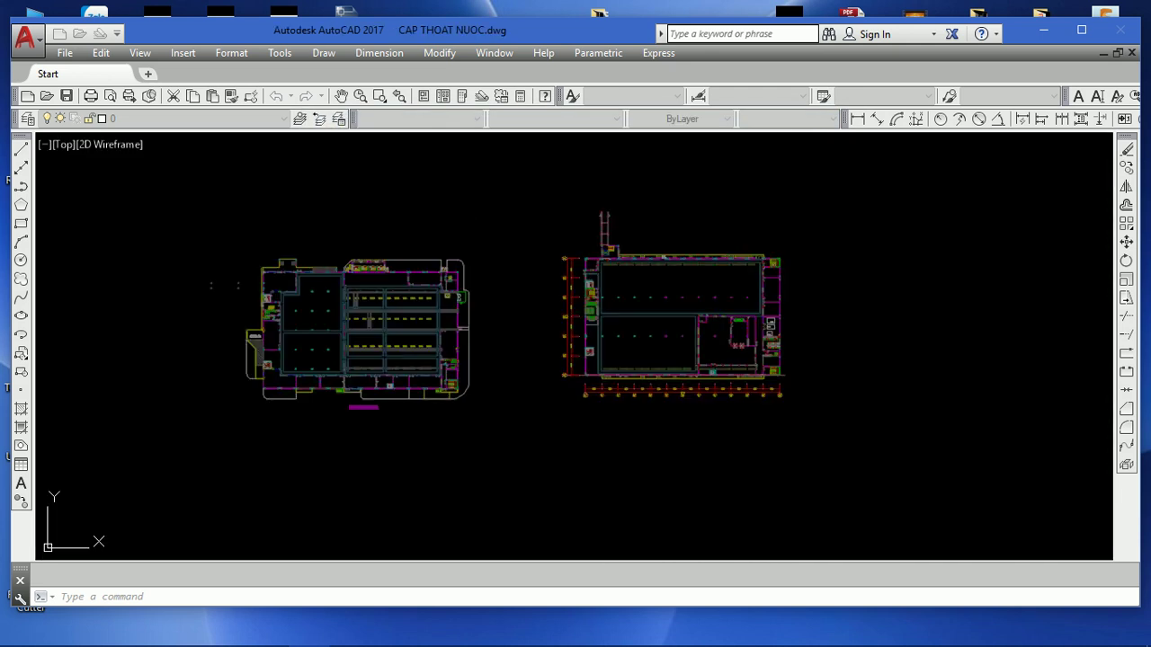
pyautogui.click(378, 121)
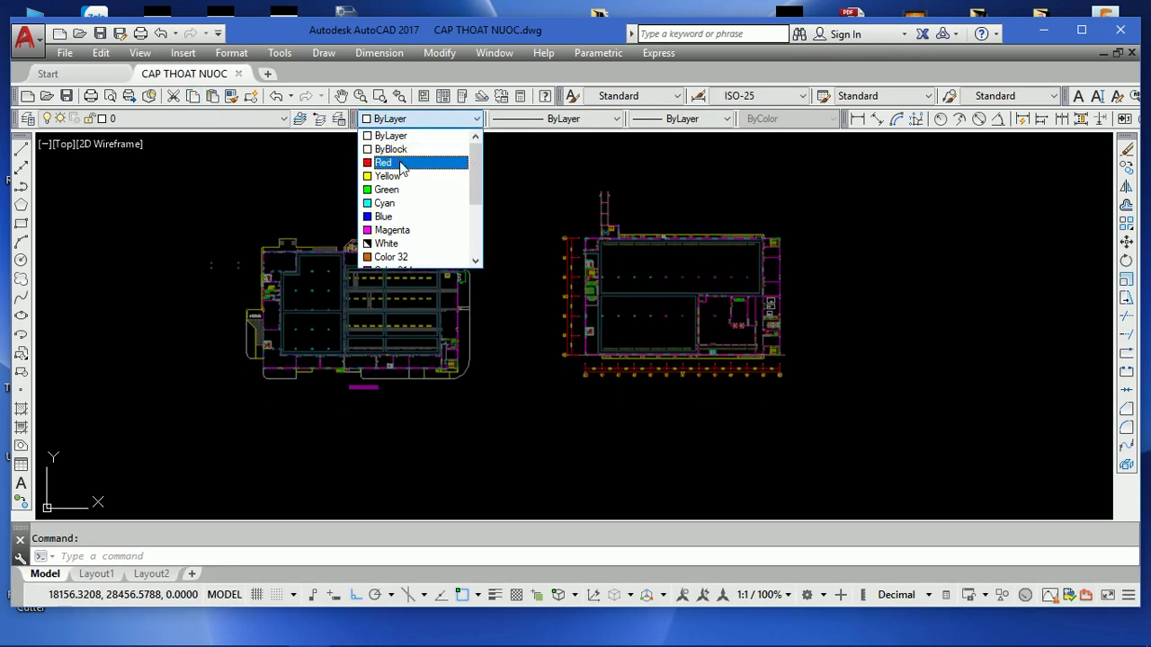
pyautogui.click(395, 160)
# - Draw red markup lines outlining and crossing the left plan
pyautogui.press('Return')
pyautogui.scroll(4, 316, 284)
pyautogui.click(307, 264)
pyautogui.click(551, 264)
pyautogui.click(540, 422)
pyautogui.click(320, 423)
pyautogui.click(306, 306)
pyautogui.click(463, 322)
pyautogui.click(463, 371)
pyautogui.press('Return')
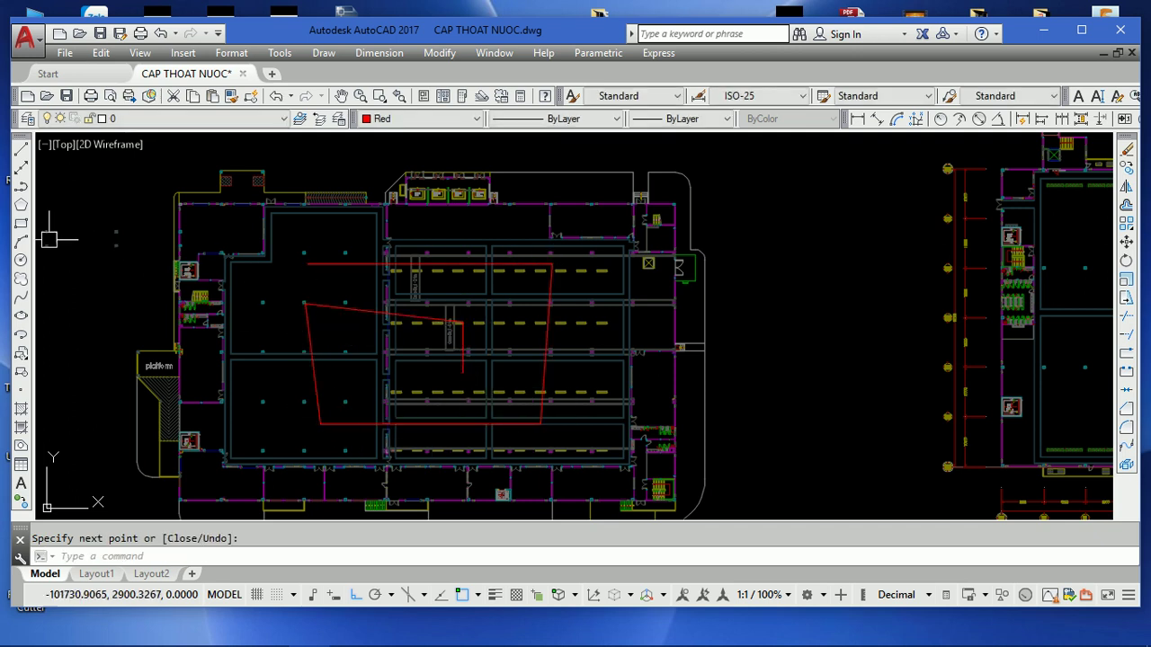
# - Draw two red markup circles on the left plan
pyautogui.click(20, 259)
pyautogui.click(286, 341)
pyautogui.click(322, 341)
pyautogui.press('Return')
pyautogui.click(532, 351)
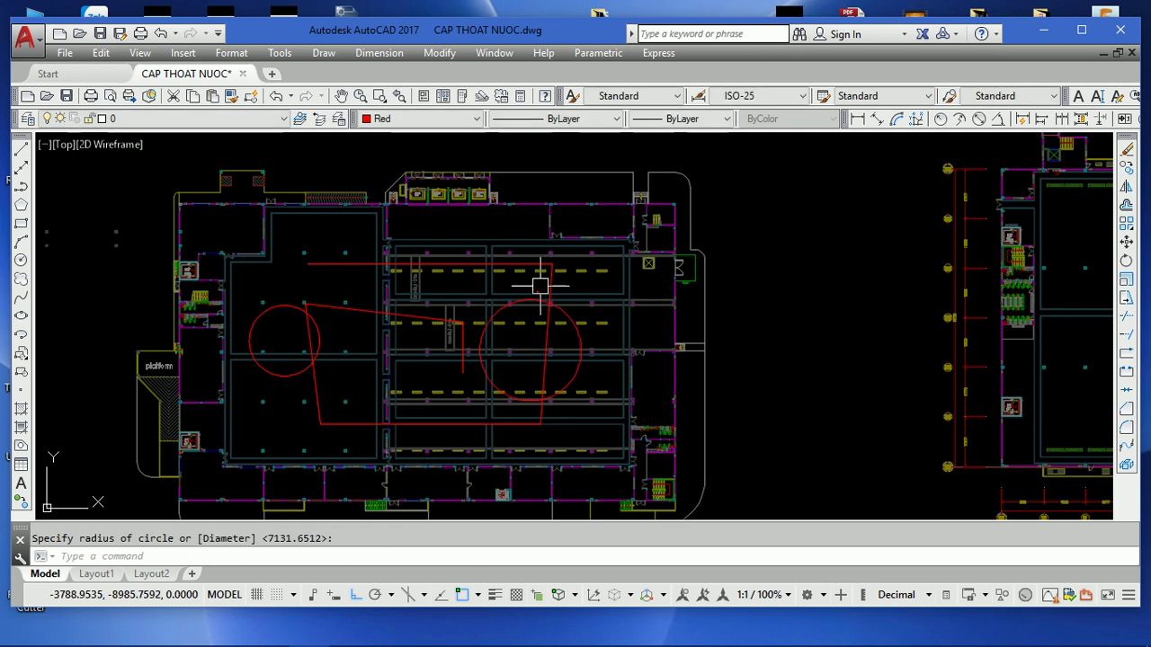
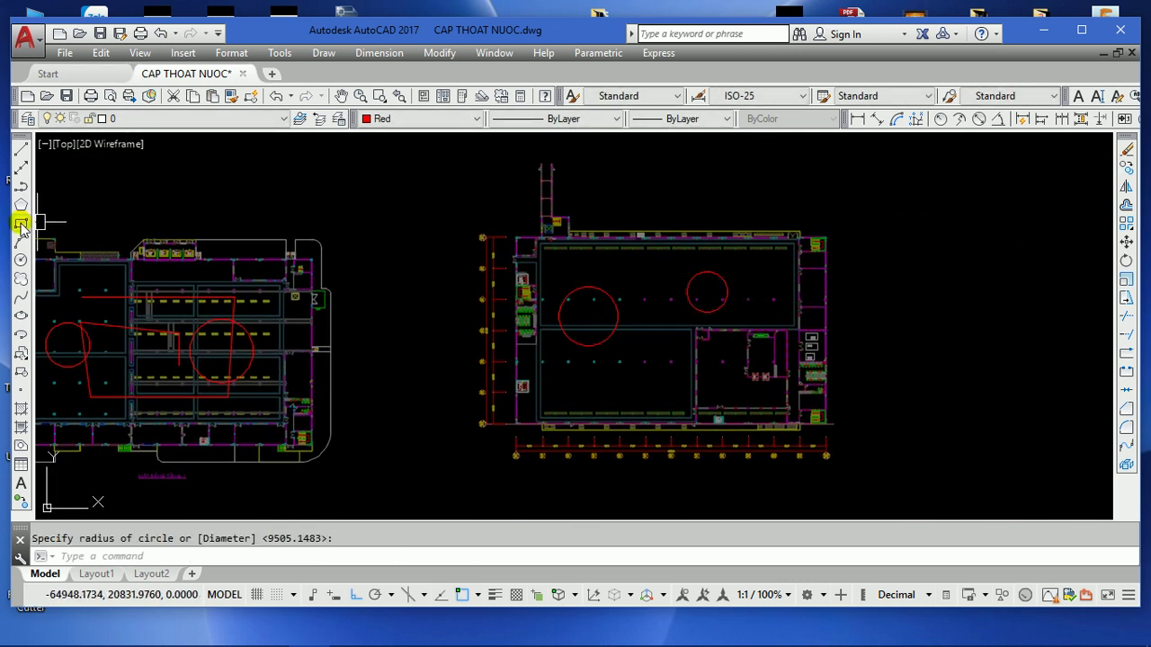
# - Draw several more red rectangles over the right-hand floor plan, including a tall one
pyautogui.click(20, 225)
pyautogui.click(566, 271)
pyautogui.click(732, 364)
pyautogui.press('Return')
pyautogui.click(634, 348)
pyautogui.click(760, 408)
pyautogui.press('Return')
pyautogui.click(754, 277)
pyautogui.click(788, 378)
# - Close the CAP THOAT NUOC drawing and answer its save-changes prompt
pyautogui.moveTo(766, 337); pyautogui.dragTo(852, 313, button='middle')
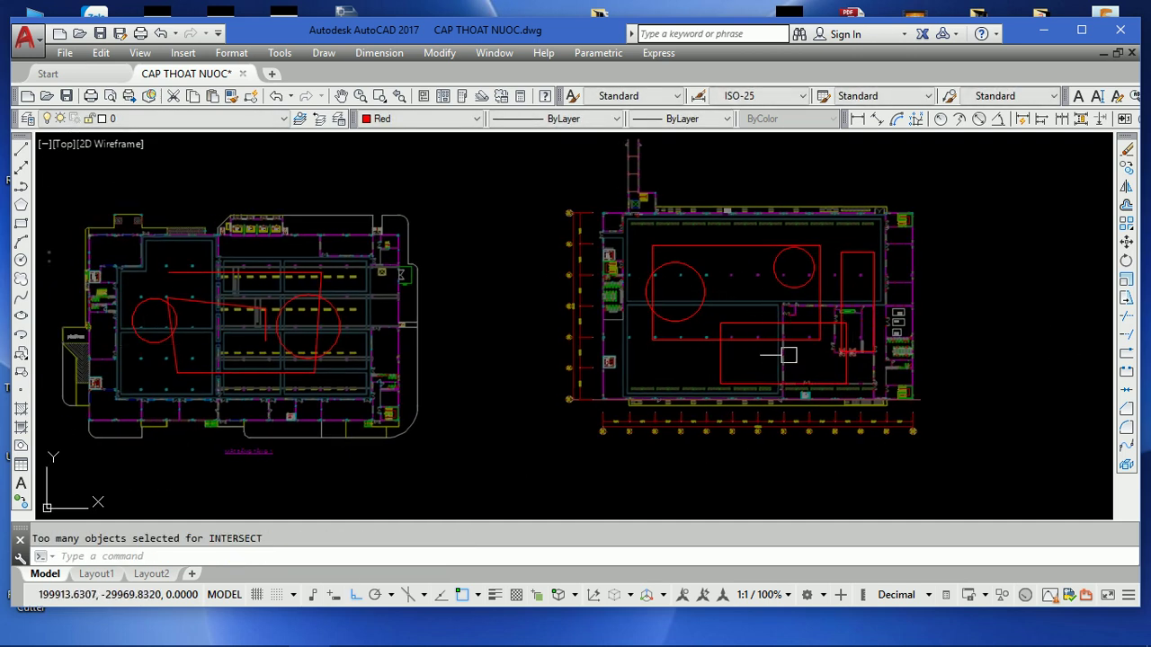
pyautogui.click(243, 75)
pyautogui.click(546, 357)
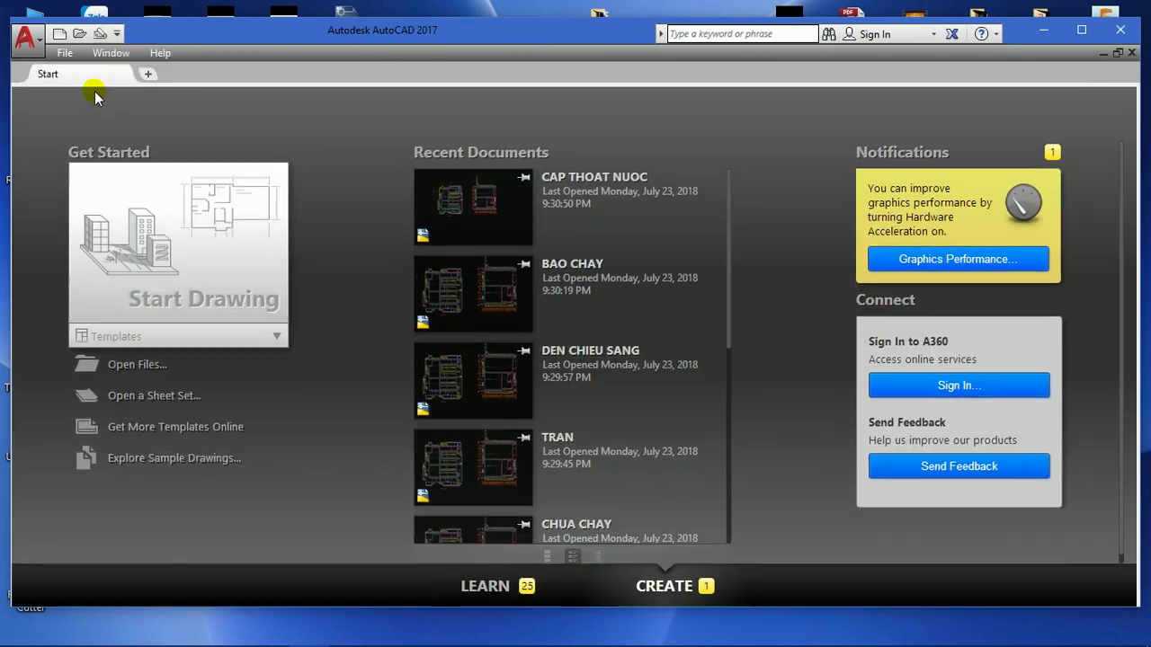
# - Preview the drawings in THUC HANH THAM CHIEU, including DEN CHIEU SANG, CAP THOAT NUOC and CHUA CHAY
pyautogui.click(81, 36)
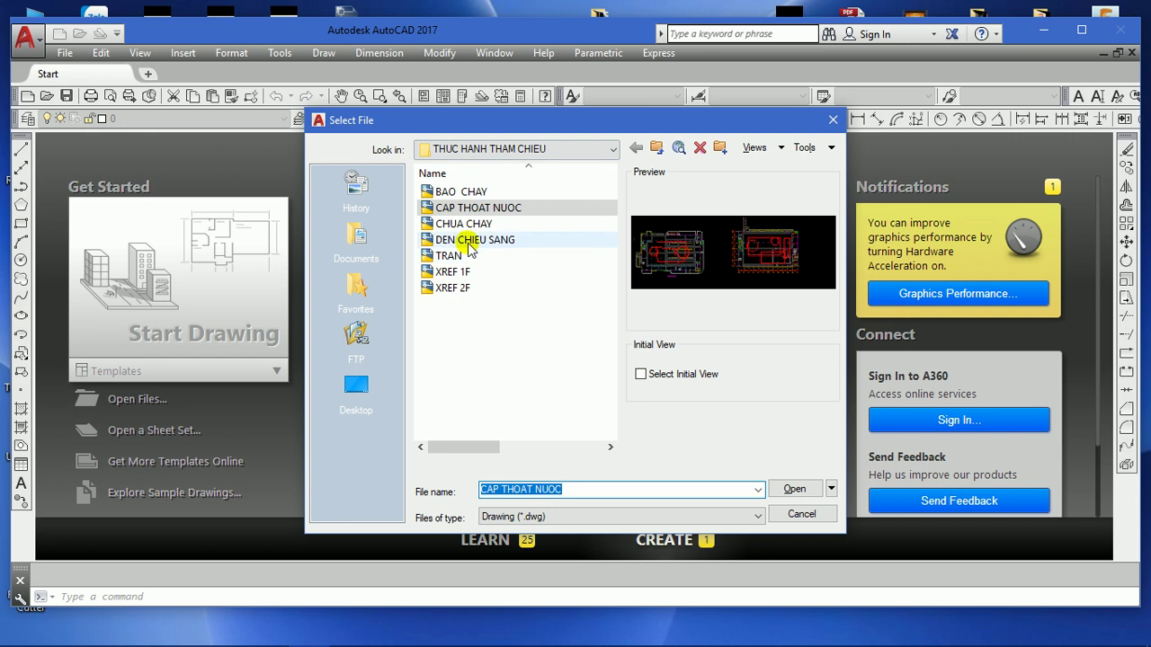
pyautogui.click(467, 240)
pyautogui.click(458, 255)
pyautogui.click(463, 208)
pyautogui.click(463, 240)
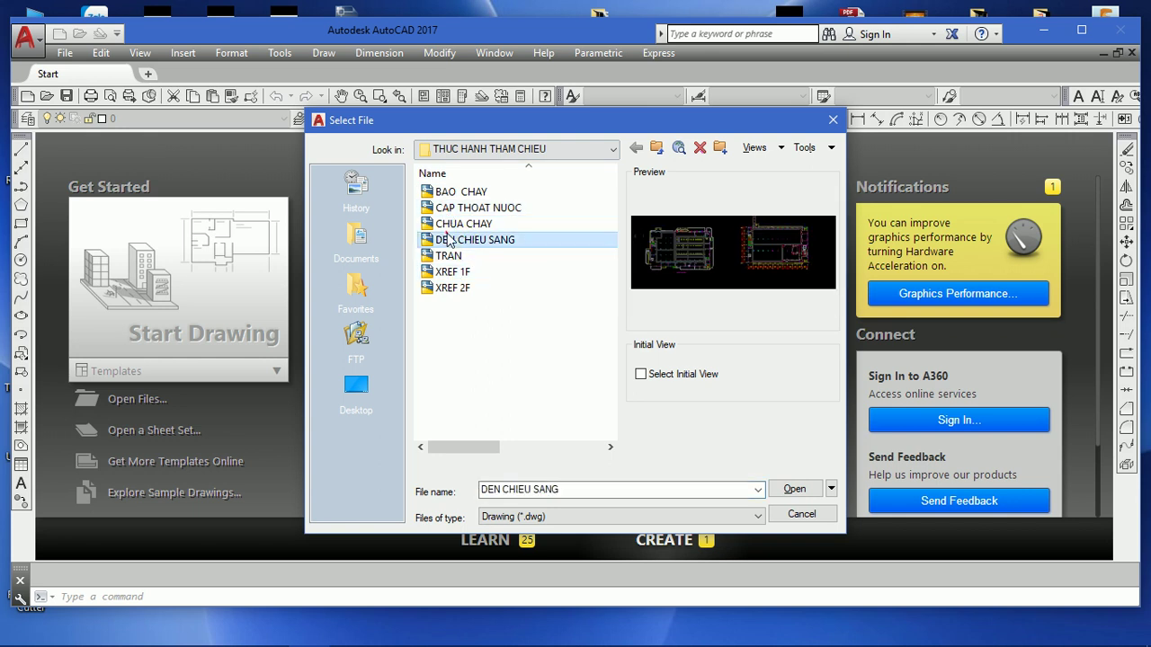
pyautogui.click(459, 209)
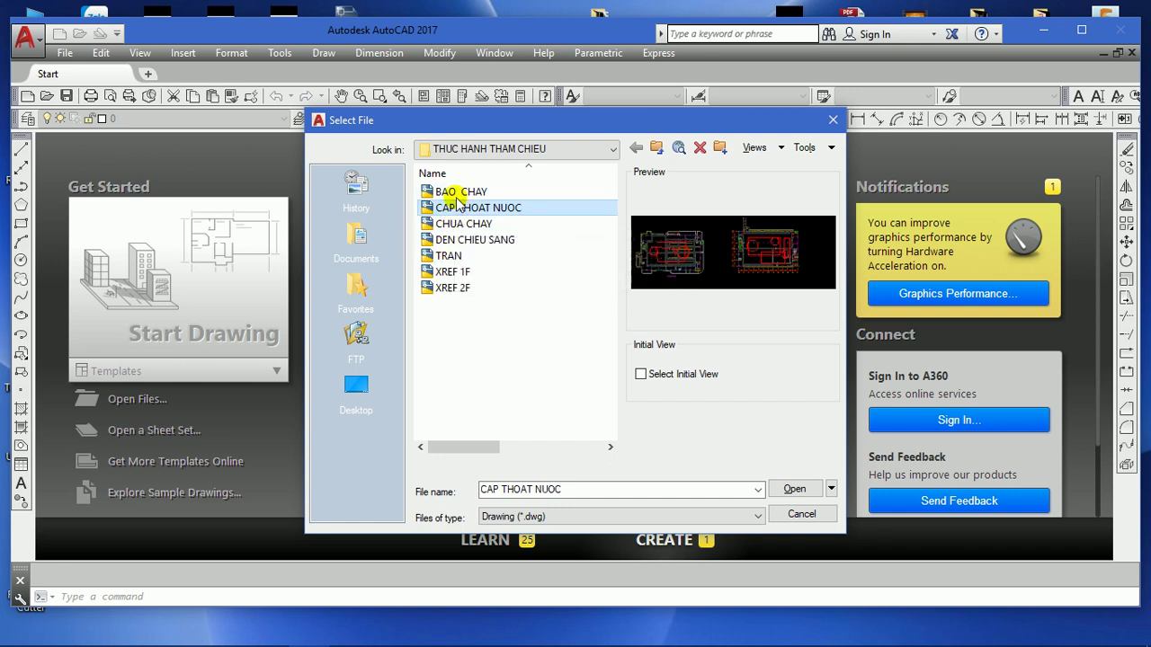
pyautogui.click(458, 193)
pyautogui.click(454, 273)
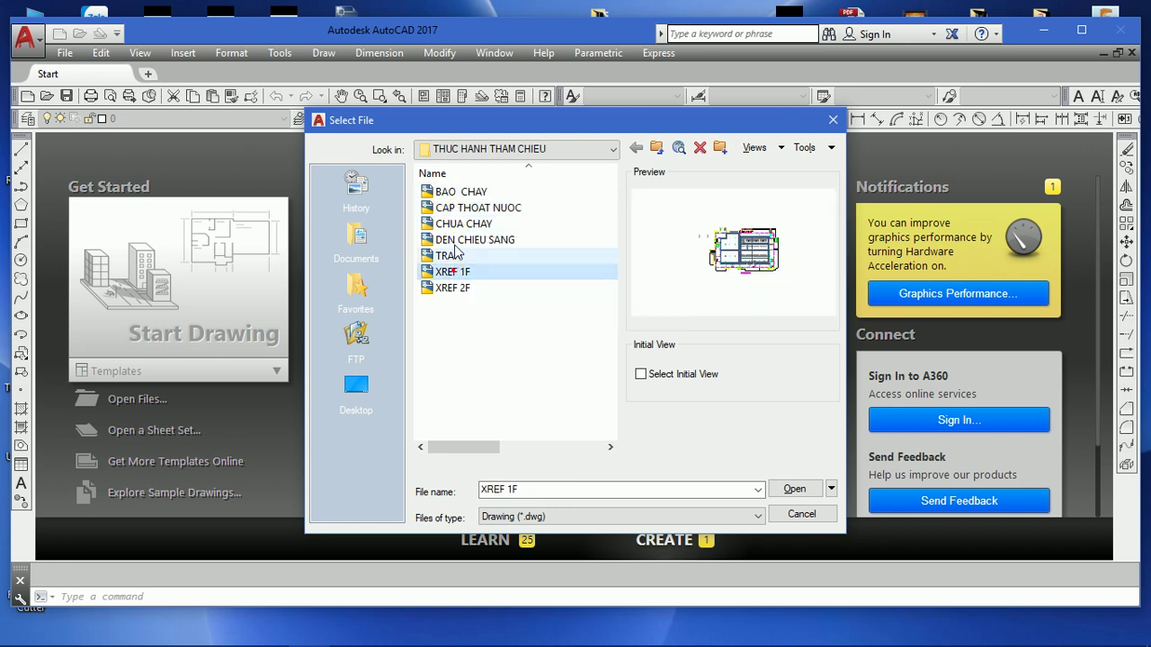
pyautogui.click(454, 192)
pyautogui.click(456, 209)
pyautogui.click(456, 224)
# - Open BAO CHAY.dwg from the THUC HANH THAM CHIEU folder
pyautogui.click(455, 195)
pyautogui.click(448, 257)
pyautogui.click(452, 224)
pyautogui.click(448, 192)
pyautogui.doubleClick(456, 190)
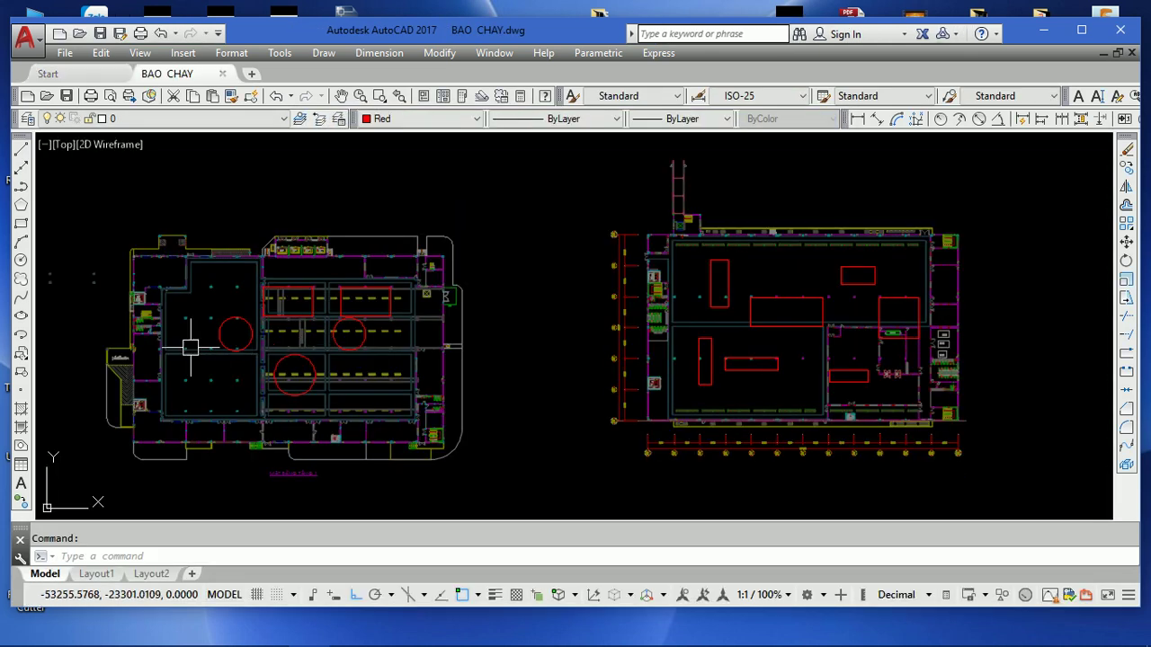
pyautogui.scroll(3, 190, 347)
pyautogui.scroll(2, 290, 315)
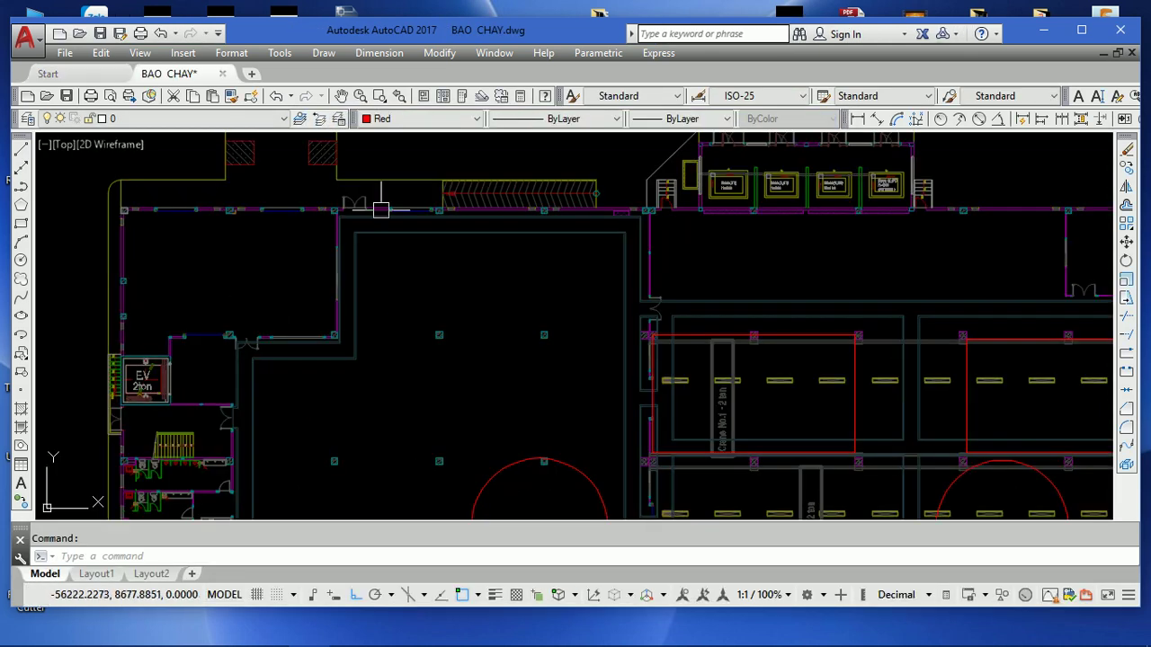
pyautogui.scroll(-3, 321, 231)
pyautogui.moveTo(392, 254); pyautogui.dragTo(365, 250, button='middle')
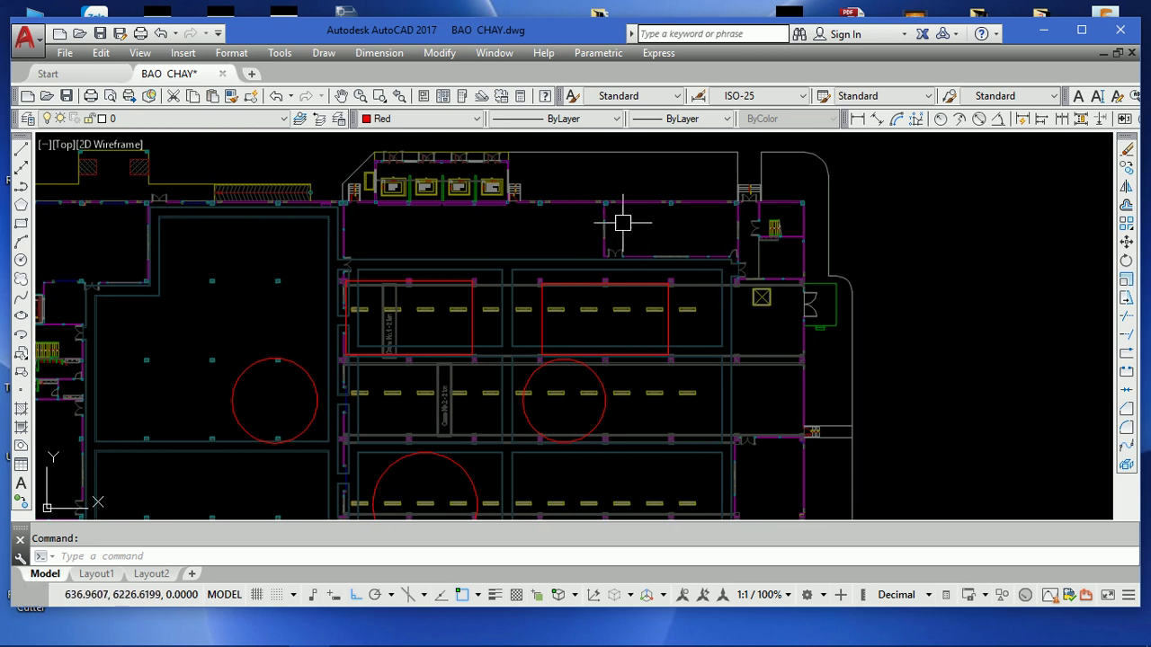
pyautogui.scroll(-3, 683, 190)
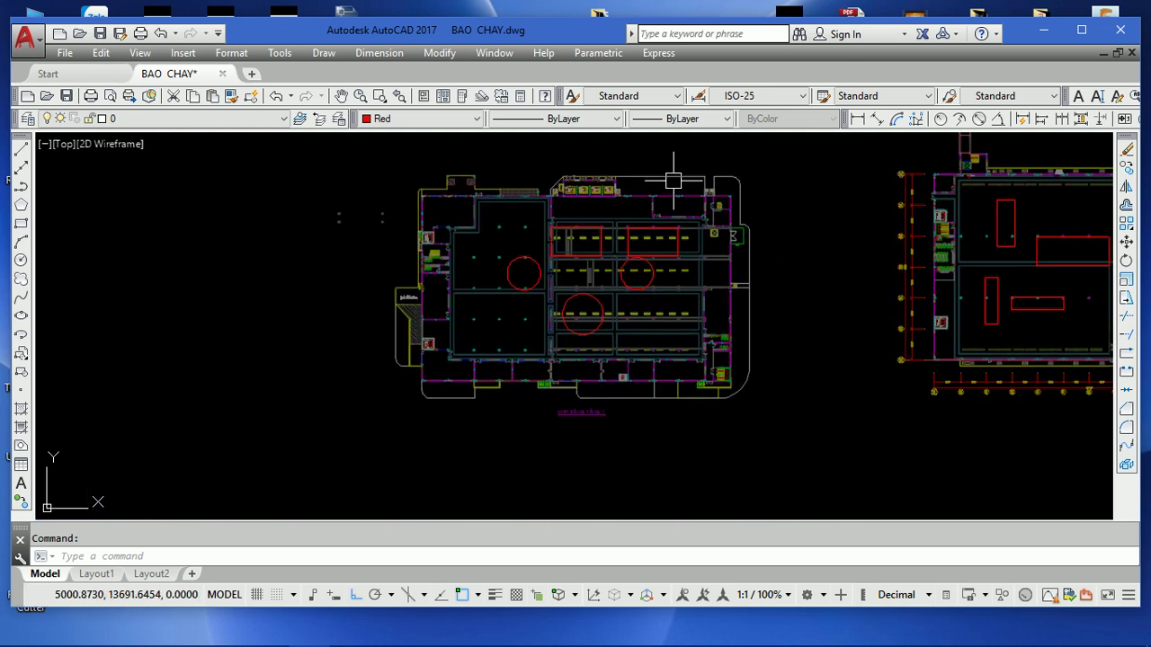
pyautogui.scroll(2, 677, 192)
pyautogui.moveTo(693, 234); pyautogui.dragTo(424, 257, button='middle')
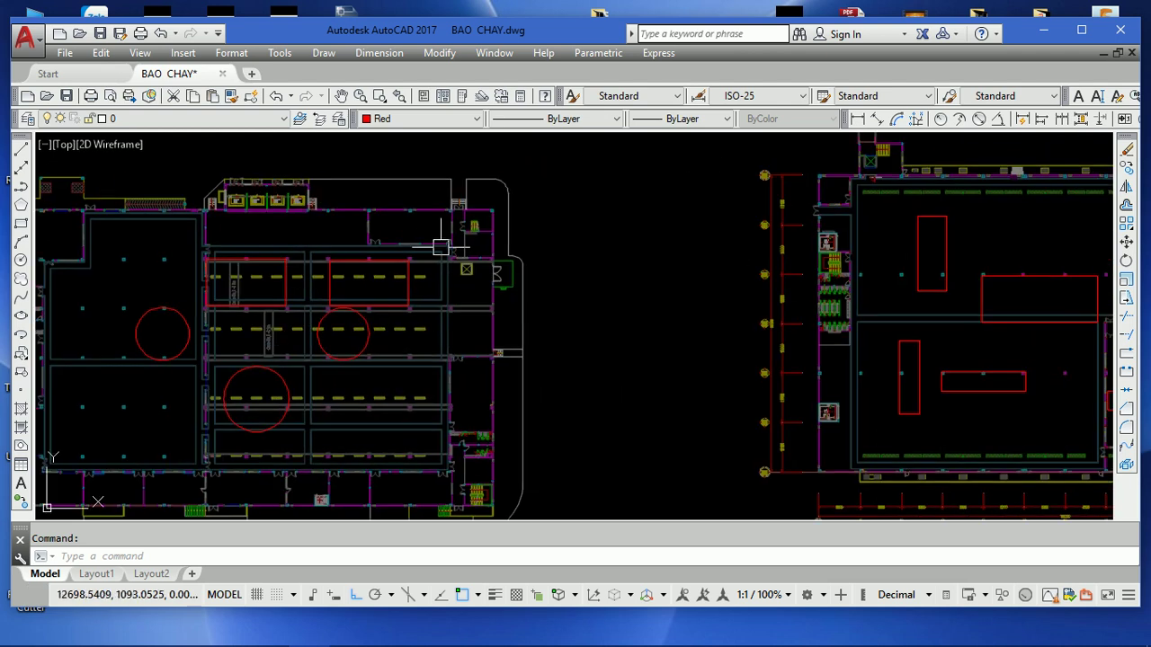
pyautogui.scroll(-2, 319, 256)
pyautogui.scroll(2, 917, 233)
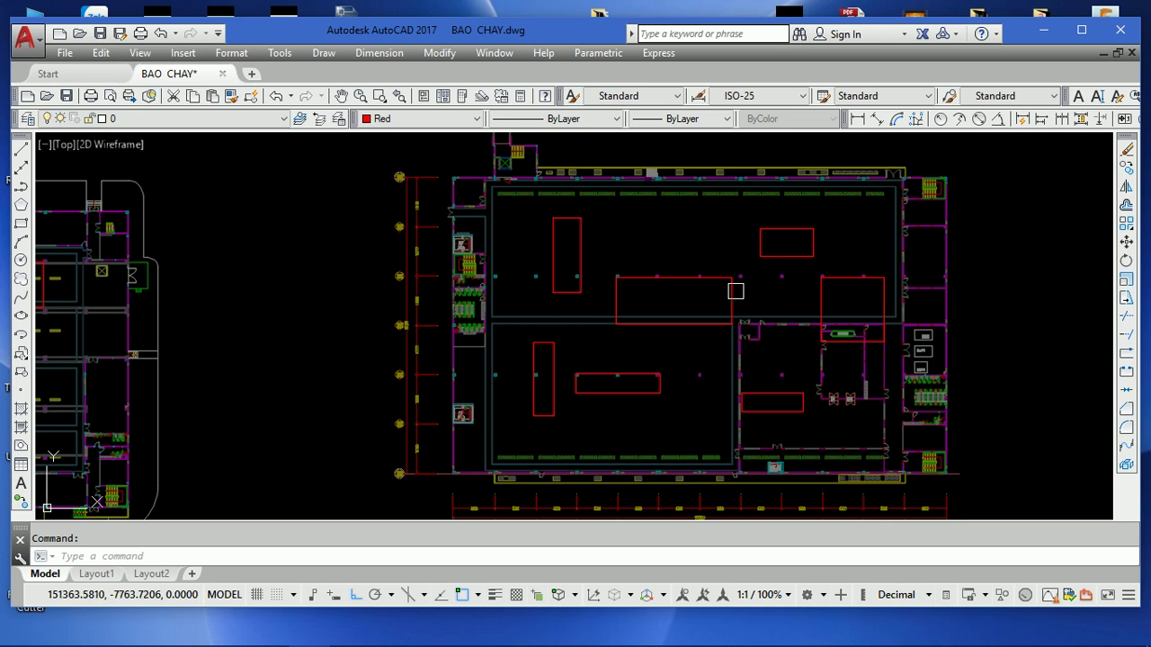
pyautogui.scroll(-2, 710, 288)
pyautogui.scroll(-2, 540, 270)
pyautogui.moveTo(517, 257); pyautogui.dragTo(637, 257, button='middle')
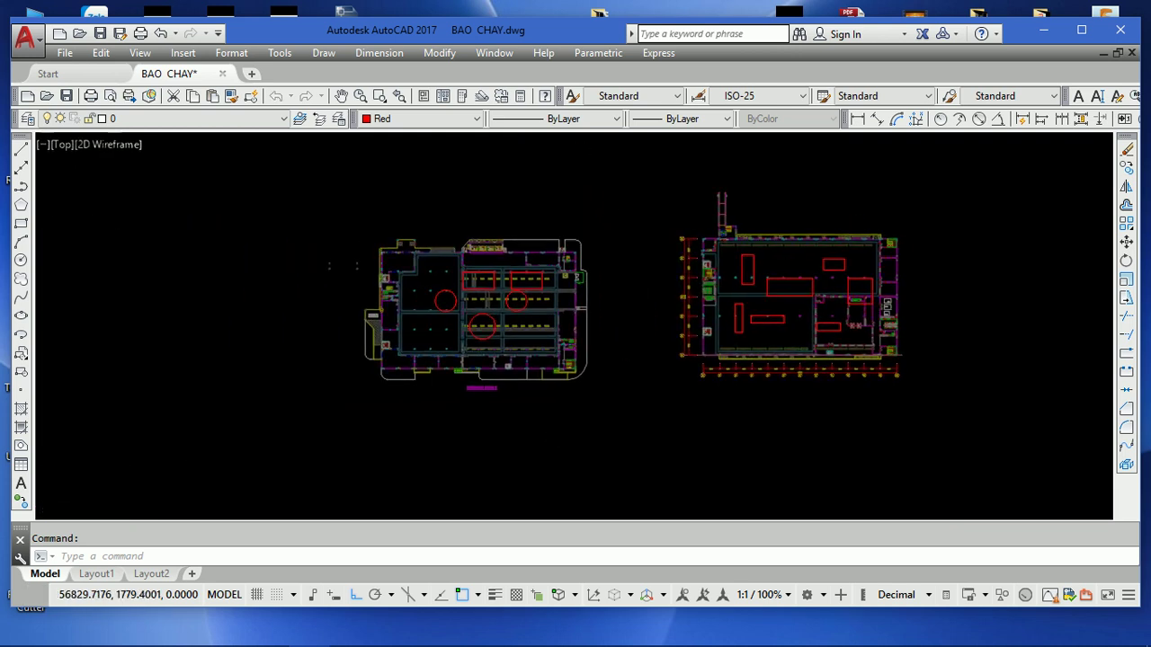
pyautogui.middleClick(638, 257)
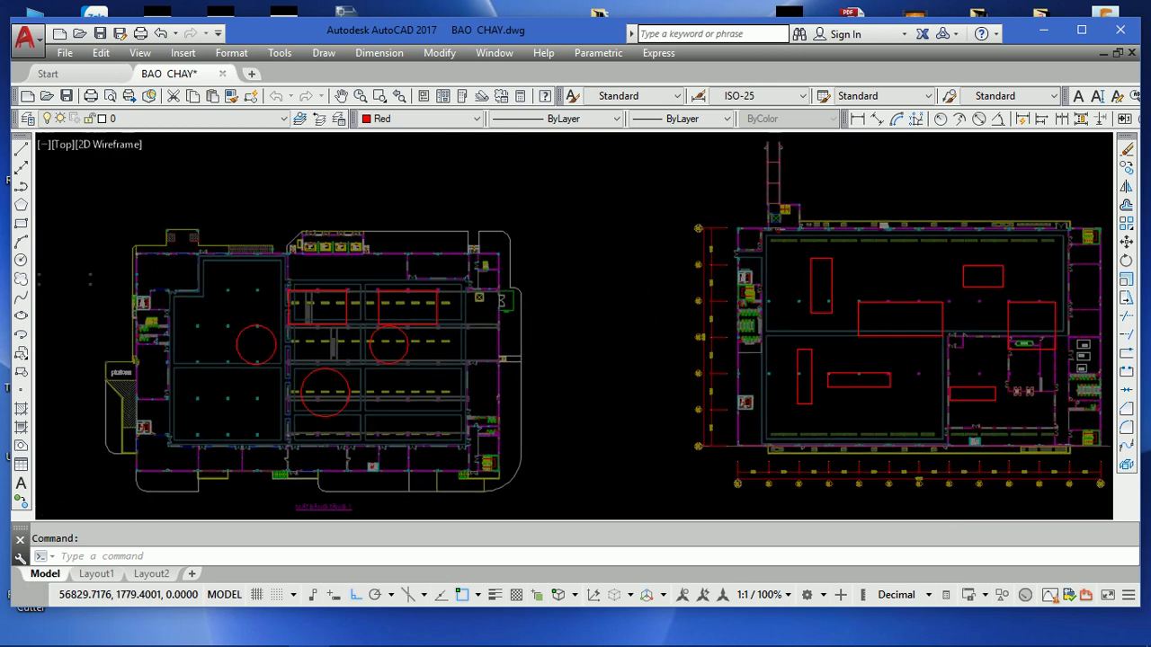
pyautogui.click(222, 73)
# - Discard changes to BAO CHAY and open the XREF 1F drawing instead
pyautogui.click(628, 360)
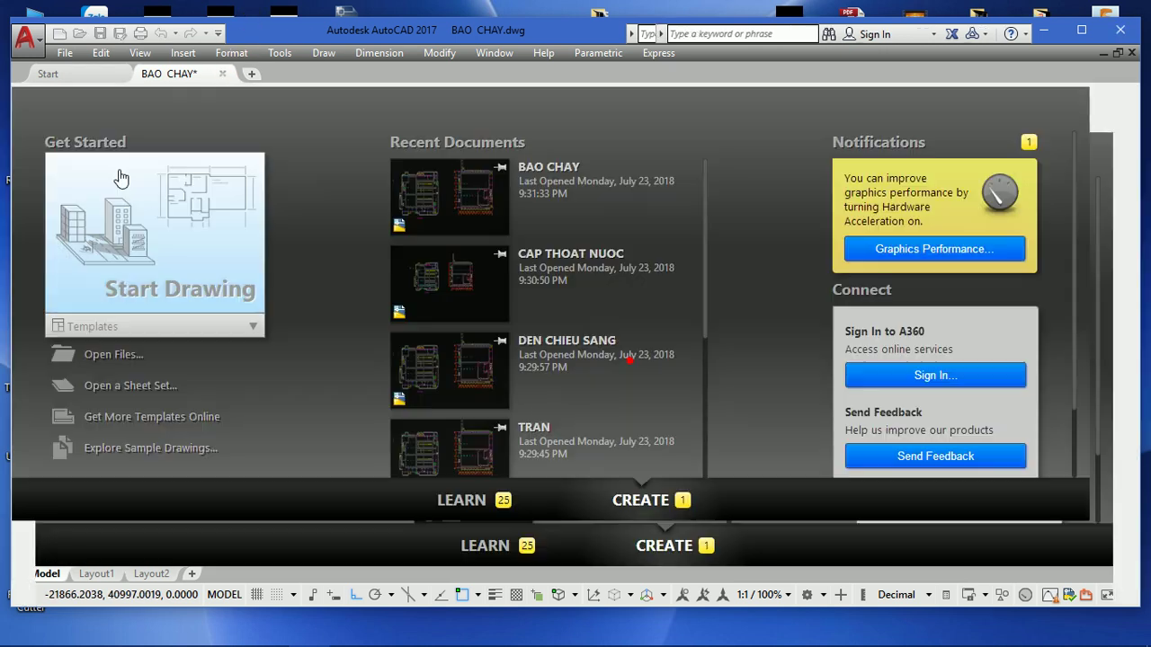
pyautogui.click(80, 33)
pyautogui.click(452, 273)
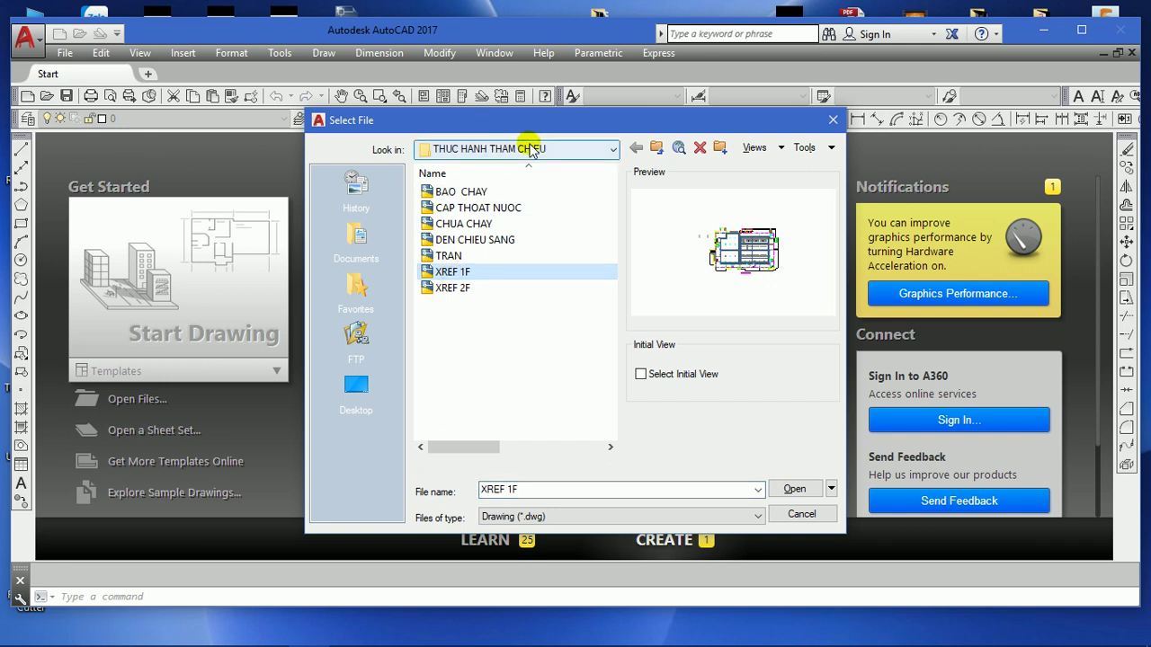
pyautogui.click(454, 287)
pyautogui.click(457, 273)
pyautogui.click(456, 287)
pyautogui.click(450, 273)
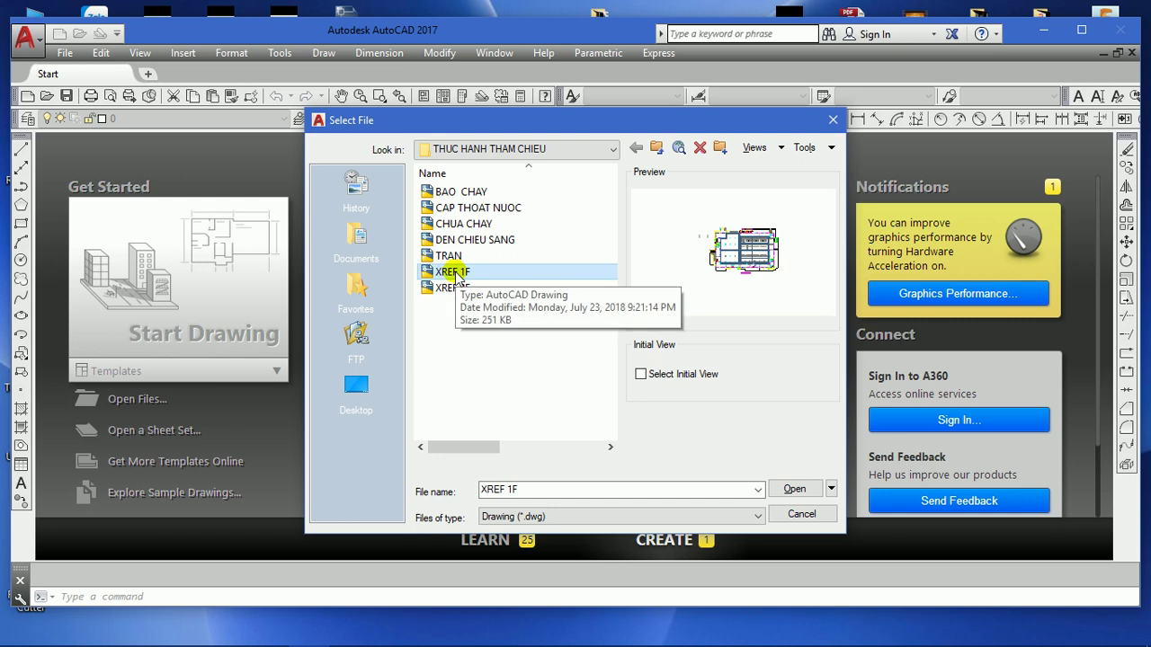
pyautogui.doubleClick(455, 272)
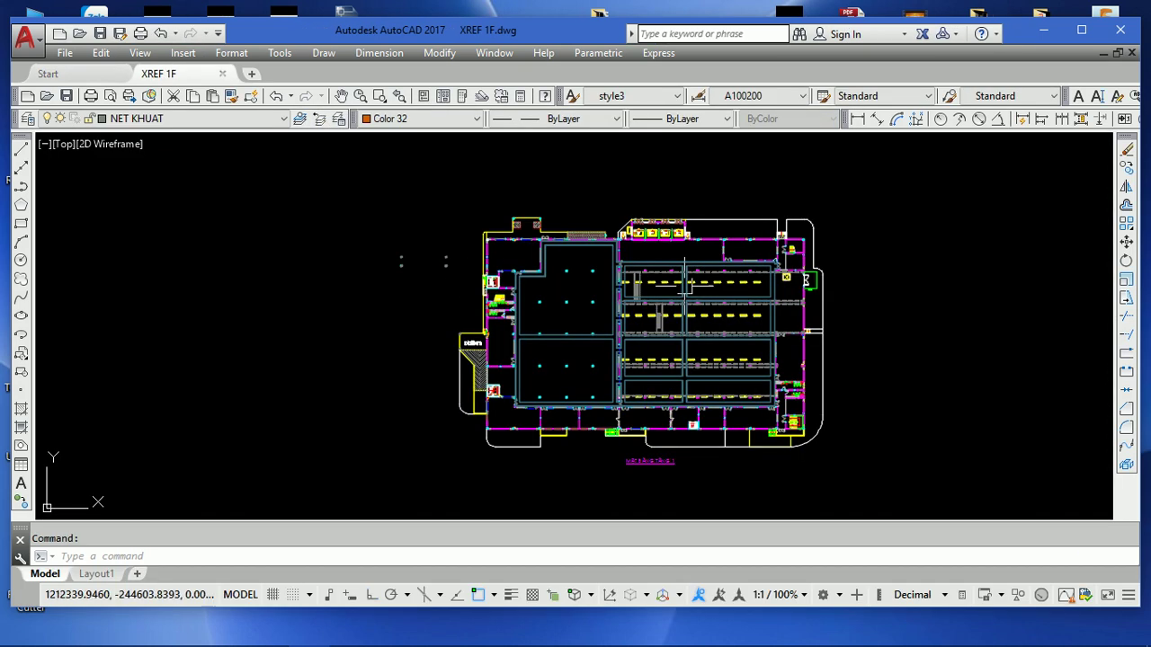
# - Erase the room's left, bottom and right wall segments from the XREF 1F plan
pyautogui.scroll(3, 688, 274)
pyautogui.scroll(5, 689, 234)
pyautogui.click(691, 202)
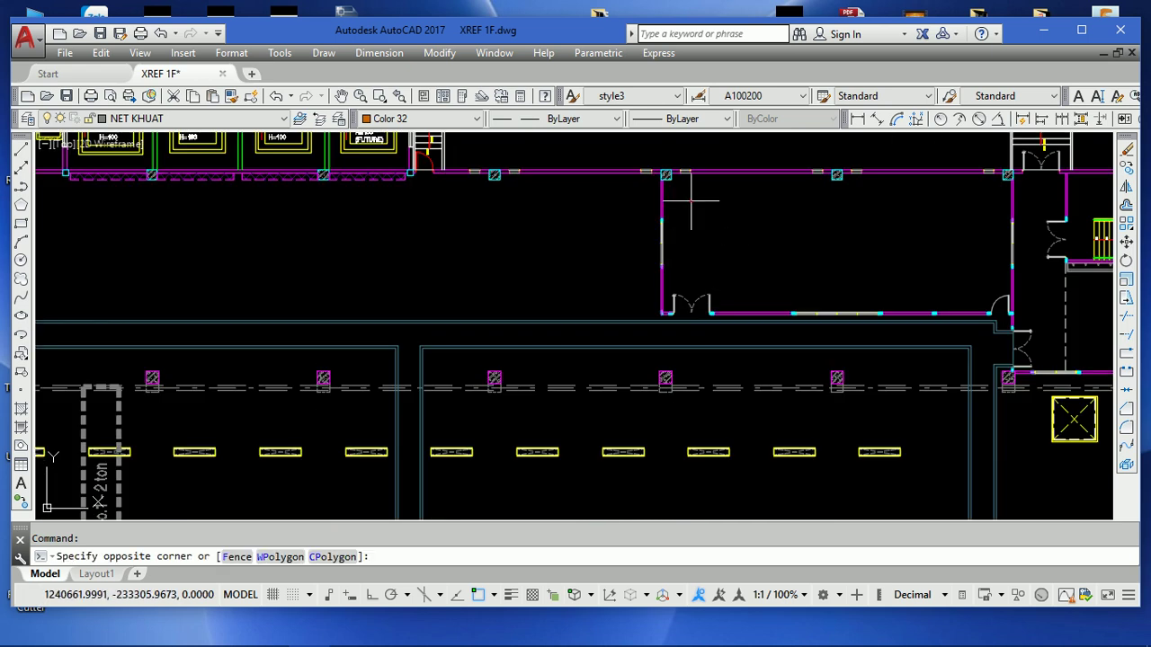
pyautogui.click(597, 282)
pyautogui.click(611, 221)
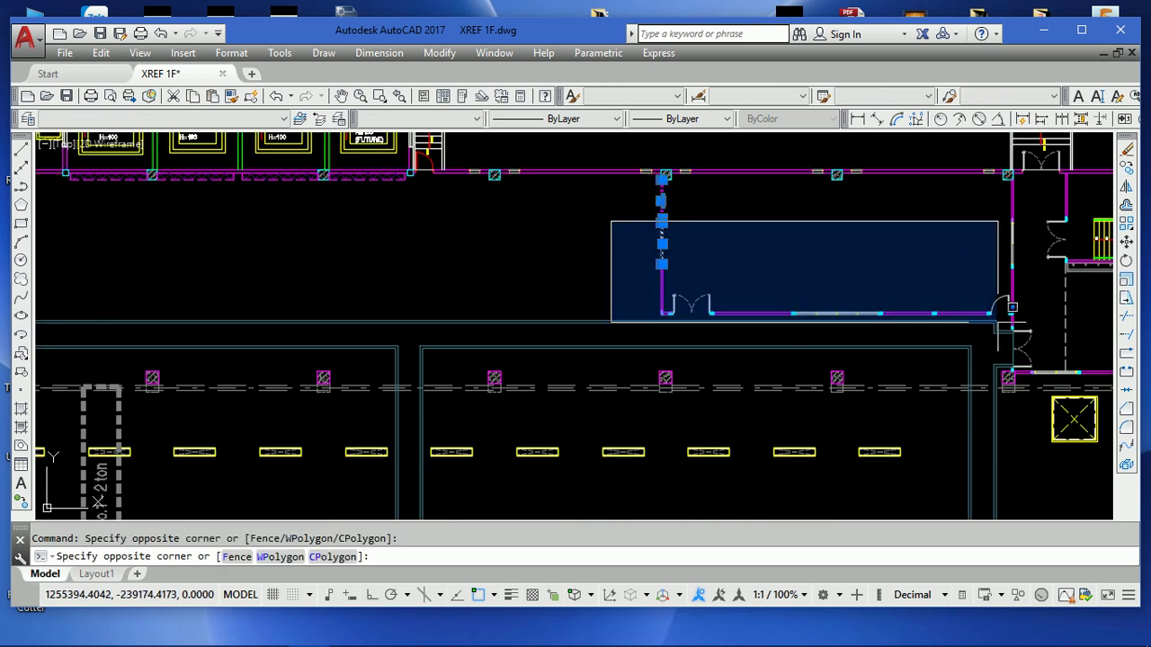
pyautogui.click(994, 320)
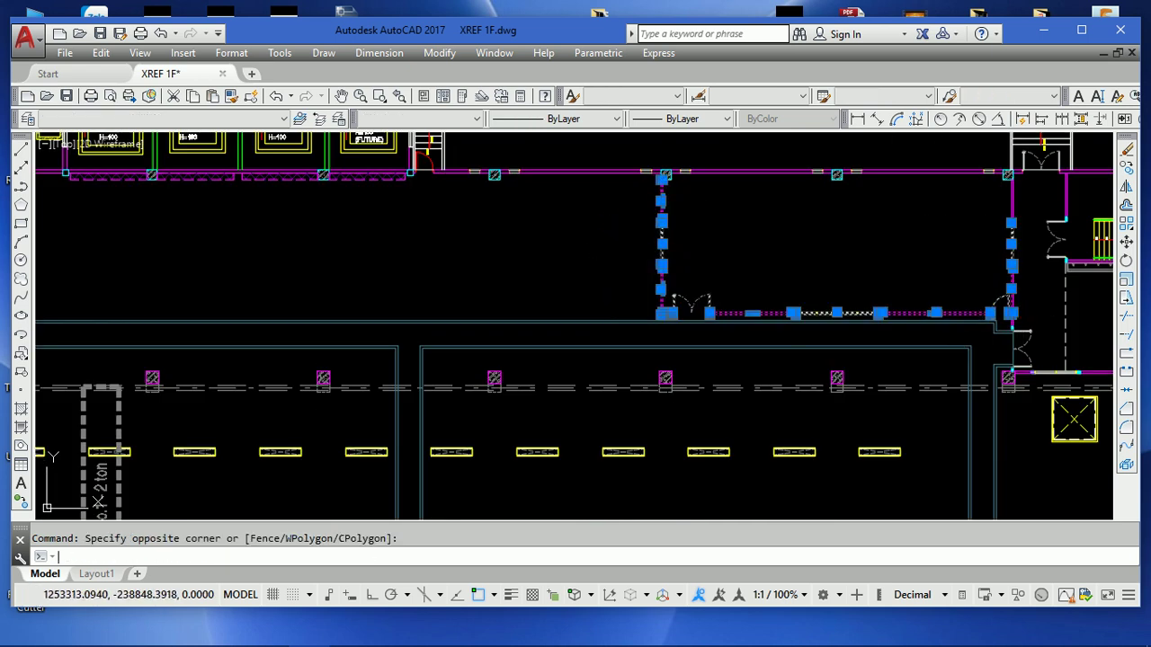
pyautogui.write('e')
pyautogui.press('Return')
# - Start a rectangle, then try recolouring the upper-left room's lines before cancelling
pyautogui.scroll(-2, 673, 257)
pyautogui.write('rec')
pyautogui.scroll(-2, 602, 278)
pyautogui.press('Return')
pyautogui.scroll(1, 457, 267)
pyautogui.scroll(2, 225, 262)
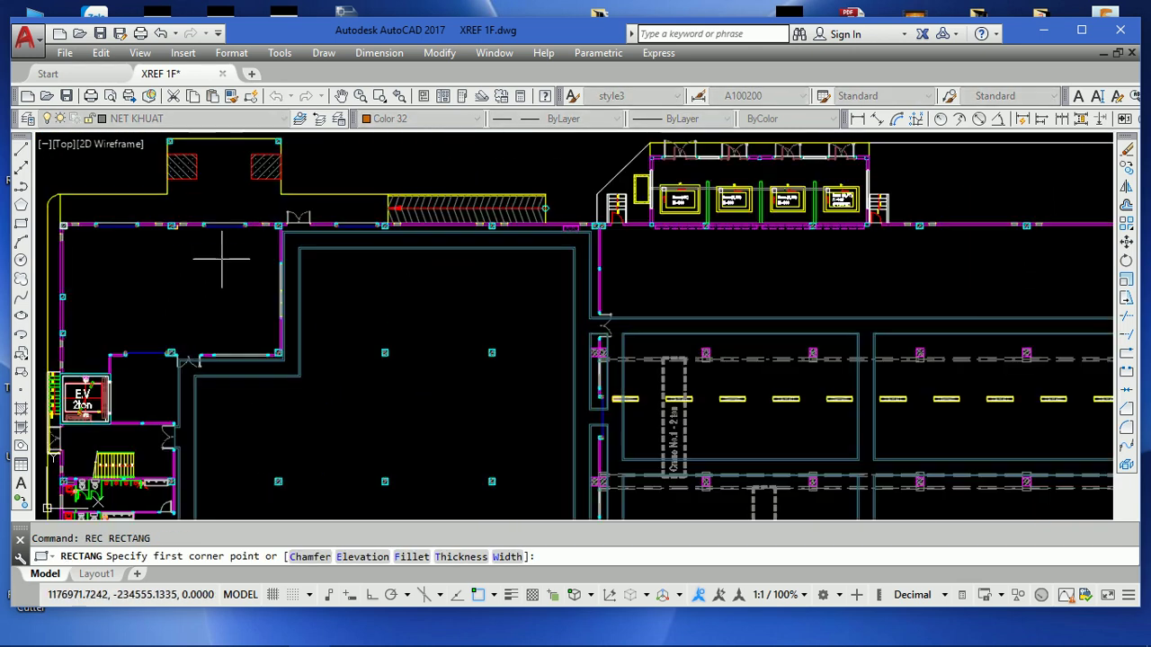
pyautogui.click(175, 232)
pyautogui.click(124, 351)
pyautogui.click(219, 295)
pyautogui.click(393, 121)
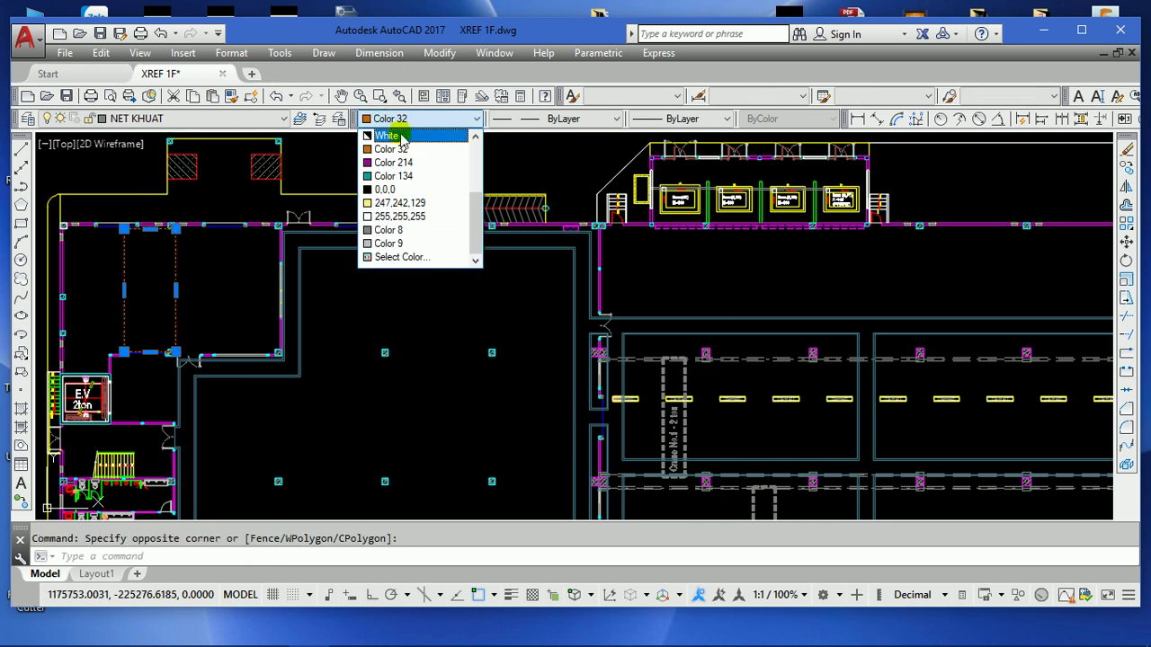
pyautogui.press('Escape')
# - Save and close the XREF 1F drawing
pyautogui.scroll(-1, 644, 239)
pyautogui.scroll(-1, 644, 239)
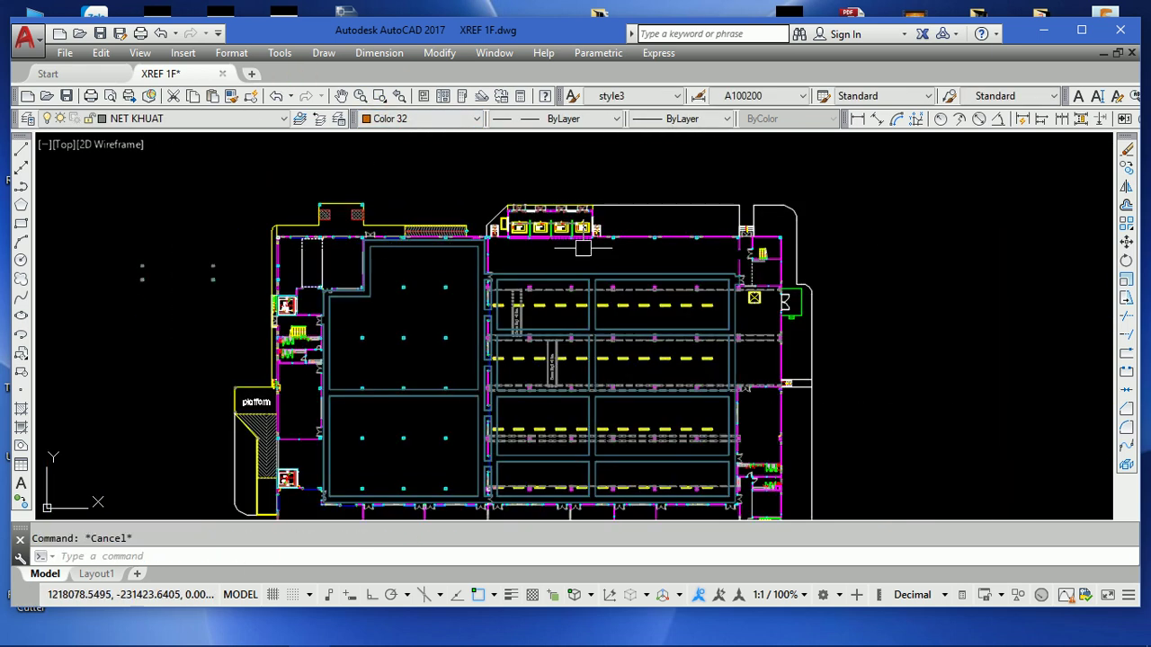
pyautogui.moveTo(528, 327); pyautogui.dragTo(468, 260, button='middle')
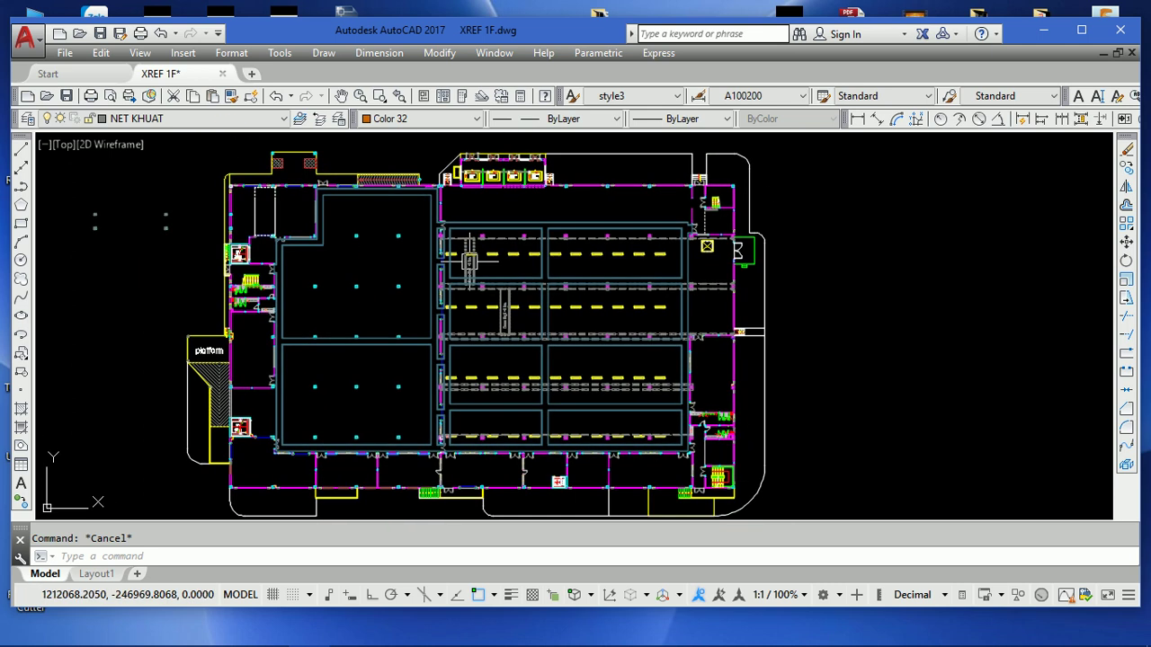
pyautogui.click(222, 74)
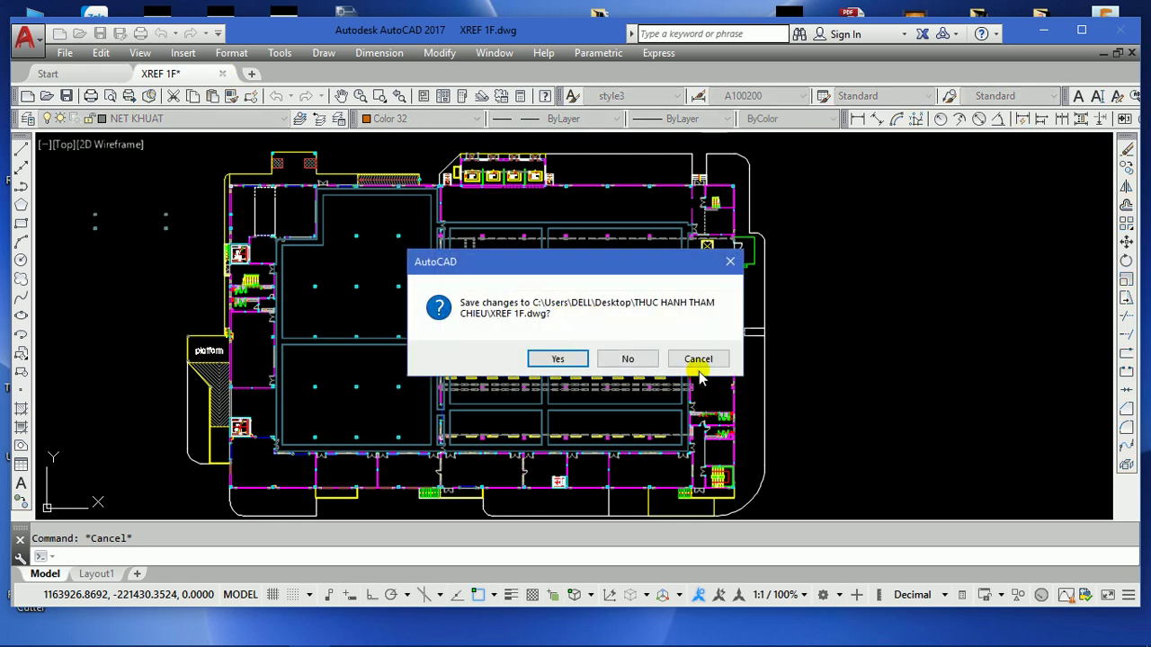
pyautogui.click(558, 359)
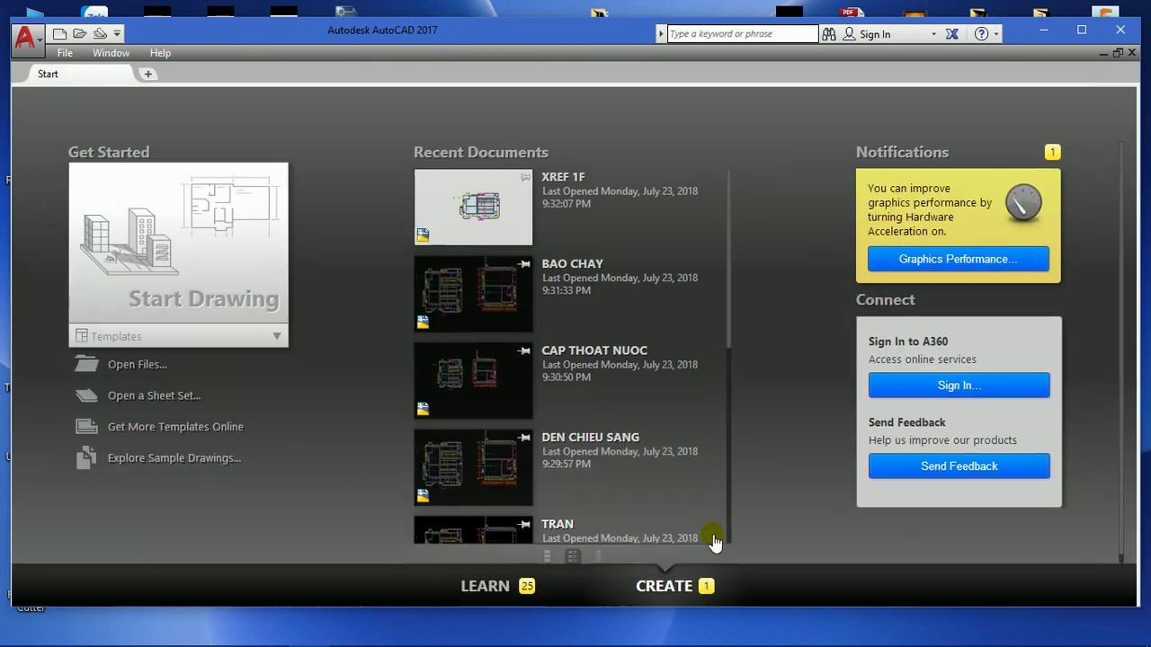
# - Open the XREF 2F drawing and zoom in on the AIR/S room
pyautogui.click(80, 35)
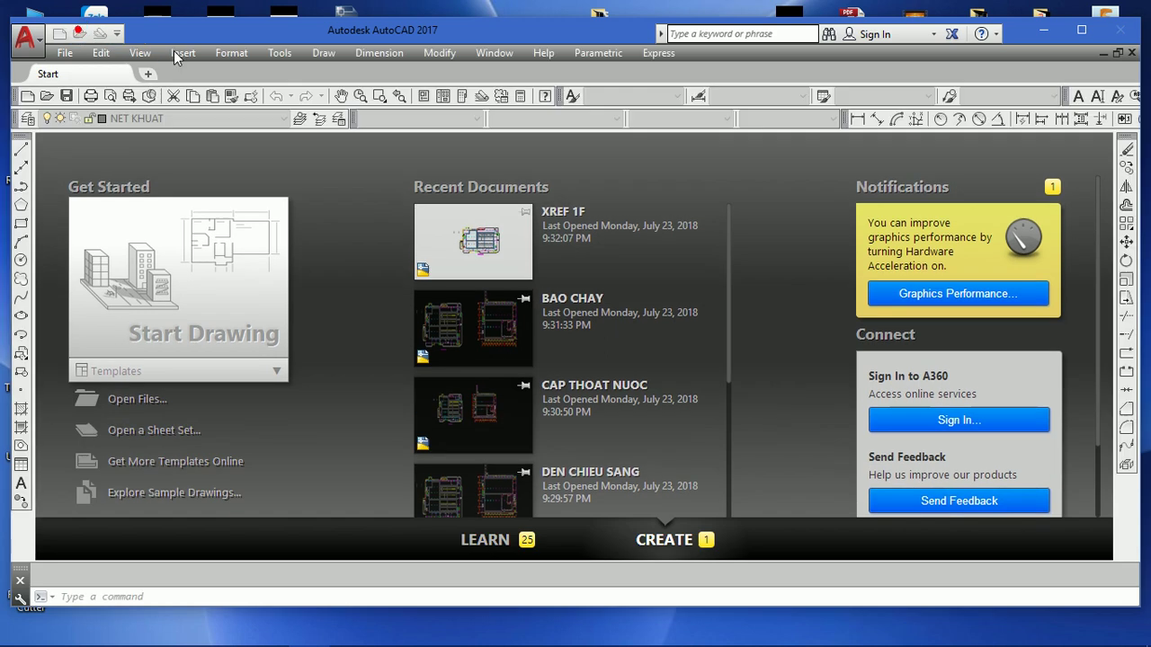
pyautogui.click(460, 289)
pyautogui.doubleClick(460, 289)
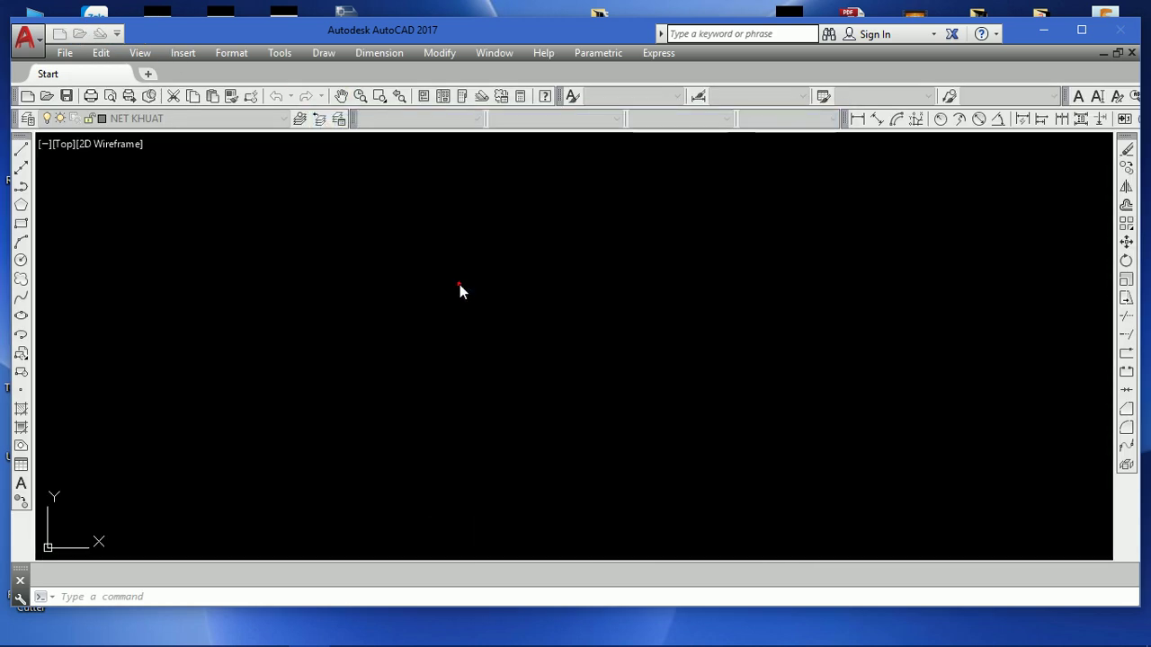
pyautogui.scroll(3, 508, 393)
pyautogui.scroll(4, 508, 393)
# - Erase the AIR/S room's inner blocks and its right wall line
pyautogui.click(453, 243)
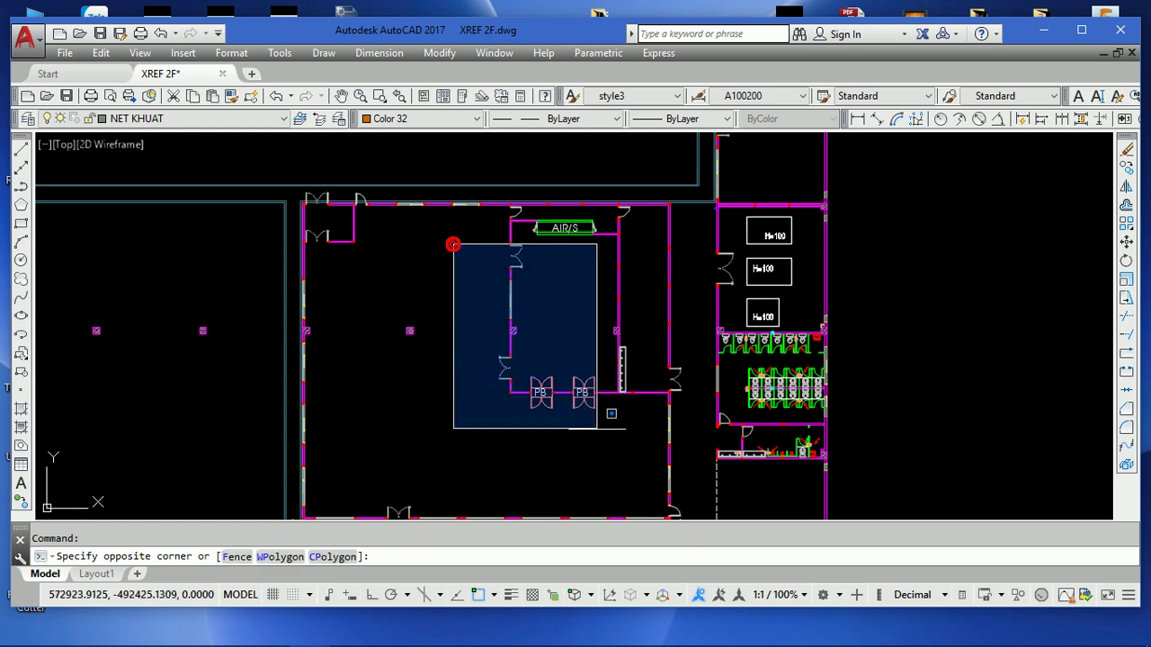
pyautogui.click(643, 446)
pyautogui.write('e')
pyautogui.press('Return')
pyautogui.click(637, 334)
pyautogui.click(549, 226)
pyautogui.write('e')
pyautogui.press('Return')
# - Draw a new boundary line down from the AIR/S wall corner and across to the existing wall
pyautogui.moveTo(579, 301); pyautogui.dragTo(549, 315, button='middle')
pyautogui.write('l')
pyautogui.press('Return')
pyautogui.click(479, 257)
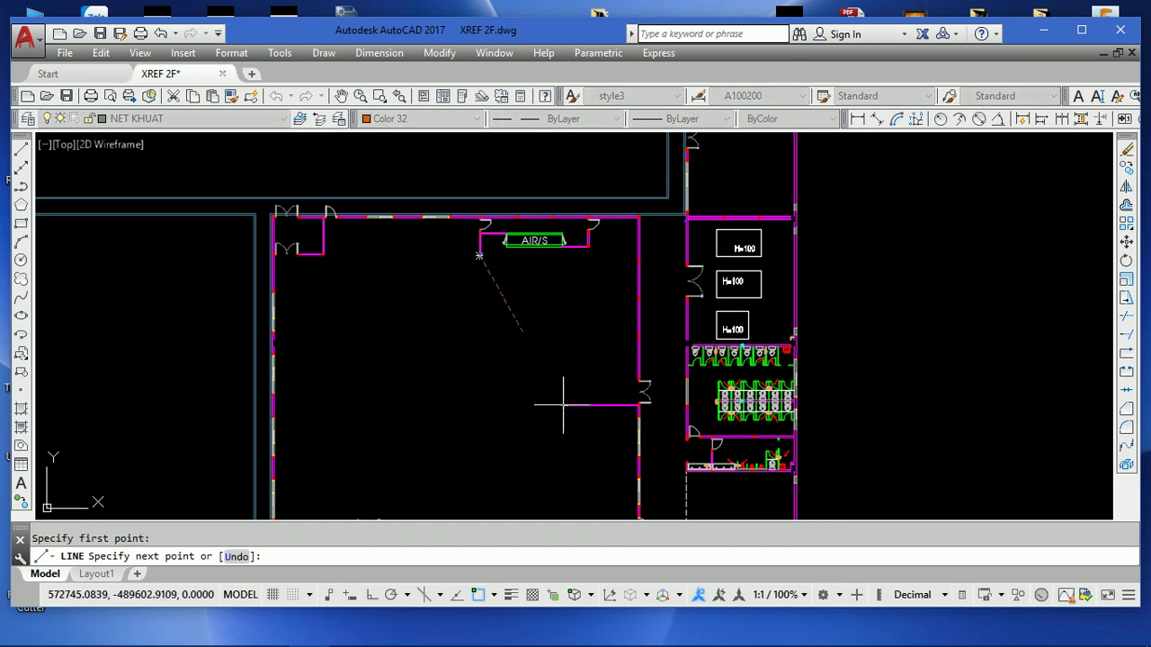
pyautogui.click(470, 405)
pyautogui.click(558, 405)
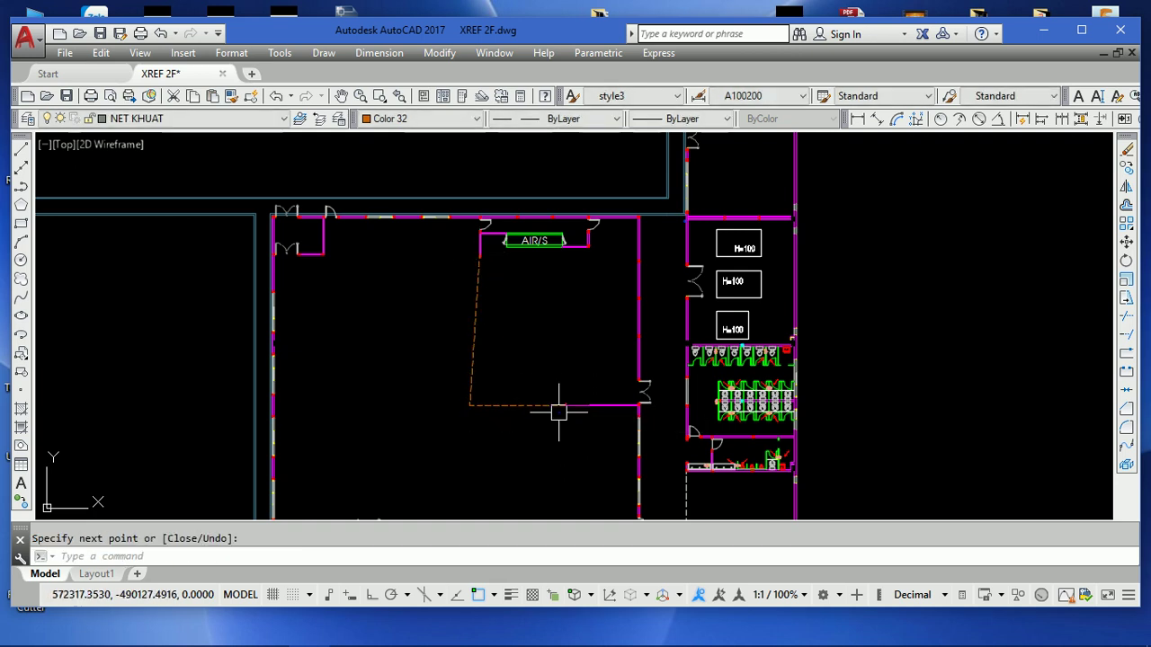
# - Save and close the XREF 2F drawing
pyautogui.scroll(-2, 598, 302)
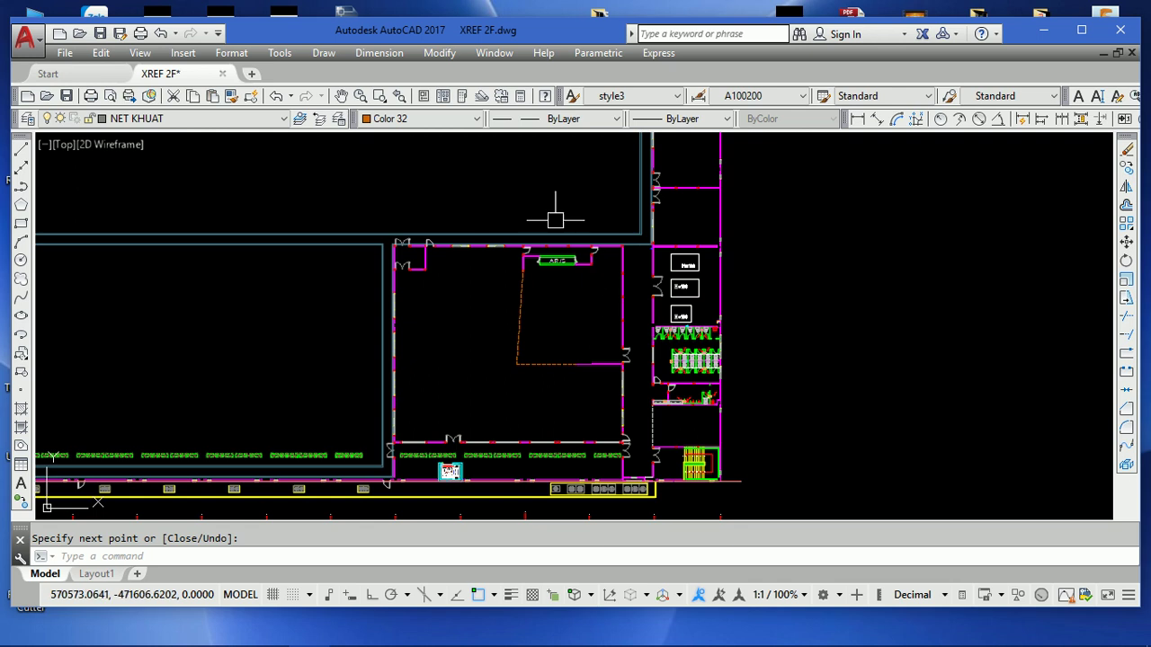
pyautogui.click(222, 74)
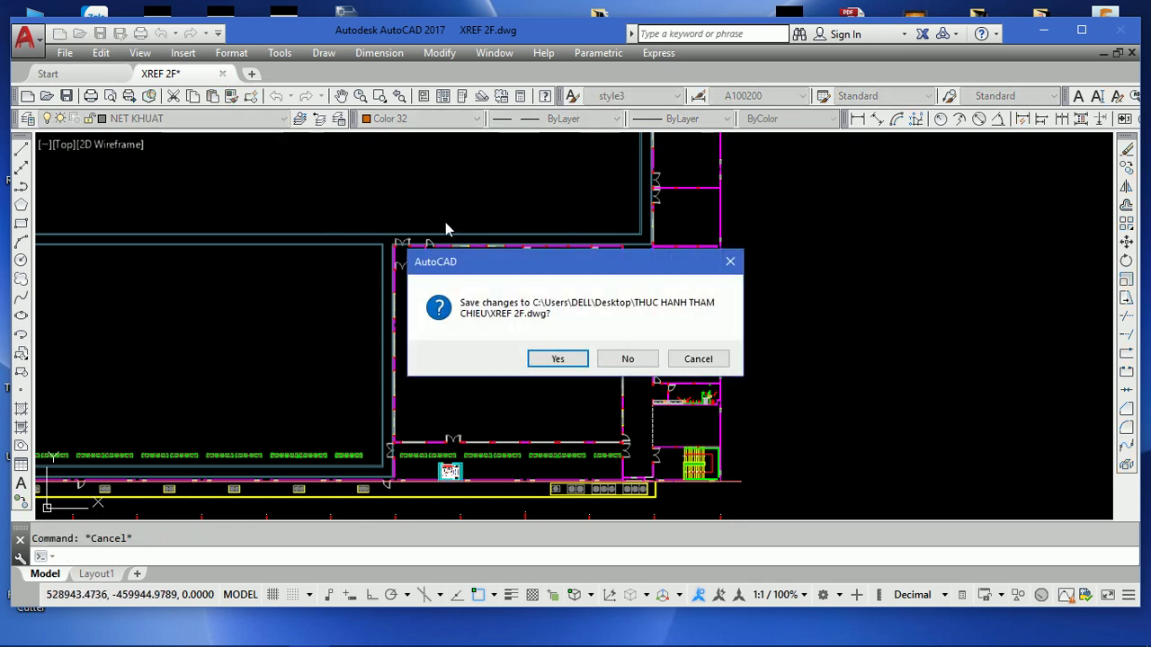
pyautogui.click(558, 359)
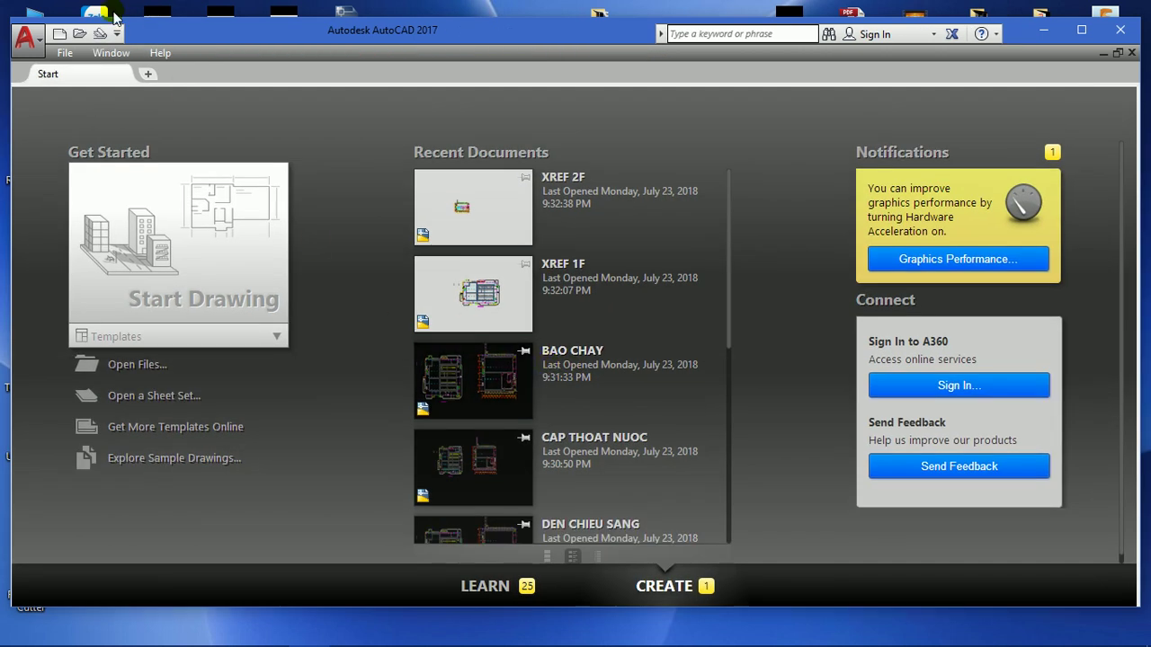
pyautogui.click(80, 34)
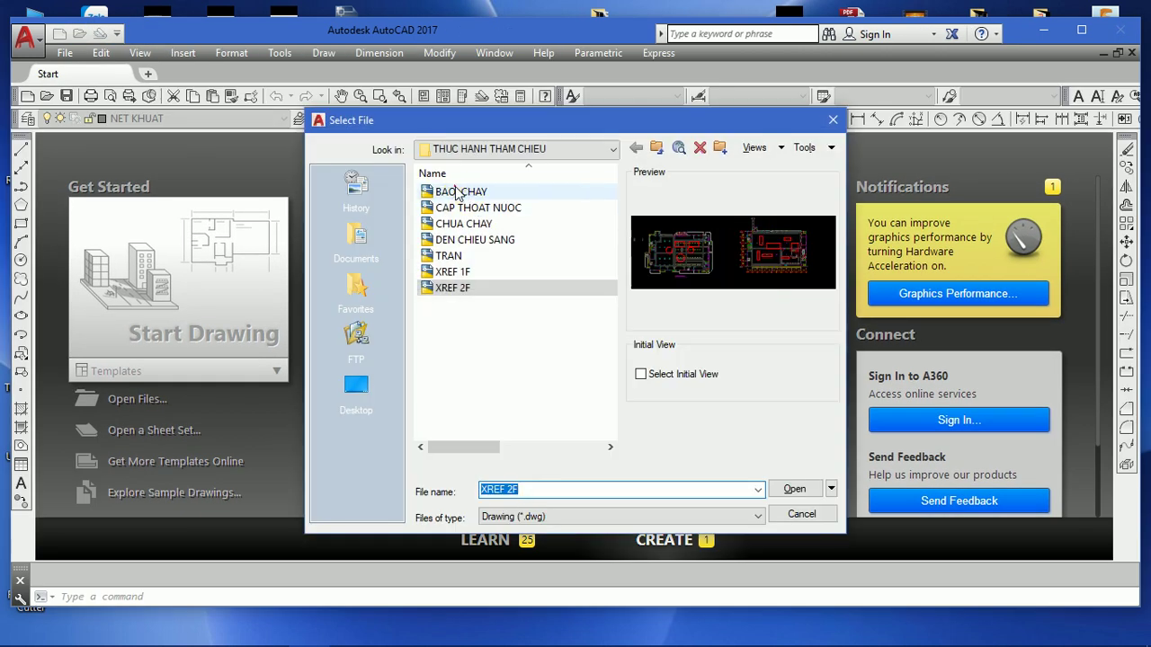
pyautogui.click(455, 192)
pyautogui.click(449, 208)
pyautogui.click(454, 224)
pyautogui.click(452, 238)
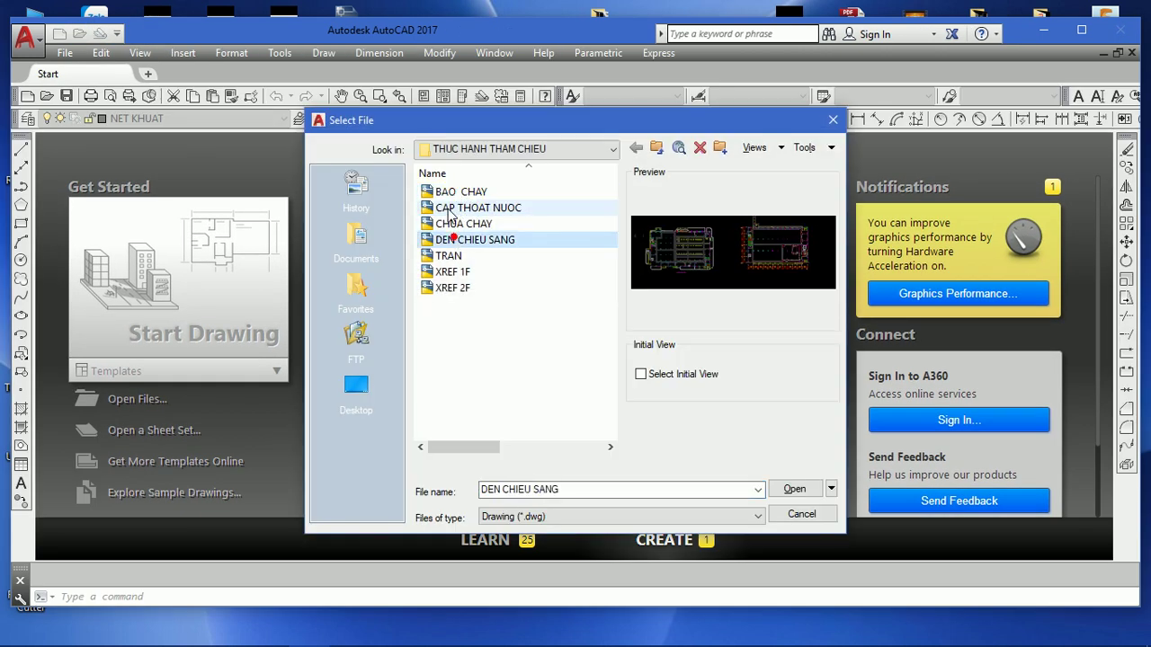
pyautogui.click(448, 208)
pyautogui.click(452, 195)
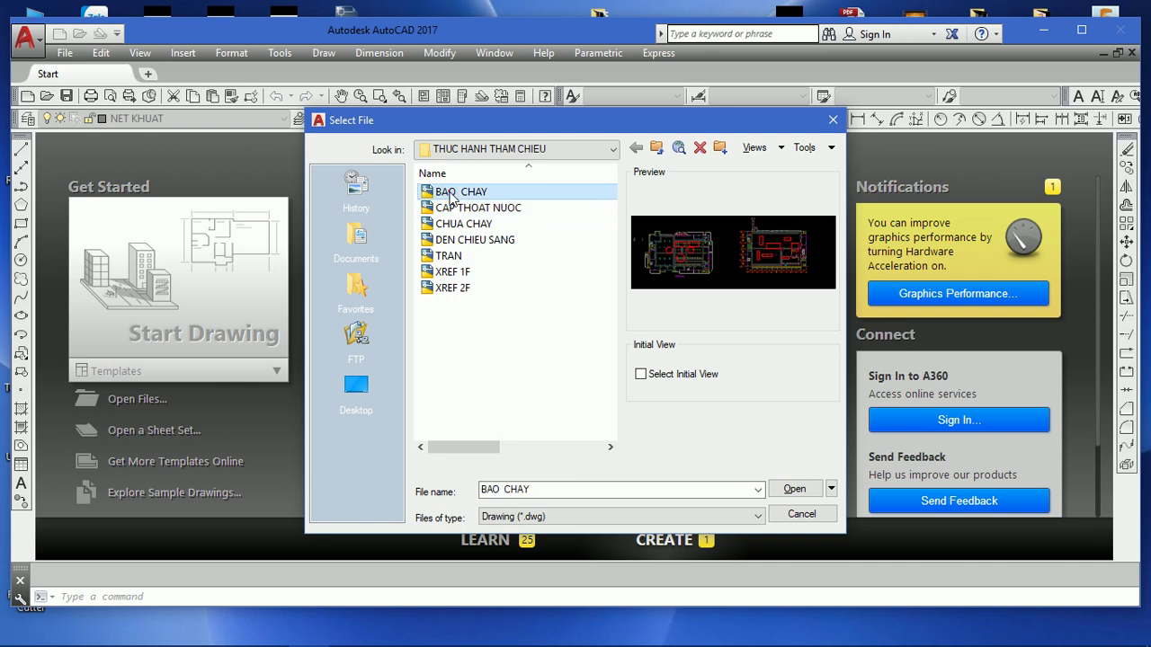
pyautogui.doubleClick(453, 195)
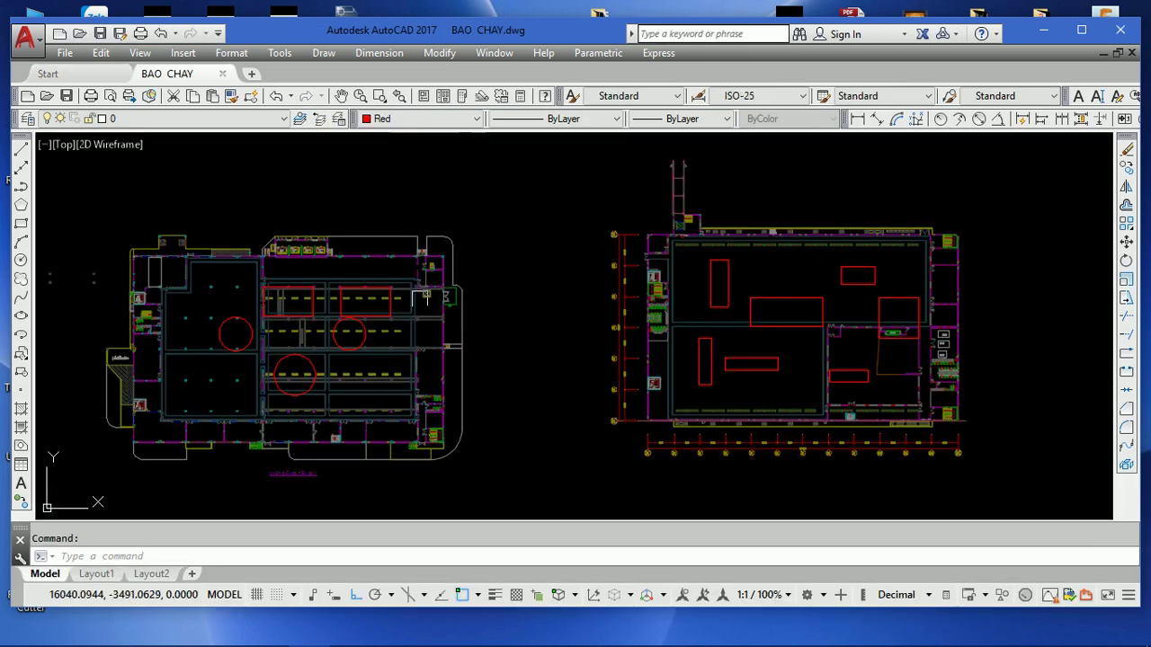
pyautogui.scroll(1, 427, 297)
pyautogui.scroll(3, 563, 236)
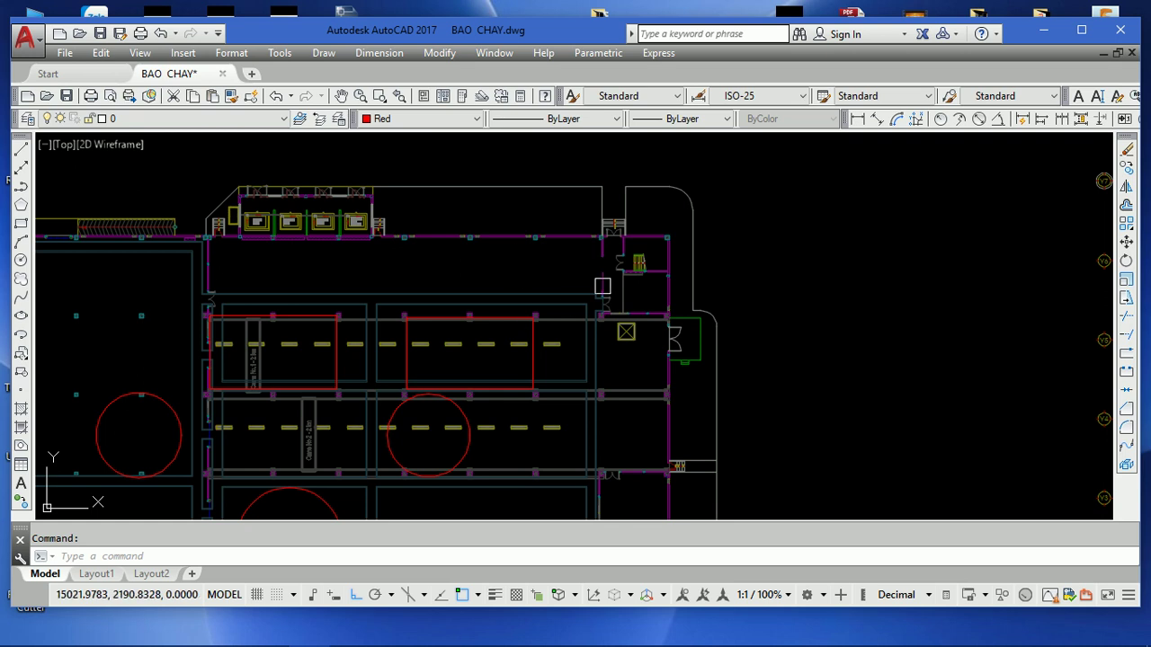
pyautogui.scroll(-2, 602, 286)
pyautogui.scroll(1, 333, 279)
pyautogui.scroll(1, 314, 222)
pyautogui.scroll(1, 315, 222)
pyautogui.scroll(-2, 249, 270)
pyautogui.scroll(-1, 712, 334)
pyautogui.moveTo(711, 334); pyautogui.dragTo(336, 337, button='middle')
pyautogui.scroll(2, 638, 327)
pyautogui.scroll(2, 611, 305)
pyautogui.scroll(2, 617, 331)
pyautogui.moveTo(617, 332); pyautogui.dragTo(619, 298, button='middle')
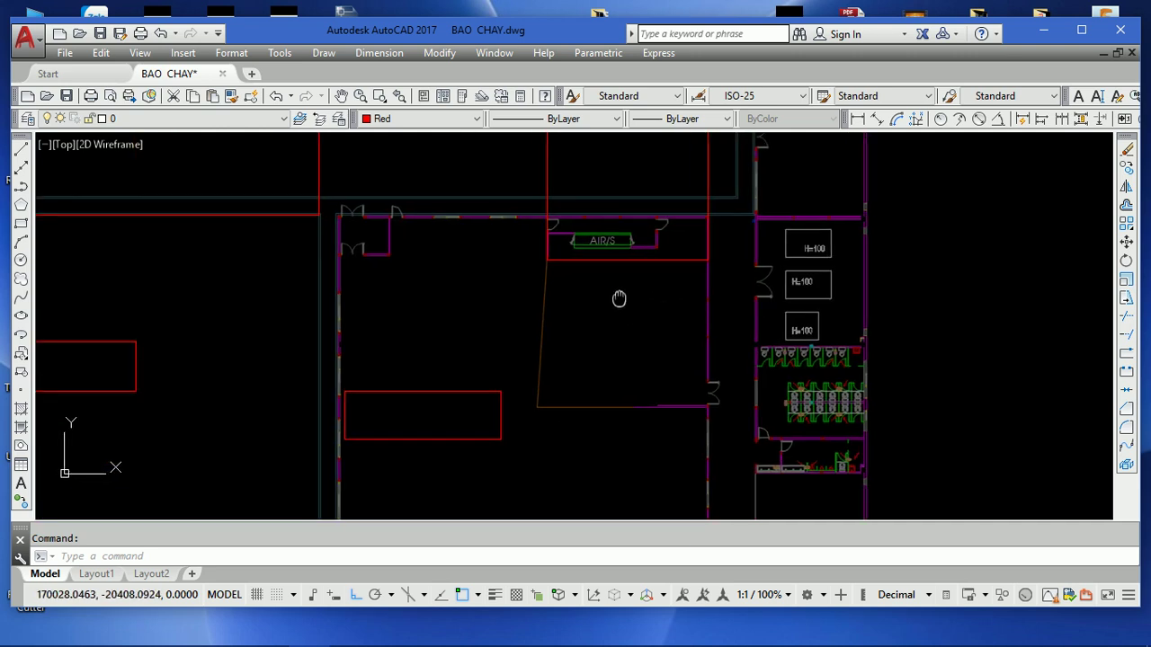
pyautogui.scroll(-1, 679, 288)
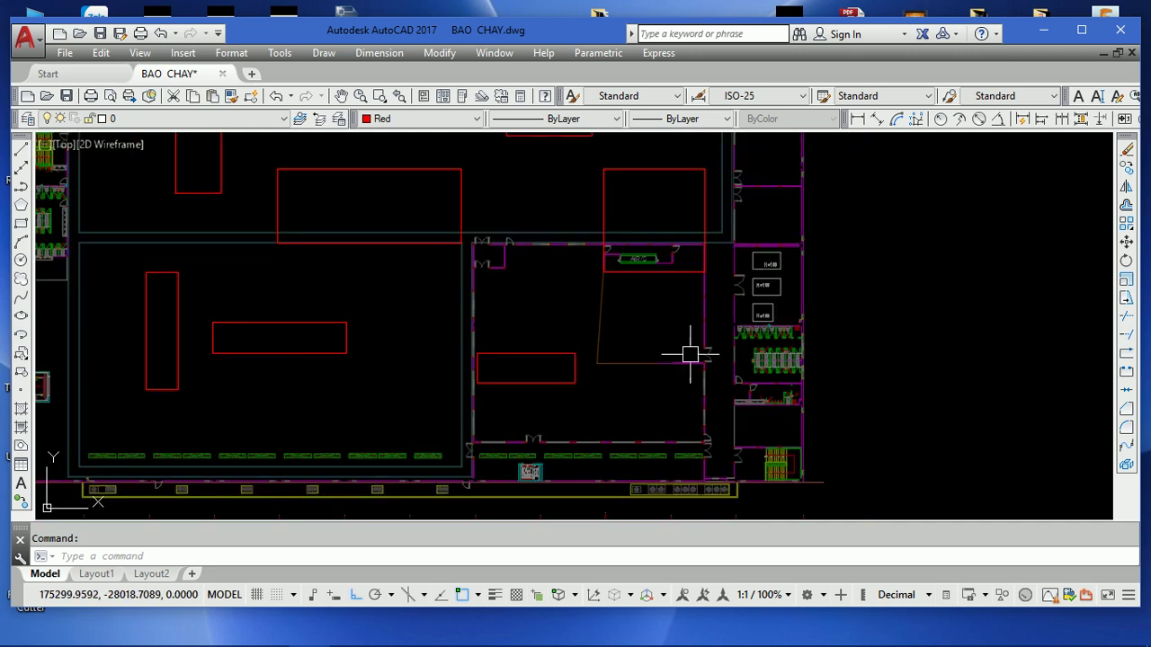
pyautogui.hotkey('ctrl', 'a')
pyautogui.scroll(-5, 619, 349)
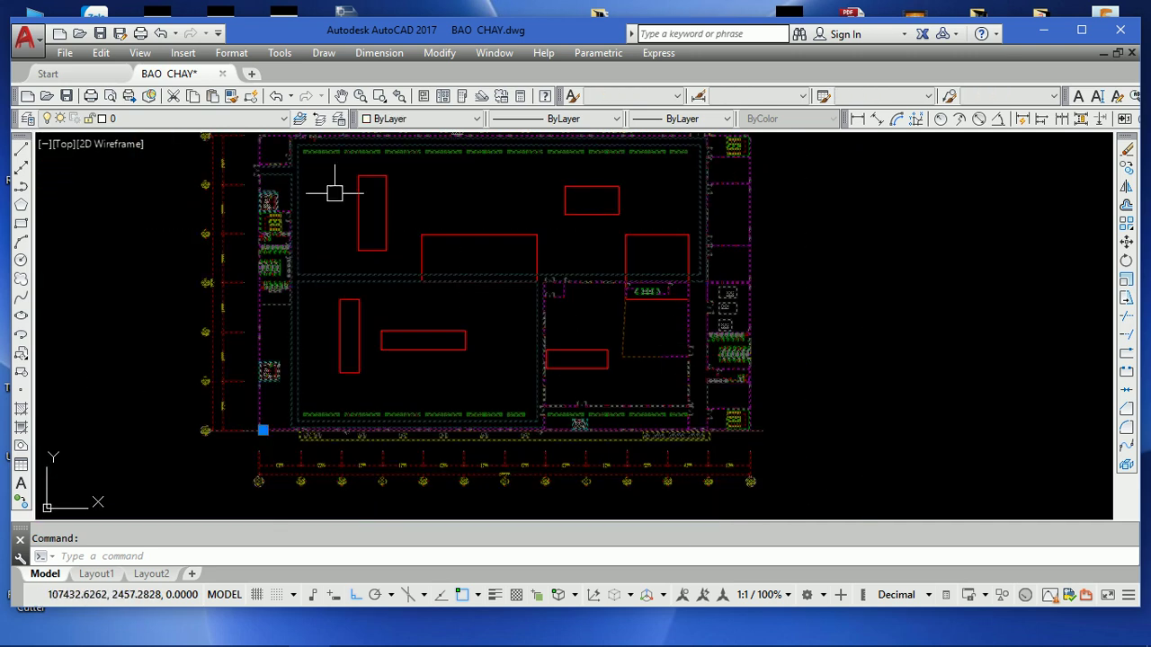
pyautogui.click(222, 73)
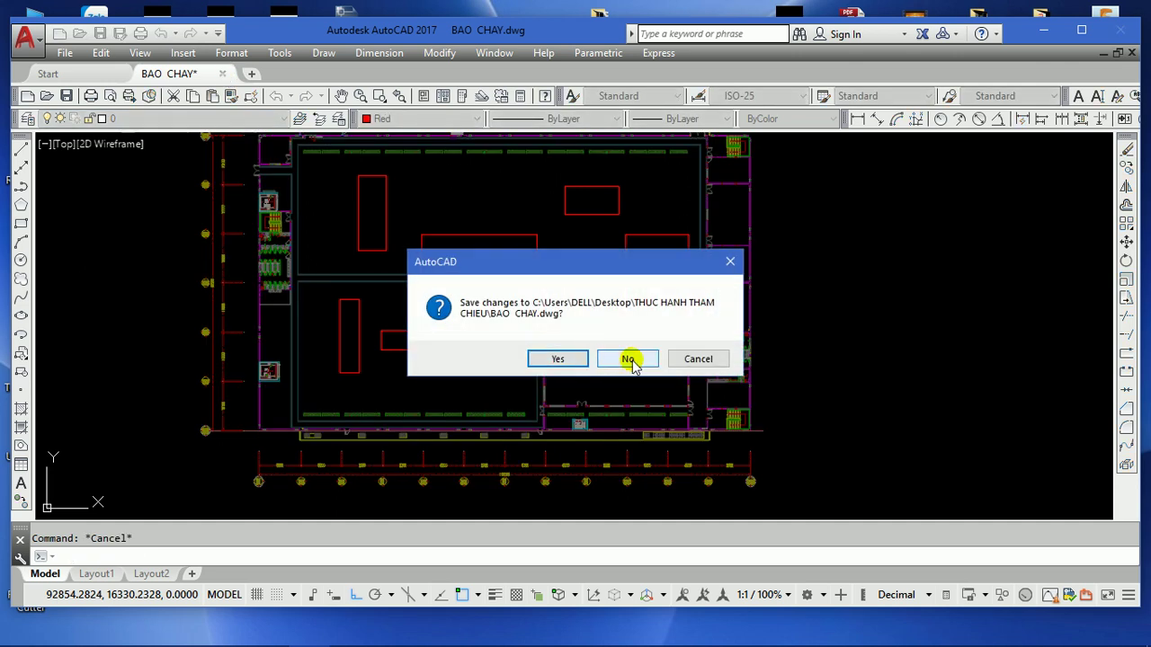
pyautogui.click(628, 358)
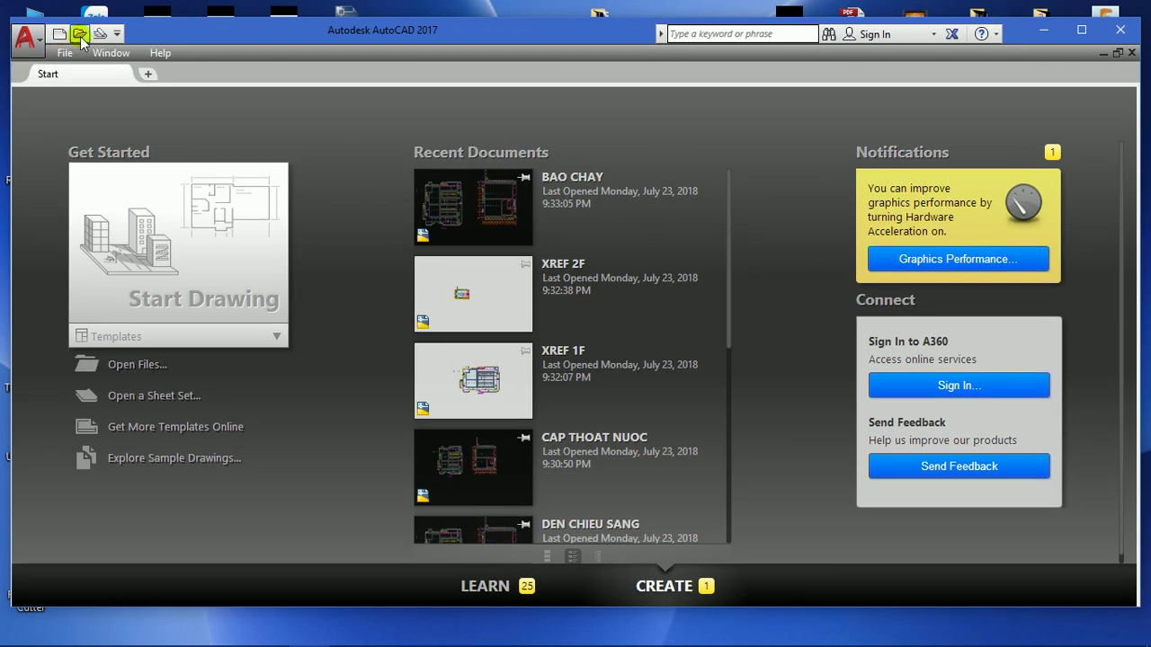
# - Open CAP THOAT NUOC.dwg from the THUC HANH THAM CHIEU folder
pyautogui.click(81, 41)
pyautogui.click(470, 208)
pyautogui.press('Down')
pyautogui.press('Down')
pyautogui.press('Down')
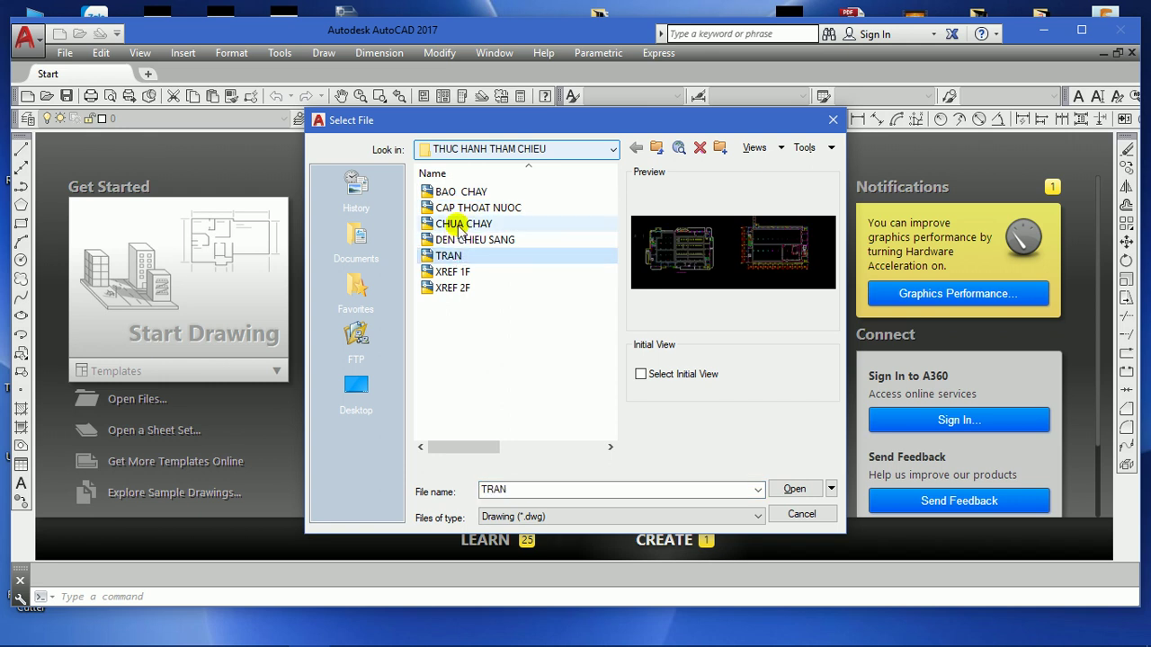
pyautogui.doubleClick(474, 209)
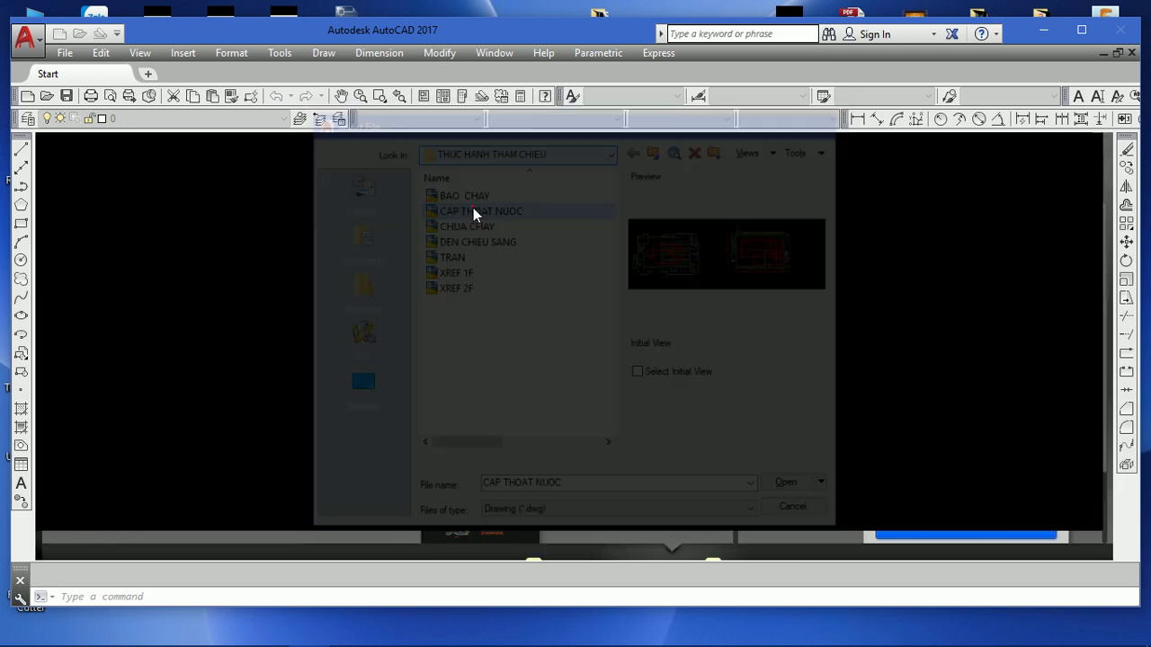
# - Zoom and pan around both floor plans to inspect their red markups
pyautogui.moveTo(339, 306); pyautogui.dragTo(635, 316, button='middle')
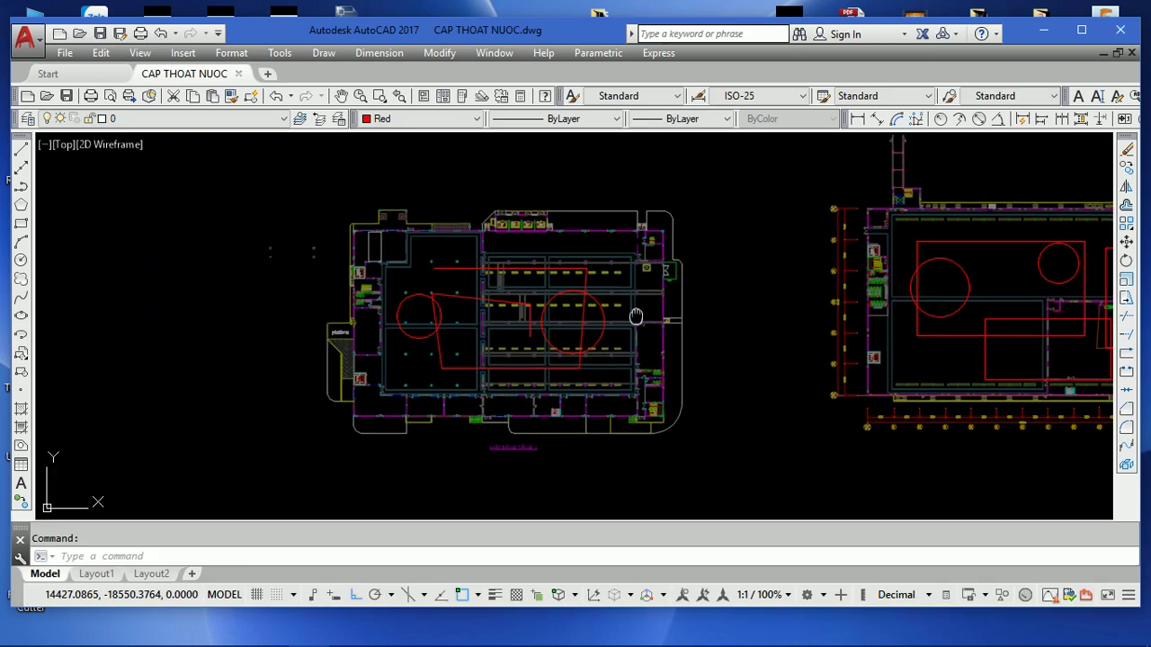
pyautogui.scroll(4, 593, 255)
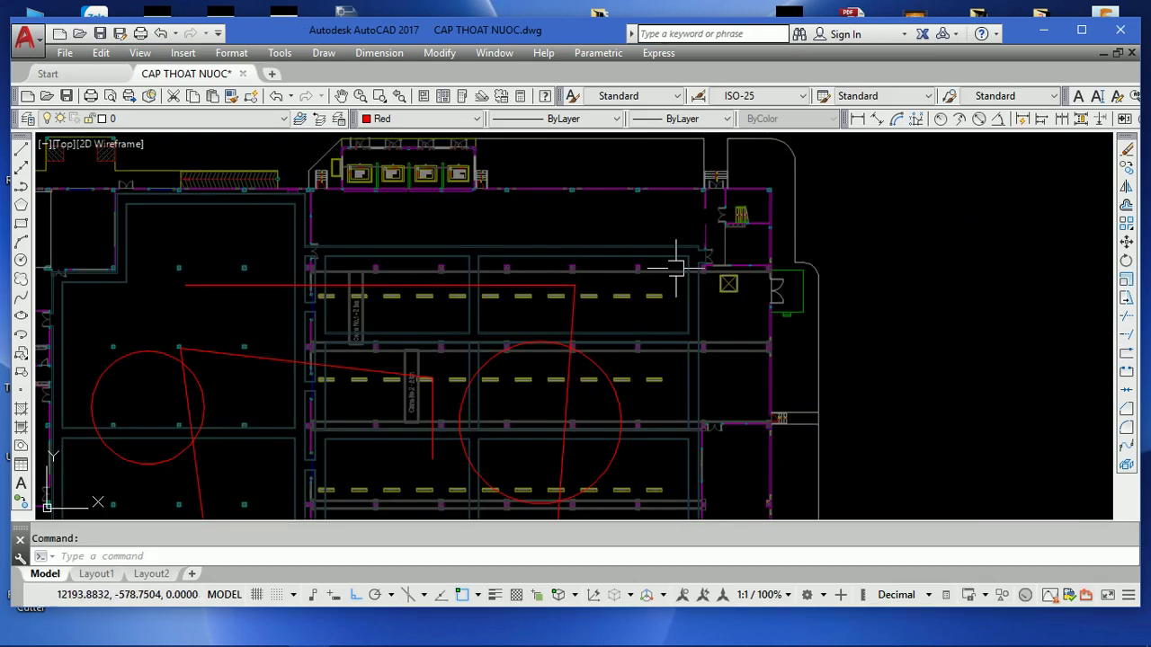
pyautogui.scroll(-3, 642, 226)
pyautogui.scroll(3, 218, 206)
pyautogui.scroll(-2, 243, 216)
pyautogui.scroll(-2, 297, 225)
pyautogui.scroll(3, 899, 248)
pyautogui.scroll(-2, 809, 288)
pyautogui.scroll(2, 850, 378)
pyautogui.scroll(2, 856, 363)
pyautogui.scroll(-4, 812, 291)
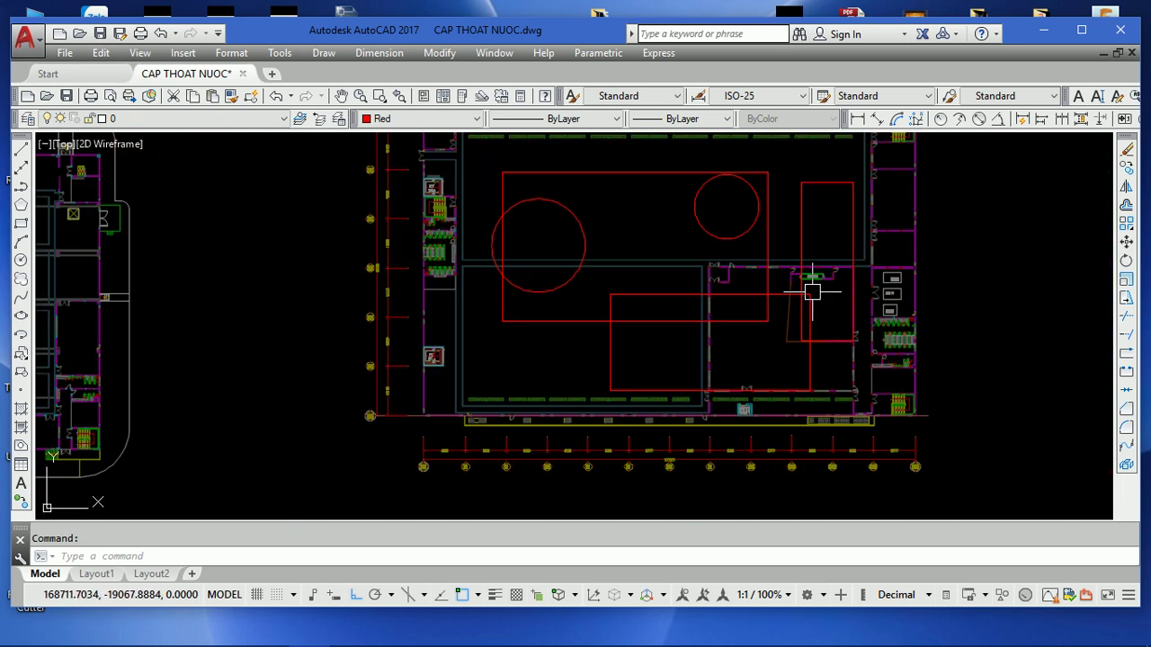
pyautogui.scroll(-3, 812, 290)
pyautogui.moveTo(770, 296); pyautogui.dragTo(823, 328, button='middle')
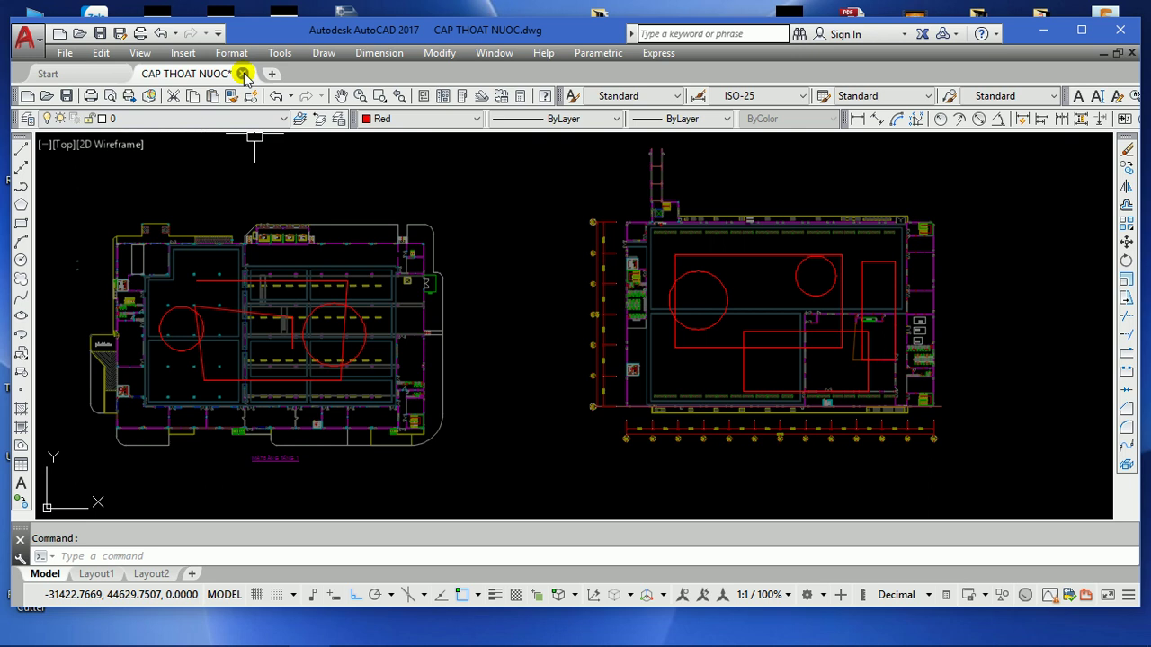
# - Close CAP THOAT NUOC without saving and open BAO CHAY.dwg in its place
pyautogui.click(242, 73)
pyautogui.click(629, 360)
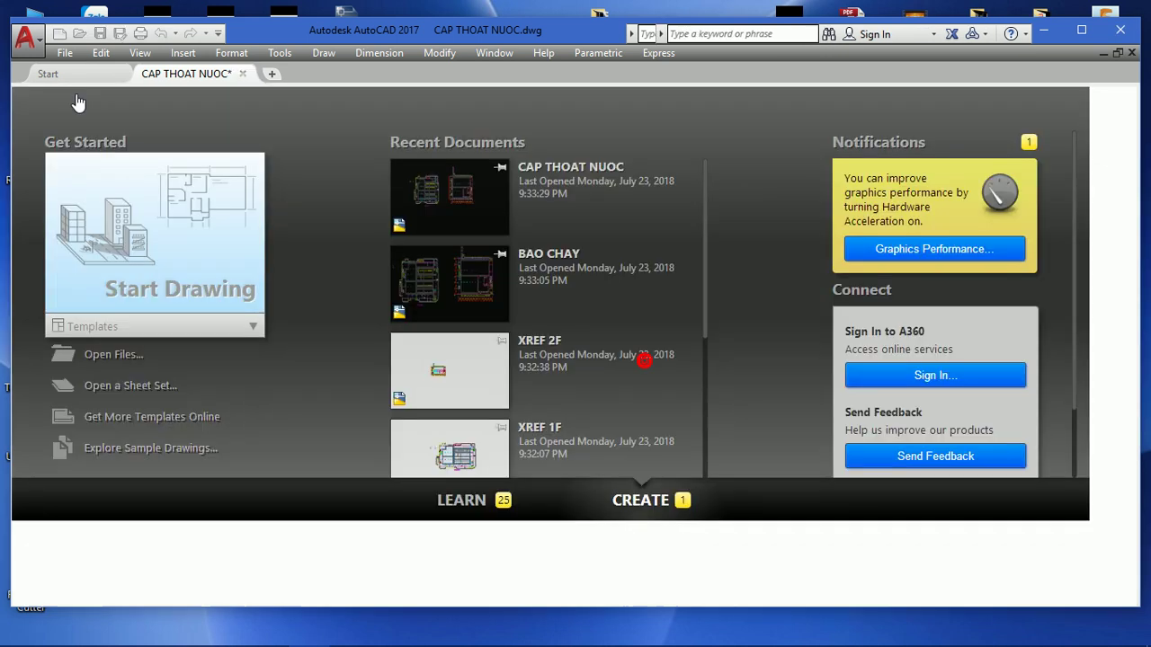
pyautogui.click(79, 34)
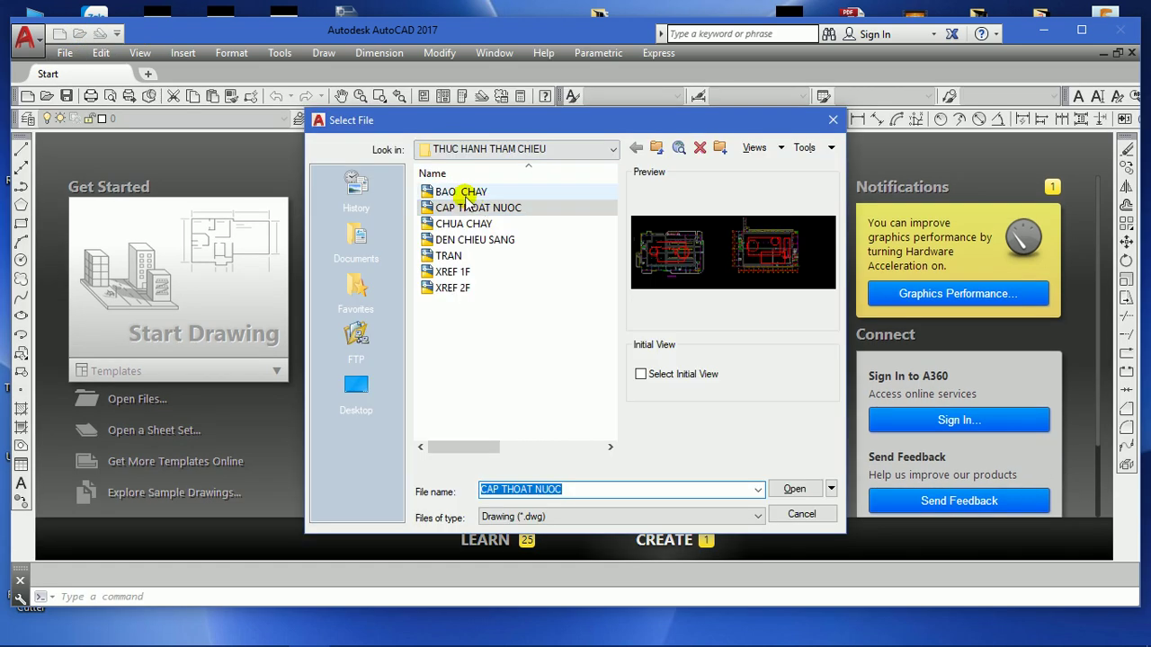
pyautogui.click(462, 192)
pyautogui.click(479, 207)
pyautogui.doubleClick(462, 192)
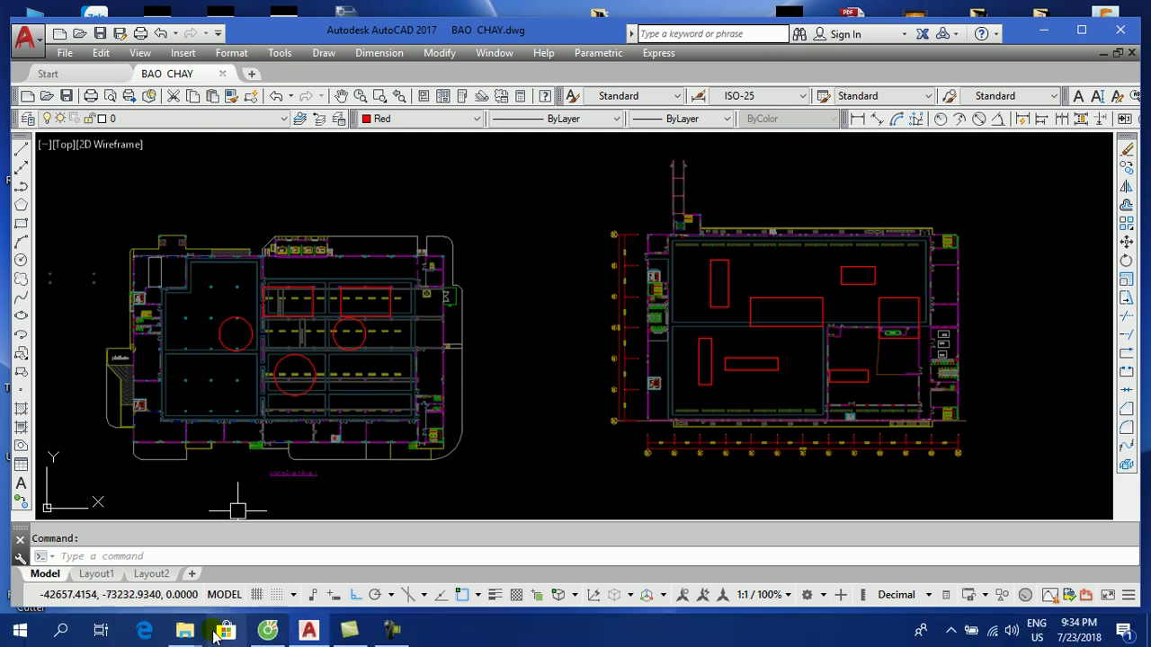
pyautogui.moveTo(184, 631)
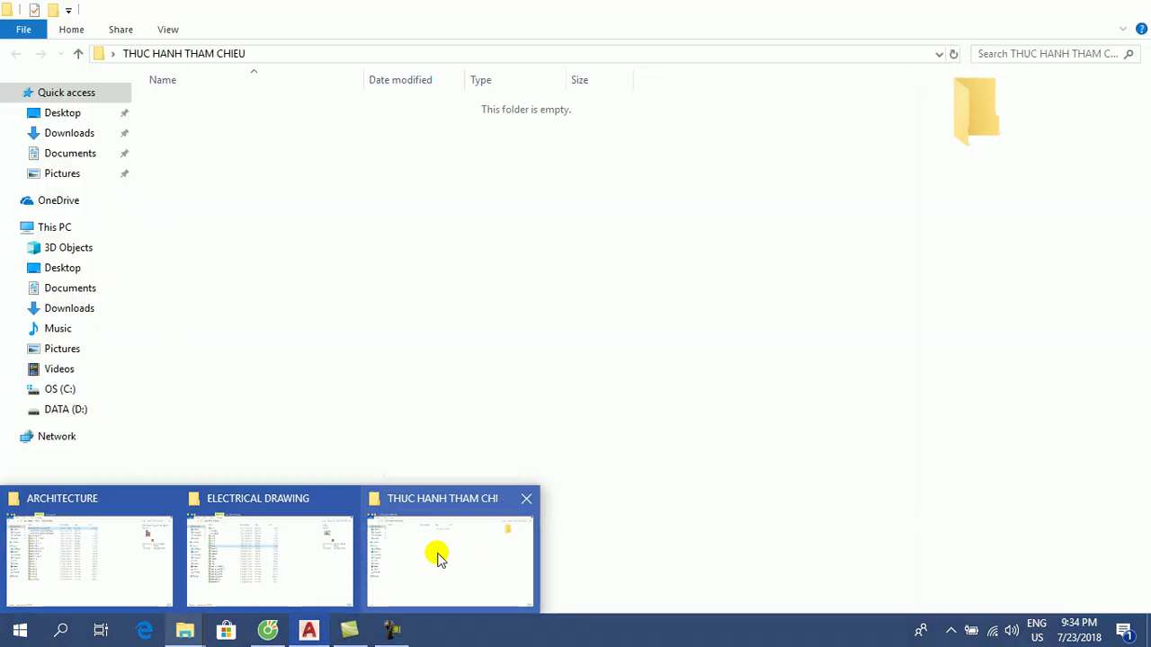
# - In File Explorer, go to Desktop > day Autocad and open file khung bv
pyautogui.click(437, 553)
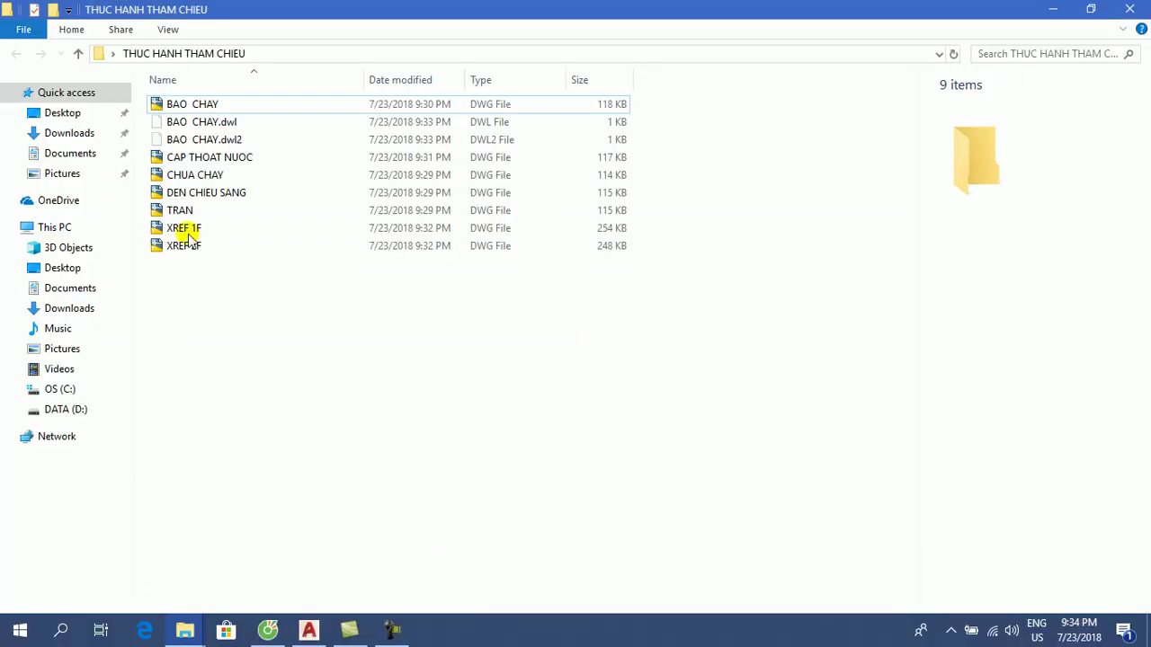
pyautogui.click(62, 113)
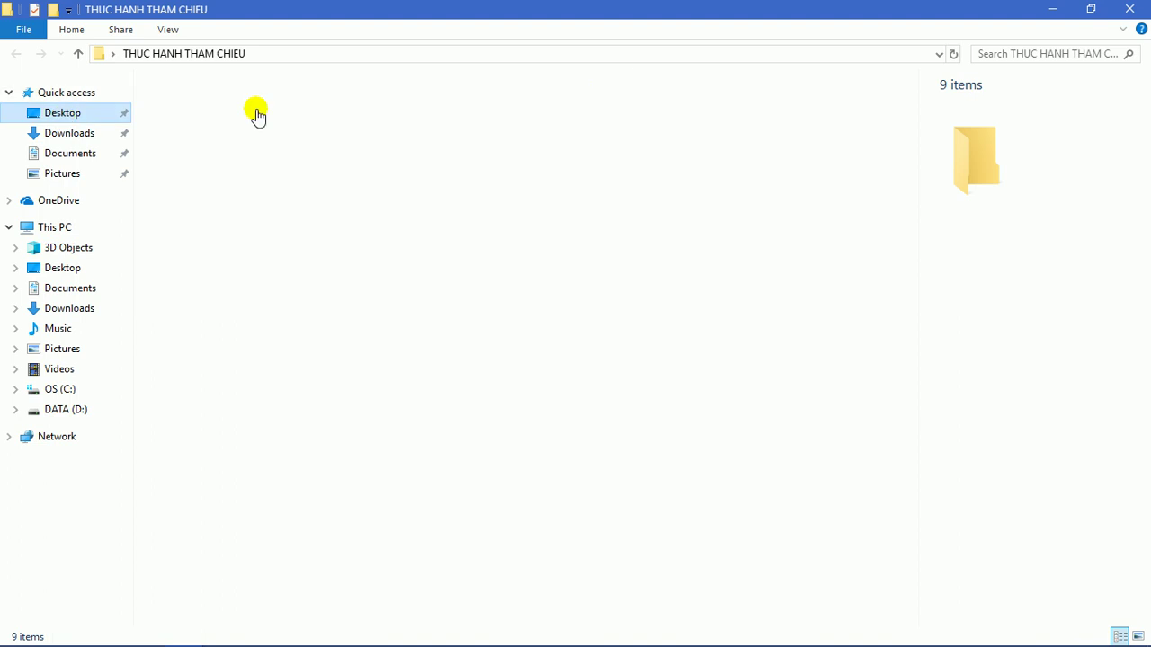
pyautogui.doubleClick(199, 119)
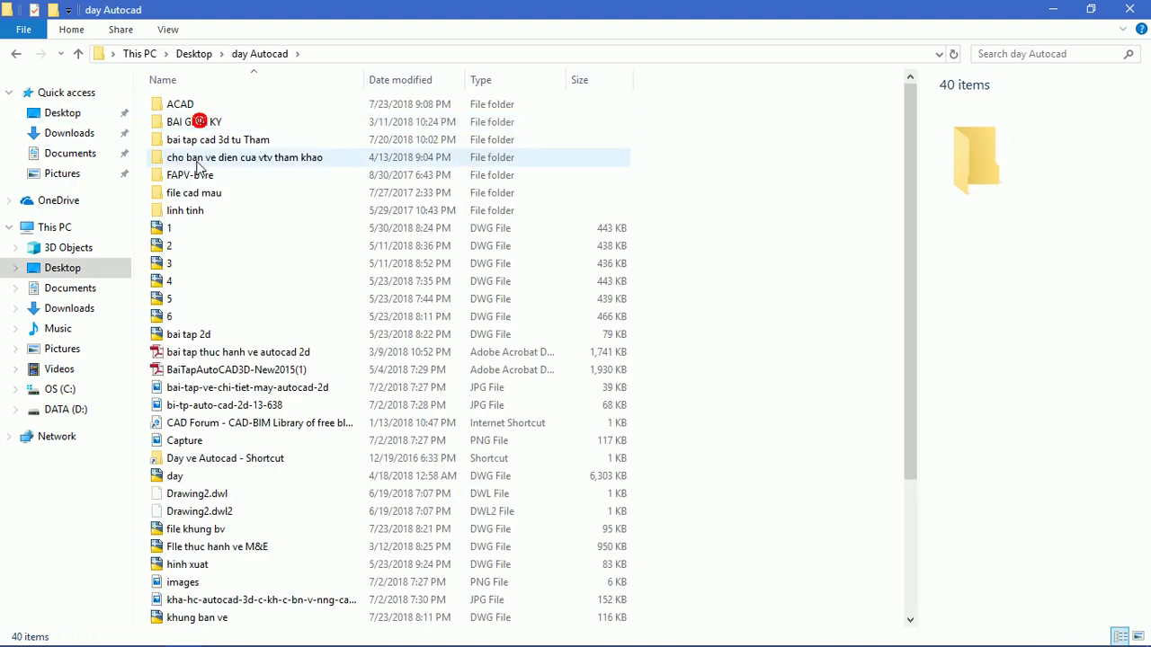
pyautogui.click(190, 546)
pyautogui.doubleClick(195, 528)
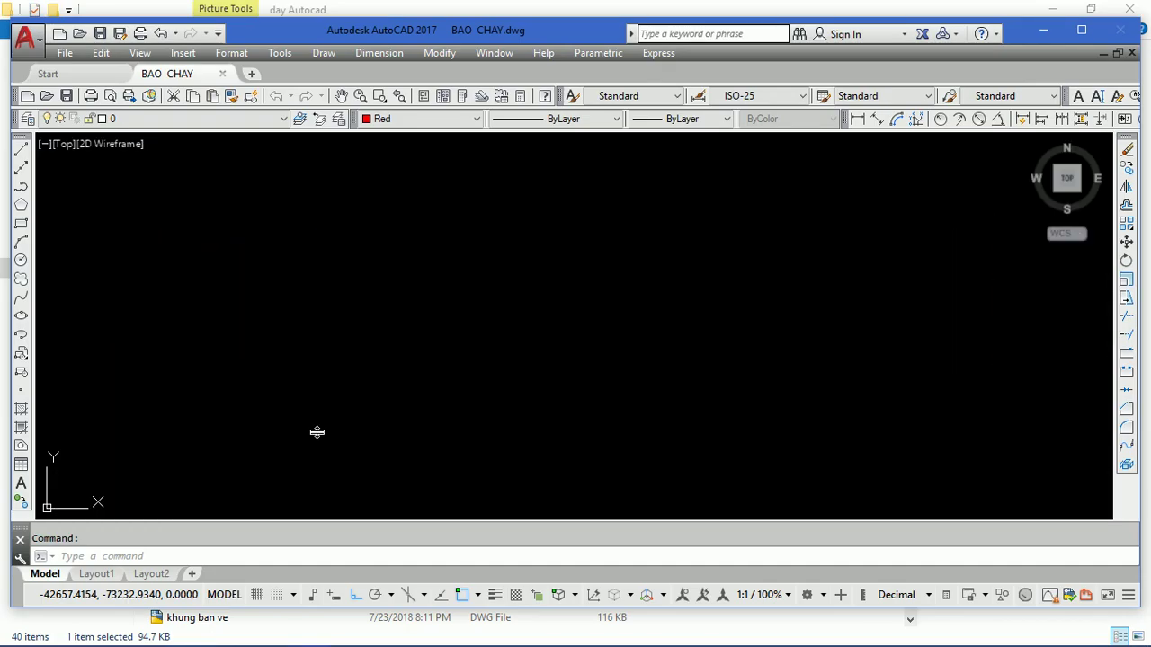
# - Crossing-select the A1 title-block frame's 123 objects and copy them with Ctrl+C
pyautogui.moveTo(299, 369)
pyautogui.mouseDown(button='middle')
pyautogui.moveTo(399, 320)
pyautogui.moveTo(745, 296)
pyautogui.moveTo(359, 368)
pyautogui.mouseUp(button='middle')
pyautogui.moveTo(816, 297); pyautogui.dragTo(670, 317, button='middle')
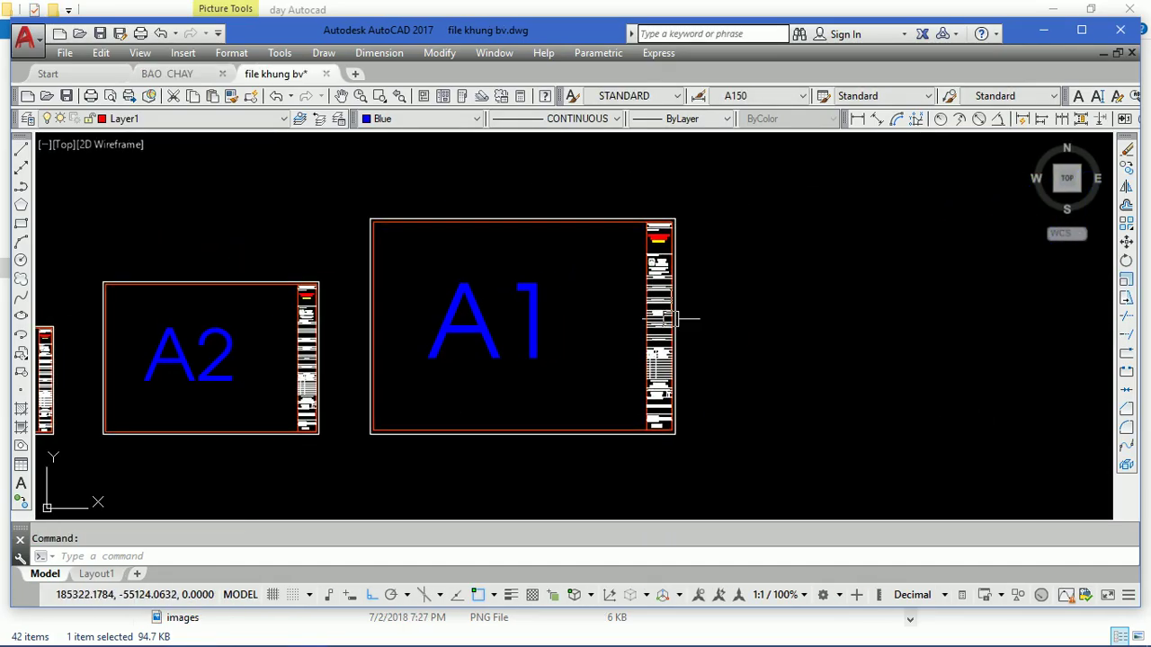
pyautogui.click(715, 191)
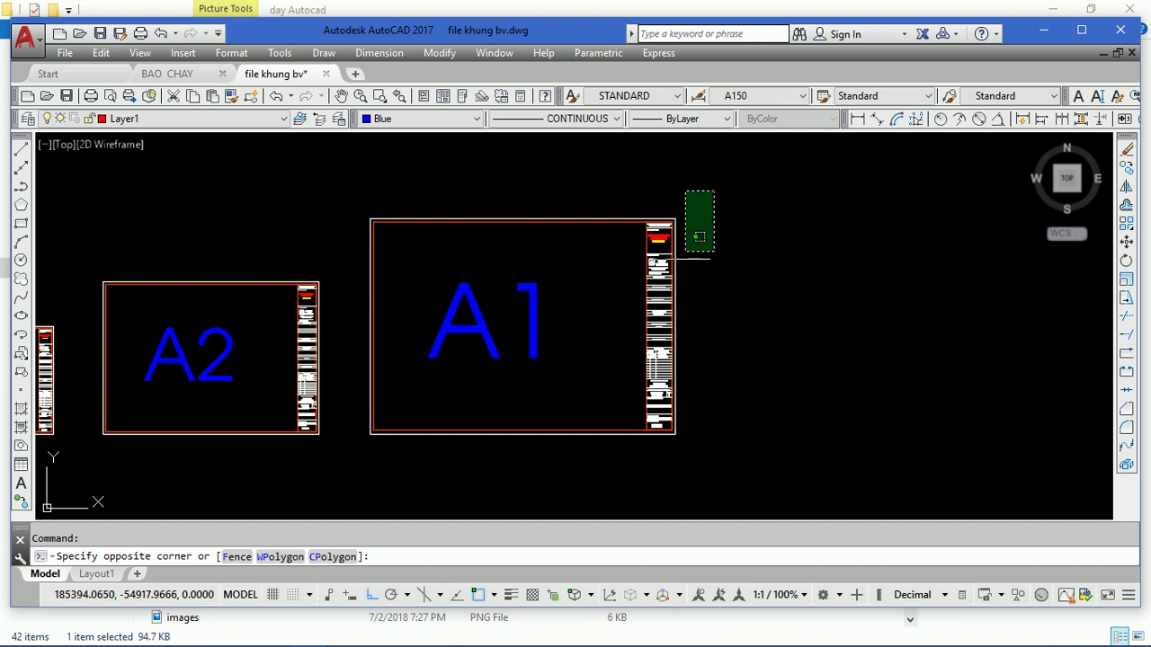
pyautogui.click(600, 467)
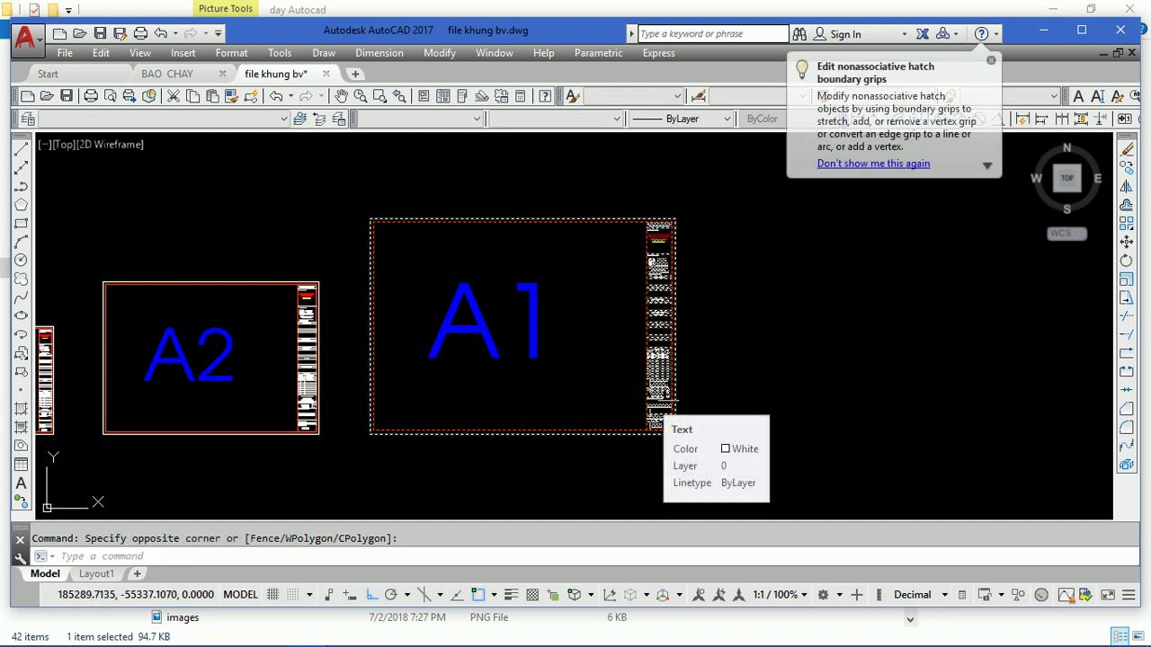
pyautogui.hotkey('ctrl', 'c')
pyautogui.scroll(-2, 732, 311)
pyautogui.scroll(-2, 732, 318)
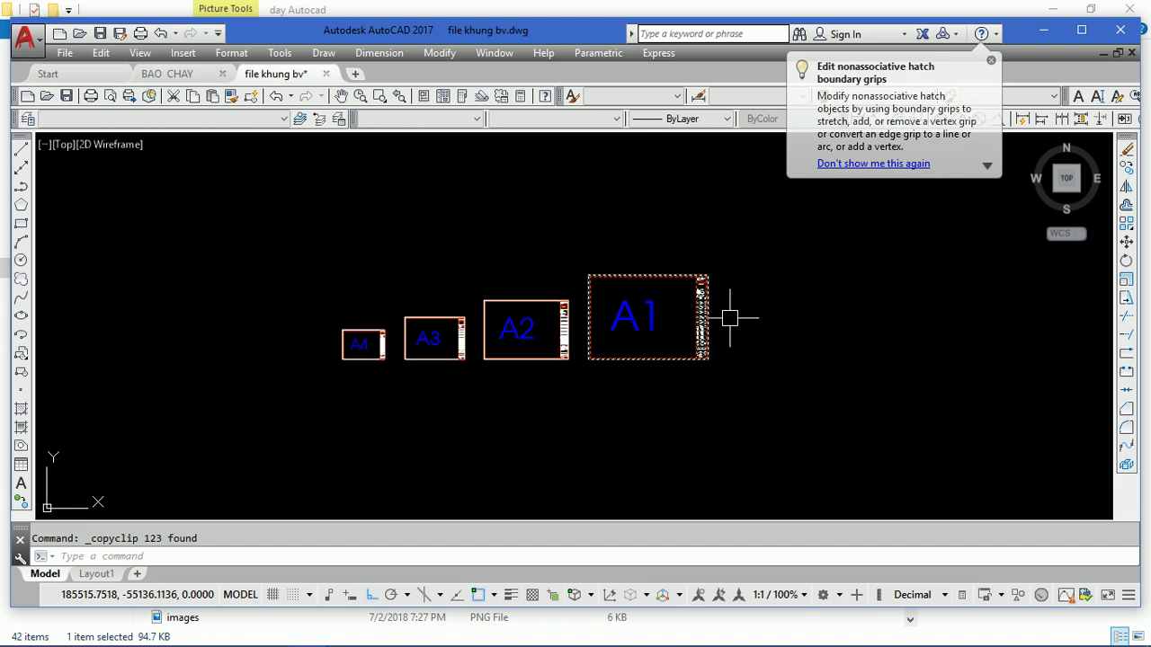
pyautogui.scroll(2, 719, 319)
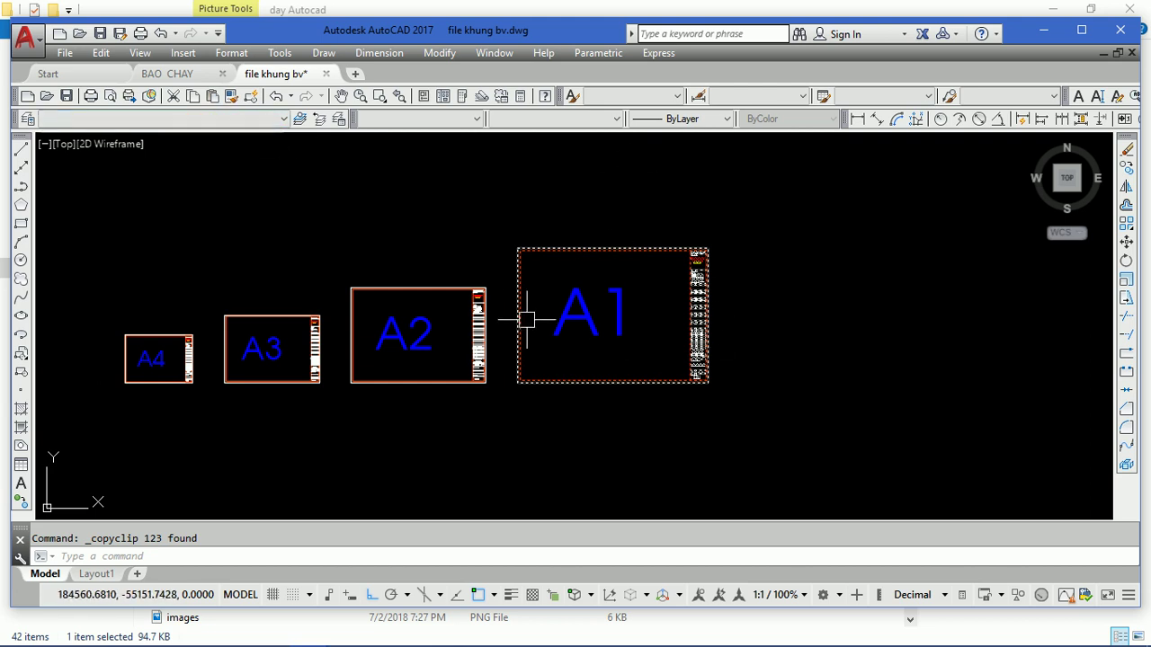
pyautogui.scroll(2, 681, 324)
pyautogui.scroll(2, 690, 269)
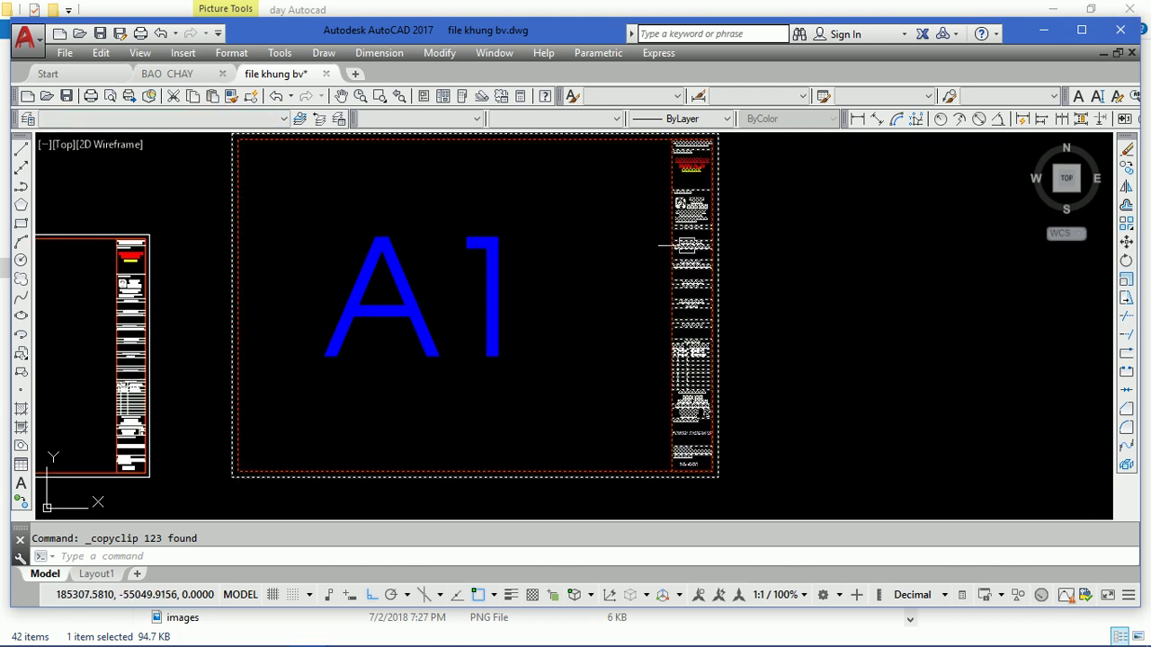
pyautogui.scroll(-2, 804, 264)
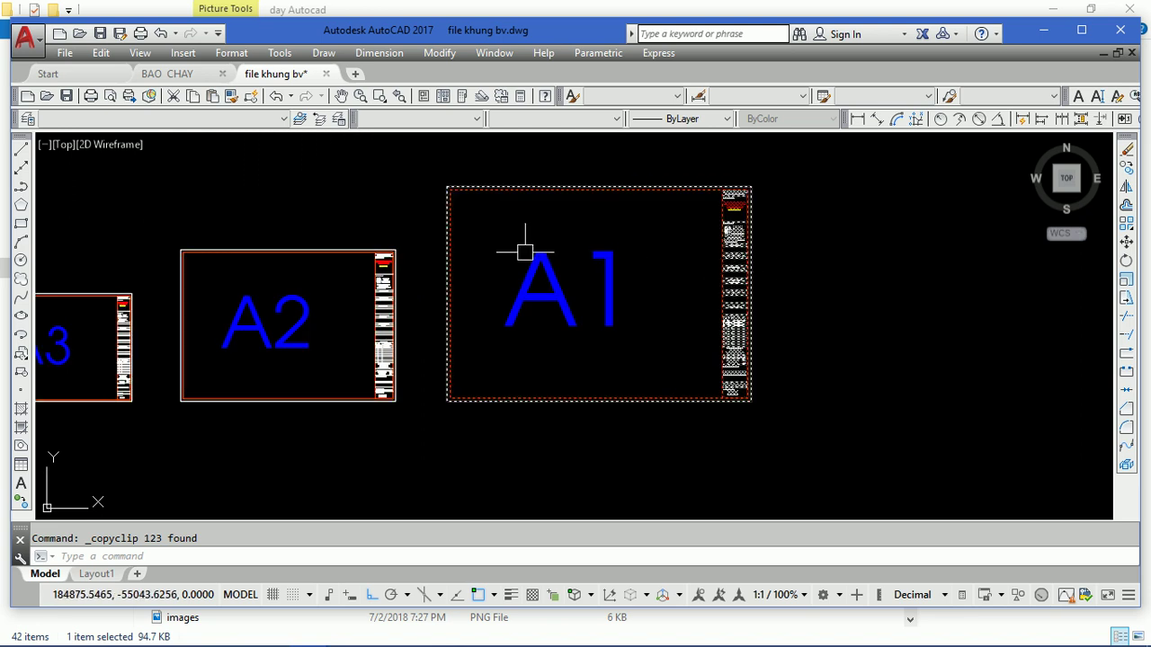
pyautogui.click(830, 170)
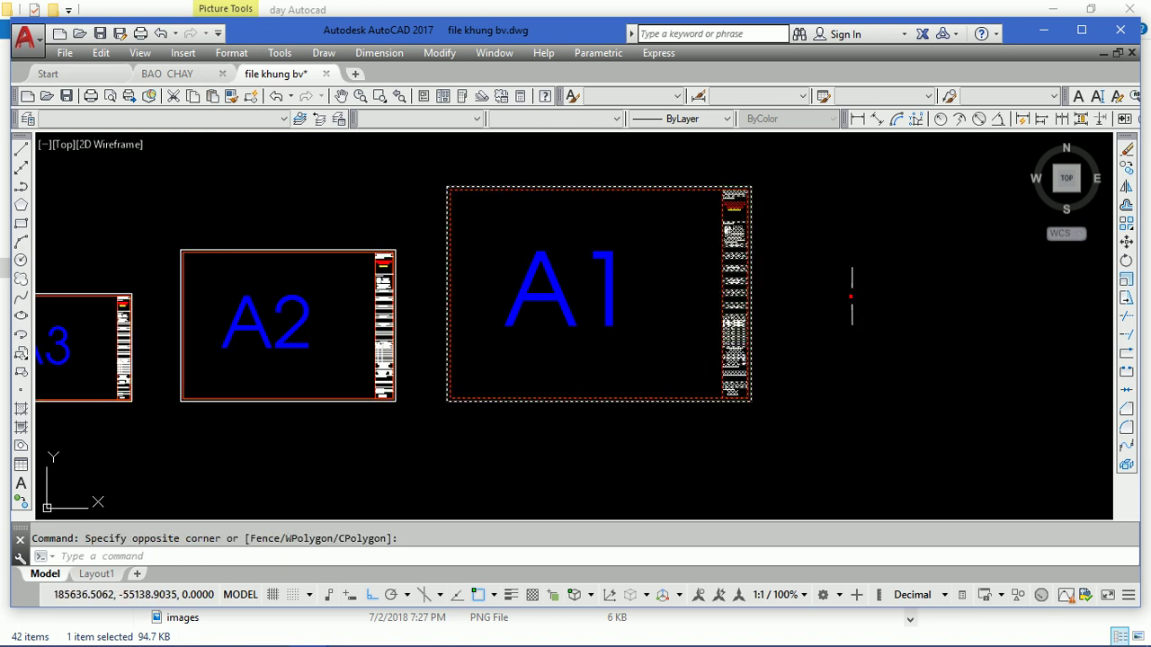
# - Start WBLOCK, select the A1 frame's 123 objects, and set its lower-left corner as the base point
pyautogui.press('Escape')
pyautogui.write('w')
pyautogui.press('Return')
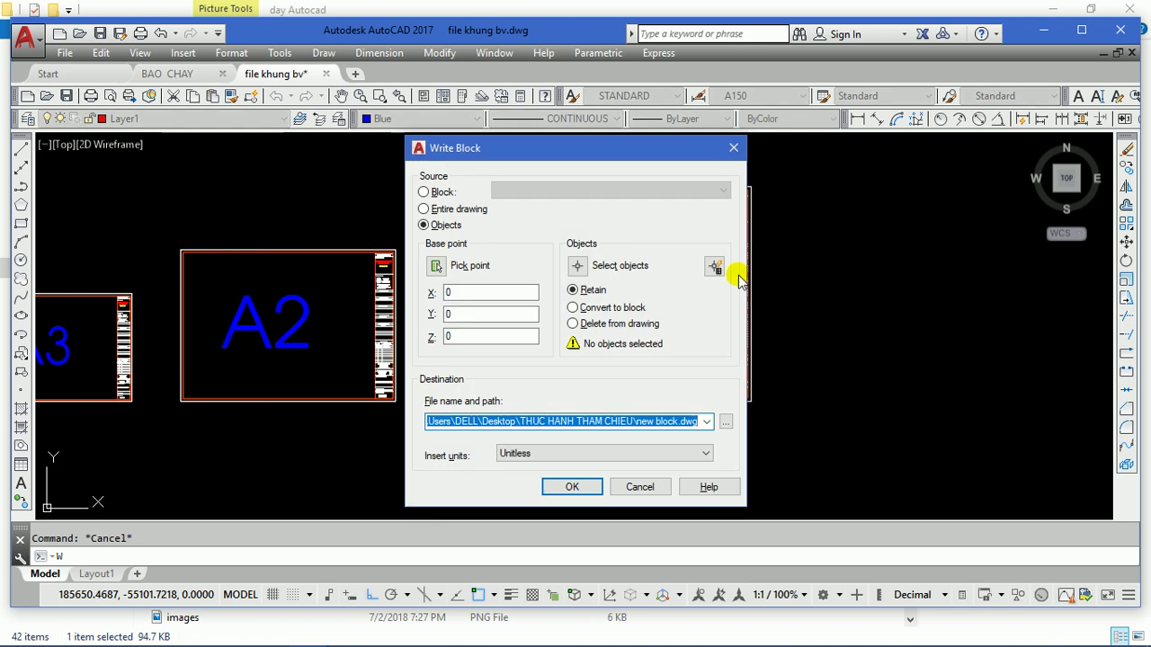
pyautogui.click(577, 266)
pyautogui.click(821, 155)
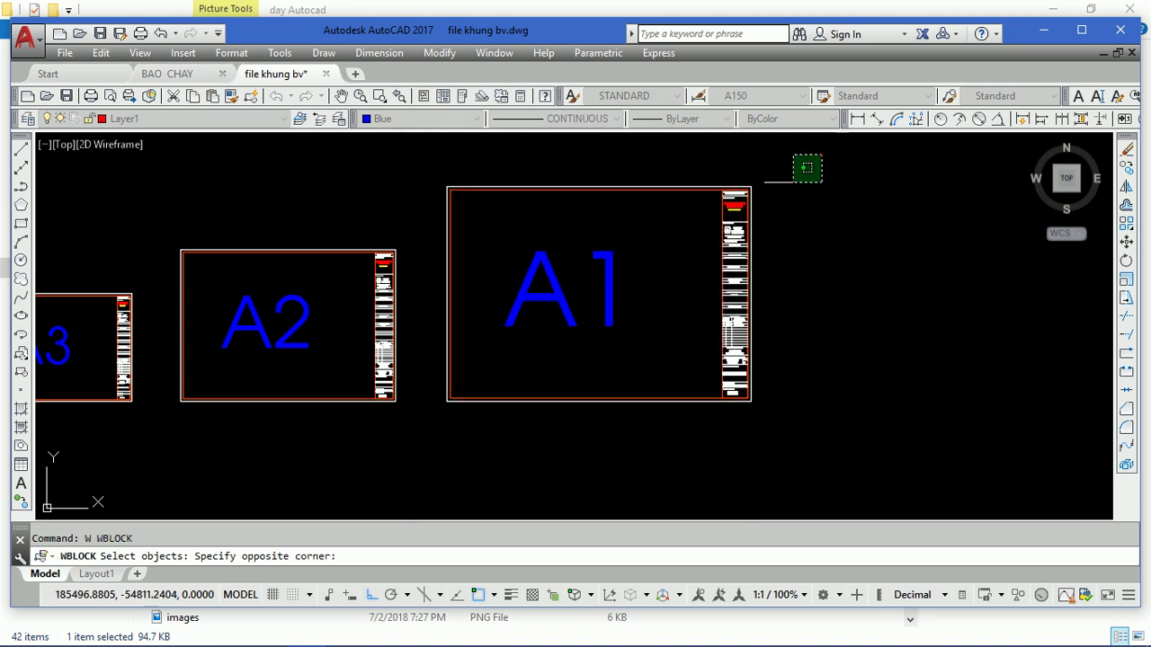
pyautogui.click(643, 432)
pyautogui.press('Return')
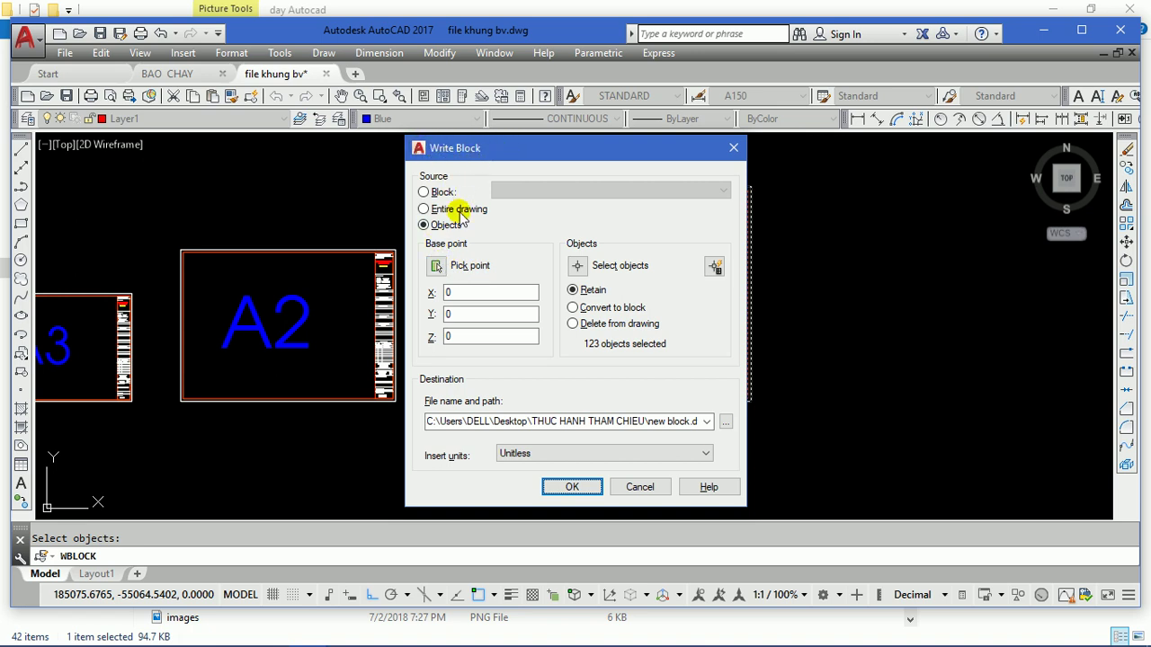
pyautogui.click(440, 266)
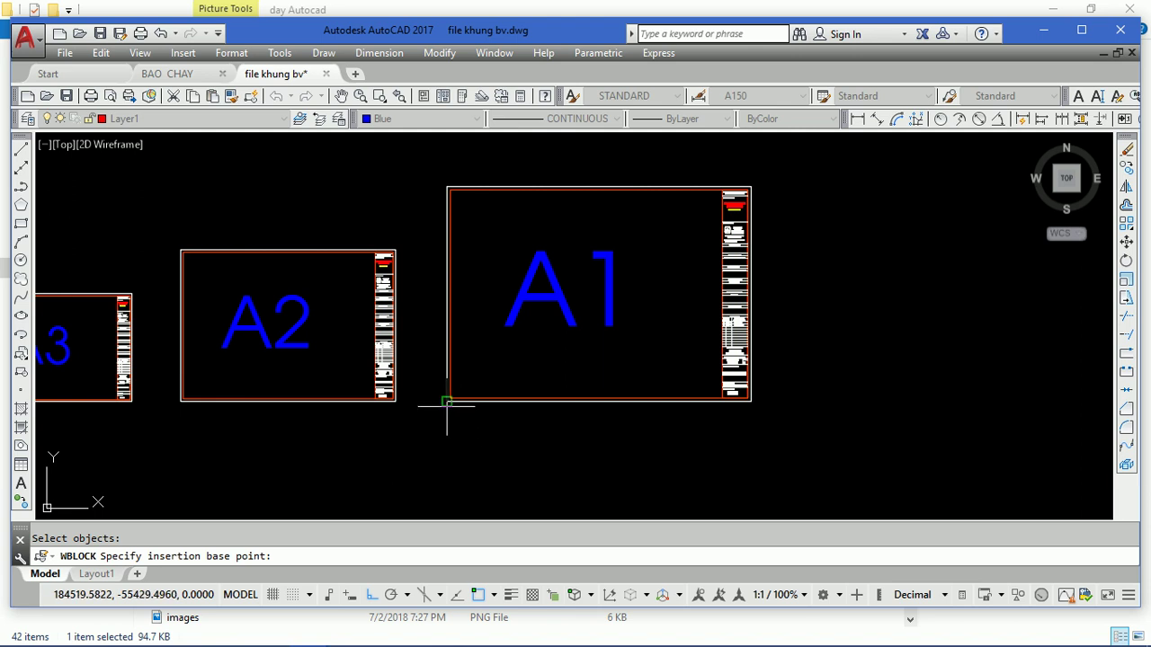
pyautogui.click(447, 399)
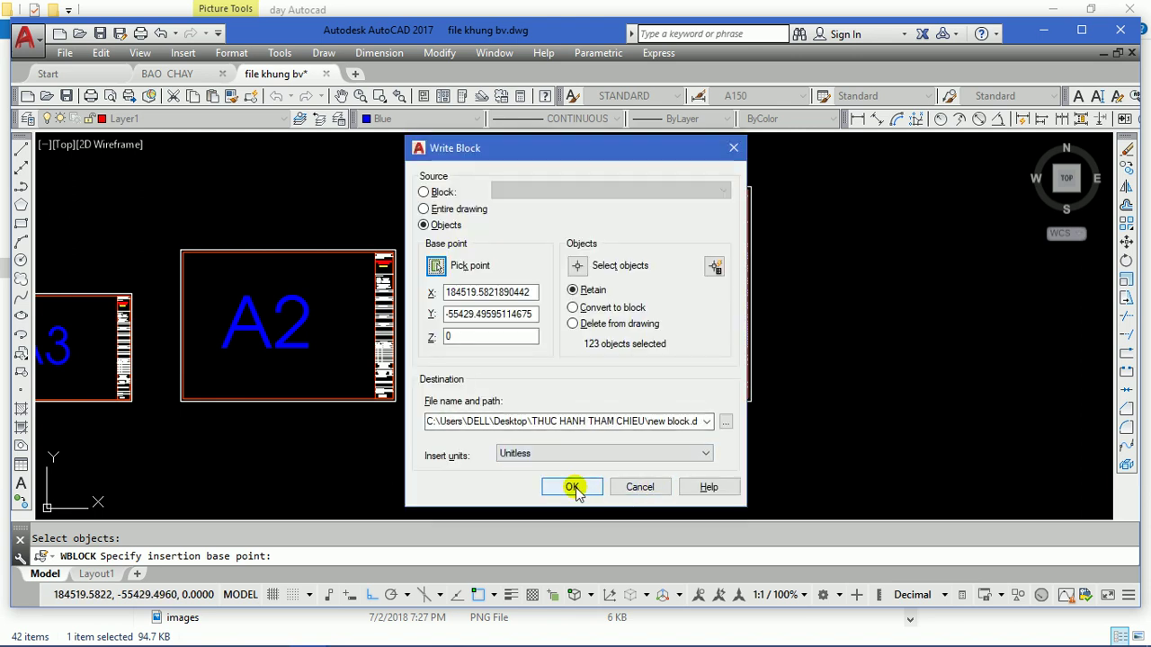
# - Save the block as XREF KHUNG in the THUC HANH THAM CHIEU folder
pyautogui.click(727, 423)
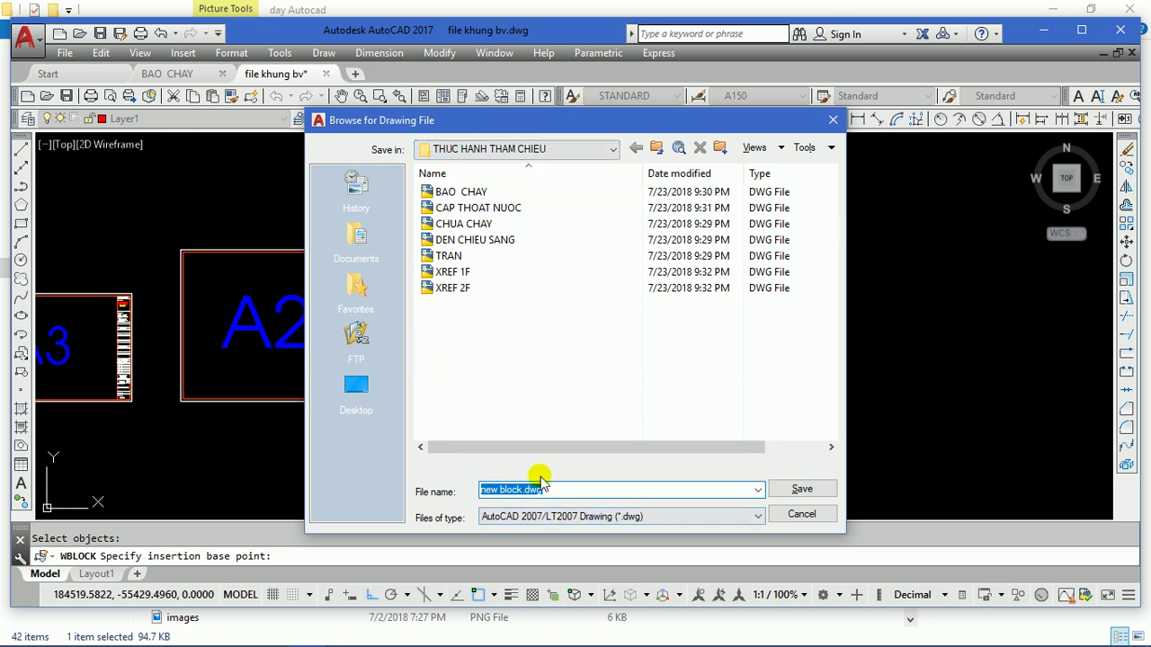
pyautogui.write('XREF ')
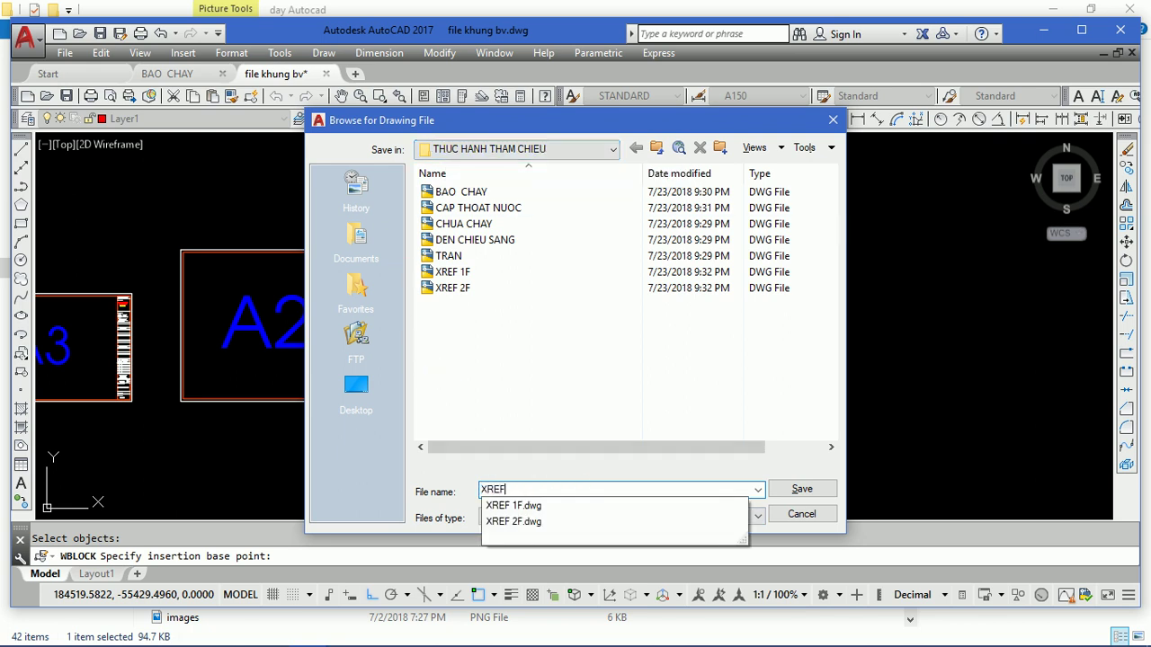
pyautogui.write('KHUNG')
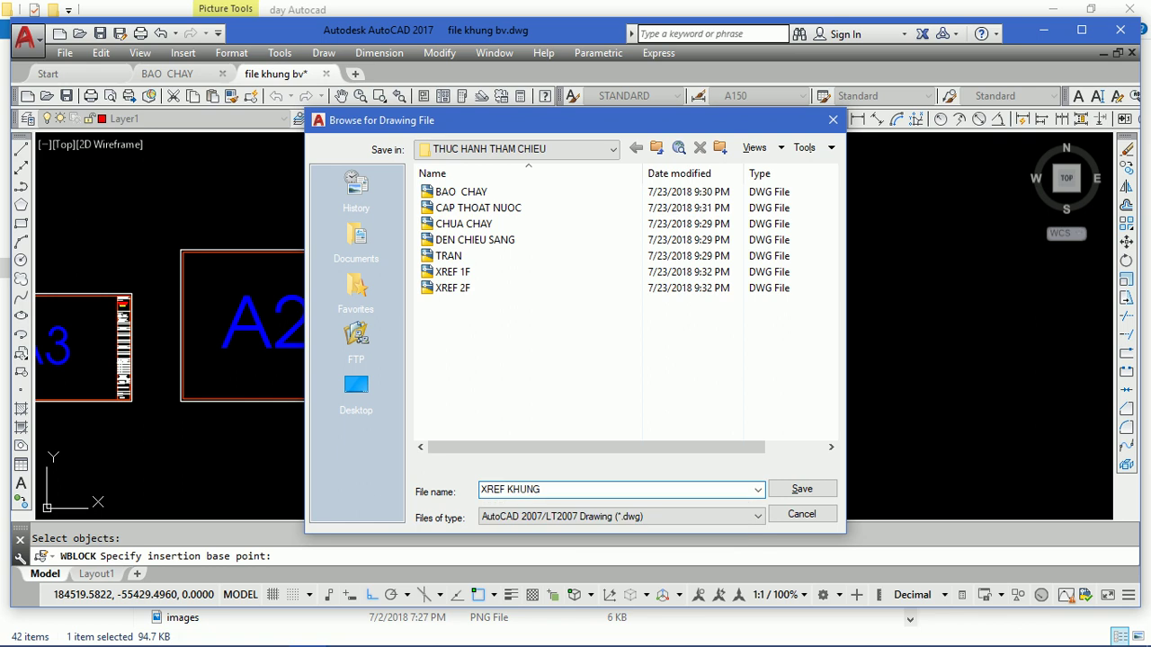
pyautogui.click(801, 490)
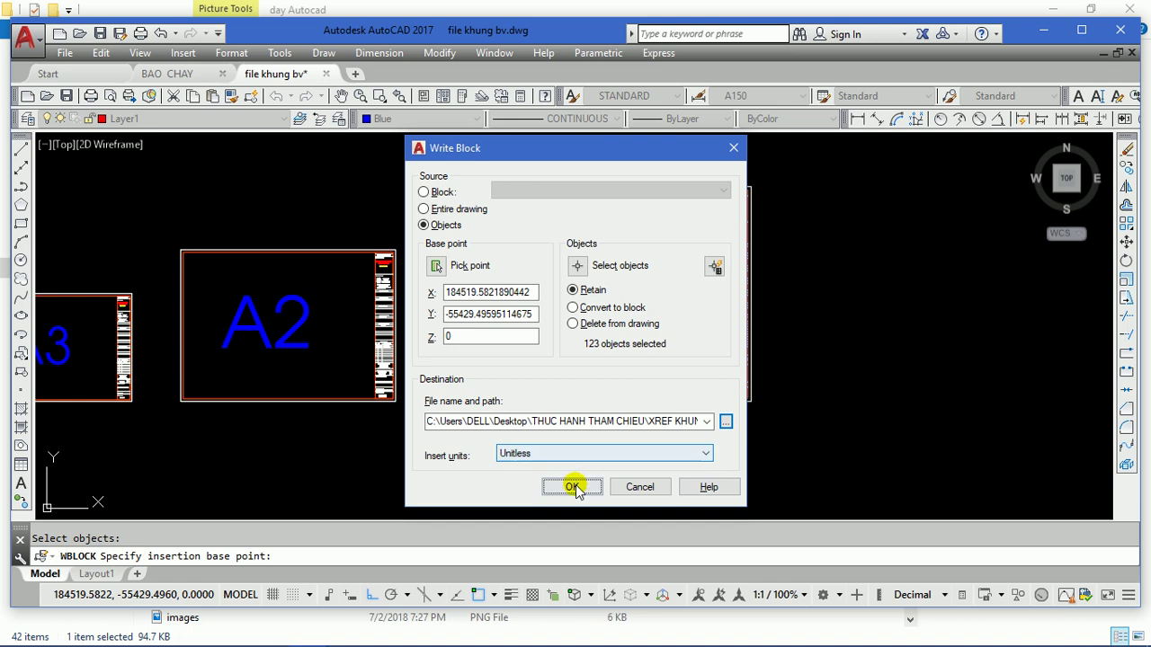
pyautogui.click(575, 480)
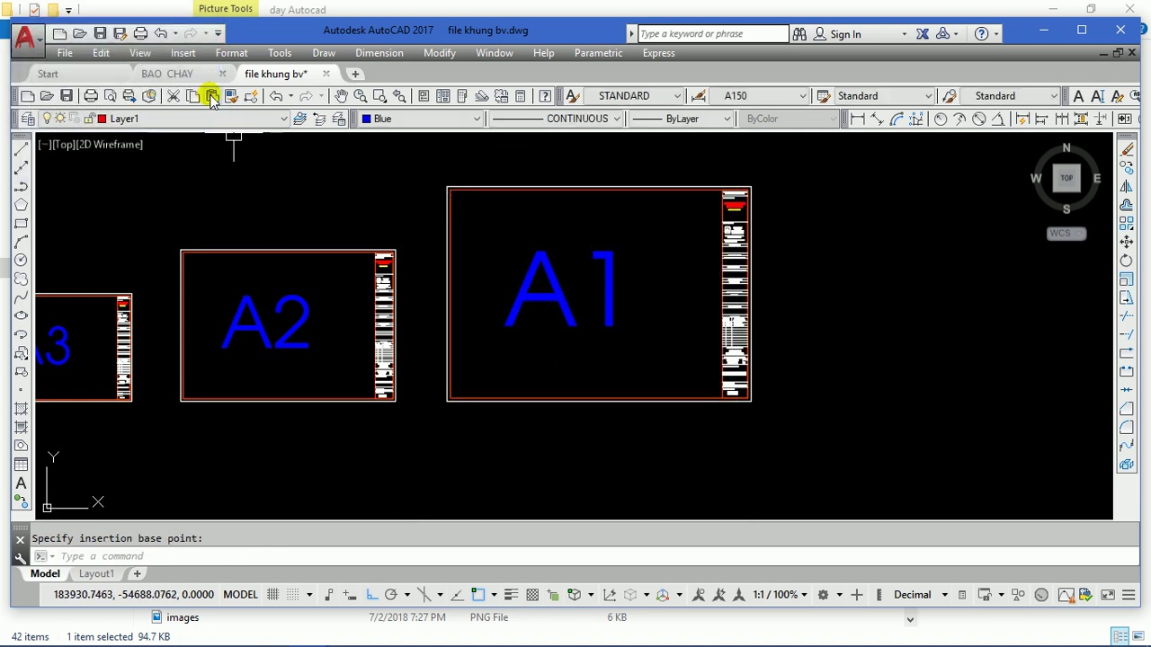
# - In the BAO CHAY drawing, attach XREF KHUNG as a DWG reference with default settings
pyautogui.click(178, 74)
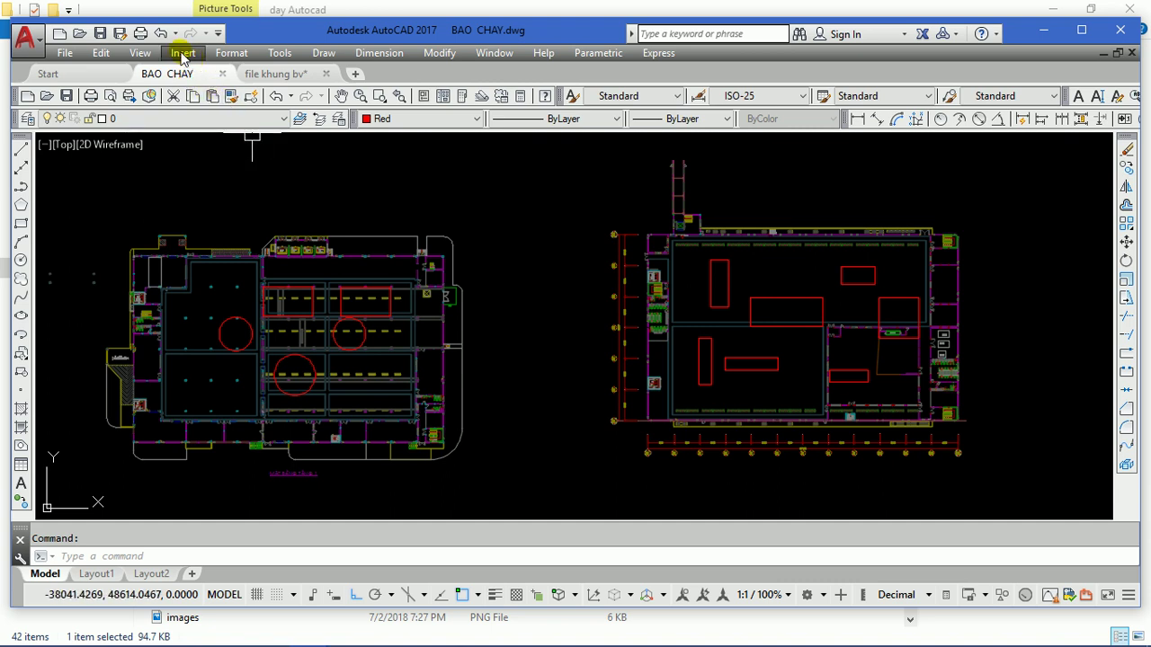
pyautogui.click(182, 54)
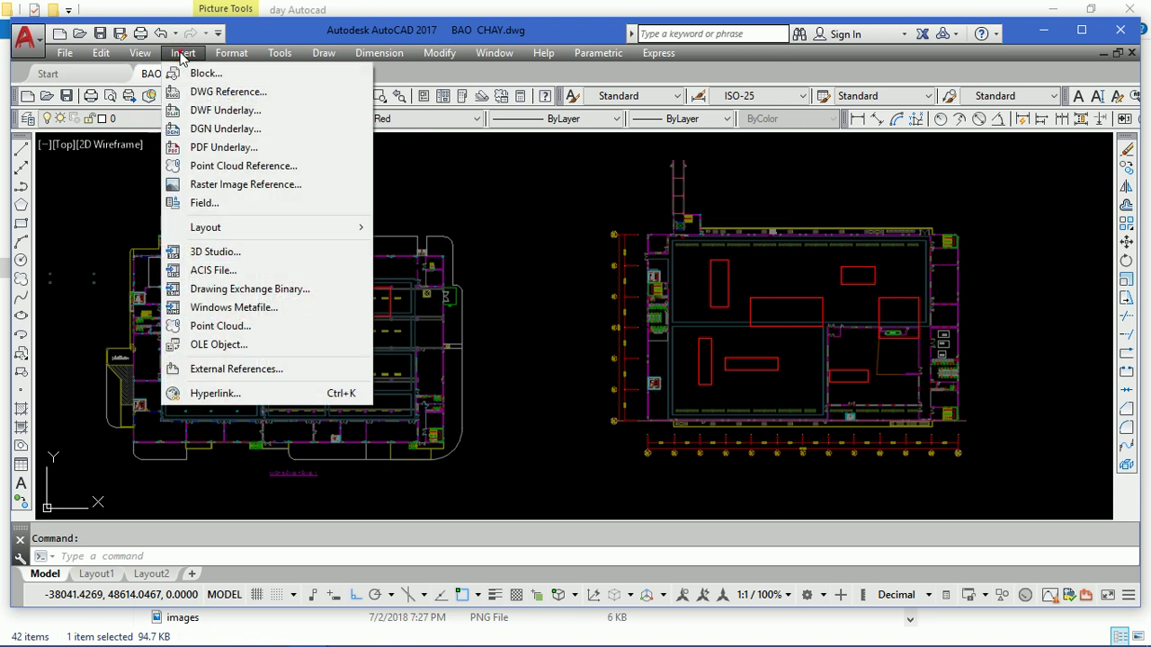
pyautogui.click(236, 94)
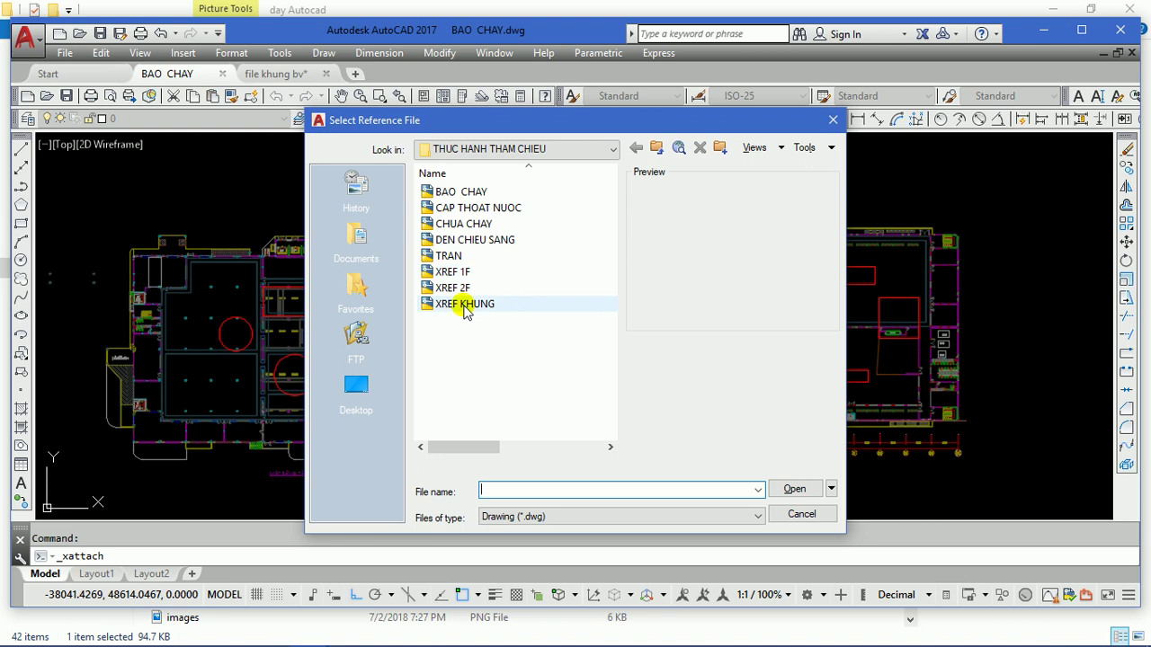
pyautogui.click(464, 306)
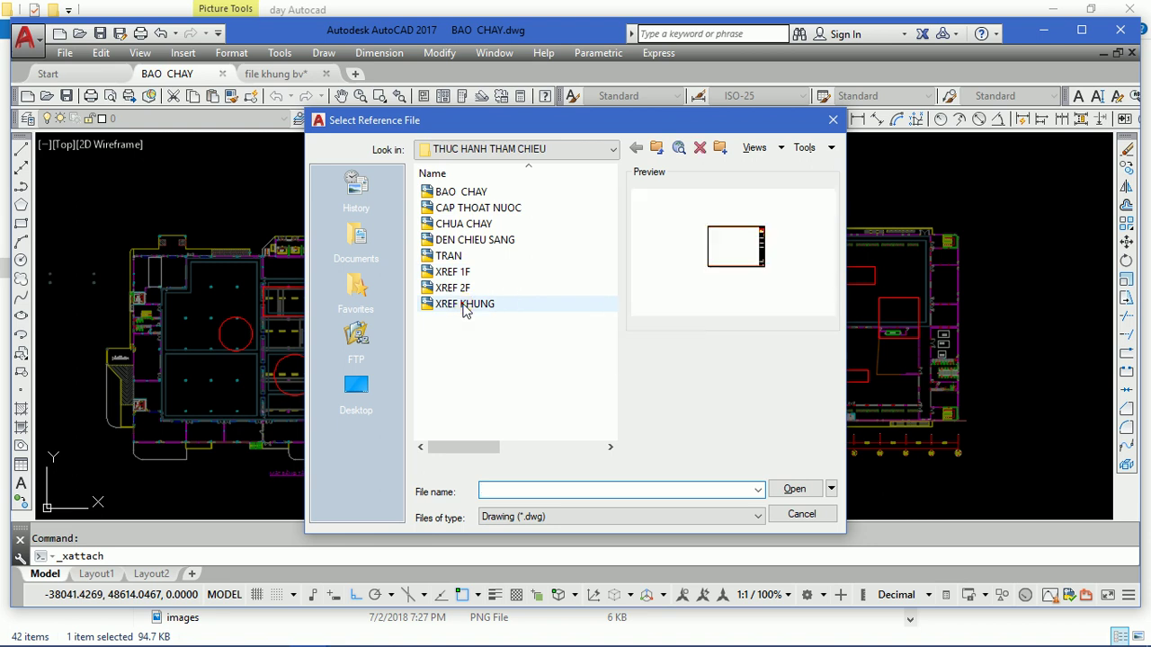
pyautogui.click(795, 491)
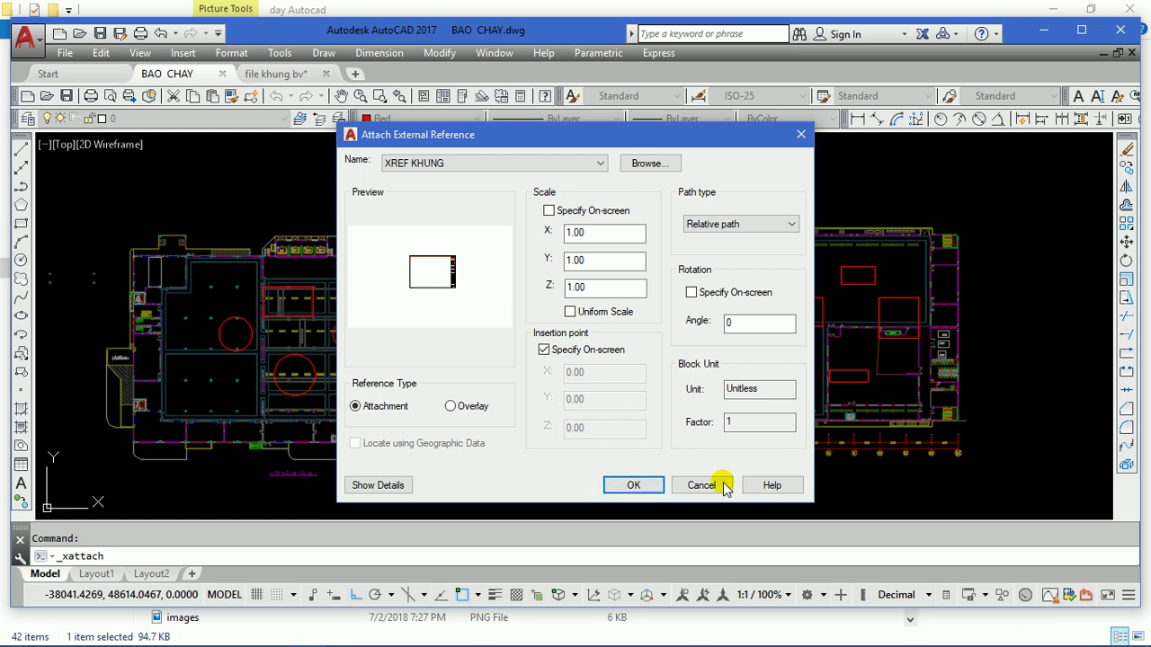
pyautogui.click(634, 485)
# - Zoom and pan to the empty space beside the first floor plan to place the XREF KHUNG frame
pyautogui.scroll(-2, 557, 432)
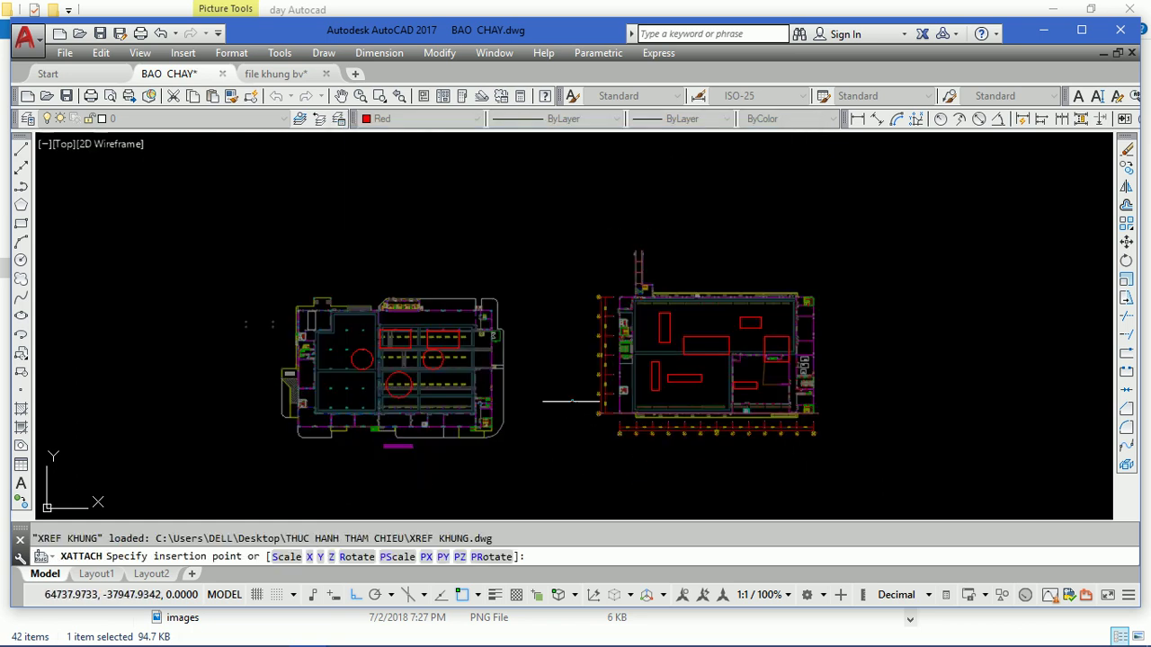
pyautogui.scroll(4, 514, 450)
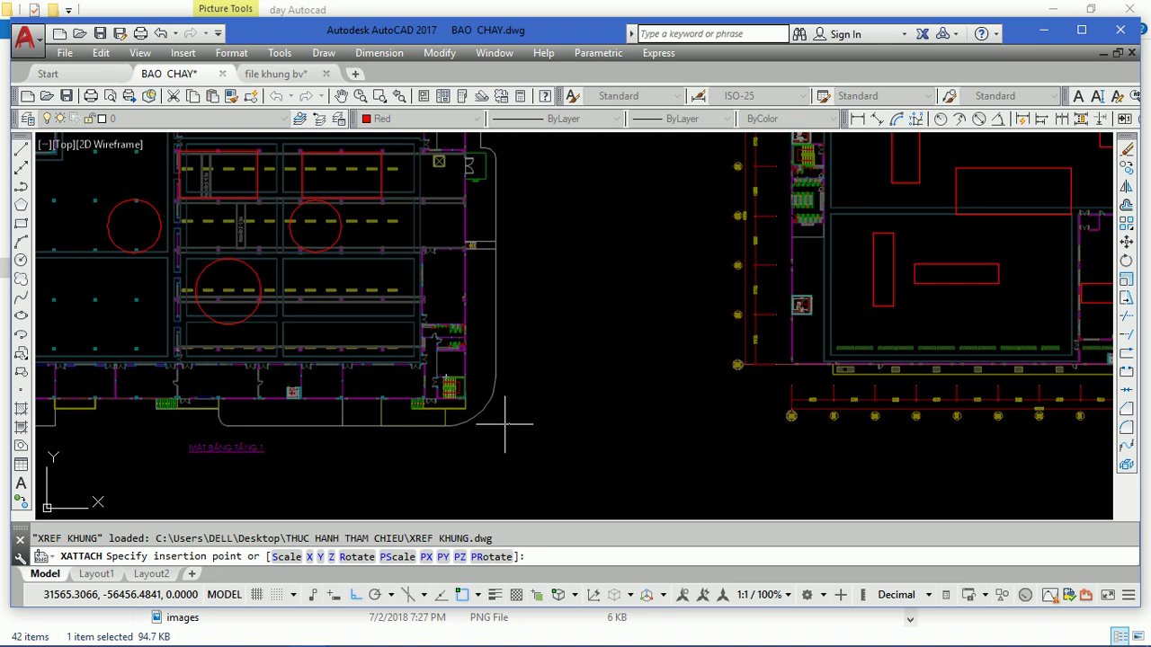
pyautogui.moveTo(508, 416); pyautogui.dragTo(565, 337, button='middle')
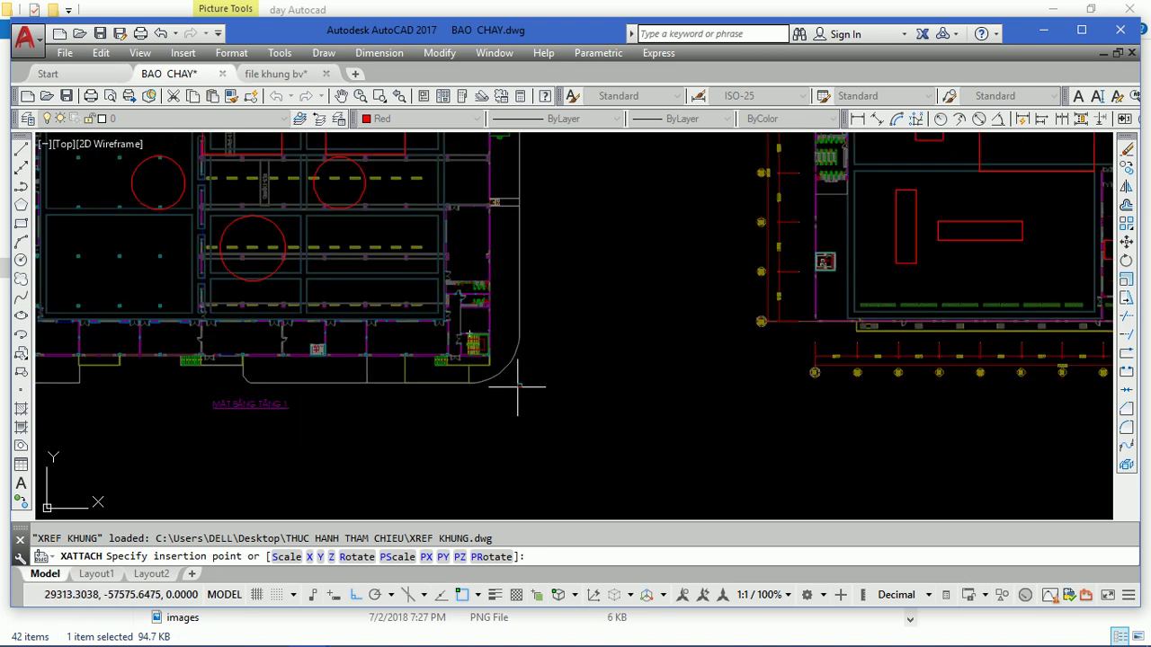
pyautogui.scroll(2, 534, 385)
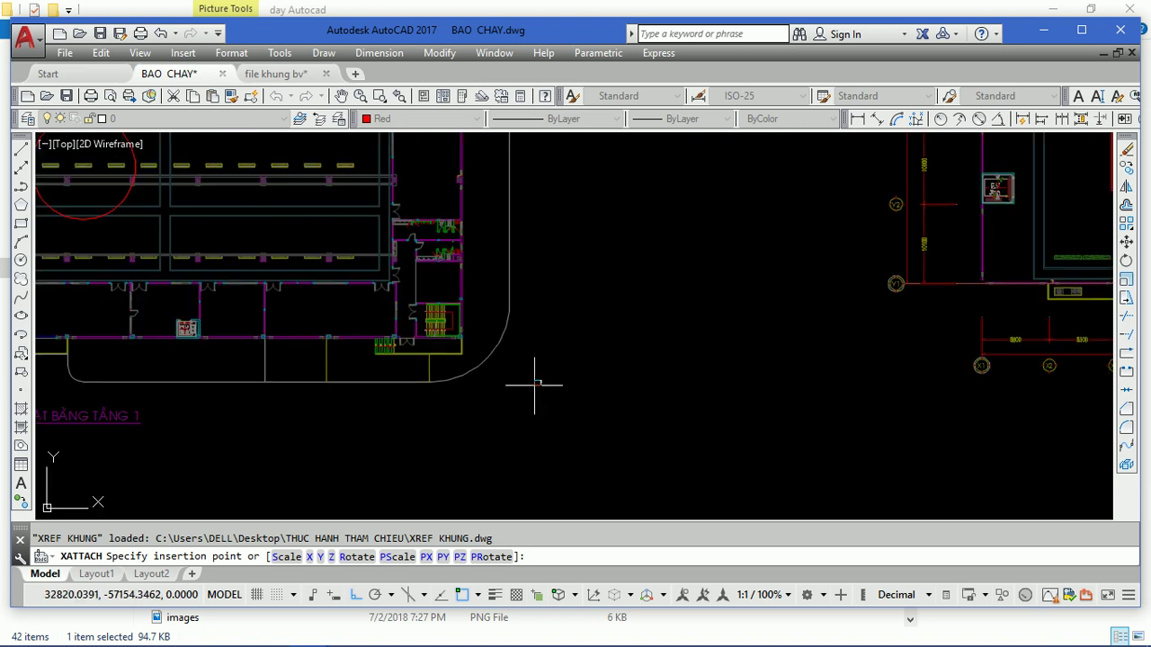
pyautogui.scroll(1, 539, 395)
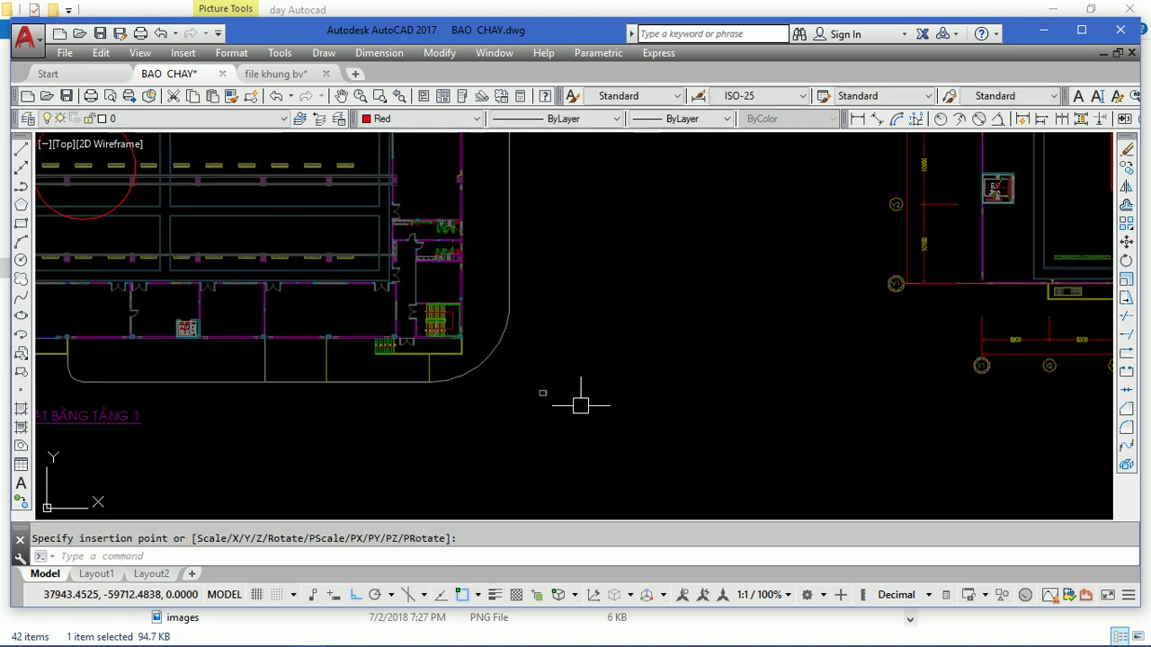
pyautogui.scroll(2, 581, 404)
pyautogui.scroll(1, 534, 401)
pyautogui.scroll(2, 581, 390)
pyautogui.scroll(-1, 540, 338)
pyautogui.scroll(-2, 570, 336)
pyautogui.scroll(-2, 560, 360)
pyautogui.scroll(2, 558, 386)
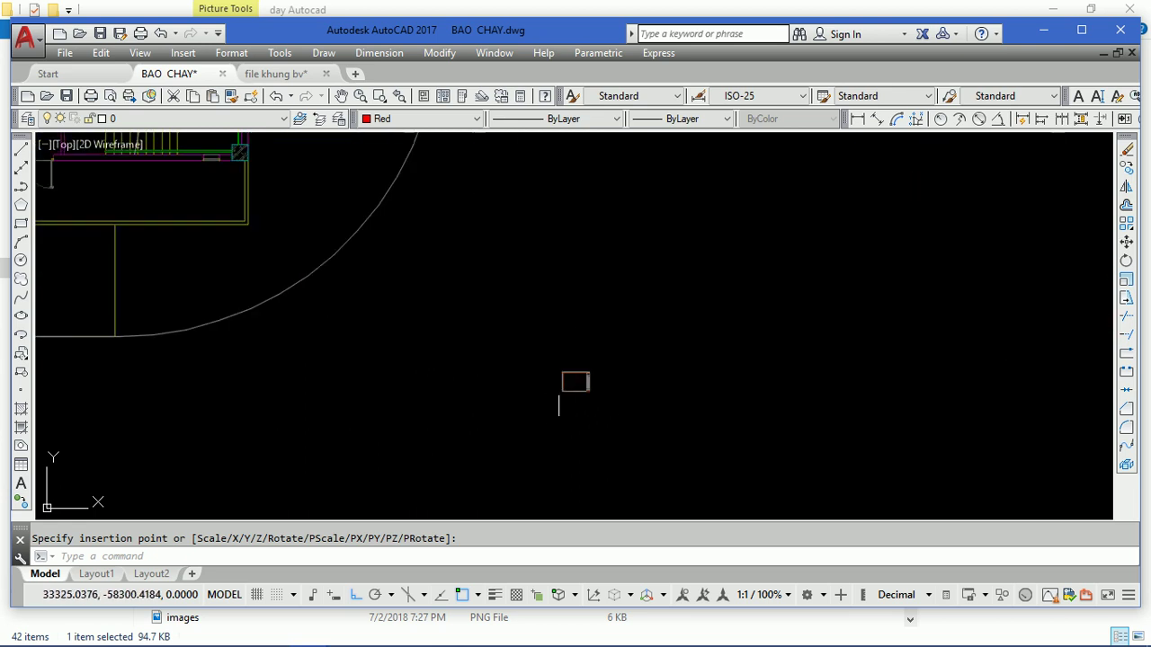
pyautogui.scroll(2, 580, 383)
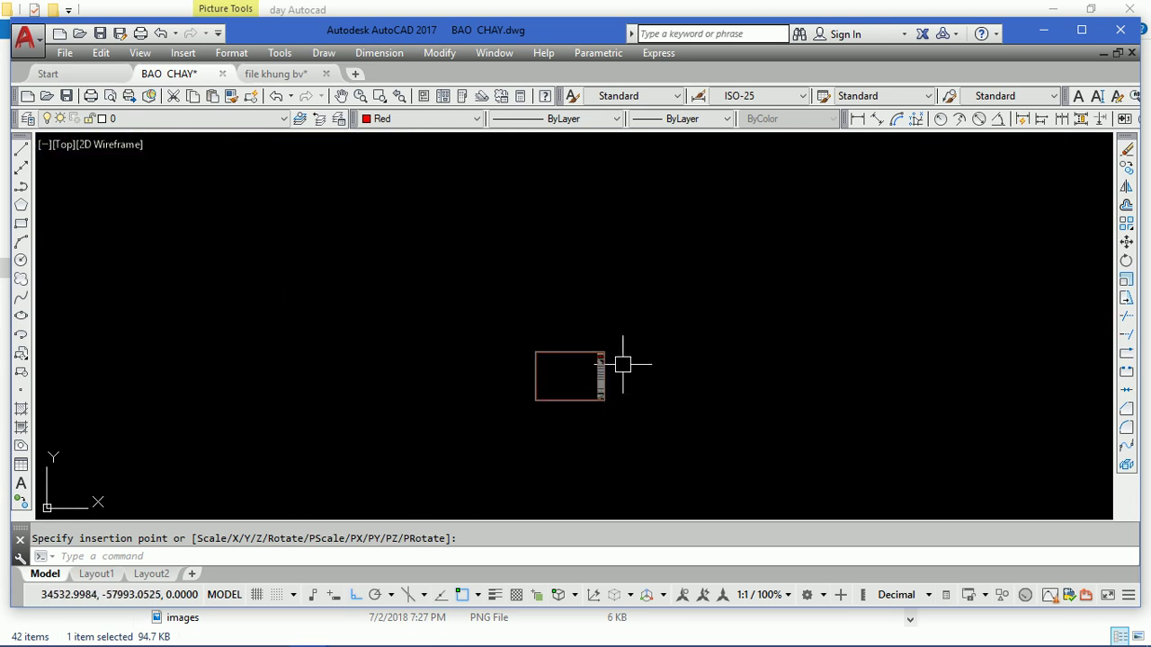
pyautogui.scroll(-2, 594, 396)
pyautogui.scroll(-1, 601, 404)
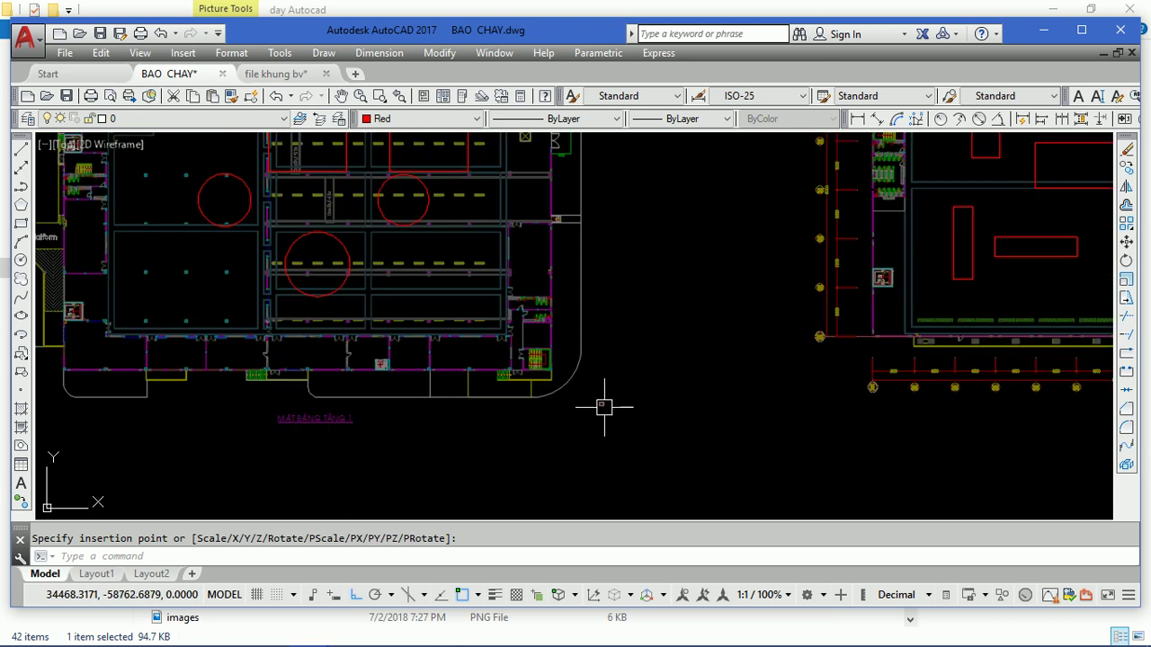
pyautogui.scroll(-2, 580, 385)
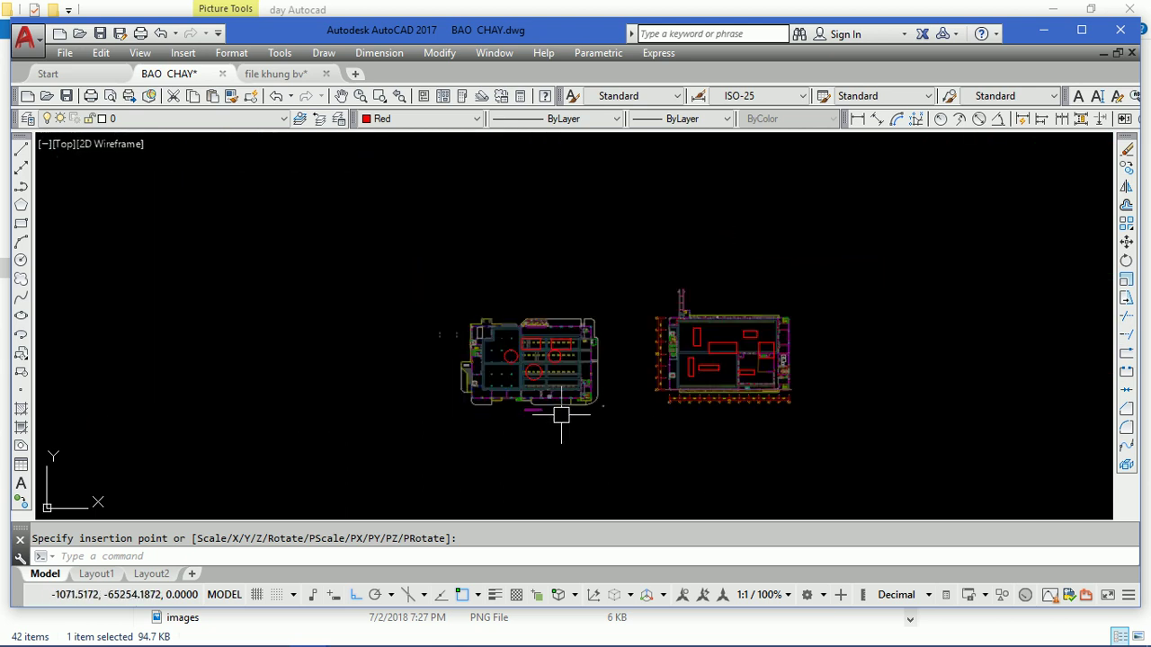
pyautogui.scroll(2, 585, 410)
pyautogui.scroll(2, 620, 396)
pyautogui.scroll(1, 630, 391)
pyautogui.scroll(2, 634, 403)
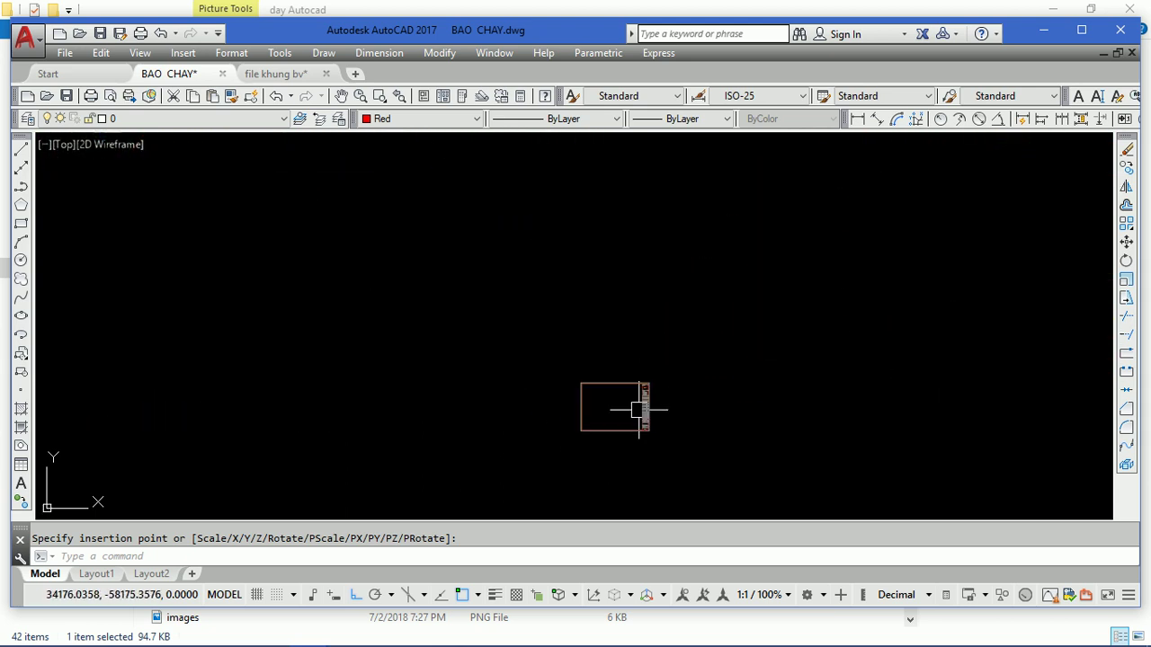
pyautogui.moveTo(553, 385); pyautogui.dragTo(580, 411, button='middle')
pyautogui.scroll(3, 488, 363)
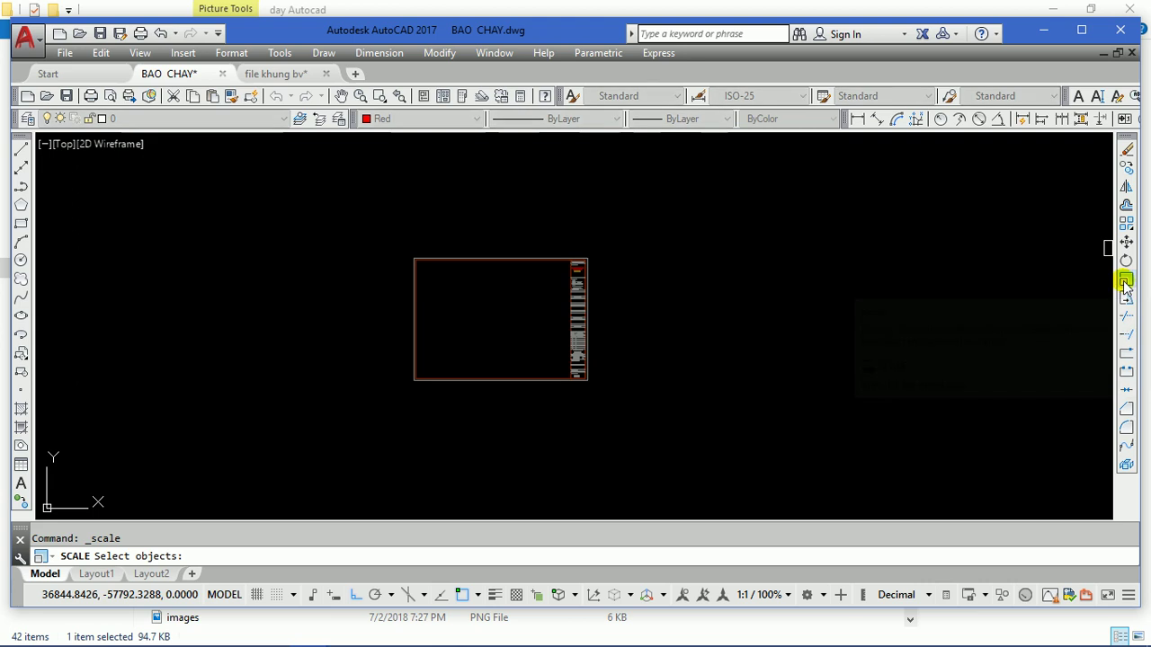
# - Scale the frame by 100 about its lower-right corner, then undo it
pyautogui.click(635, 409)
pyautogui.click(503, 209)
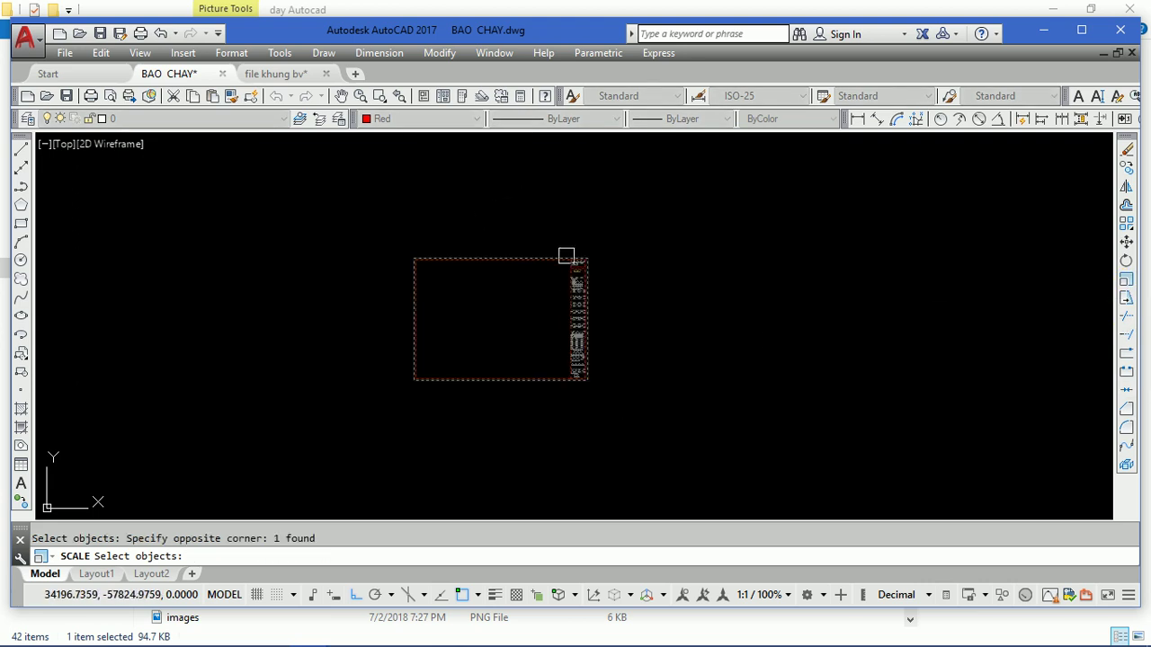
pyautogui.press('Return')
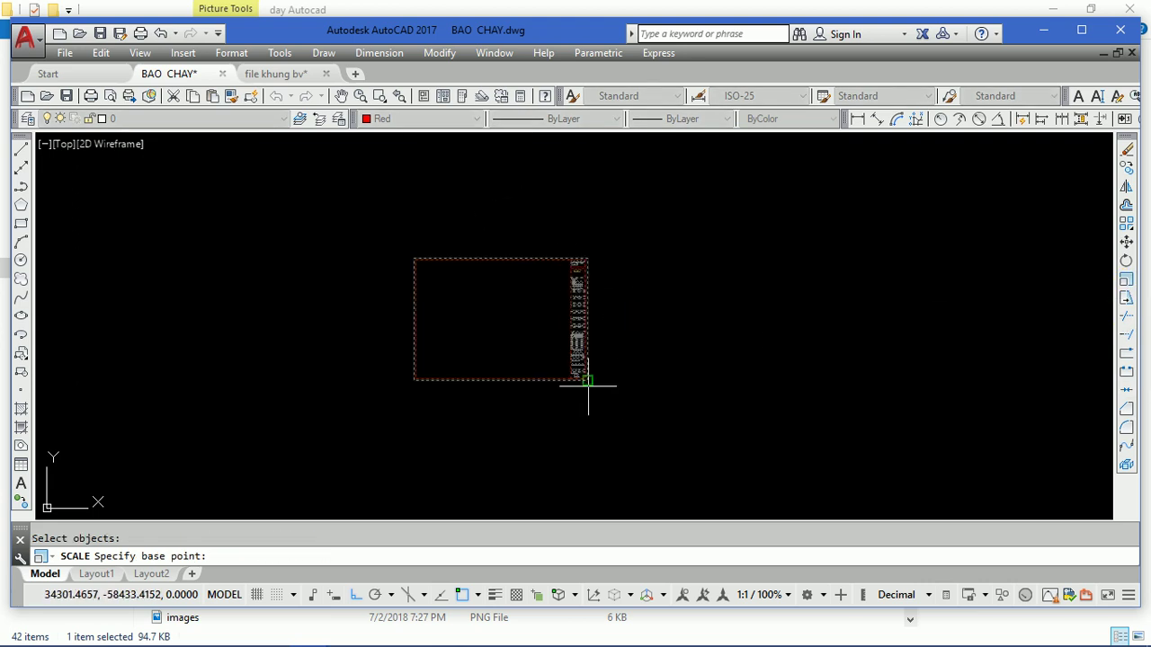
pyautogui.click(588, 381)
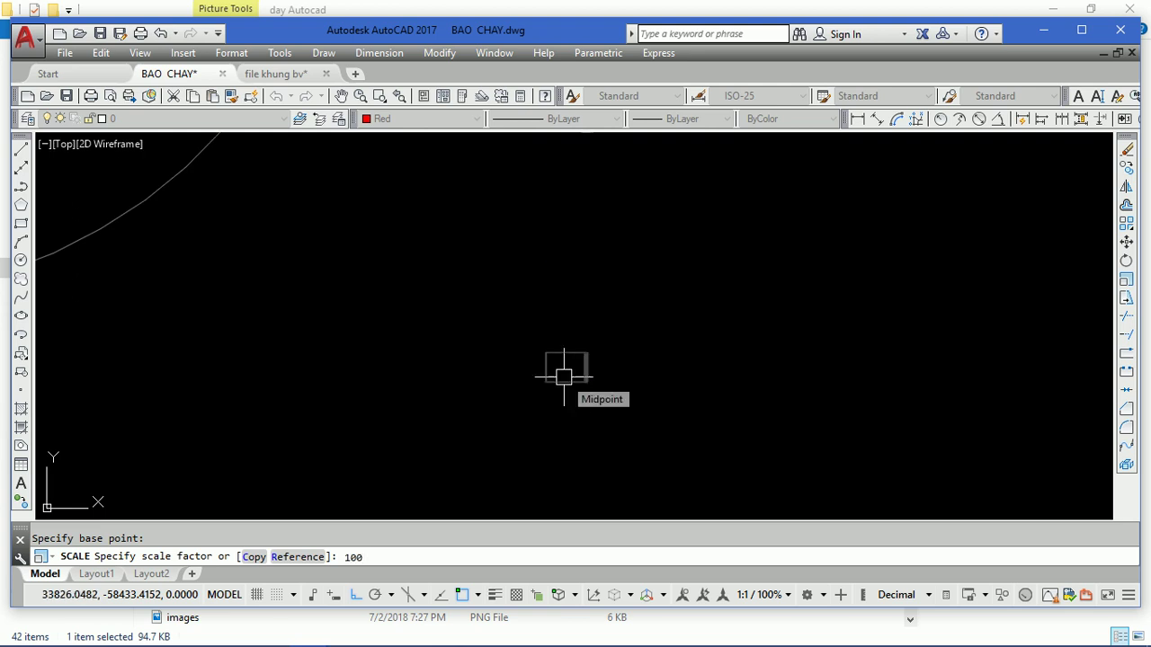
pyautogui.press('Return')
pyautogui.scroll(-5, 563, 382)
pyautogui.scroll(-4, 561, 382)
pyautogui.scroll(-3, 561, 382)
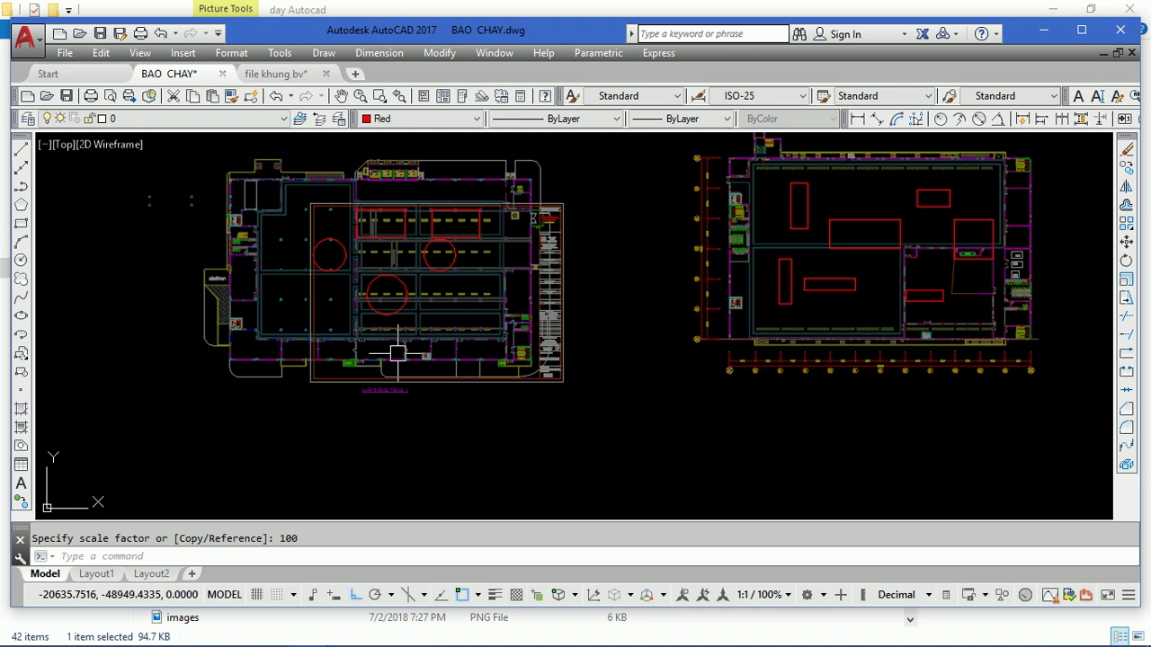
pyautogui.hotkey('ctrl', 'z')
pyautogui.hotkey('ctrl', 'z')
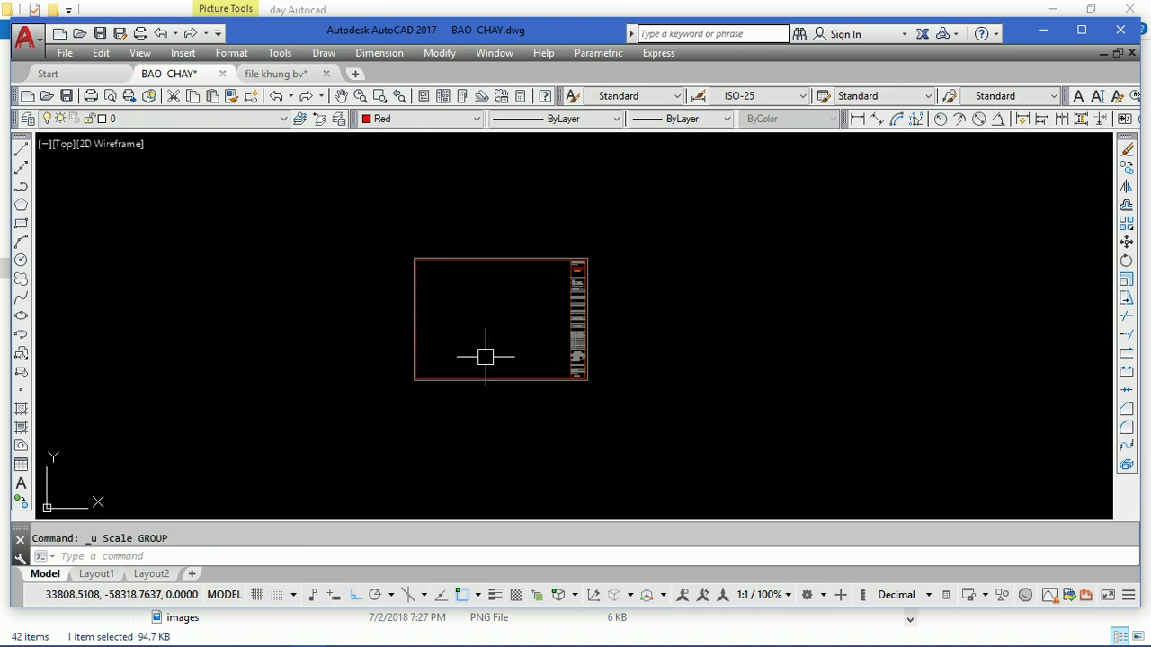
# - Rescale the XREF KHUNG frame by 200 about its lower-right corner
pyautogui.write('sc')
pyautogui.press('Return')
pyautogui.click(574, 357)
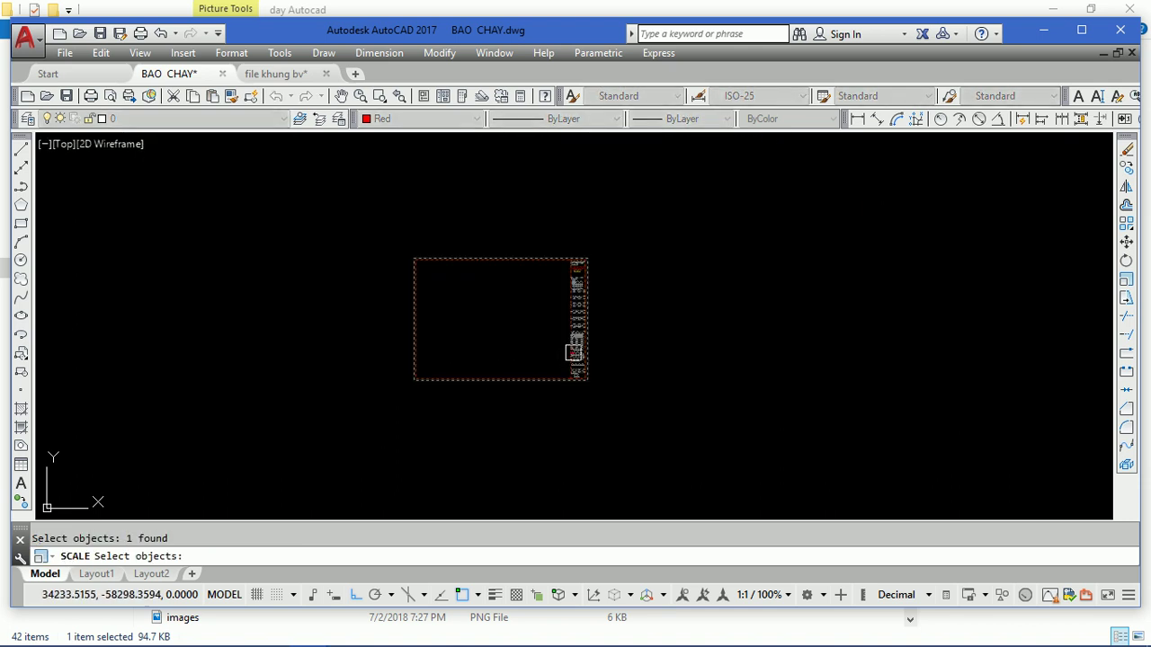
pyautogui.press('Return')
pyautogui.click(587, 379)
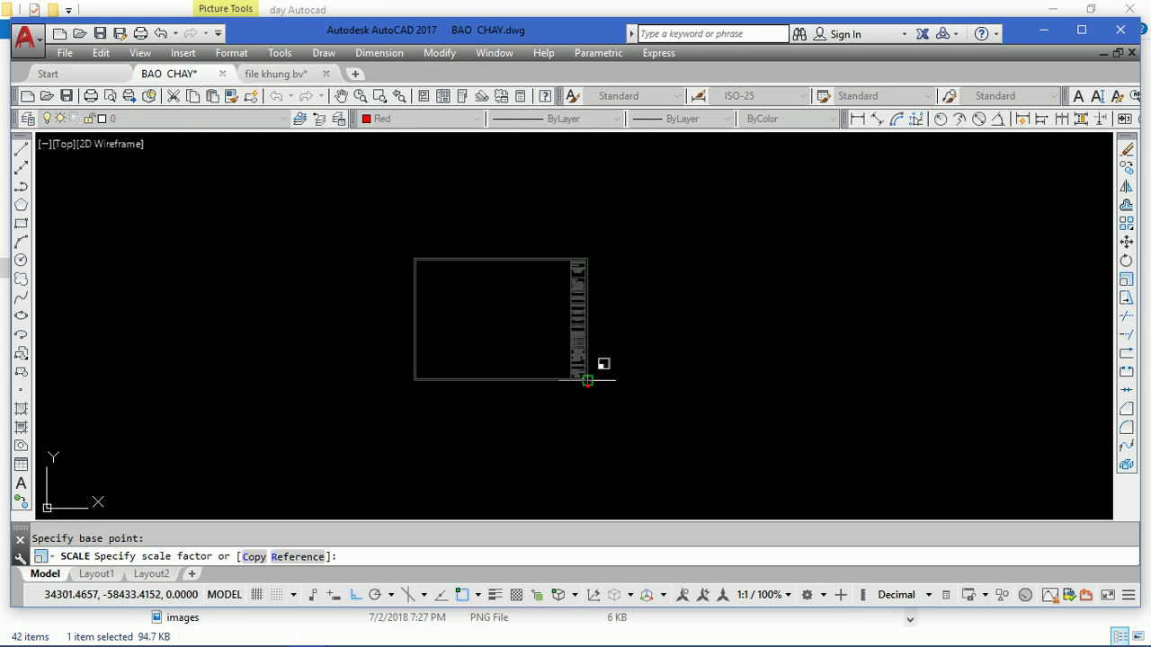
pyautogui.write('200')
pyautogui.press('Return')
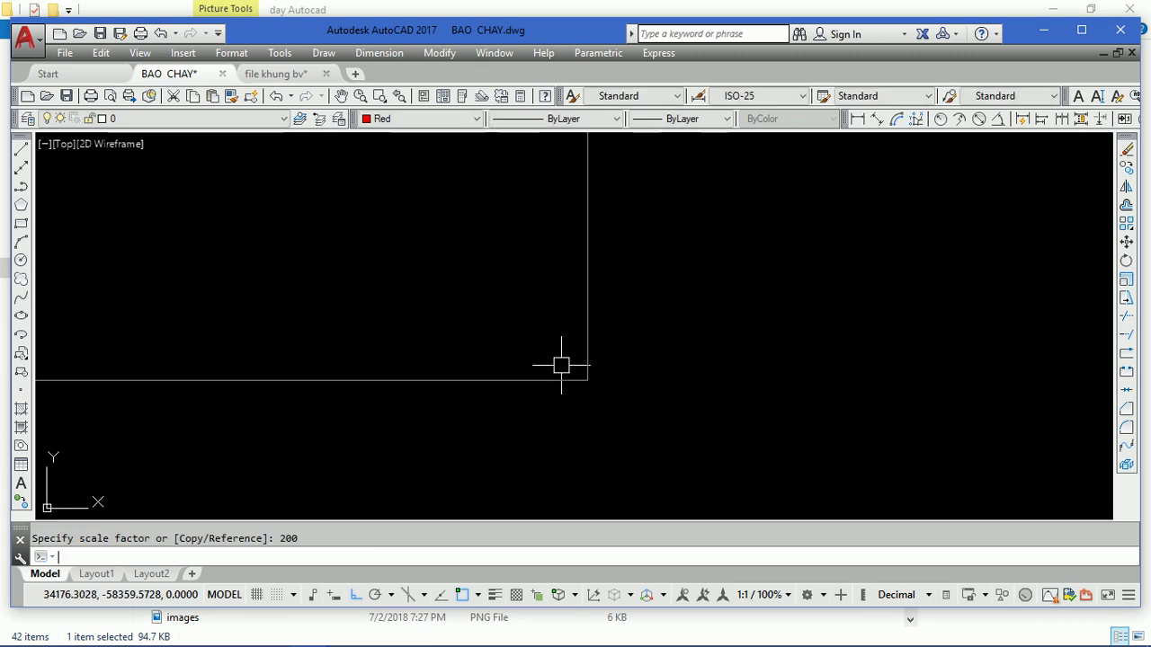
pyautogui.scroll(-3, 561, 365)
pyautogui.scroll(-3, 560, 416)
pyautogui.scroll(-3, 560, 442)
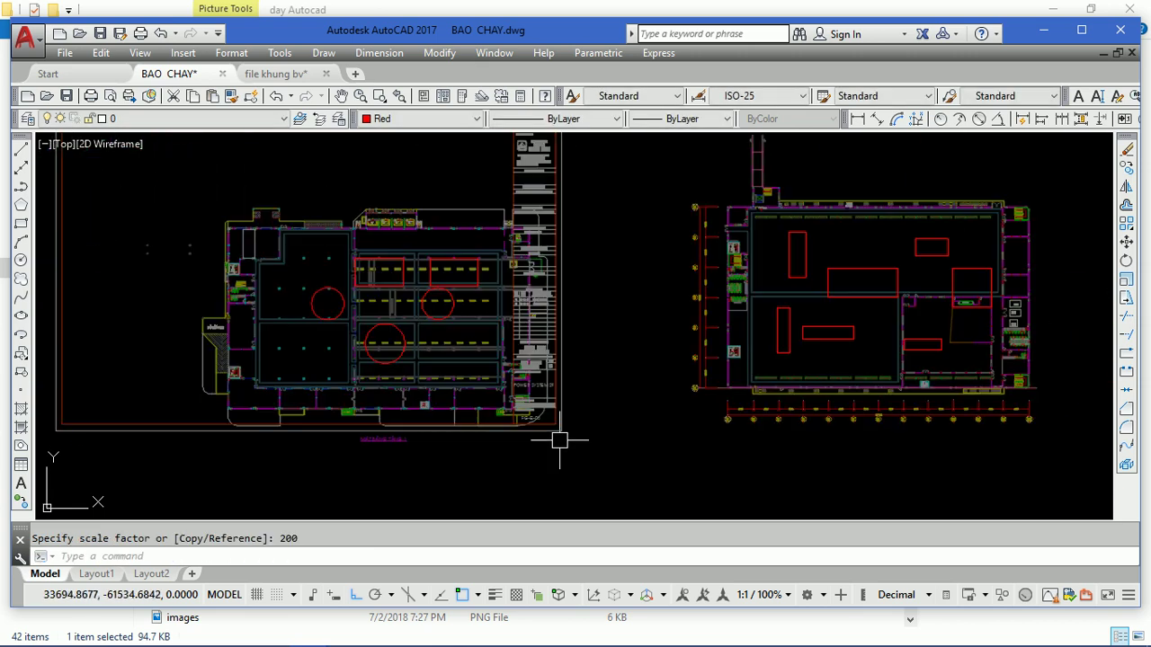
pyautogui.click(547, 258)
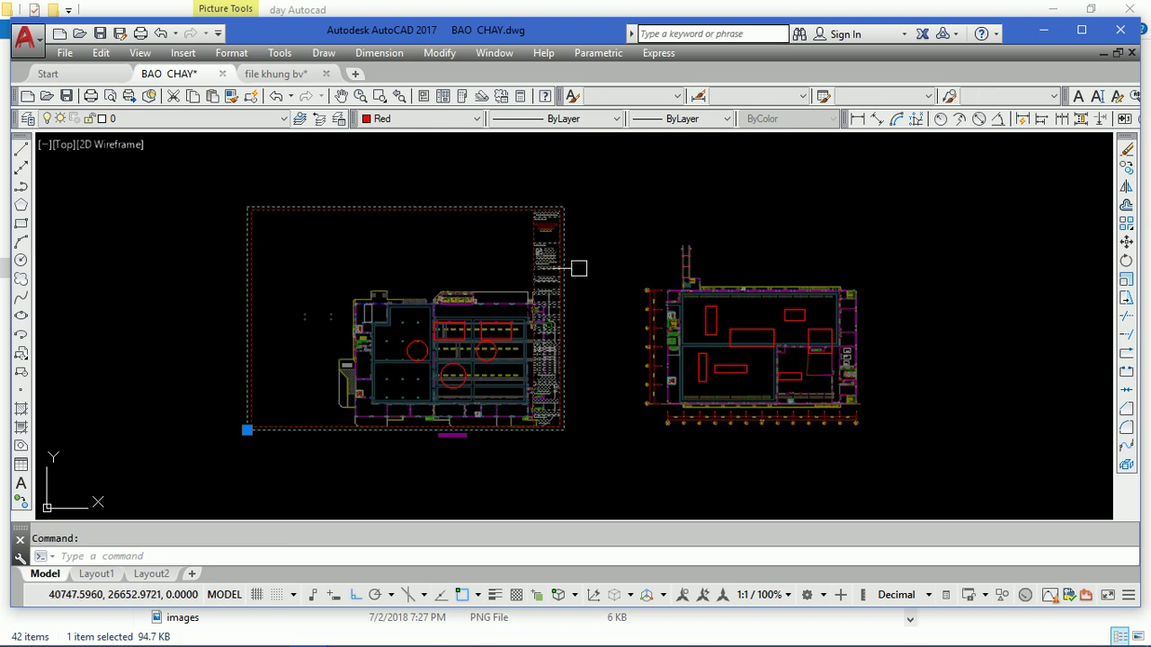
# - Move the enlarged frame to a new position with Ortho turned off
pyautogui.write('m')
pyautogui.press('Return')
pyautogui.click(596, 180)
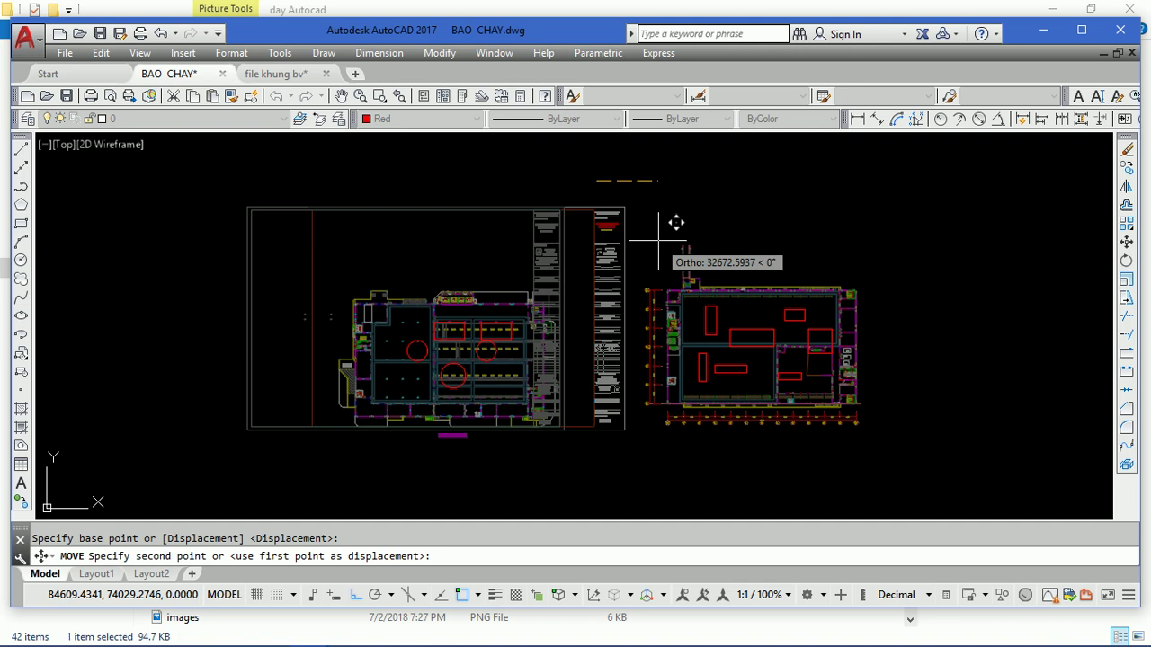
pyautogui.press('F8')
pyautogui.click(656, 220)
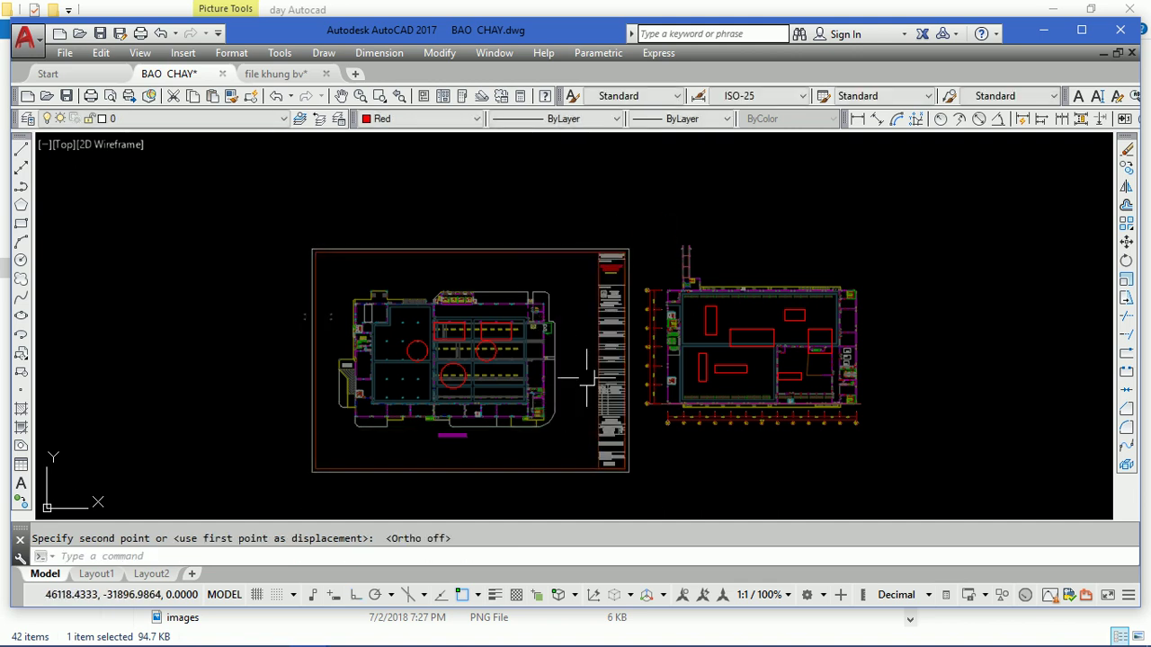
pyautogui.scroll(3, 586, 378)
# - Move the frame again so it encloses the left floor plan, then pan to check the fit
pyautogui.click(663, 337)
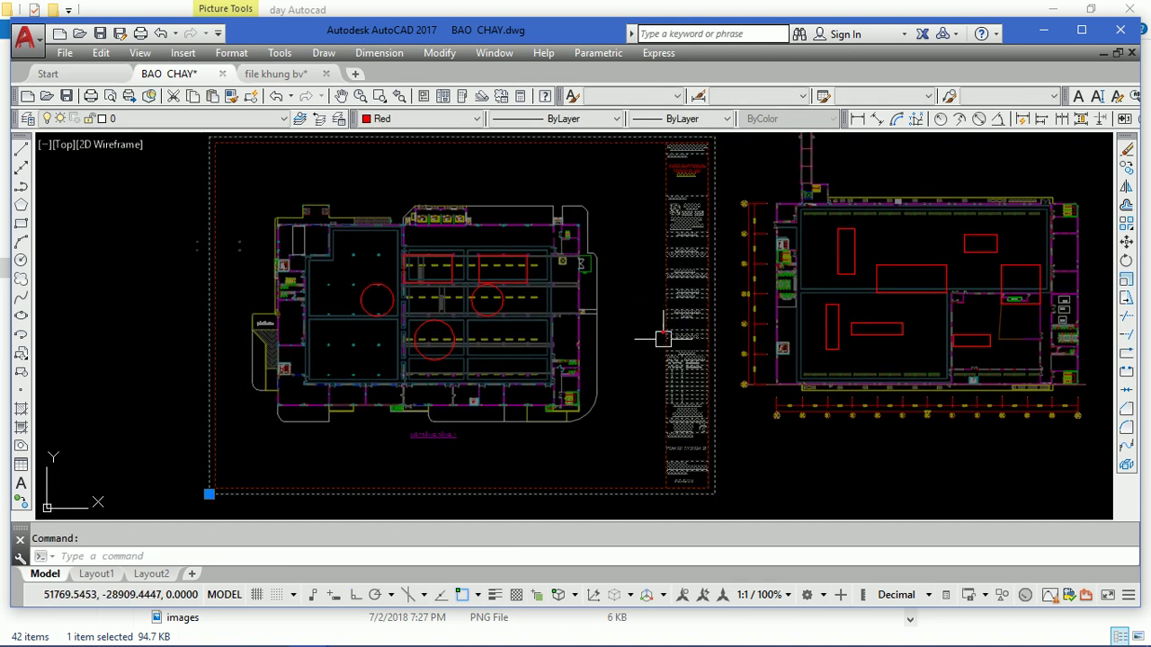
pyautogui.write('m')
pyautogui.press('Return')
pyautogui.click(123, 309)
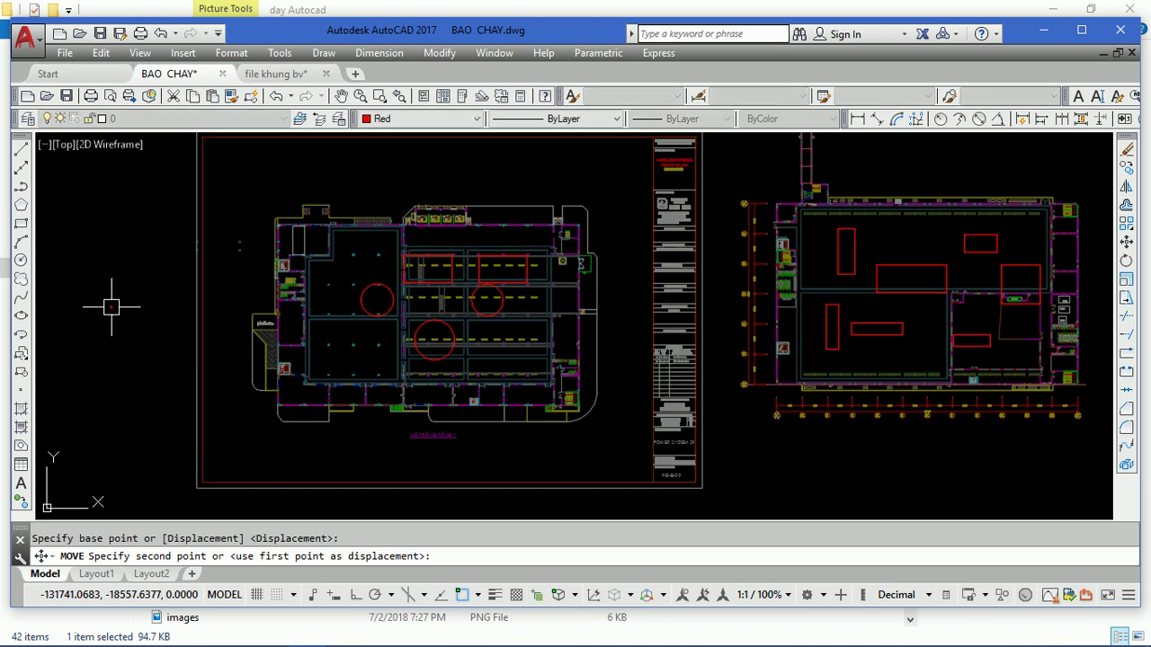
pyautogui.click(112, 307)
pyautogui.moveTo(627, 334); pyautogui.dragTo(566, 364, button='middle')
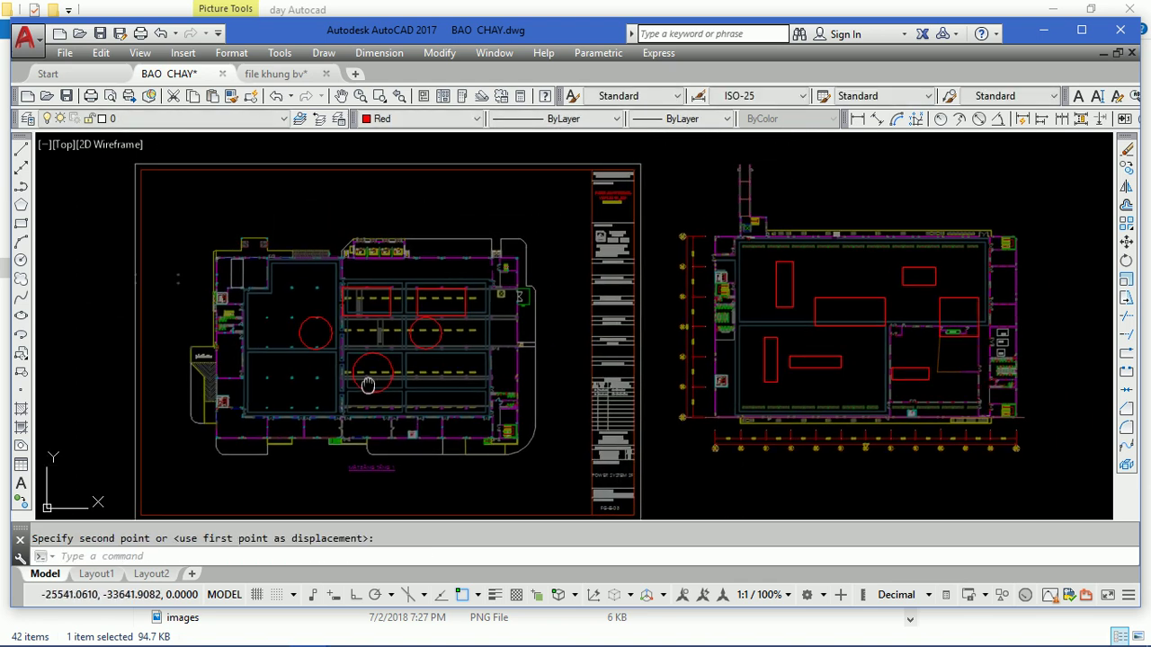
pyautogui.moveTo(368, 385); pyautogui.dragTo(353, 349, button='middle')
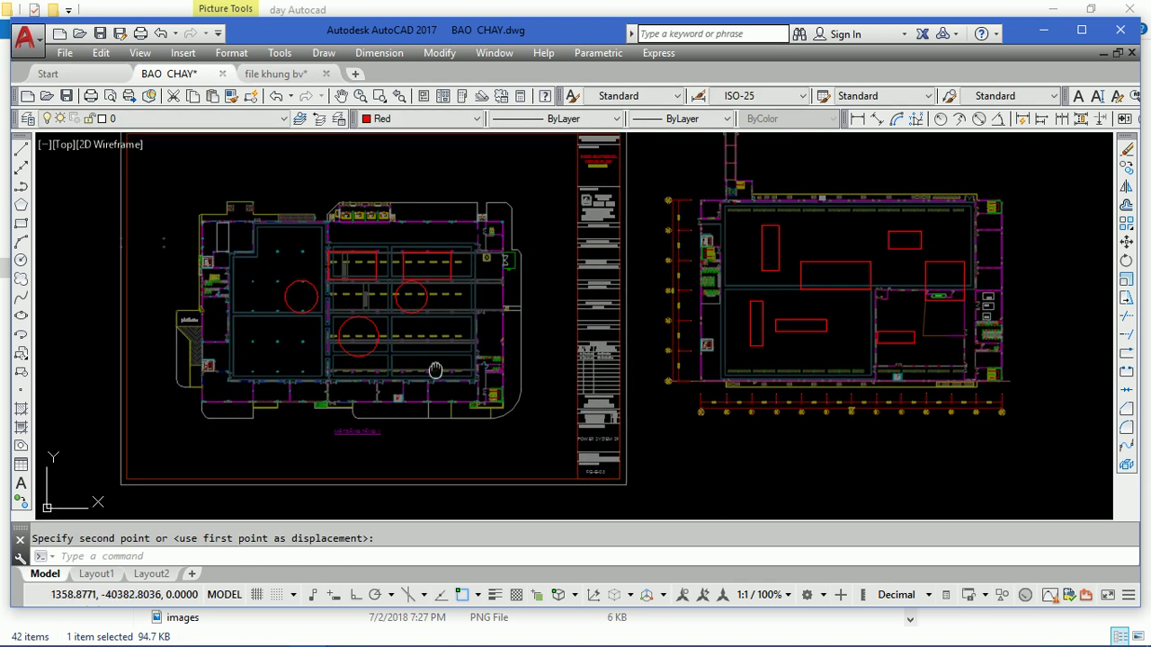
pyautogui.moveTo(448, 401); pyautogui.dragTo(461, 430, button='middle')
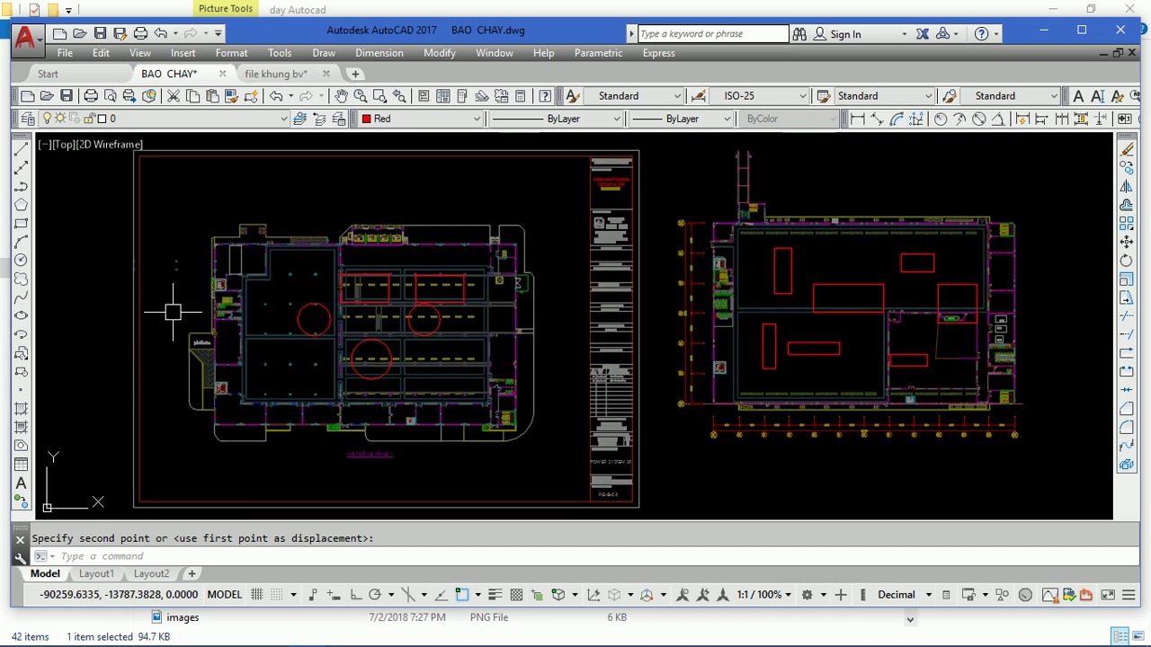
pyautogui.moveTo(748, 355); pyautogui.dragTo(673, 340, button='middle')
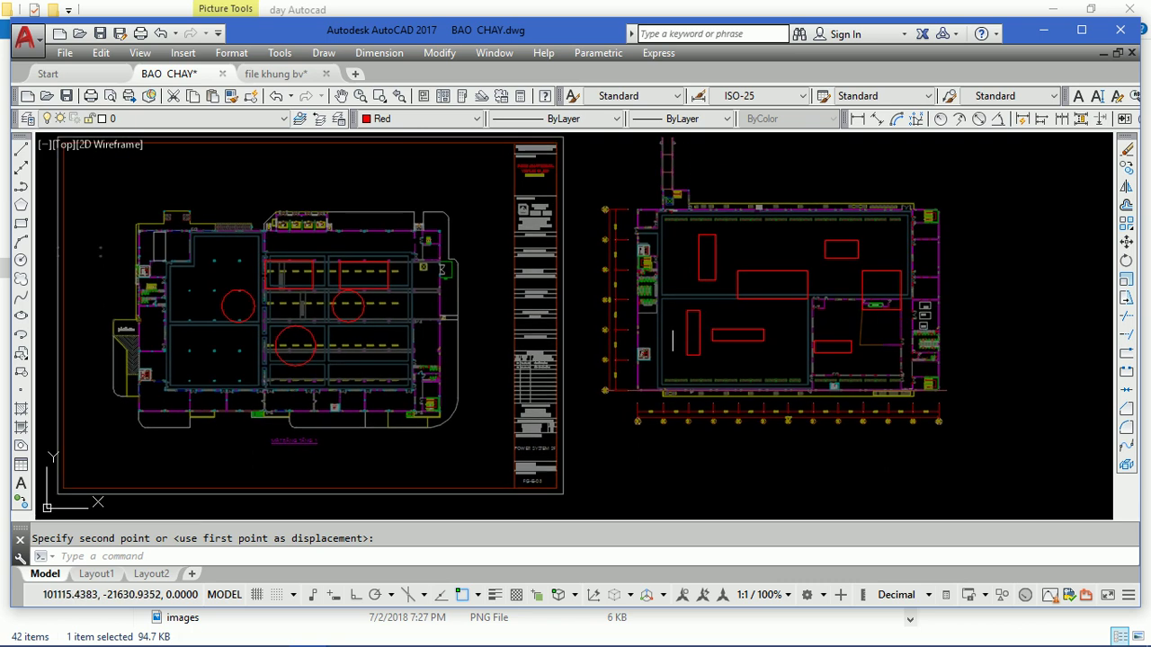
pyautogui.scroll(-3, 693, 307)
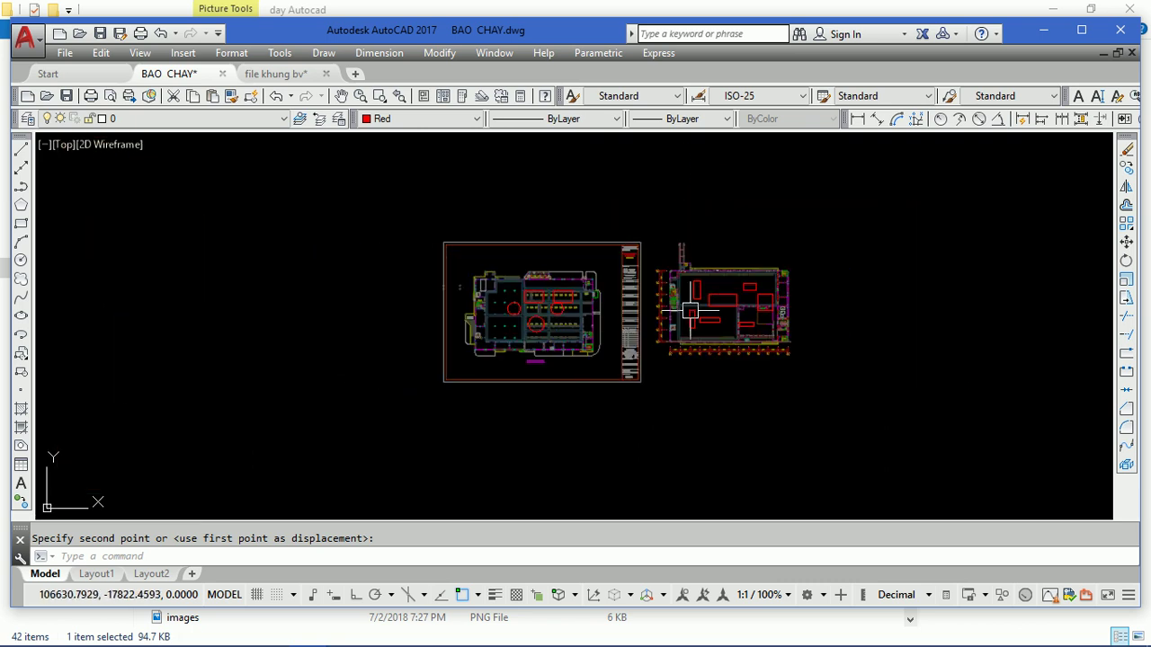
# - Move the right floor plan to a new position with Ortho on
pyautogui.click(643, 206)
pyautogui.click(912, 399)
pyautogui.click(822, 398)
pyautogui.click(745, 244)
pyautogui.write('m')
pyautogui.press('Return')
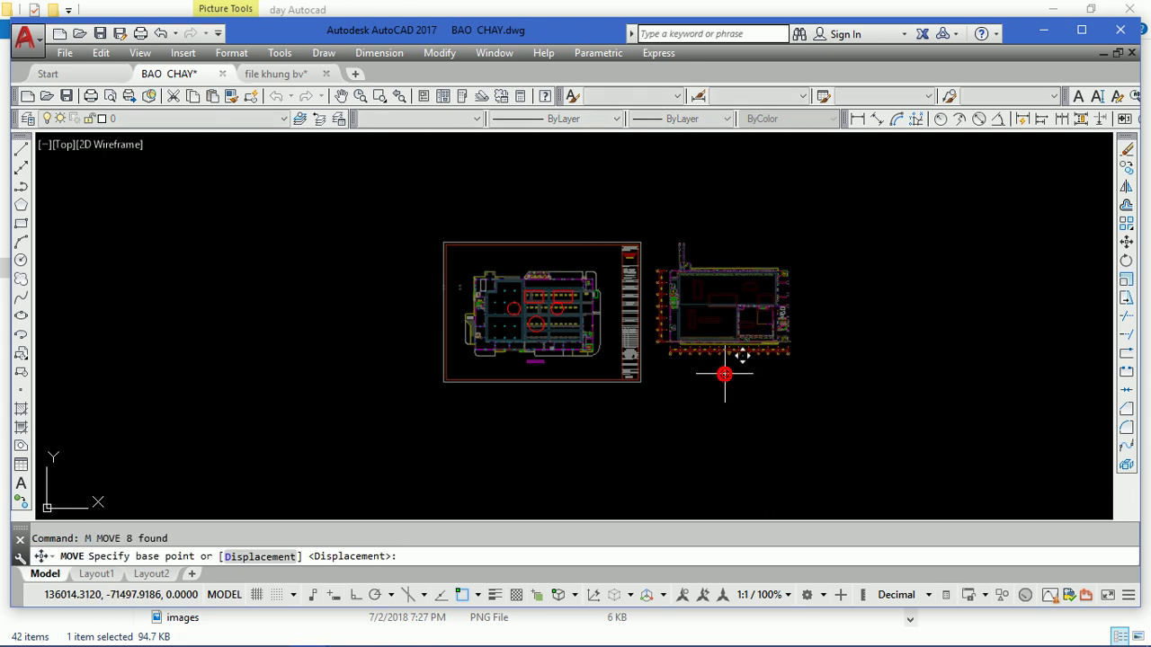
pyautogui.click(724, 373)
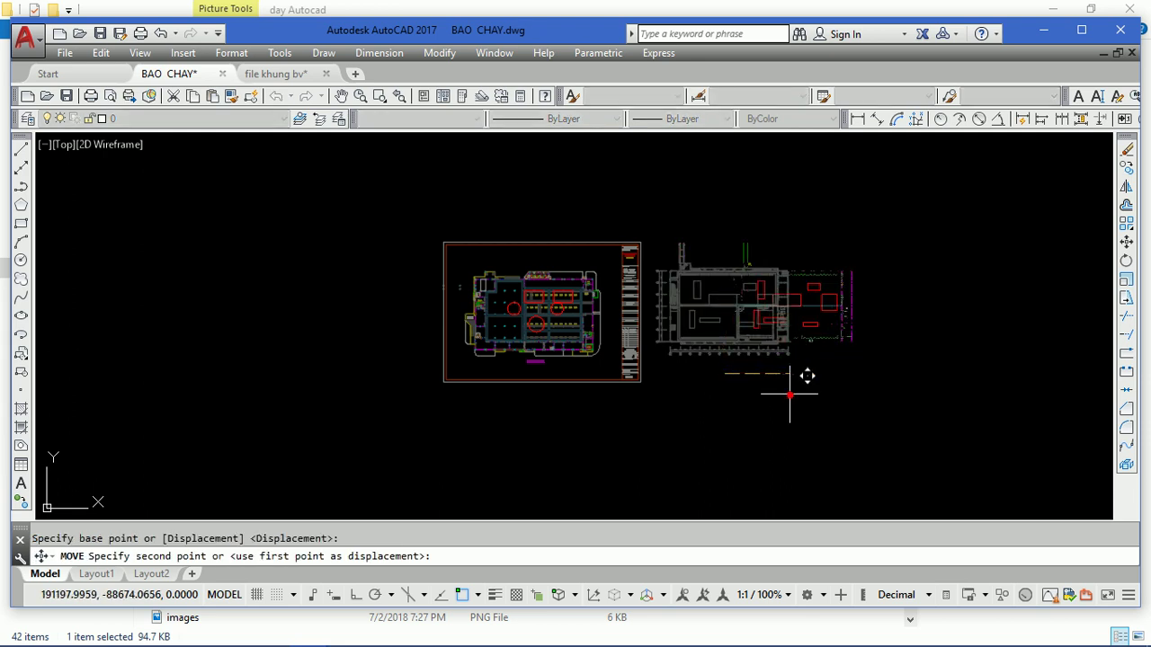
pyautogui.press('F8')
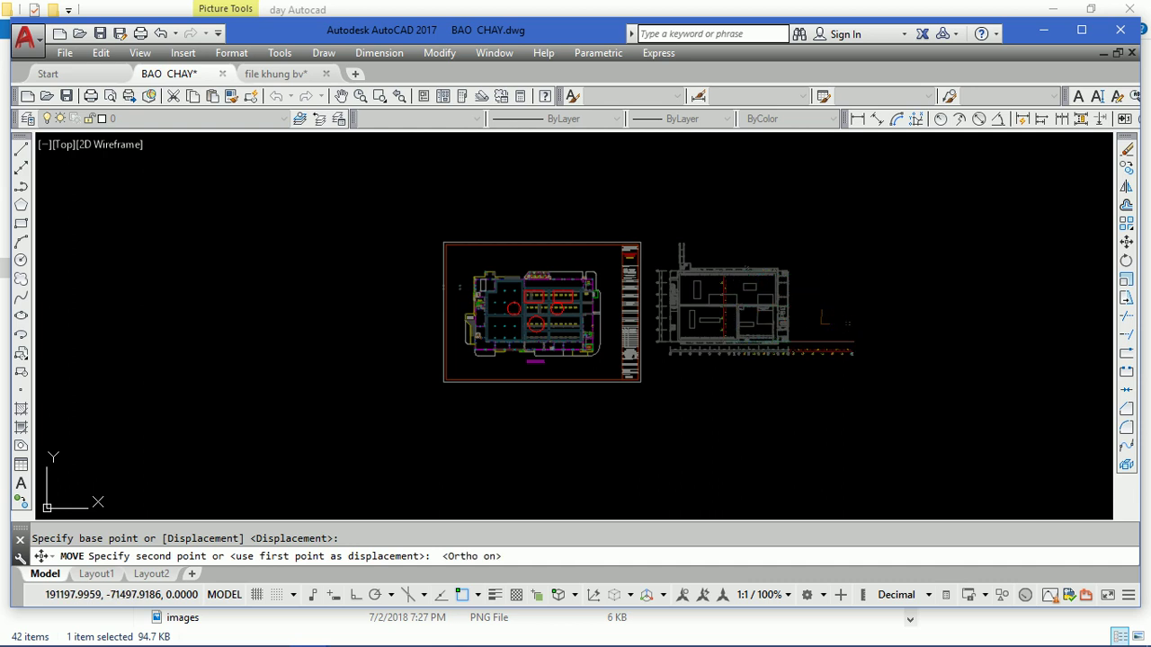
pyautogui.click(778, 396)
# - Copy the left title-block frame so it surrounds the right floor plan
pyautogui.click(670, 400)
pyautogui.click(620, 370)
pyautogui.write('co')
pyautogui.press('Return')
pyautogui.click(612, 387)
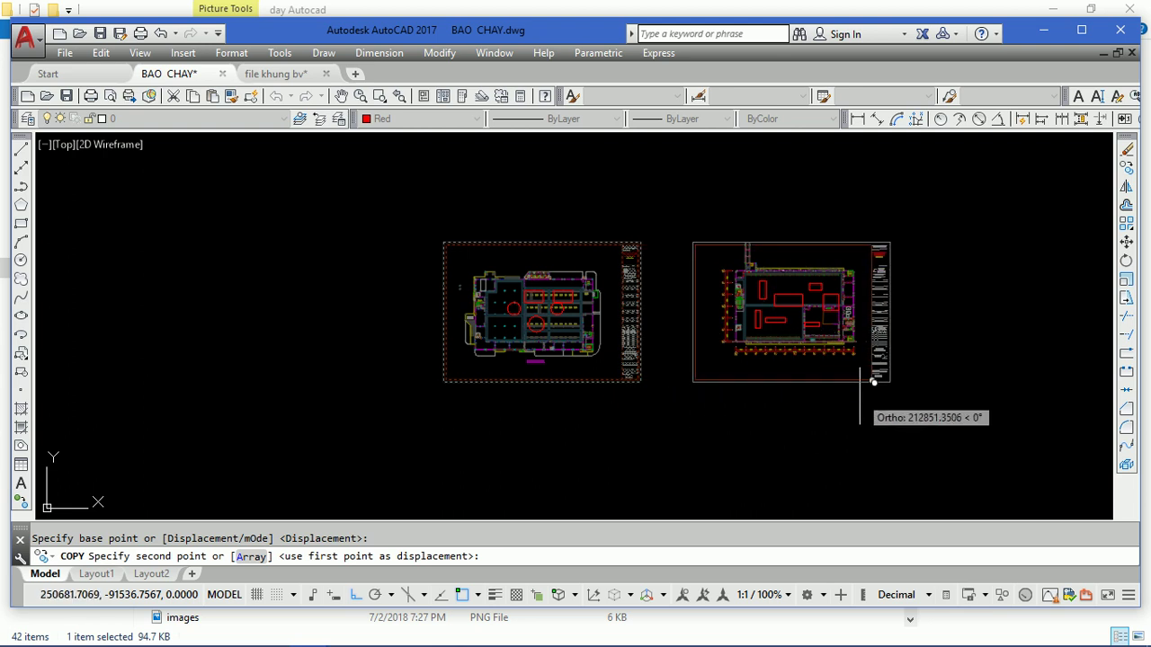
pyautogui.click(873, 382)
pyautogui.press('Return')
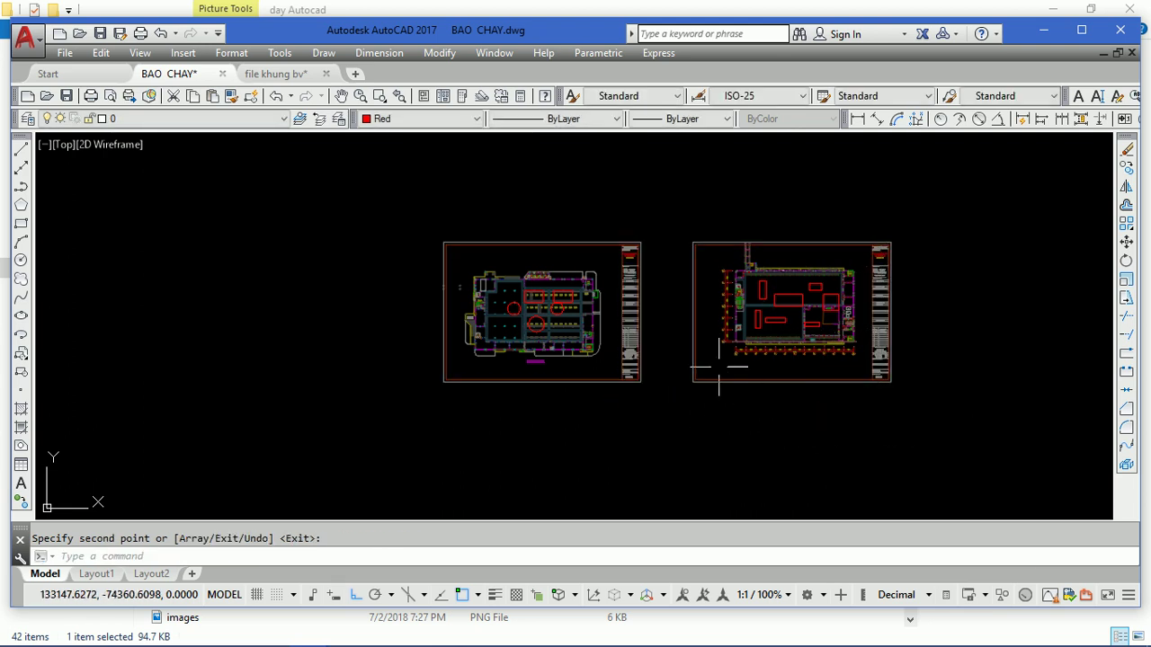
# - Select both title-block frames and start moving them together
pyautogui.press('Return')
pyautogui.click(738, 382)
pyautogui.click(627, 381)
pyautogui.scroll(2, 658, 298)
pyautogui.write('m')
pyautogui.press('Return')
pyautogui.click(711, 311)
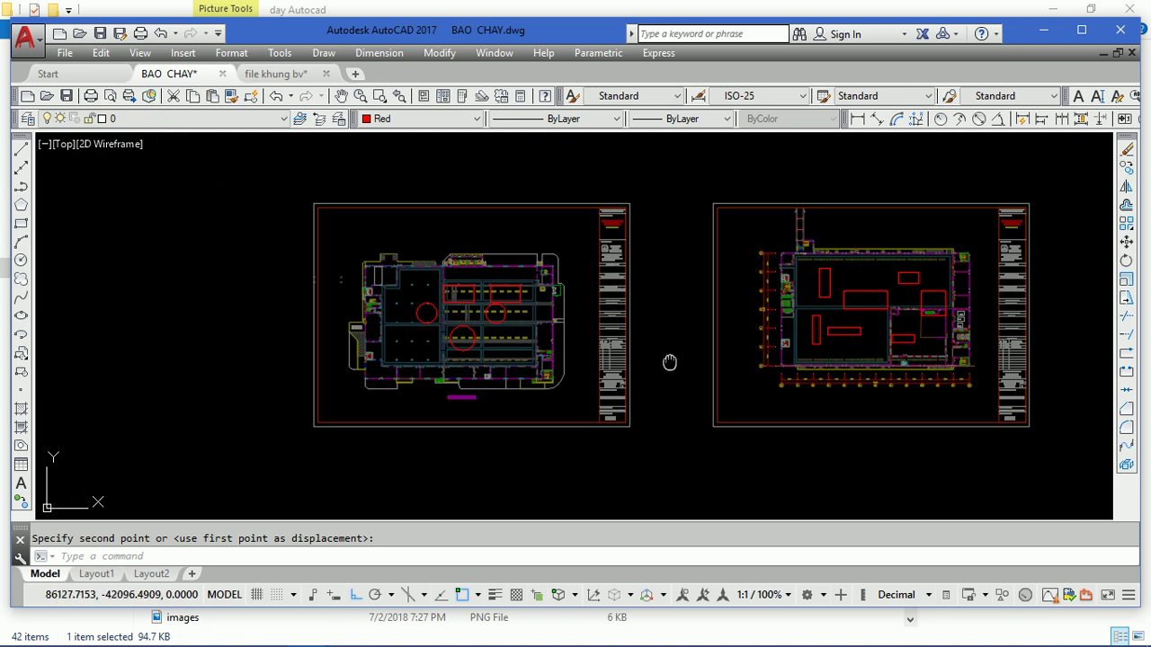
# - Zoom to the left sheet's title block, start a multiline text, then cancel it
pyautogui.moveTo(669, 363); pyautogui.dragTo(606, 345, button='middle')
pyautogui.middleClick(605, 345)
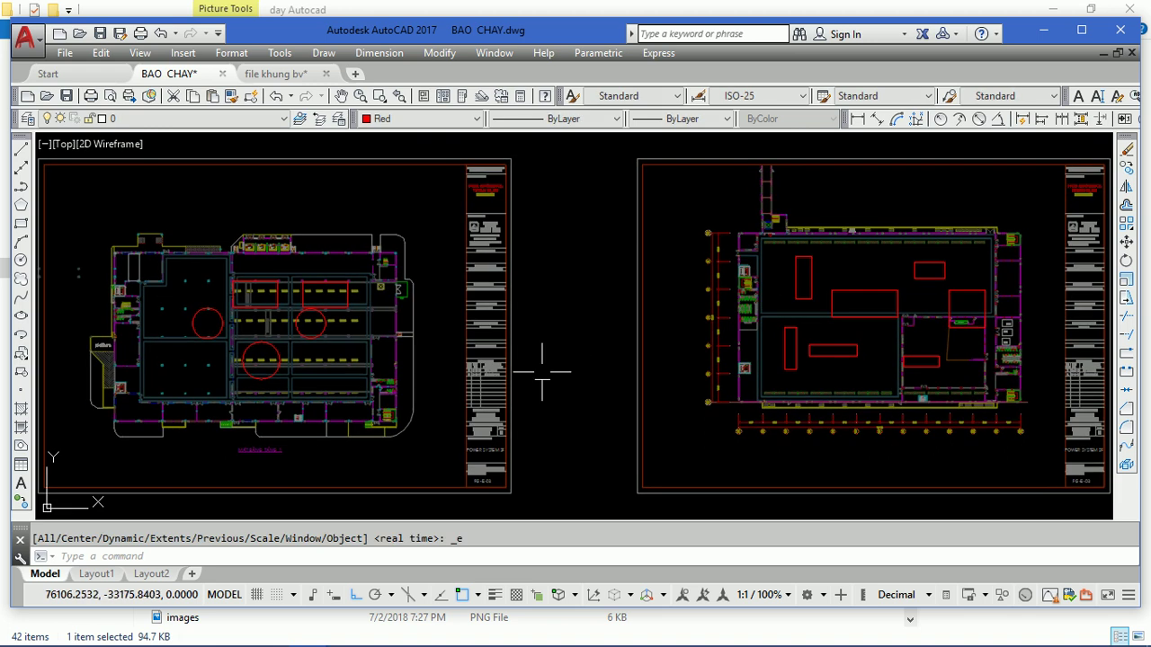
pyautogui.scroll(3, 477, 422)
pyautogui.scroll(5, 464, 441)
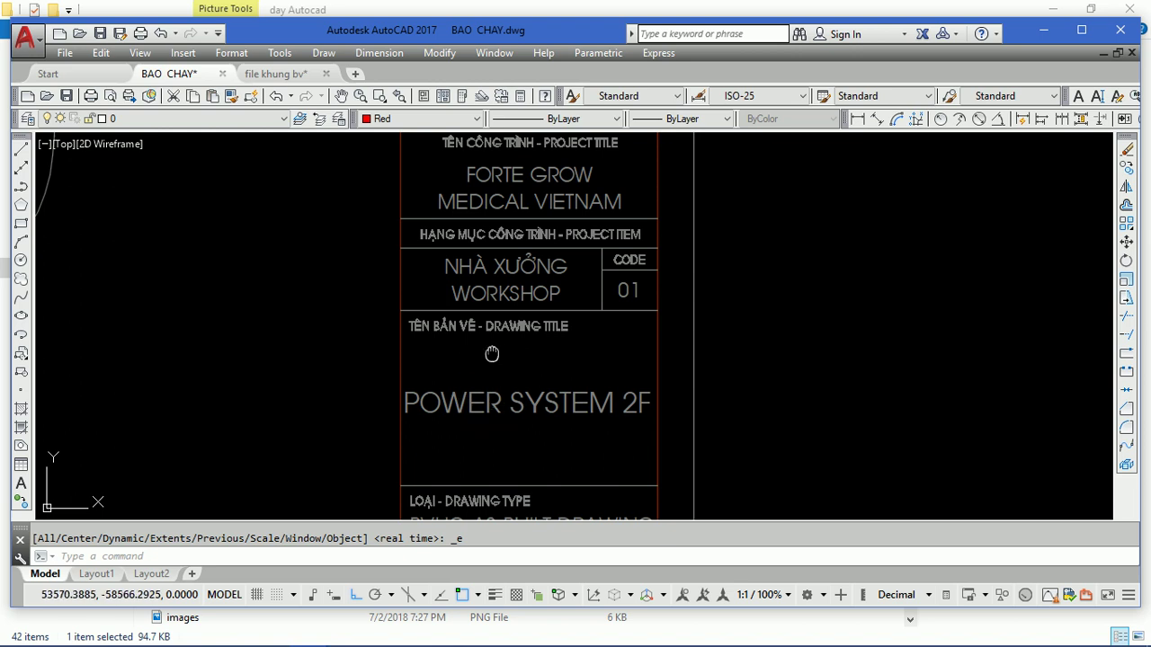
pyautogui.scroll(-2, 492, 356)
pyautogui.scroll(-3, 490, 373)
pyautogui.scroll(-2, 490, 382)
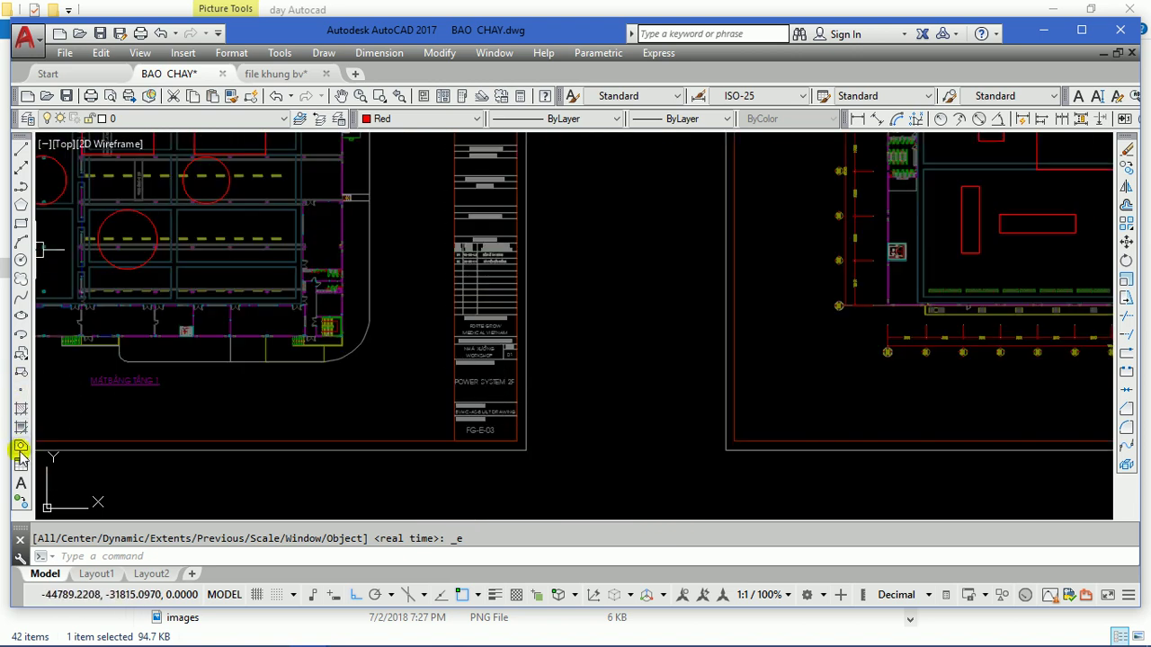
pyautogui.click(22, 484)
pyautogui.scroll(6, 490, 395)
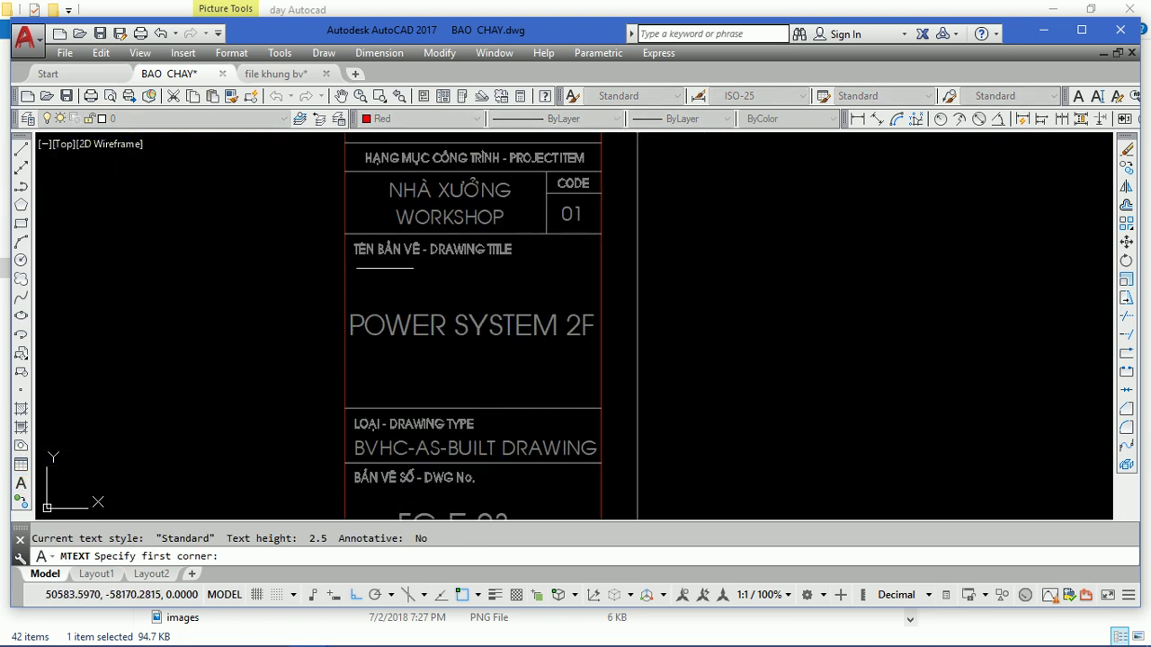
pyautogui.press('Escape')
# - Open the XREF KHUNG title block for in-place reference editing
pyautogui.doubleClick(495, 326)
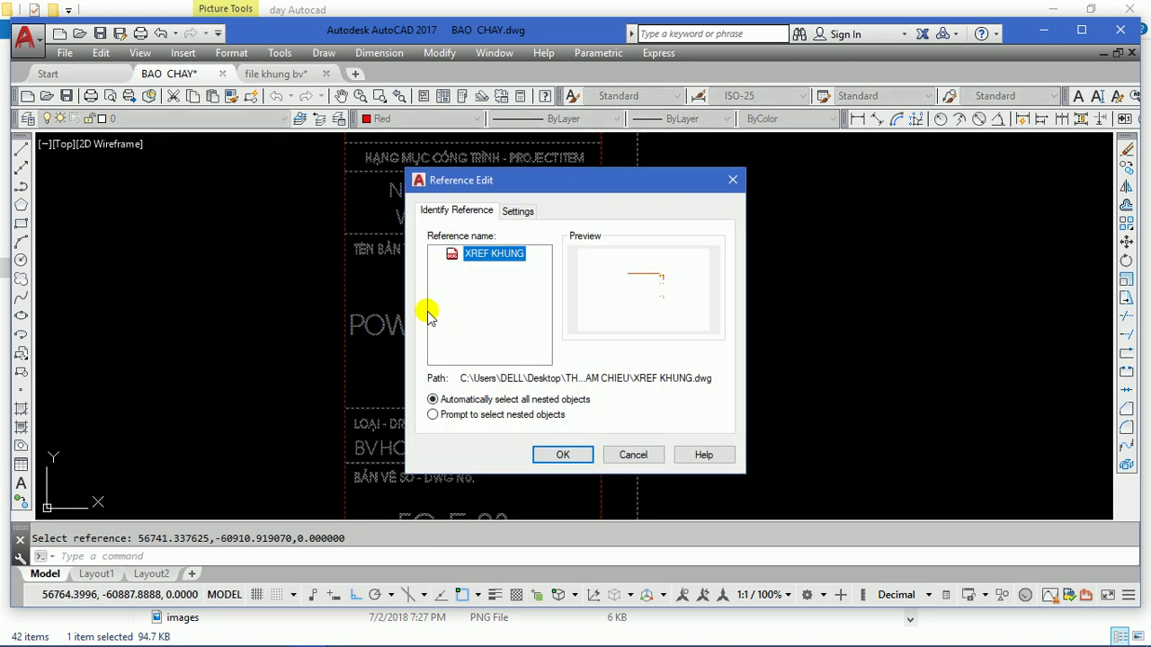
pyautogui.press('Escape')
pyautogui.doubleClick(396, 320)
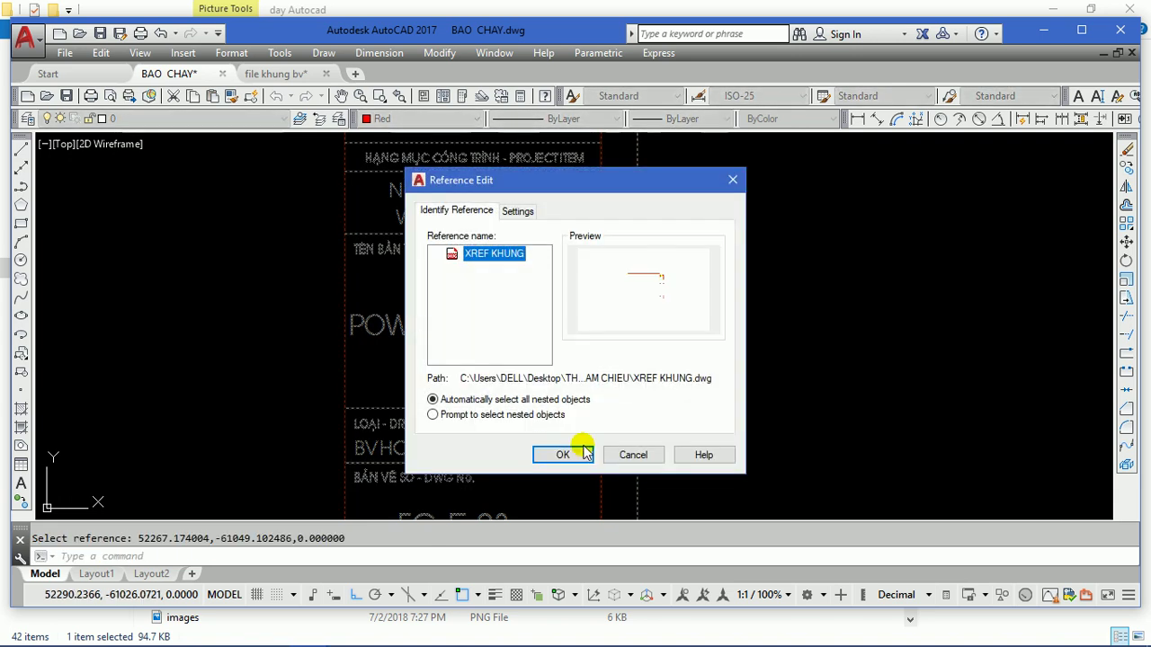
pyautogui.click(570, 455)
pyautogui.click(628, 365)
# - Erase the POWER SYSTEM 2F title and FG-E-03 number, then save the reference edits
pyautogui.click(517, 326)
pyautogui.press('Delete')
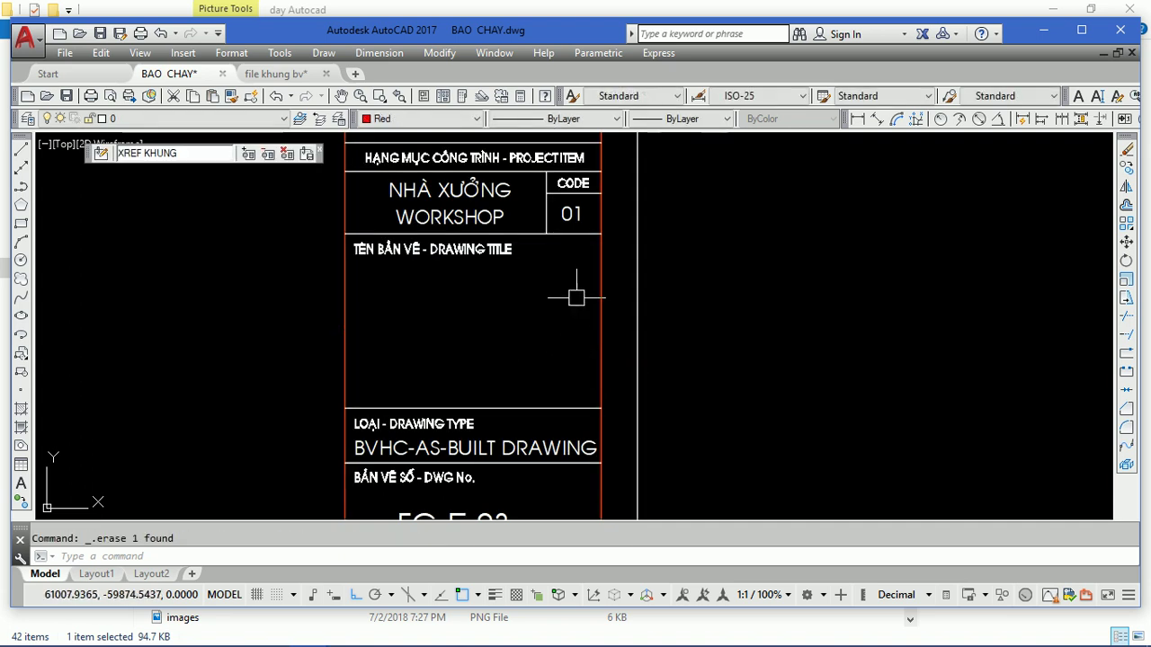
pyautogui.scroll(-2, 580, 292)
pyautogui.scroll(2, 513, 427)
pyautogui.click(512, 428)
pyautogui.press('Delete')
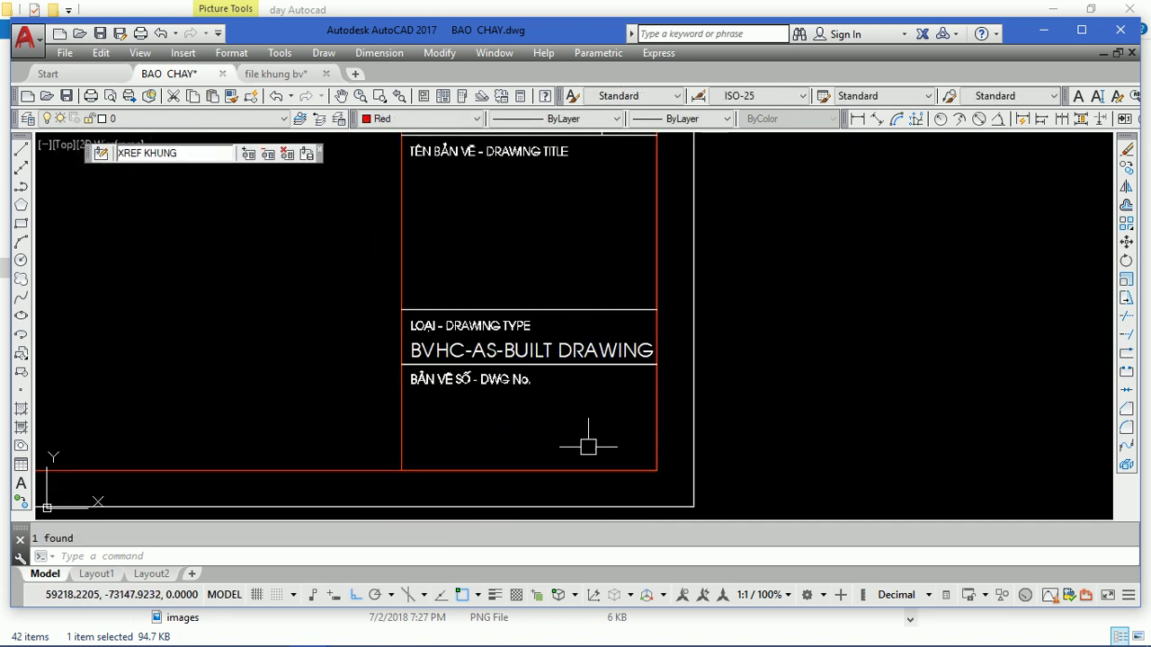
pyautogui.scroll(-2, 594, 442)
pyautogui.moveTo(566, 360); pyautogui.dragTo(608, 312, button='middle')
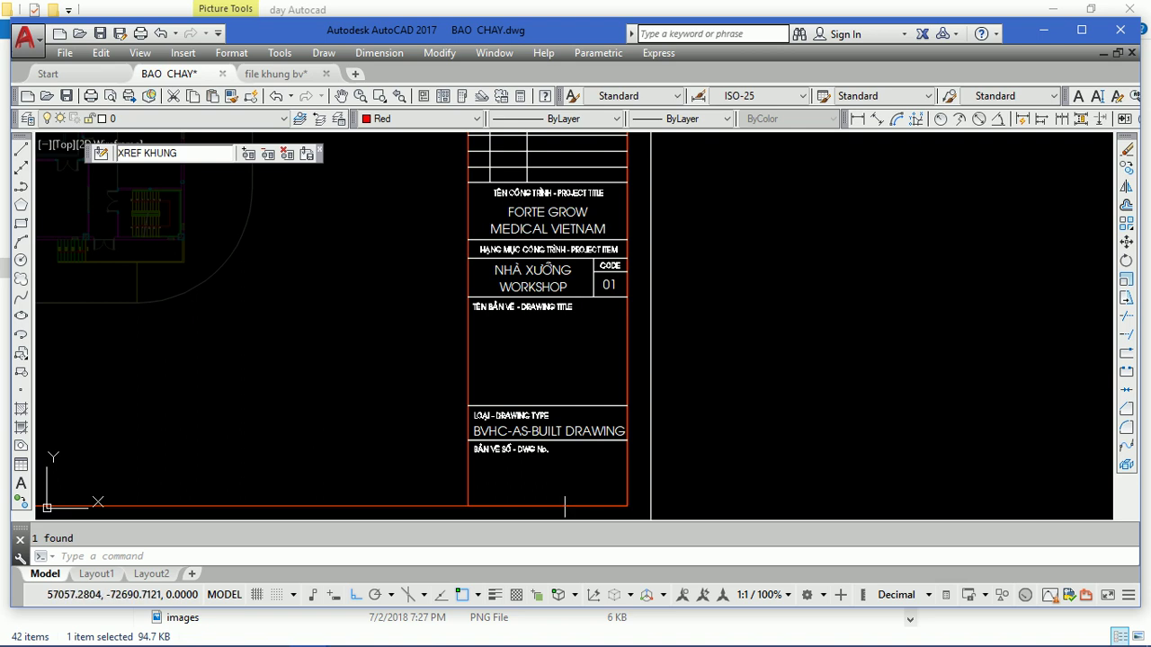
pyautogui.click(307, 153)
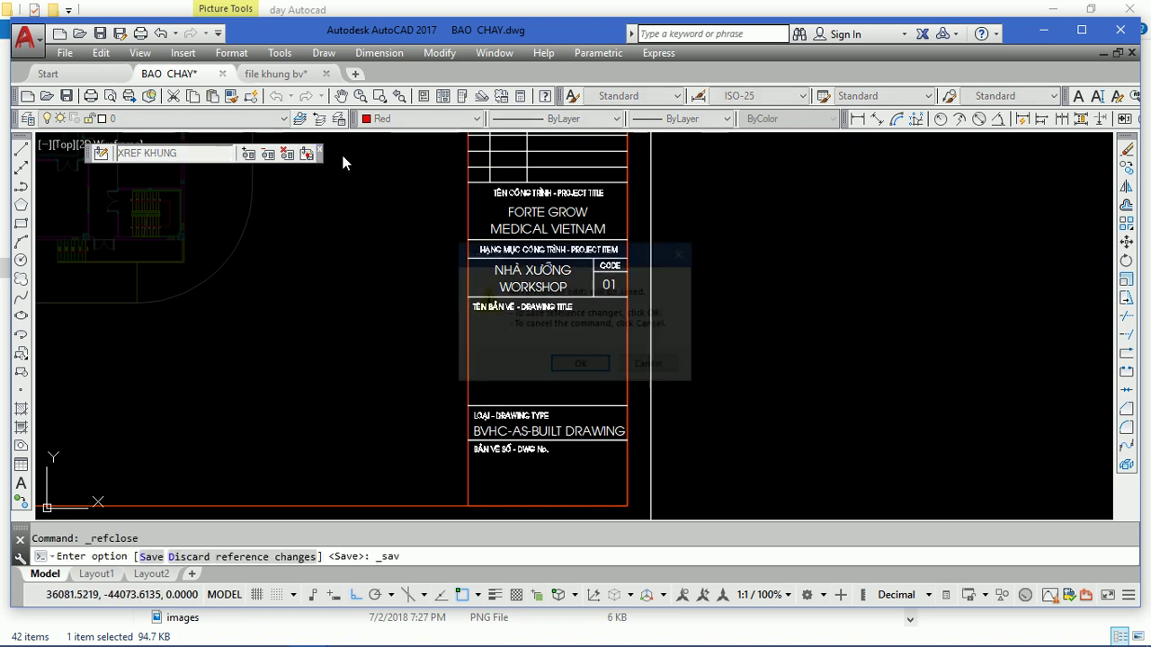
pyautogui.click(583, 367)
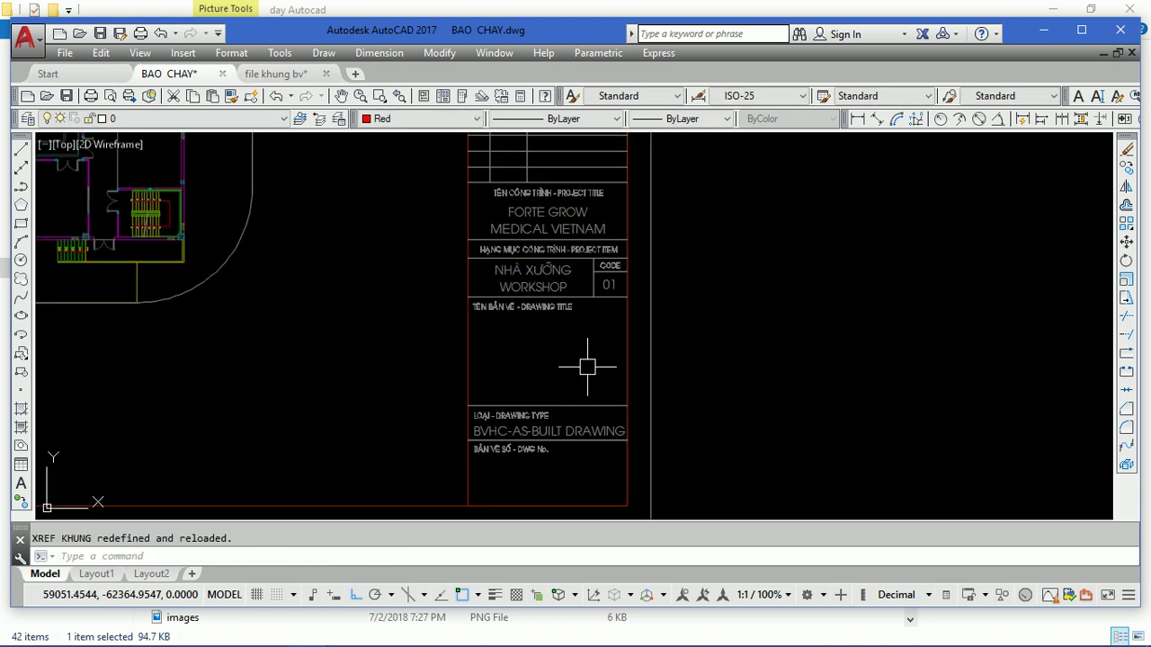
# - Create a red BAO CHAY multiline text with height 500 in the left title block
pyautogui.scroll(-3, 621, 283)
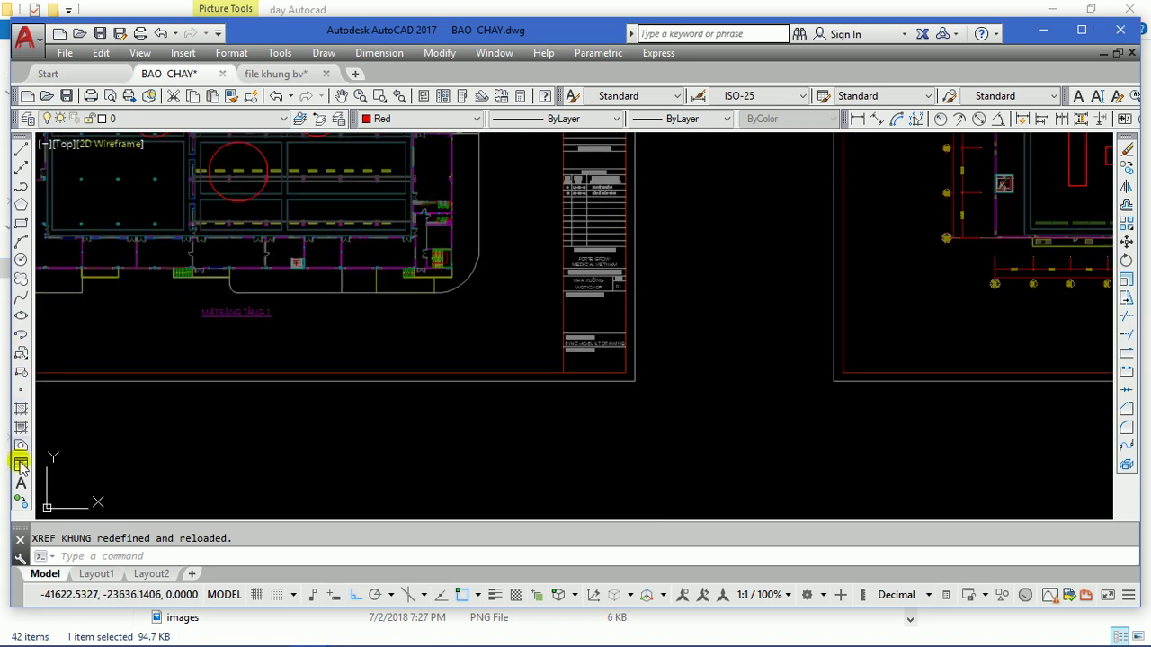
pyautogui.click(21, 483)
pyautogui.scroll(4, 576, 335)
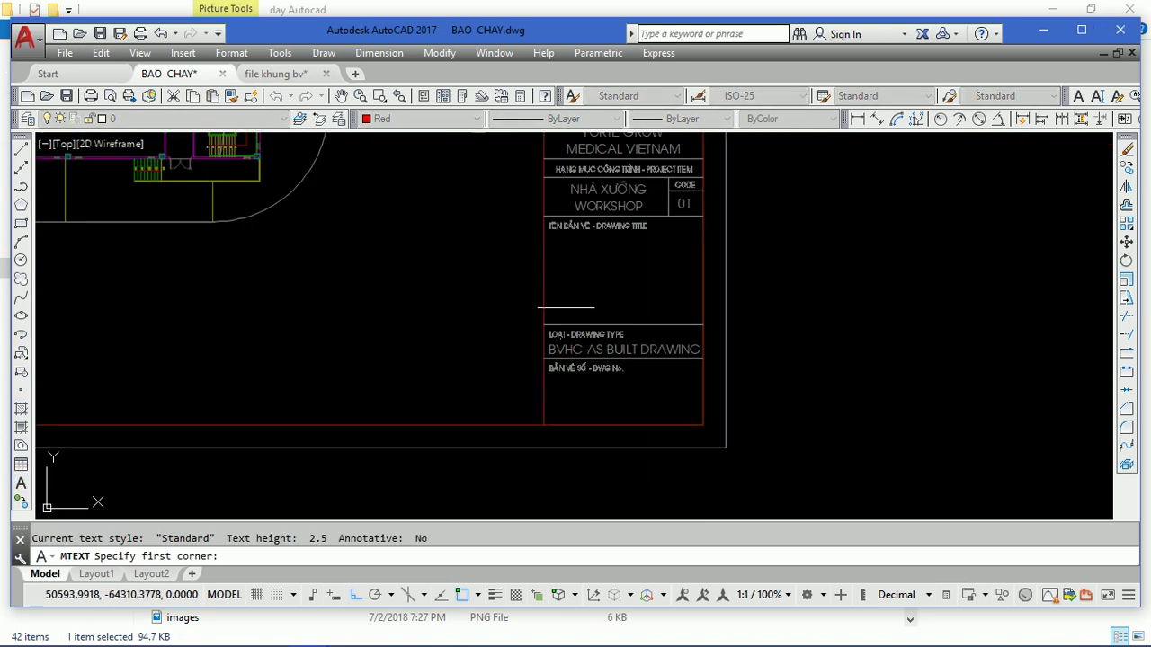
pyautogui.click(544, 322)
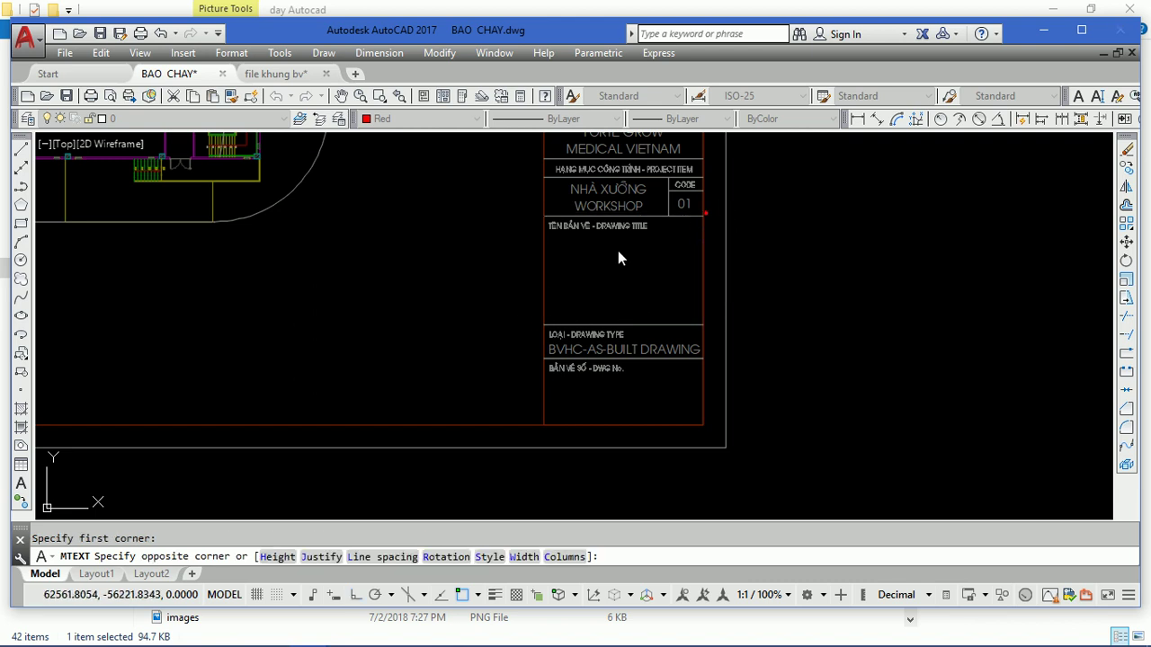
pyautogui.click(703, 216)
pyautogui.doubleClick(694, 115)
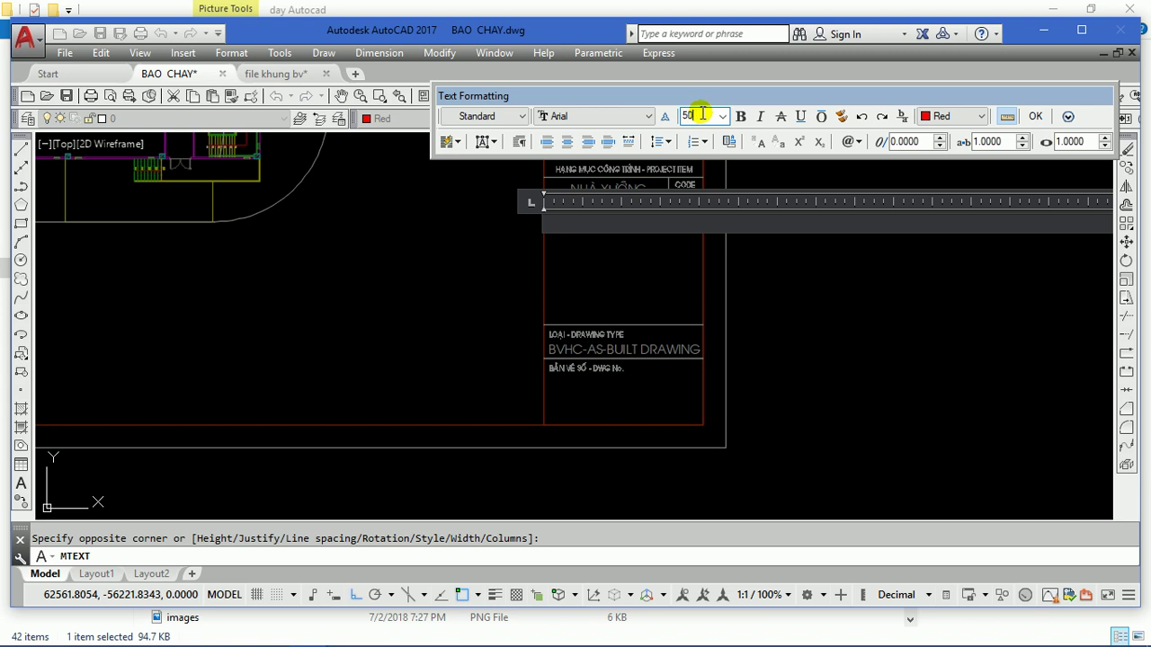
pyautogui.write('0')
pyautogui.press('Return')
pyautogui.scroll(-2, 665, 269)
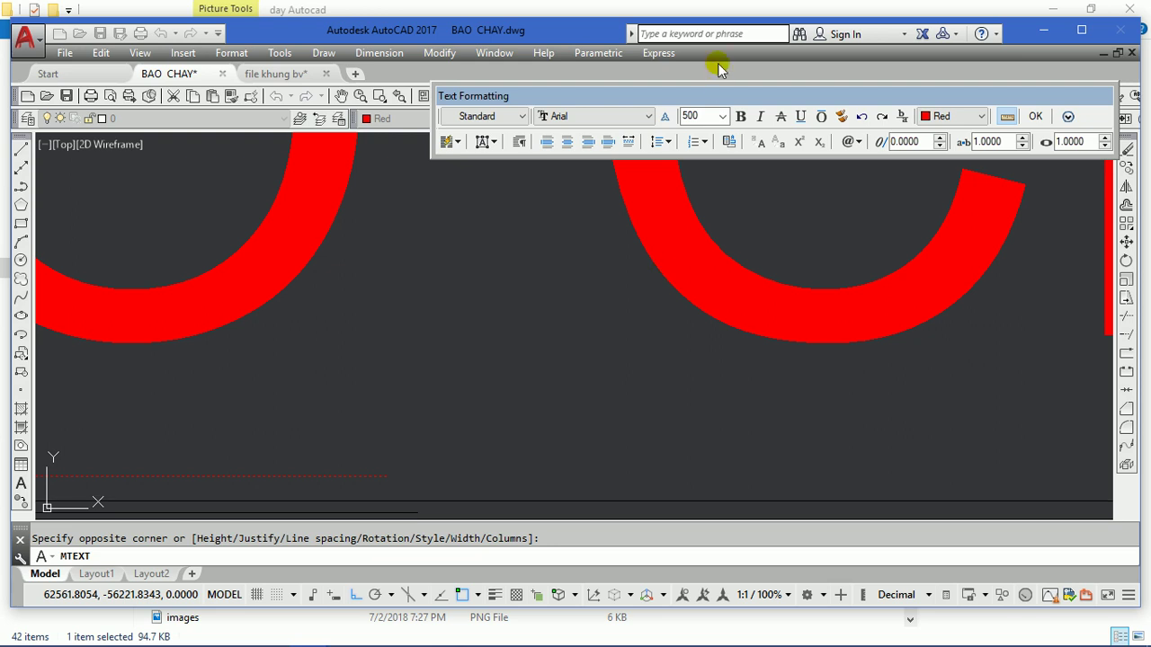
pyautogui.click(1050, 118)
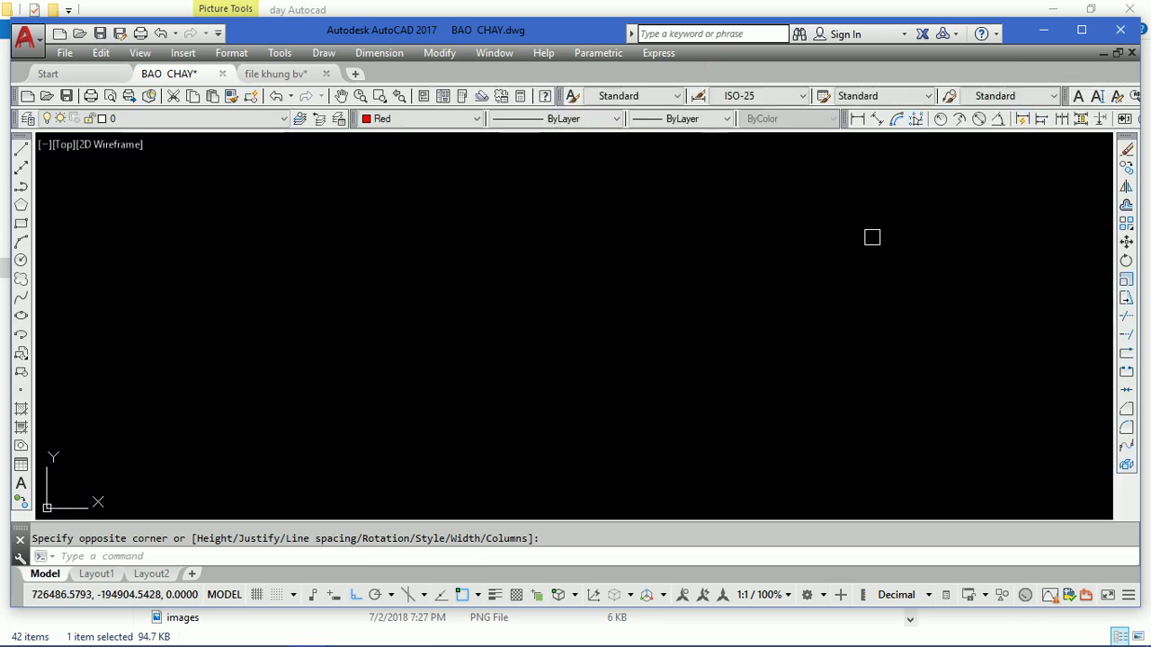
# - Select the new BAO CHAY text to reposition it
pyautogui.scroll(5, 497, 437)
pyautogui.scroll(4, 681, 368)
pyautogui.click(665, 337)
pyautogui.scroll(-2, 665, 338)
# - Move the BAO CHAY text into the drawing-title box and scale it by a factor of 2
pyautogui.write('m')
pyautogui.press('Return')
pyautogui.click(673, 308)
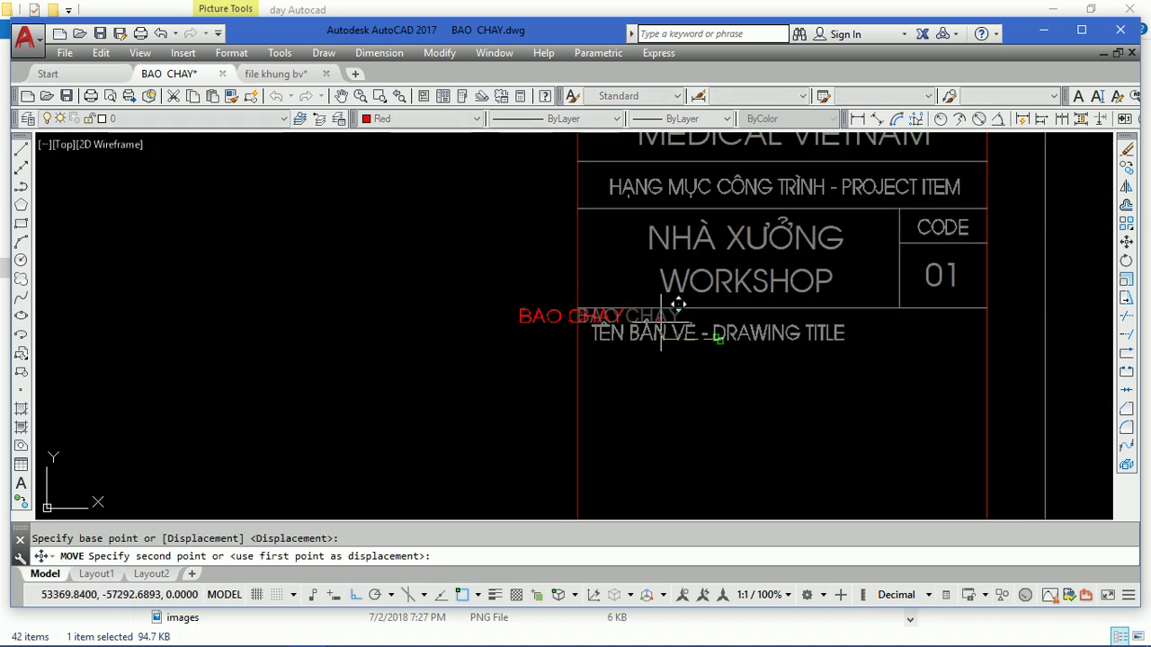
pyautogui.scroll(2, 699, 338)
pyautogui.click(746, 350)
pyautogui.click(668, 334)
pyautogui.write('sc')
pyautogui.press('Return')
pyautogui.click(658, 330)
pyautogui.write('2')
pyautogui.press('Return')
# - Append '1F' to make the title BAO CHAY 1F and centre it in the drawing-title box
pyautogui.doubleClick(750, 331)
pyautogui.write('1F')
pyautogui.click(728, 399)
pyautogui.write('m')
pyautogui.press('Return')
pyautogui.click(728, 398)
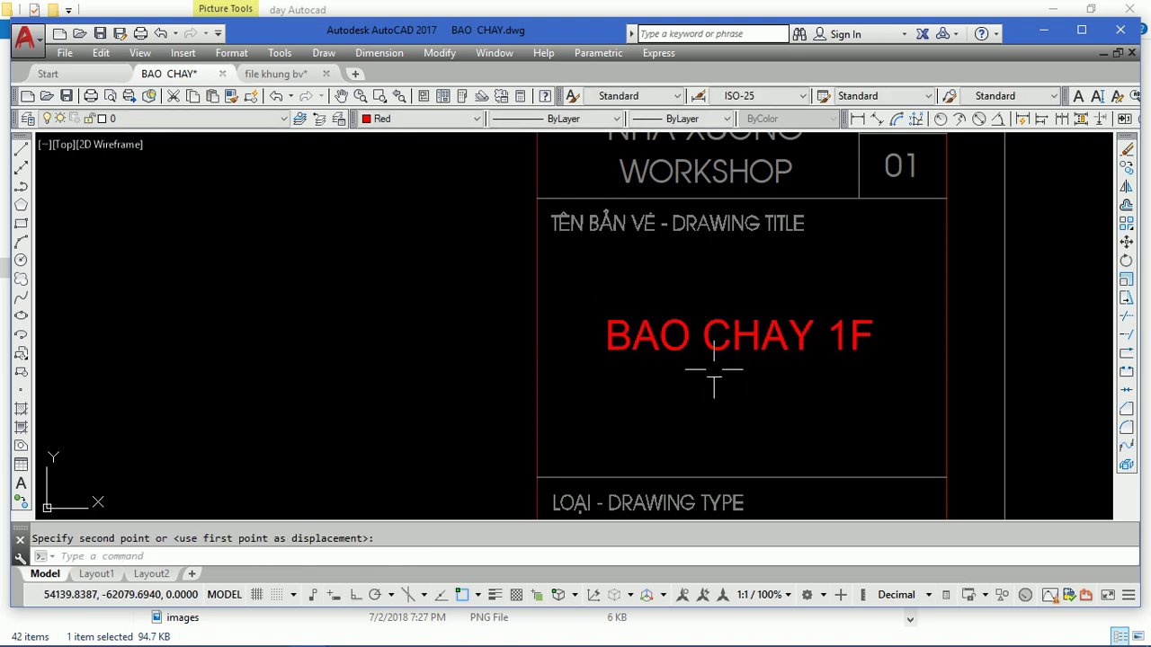
pyautogui.scroll(-3, 714, 370)
pyautogui.click(714, 334)
# - Copy the title into the drawing-number box and start retyping it as NO
pyautogui.write('c')
pyautogui.press('Return')
pyautogui.click(672, 311)
pyautogui.scroll(2, 688, 431)
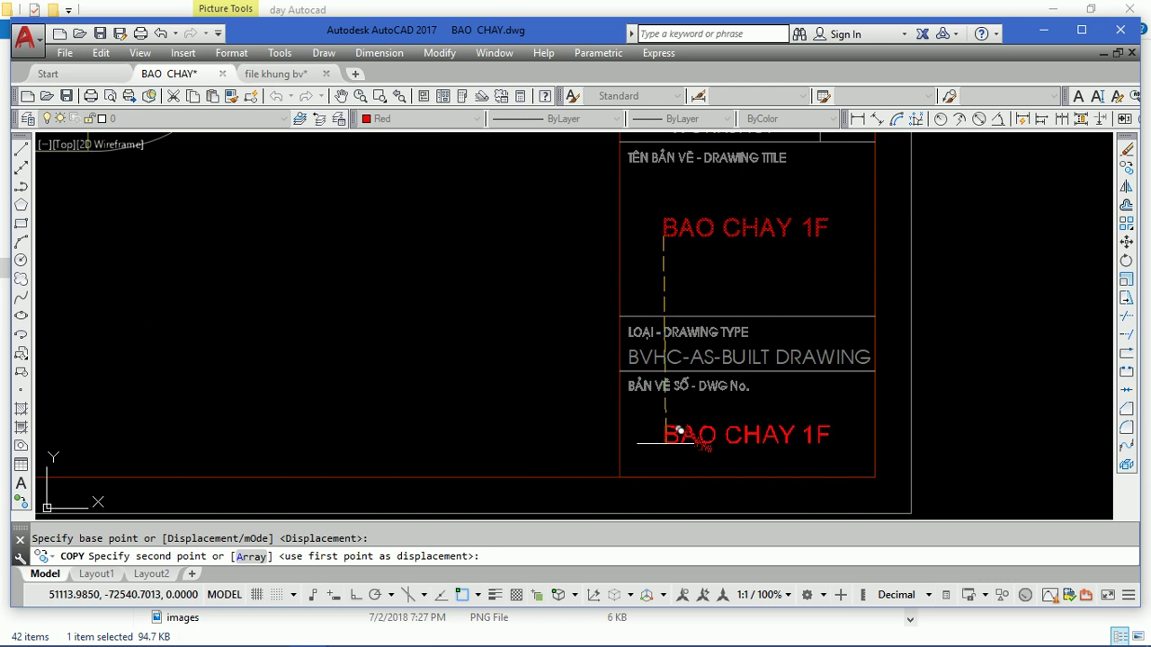
pyautogui.click(679, 432)
pyautogui.press('Return')
pyautogui.doubleClick(728, 438)
pyautogui.moveTo(728, 438); pyautogui.dragTo(505, 440)
pyautogui.write('NO 01')
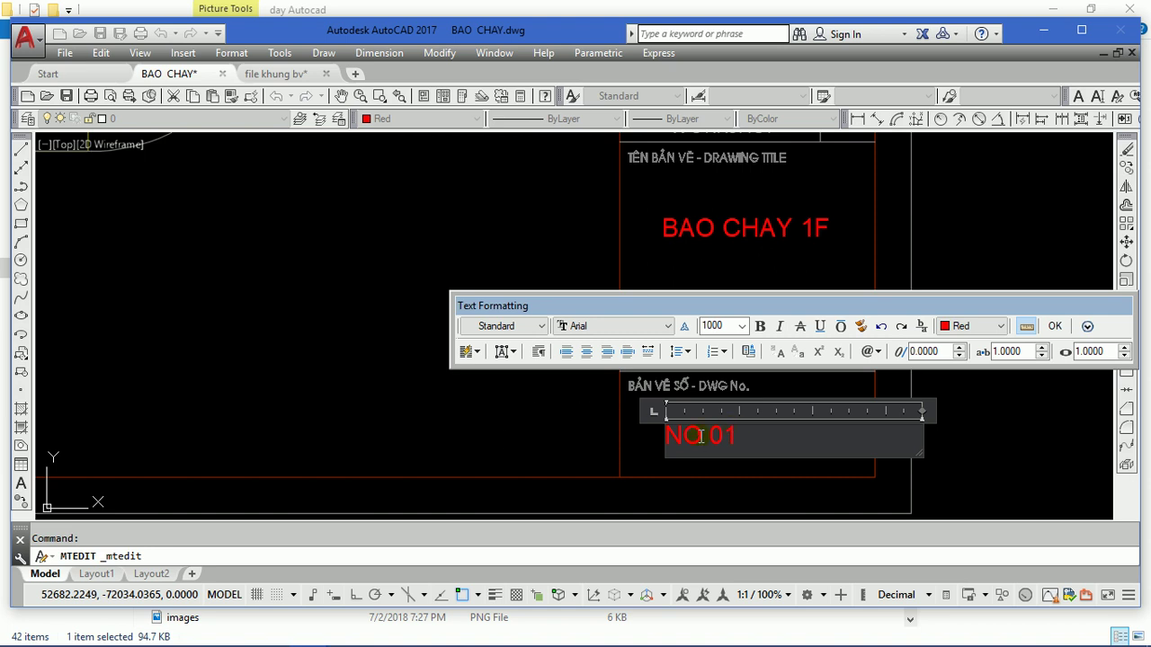
# - Commit NO. 01, then copy it and BAO CHAY 1F into the right sheet's title block
pyautogui.click(492, 438)
pyautogui.click(750, 441)
pyautogui.click(740, 215)
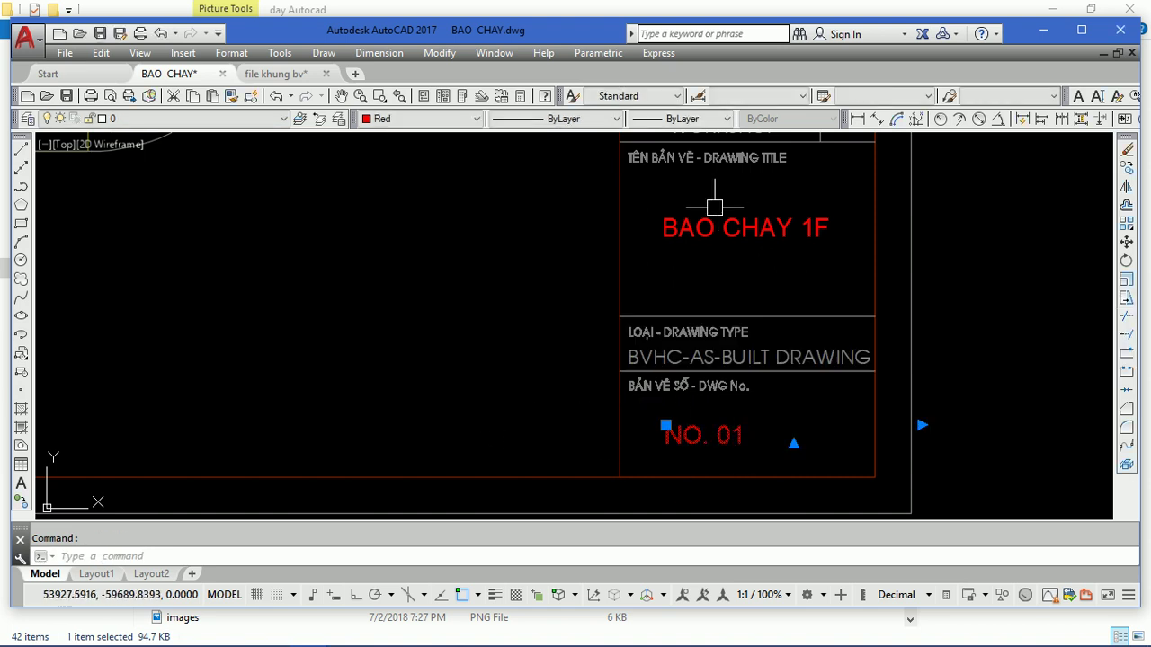
pyautogui.scroll(-2, 614, 353)
pyautogui.scroll(-3, 613, 352)
pyautogui.write('co')
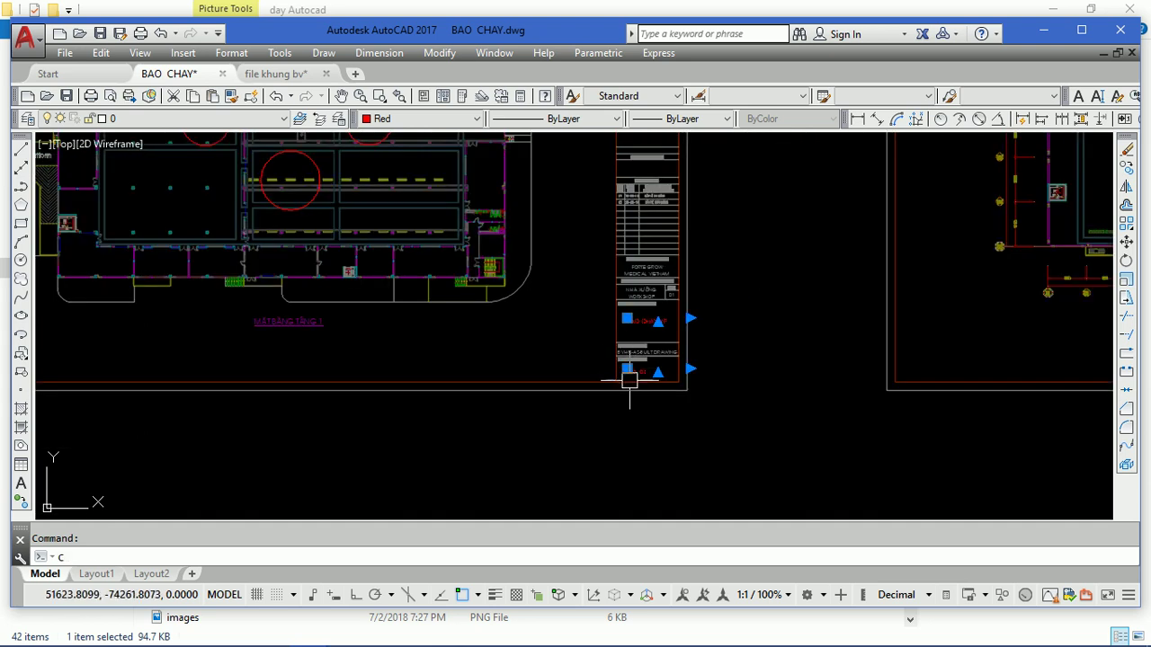
pyautogui.press('Return')
pyautogui.scroll(2, 681, 378)
pyautogui.click(680, 378)
pyautogui.scroll(-4, 342, 369)
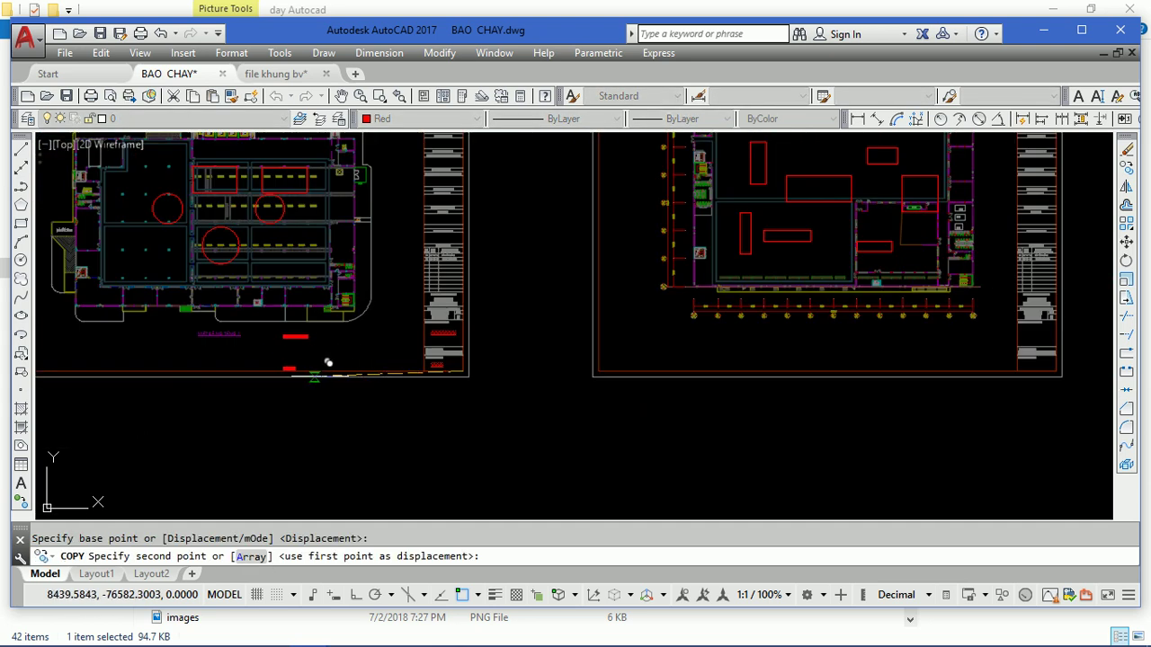
pyautogui.scroll(1, 809, 416)
pyautogui.scroll(3, 810, 415)
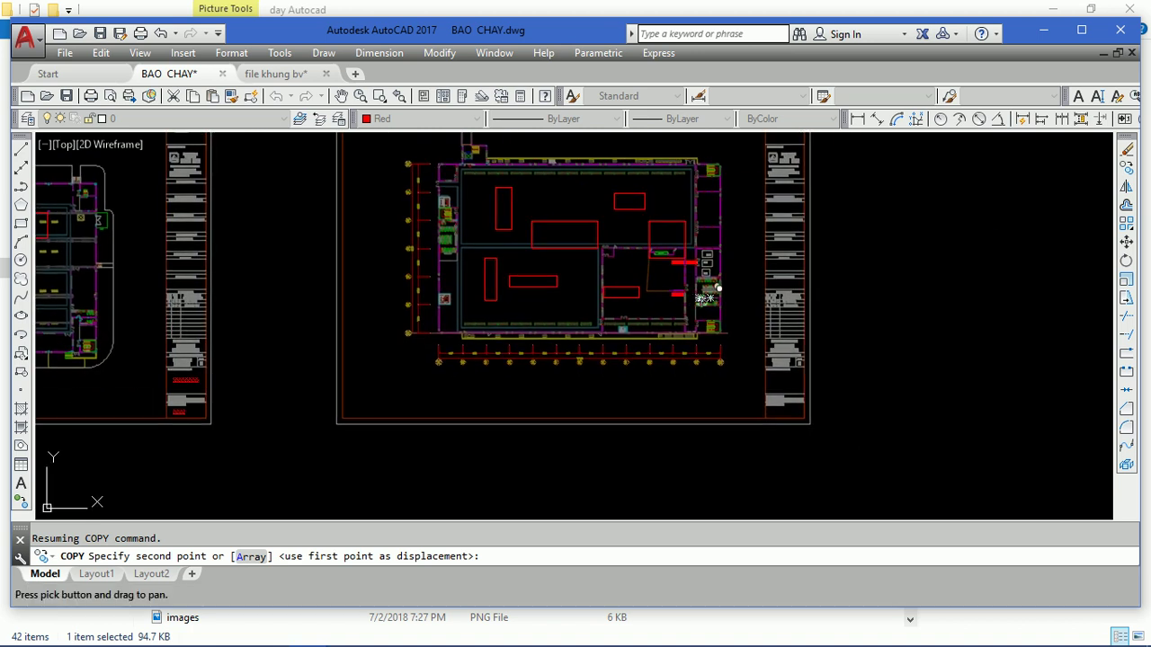
pyautogui.scroll(2, 809, 415)
pyautogui.click(793, 450)
pyautogui.scroll(2, 735, 355)
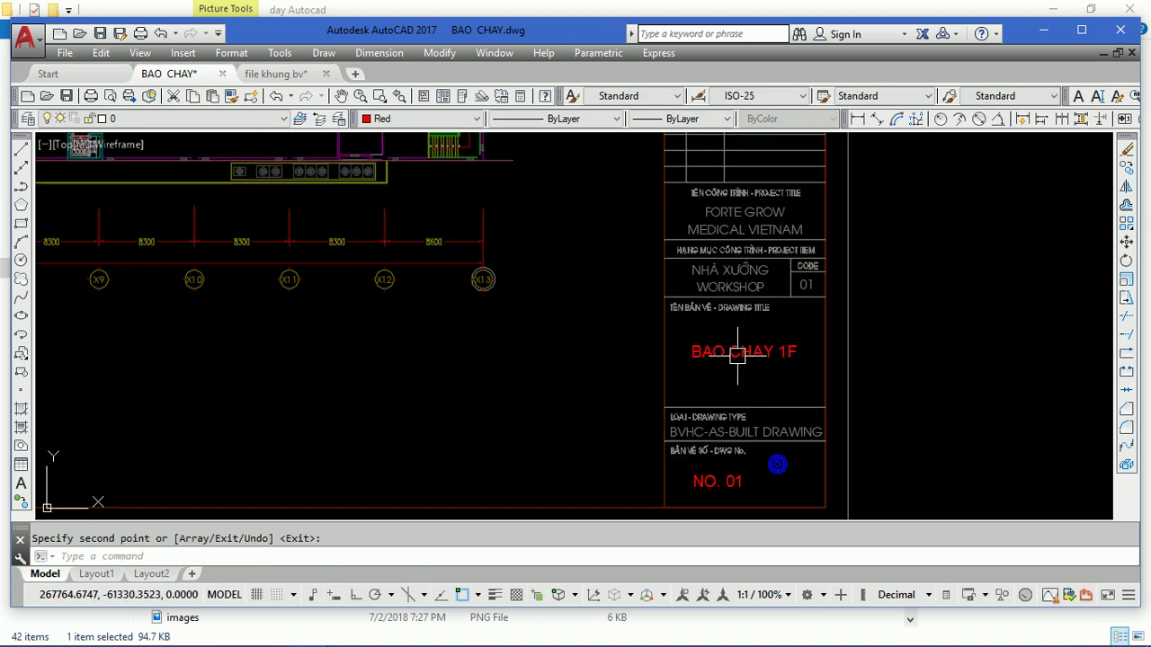
pyautogui.press('Escape')
# - Edit the copies to read NO. 02 and BAO CHAY 2F, then centre both sheets in view
pyautogui.doubleClick(720, 481)
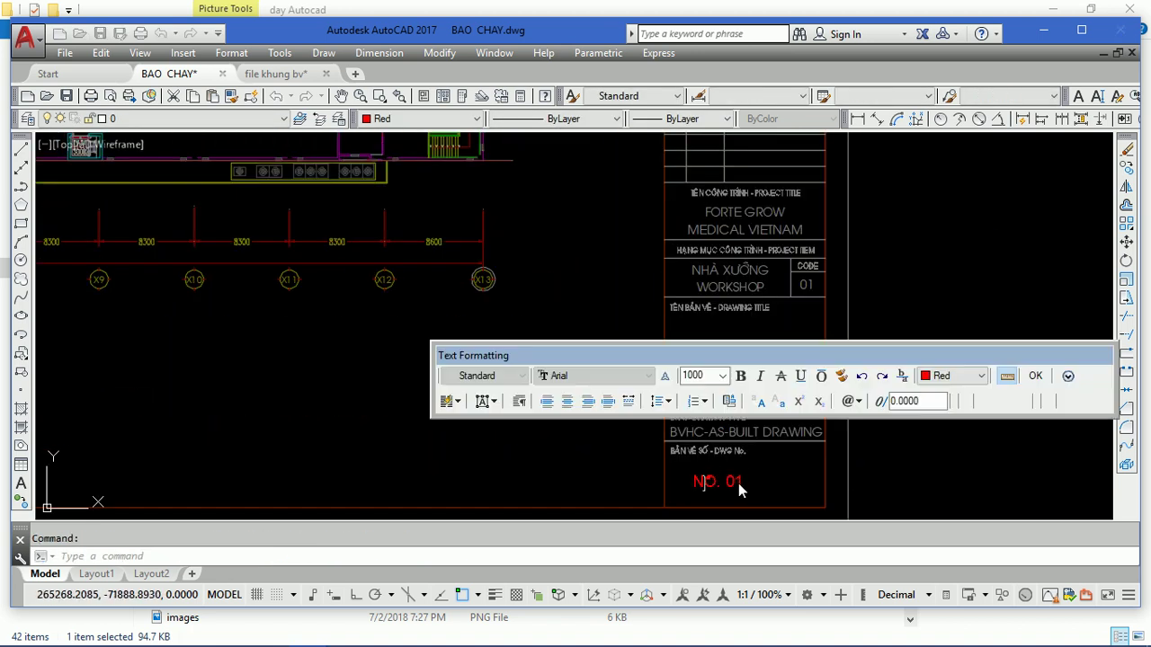
pyautogui.write('2')
pyautogui.click(617, 423)
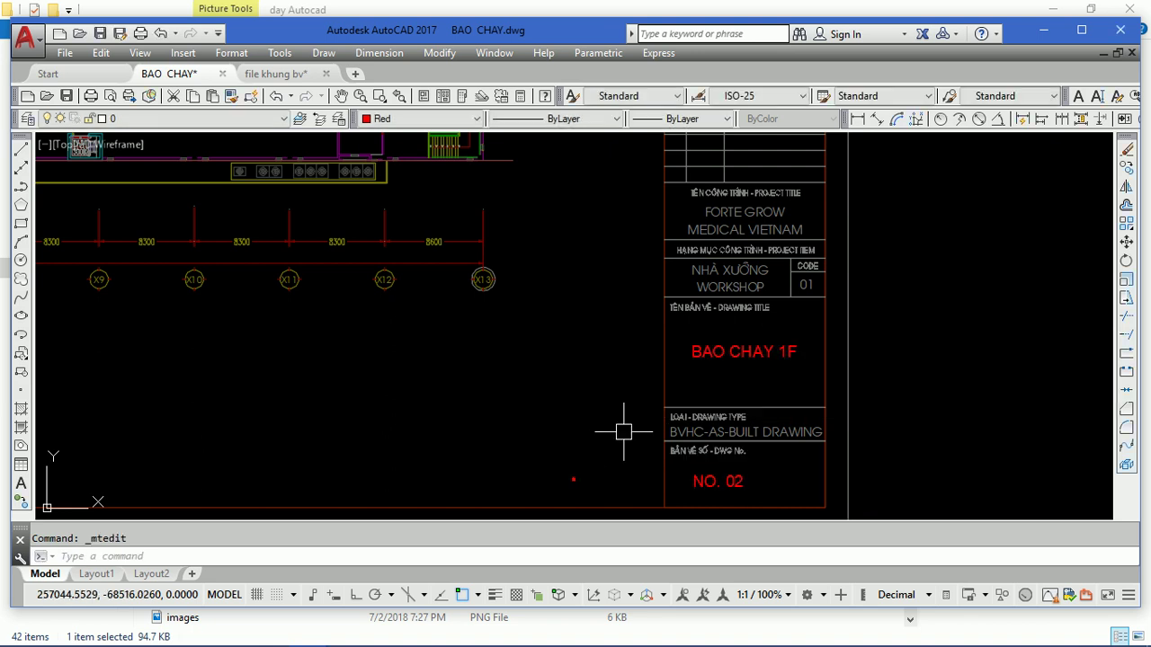
pyautogui.doubleClick(787, 353)
pyautogui.moveTo(786, 351); pyautogui.dragTo(782, 352)
pyautogui.write('2')
pyautogui.click(786, 371)
pyautogui.scroll(-3, 811, 387)
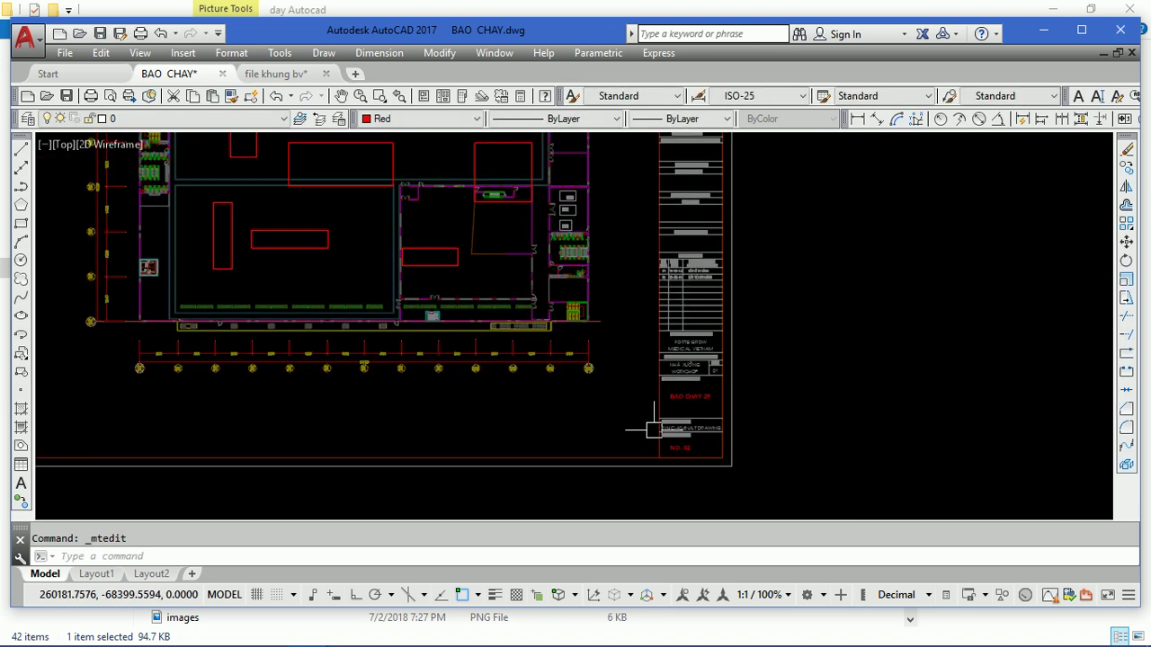
pyautogui.scroll(-3, 665, 422)
pyautogui.moveTo(469, 322); pyautogui.dragTo(612, 319, button='middle')
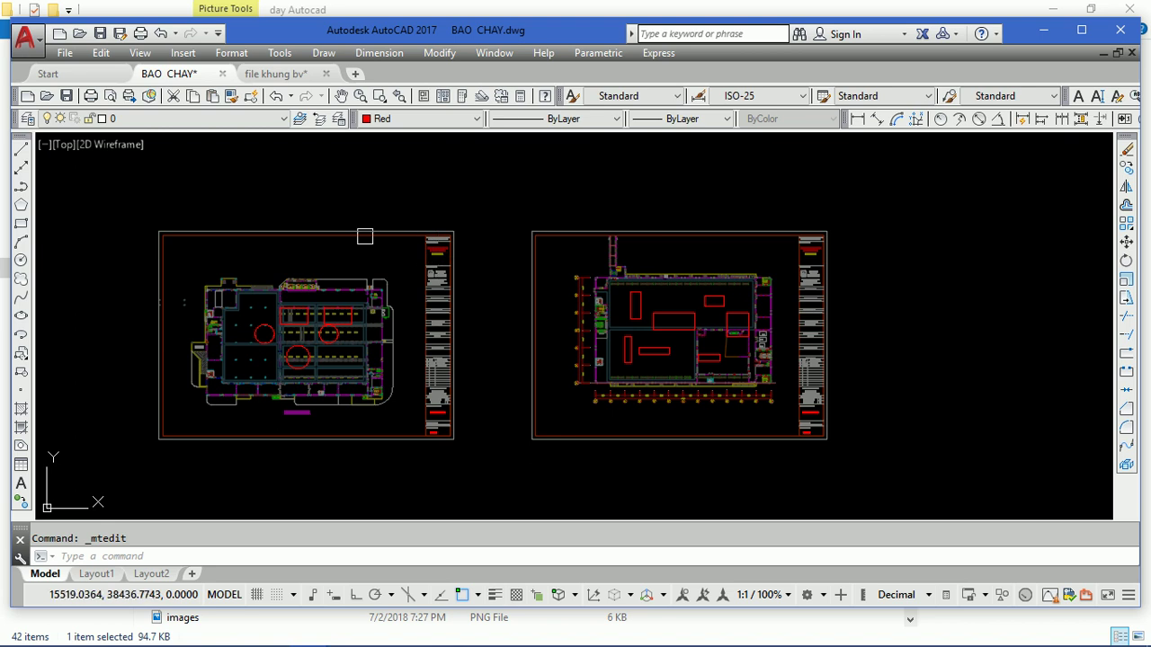
pyautogui.scroll(2, 422, 273)
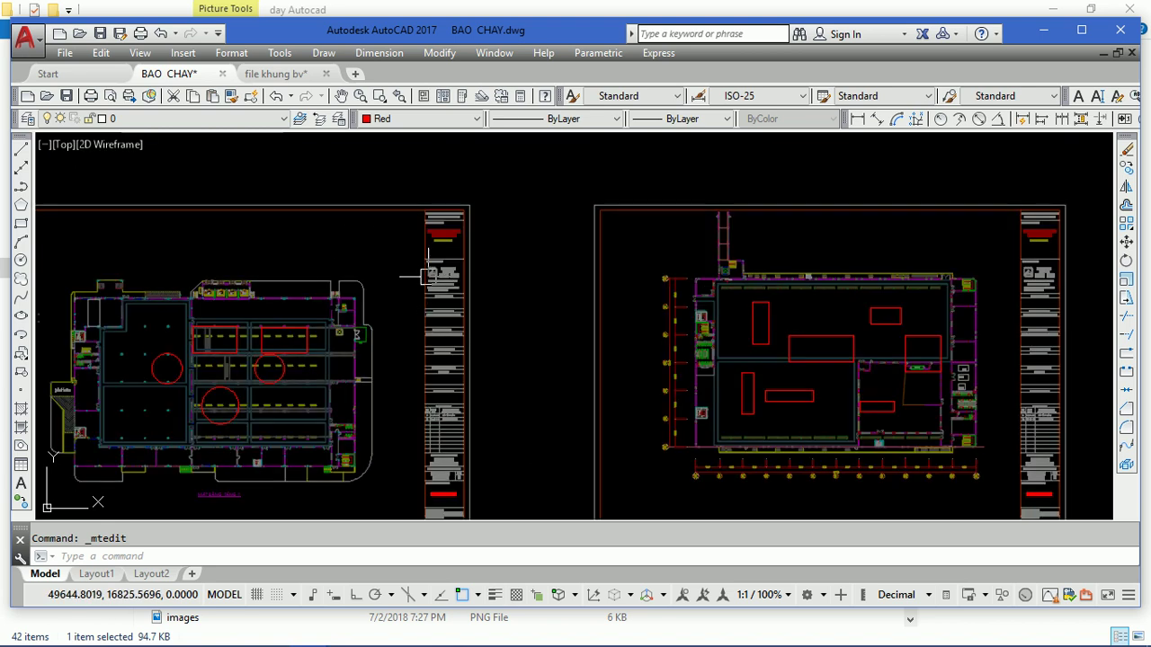
pyautogui.scroll(2, 438, 298)
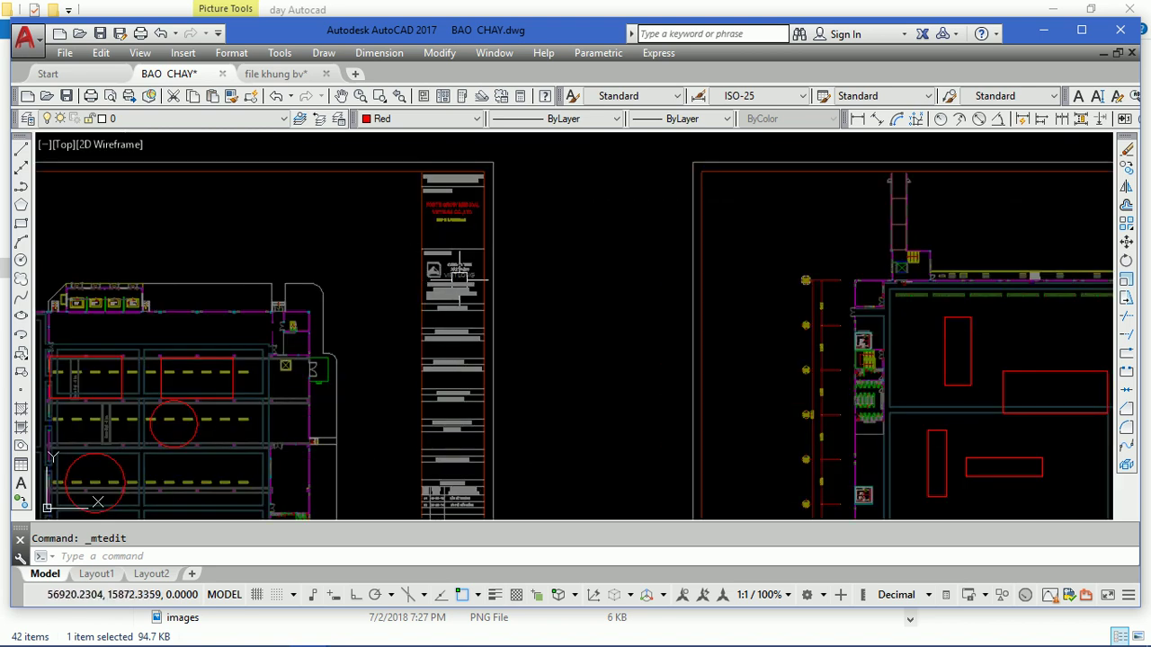
pyautogui.scroll(1, 540, 260)
pyautogui.scroll(1, 594, 247)
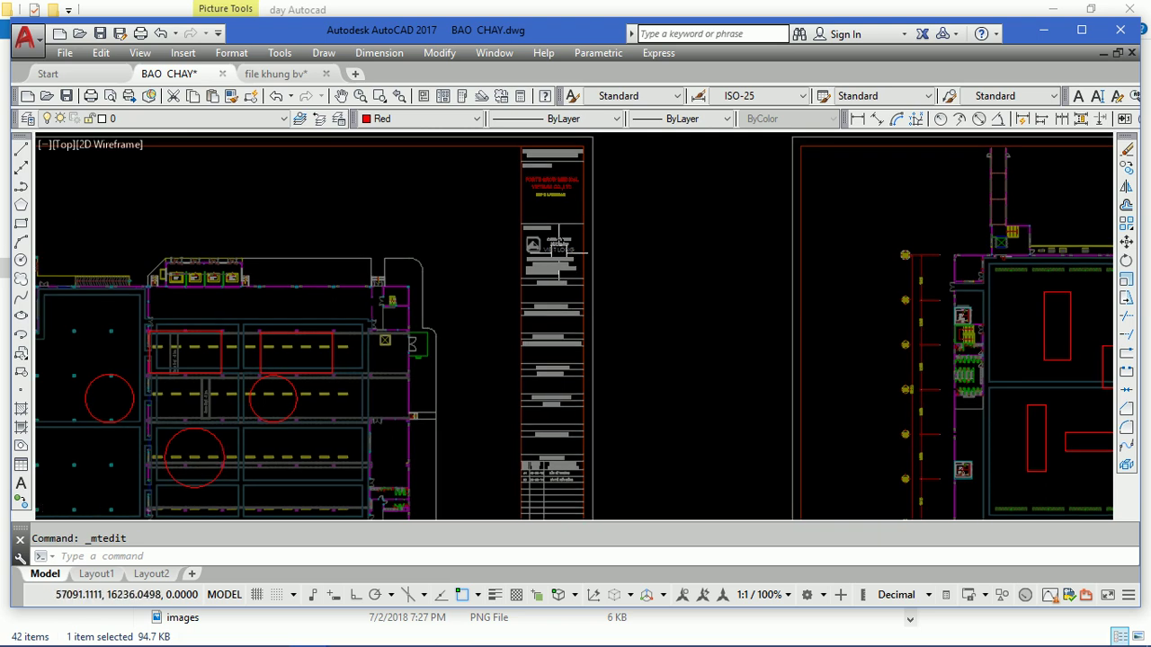
pyautogui.scroll(2, 575, 252)
pyautogui.scroll(-3, 584, 230)
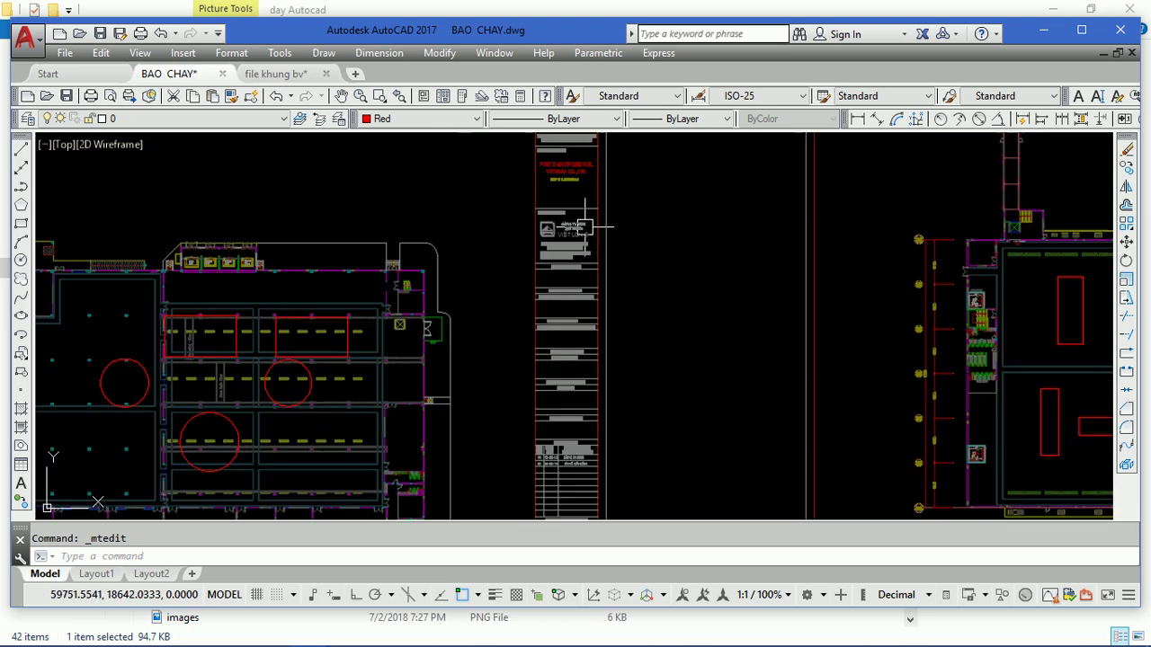
pyautogui.scroll(3, 567, 224)
pyautogui.scroll(4, 540, 242)
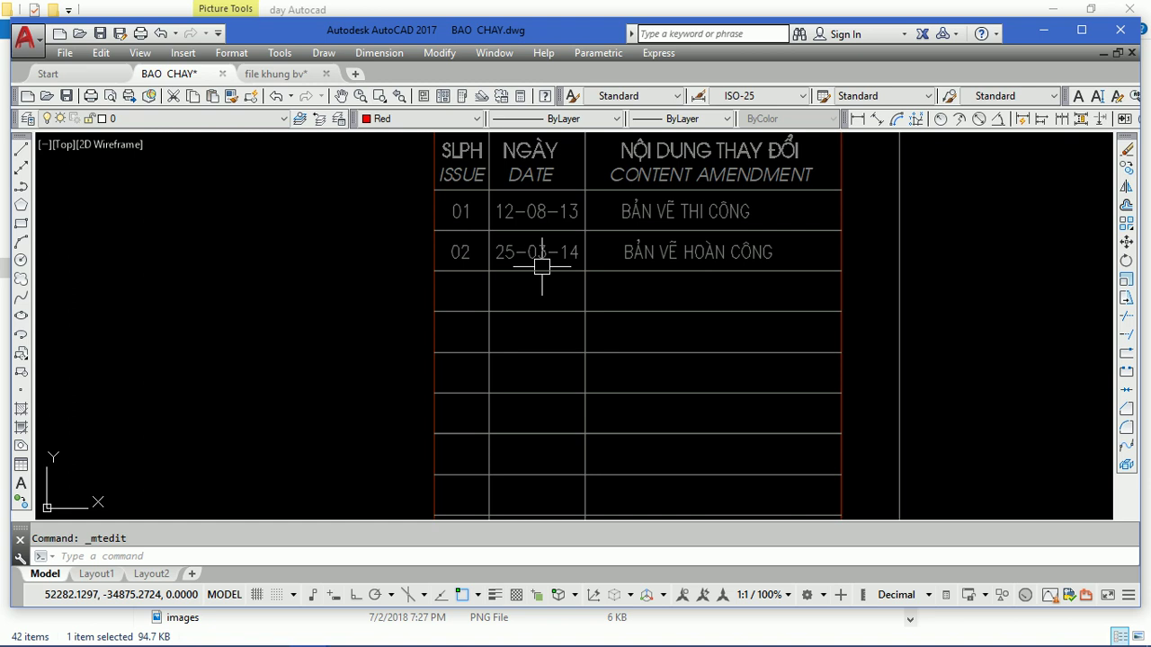
pyautogui.scroll(-5, 593, 267)
pyautogui.scroll(-2, 584, 342)
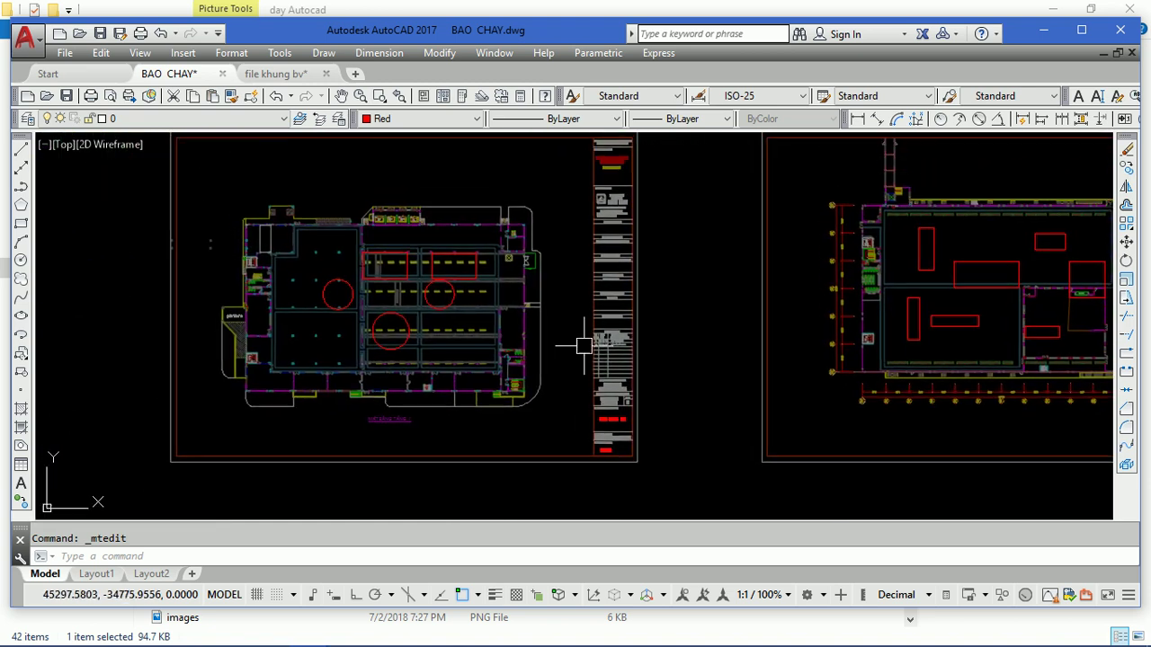
# - Save and close BAO CHAY, then open the XREF KHUNG drawing
pyautogui.click(222, 74)
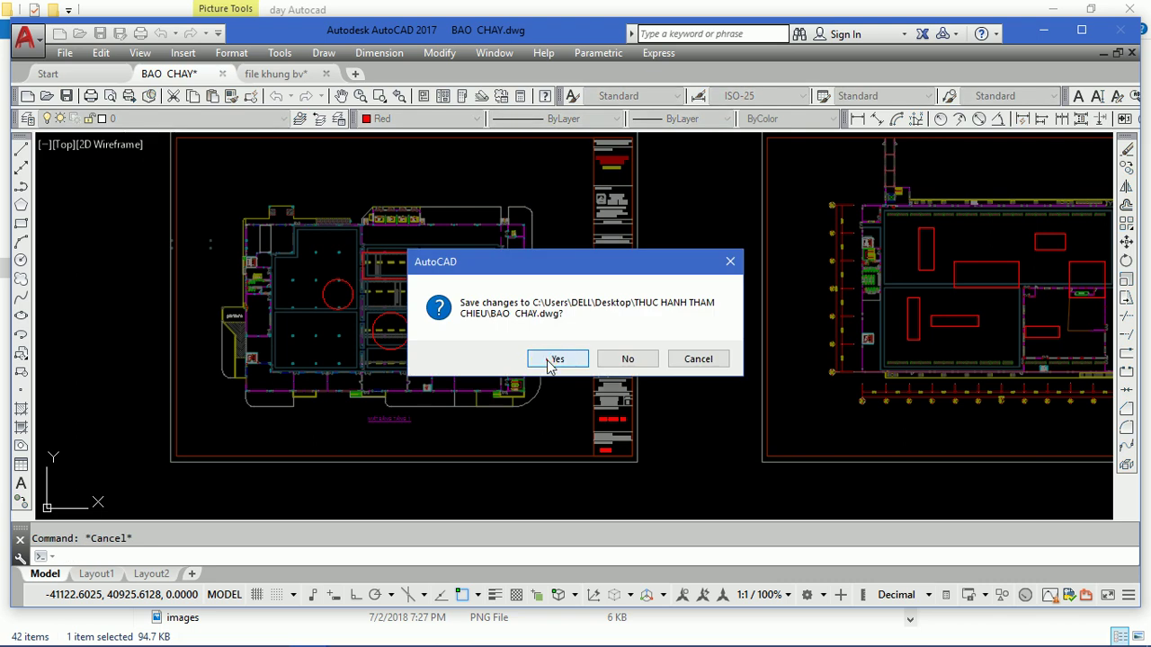
pyautogui.click(552, 361)
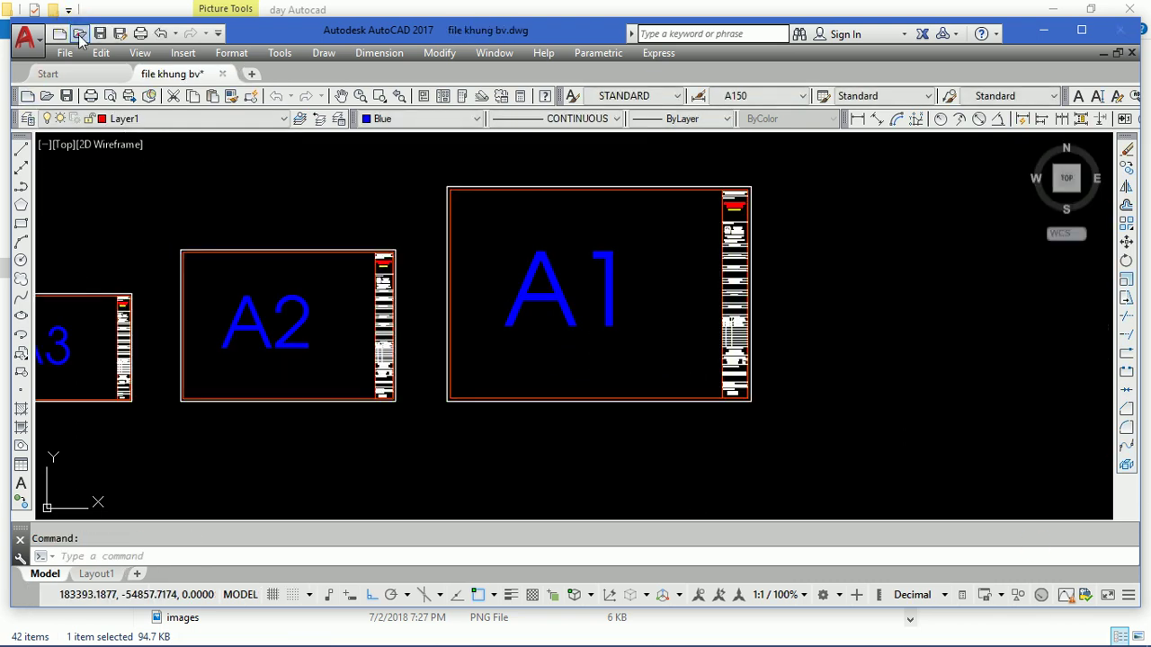
pyautogui.click(79, 34)
pyautogui.click(454, 304)
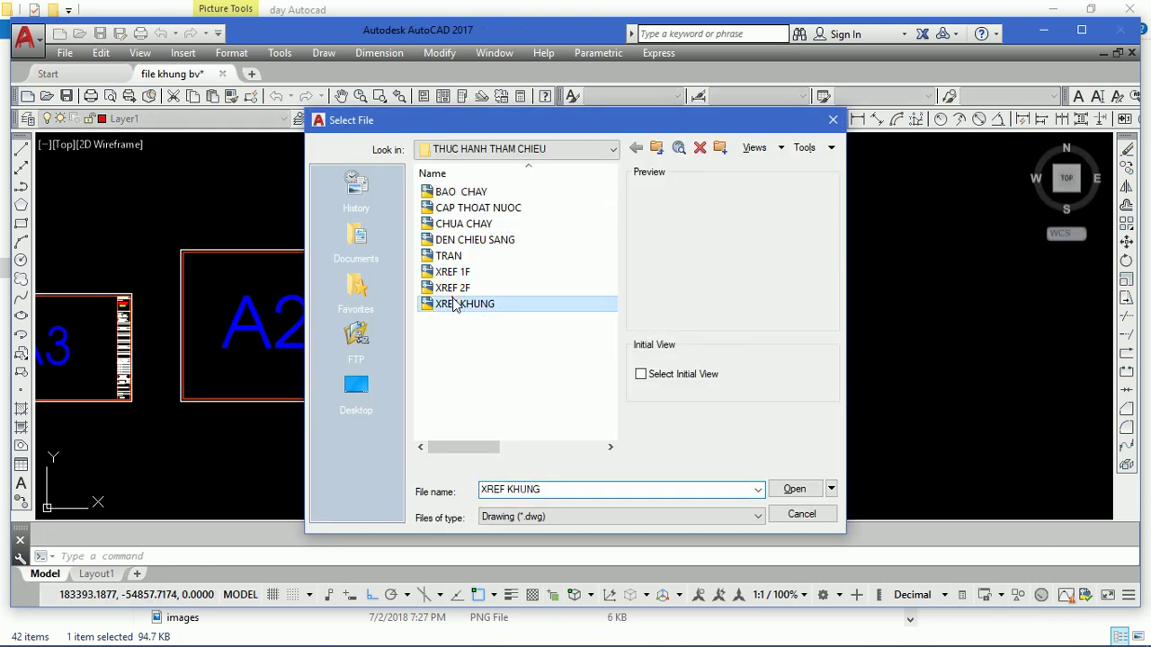
pyautogui.doubleClick(454, 304)
# - Change the title-block date from 25-03-14 to 20-03-14
pyautogui.scroll(1, 680, 326)
pyautogui.scroll(1, 680, 326)
pyautogui.scroll(2, 679, 327)
pyautogui.scroll(2, 680, 326)
pyautogui.scroll(1, 680, 326)
pyautogui.scroll(1, 629, 324)
pyautogui.doubleClick(539, 313)
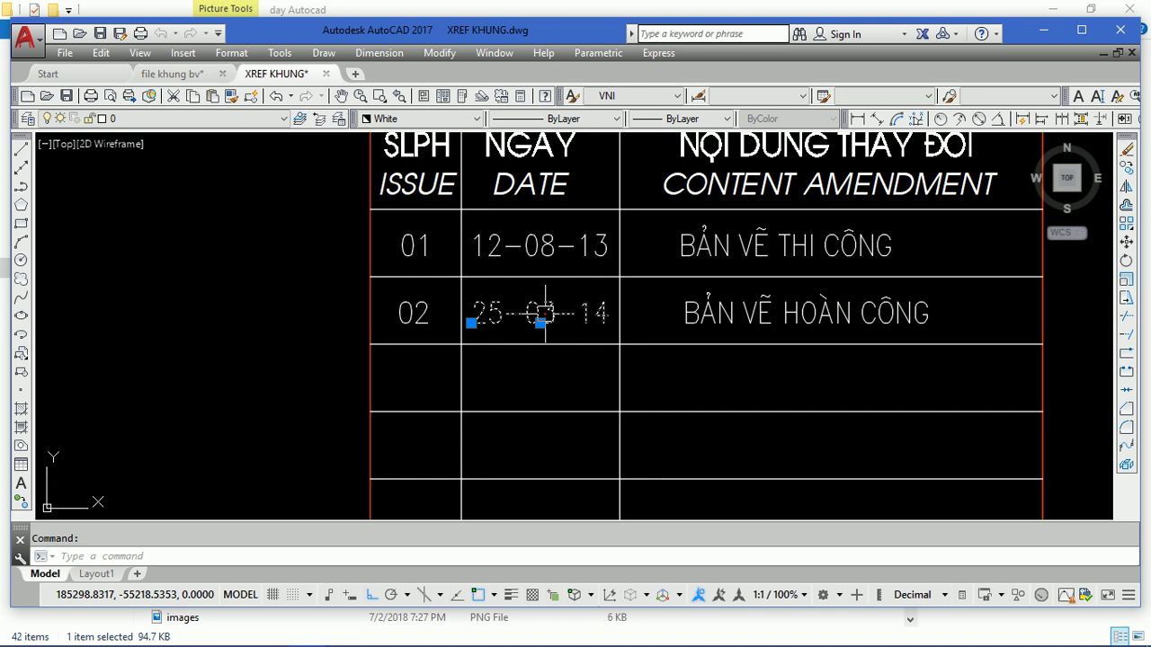
pyautogui.click(495, 322)
pyautogui.moveTo(496, 327); pyautogui.dragTo(509, 324)
pyautogui.write('0')
pyautogui.click(531, 379)
# - Change the CODE value in the title block from 01 to 02
pyautogui.scroll(-4, 531, 378)
pyautogui.moveTo(622, 517); pyautogui.dragTo(621, 370, button='middle')
pyautogui.moveTo(622, 440); pyautogui.dragTo(621, 373, button='middle')
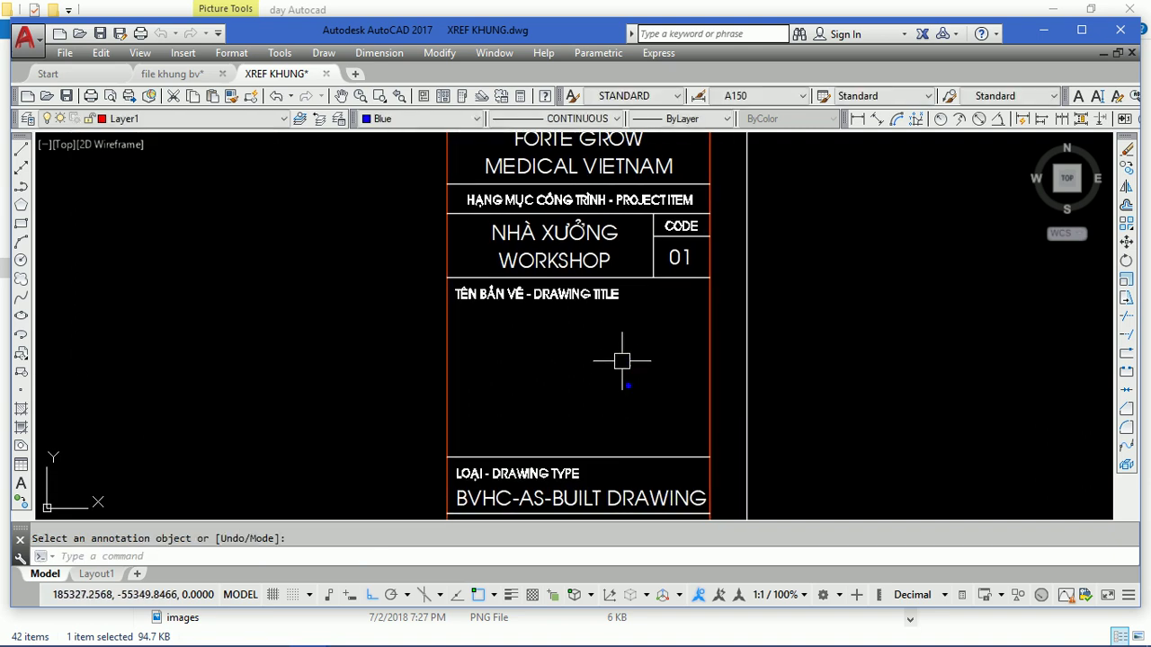
pyautogui.scroll(-1, 673, 309)
pyautogui.scroll(2, 681, 303)
pyautogui.press('Escape')
pyautogui.click(685, 312)
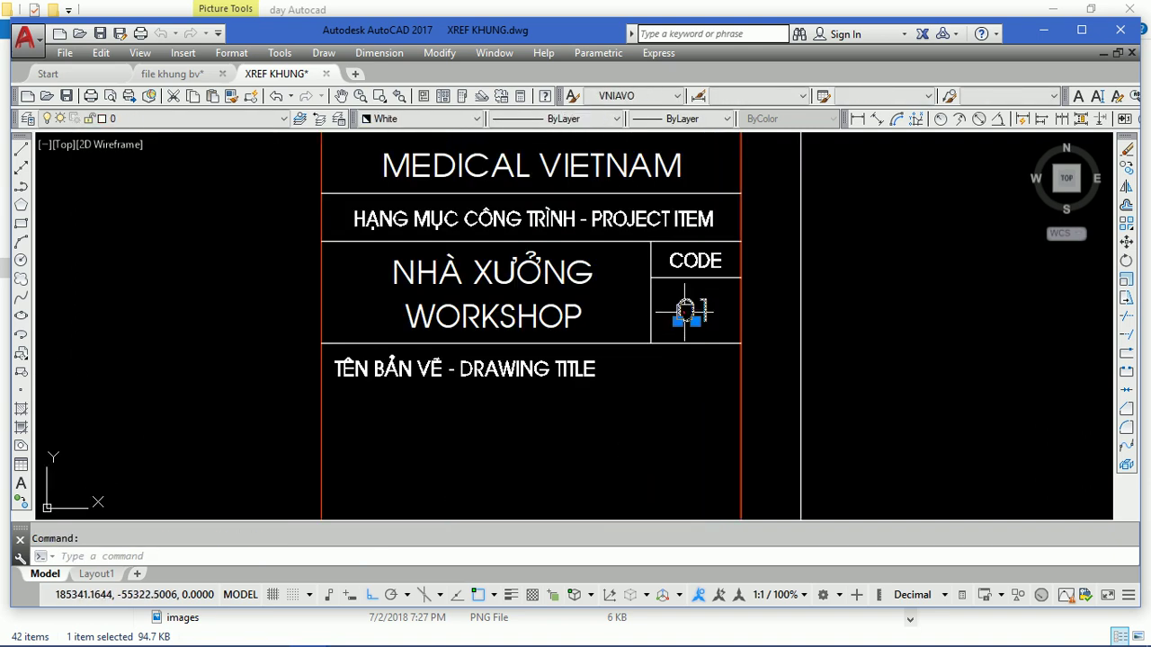
pyautogui.doubleClick(685, 312)
pyautogui.write('02')
pyautogui.click(676, 374)
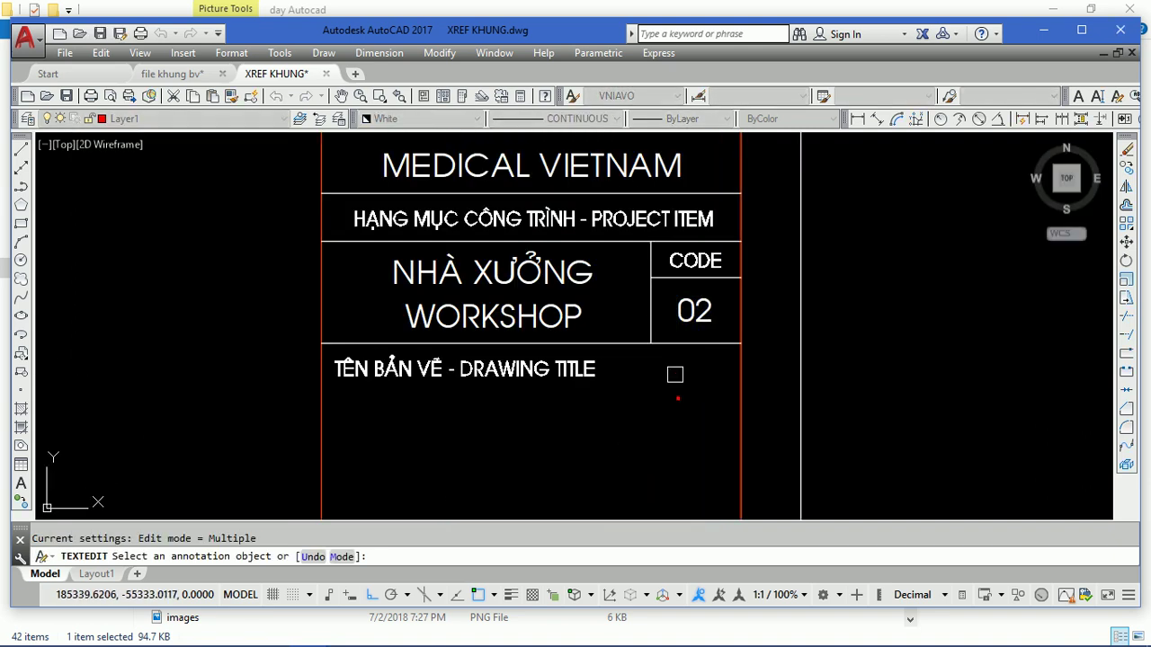
pyautogui.press('Escape')
# - Check the revision table, then close XREF KHUNG saving the changes
pyautogui.scroll(3, 675, 374)
pyautogui.moveTo(666, 225); pyautogui.dragTo(665, 378, button='middle')
pyautogui.scroll(-2, 630, 269)
pyautogui.scroll(2, 644, 322)
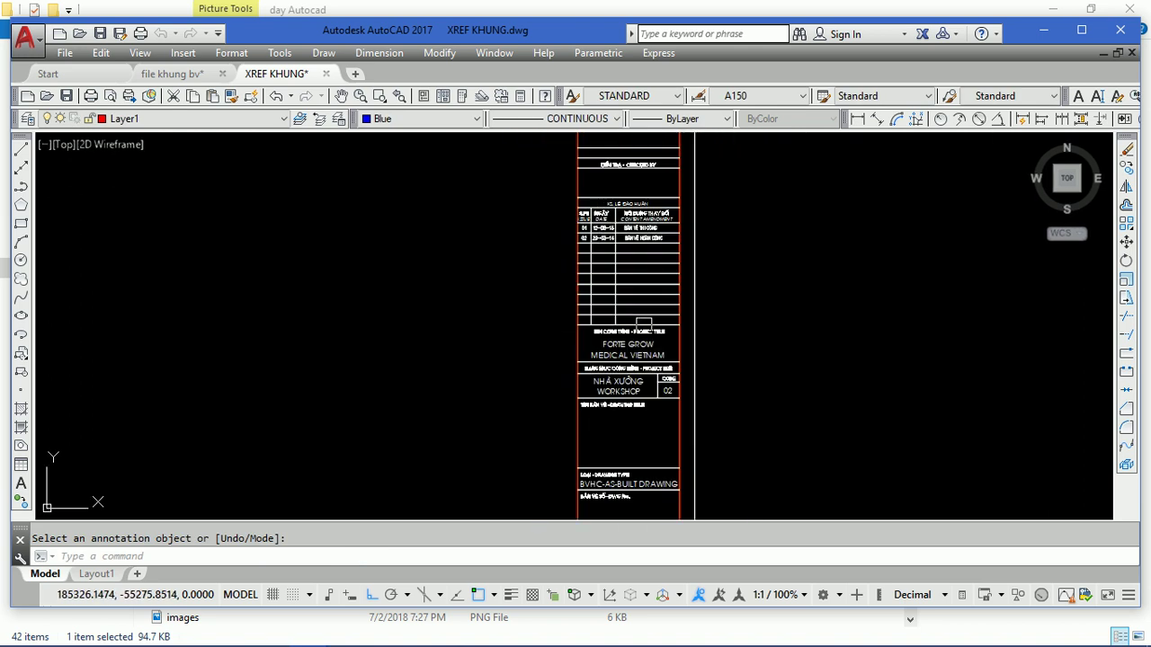
pyautogui.scroll(2, 540, 220)
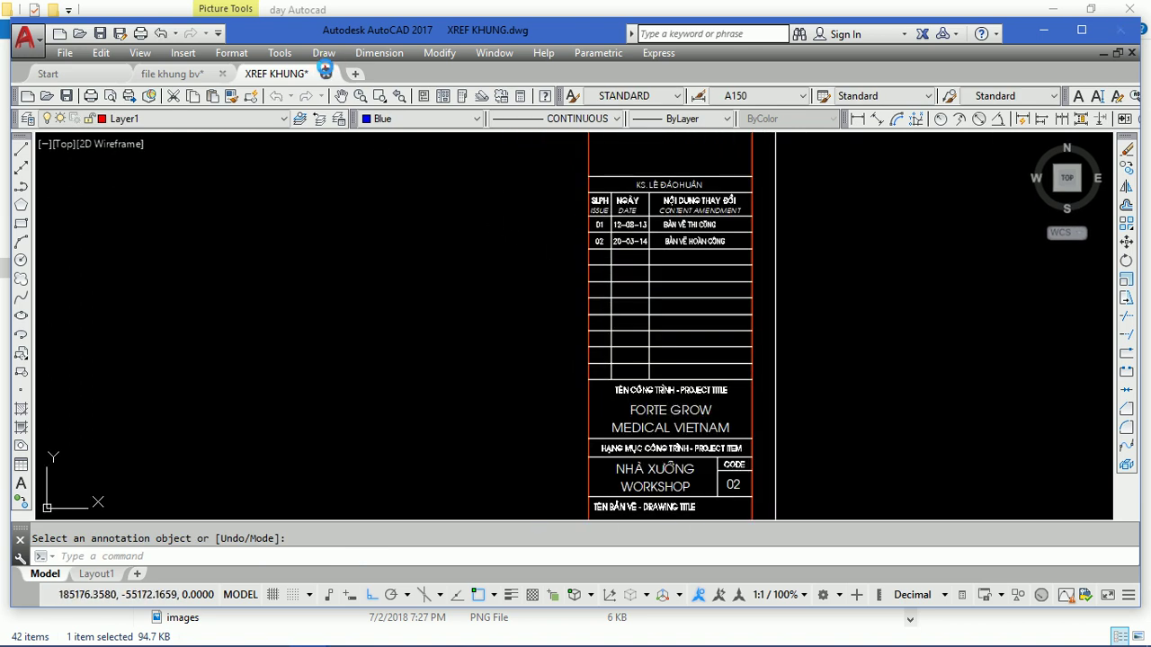
pyautogui.click(326, 73)
pyautogui.click(558, 357)
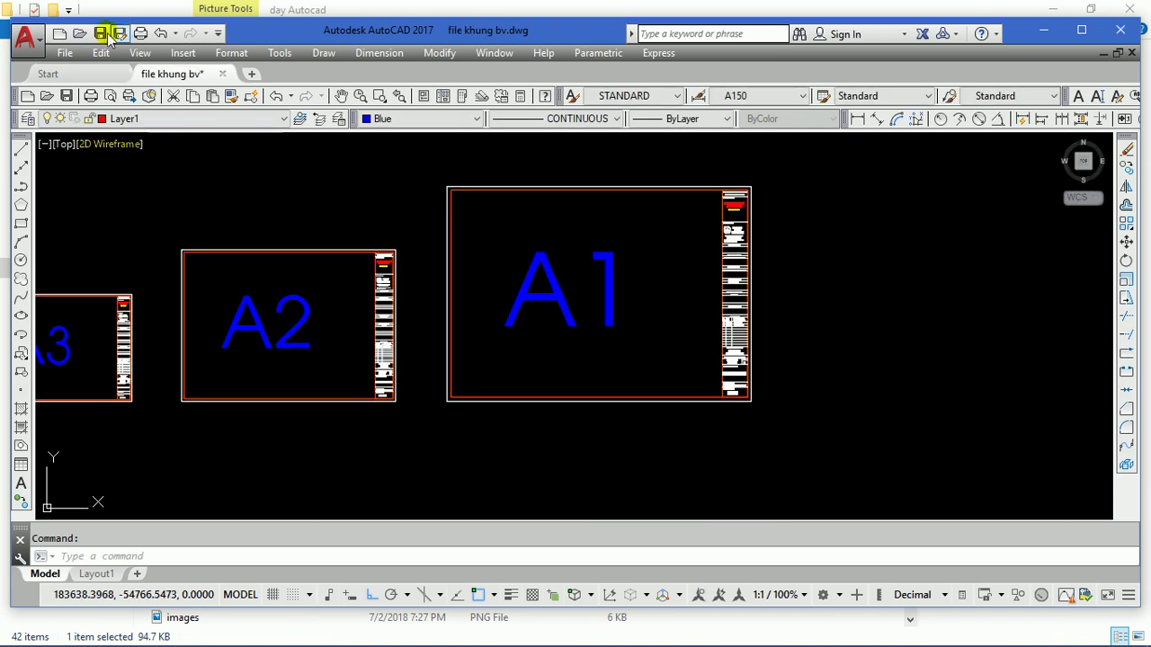
# - Reopen BAO CHAY and zoom around to confirm the title blocks show code 02 and date 20-03-14
pyautogui.click(79, 33)
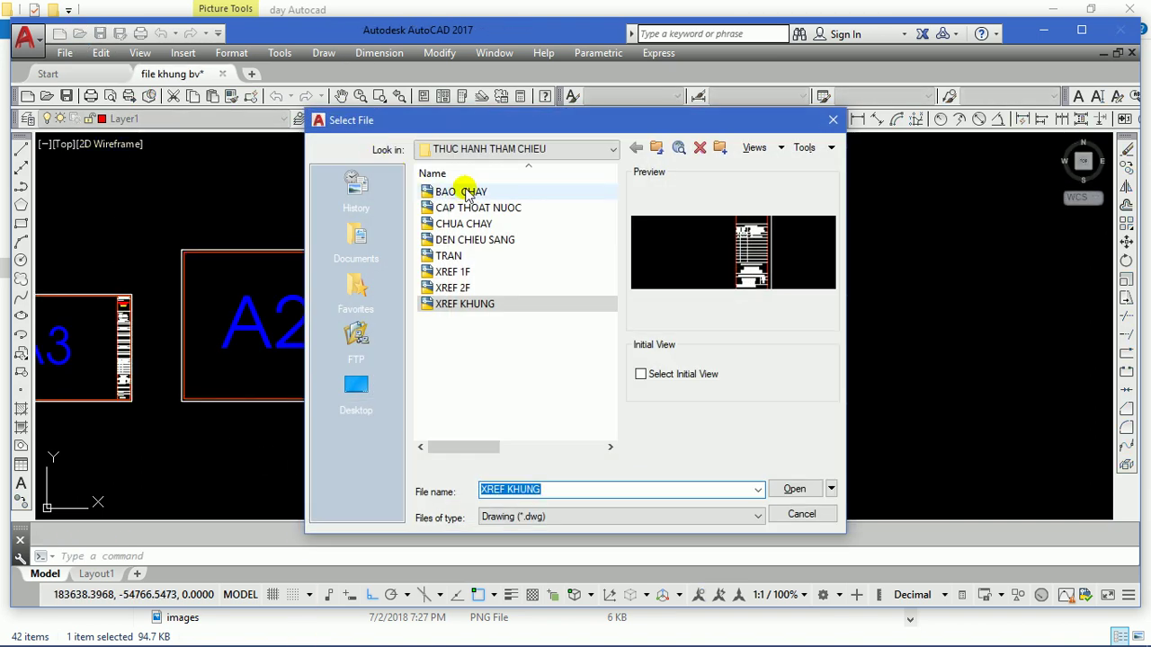
pyautogui.doubleClick(465, 192)
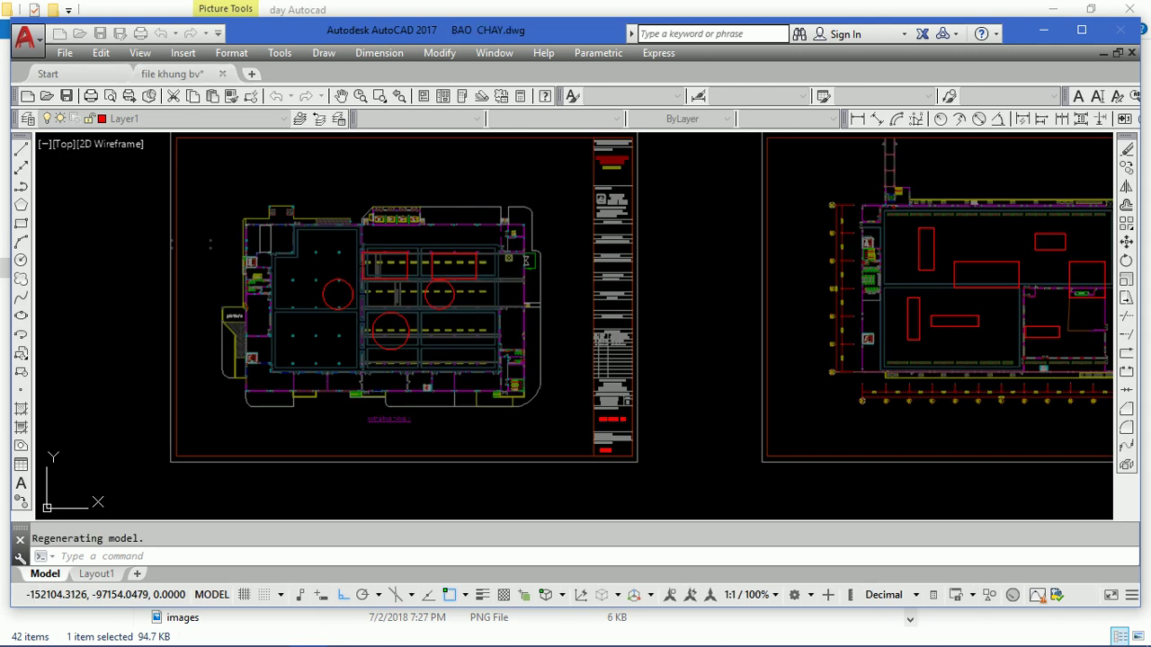
pyautogui.scroll(5, 575, 351)
pyautogui.scroll(2, 572, 349)
pyautogui.scroll(2, 571, 348)
pyautogui.scroll(-3, 536, 381)
pyautogui.scroll(-3, 596, 185)
pyautogui.scroll(1, 637, 351)
pyautogui.scroll(2, 662, 386)
pyautogui.scroll(-2, 584, 387)
pyautogui.scroll(-4, 548, 381)
pyautogui.moveTo(771, 381); pyautogui.dragTo(539, 394, button='middle')
pyautogui.scroll(3, 711, 270)
pyautogui.scroll(2, 719, 234)
pyautogui.scroll(2, 729, 220)
pyautogui.scroll(2, 733, 216)
pyautogui.scroll(-4, 733, 216)
pyautogui.scroll(2, 684, 301)
pyautogui.scroll(-3, 719, 373)
pyautogui.scroll(-2, 702, 360)
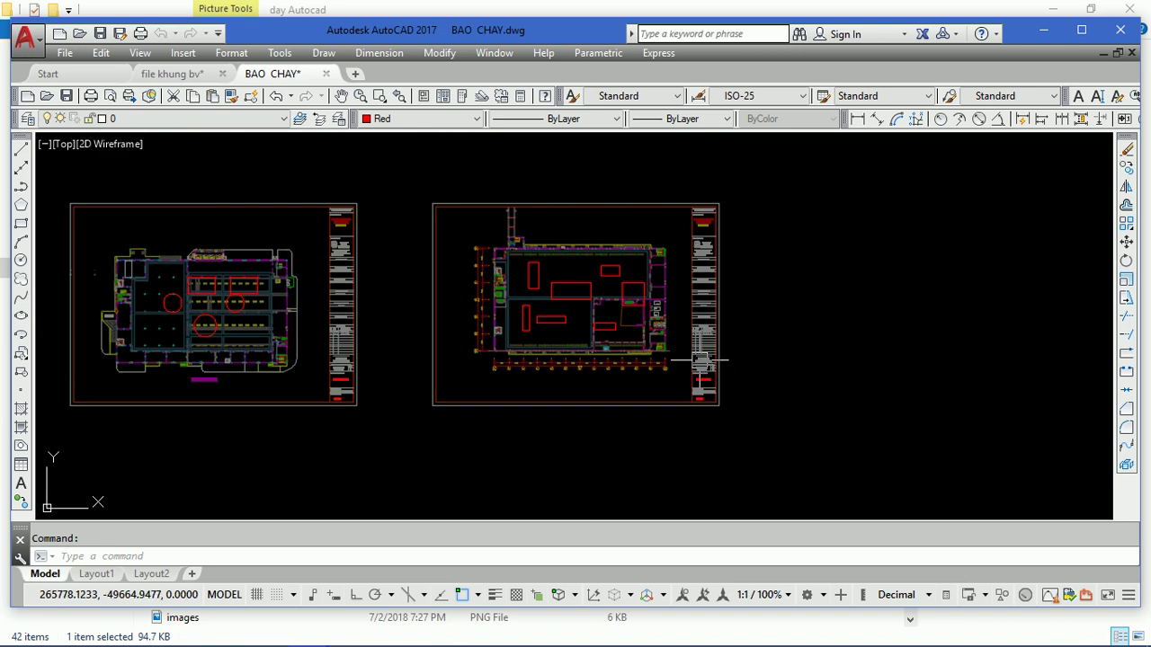
pyautogui.scroll(-4, 701, 360)
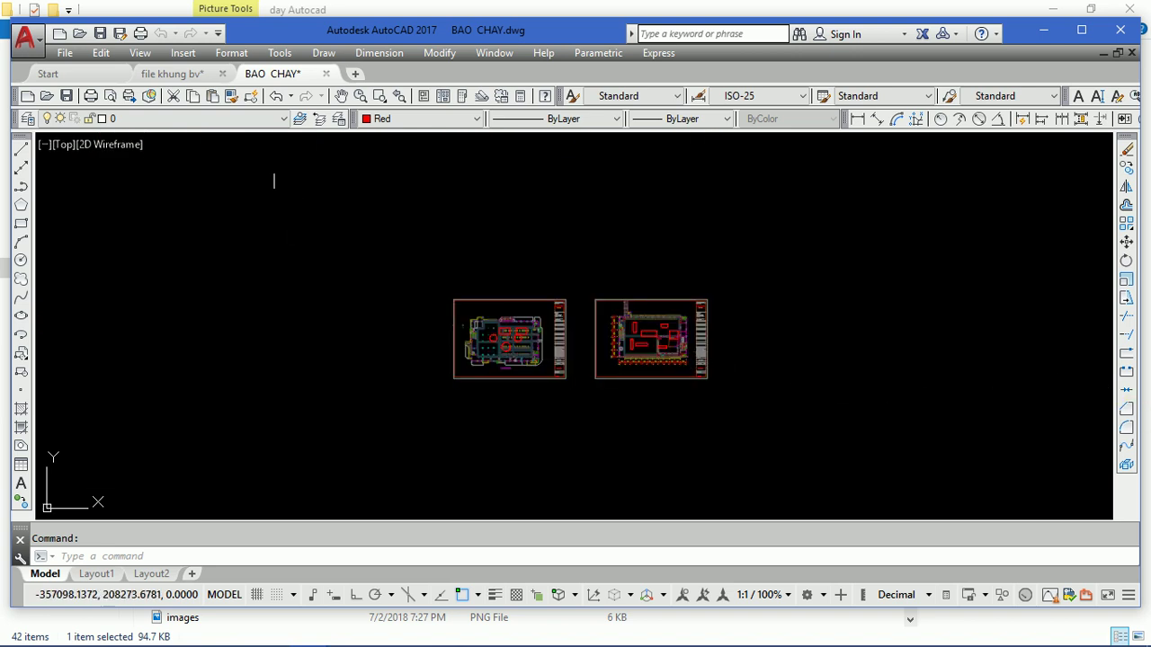
# - Open the file dialog and preview the DEN CHIEU SANG and CHUA CHAY drawings
pyautogui.click(79, 34)
pyautogui.click(452, 241)
pyautogui.click(450, 224)
pyautogui.click(452, 240)
# - Preview XREF 1F, TRAN and CHUA CHAY, then dismiss the dialog back to BAO CHAY
pyautogui.click(452, 272)
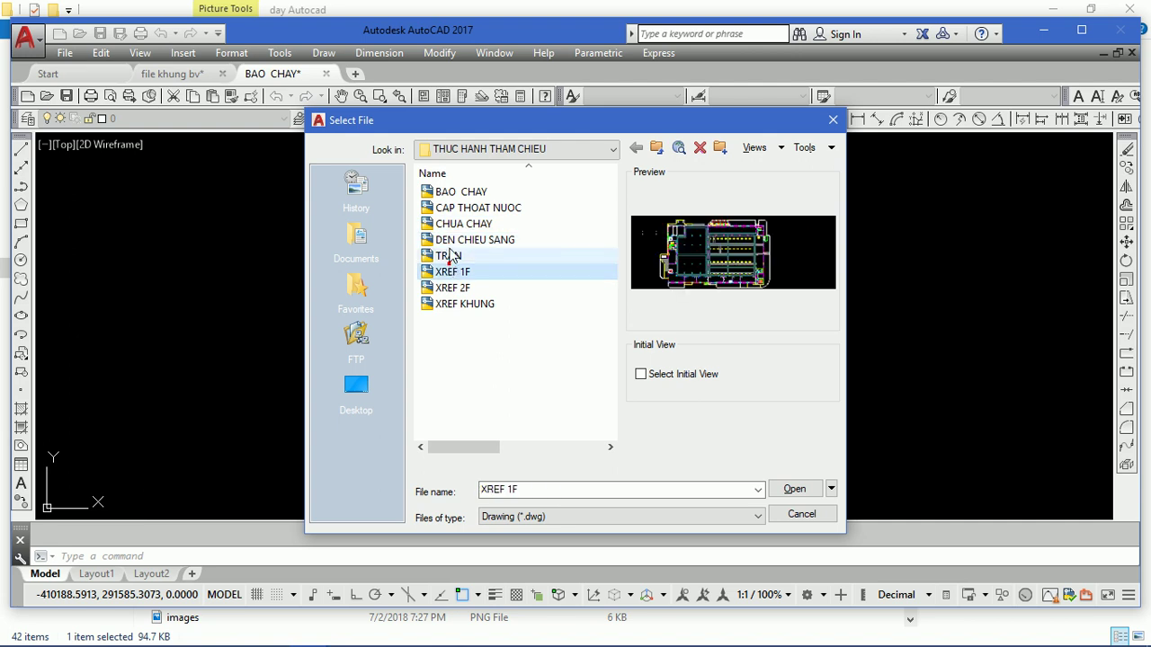
pyautogui.click(449, 256)
pyautogui.click(452, 223)
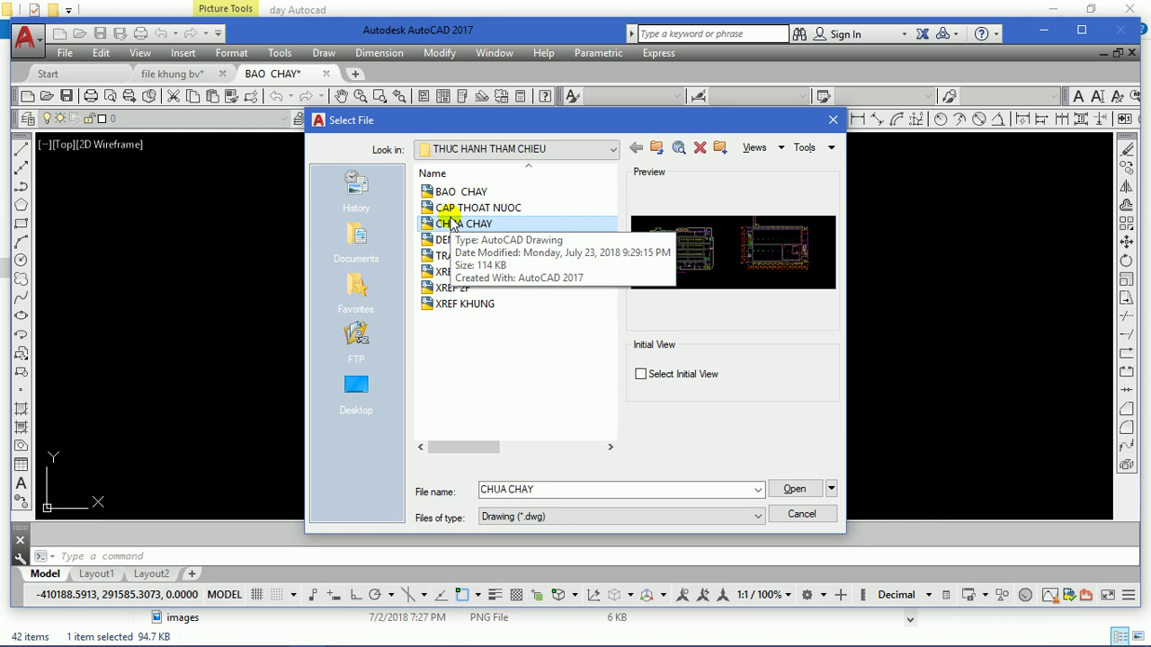
pyautogui.doubleClick(451, 223)
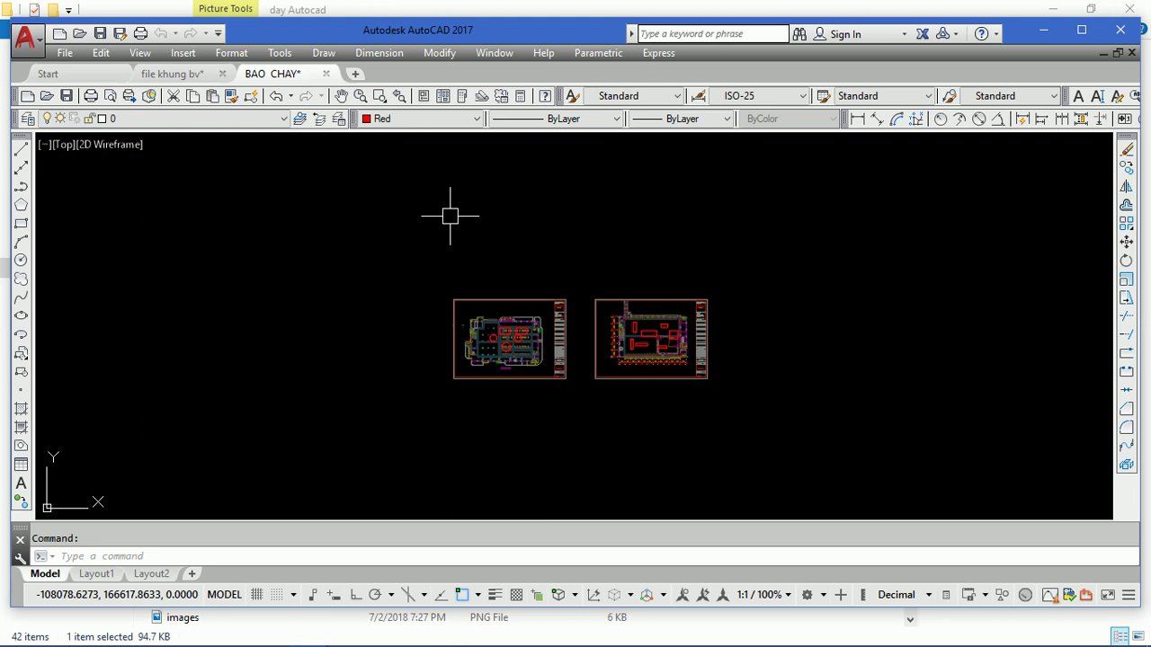
pyautogui.scroll(2, 532, 351)
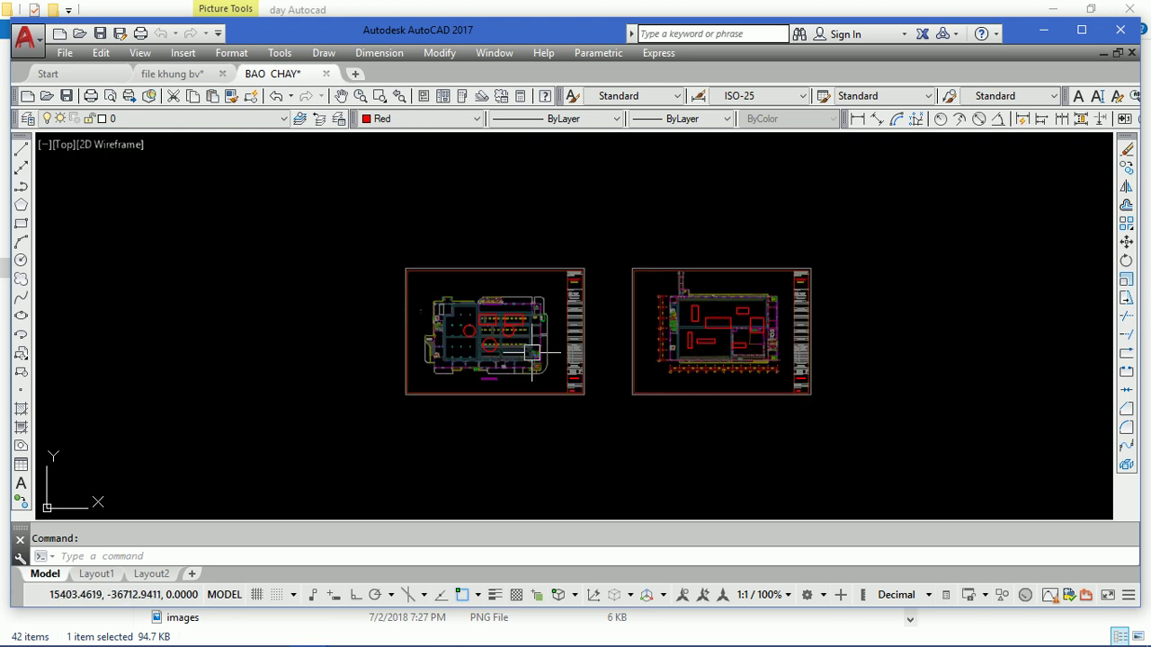
pyautogui.scroll(3, 532, 352)
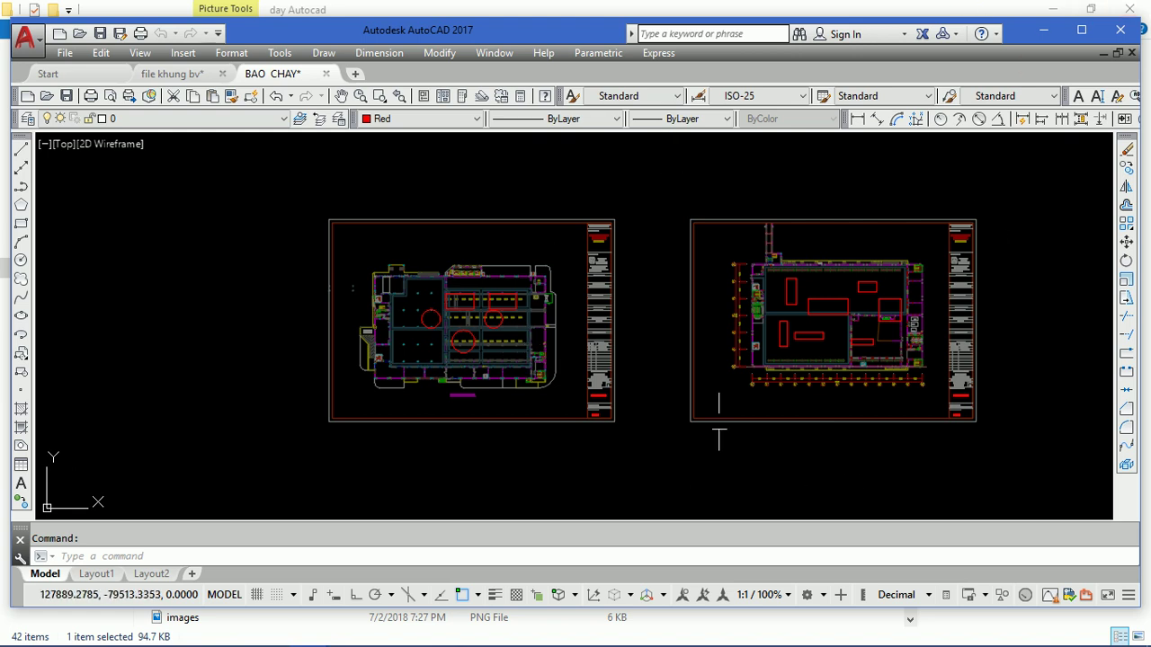
pyautogui.moveTo(684, 368); pyautogui.dragTo(573, 353, button='middle')
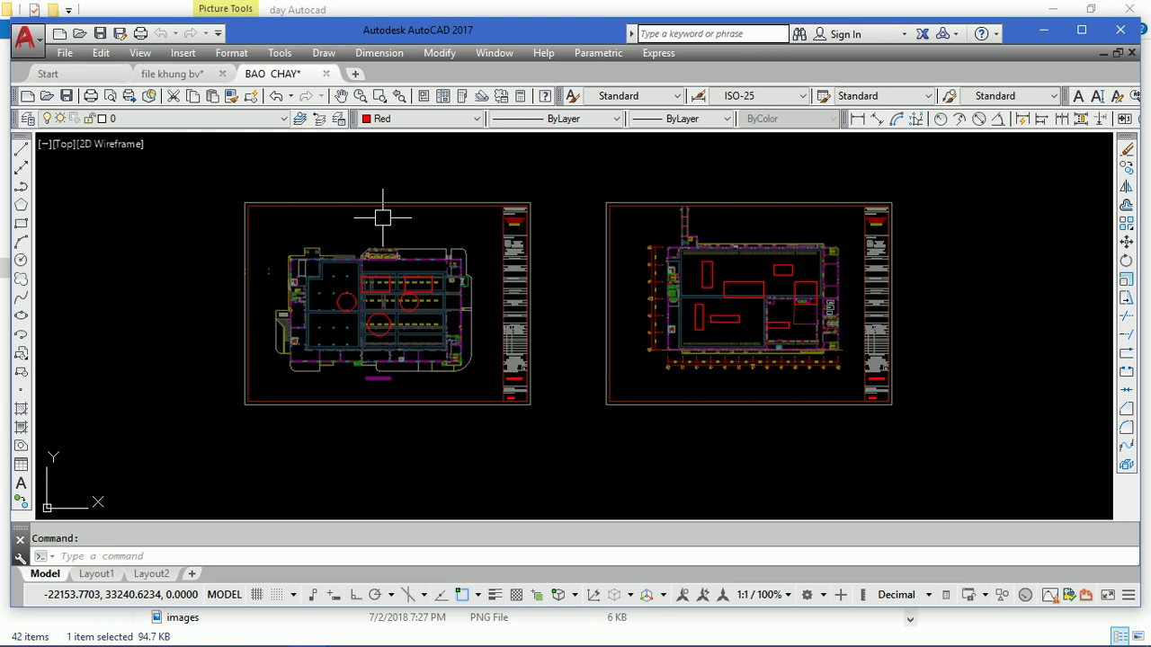
# - Close BAO CHAY with its changes saved and switch to the File Explorer windows
pyautogui.click(329, 74)
pyautogui.click(564, 360)
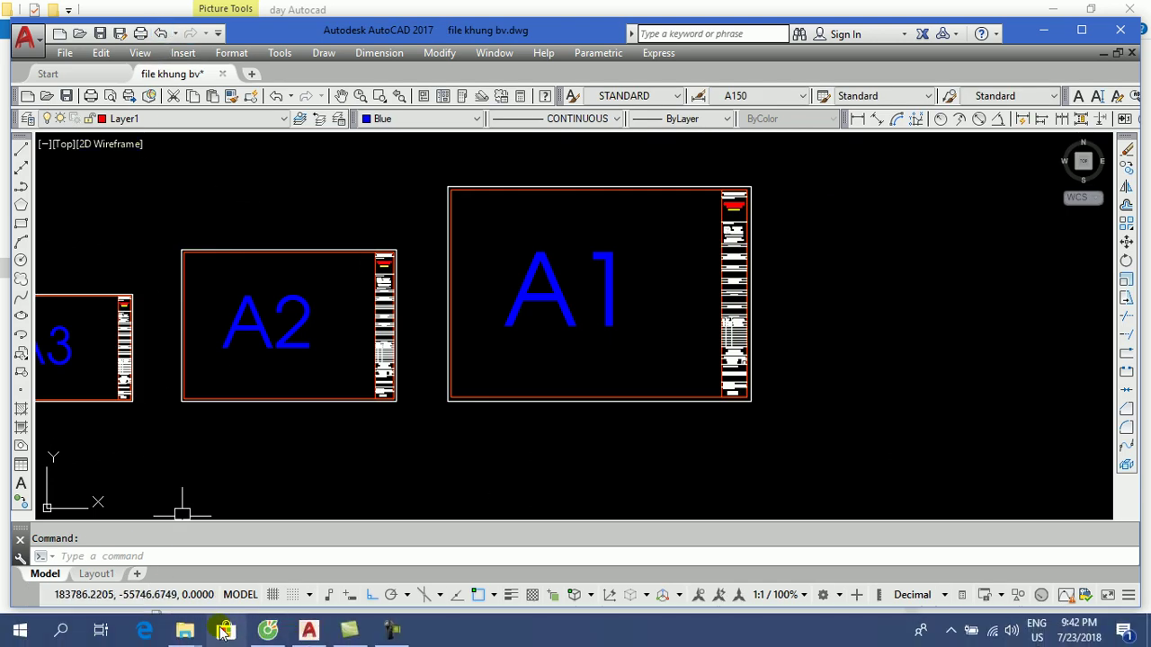
pyautogui.click(198, 635)
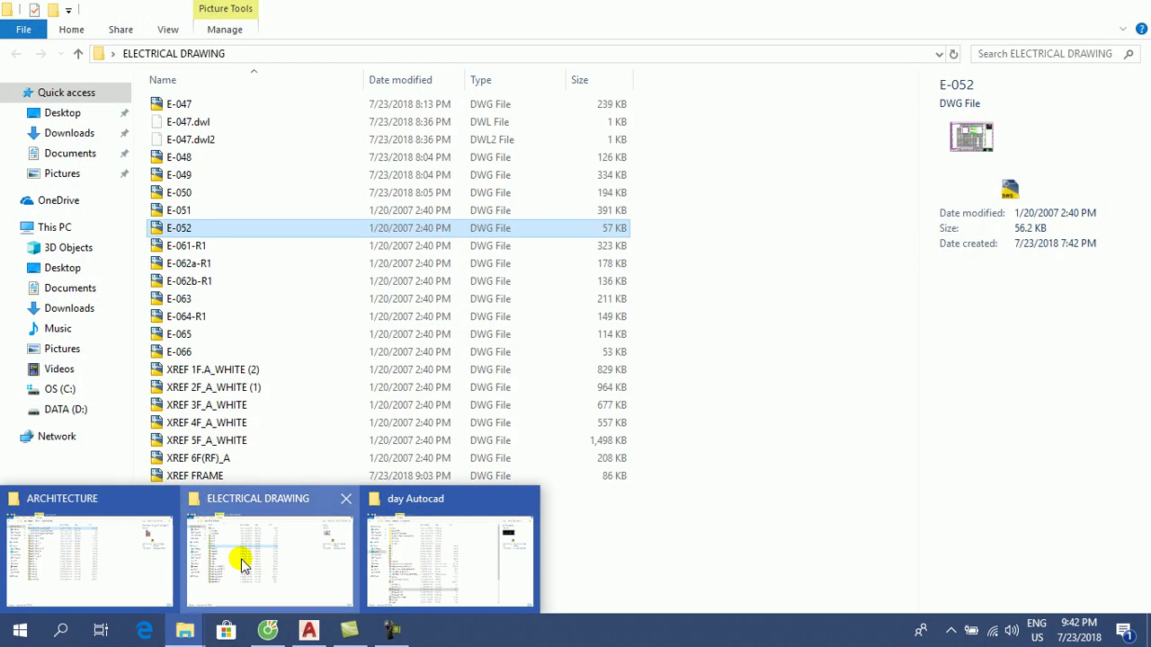
# - Go into the THUC HANH THAM CHIEU folder and inspect the XREF 1F, XREF 2F and XREF KHUNG files
pyautogui.click(241, 564)
pyautogui.click(1053, 8)
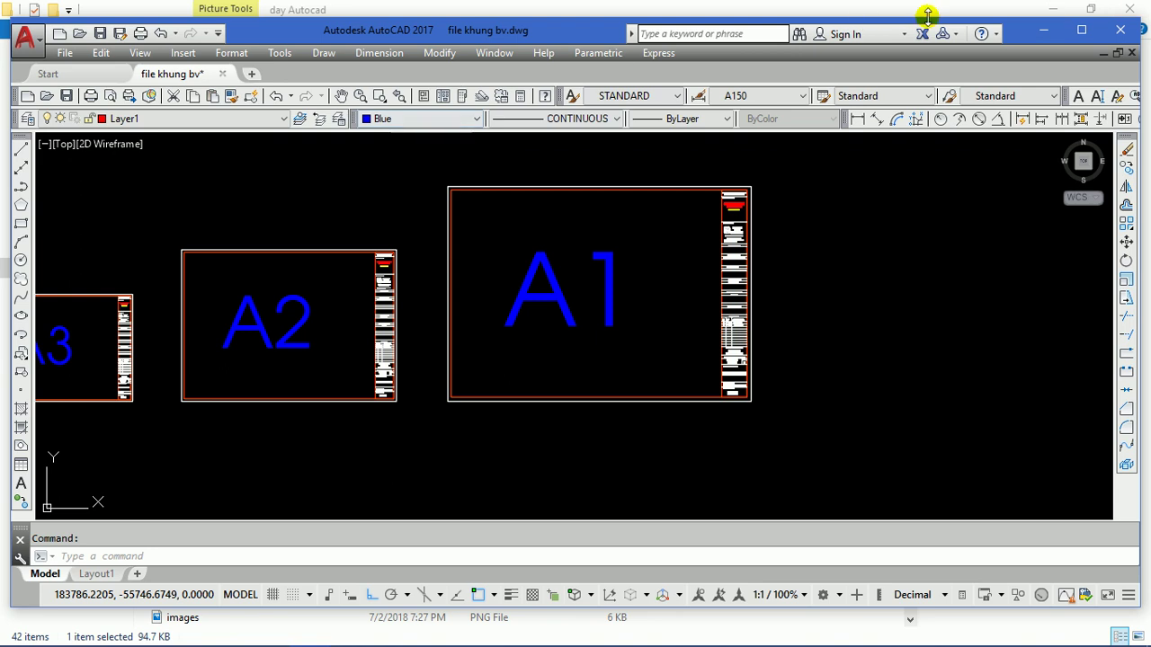
pyautogui.click(1043, 30)
pyautogui.click(1053, 8)
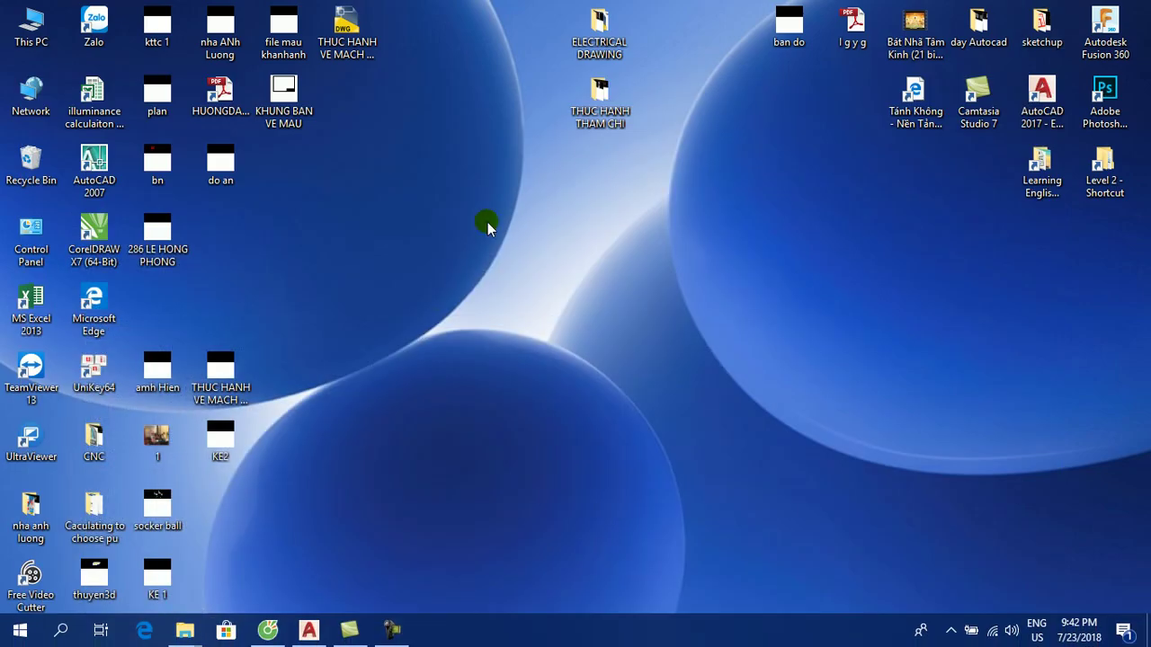
pyautogui.doubleClick(600, 99)
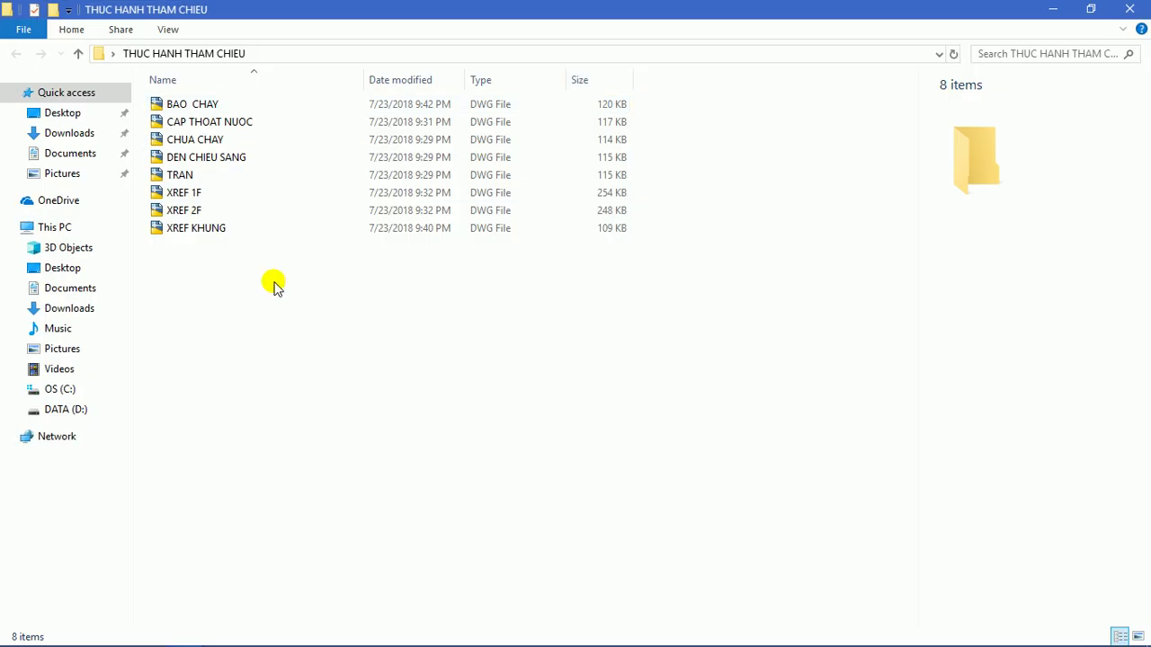
pyautogui.click(193, 194)
pyautogui.click(187, 212)
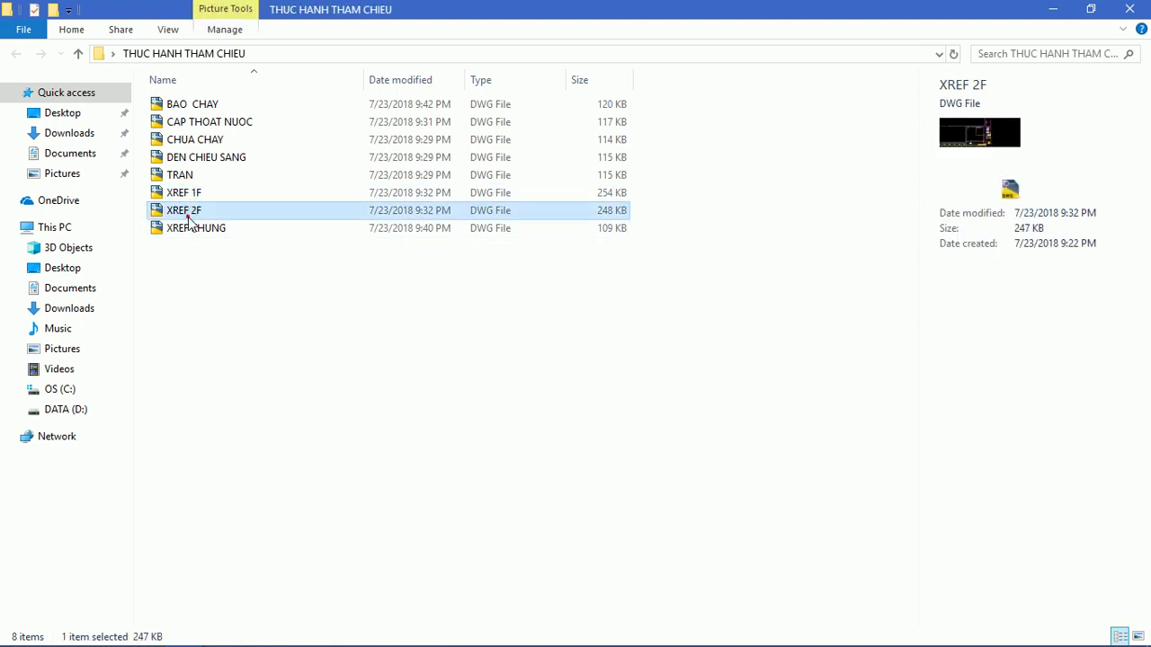
pyautogui.click(190, 230)
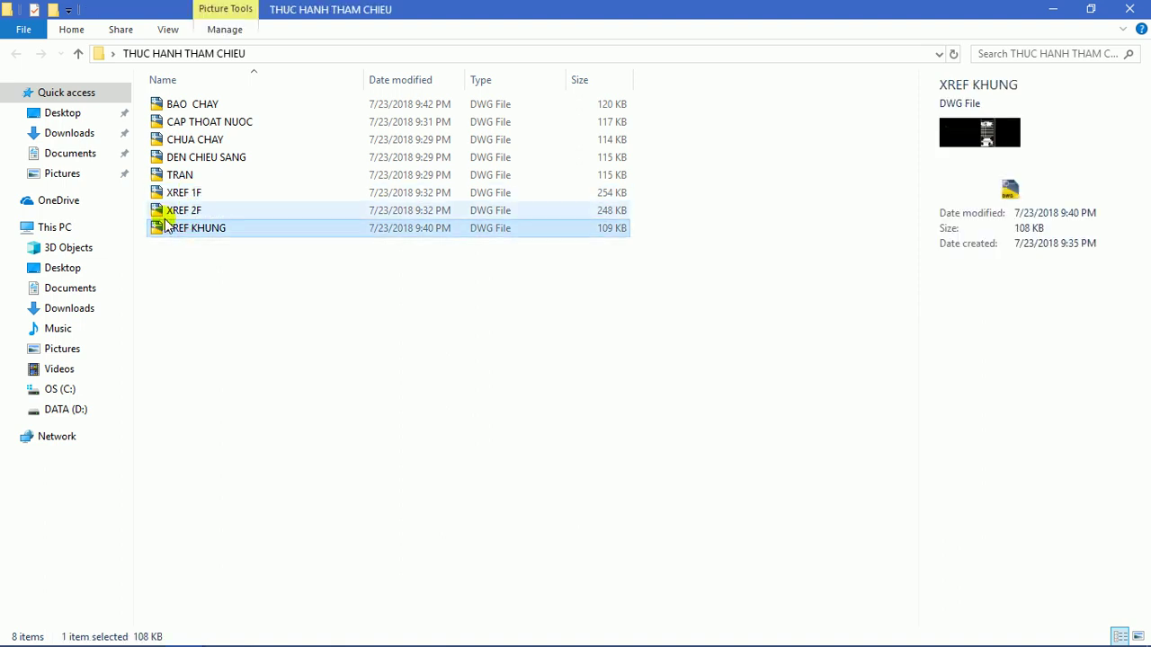
pyautogui.click(188, 270)
# - Rename XREF 1F to XREF 1F1, then open the BAO CHAY drawing
pyautogui.rightClick(192, 195)
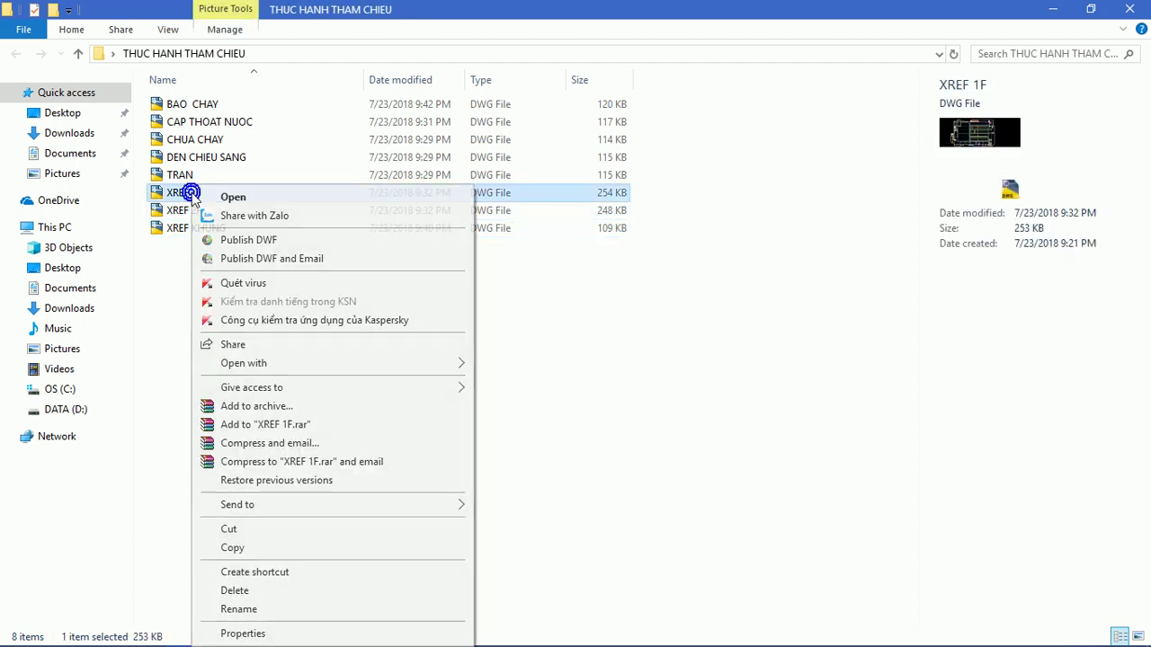
pyautogui.click(238, 609)
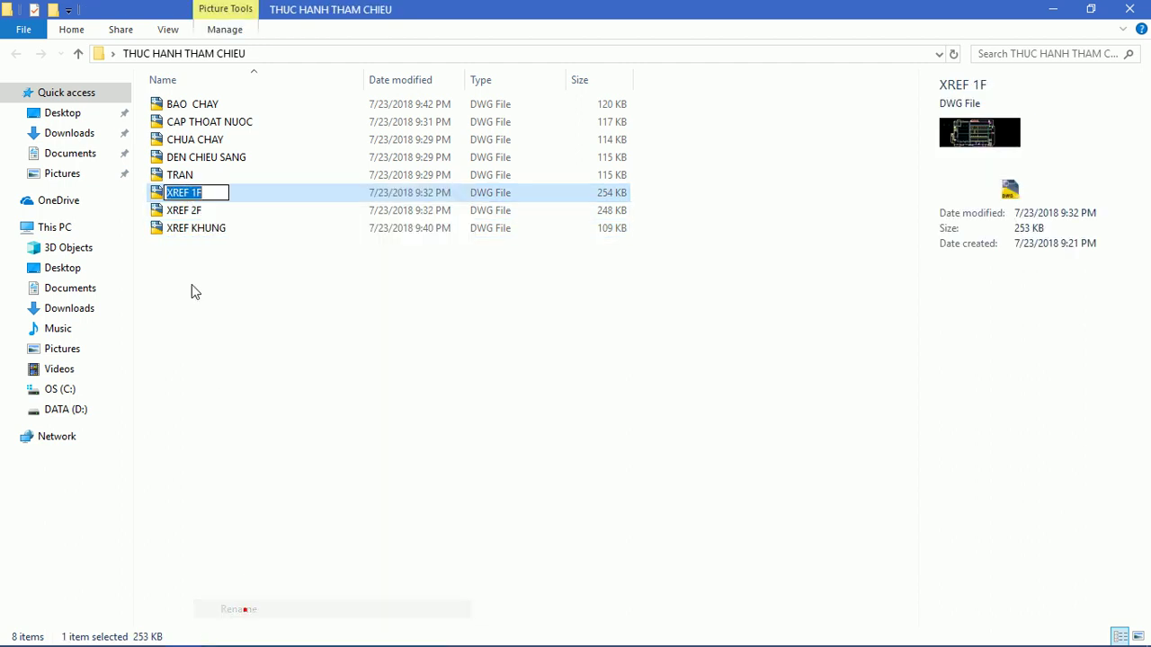
pyautogui.click(205, 190)
pyautogui.write('1')
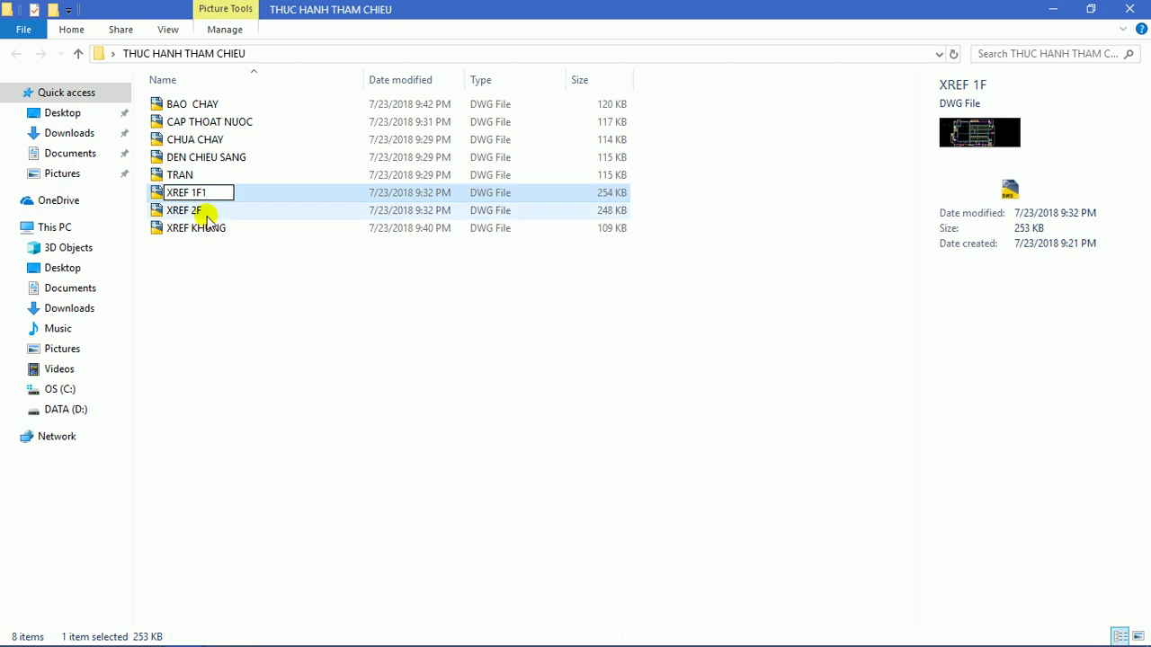
pyautogui.press('Return')
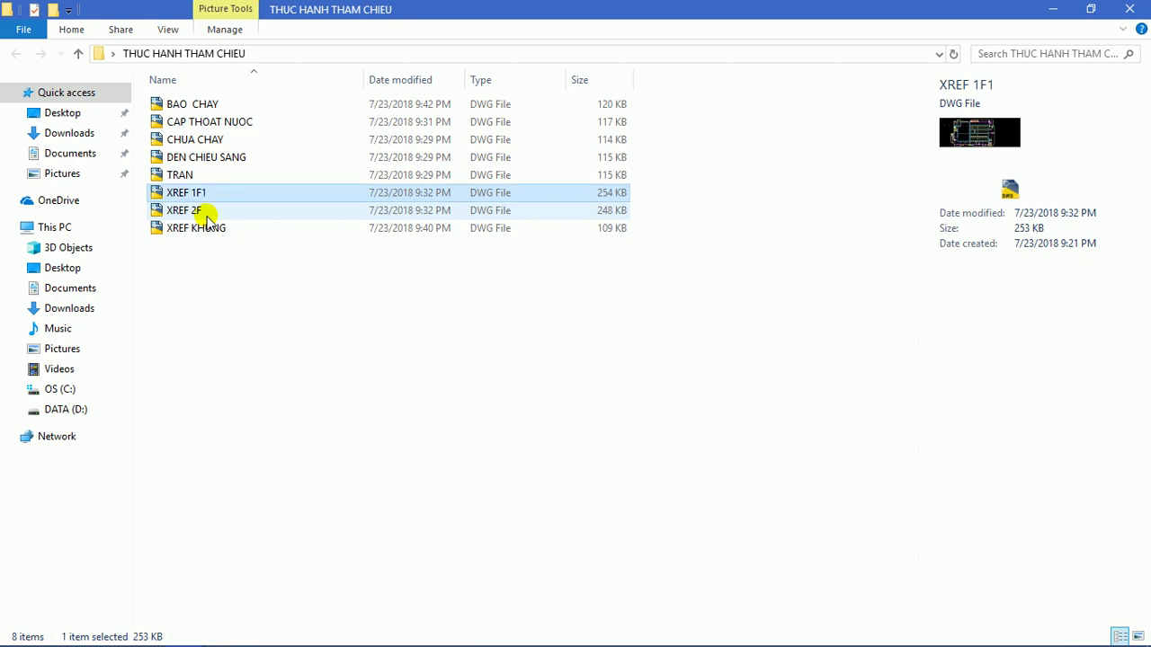
pyautogui.click(207, 302)
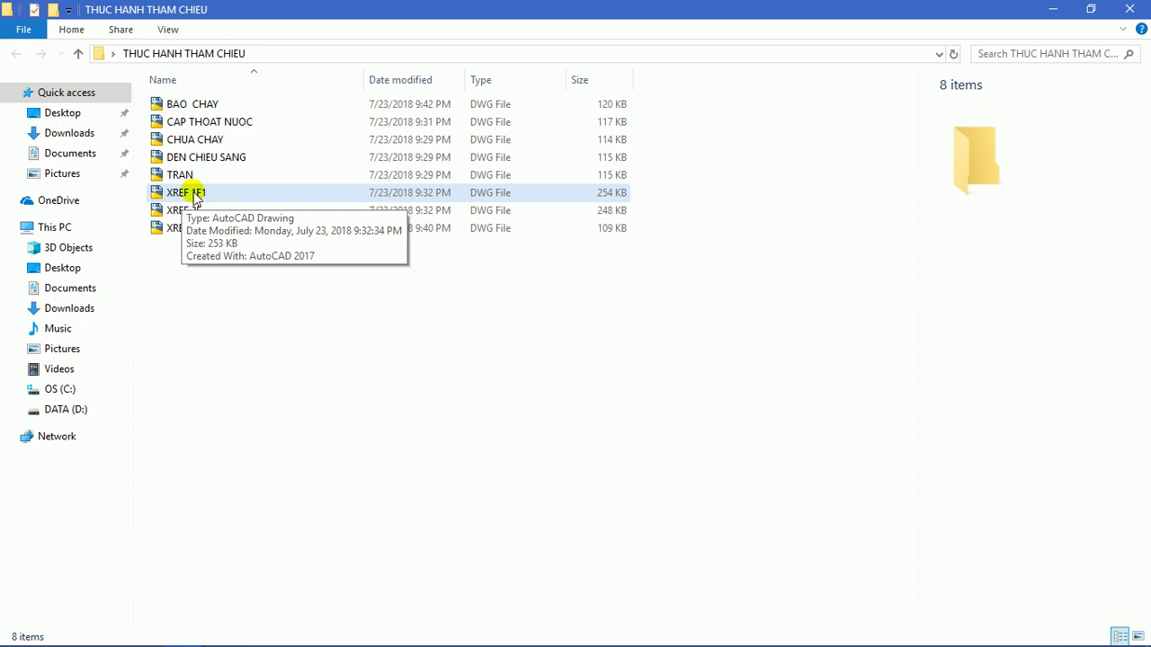
pyautogui.click(194, 109)
pyautogui.doubleClick(194, 109)
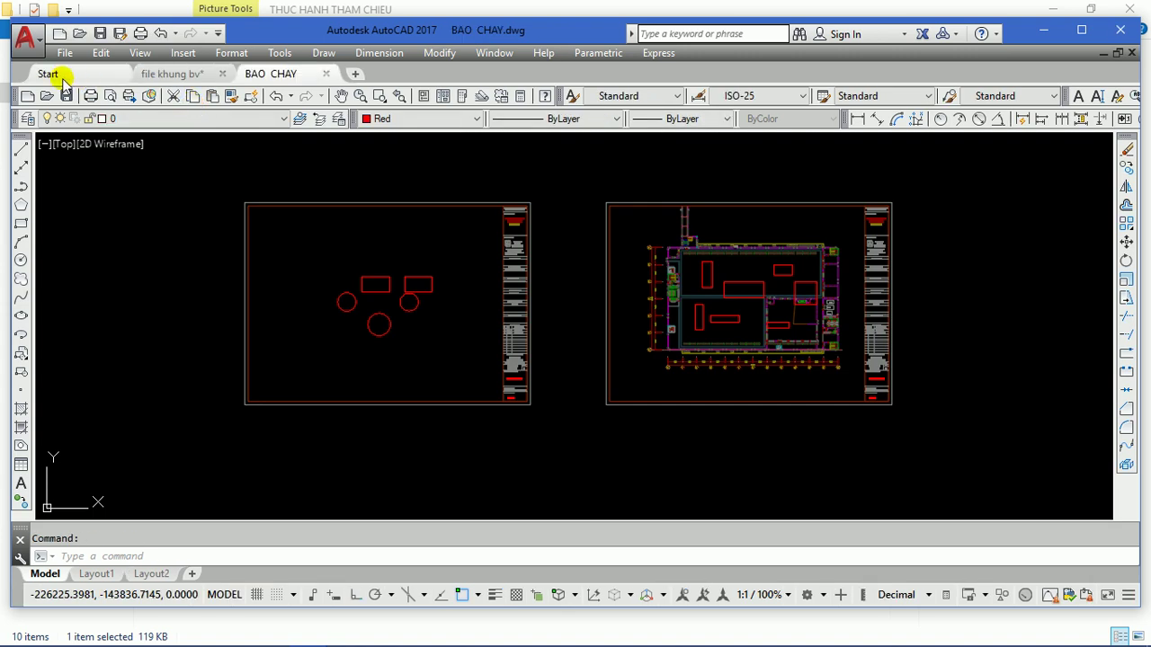
# - Zoom and pan around the BAO CHAY drawing toward the left frame
pyautogui.scroll(2, 342, 244)
pyautogui.moveTo(410, 274); pyautogui.dragTo(551, 270, button='middle')
pyautogui.scroll(2, 551, 270)
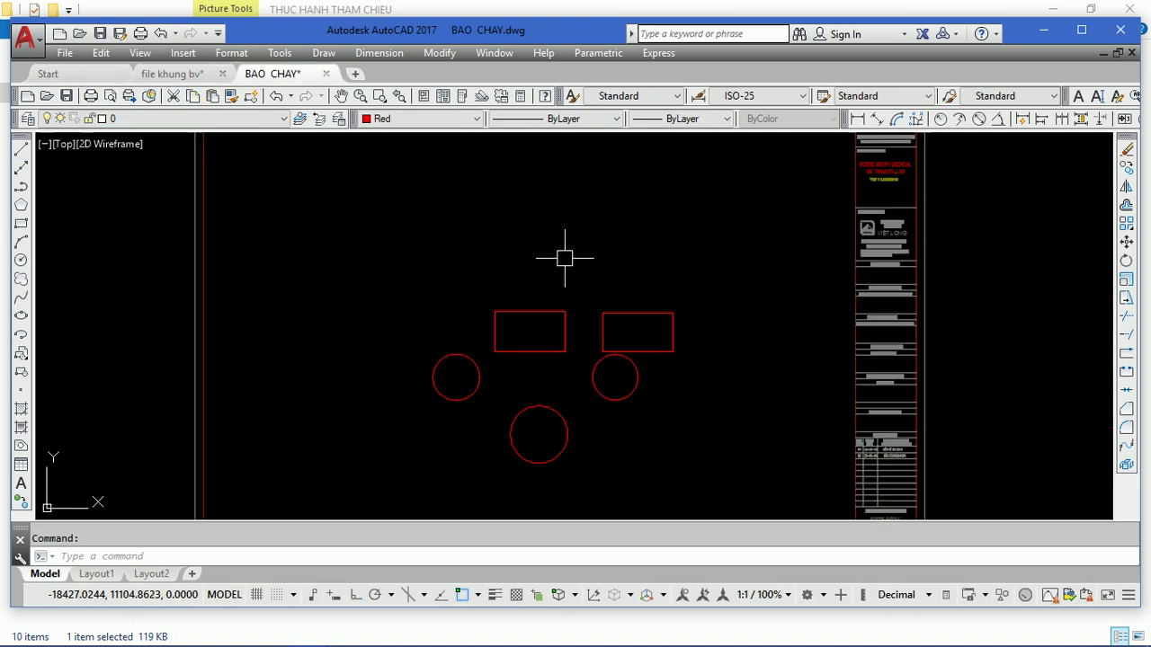
pyautogui.scroll(-4, 566, 251)
pyautogui.scroll(-2, 410, 299)
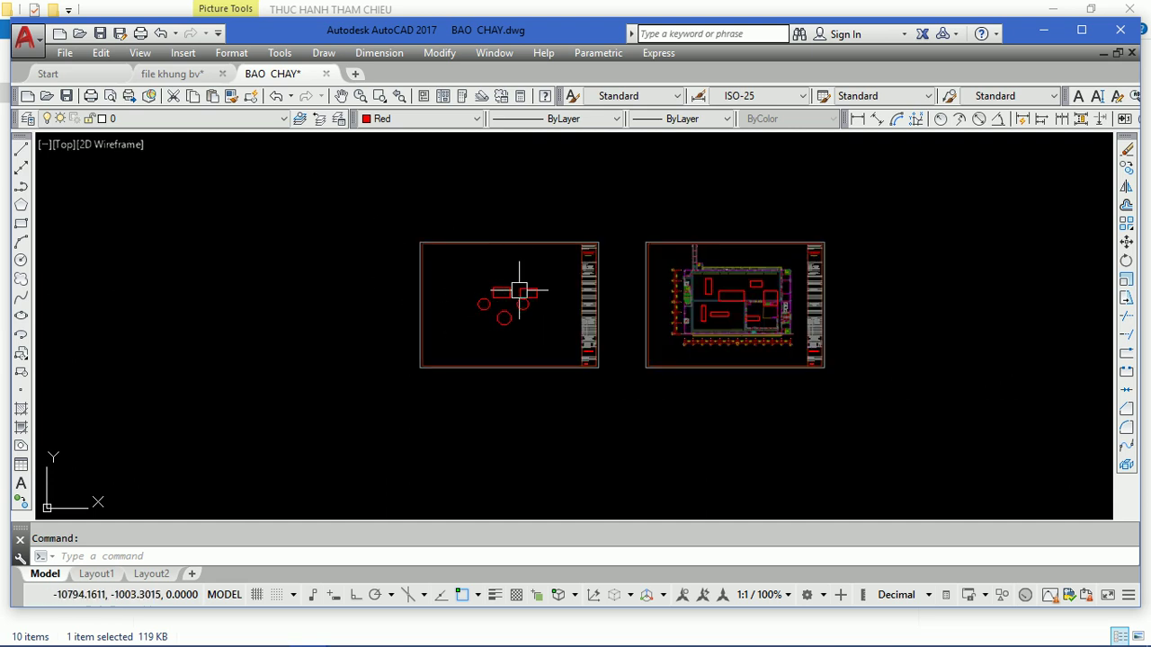
pyautogui.scroll(2, 584, 313)
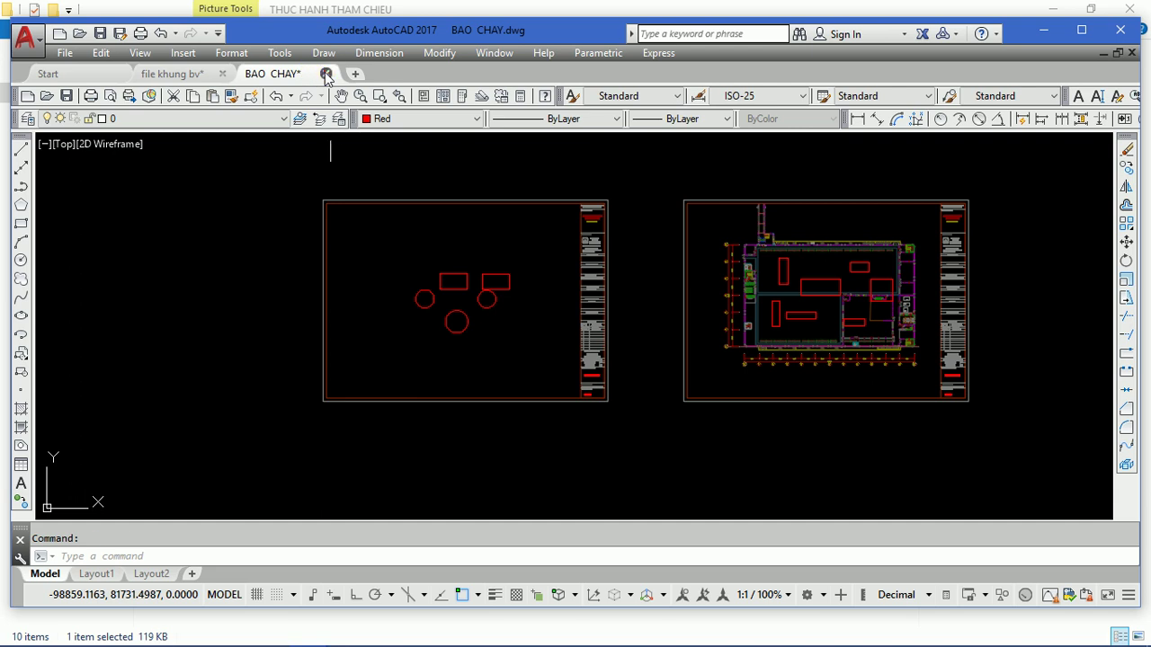
# - Close BAO CHAY, answering No to saving, and minimize AutoCAD
pyautogui.click(327, 74)
pyautogui.click(639, 357)
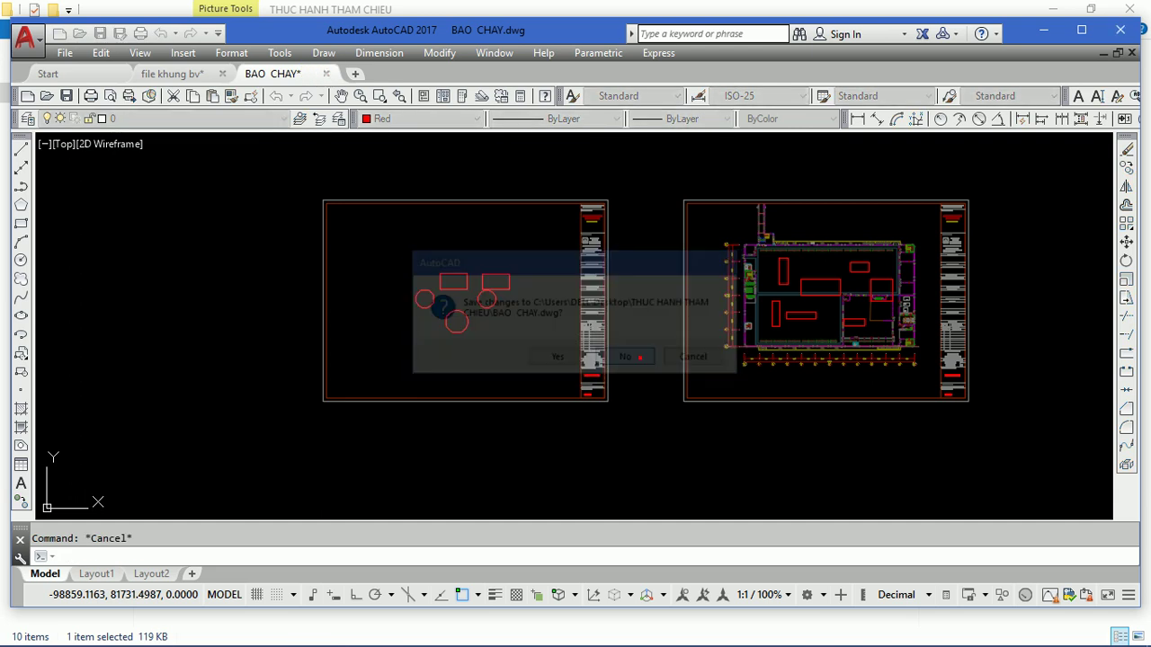
pyautogui.click(1043, 30)
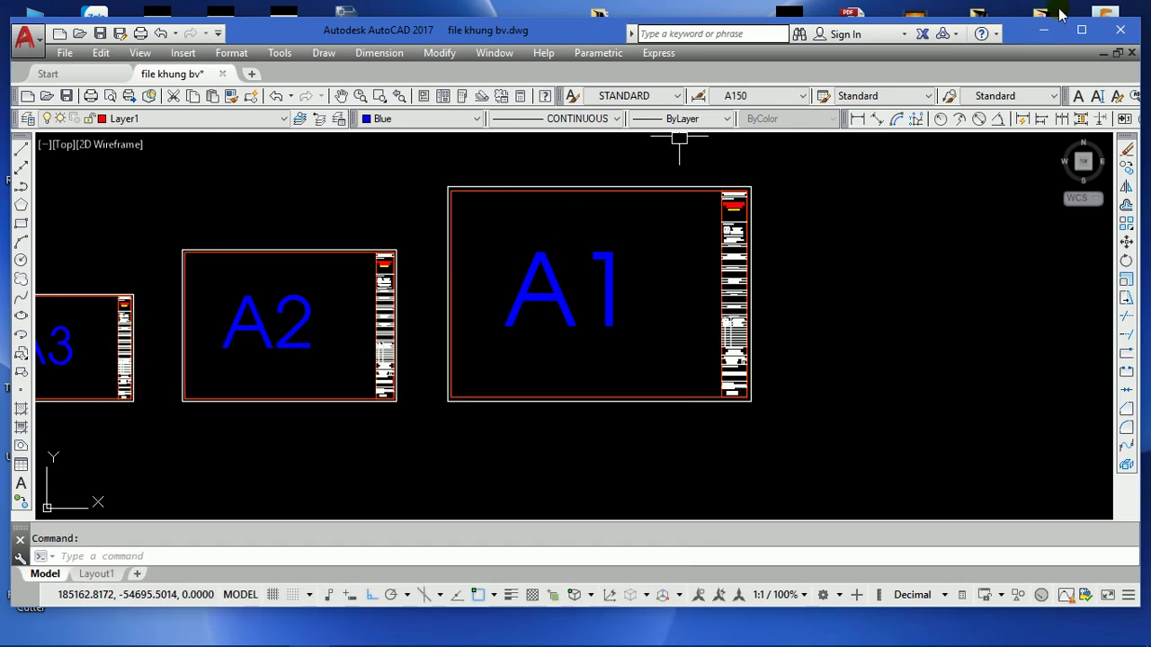
pyautogui.click(1044, 31)
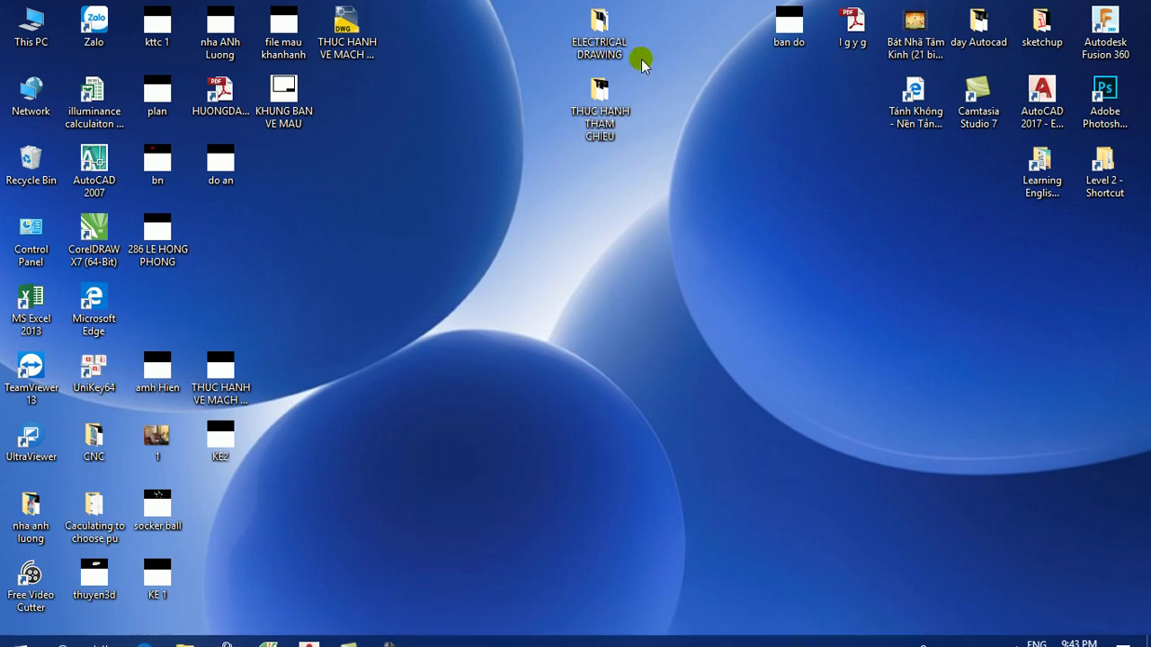
# - Move the XREF 2F drawing from THUC HANH THAM CHIEU onto the desktop
pyautogui.doubleClick(608, 104)
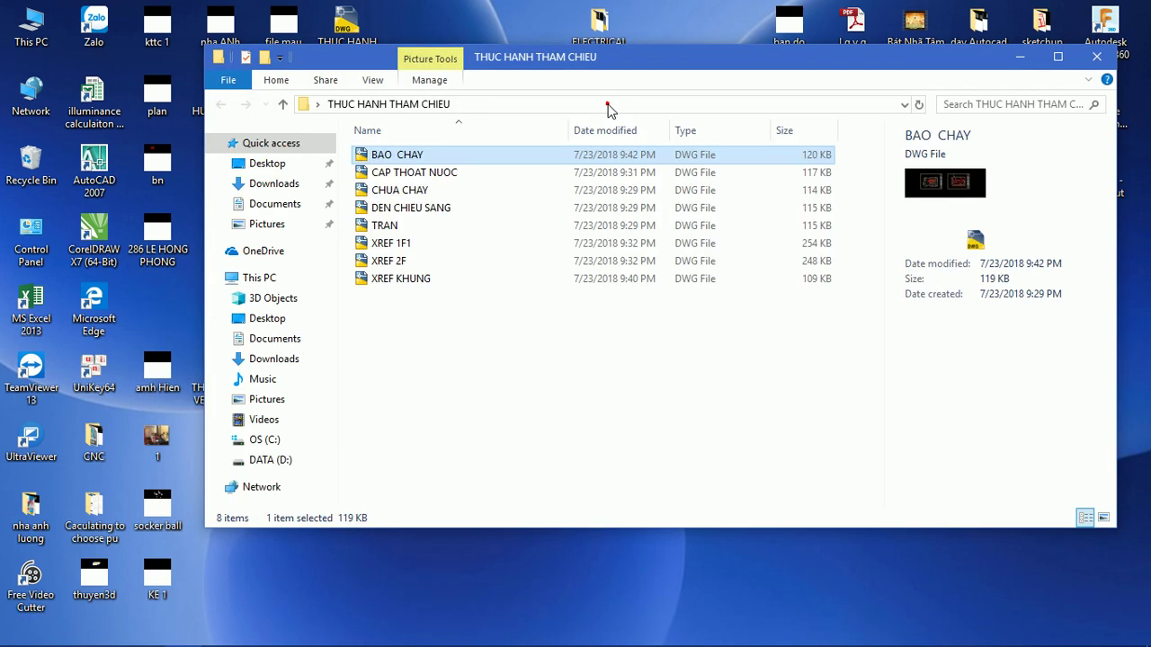
pyautogui.click(393, 261)
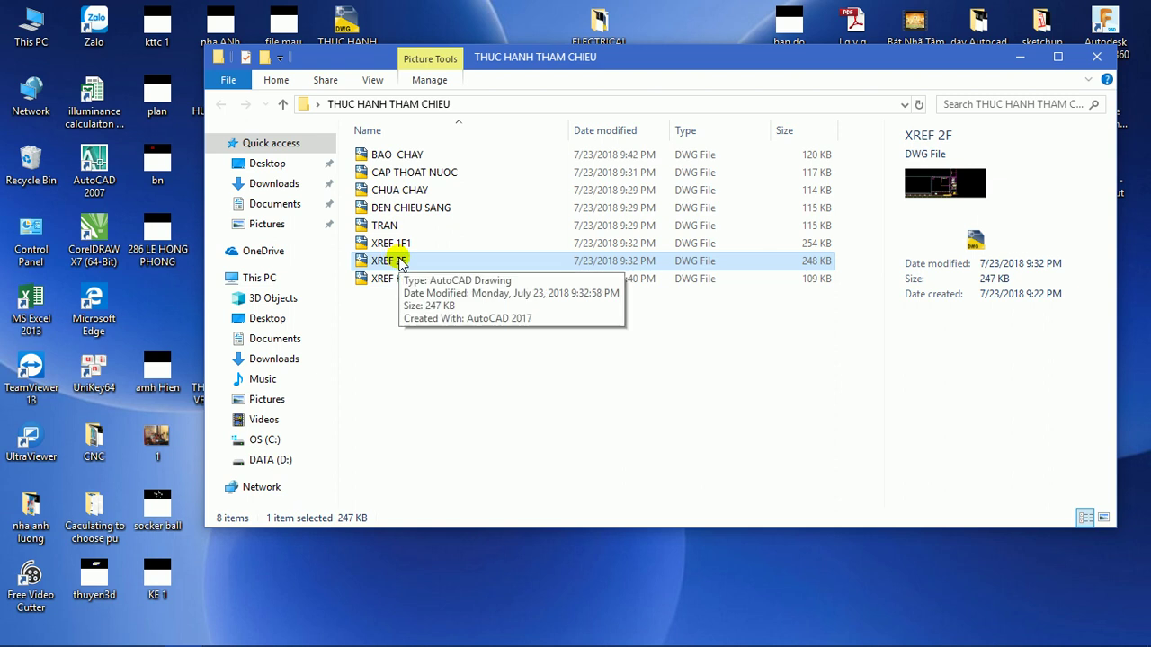
pyautogui.click(1020, 56)
pyautogui.moveTo(710, 247); pyautogui.dragTo(672, 291)
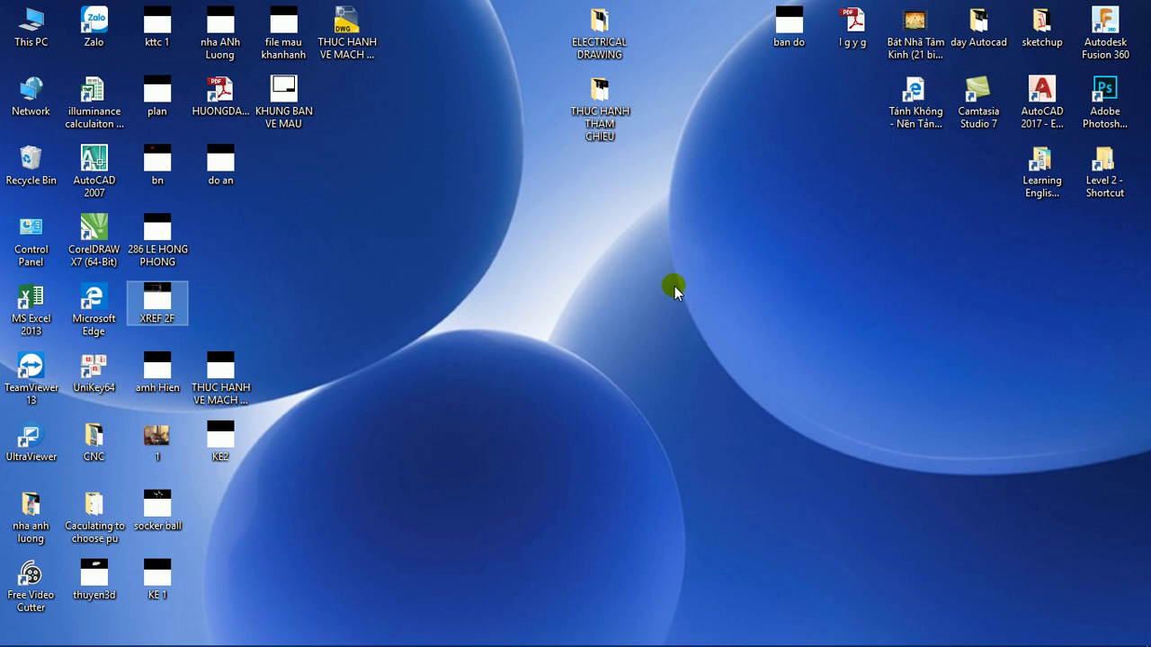
pyautogui.moveTo(157, 300); pyautogui.dragTo(589, 232)
pyautogui.click(519, 279)
# - Move XREF 1F1 onto the desktop beside XREF 2F, then reopen the folder
pyautogui.doubleClick(590, 91)
pyautogui.moveTo(391, 242)
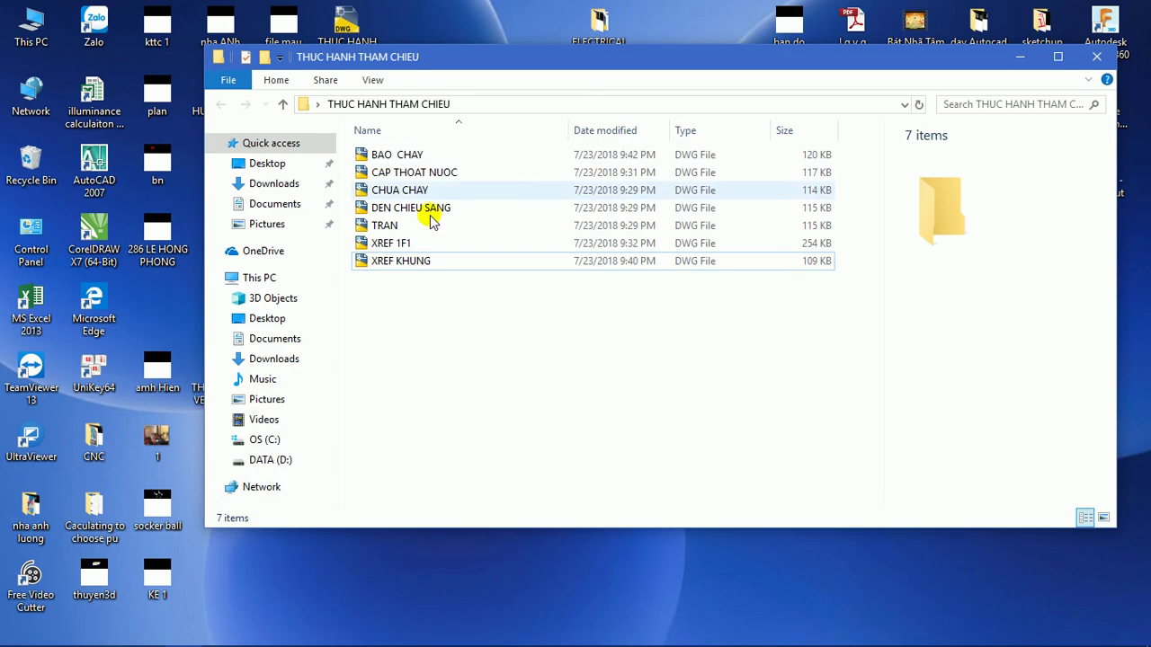
pyautogui.click(397, 246)
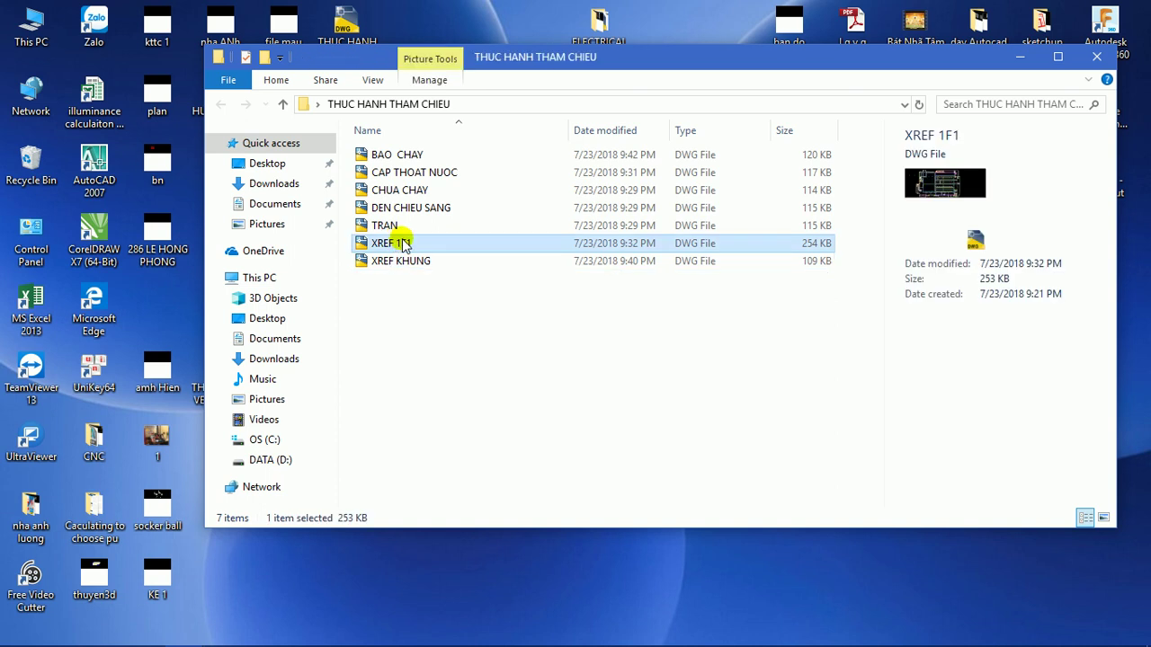
pyautogui.moveTo(403, 245); pyautogui.dragTo(724, 32)
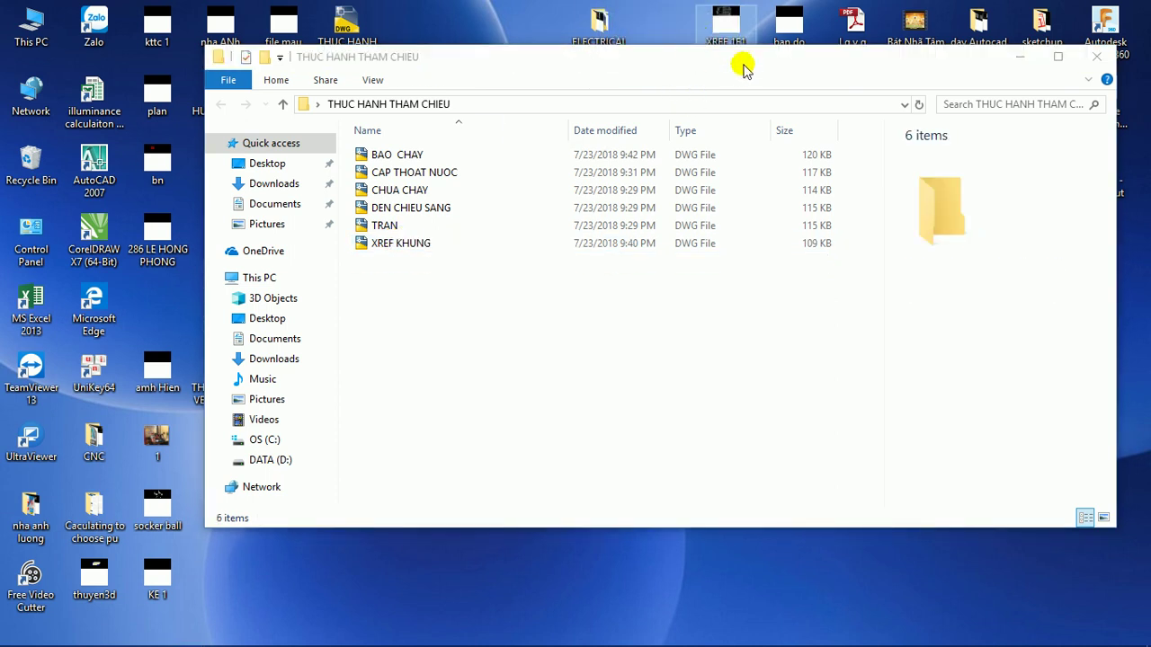
pyautogui.moveTo(743, 69); pyautogui.dragTo(668, 206)
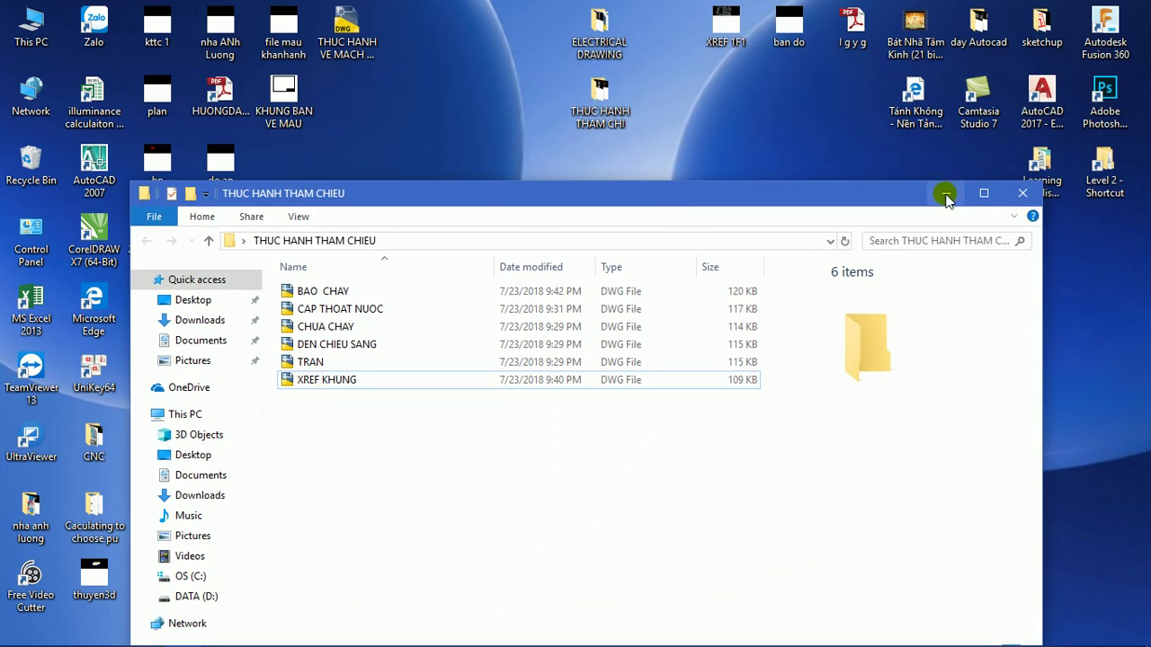
pyautogui.click(946, 196)
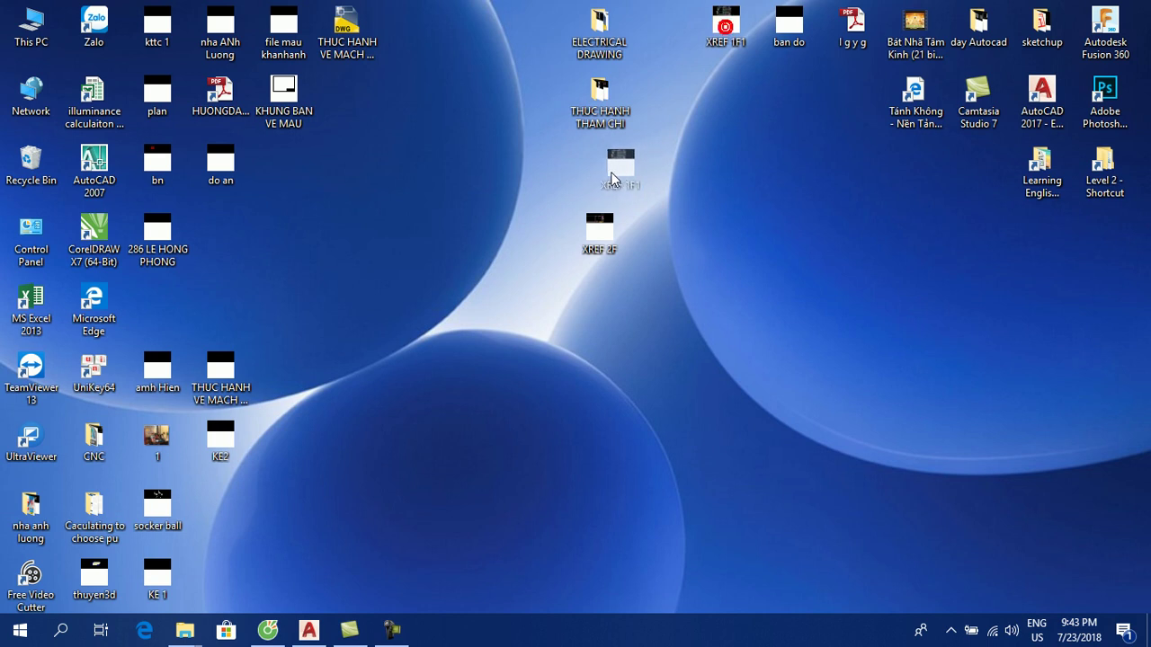
pyautogui.moveTo(612, 178); pyautogui.dragTo(607, 194)
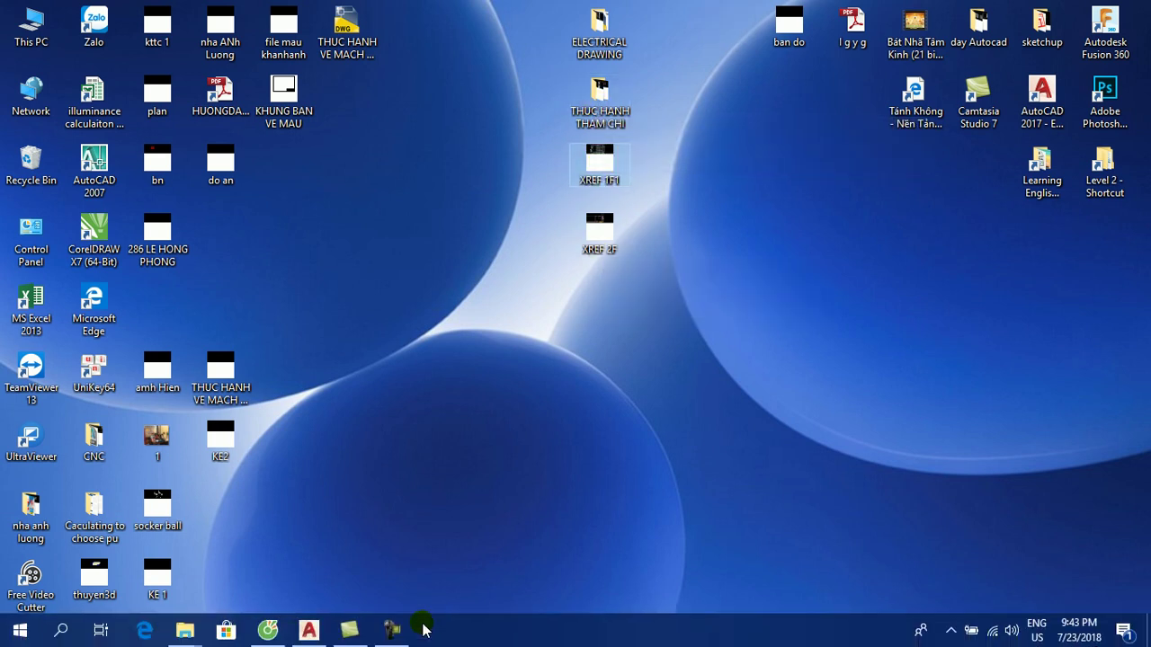
pyautogui.doubleClick(600, 95)
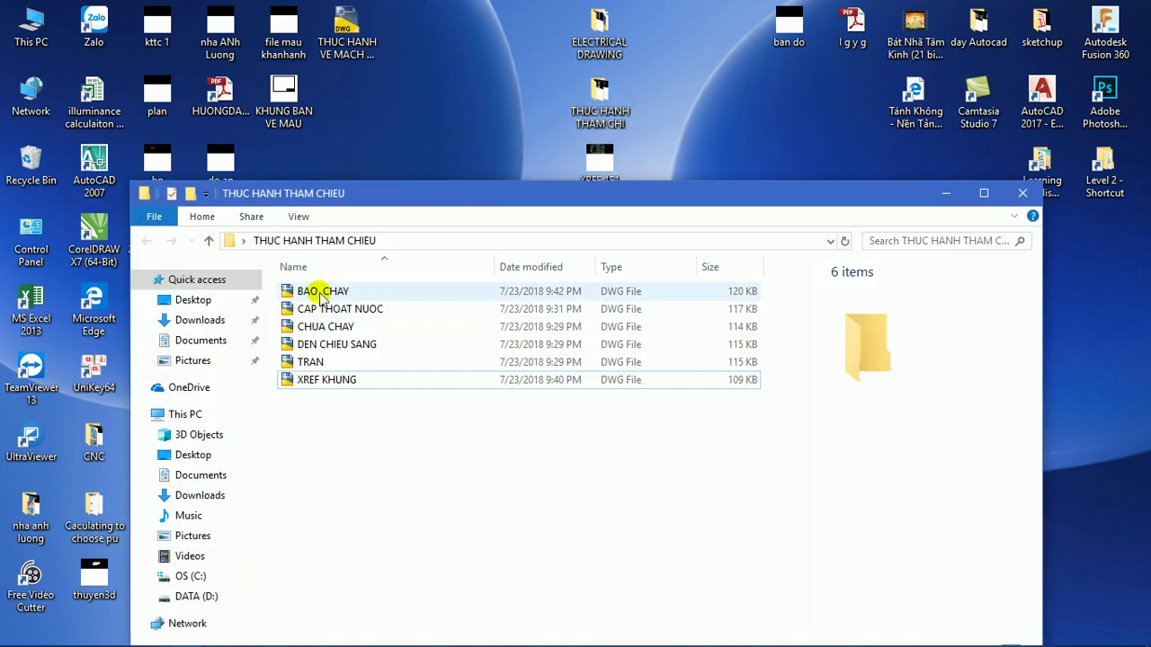
# - Open BAO CHAY.dwg and check both frames, which now lack the floor plans
pyautogui.doubleClick(321, 295)
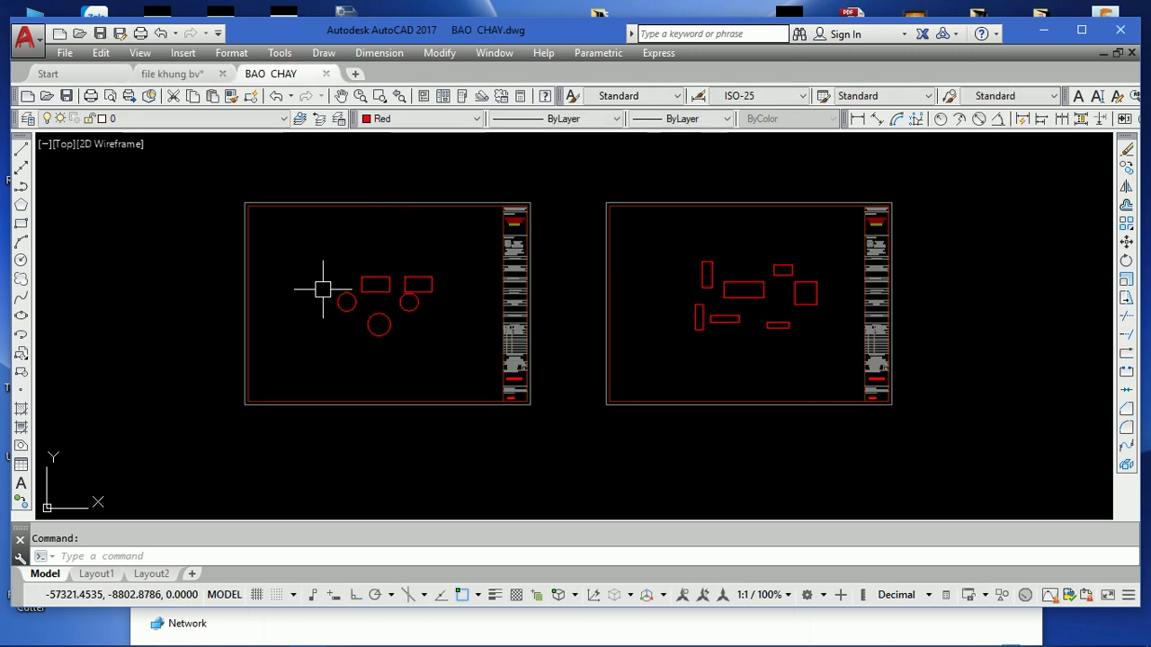
pyautogui.scroll(-2, 615, 300)
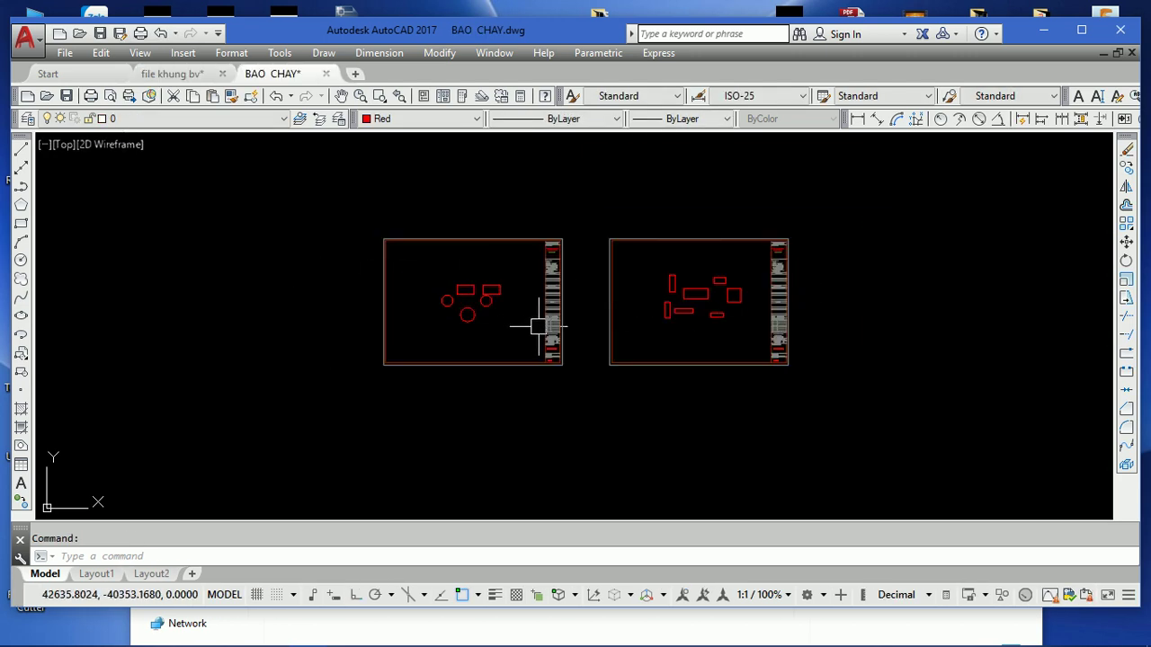
pyautogui.scroll(2, 478, 301)
pyautogui.scroll(2, 444, 290)
pyautogui.moveTo(850, 306); pyautogui.dragTo(364, 336, button='middle')
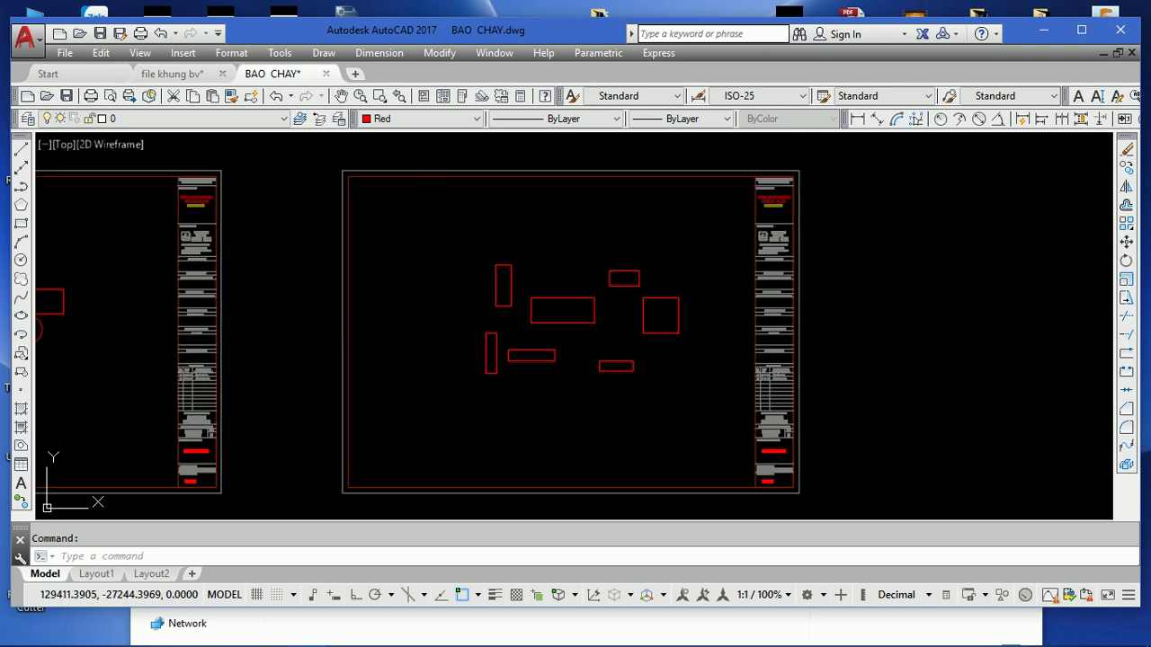
pyautogui.moveTo(367, 373); pyautogui.dragTo(719, 380, button='middle')
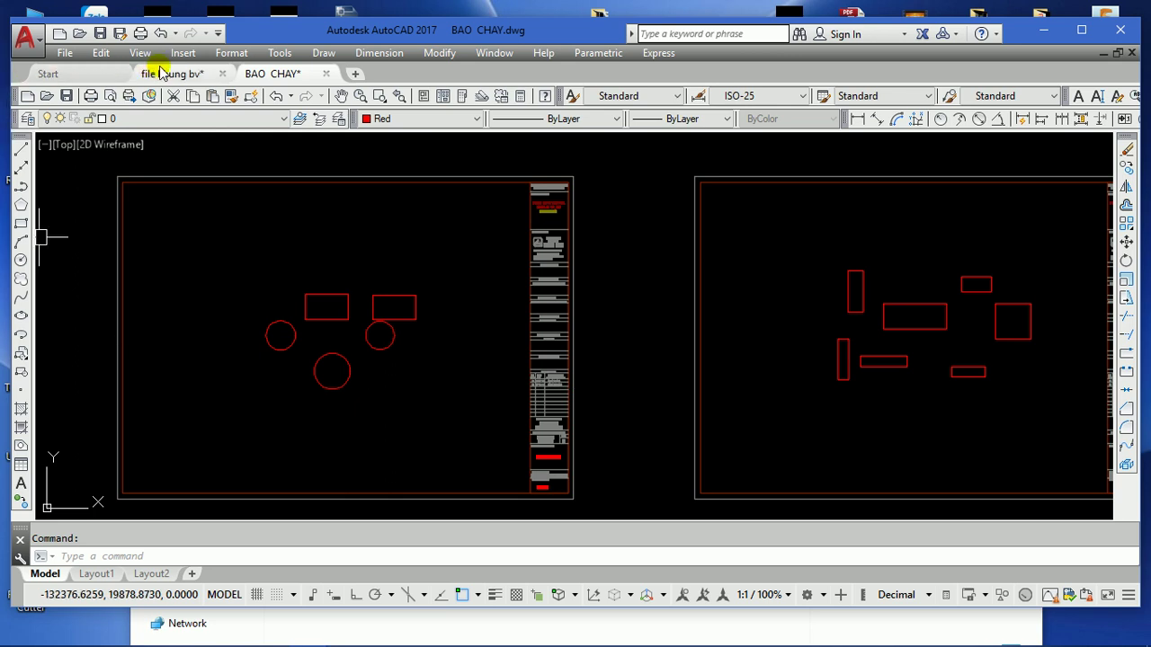
pyautogui.click(182, 53)
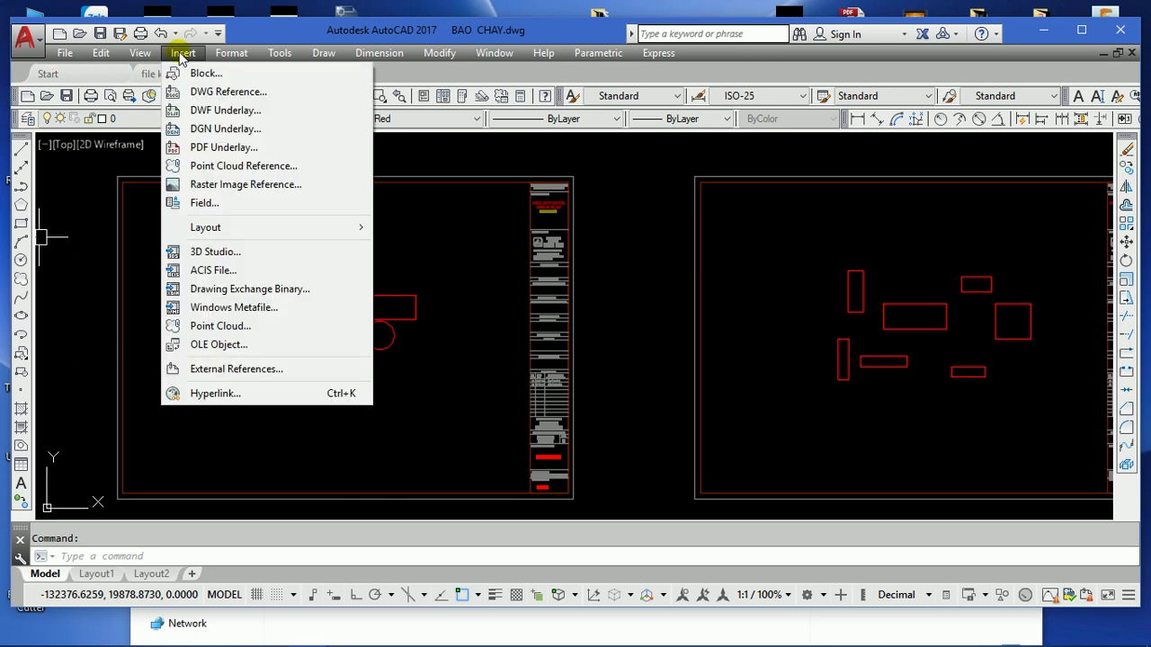
# - Open the External References palette and compare the details of XREF 1F and XREF 2F
pyautogui.click(262, 372)
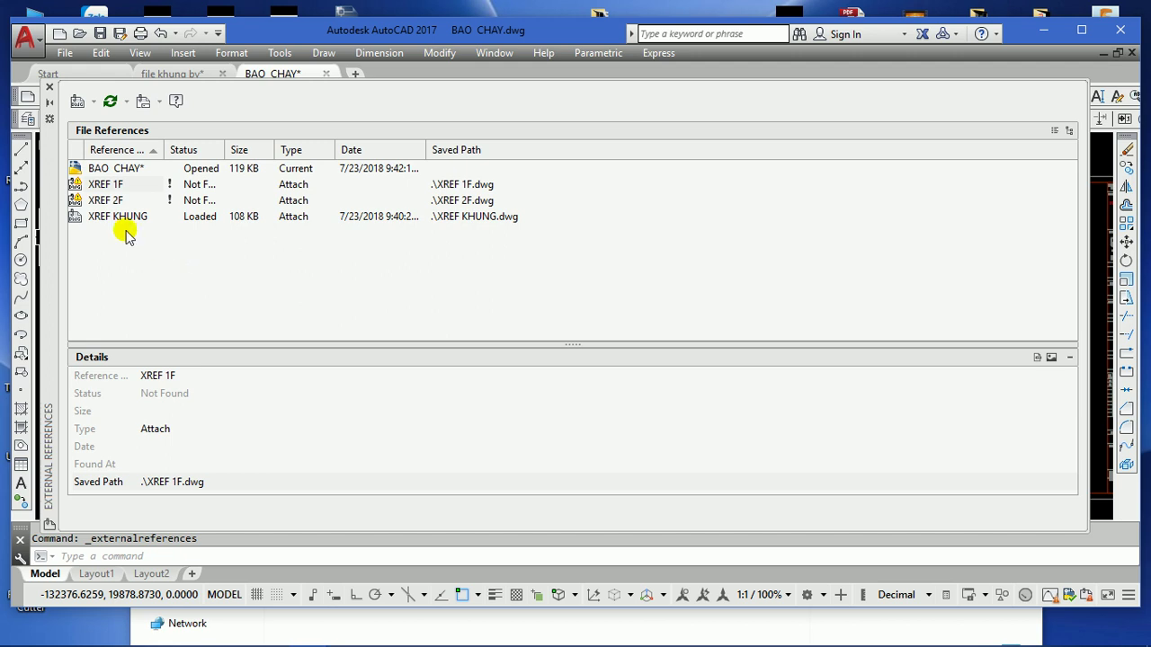
pyautogui.click(97, 185)
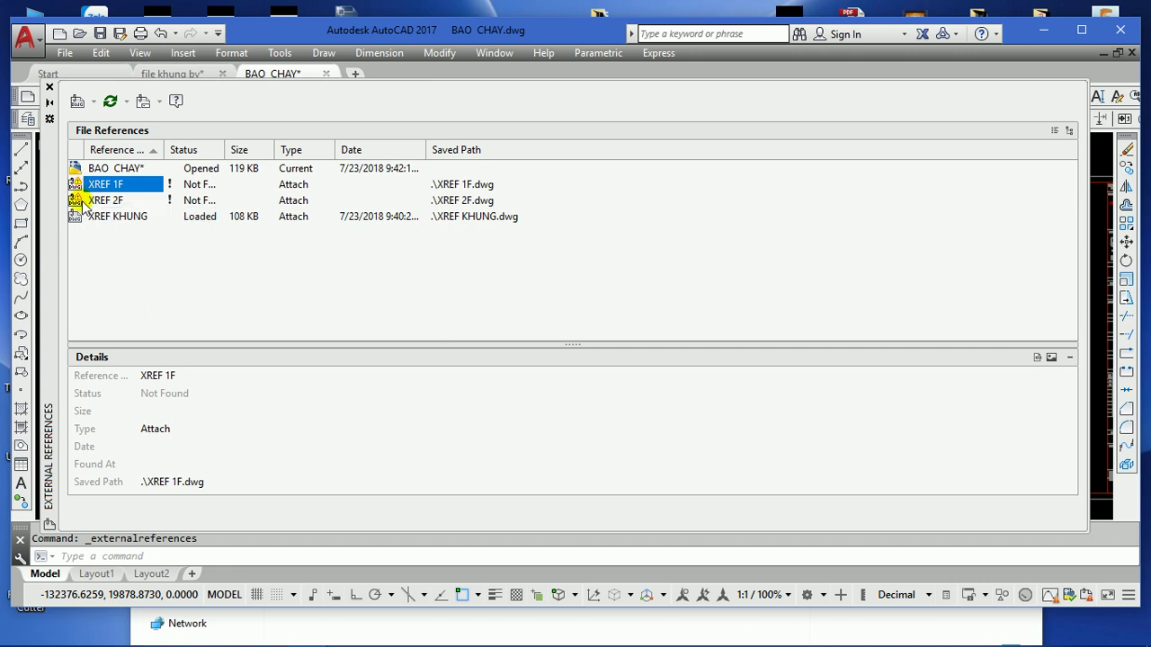
pyautogui.click(80, 202)
pyautogui.click(84, 186)
pyautogui.click(83, 198)
pyautogui.click(84, 186)
pyautogui.click(89, 202)
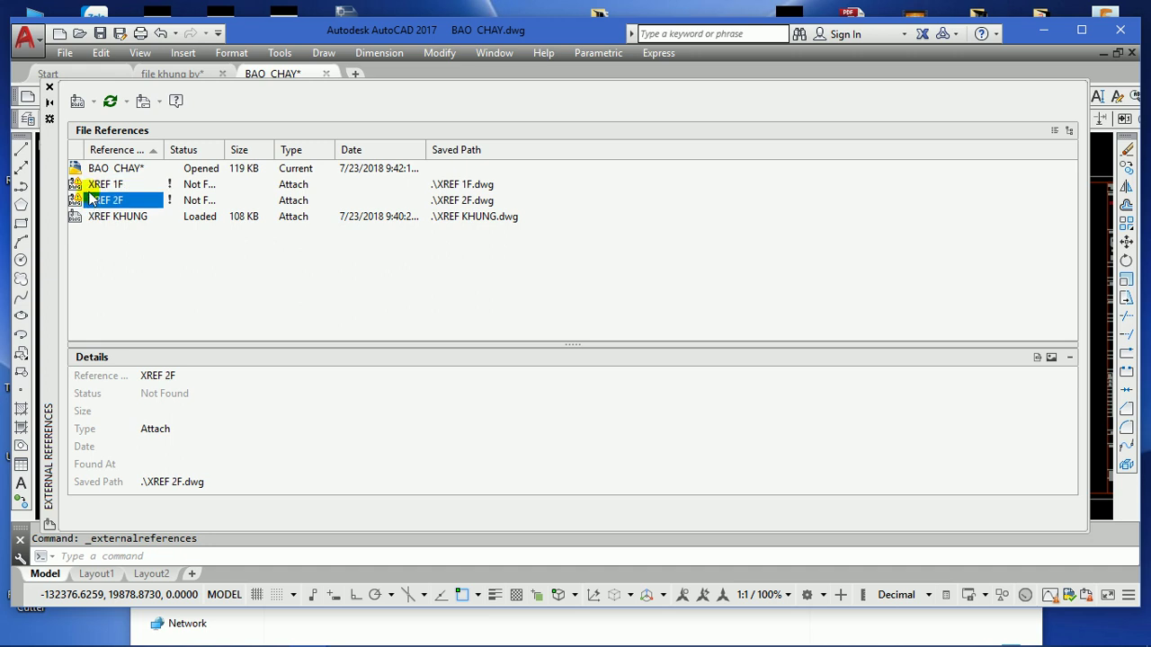
pyautogui.click(93, 187)
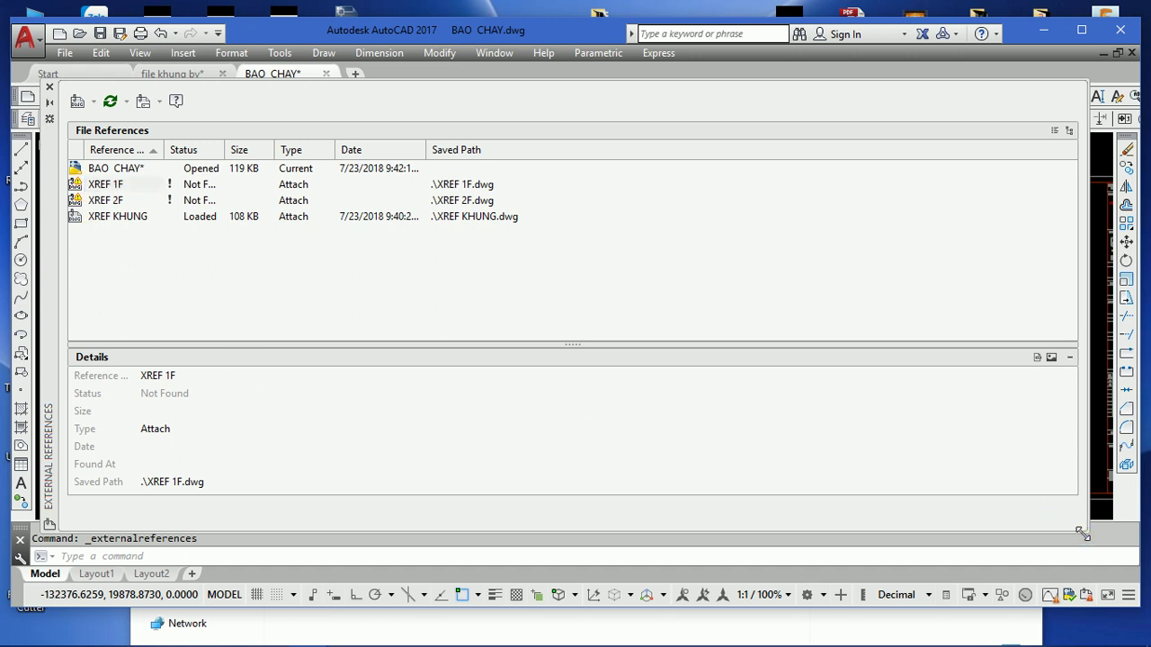
# - Resize the palette to show all columns and make XREF 1F's Saved Path editable
pyautogui.moveTo(1081, 534); pyautogui.dragTo(353, 292)
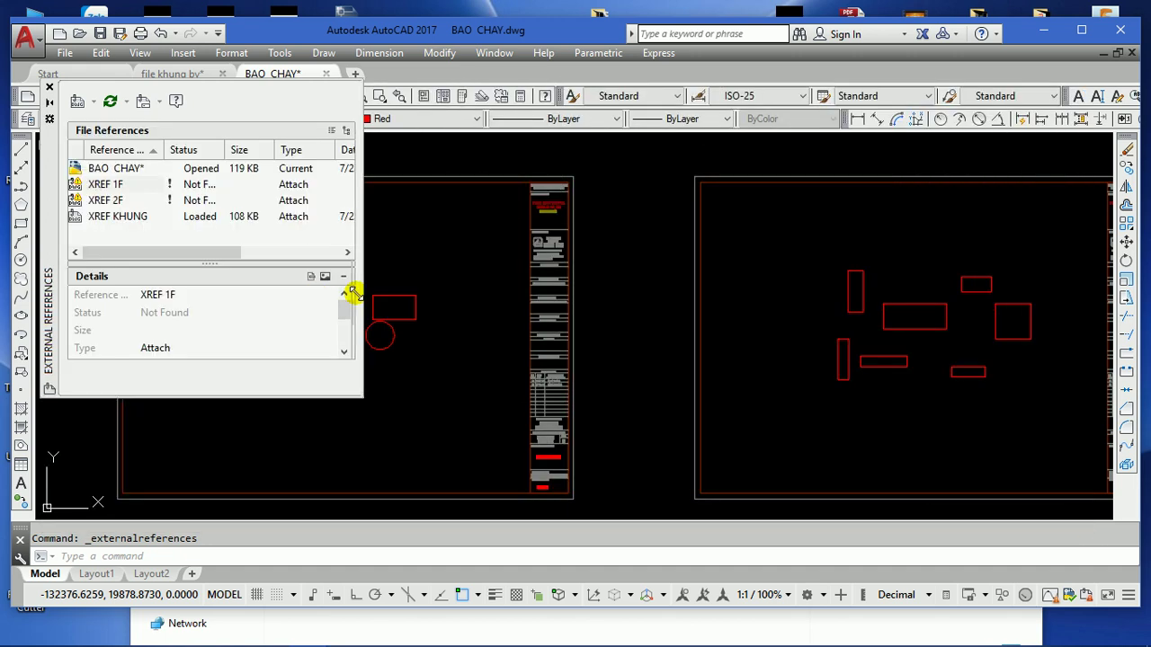
pyautogui.moveTo(360, 392)
pyautogui.mouseDown()
pyautogui.moveTo(880, 464)
pyautogui.moveTo(1115, 586)
pyautogui.mouseUp()
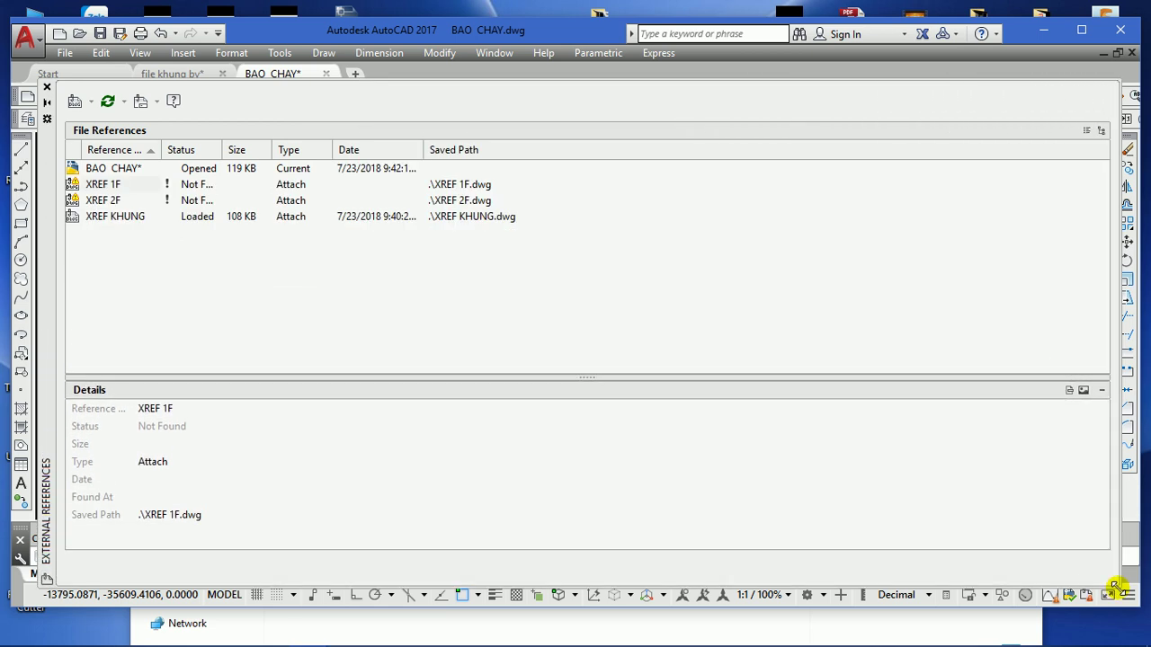
pyautogui.click(104, 187)
pyautogui.click(106, 191)
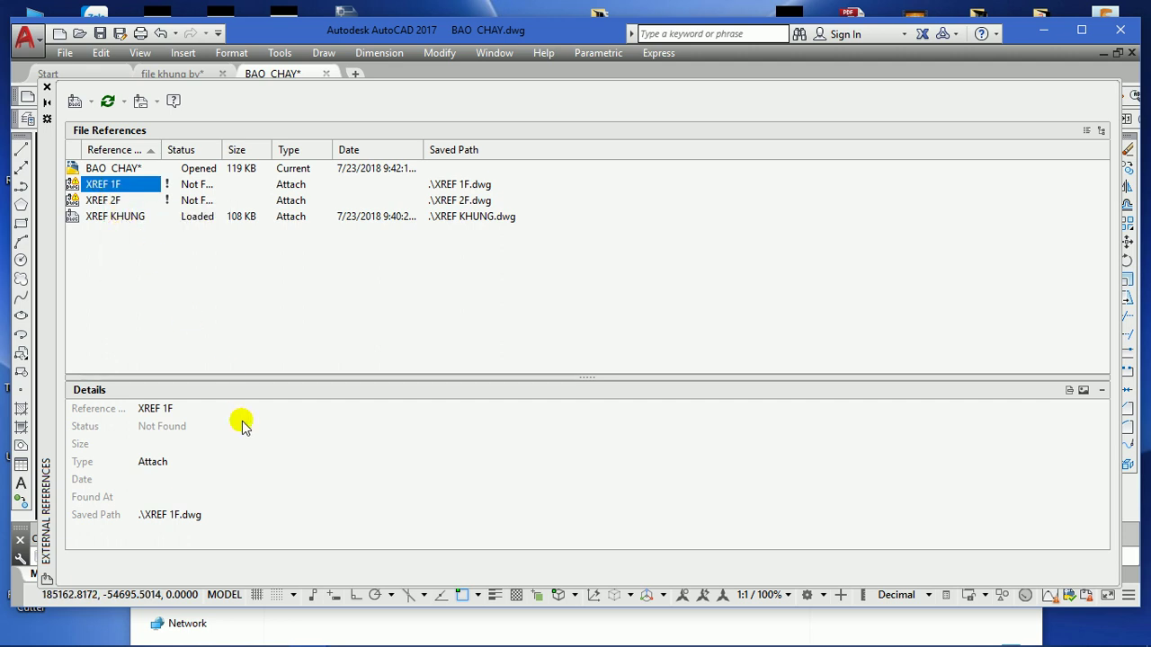
pyautogui.click(156, 518)
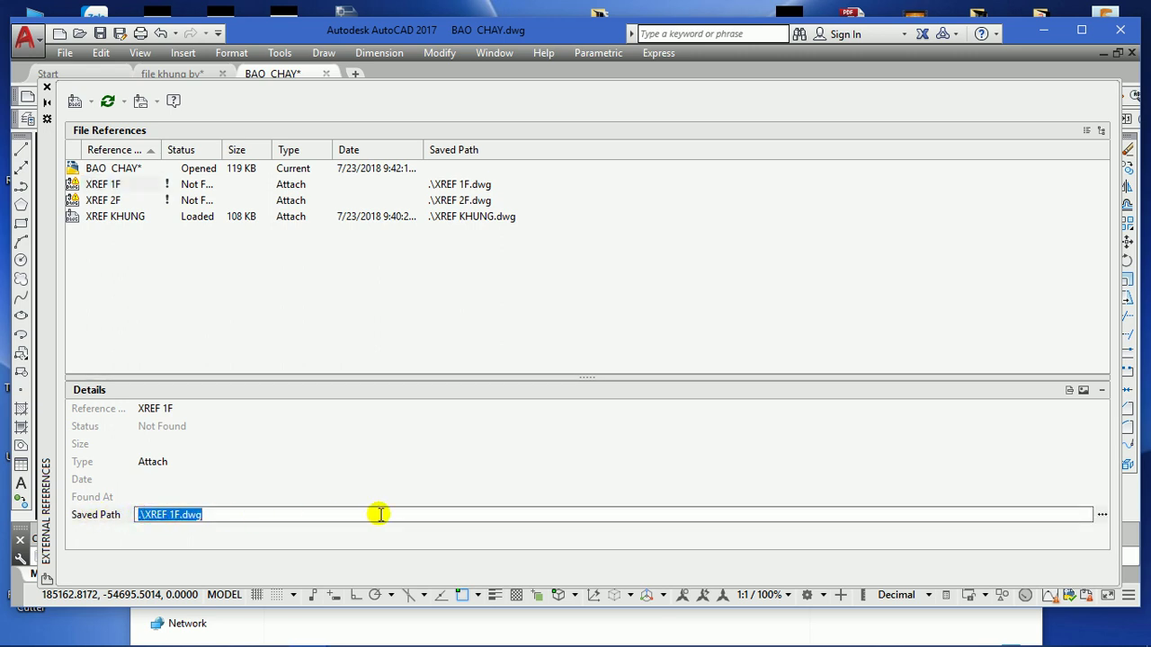
# - Browse to the Desktop and set XREF 1F1 as the new file for XREF 1F
pyautogui.click(1101, 516)
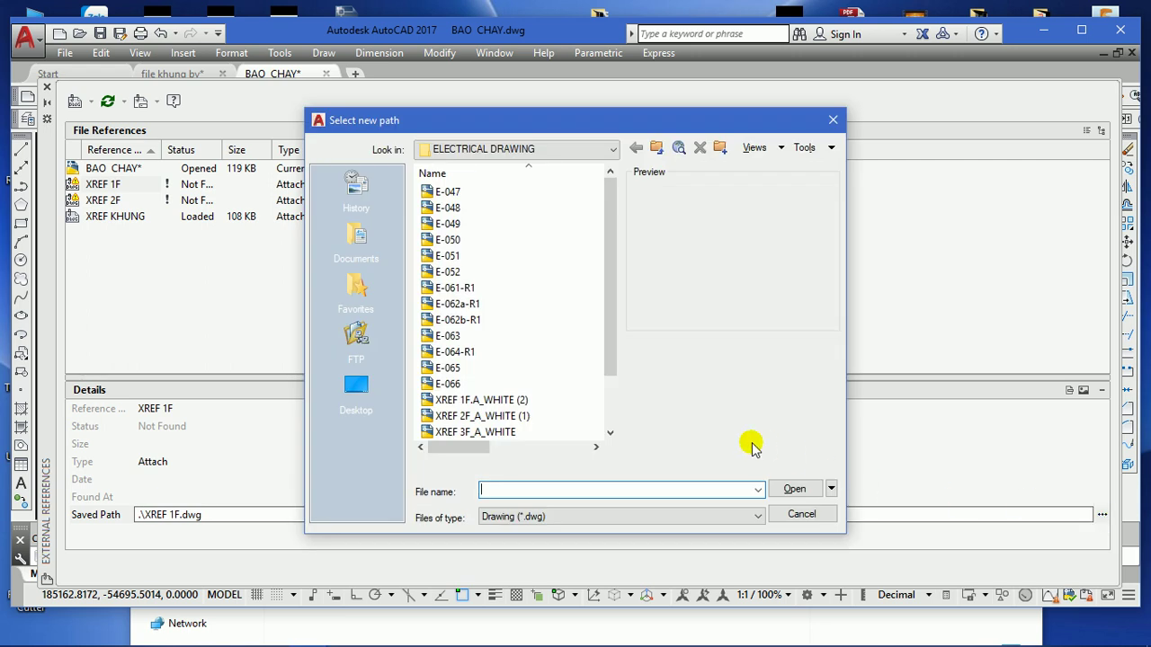
pyautogui.click(539, 148)
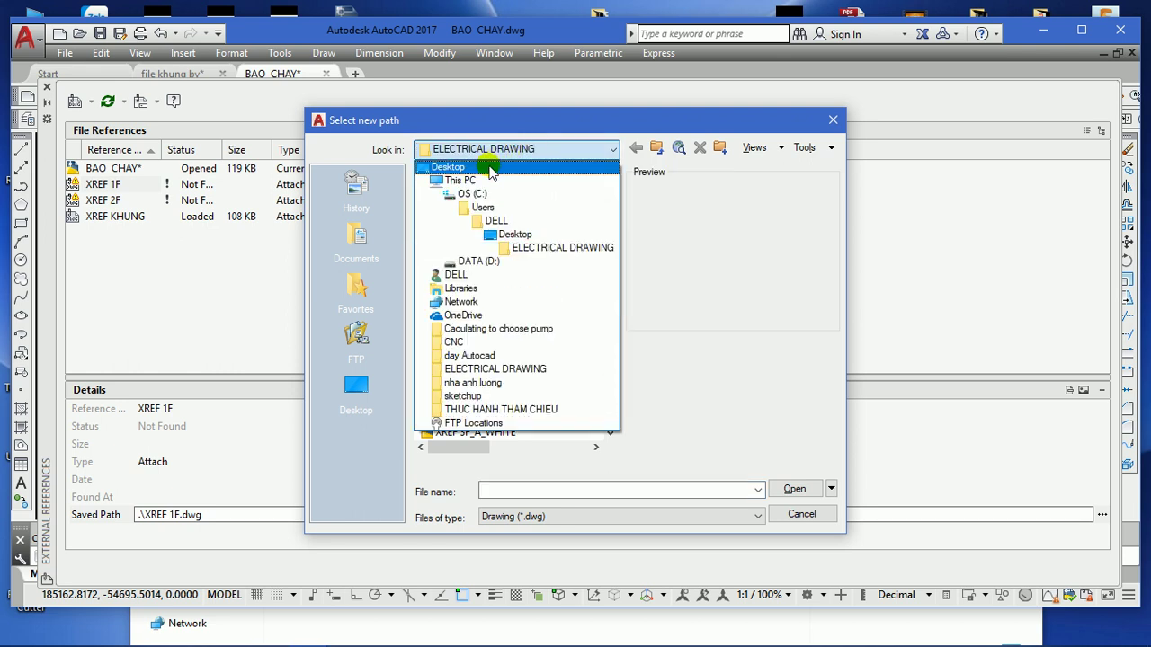
pyautogui.click(486, 158)
pyautogui.click(452, 399)
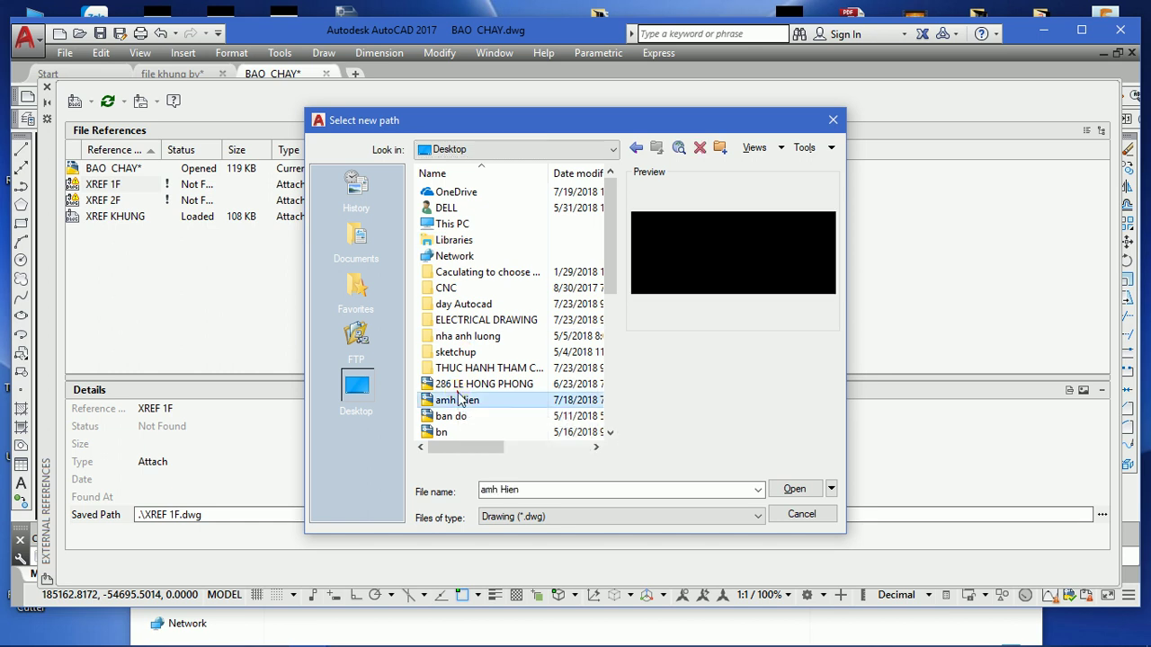
pyautogui.scroll(-2, 483, 323)
pyautogui.scroll(-2, 473, 369)
pyautogui.scroll(-2, 463, 386)
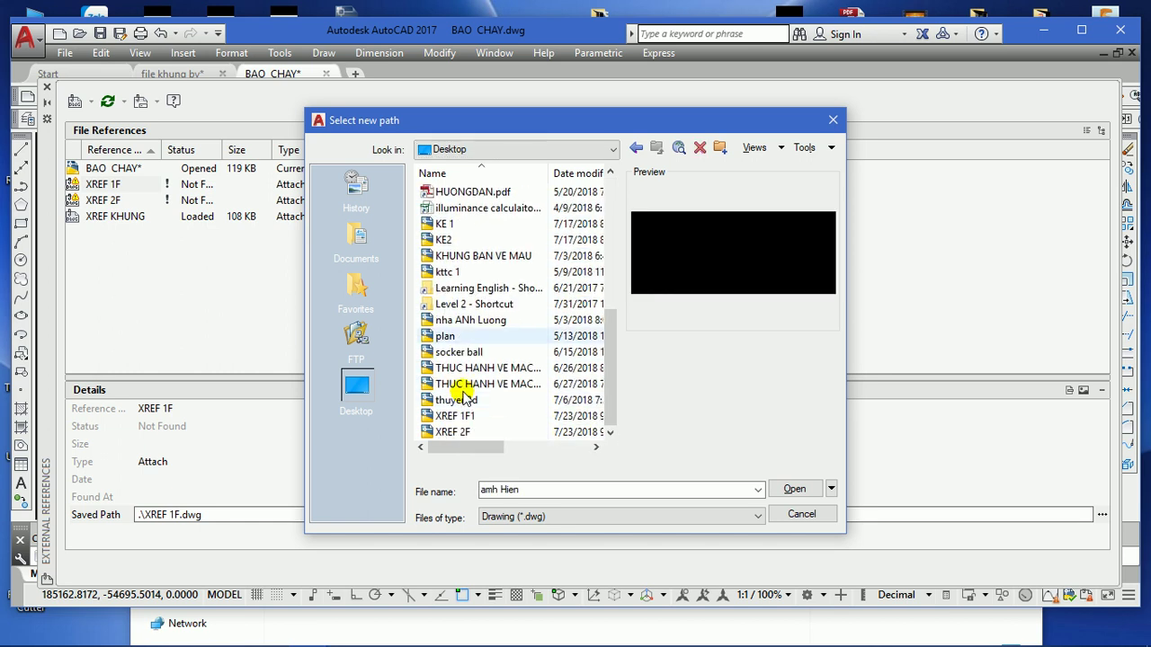
pyautogui.click(465, 417)
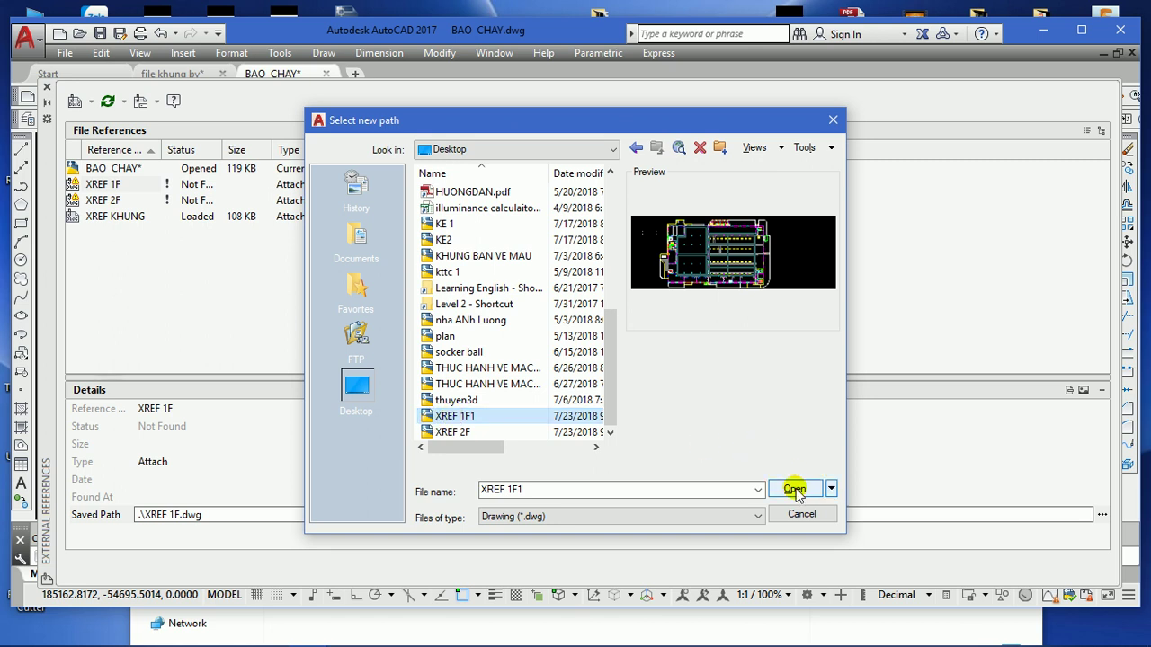
pyautogui.click(795, 489)
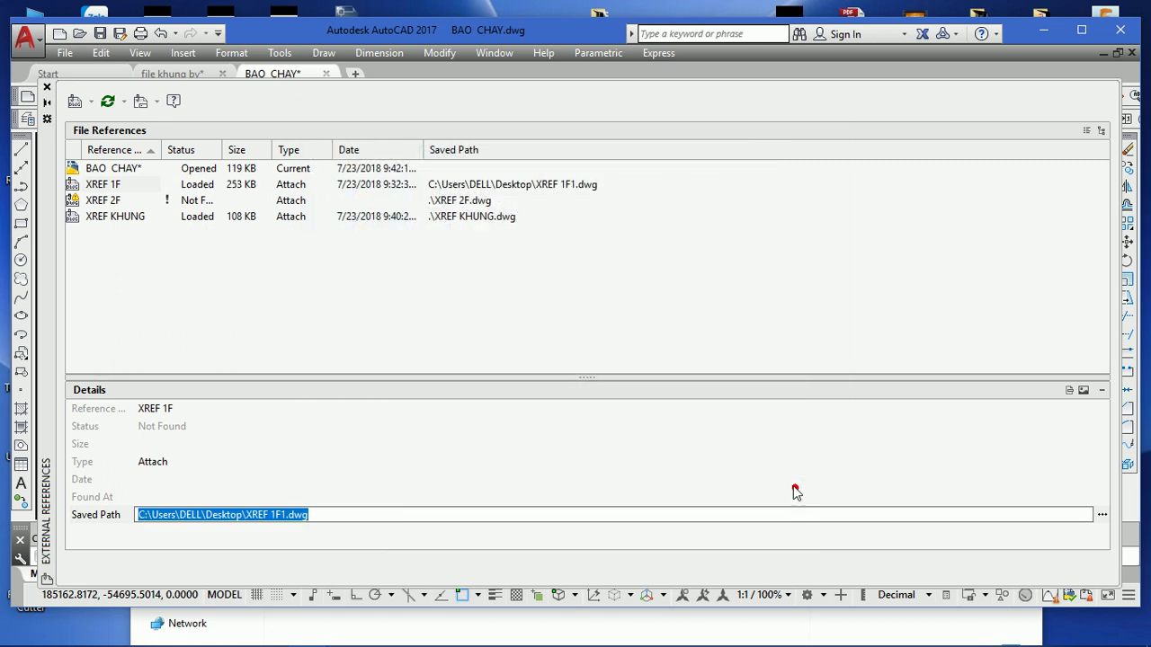
# - Repath XREF 2F to XREF 2F.dwg on the Desktop so it reloads
pyautogui.click(99, 202)
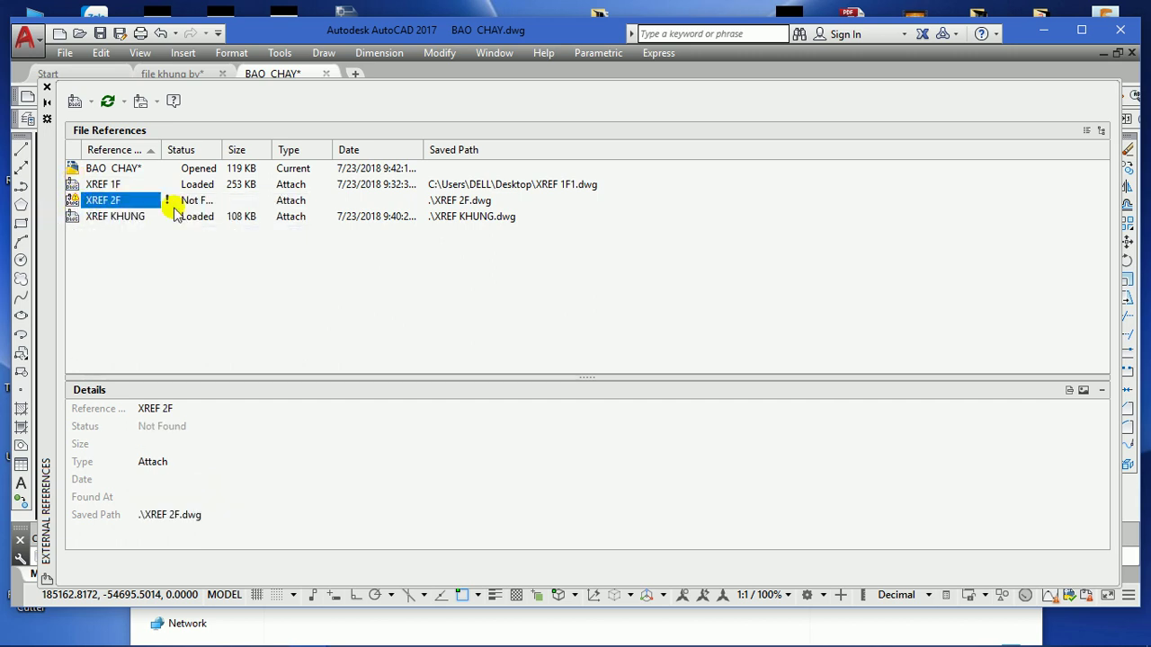
pyautogui.click(142, 516)
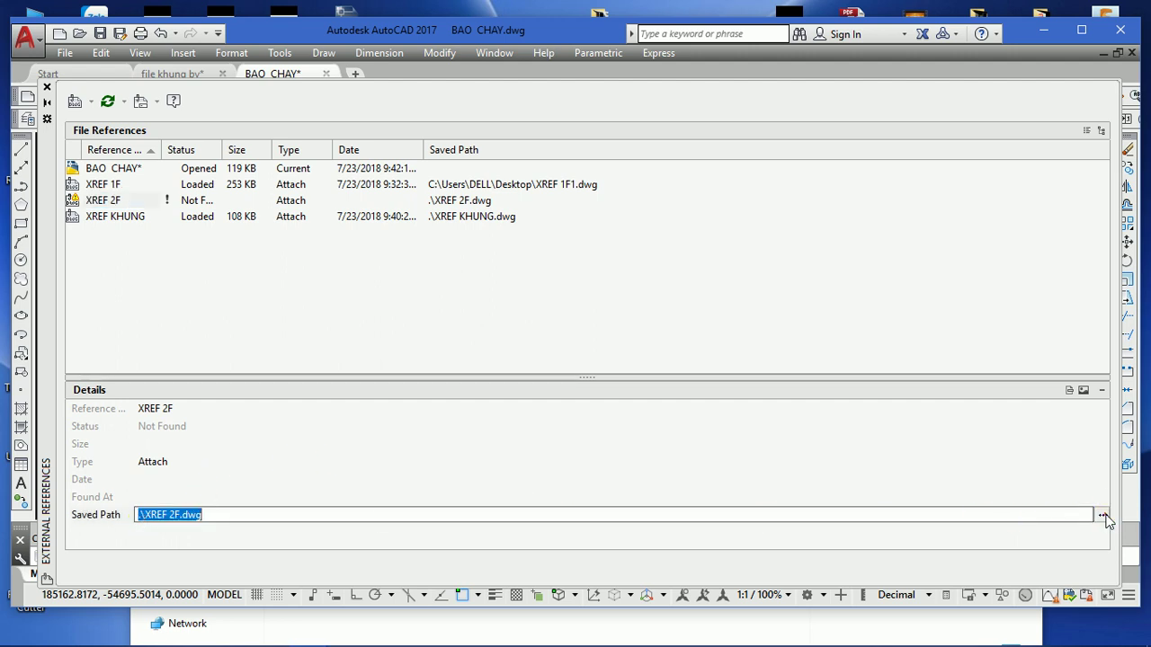
pyautogui.click(1104, 516)
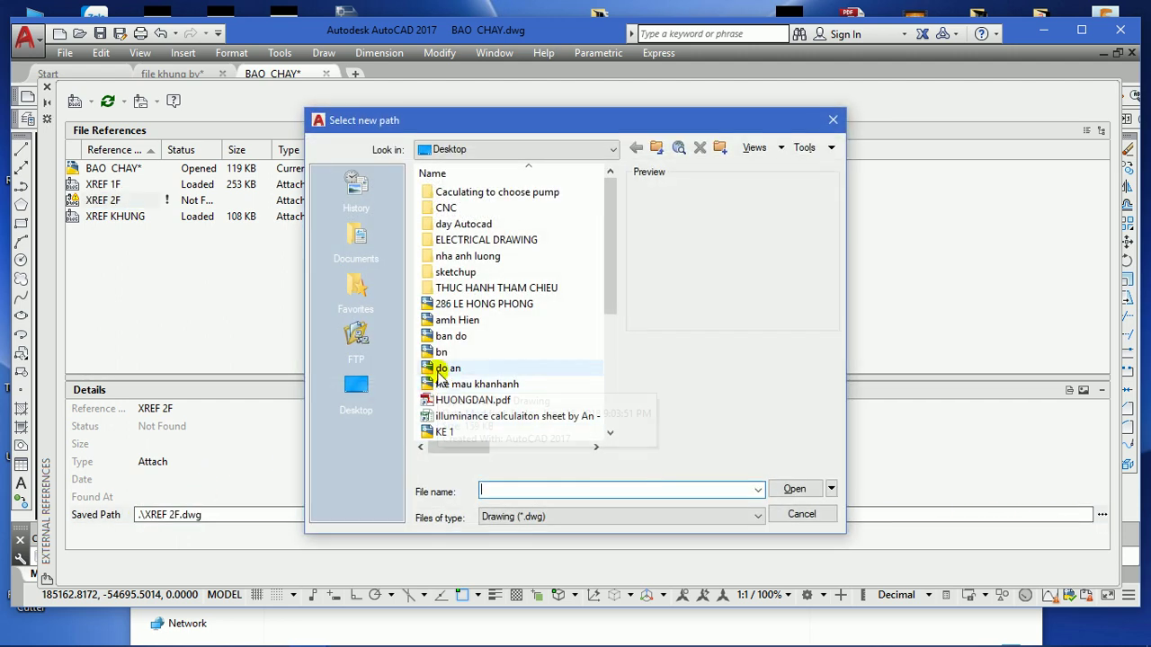
pyautogui.click(442, 369)
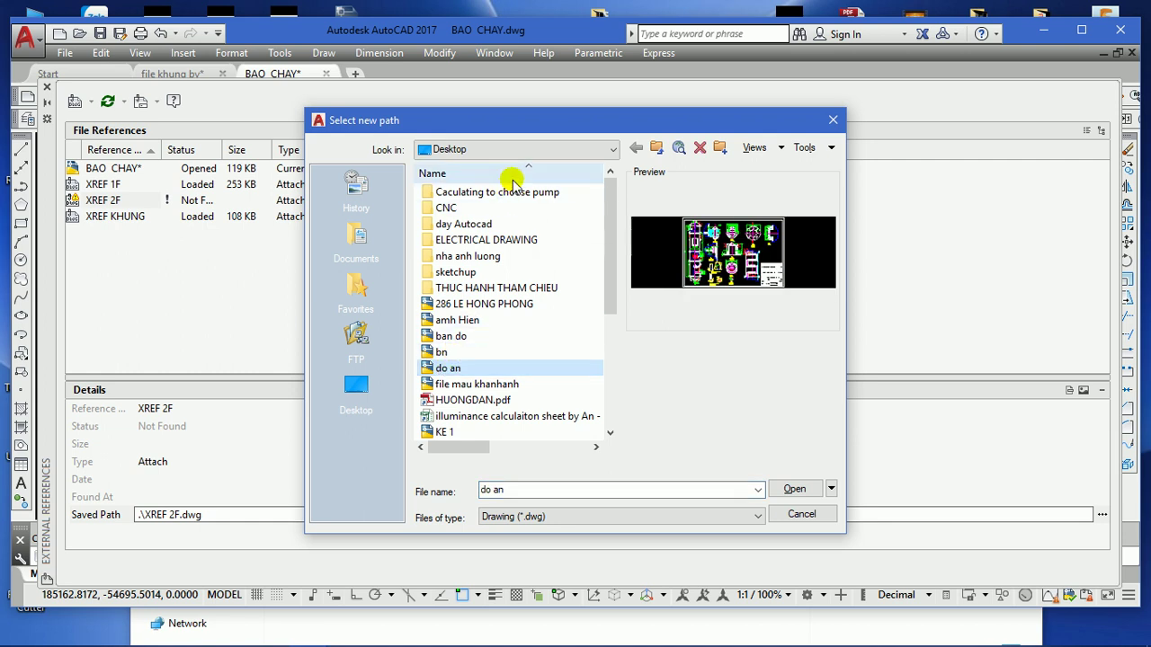
pyautogui.scroll(-1, 522, 318)
pyautogui.scroll(-1, 477, 375)
pyautogui.scroll(-1, 474, 384)
pyautogui.scroll(-1, 473, 384)
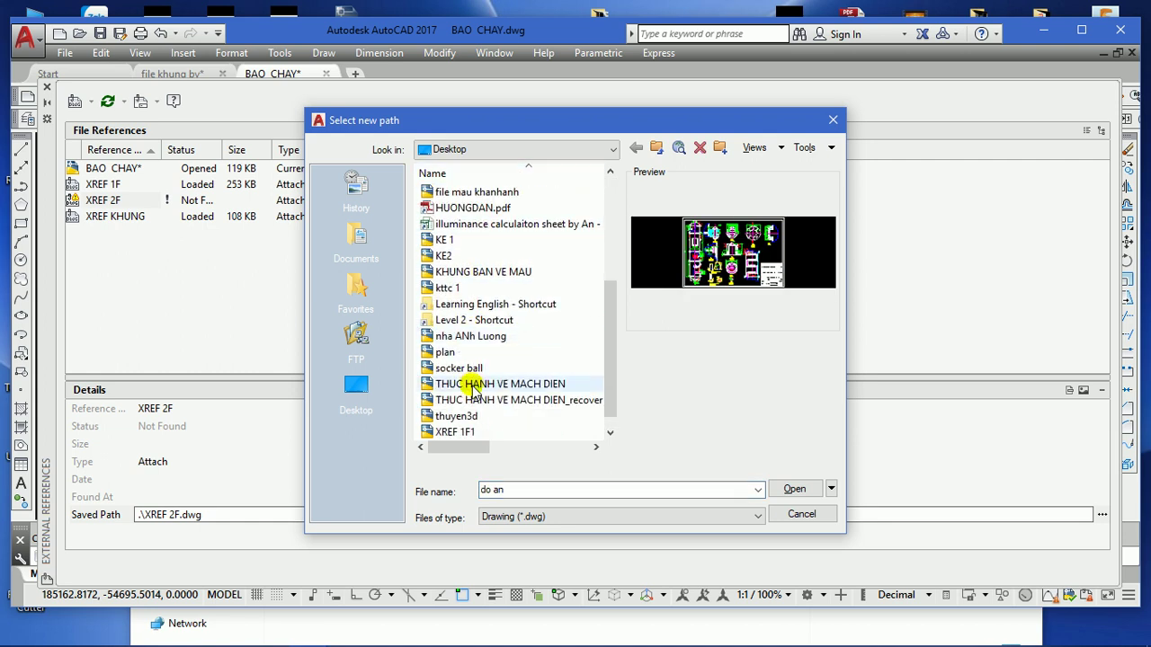
pyautogui.scroll(-1, 481, 396)
pyautogui.click(500, 433)
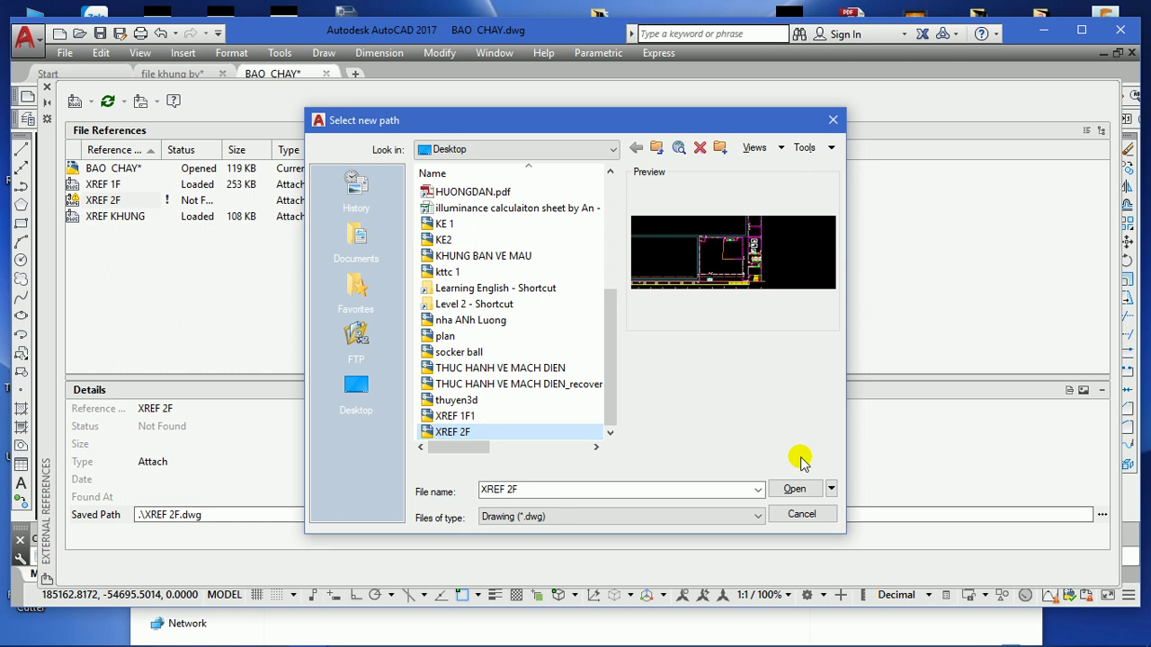
pyautogui.click(795, 490)
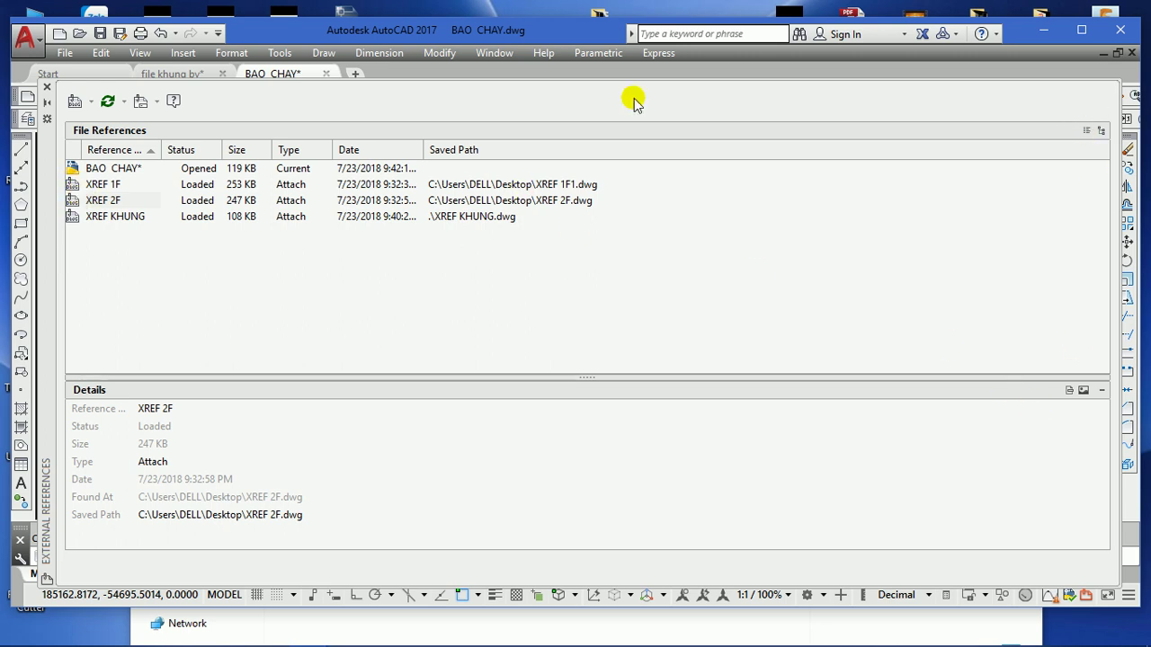
# - Close the External References palette, save BAO CHAY, and maximize the AutoCAD window
pyautogui.click(47, 87)
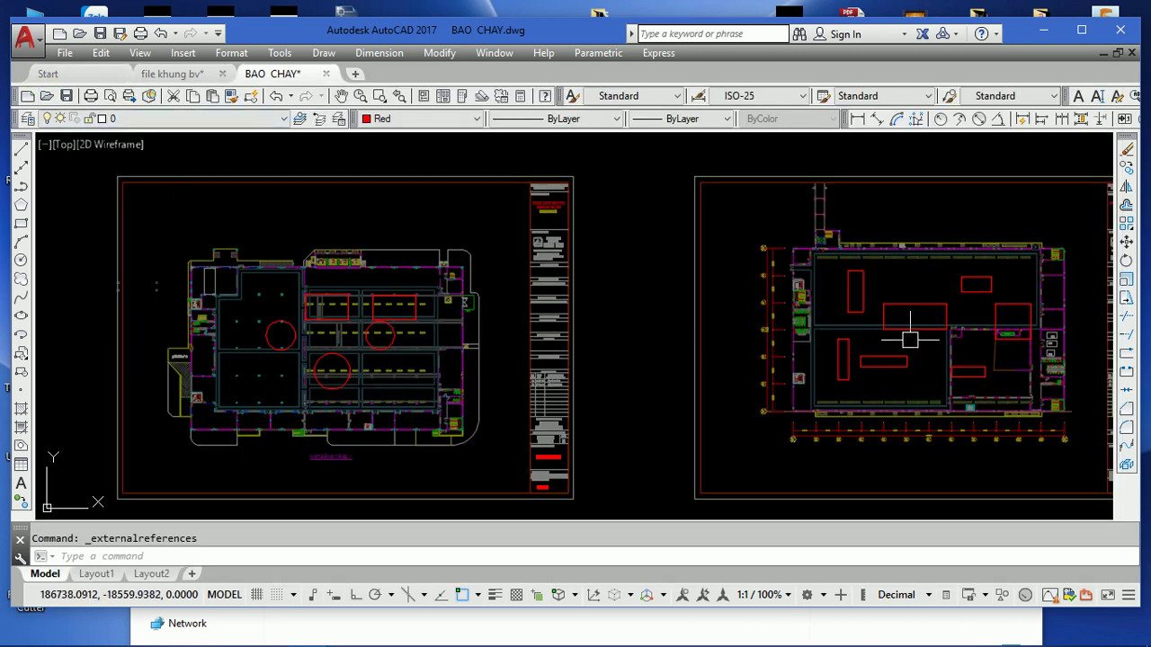
pyautogui.moveTo(755, 333); pyautogui.dragTo(671, 319, button='middle')
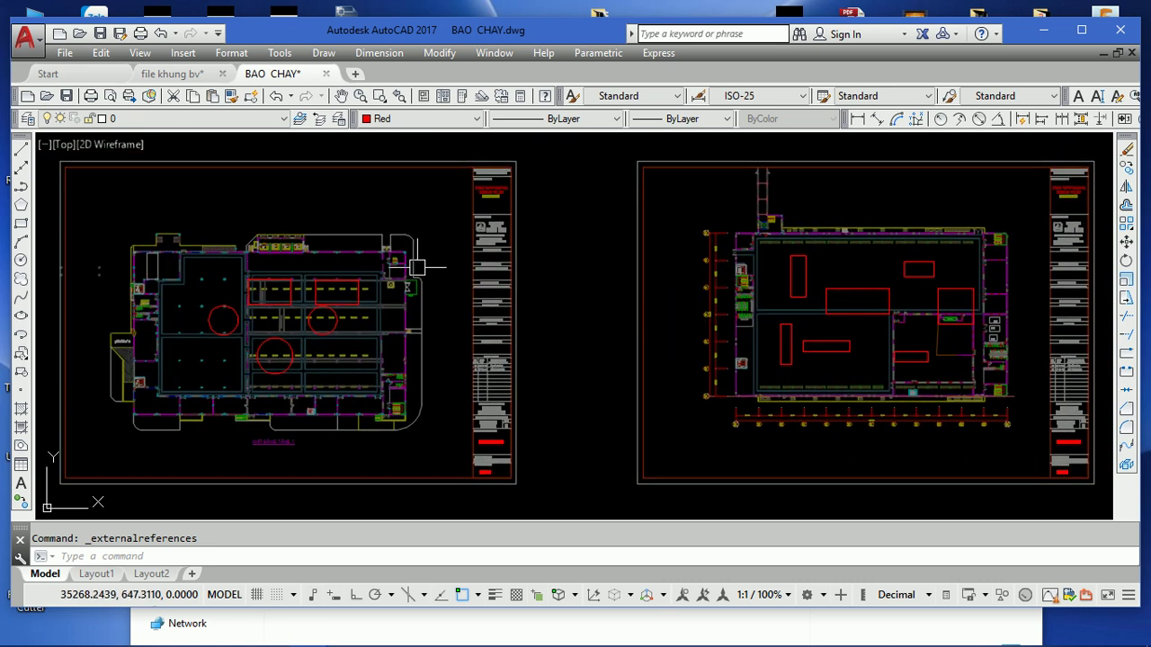
pyautogui.click(101, 34)
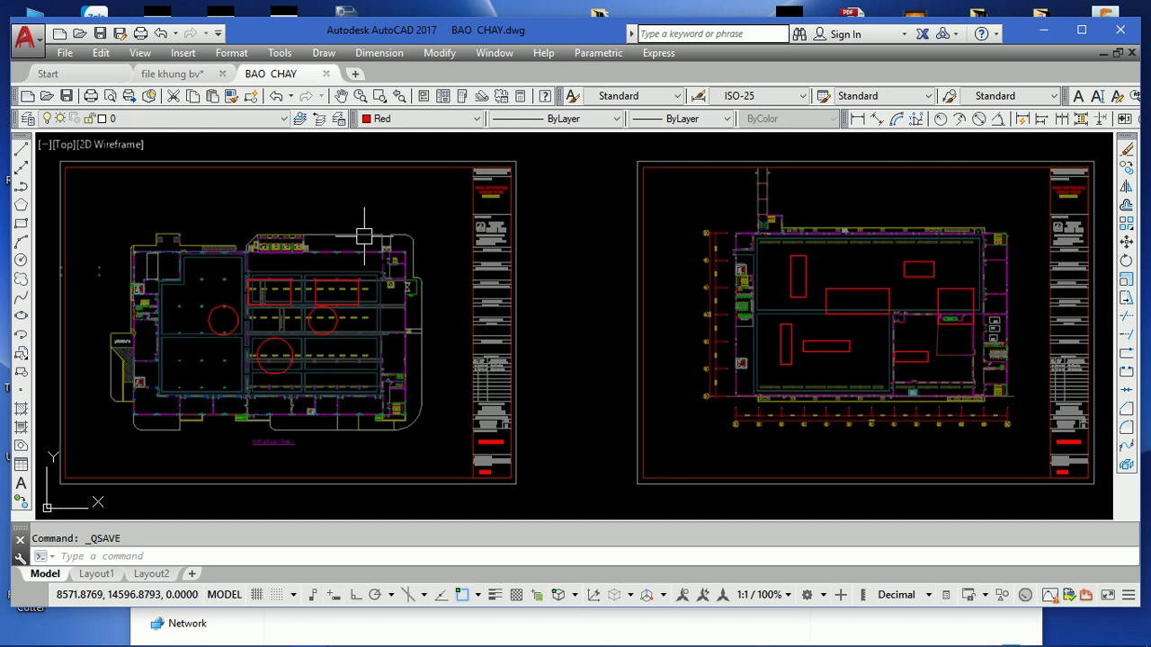
pyautogui.click(1080, 29)
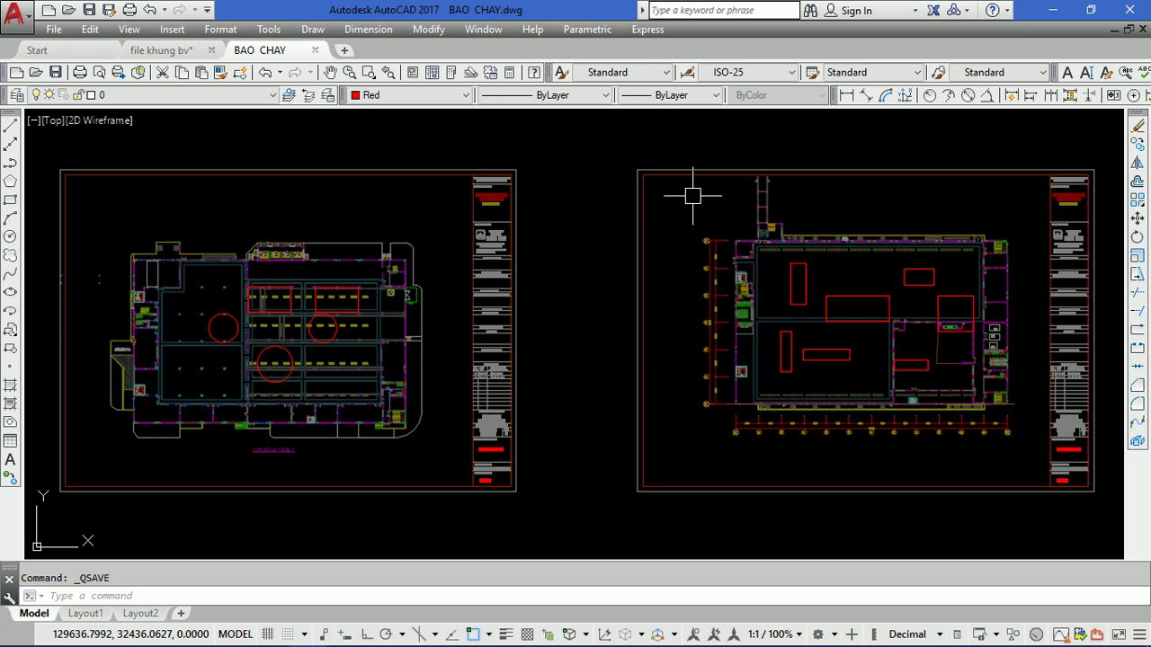
pyautogui.click(171, 30)
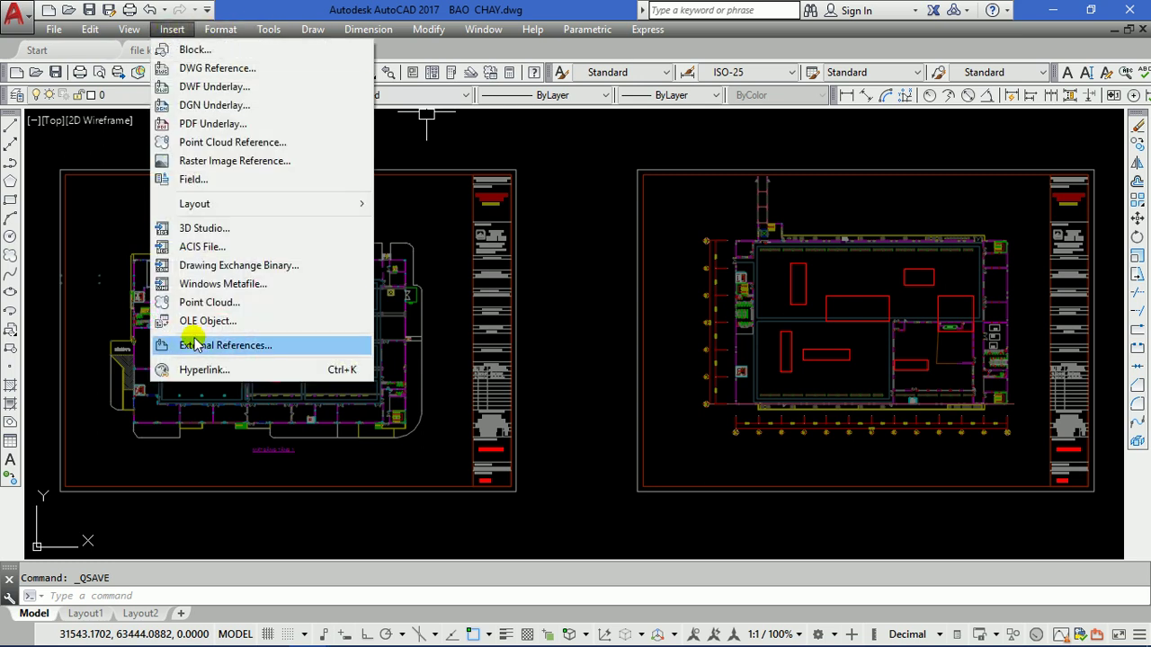
pyautogui.click(585, 312)
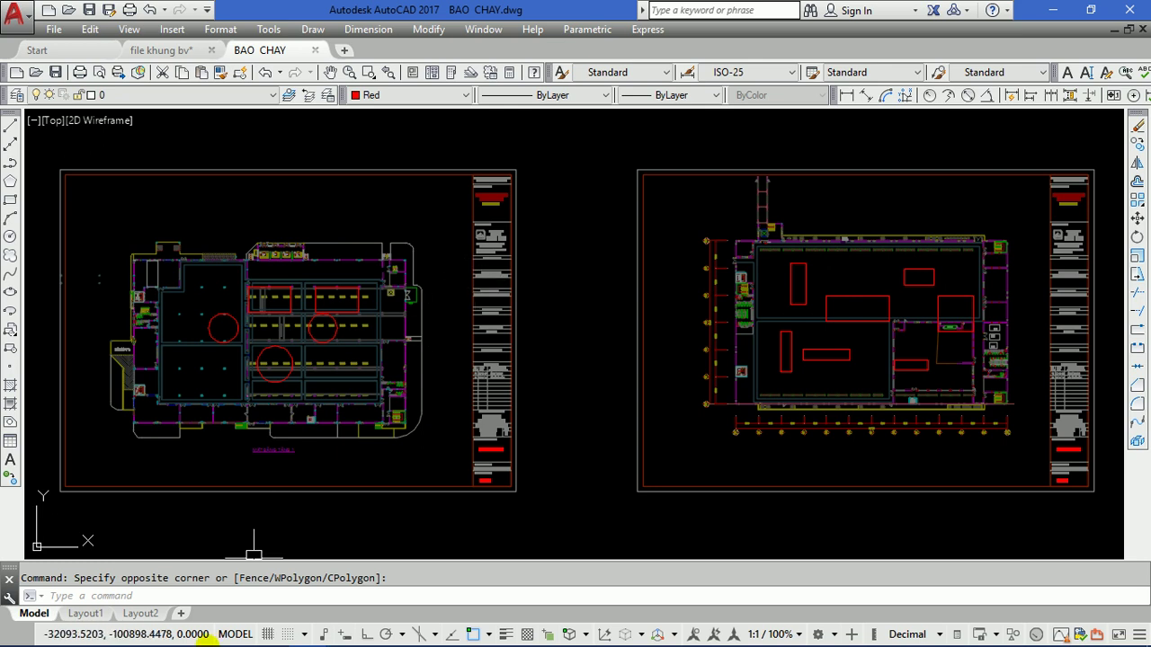
pyautogui.moveTo(388, 631)
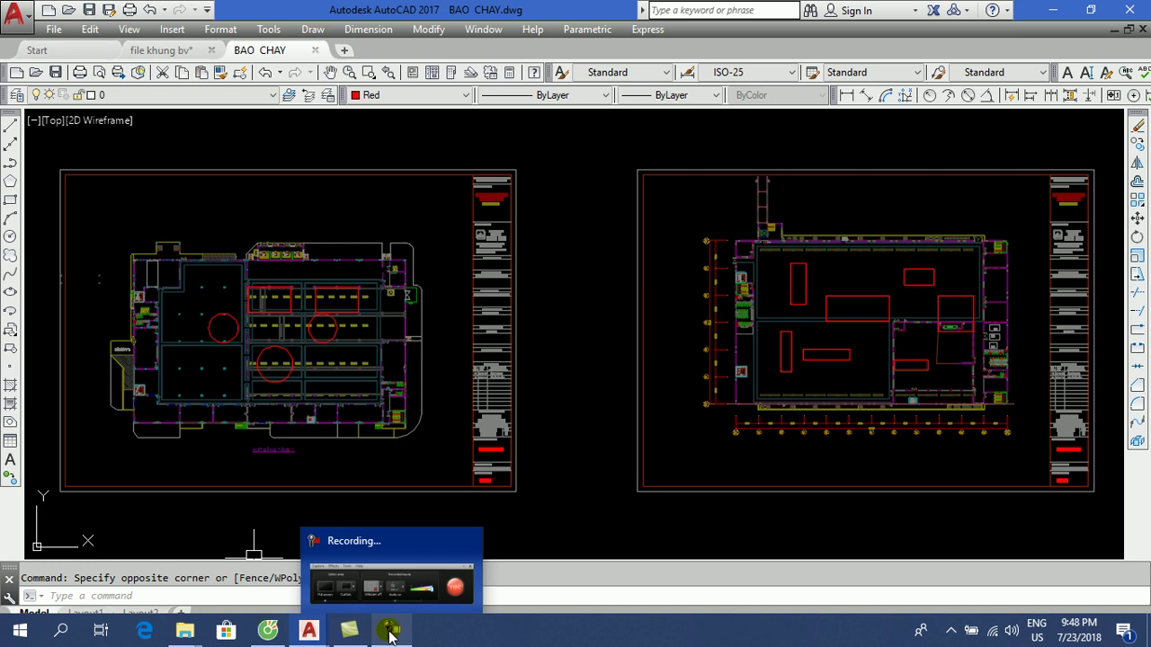
pyautogui.click(386, 631)
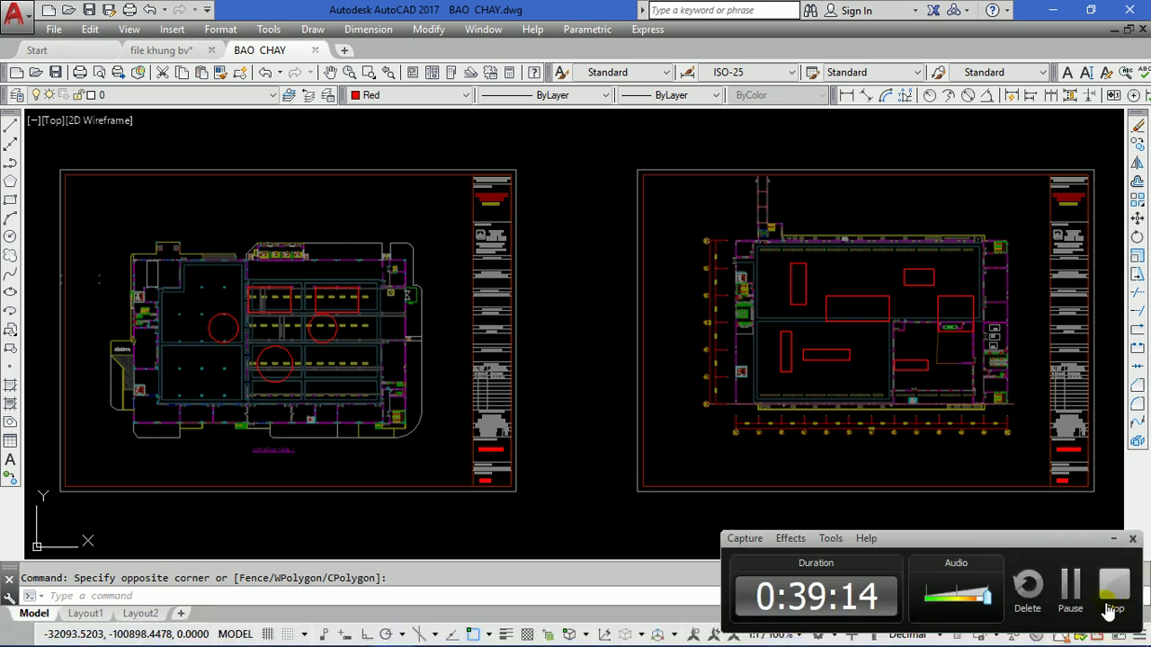